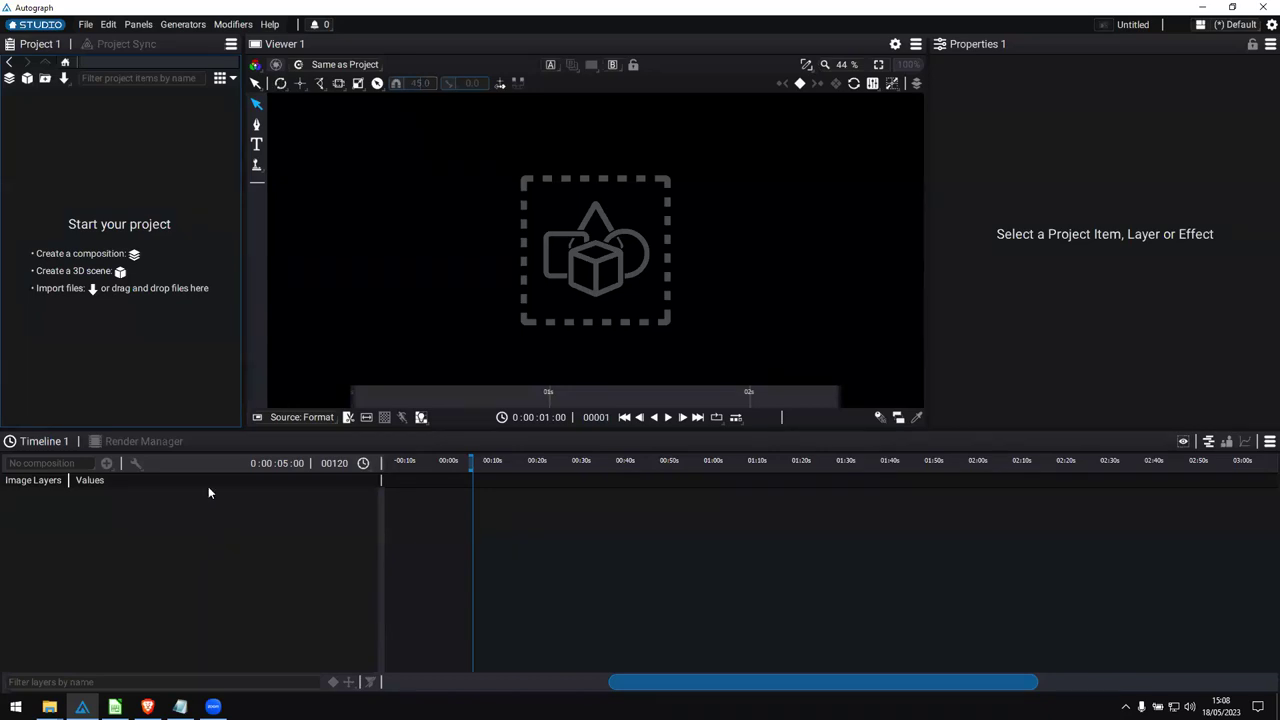
Import the Scientists_####.exr sequence and make a composition from it.
{"action": "key", "text": "alt+Tab"}
{"action": "left_click", "coordinate": [708, 438]}
{"action": "left_click_drag", "start_coordinate": [557, 300], "coordinate": [107, 222]}
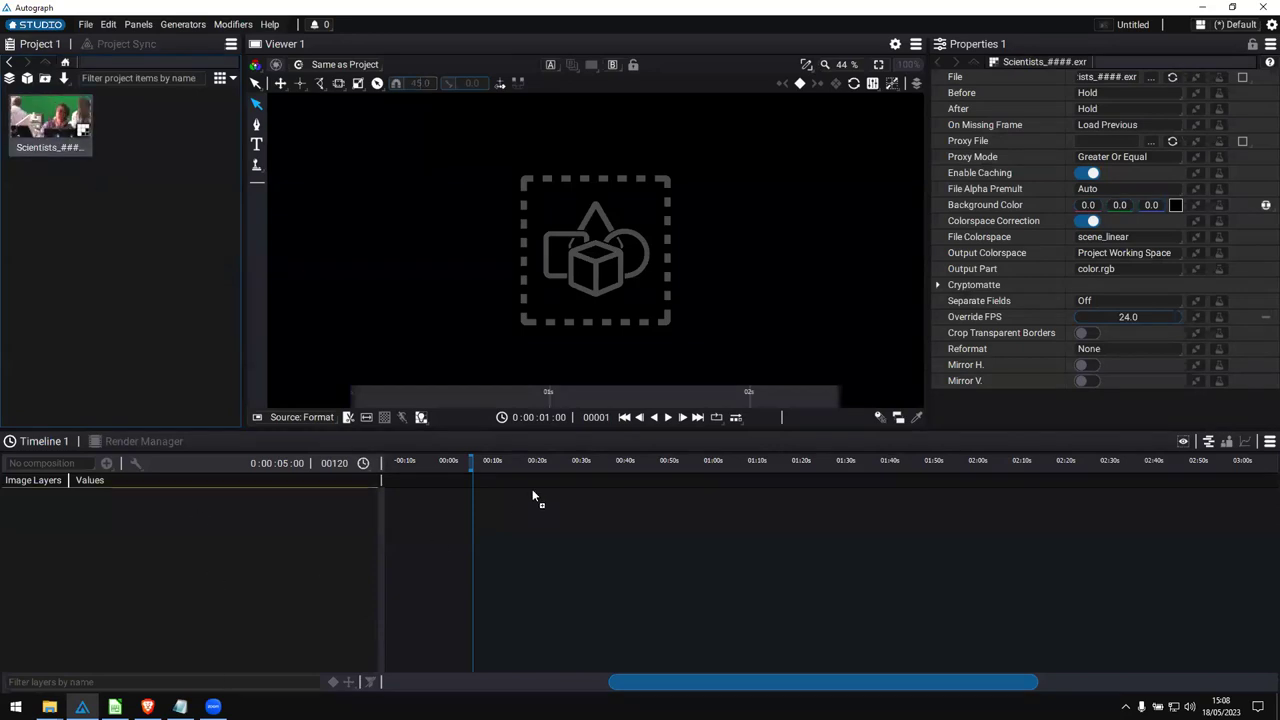
{"action": "left_click_drag", "start_coordinate": [573, 473], "coordinate": [580, 500]}
Play and scrub the Scientists footage with an enlarged viewer, then expand the layer's properties.
{"action": "left_click", "coordinate": [781, 462]}
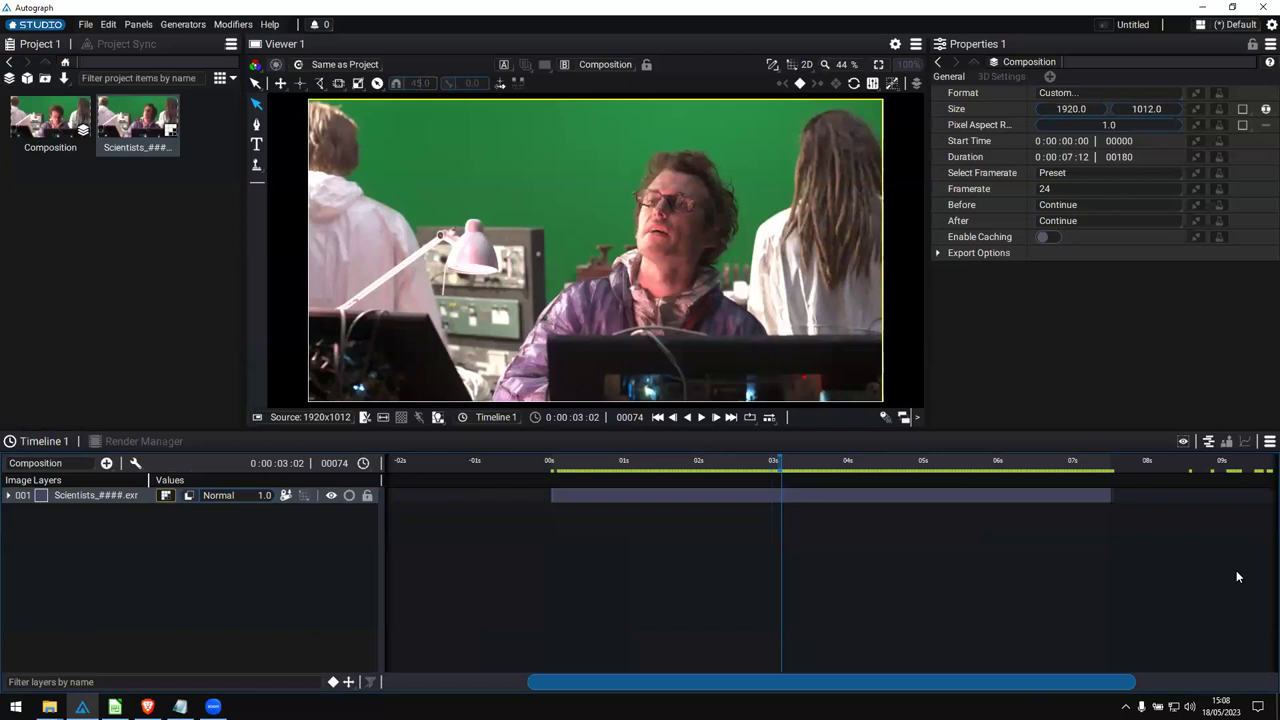
{"action": "key", "text": "space"}
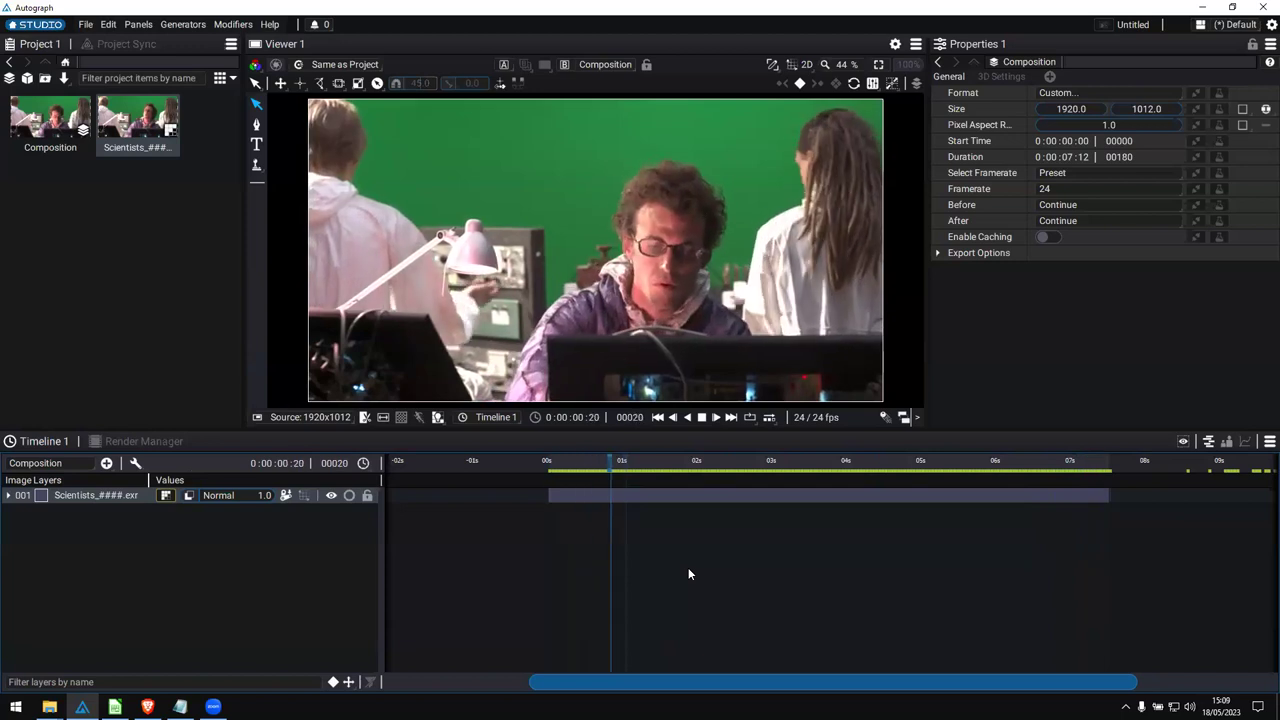
{"action": "left_click_drag", "start_coordinate": [712, 471], "coordinate": [787, 472]}
{"action": "mouse_move", "coordinate": [769, 430]}
{"action": "left_mouse_down"}
{"action": "mouse_move", "coordinate": [766, 468]}
{"action": "mouse_move", "coordinate": [767, 447]}
{"action": "left_mouse_up"}
{"action": "left_click", "coordinate": [739, 480]}
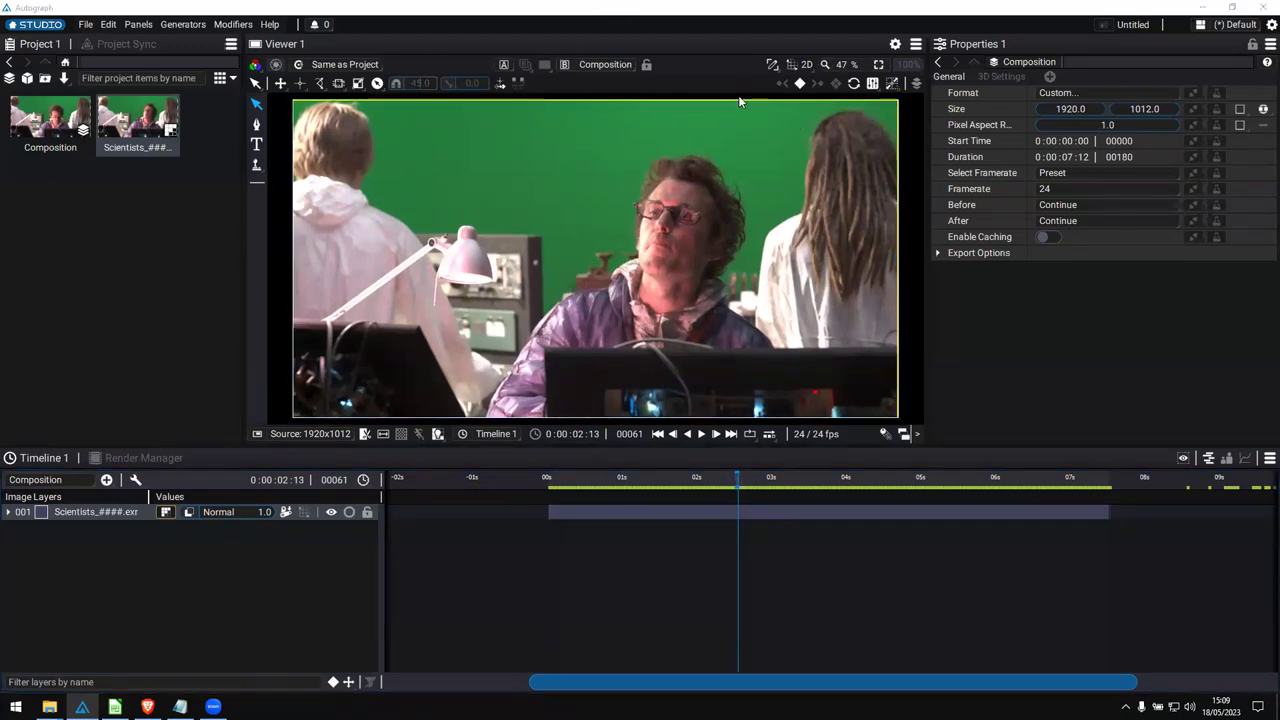
{"action": "left_click", "coordinate": [684, 480]}
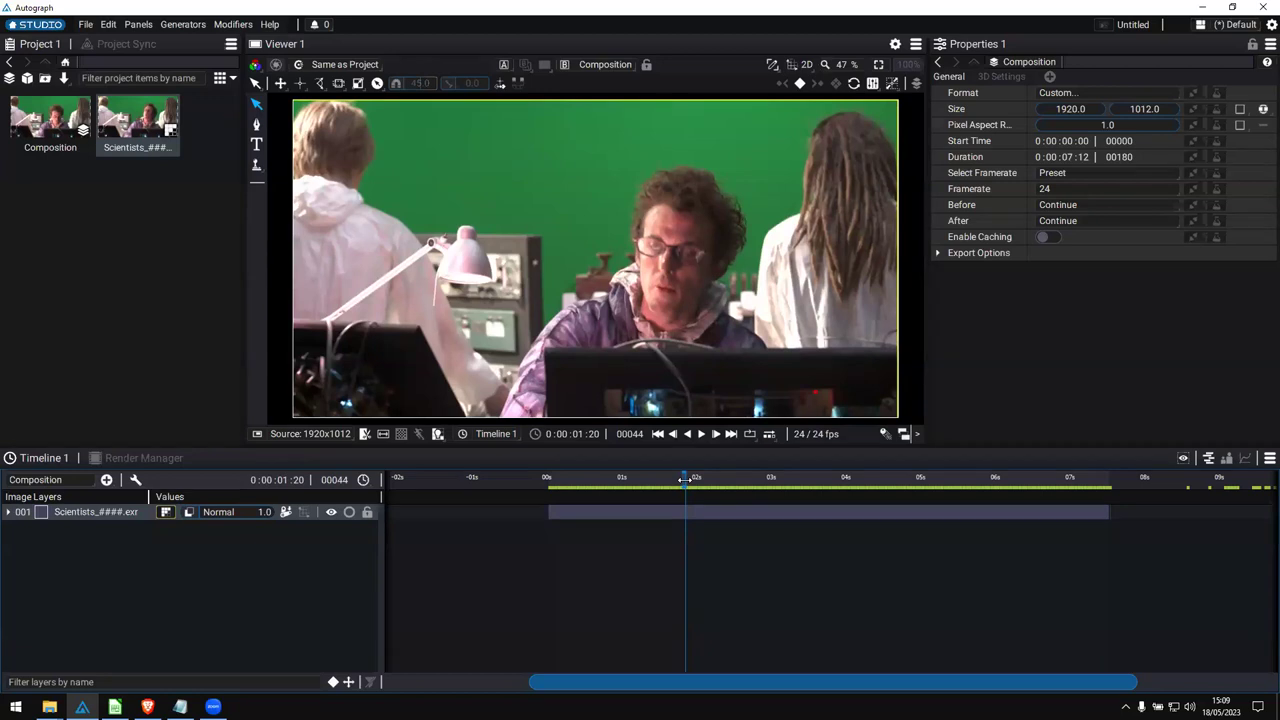
{"action": "left_click_drag", "start_coordinate": [684, 480], "coordinate": [950, 480]}
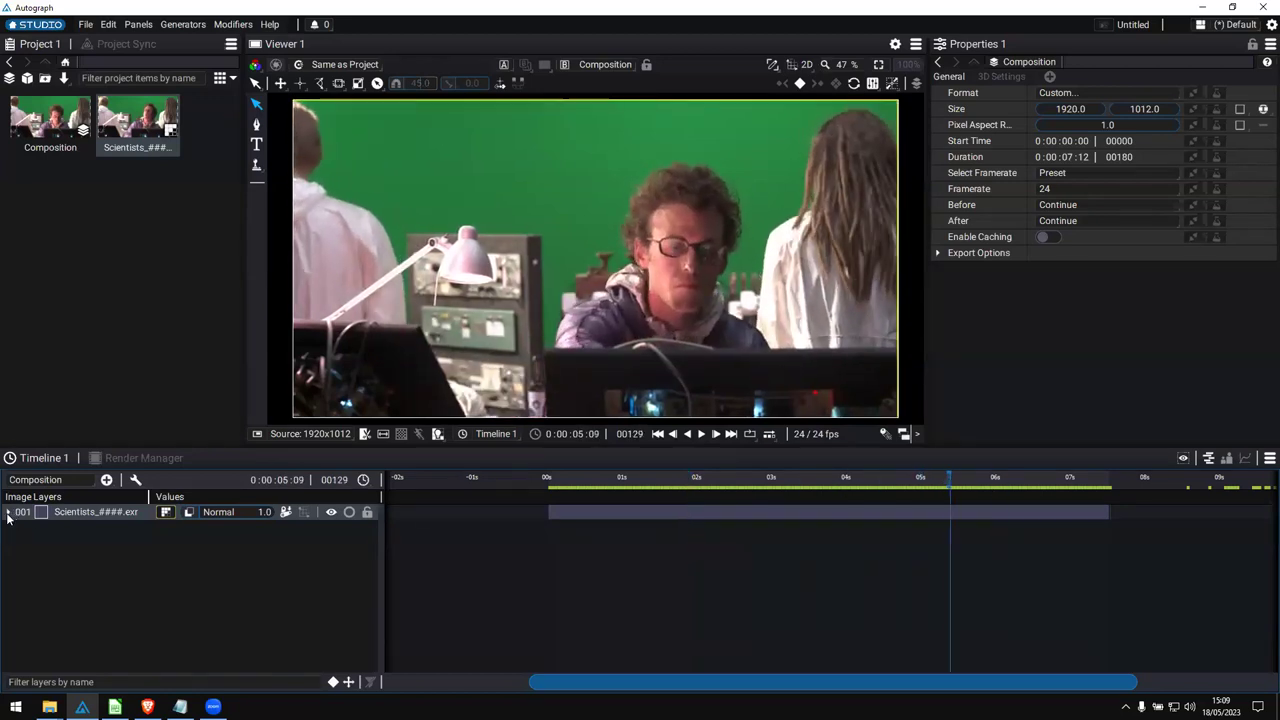
{"action": "left_click", "coordinate": [8, 512]}
Add a Color Difference Key effect to the Scientists layer.
{"action": "right_click", "coordinate": [325, 530]}
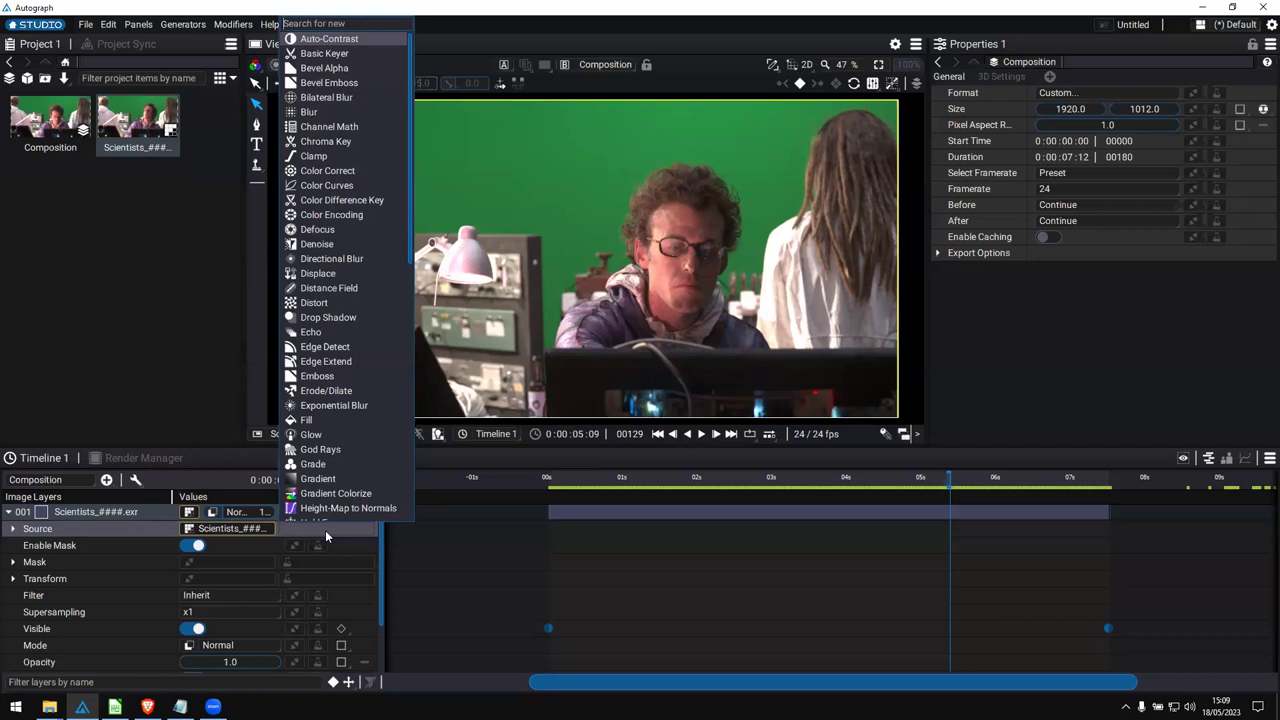
{"action": "type", "text": "colo"}
{"action": "key", "text": "Down"}
{"action": "key", "text": "Down"}
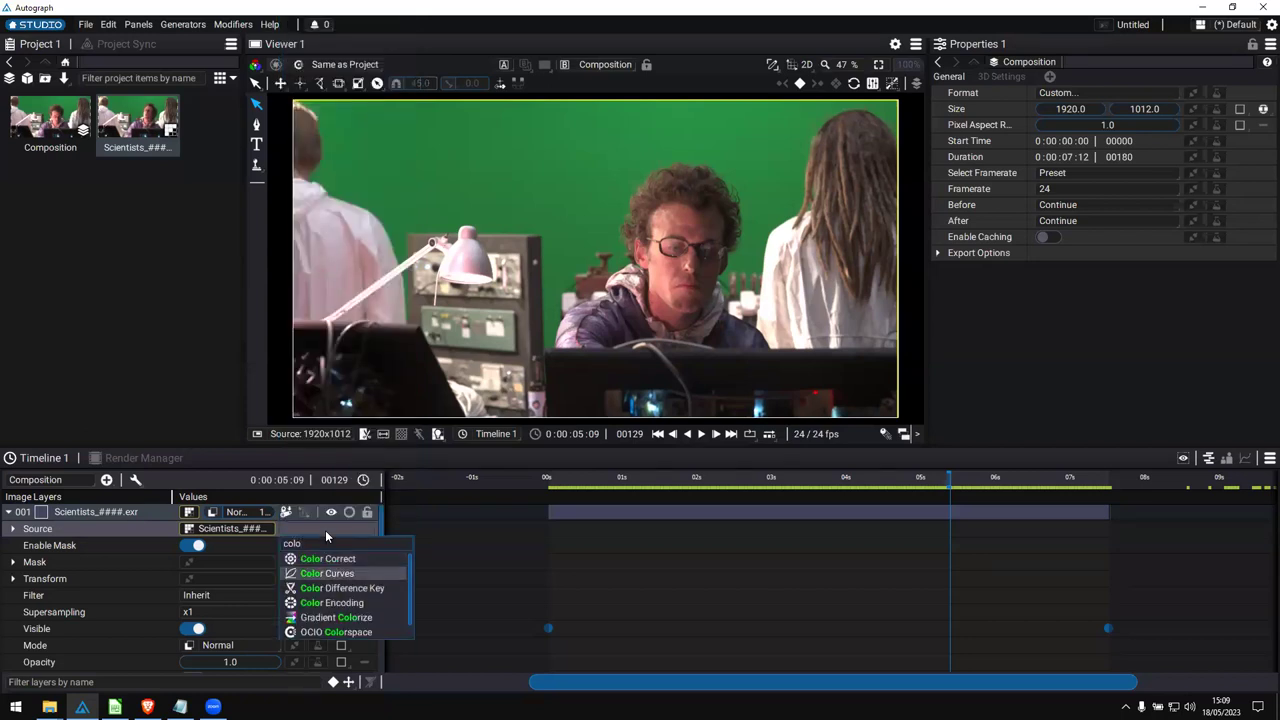
{"action": "key", "text": "Return"}
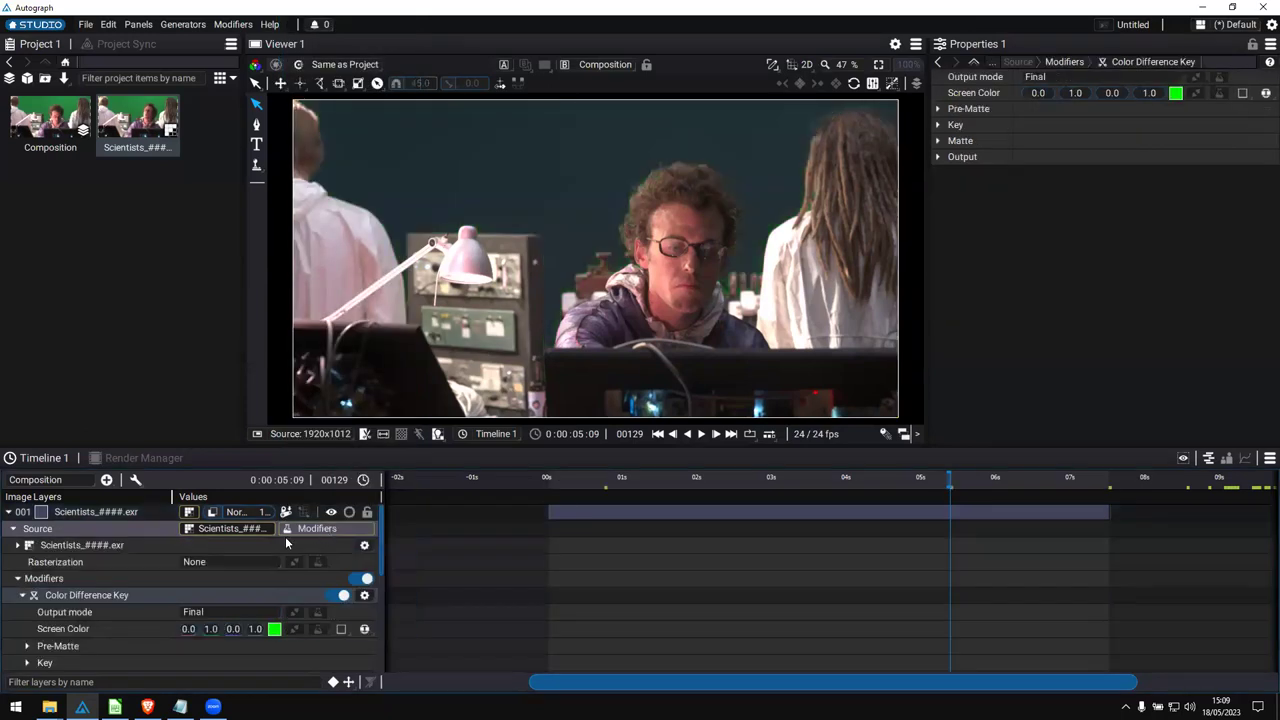
Set the key's Output mode to Source around the 6-second mark.
{"action": "left_click", "coordinate": [997, 483]}
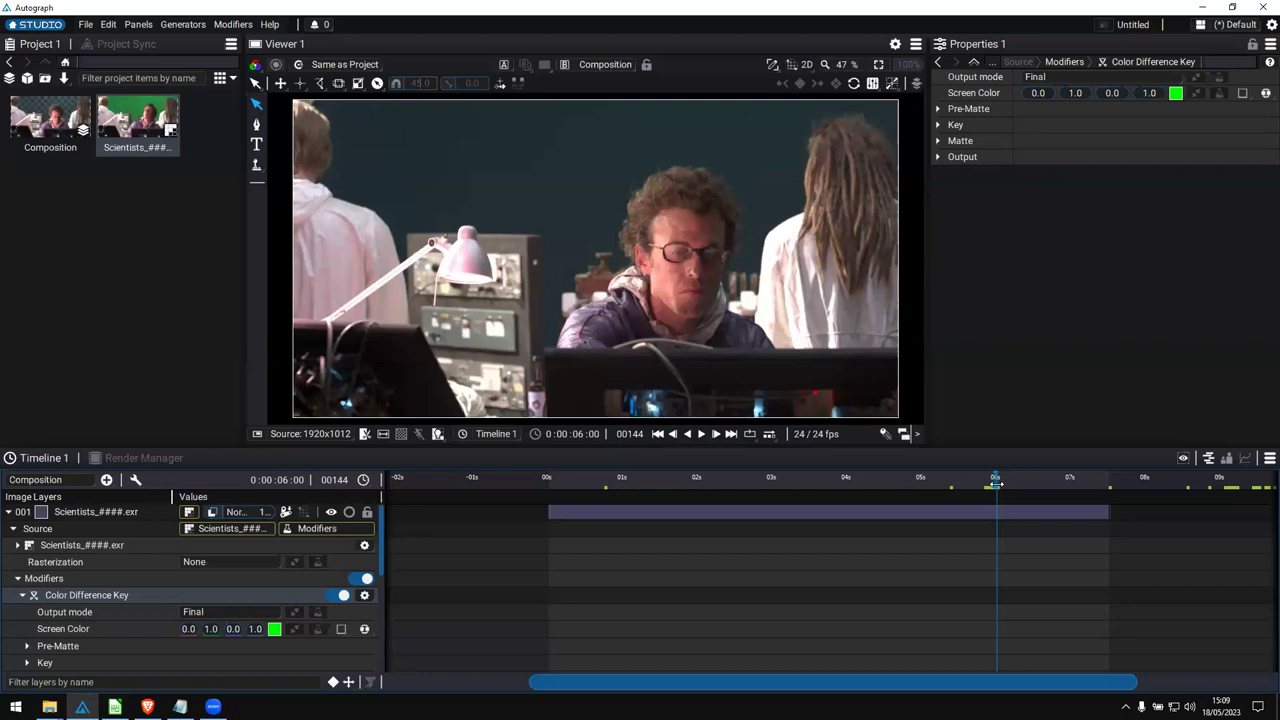
{"action": "left_click_drag", "start_coordinate": [997, 483], "coordinate": [1000, 485]}
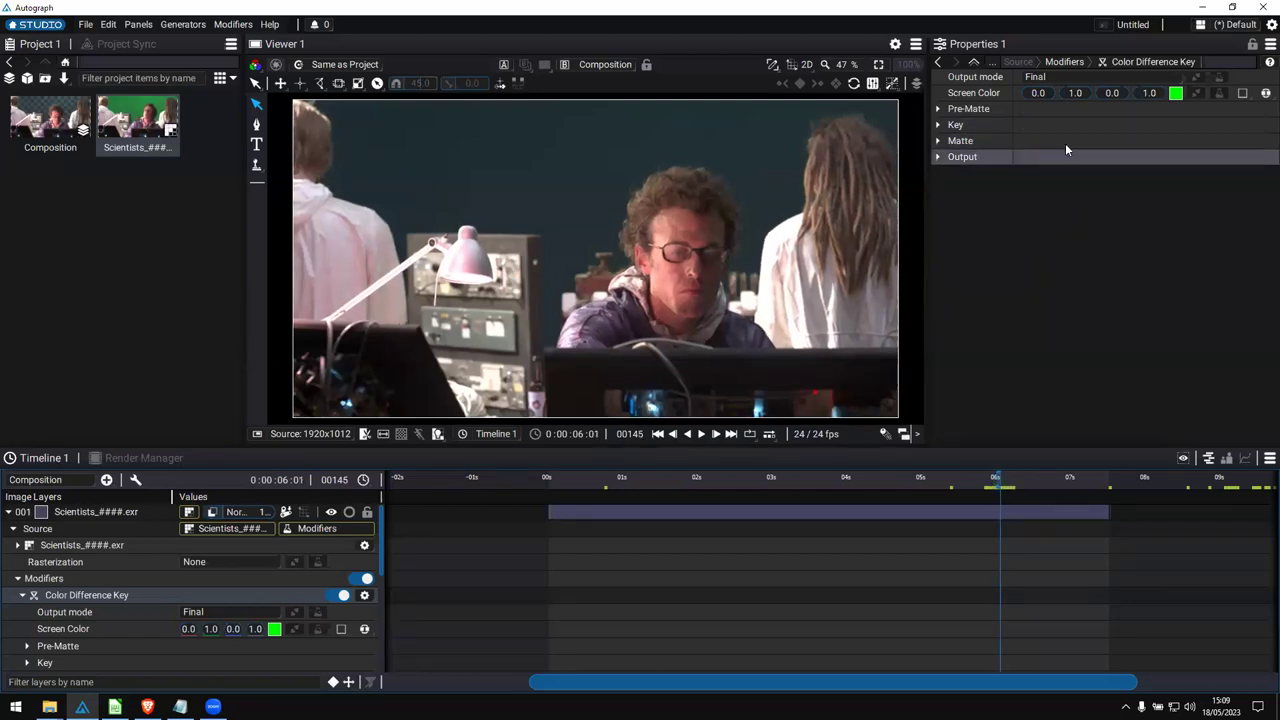
{"action": "left_click", "coordinate": [1096, 76]}
{"action": "left_click", "coordinate": [1086, 93]}
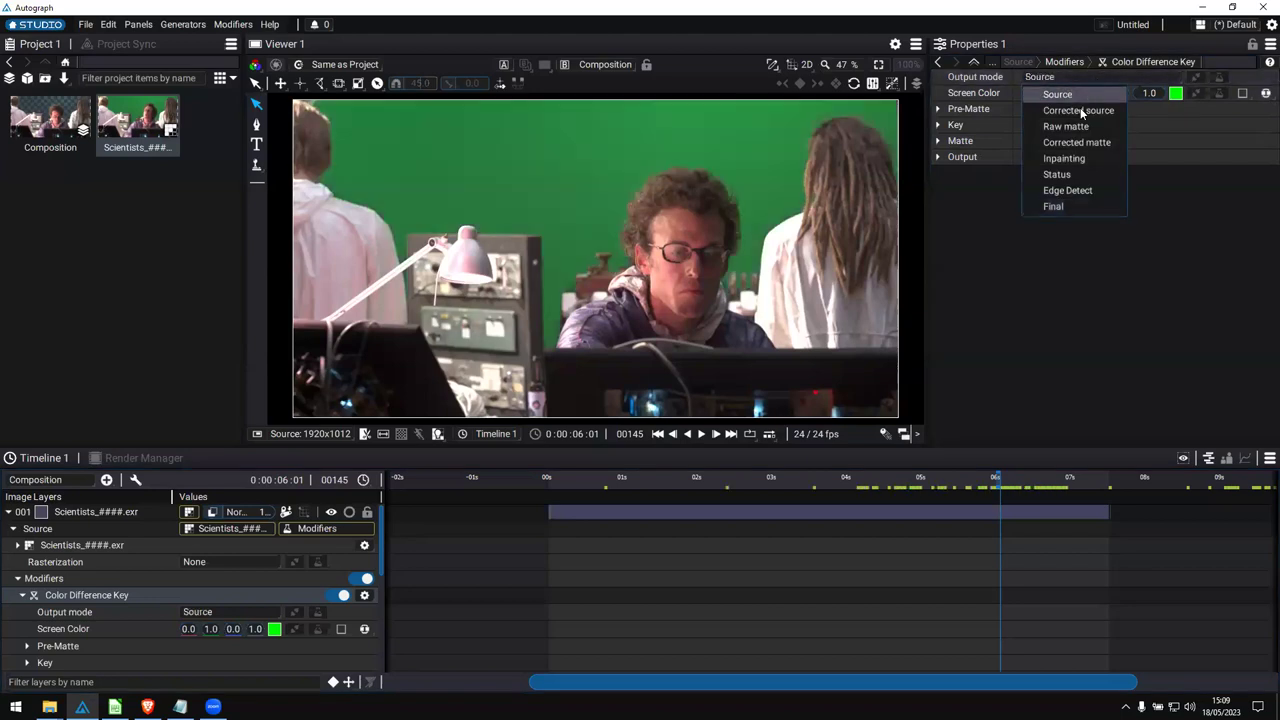
Scrub and play through frames 117–172 to review the source footage.
{"action": "left_click_drag", "start_coordinate": [1000, 477], "coordinate": [1067, 477]}
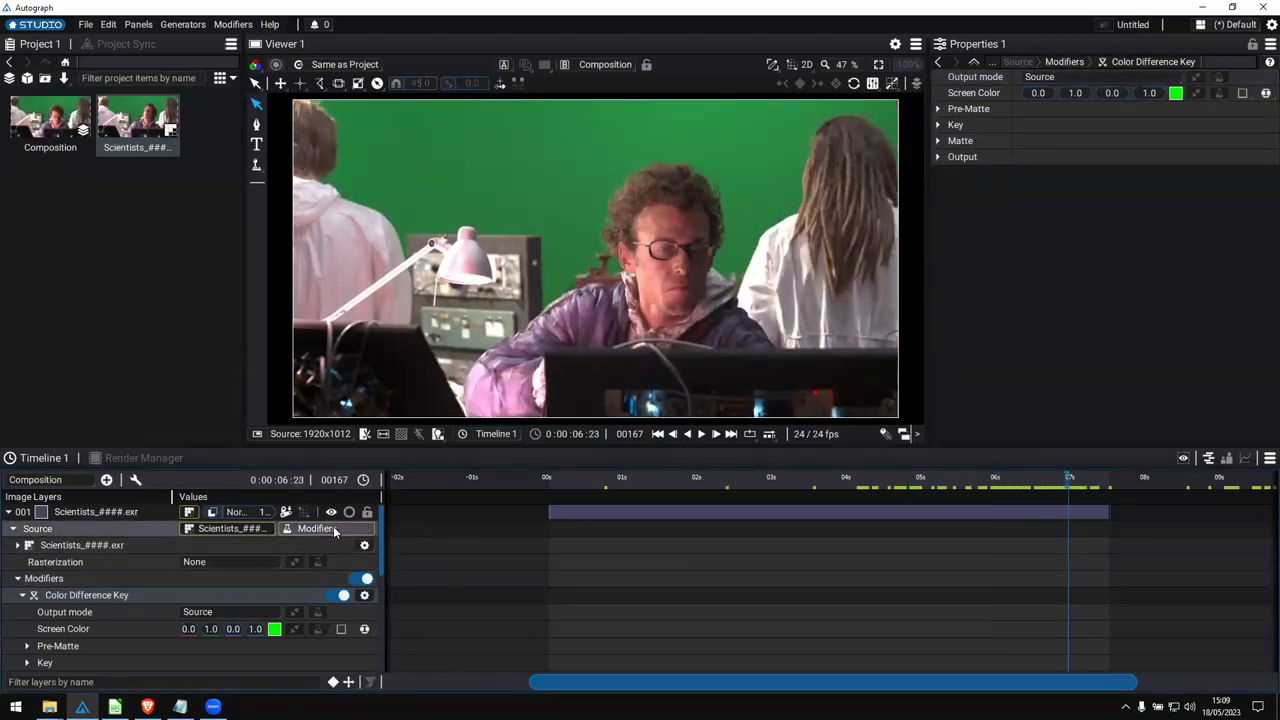
{"action": "left_click", "coordinate": [1083, 480]}
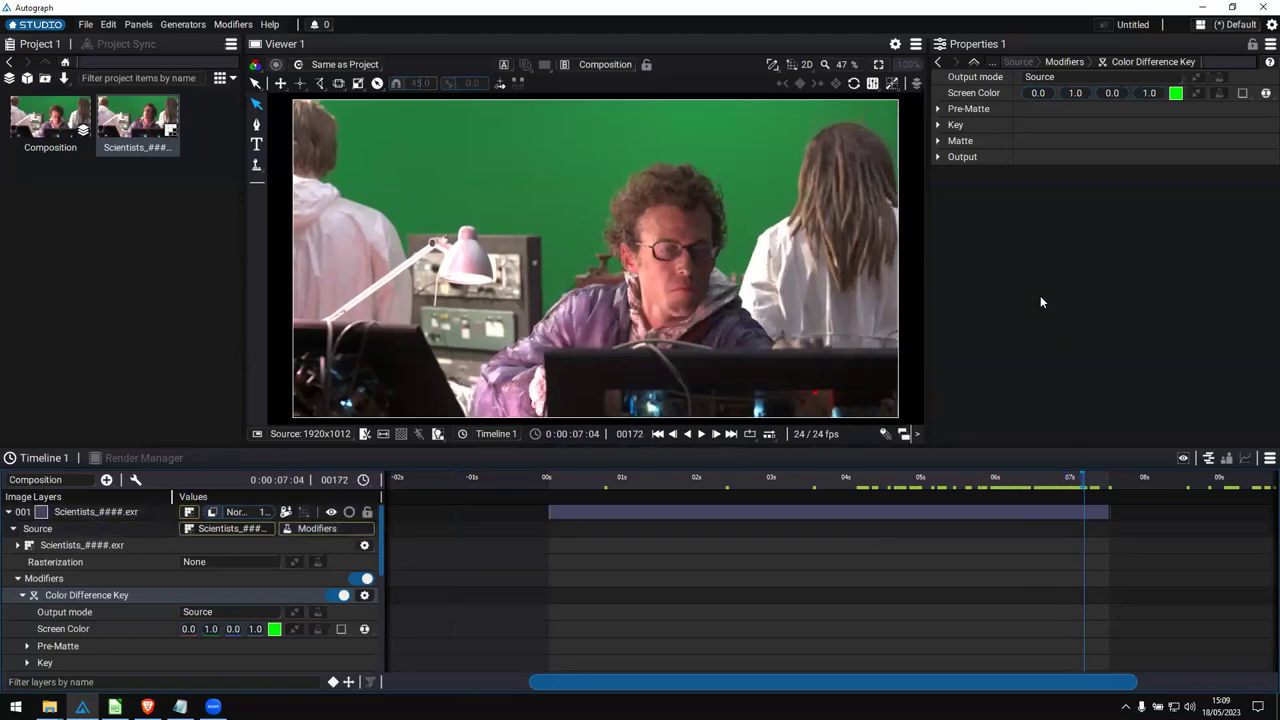
{"action": "mouse_move", "coordinate": [916, 482]}
{"action": "left_mouse_down"}
{"action": "mouse_move", "coordinate": [945, 479]}
{"action": "mouse_move", "coordinate": [912, 484]}
{"action": "left_mouse_up"}
{"action": "key", "text": "space"}
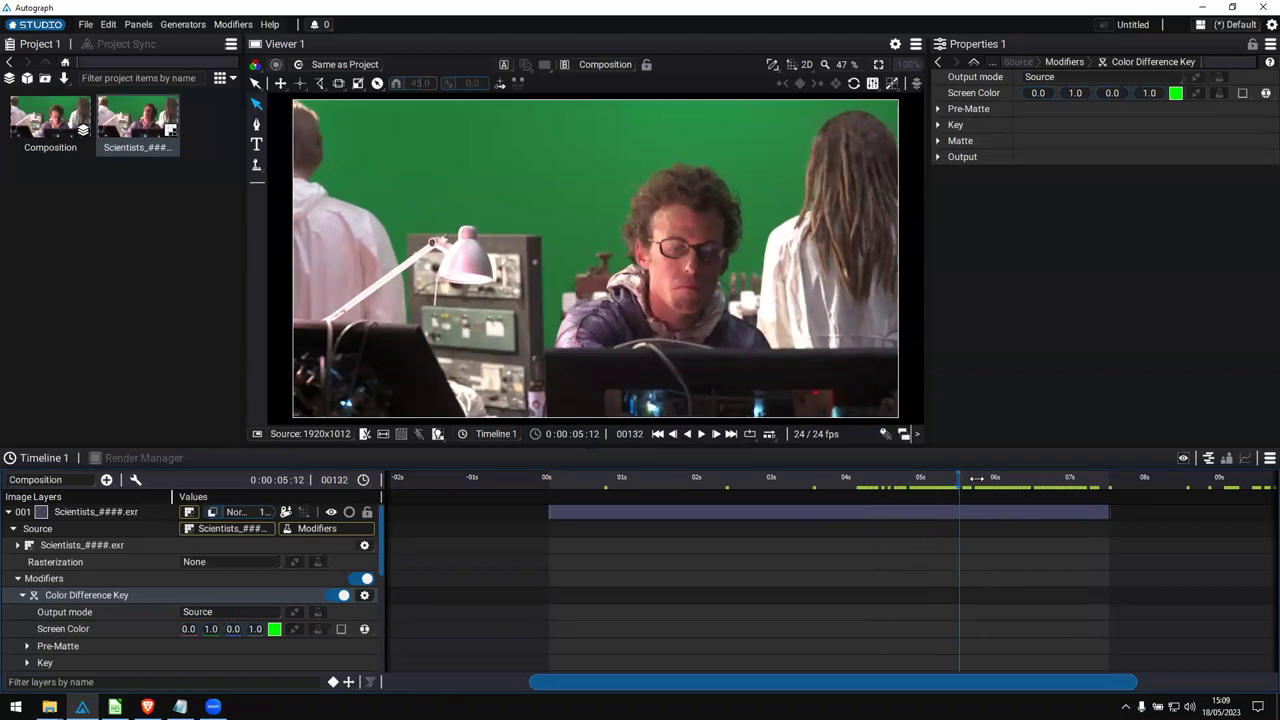
{"action": "mouse_move", "coordinate": [1031, 477]}
{"action": "left_mouse_down"}
{"action": "mouse_move", "coordinate": [1010, 480]}
{"action": "mouse_move", "coordinate": [1060, 480]}
{"action": "mouse_move", "coordinate": [1033, 480]}
{"action": "left_mouse_up"}
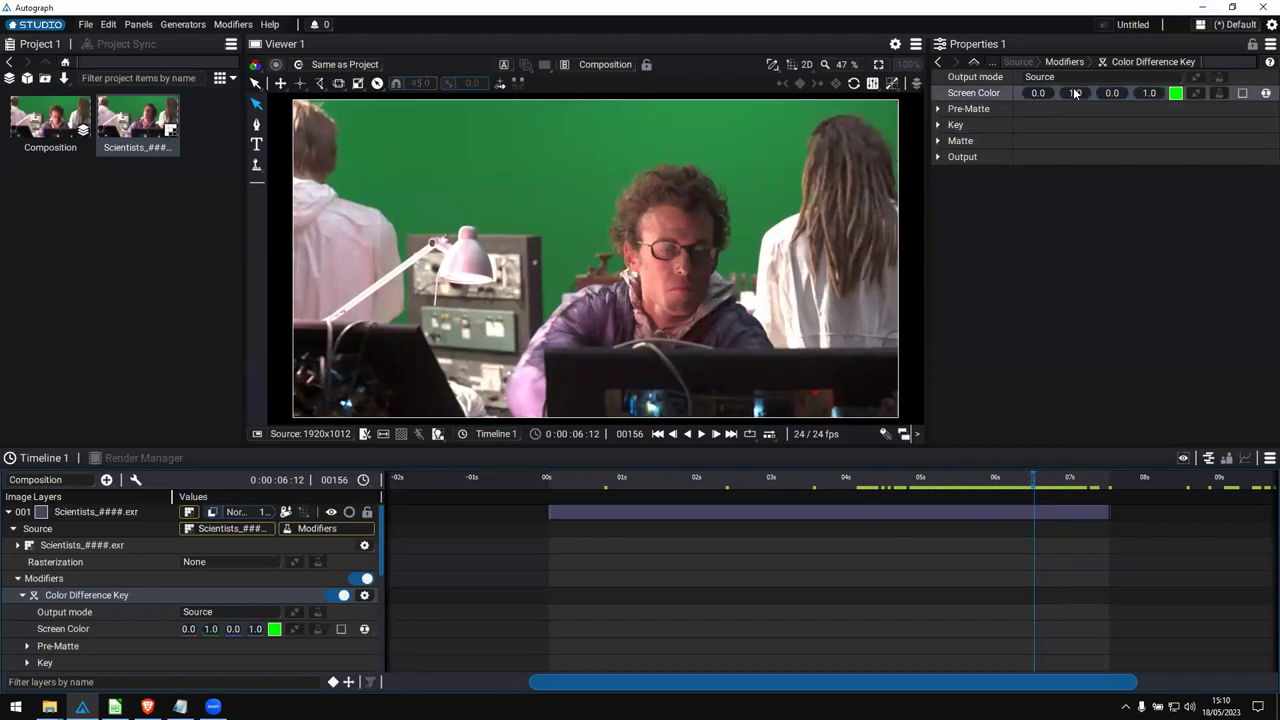
Sample the green backdrop with the Screen Color eyedropper.
{"action": "left_click", "coordinate": [1076, 80]}
{"action": "left_click", "coordinate": [1068, 484]}
{"action": "key", "text": "Left"}
{"action": "key", "text": "Left"}
{"action": "key", "text": "Left"}
{"action": "key", "text": "Left"}
{"action": "key", "text": "Left"}
{"action": "key", "text": "Left"}
{"action": "key", "text": "Left"}
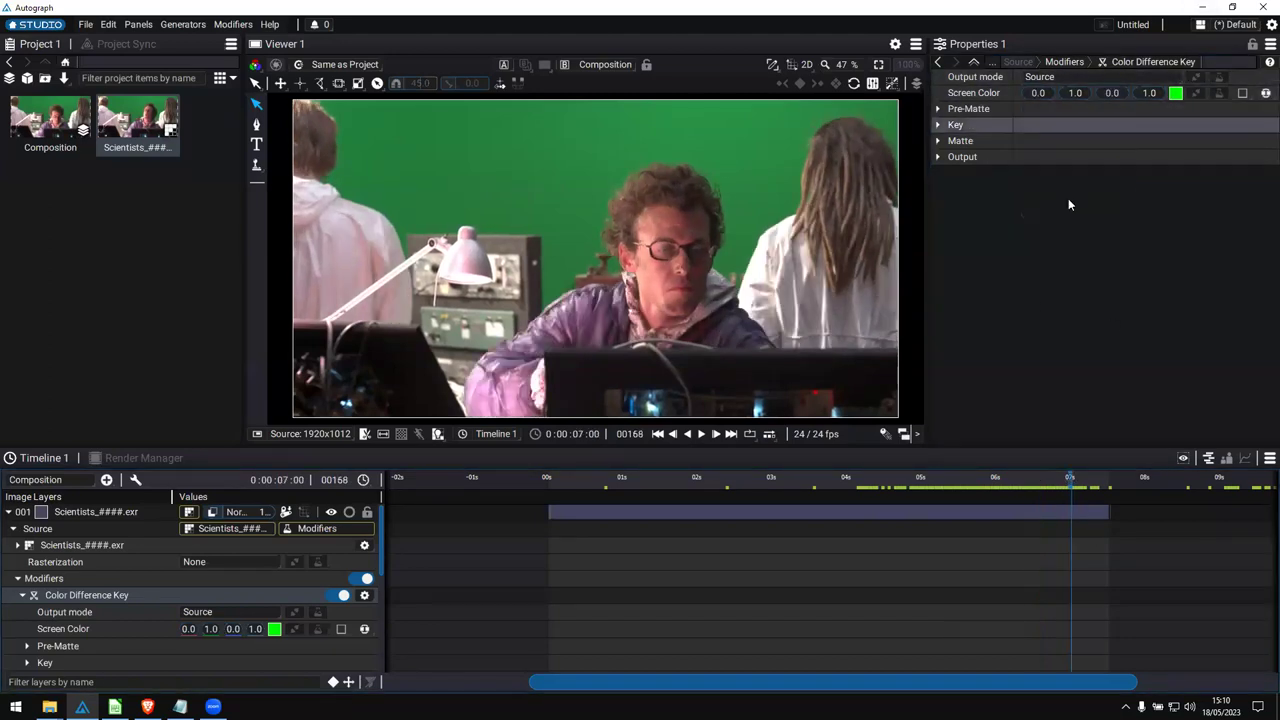
{"action": "left_click", "coordinate": [1174, 94]}
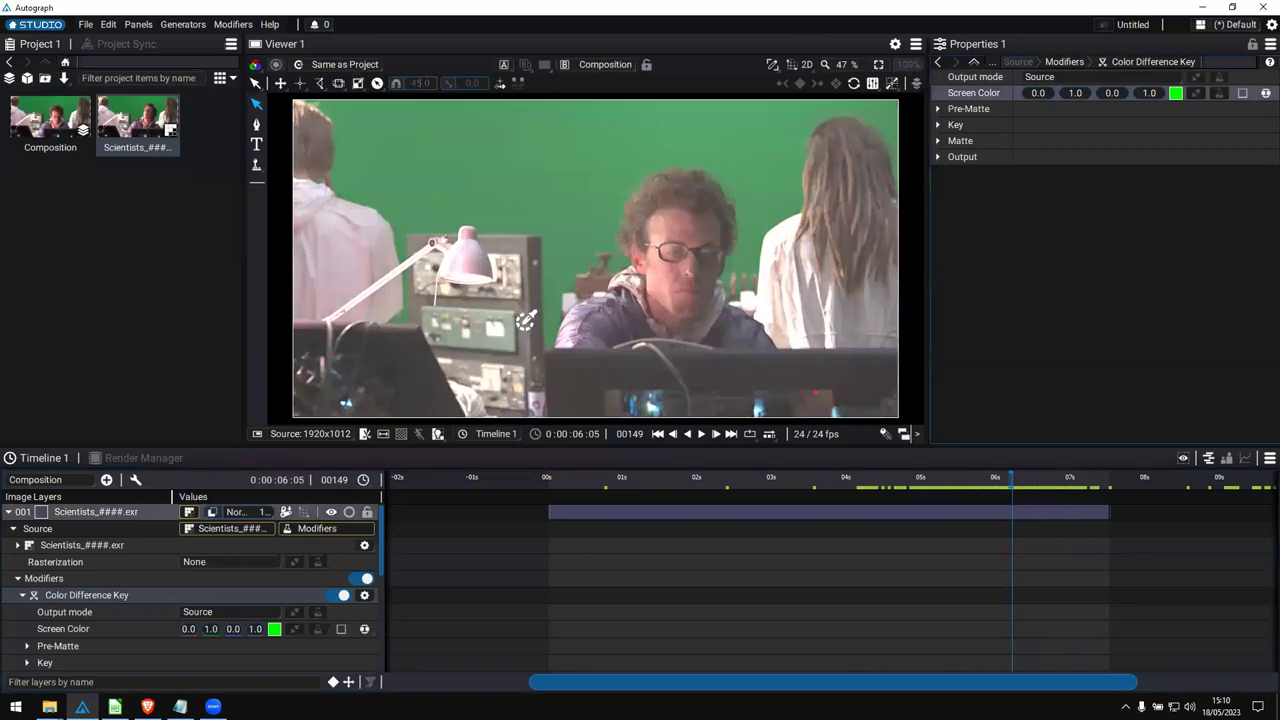
{"action": "left_click", "coordinate": [552, 346]}
{"action": "left_click_drag", "start_coordinate": [986, 484], "coordinate": [975, 482]}
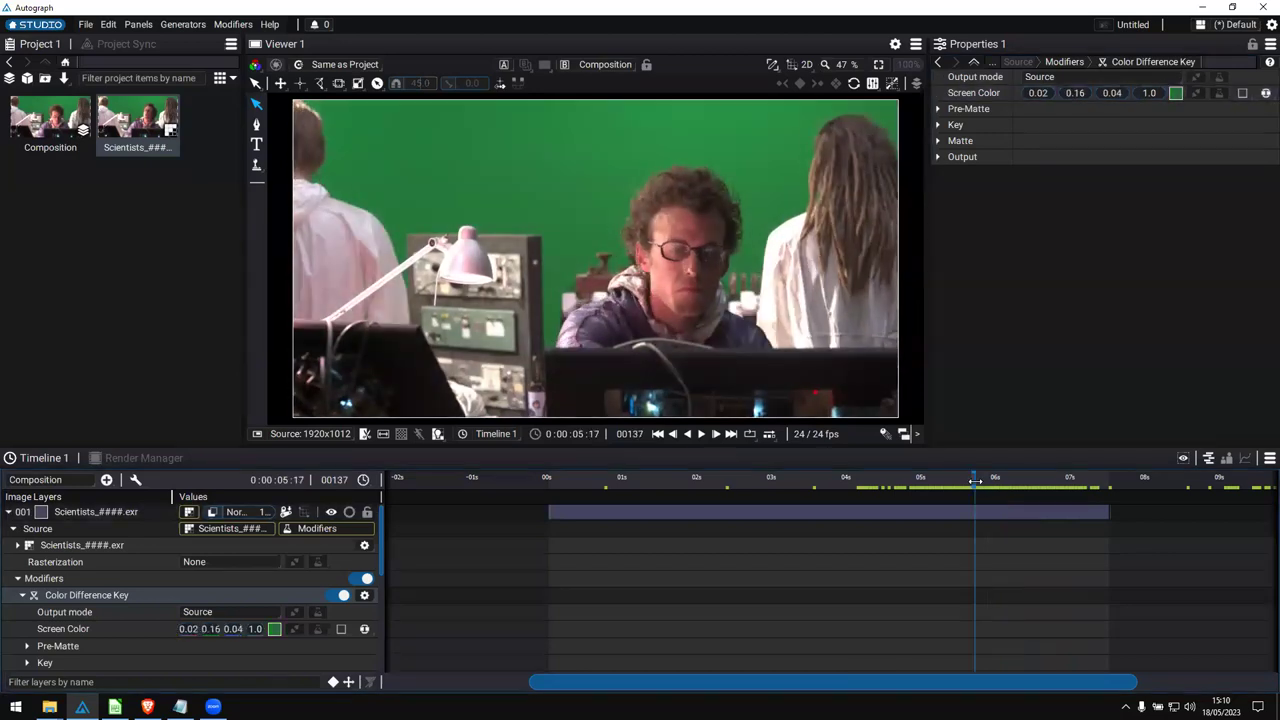
Expand Pre-Matte and Key, preview the Corrected matte, then return Output mode to Source.
{"action": "left_click", "coordinate": [937, 108]}
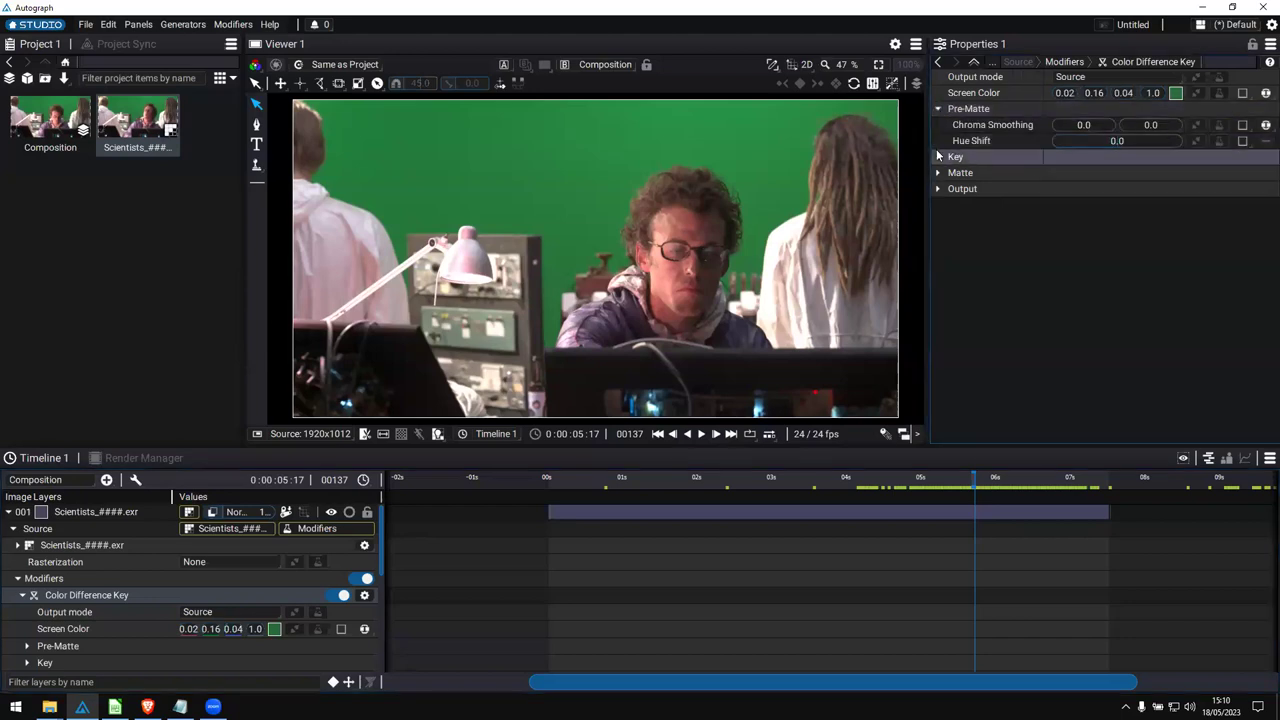
{"action": "left_click", "coordinate": [937, 155]}
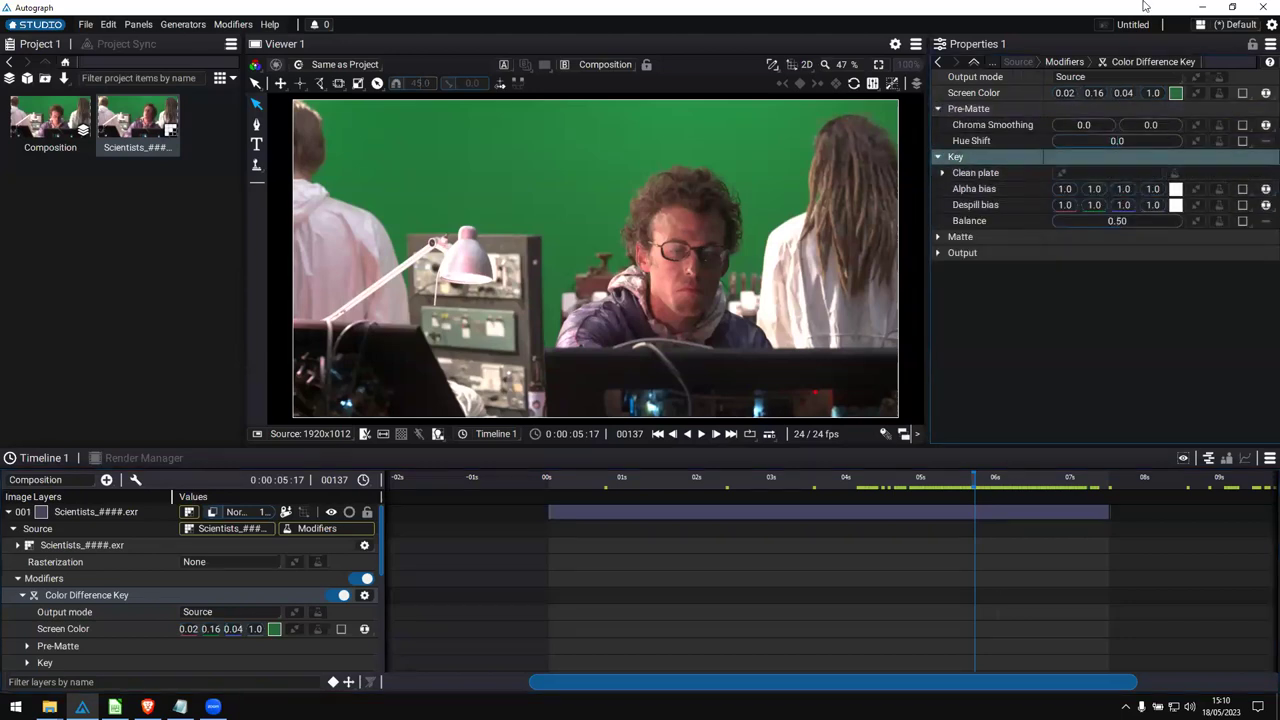
{"action": "left_click", "coordinate": [1096, 75]}
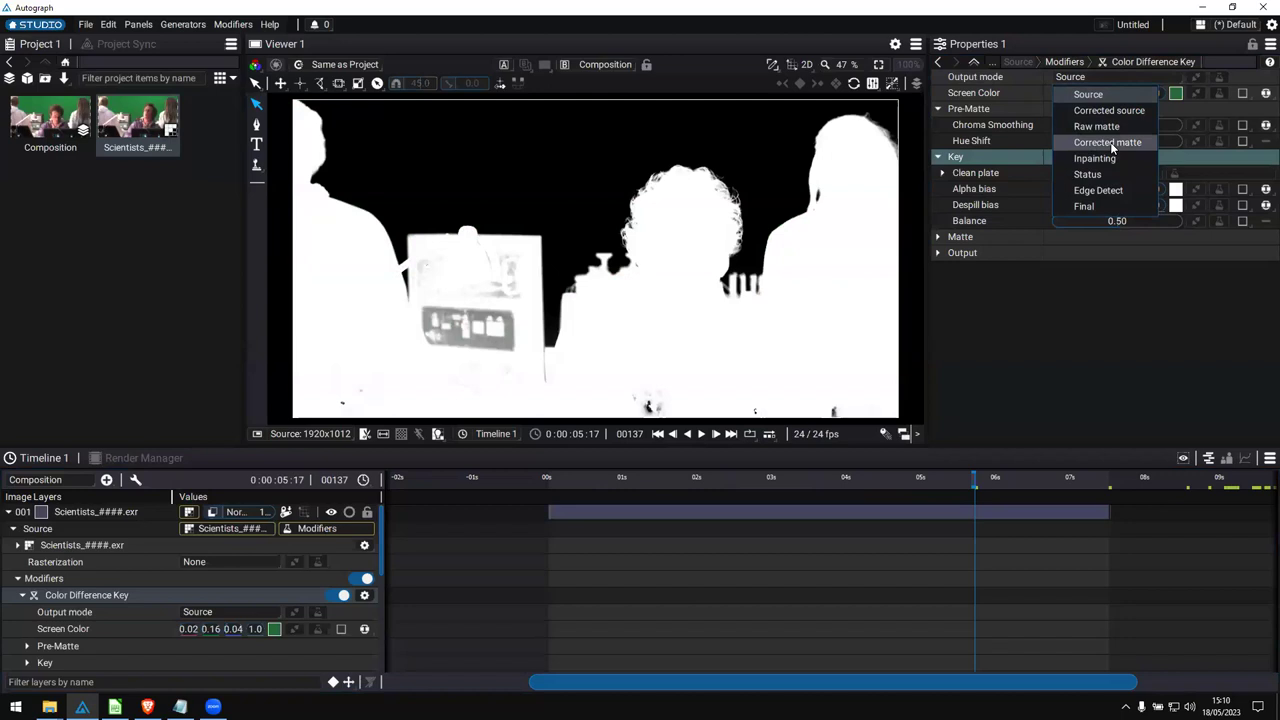
{"action": "left_click", "coordinate": [1110, 143]}
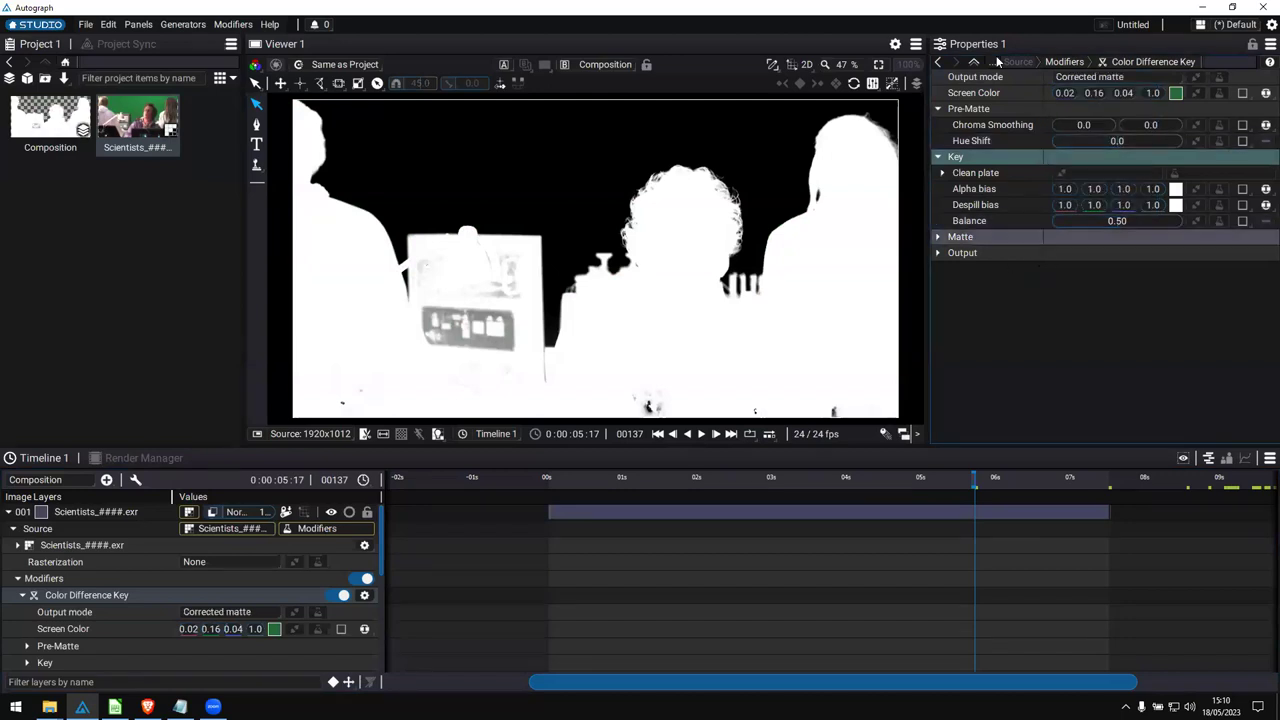
{"action": "left_click", "coordinate": [1090, 76]}
{"action": "left_click", "coordinate": [1110, 143]}
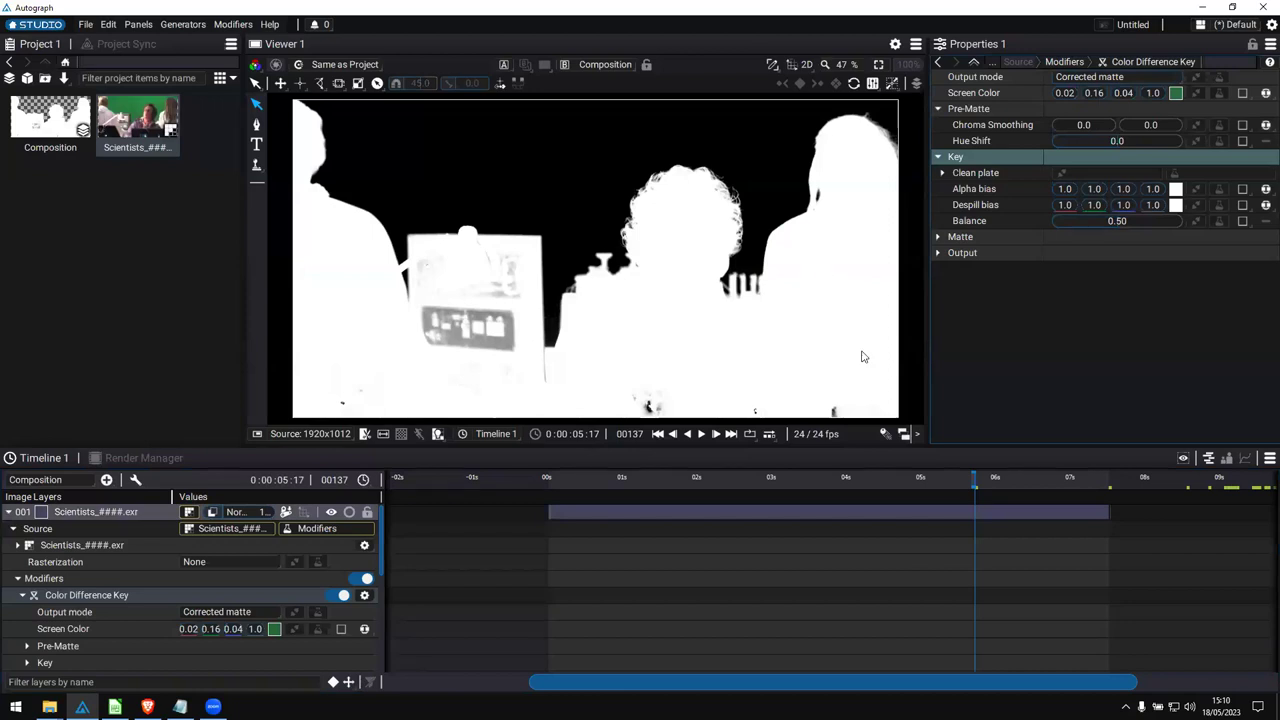
{"action": "left_click_drag", "start_coordinate": [1004, 486], "coordinate": [1008, 485]}
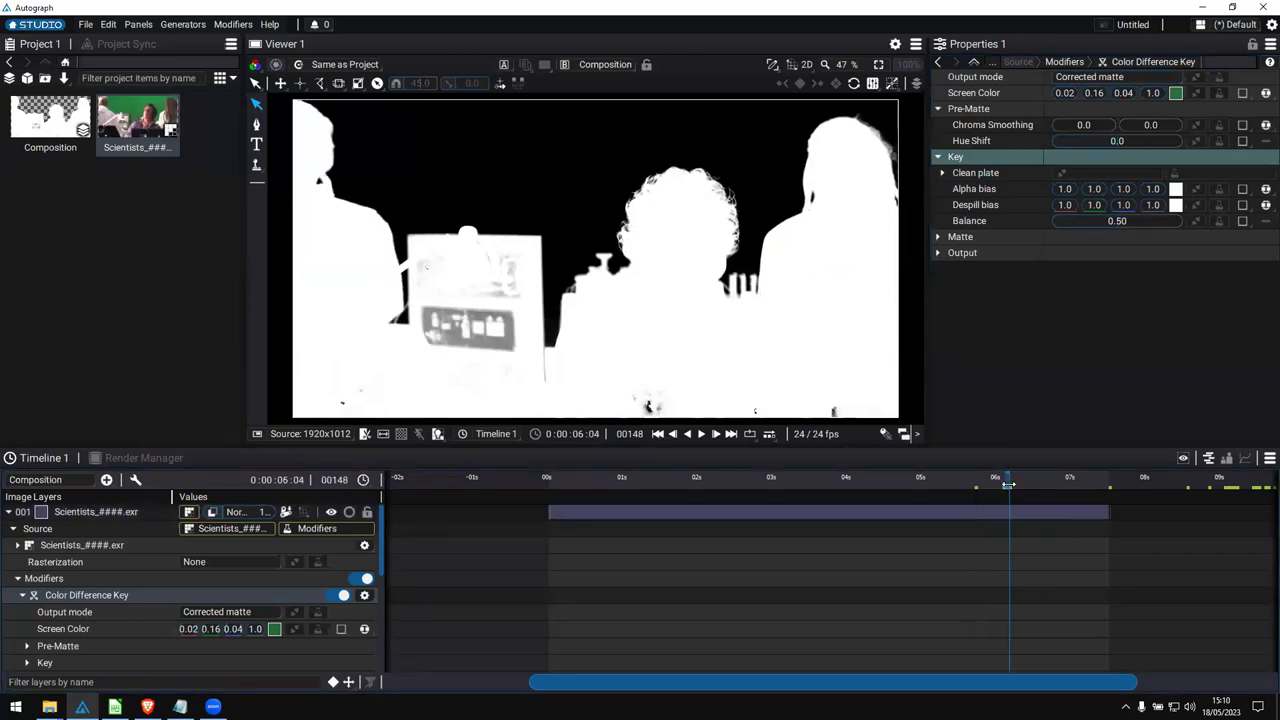
{"action": "left_click", "coordinate": [1142, 78]}
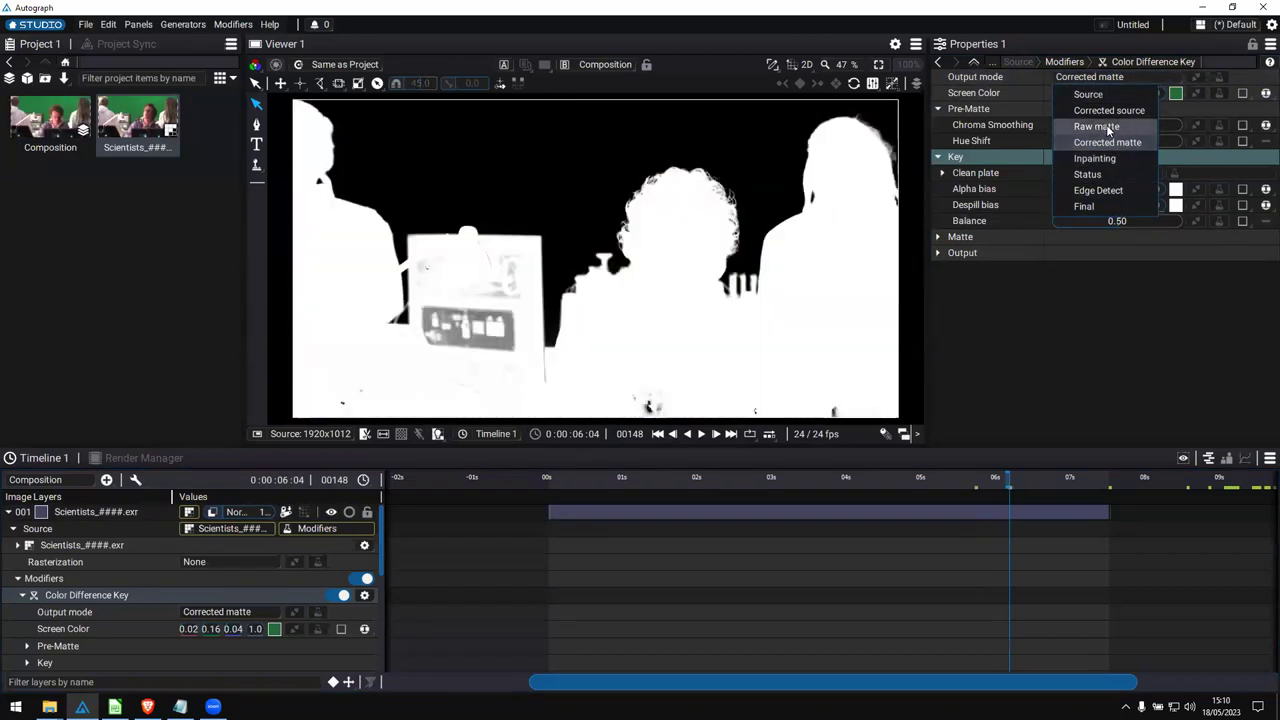
{"action": "left_click", "coordinate": [1105, 142]}
{"action": "left_click", "coordinate": [1095, 78]}
{"action": "left_click", "coordinate": [1090, 94]}
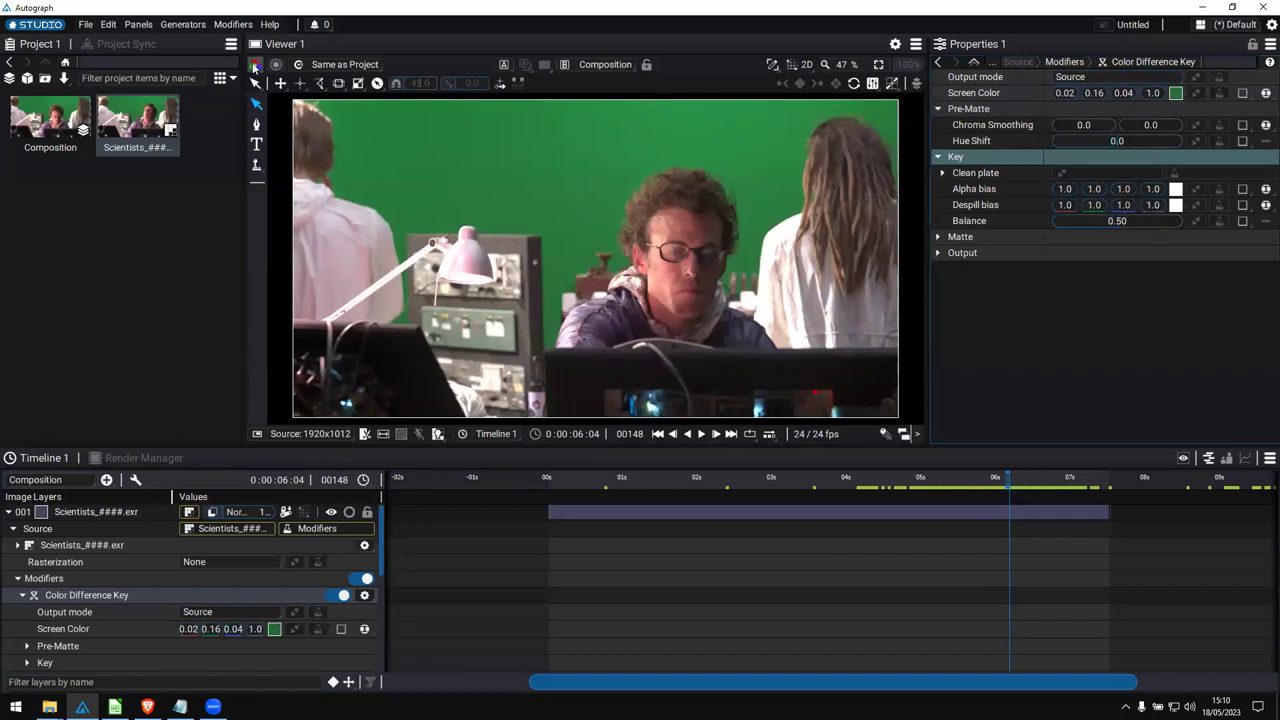
Check individual colour channels, return to full colour, and scrub frames 107–142.
{"action": "left_click", "coordinate": [255, 66]}
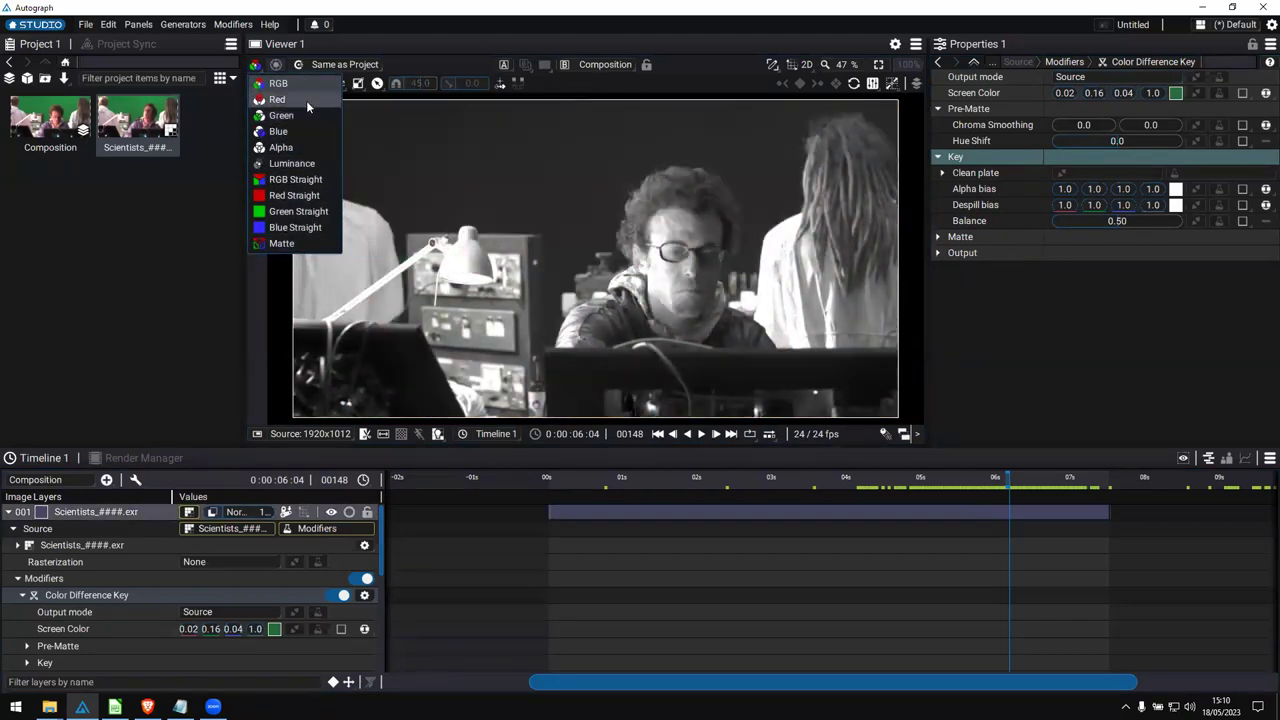
{"action": "left_click", "coordinate": [287, 86]}
{"action": "left_click", "coordinate": [256, 66]}
{"action": "left_click", "coordinate": [275, 84]}
{"action": "left_click", "coordinate": [256, 66]}
{"action": "left_click", "coordinate": [275, 82]}
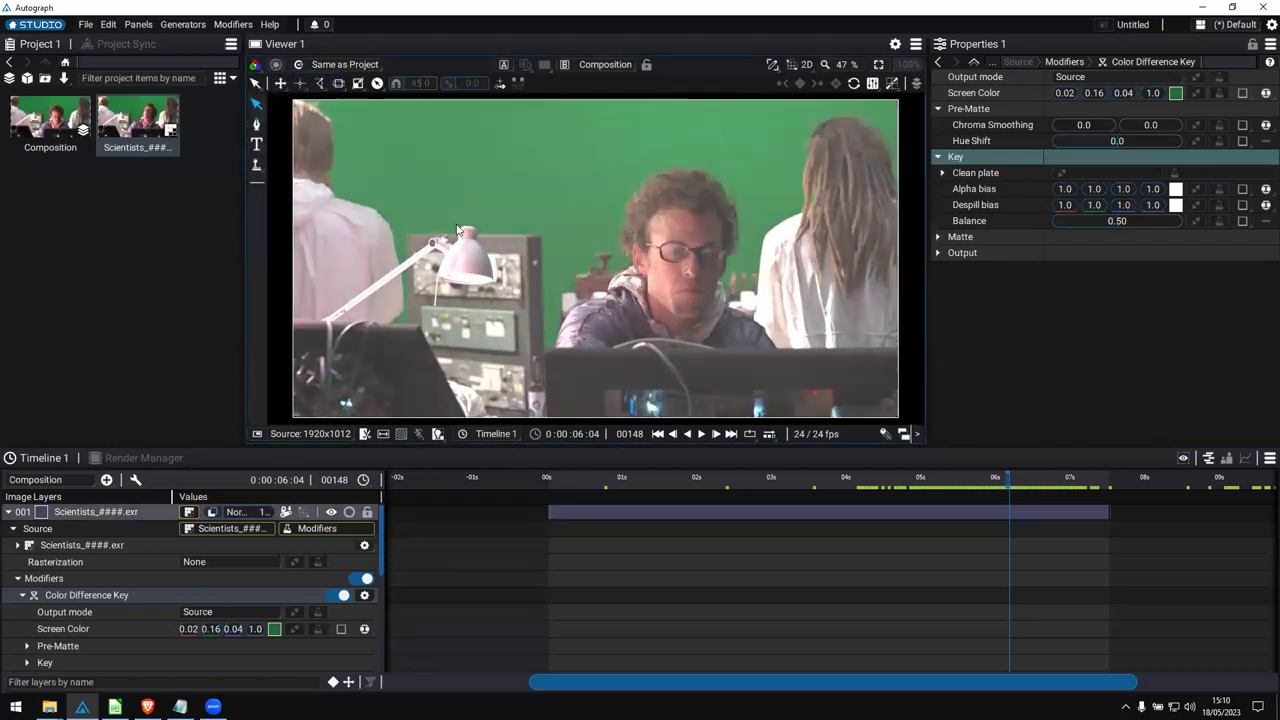
{"action": "left_click", "coordinate": [880, 483]}
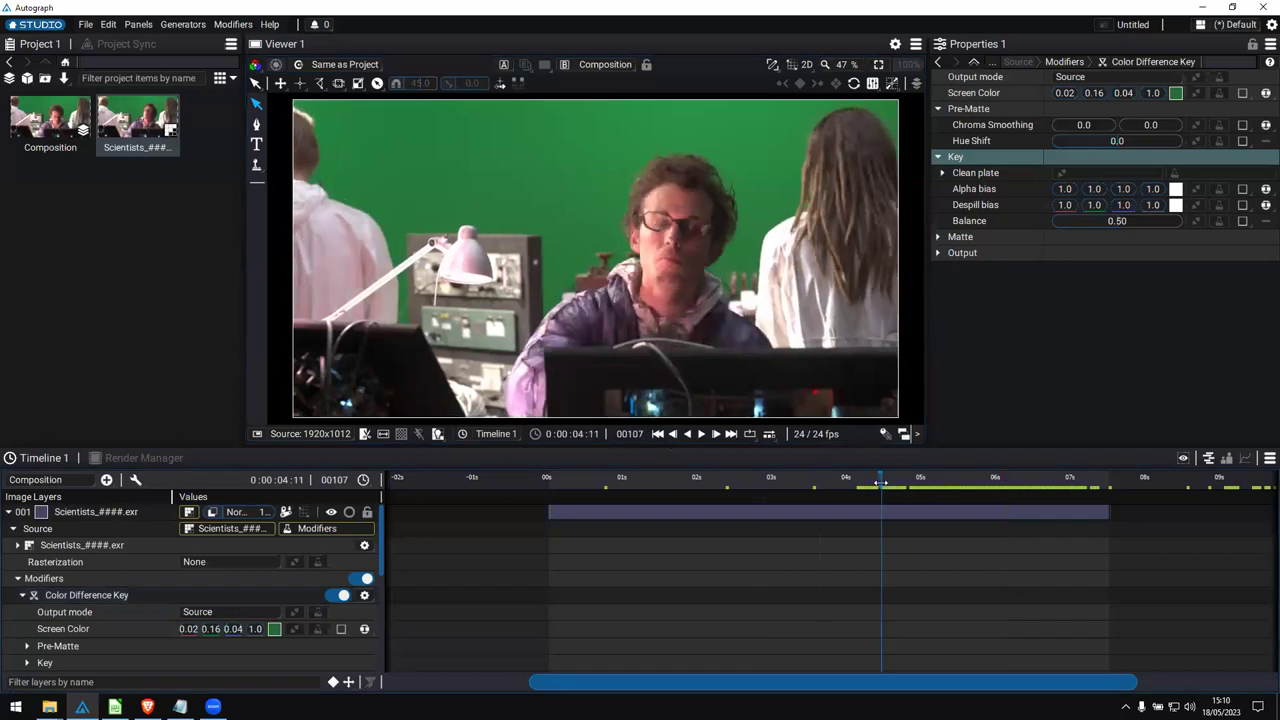
{"action": "left_click_drag", "start_coordinate": [880, 483], "coordinate": [990, 478]}
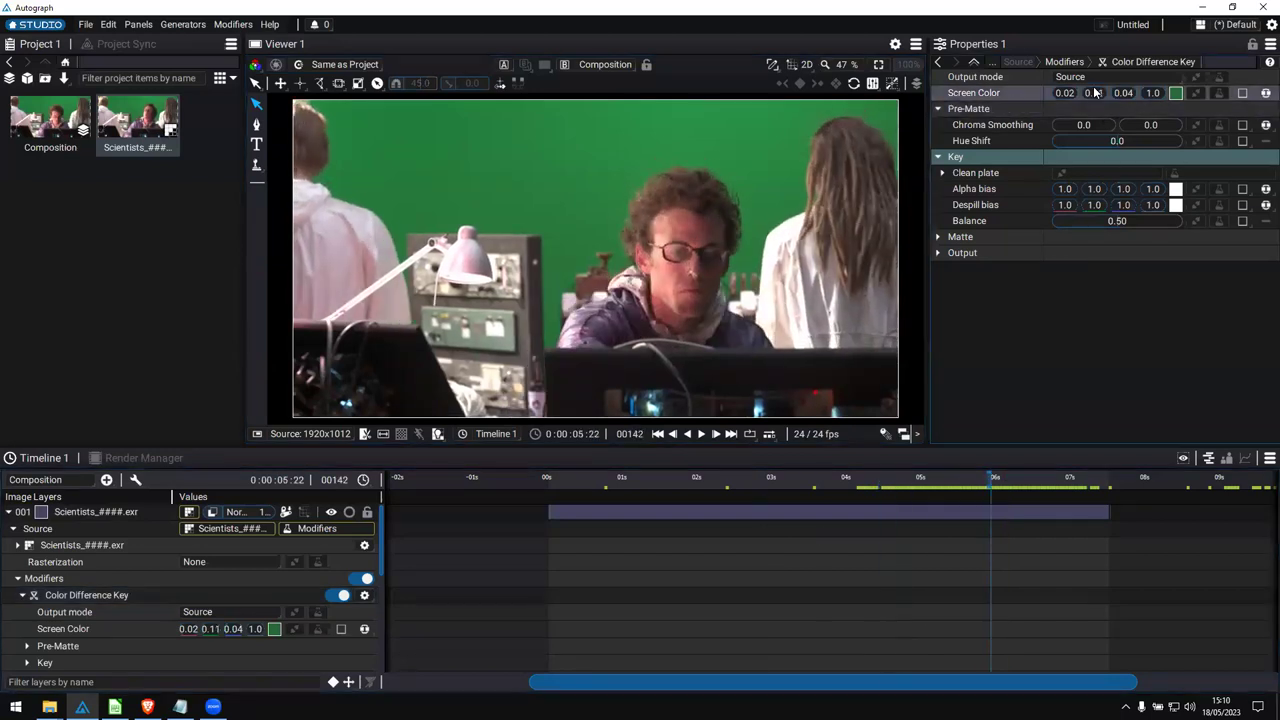
Show the Corrected matte output with Matte settings expanded, comparing against Source.
{"action": "left_click", "coordinate": [1092, 78]}
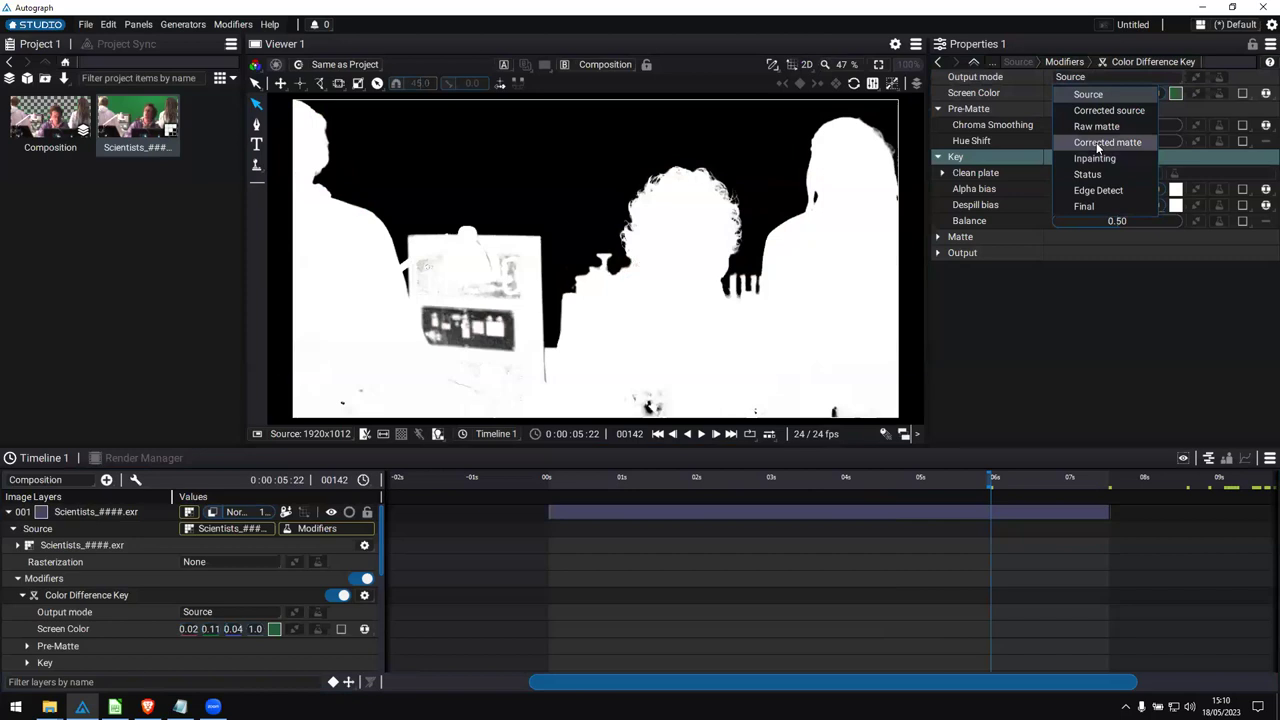
{"action": "left_click", "coordinate": [1099, 143]}
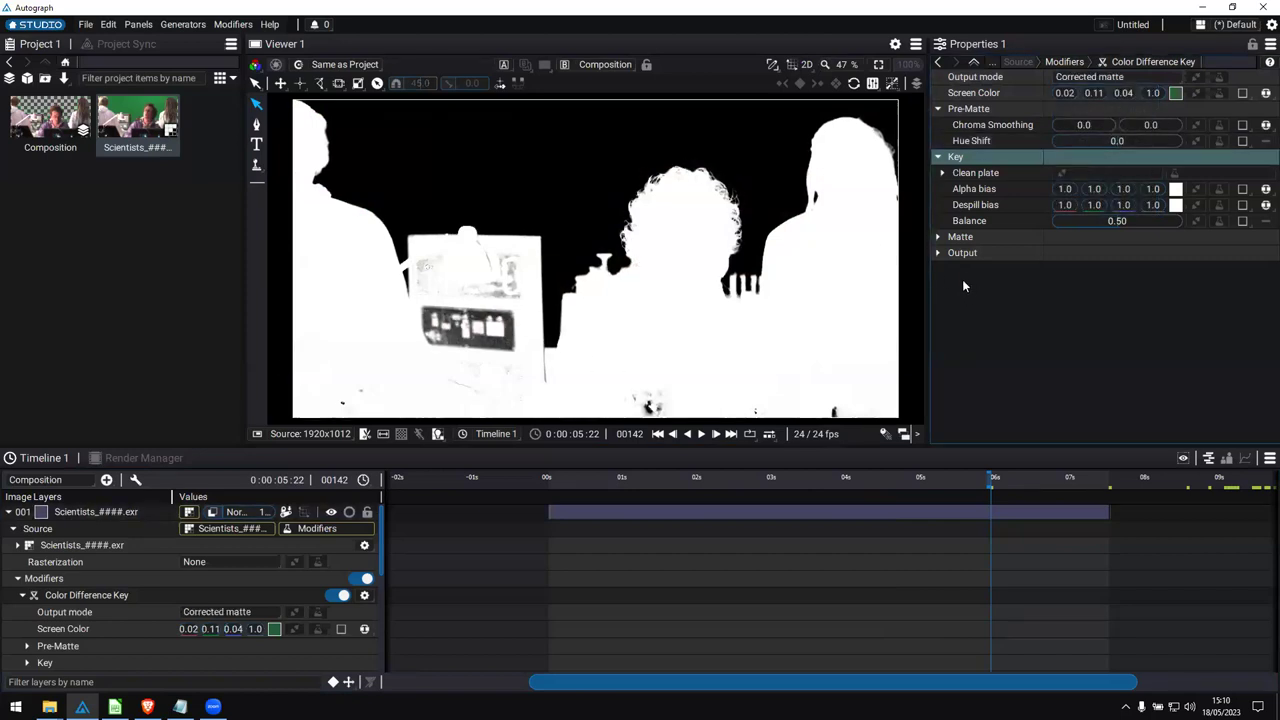
{"action": "left_click", "coordinate": [960, 237]}
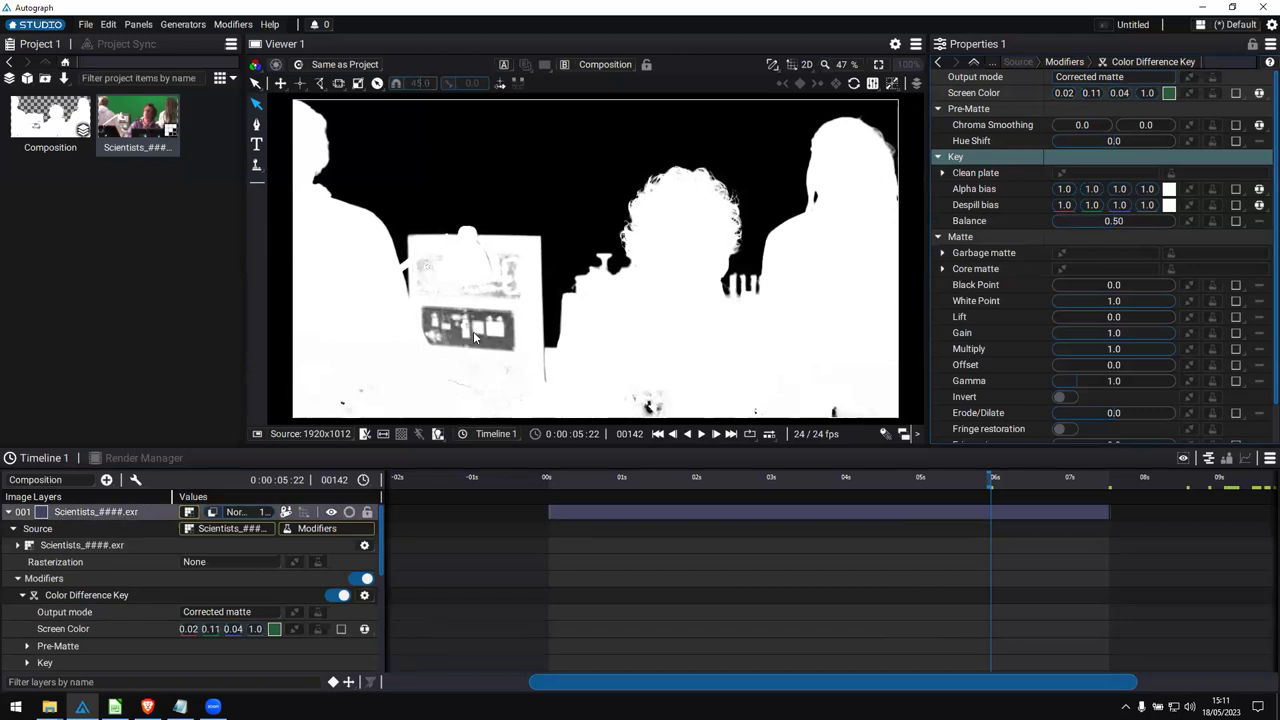
{"action": "left_click", "coordinate": [1130, 77]}
{"action": "left_click", "coordinate": [1124, 92]}
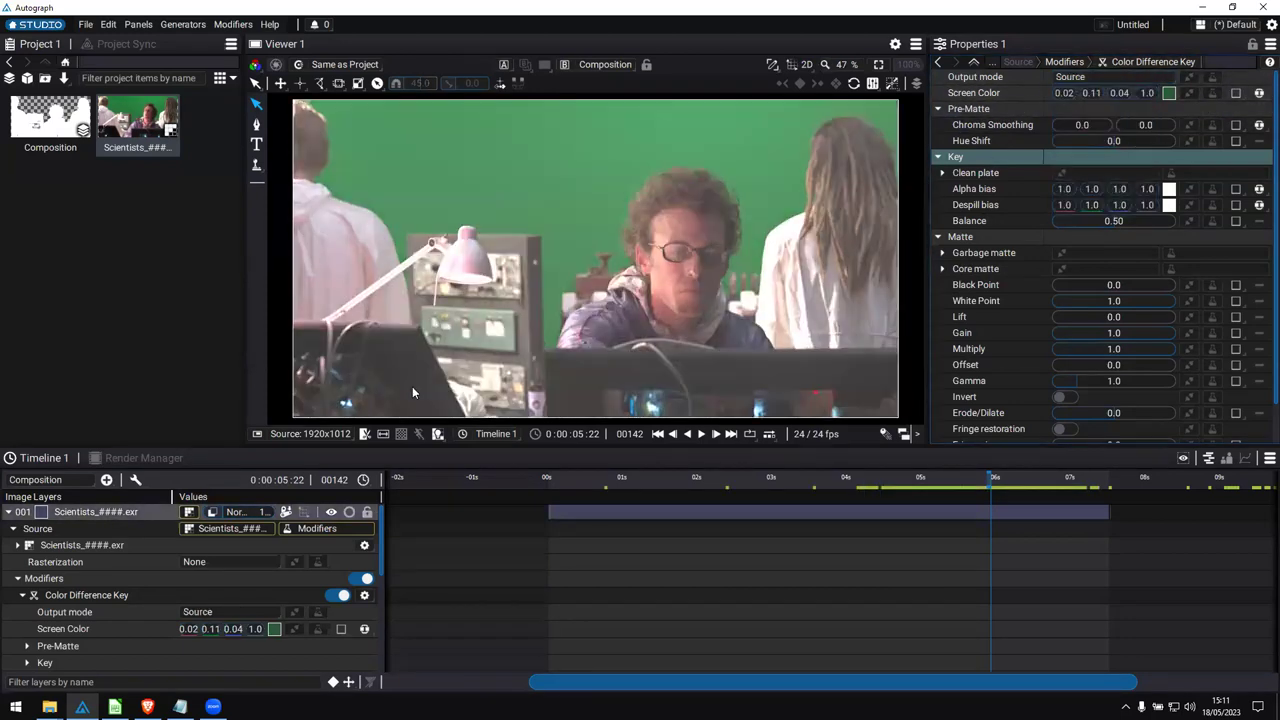
{"action": "left_click", "coordinate": [1110, 77]}
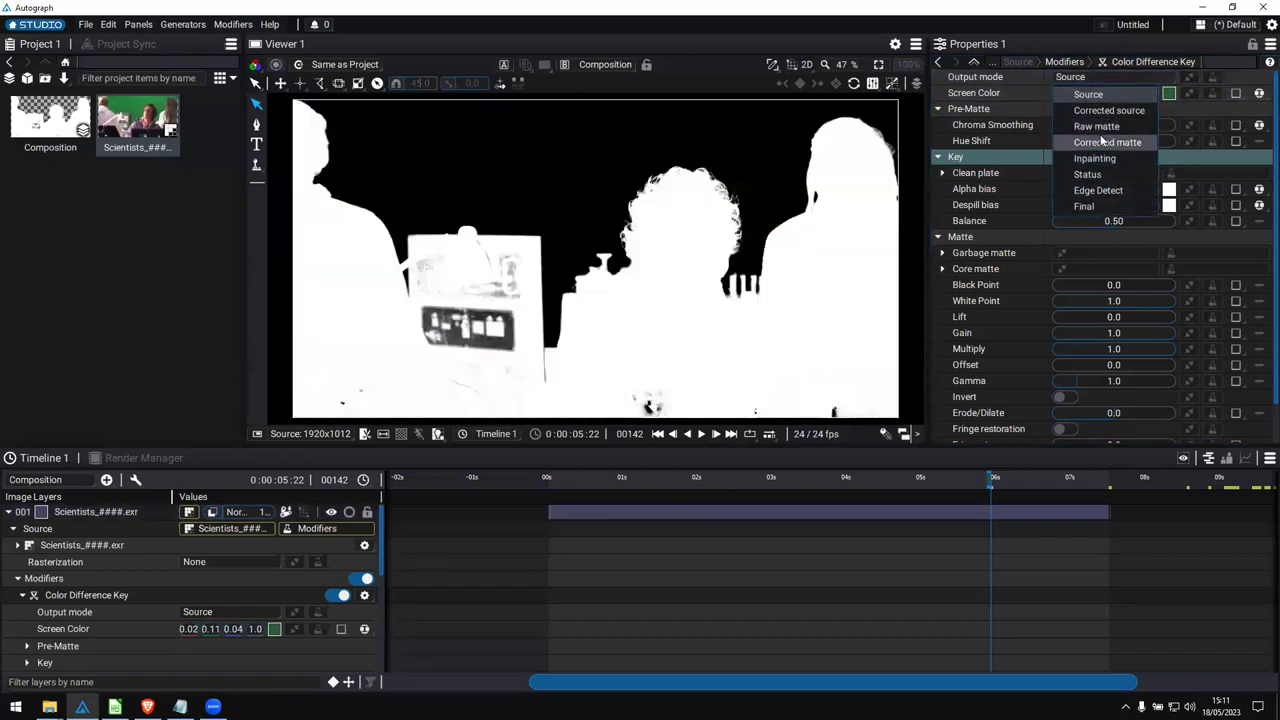
{"action": "left_click", "coordinate": [1104, 142]}
Switch to mask drawing and expand Matte in the layer list.
{"action": "left_click", "coordinate": [256, 124]}
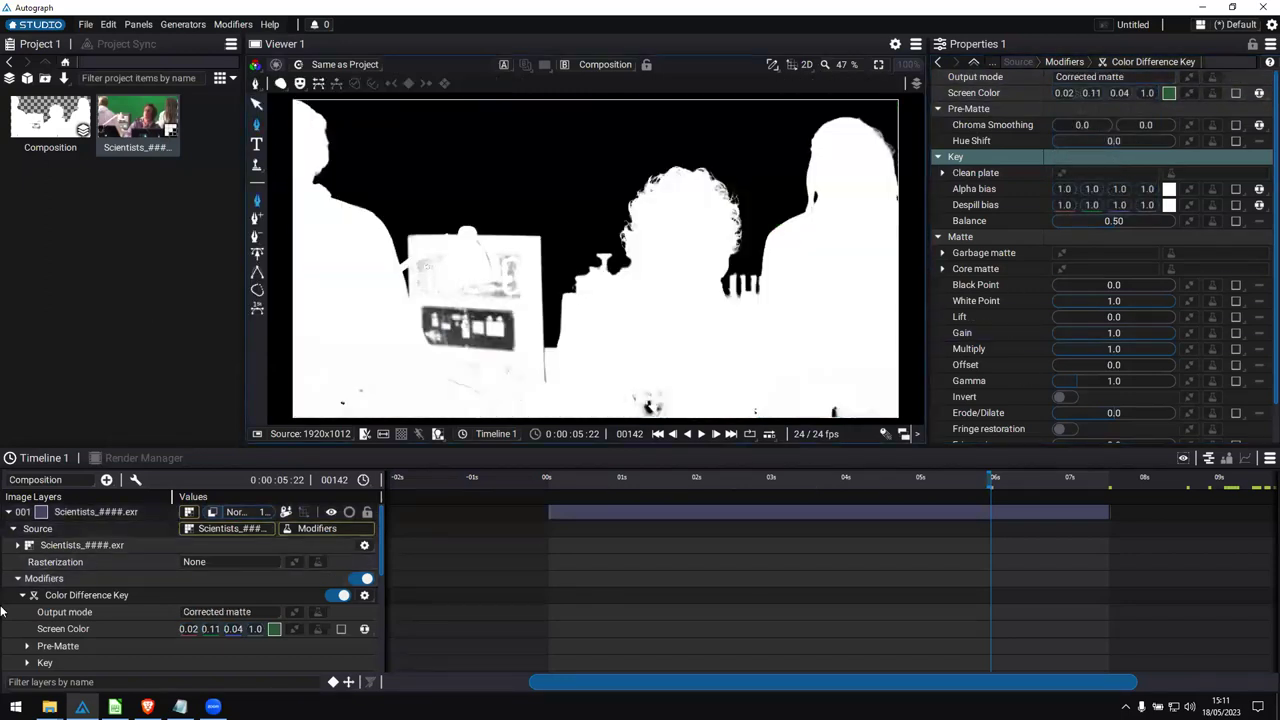
{"action": "scroll", "coordinate": [33, 612], "scroll_direction": "down", "scroll_amount": 3}
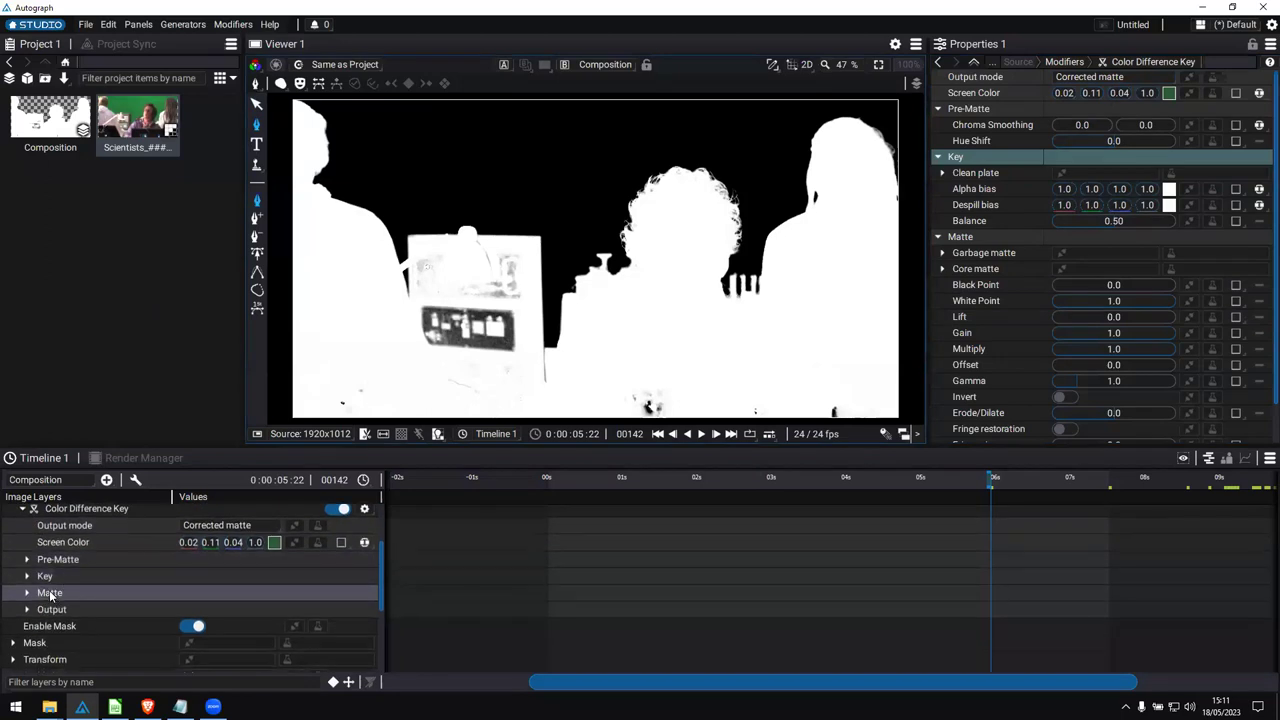
{"action": "left_click", "coordinate": [27, 594]}
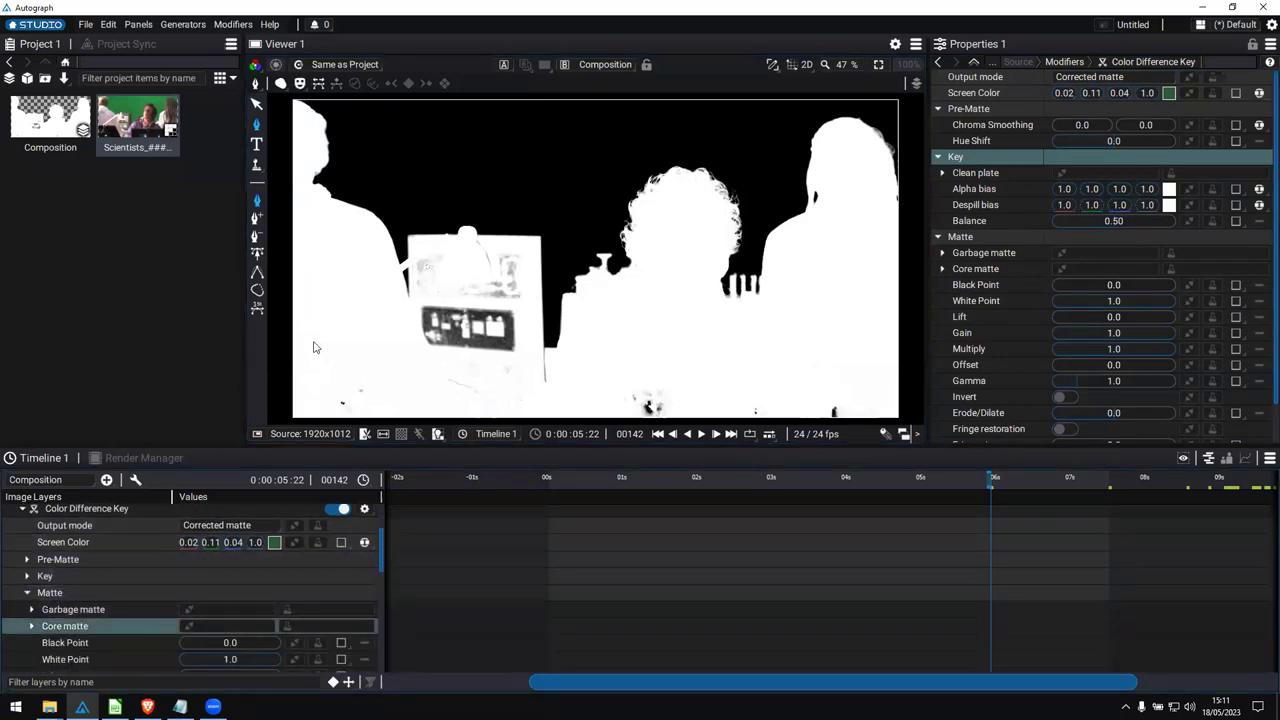
Draw a closed core matte polygon around the equipment board and lower foreground.
{"action": "left_click", "coordinate": [289, 349]}
{"action": "left_click", "coordinate": [413, 350]}
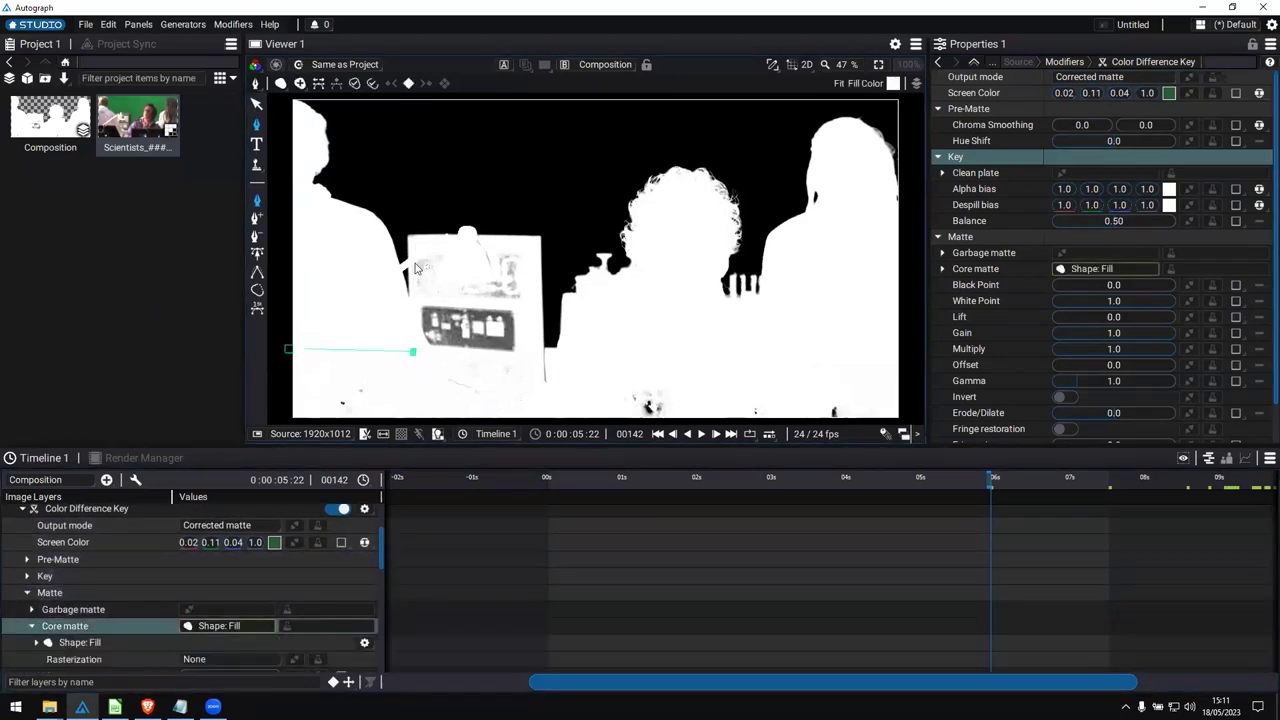
{"action": "left_click", "coordinate": [412, 240]}
{"action": "left_click", "coordinate": [537, 240]}
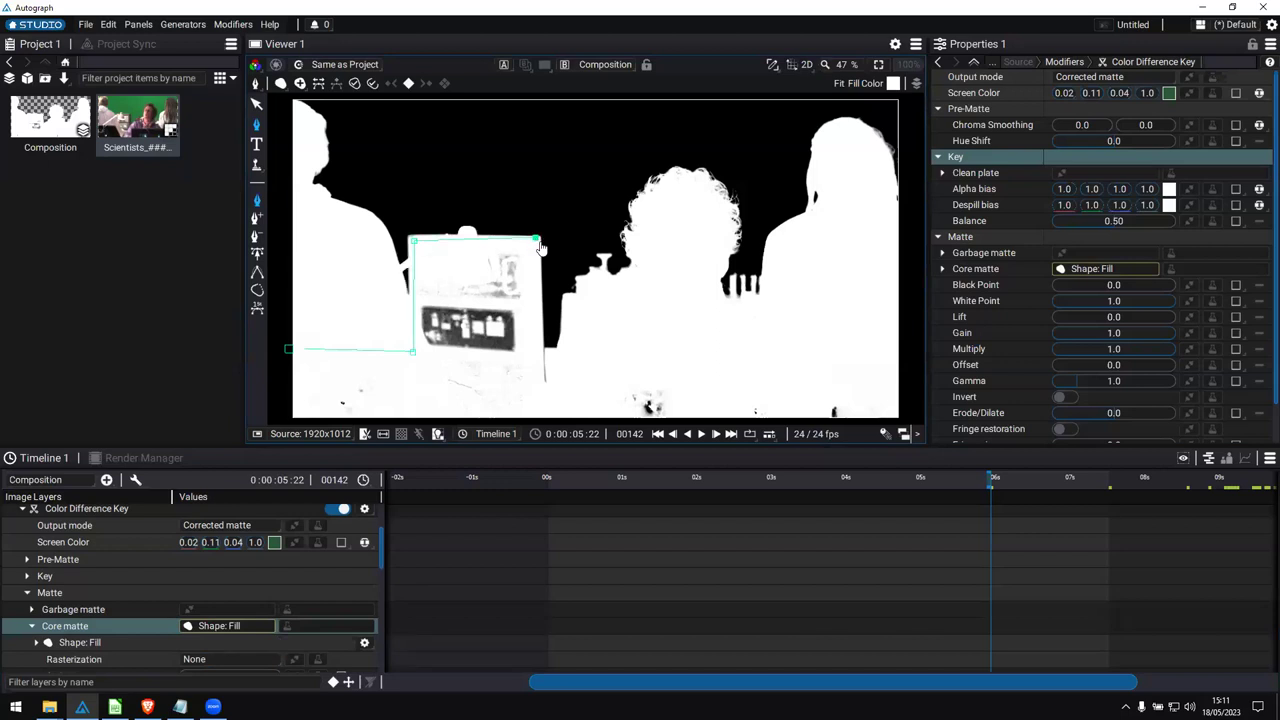
{"action": "left_click", "coordinate": [545, 353]}
{"action": "left_click", "coordinate": [911, 365]}
{"action": "scroll", "coordinate": [909, 398], "scroll_direction": "down", "scroll_amount": 1}
{"action": "left_click", "coordinate": [908, 401]}
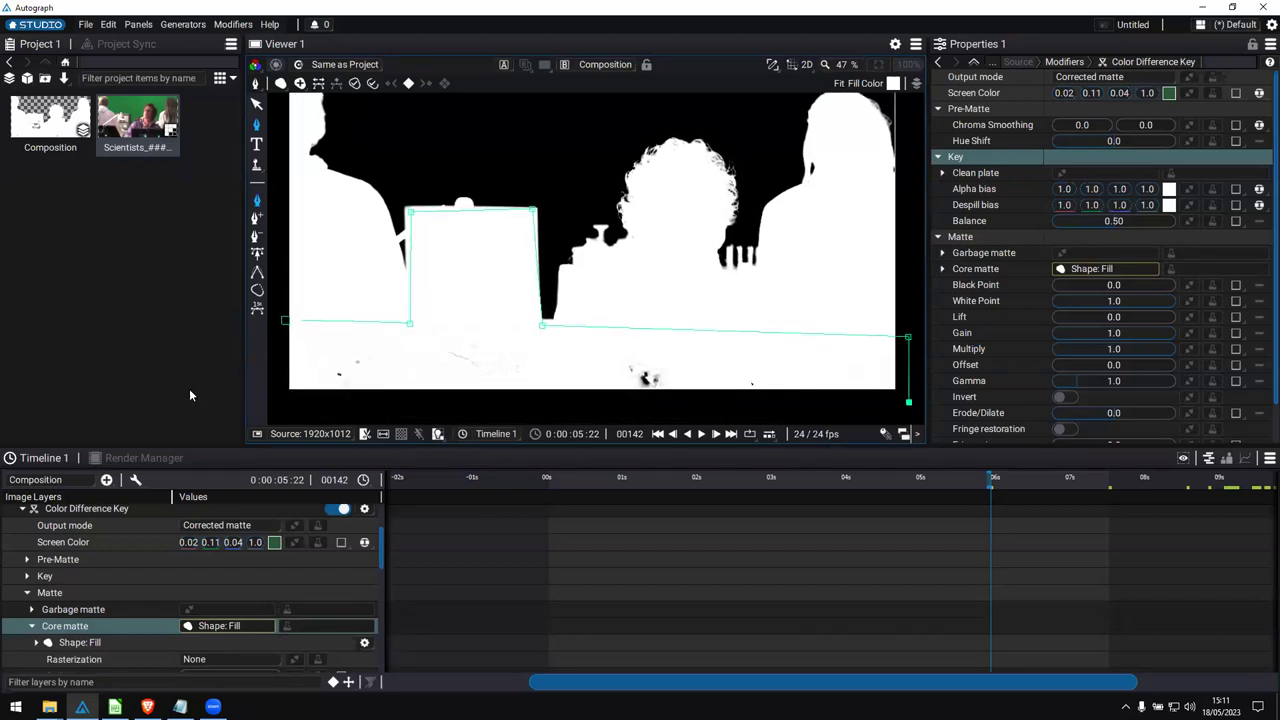
{"action": "left_click", "coordinate": [277, 407]}
{"action": "left_click", "coordinate": [285, 321]}
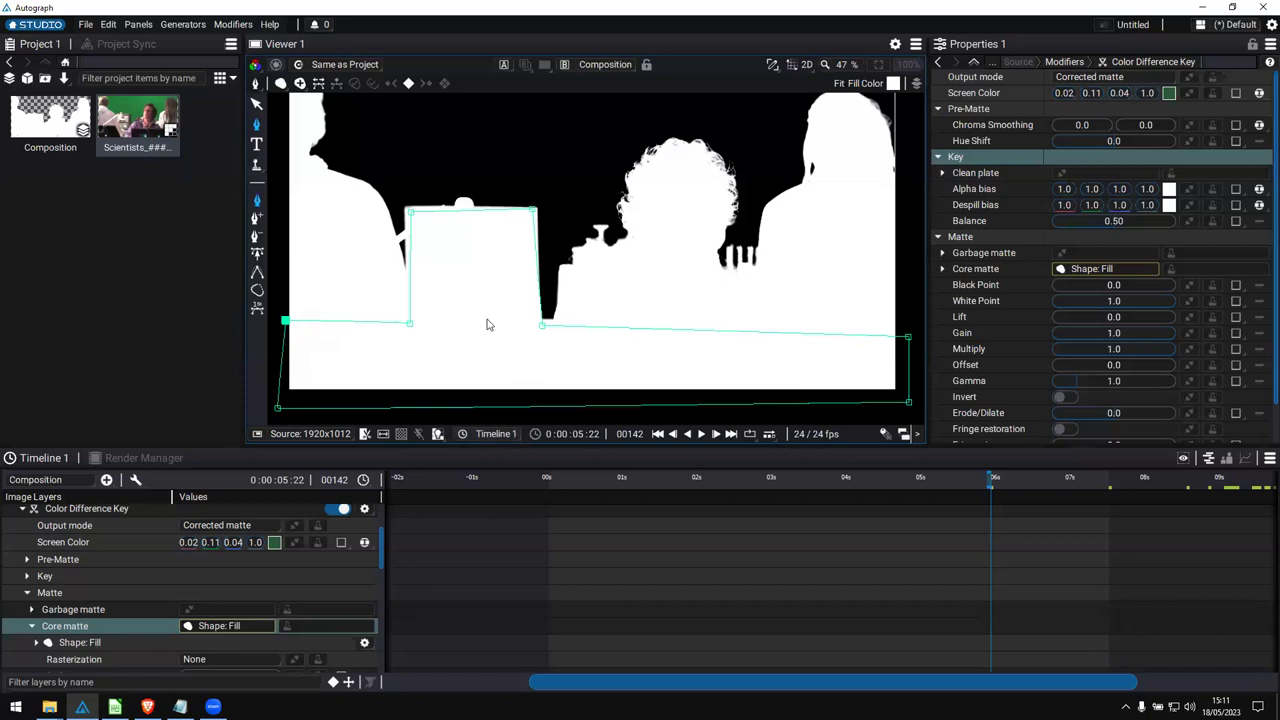
Set Output mode to Final, fit the image, and leave shape drawing.
{"action": "left_click", "coordinate": [1100, 77]}
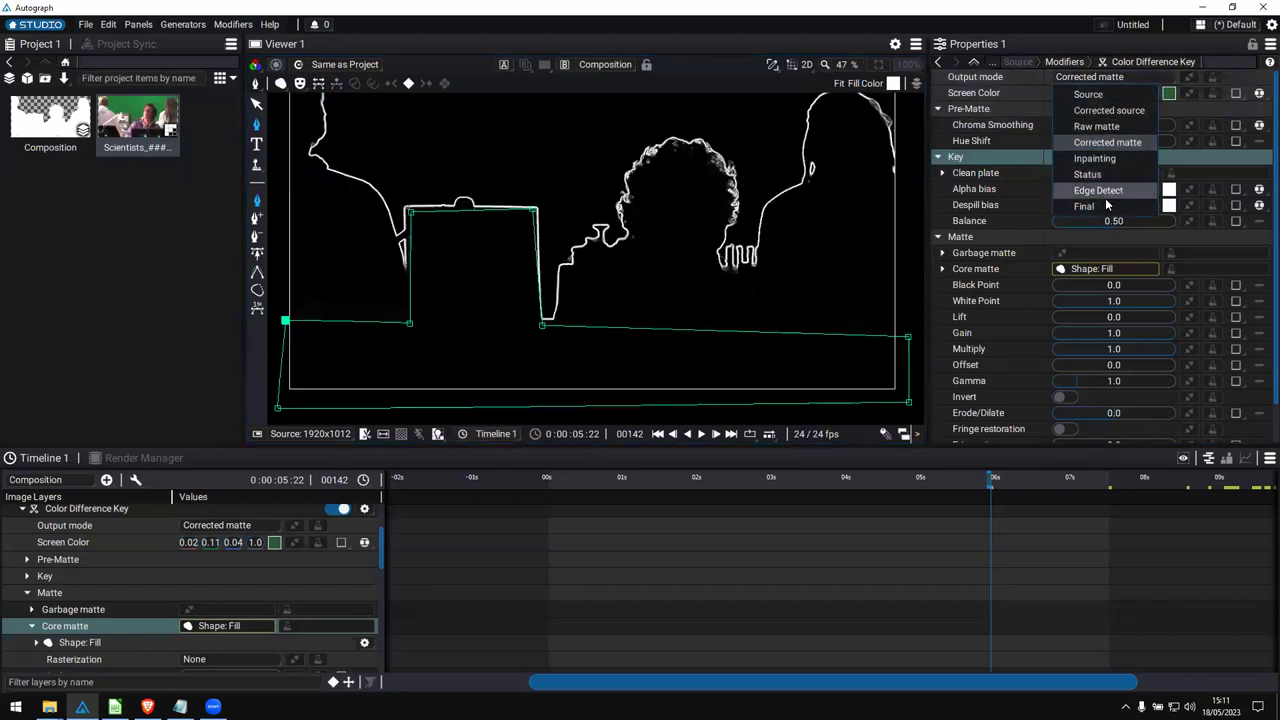
{"action": "left_click", "coordinate": [1106, 206]}
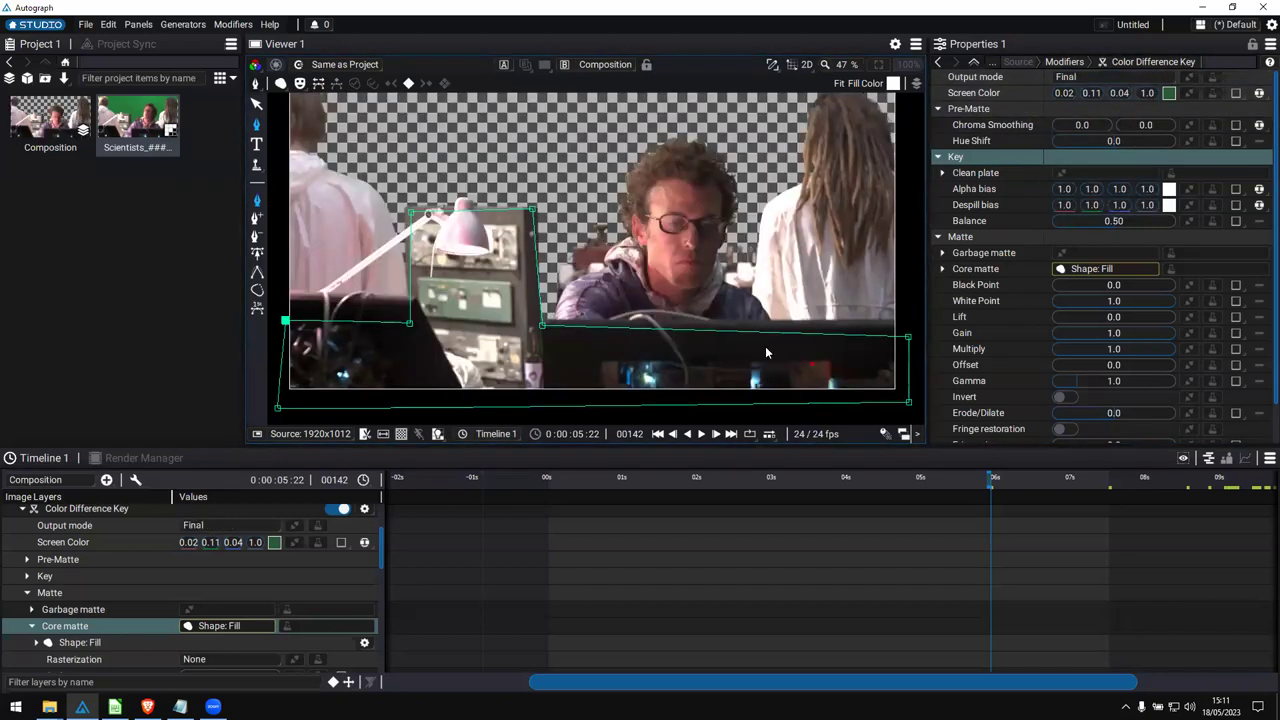
{"action": "scroll", "coordinate": [596, 272], "scroll_direction": "down", "scroll_amount": 2}
{"action": "left_click", "coordinate": [878, 66]}
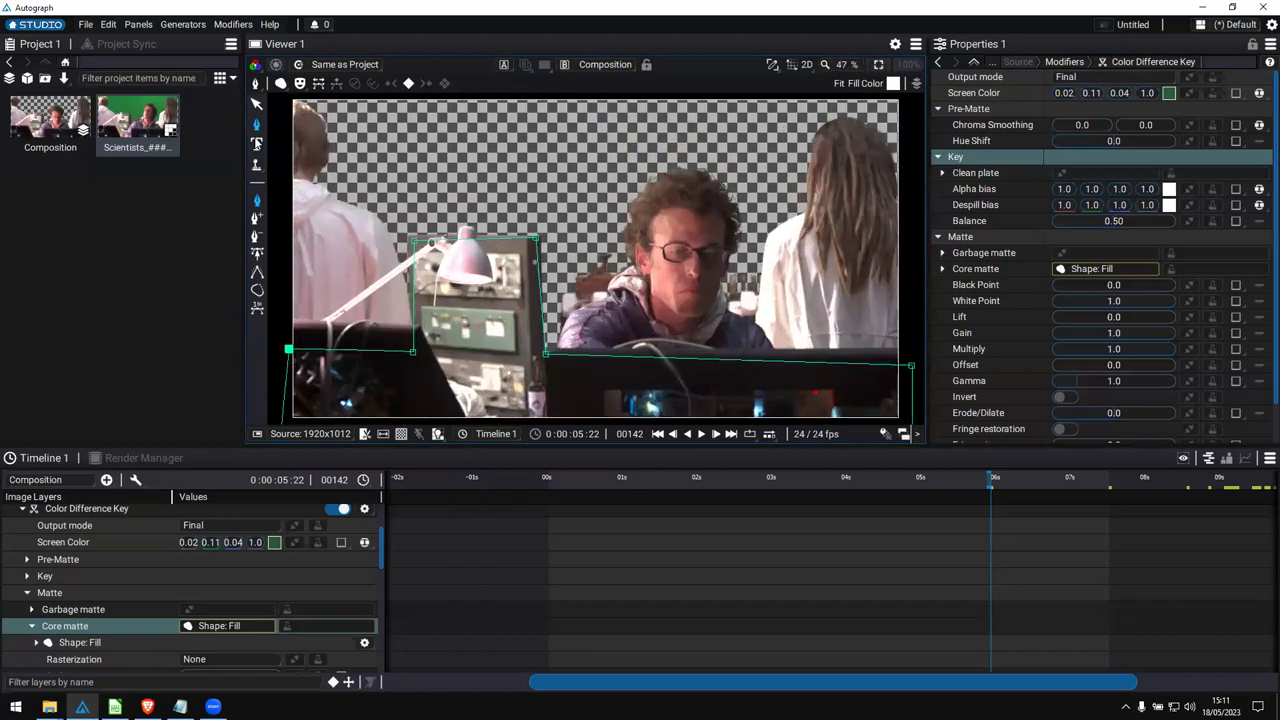
{"action": "left_click", "coordinate": [258, 104]}
{"action": "scroll", "coordinate": [770, 500], "scroll_direction": "up", "scroll_amount": 3}
{"action": "left_click_drag", "start_coordinate": [809, 478], "coordinate": [853, 495]}
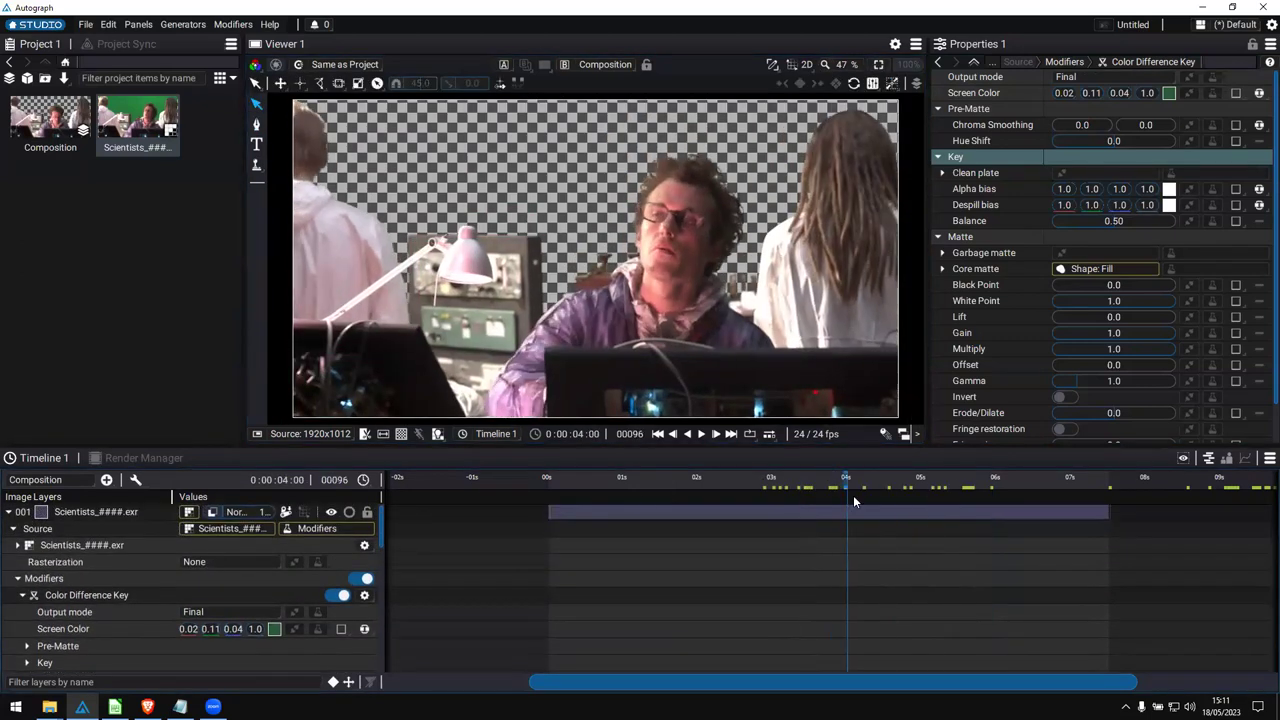
{"action": "left_click", "coordinate": [9, 512]}
Scrub and play back the shot to check the final key.
{"action": "left_click", "coordinate": [822, 478]}
{"action": "left_click_drag", "start_coordinate": [1044, 482], "coordinate": [941, 511]}
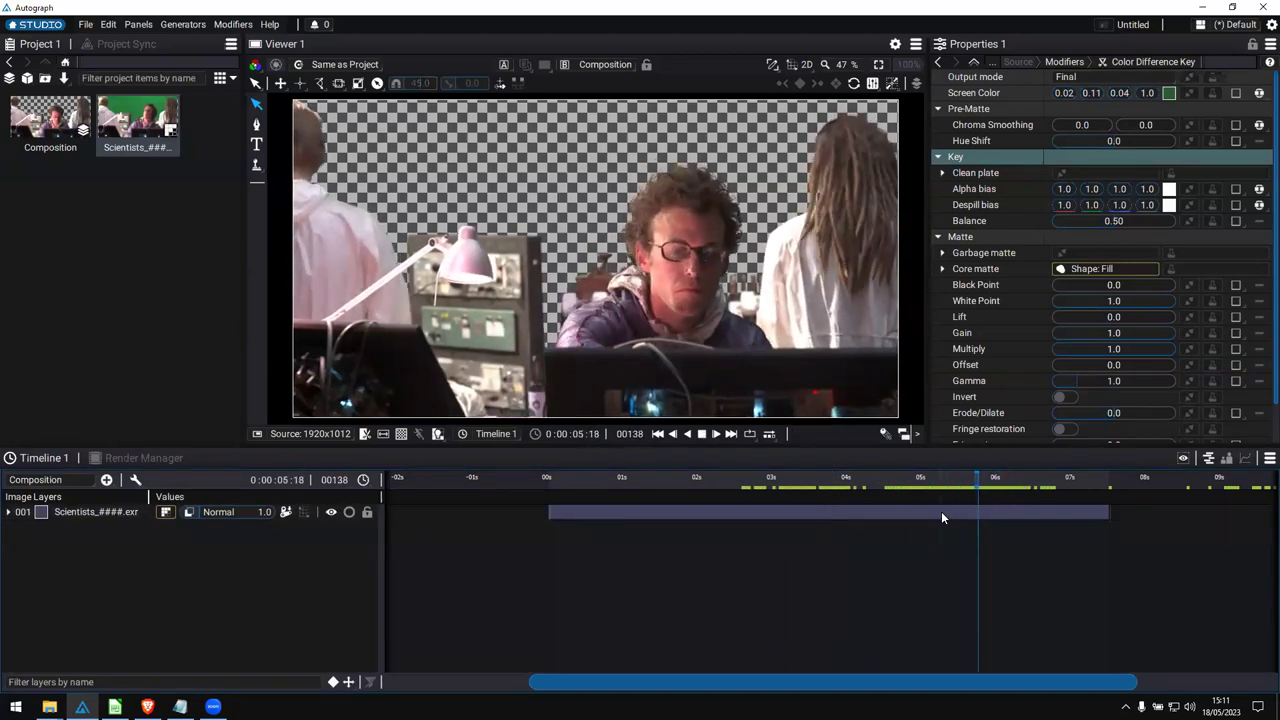
{"action": "key", "text": "space"}
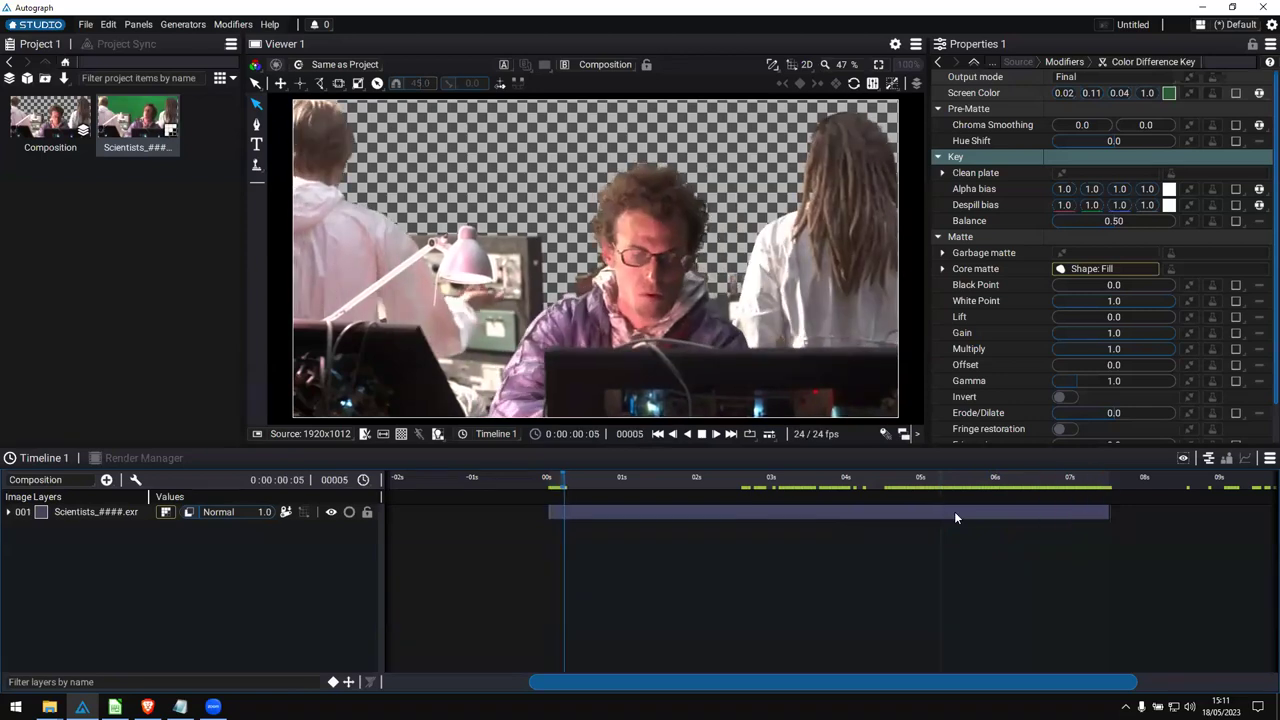
{"action": "left_click", "coordinate": [980, 481]}
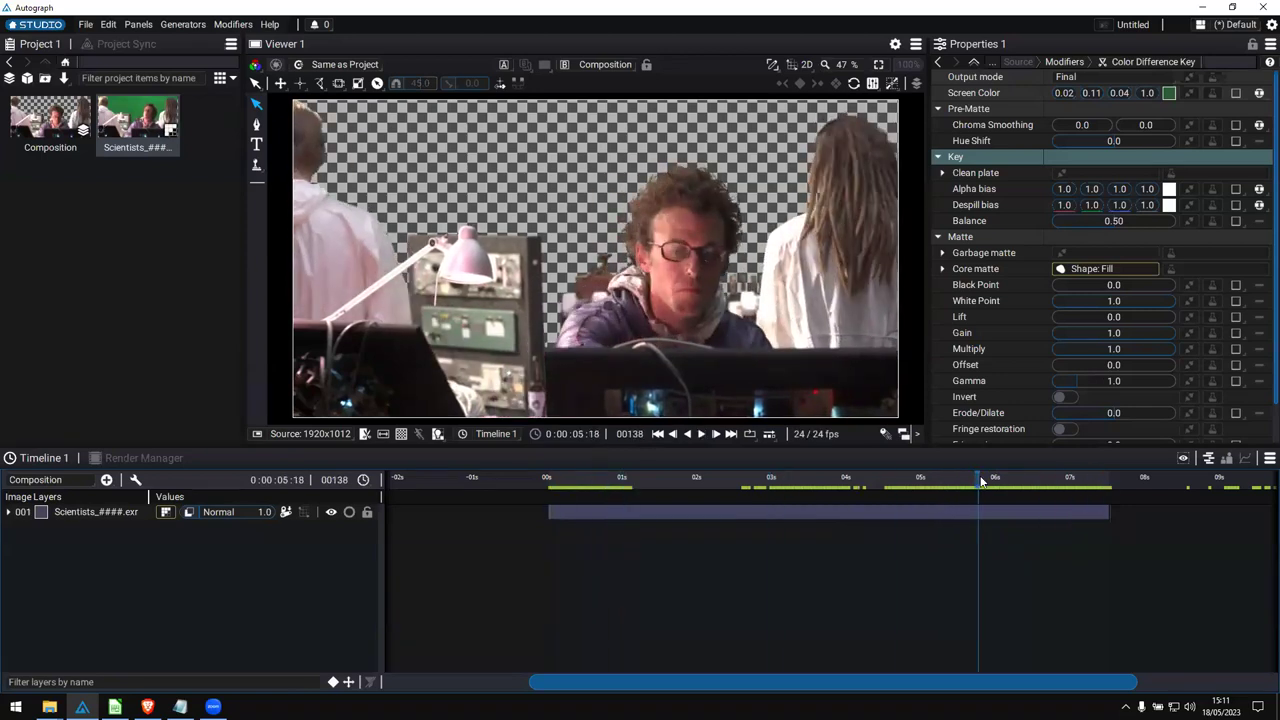
{"action": "left_click", "coordinate": [1120, 79]}
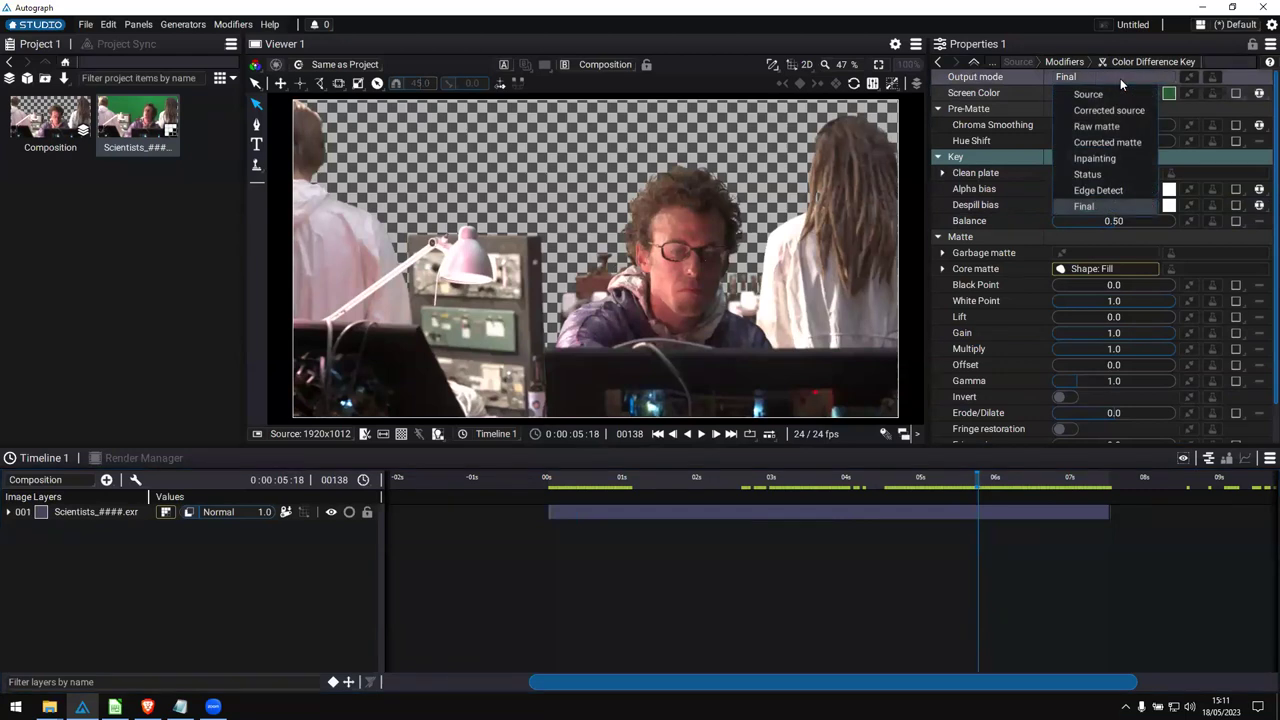
Switch the key output to Inpainting and view it in RGB Straight.
{"action": "left_click", "coordinate": [629, 212]}
{"action": "scroll", "coordinate": [633, 213], "scroll_direction": "up", "scroll_amount": 8}
{"action": "scroll", "coordinate": [633, 213], "scroll_direction": "up", "scroll_amount": 1}
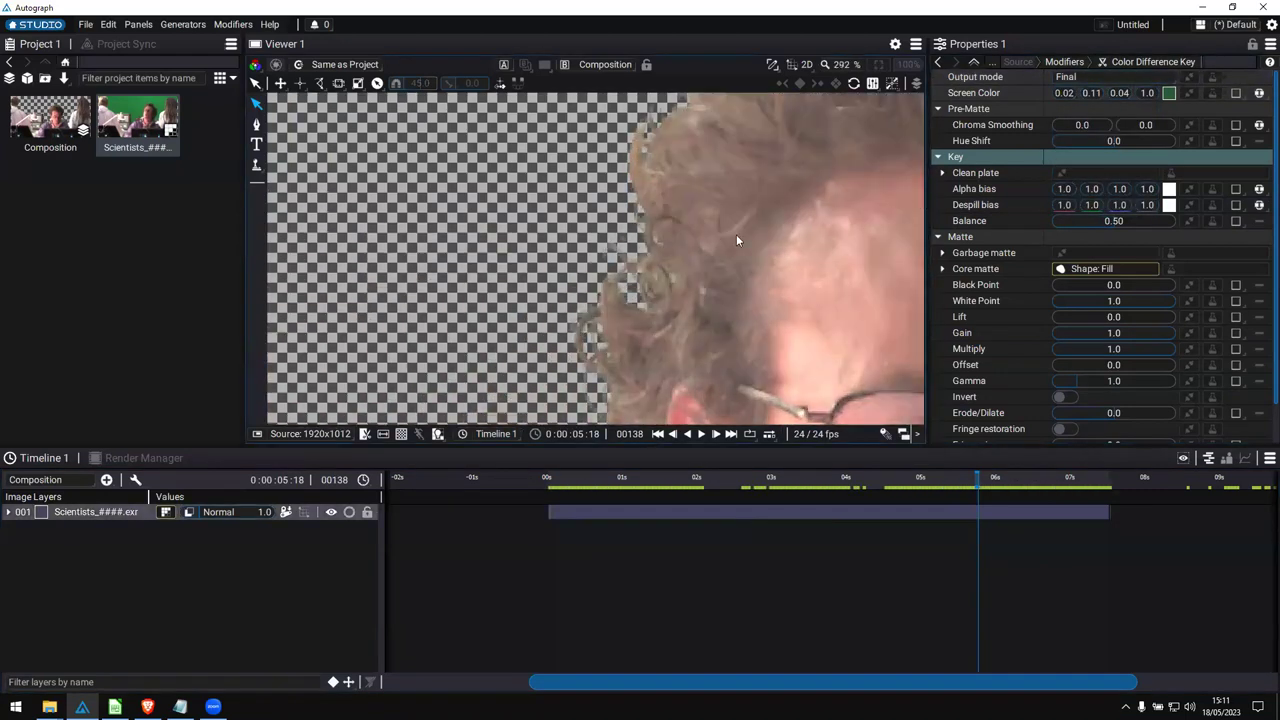
{"action": "left_click", "coordinate": [1085, 76]}
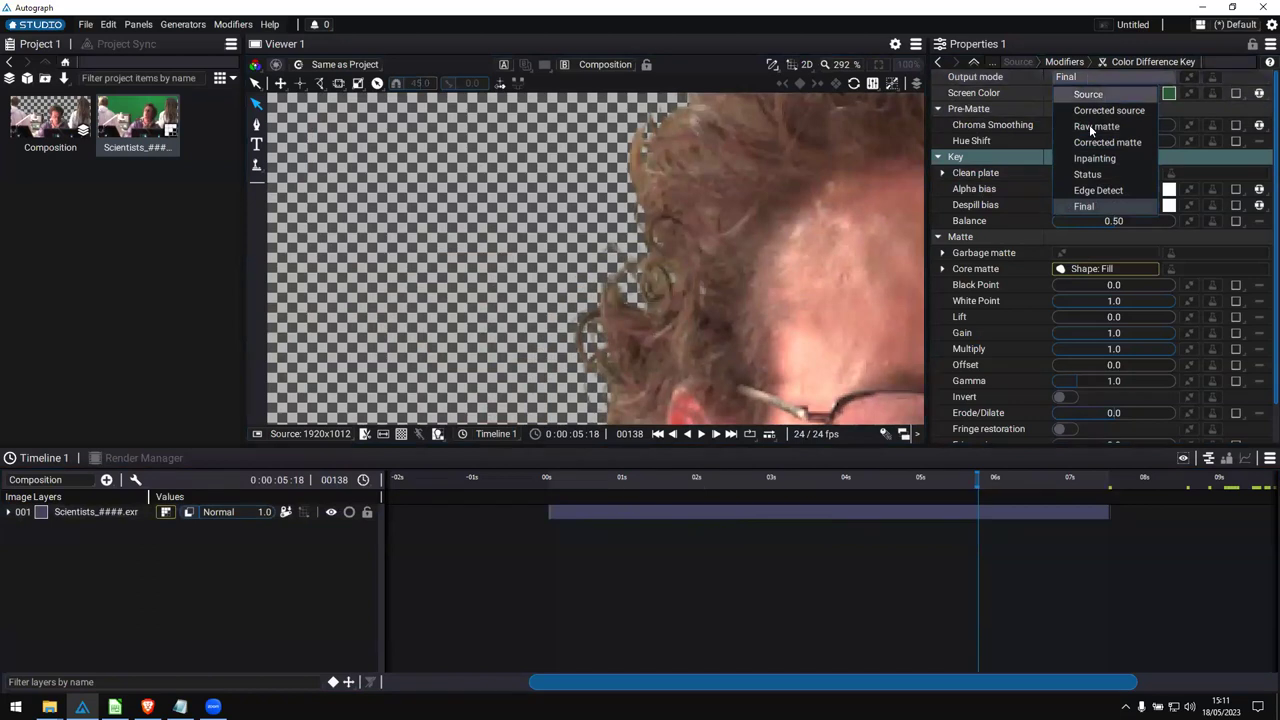
{"action": "left_click", "coordinate": [1094, 161]}
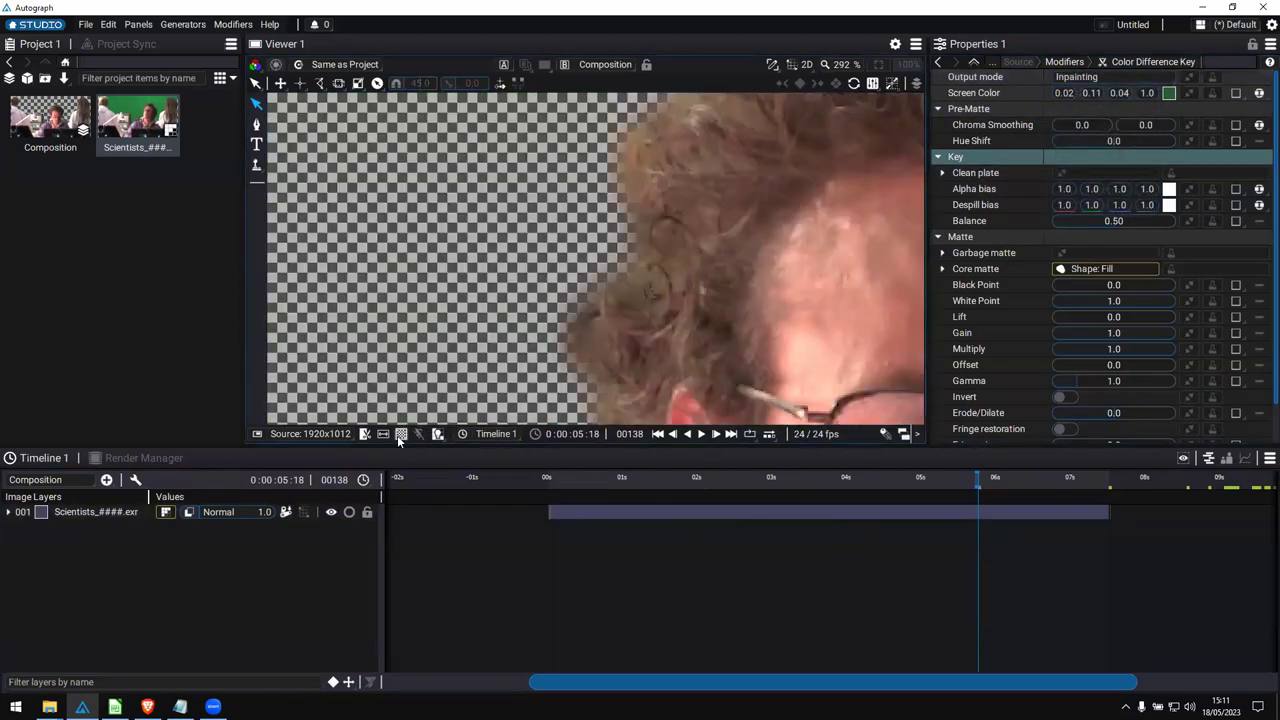
{"action": "left_click", "coordinate": [255, 66]}
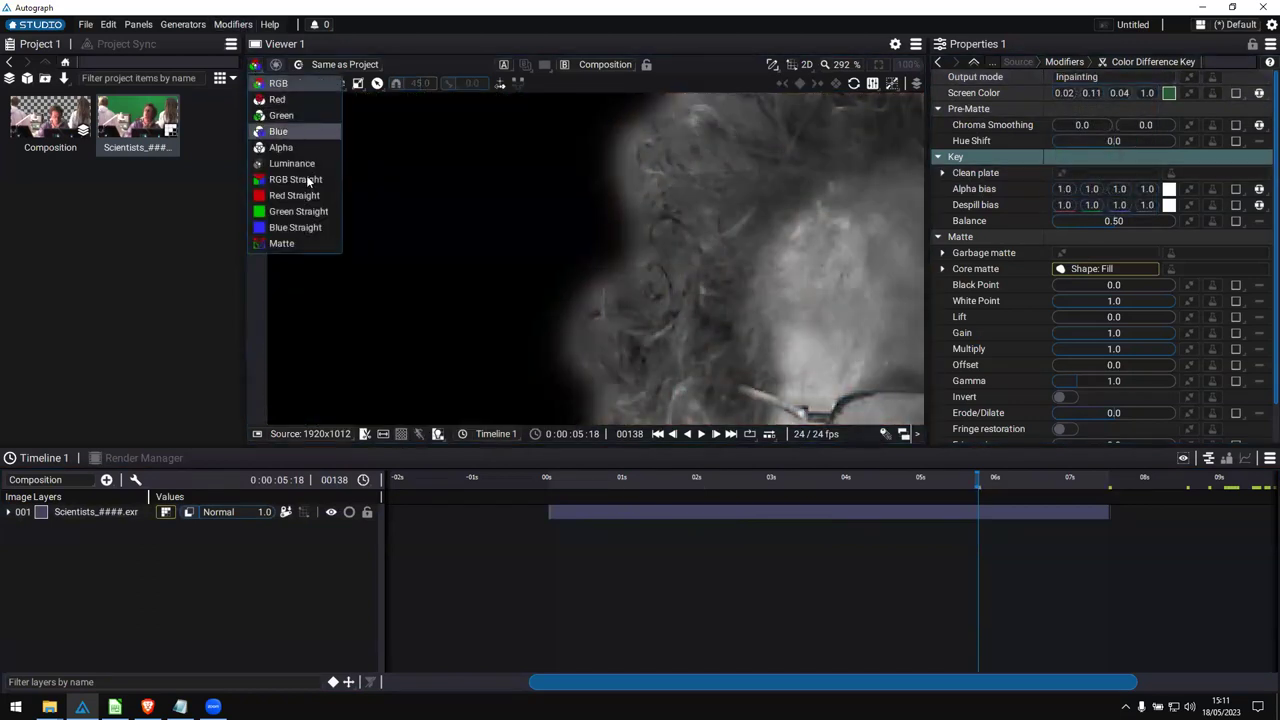
{"action": "left_click", "coordinate": [300, 182]}
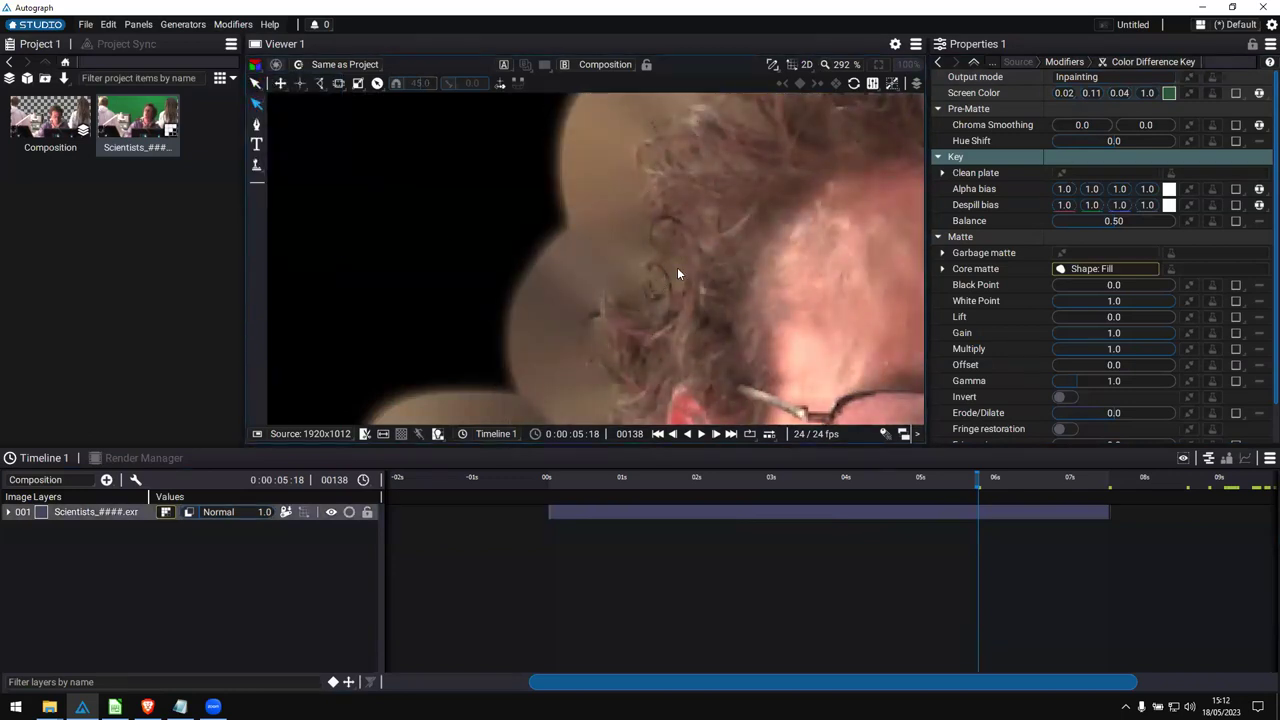
Raise Key Balance from 0.50 to 0.60 and inspect the face and glasses.
{"action": "scroll", "coordinate": [685, 268], "scroll_direction": "up", "scroll_amount": 3}
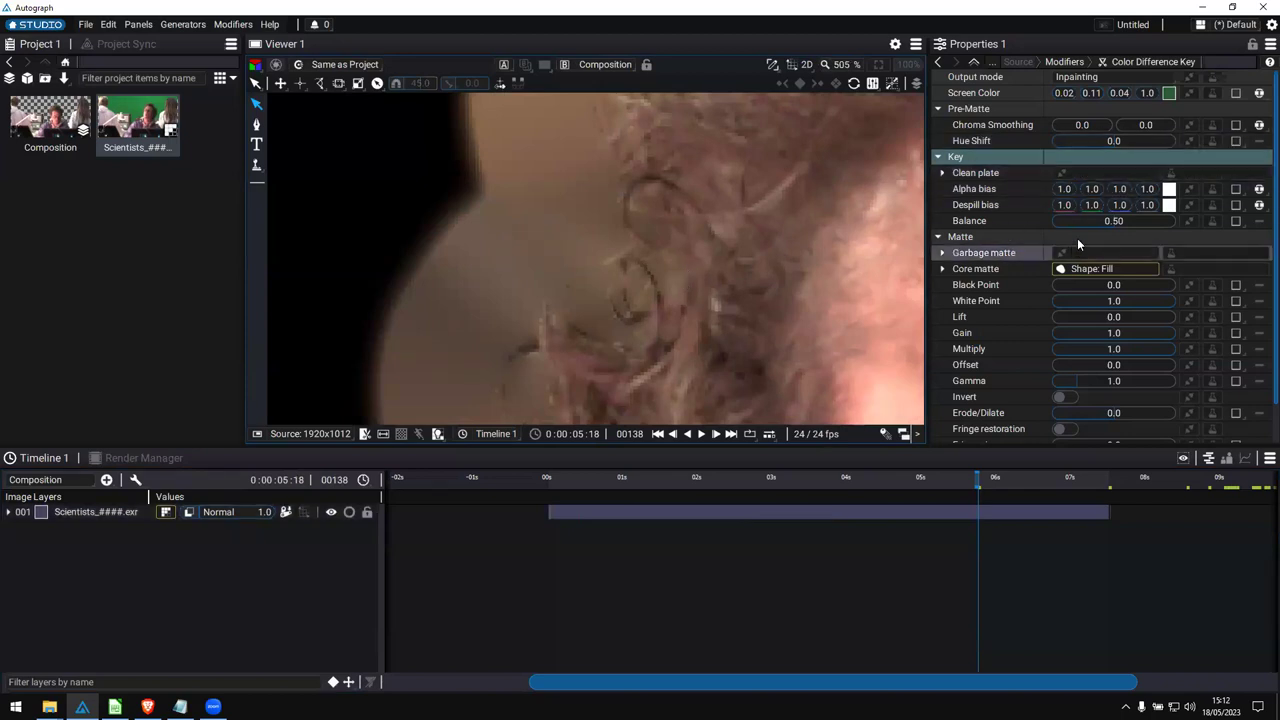
{"action": "left_click", "coordinate": [1128, 220]}
{"action": "mouse_move", "coordinate": [1119, 226]}
{"action": "left_mouse_down"}
{"action": "mouse_move", "coordinate": [1140, 226]}
{"action": "mouse_move", "coordinate": [1124, 226]}
{"action": "left_mouse_up"}
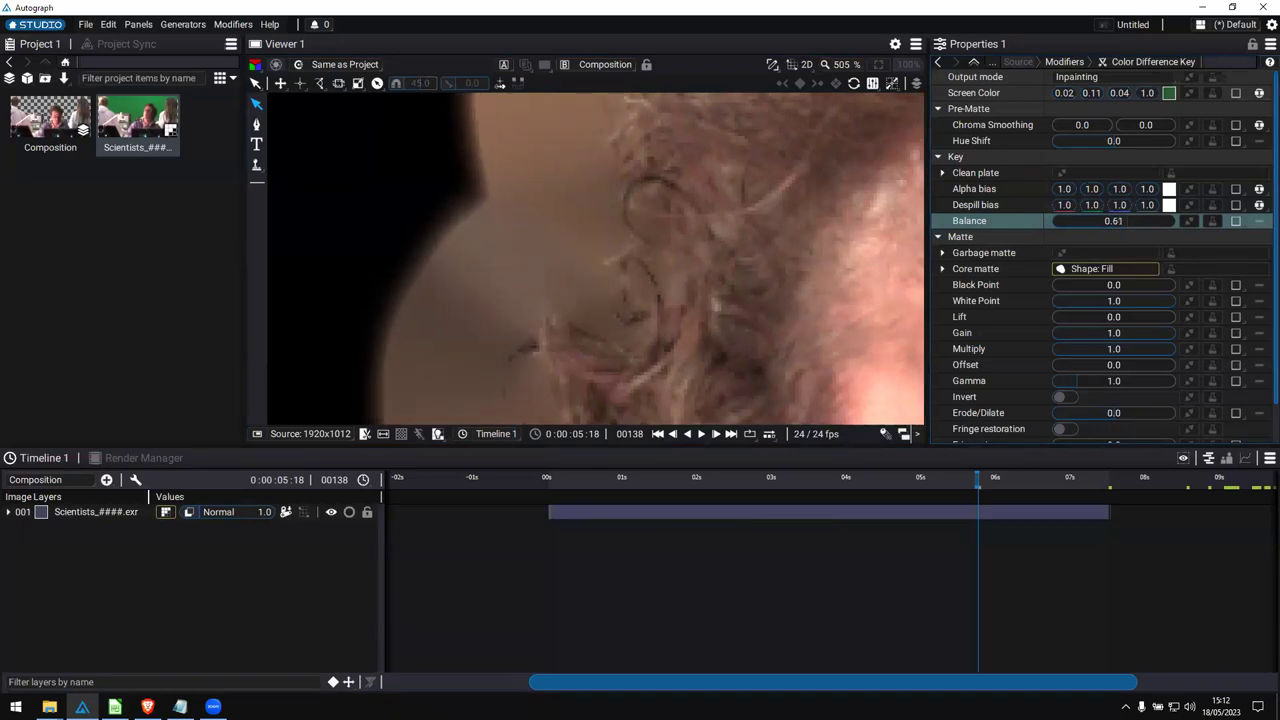
{"action": "scroll", "coordinate": [712, 263], "scroll_direction": "down", "scroll_amount": 2}
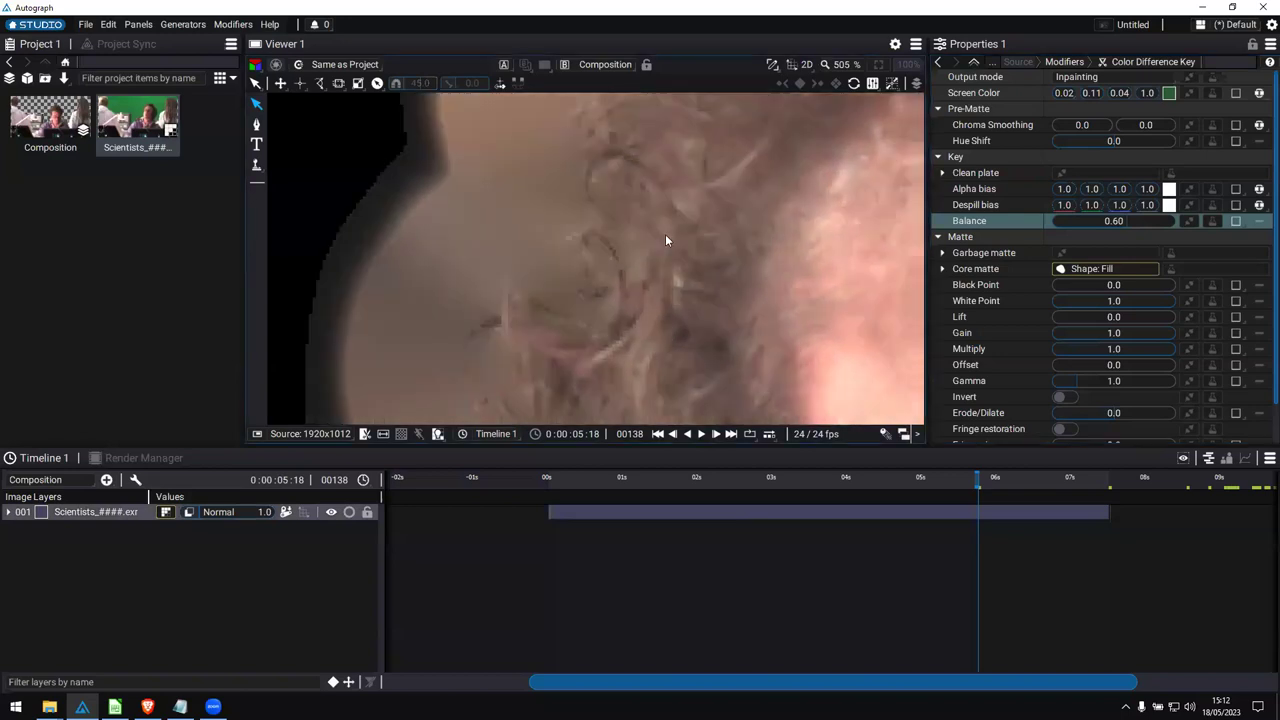
{"action": "scroll", "coordinate": [542, 215], "scroll_direction": "down", "scroll_amount": 8}
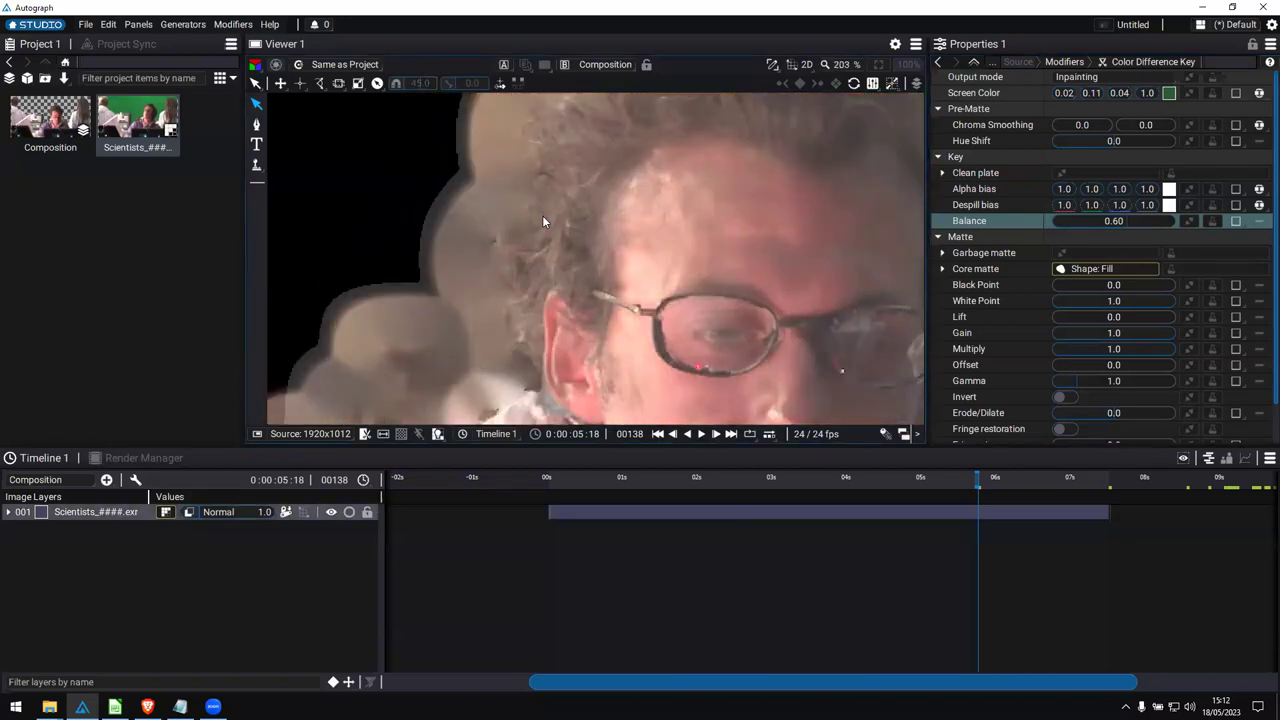
{"action": "left_click_drag", "start_coordinate": [542, 215], "coordinate": [586, 240]}
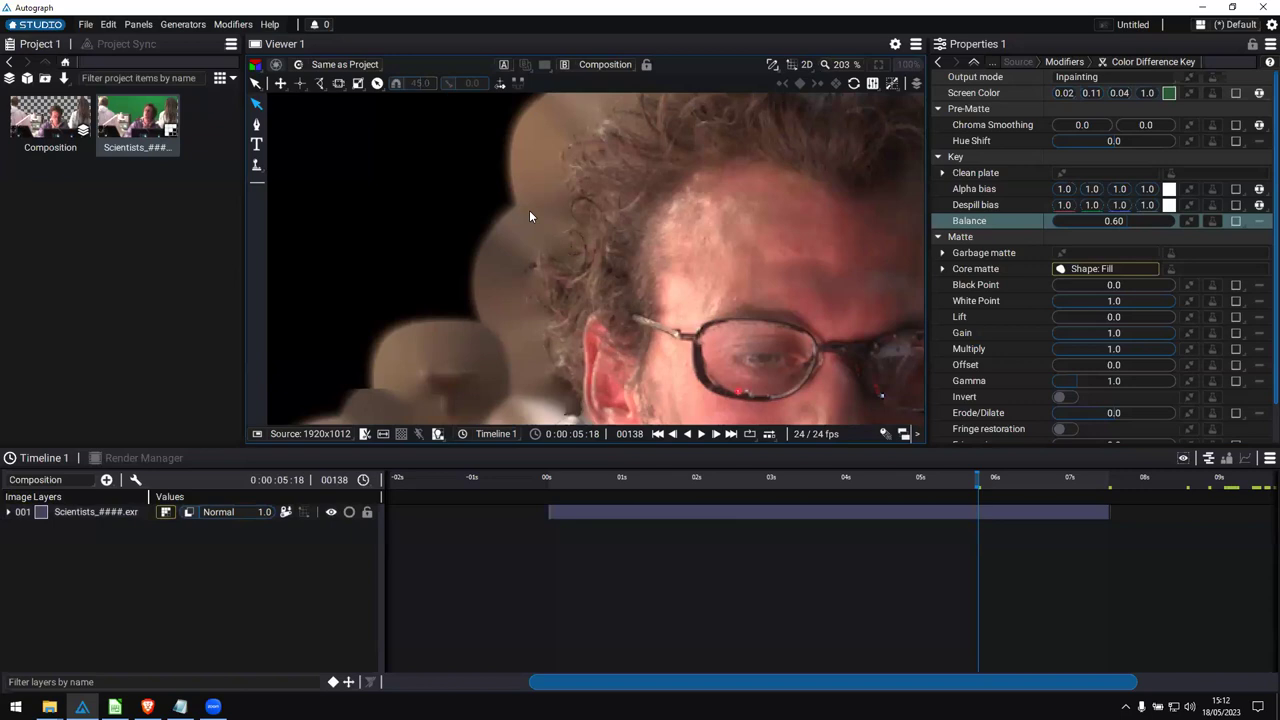
{"action": "left_click_drag", "start_coordinate": [806, 477], "coordinate": [900, 477]}
{"action": "scroll", "coordinate": [768, 296], "scroll_direction": "down", "scroll_amount": 4}
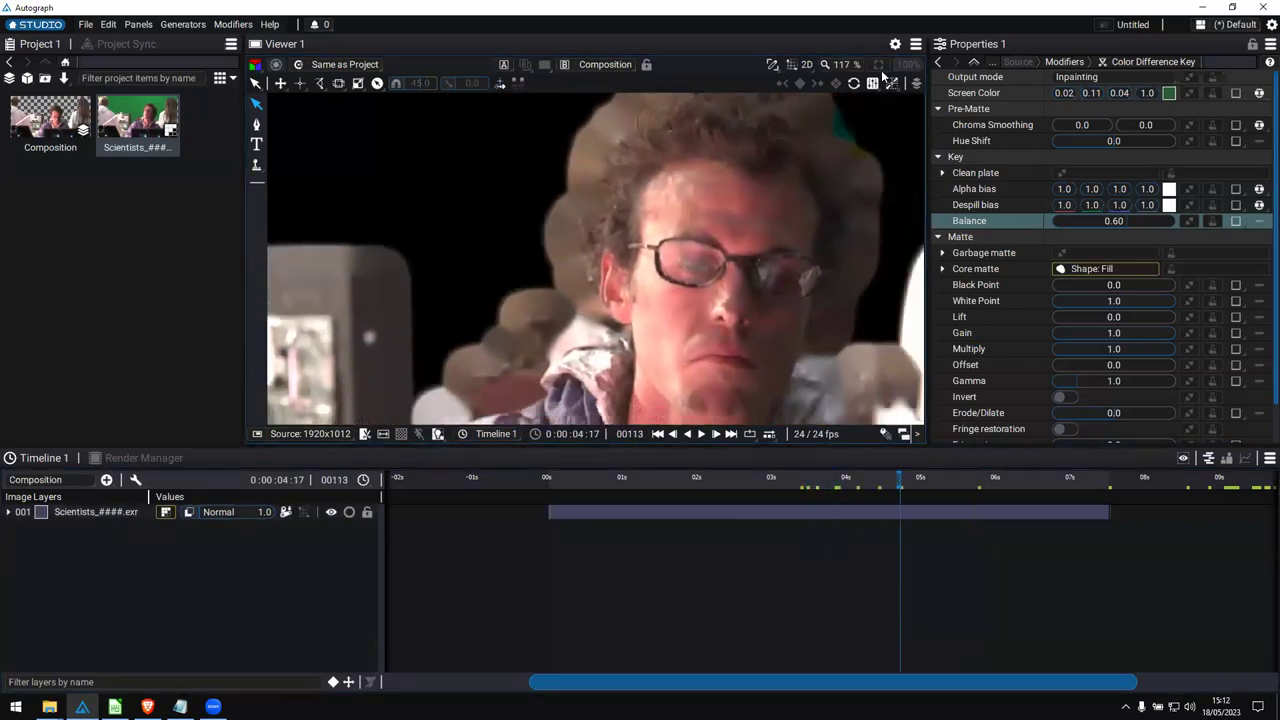
{"action": "left_click", "coordinate": [878, 64]}
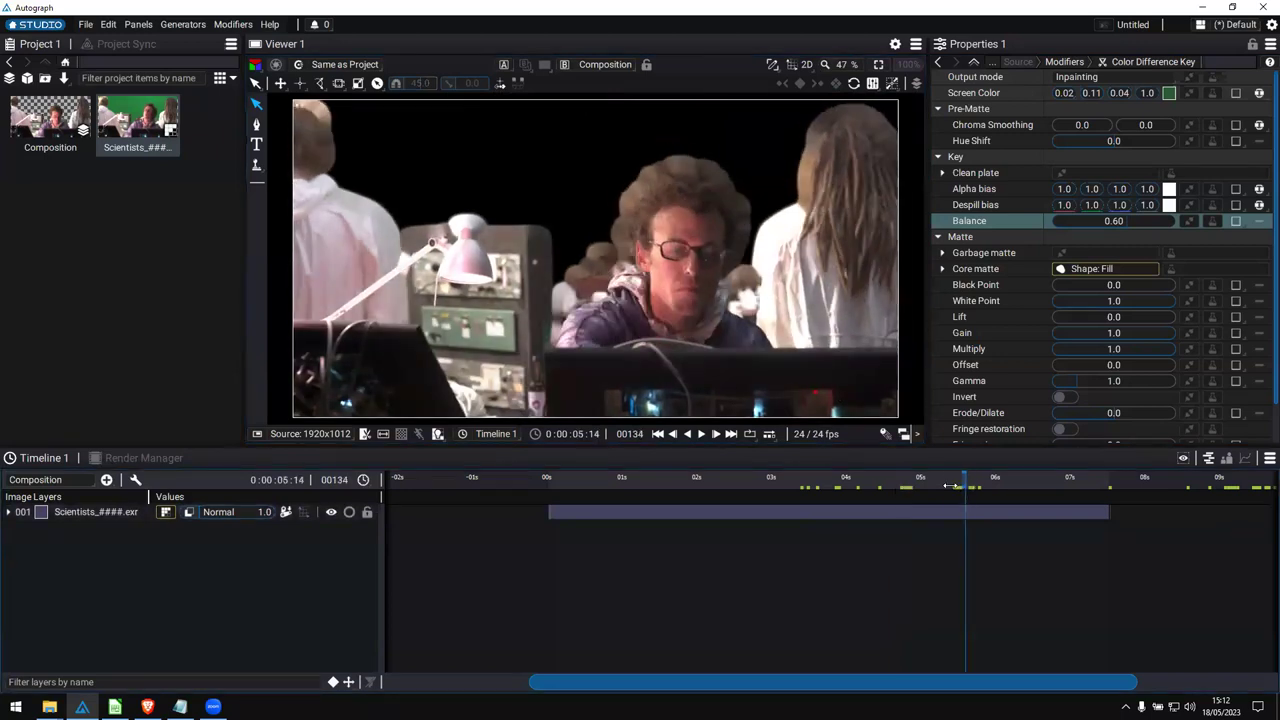
Preview the Corrected matte, then set the key's Output mode to Final.
{"action": "left_click", "coordinate": [845, 479]}
{"action": "scroll", "coordinate": [669, 258], "scroll_direction": "up", "scroll_amount": 5}
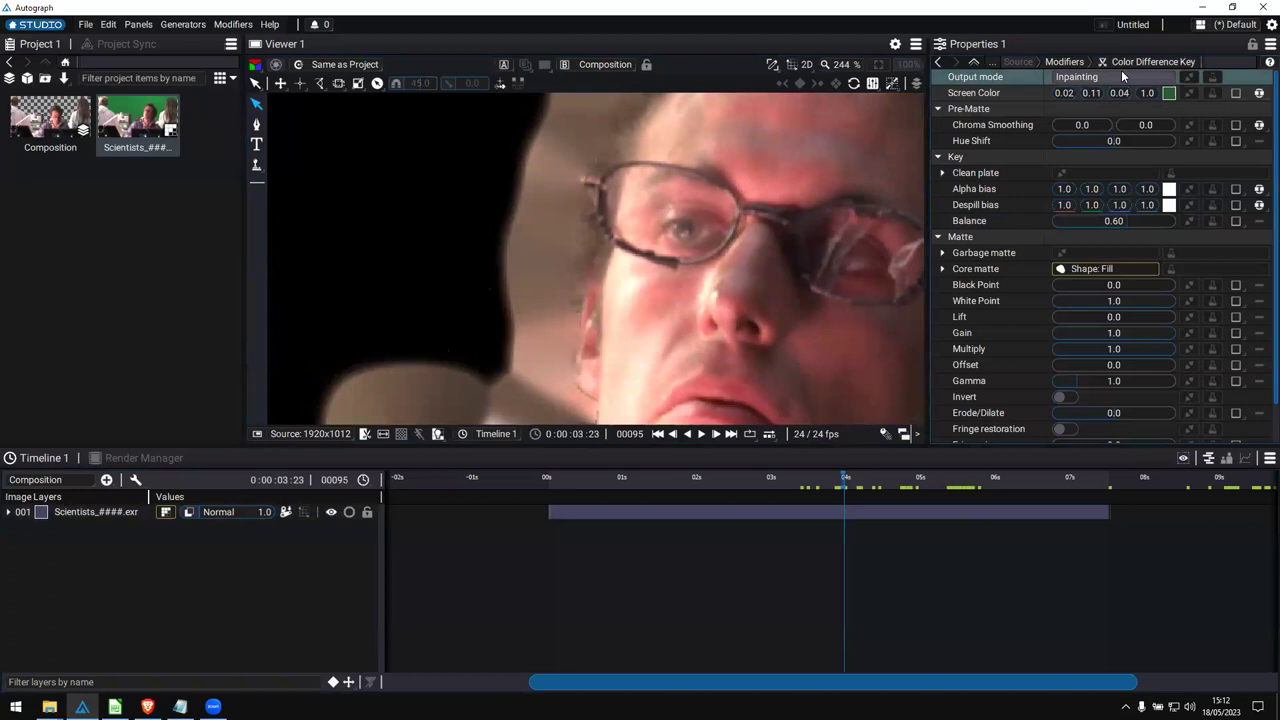
{"action": "left_click", "coordinate": [1121, 70]}
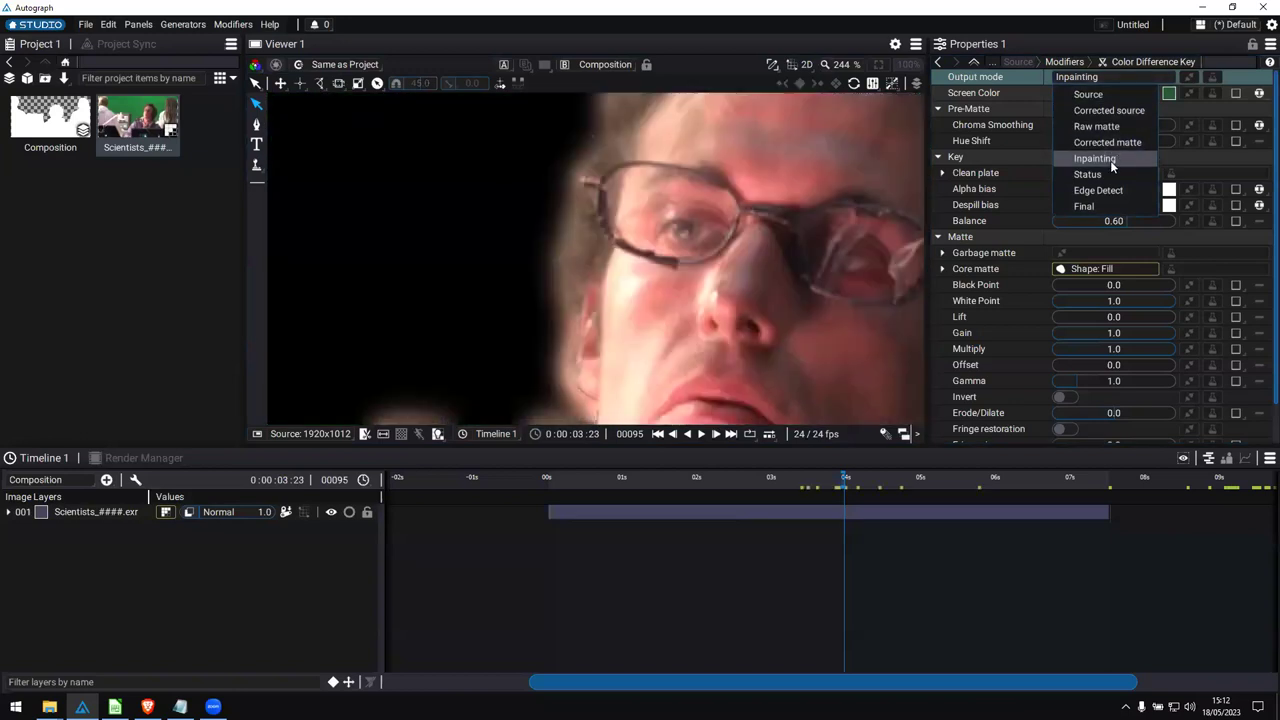
{"action": "left_click", "coordinate": [1110, 142]}
{"action": "scroll", "coordinate": [560, 289], "scroll_direction": "down", "scroll_amount": 2}
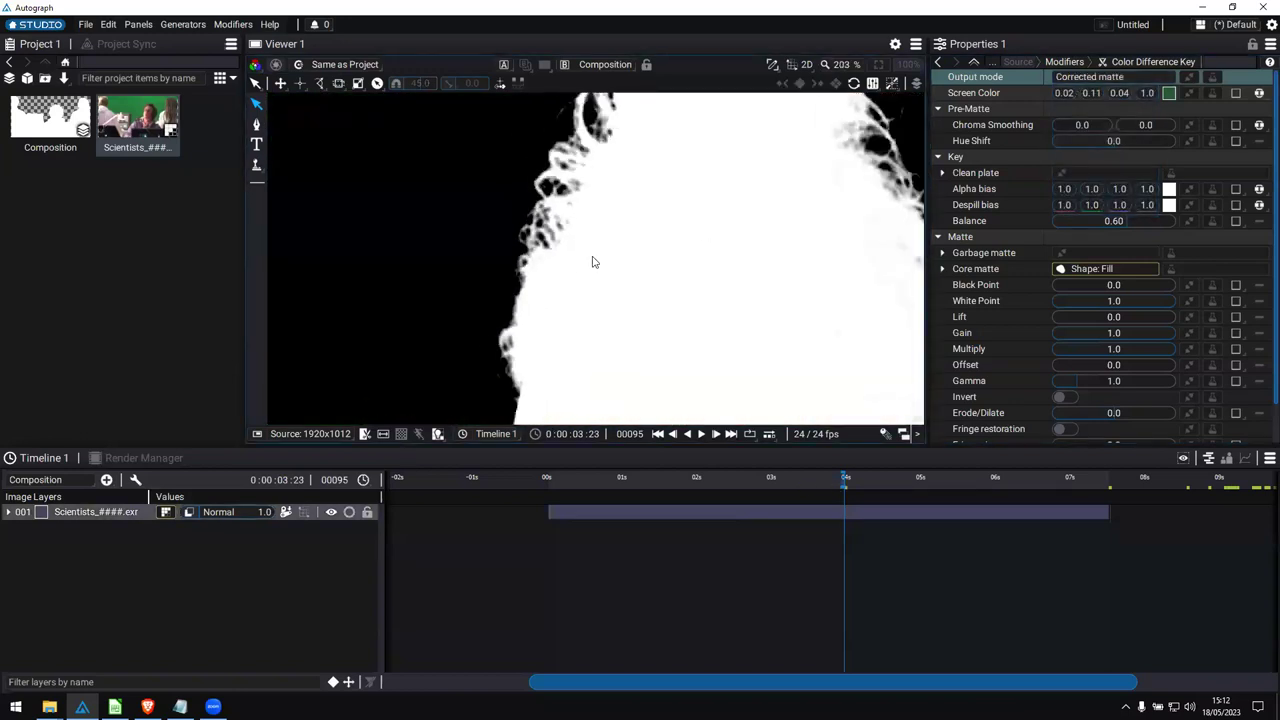
{"action": "left_click", "coordinate": [1100, 77]}
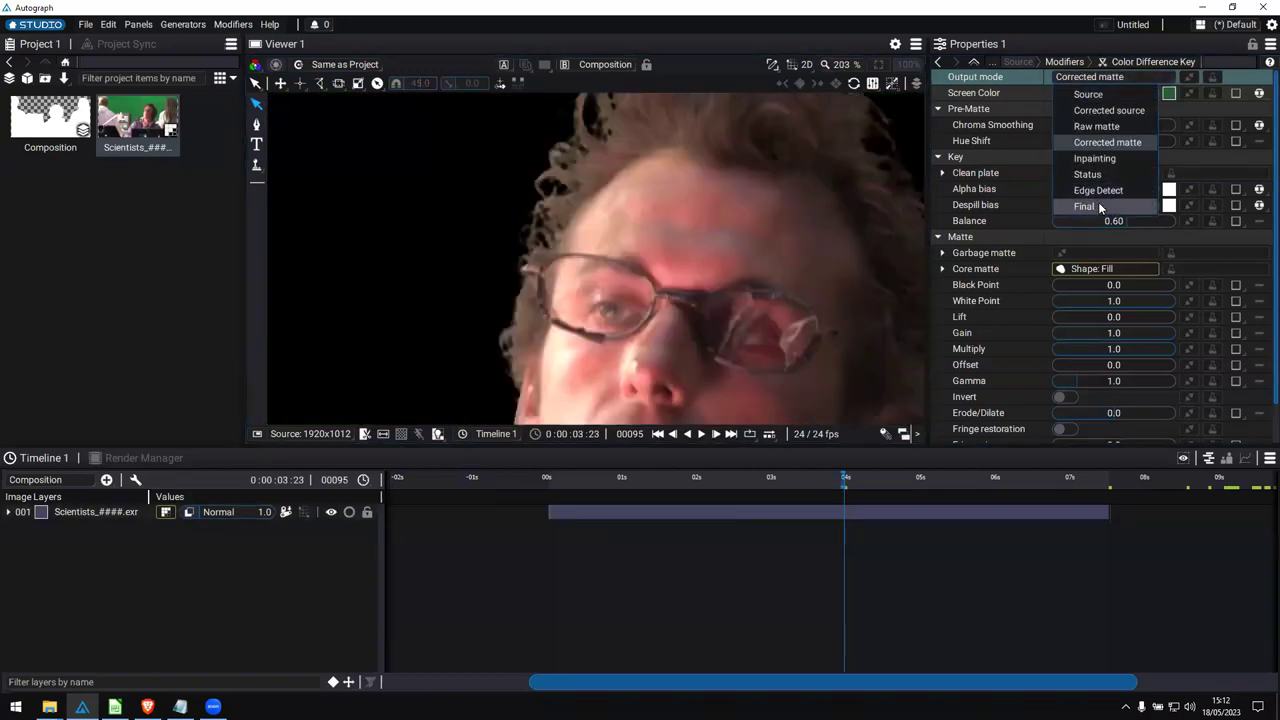
{"action": "left_click", "coordinate": [1084, 206]}
{"action": "left_click", "coordinate": [864, 479]}
Fit the whole frame at frame 105 and show the transparency checkerboard.
{"action": "left_click", "coordinate": [879, 64]}
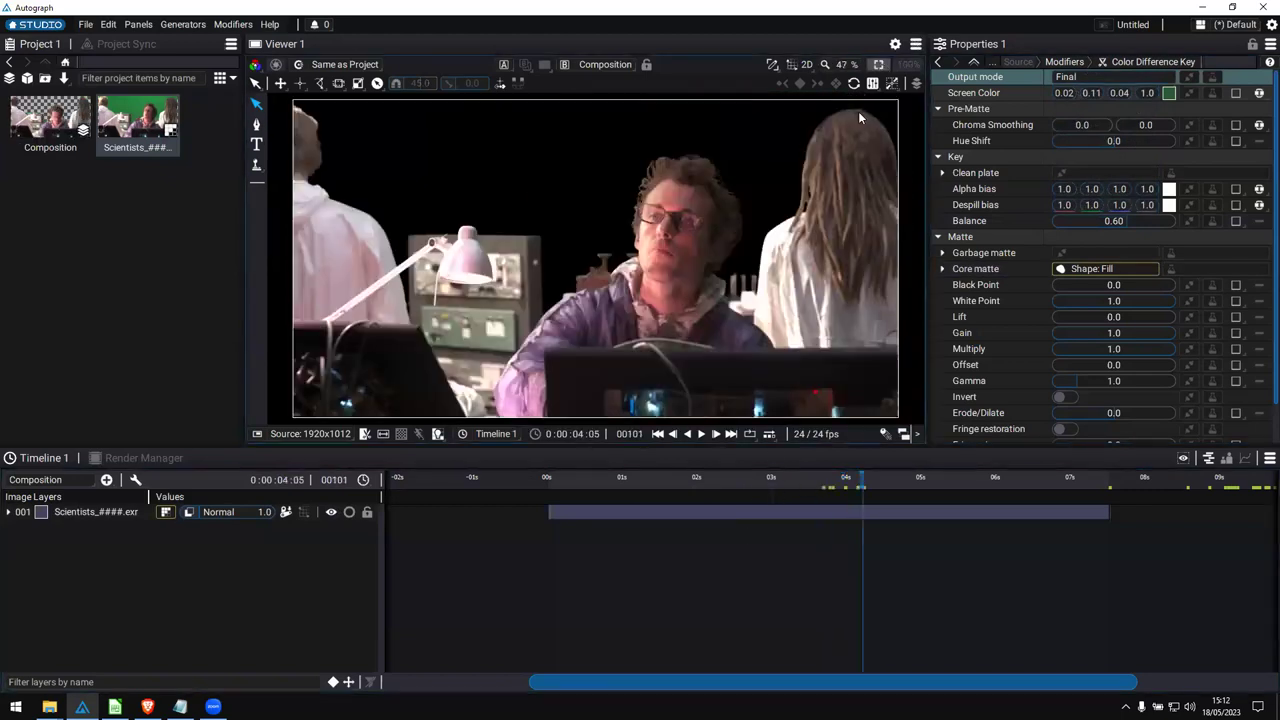
{"action": "left_click_drag", "start_coordinate": [736, 475], "coordinate": [875, 477]}
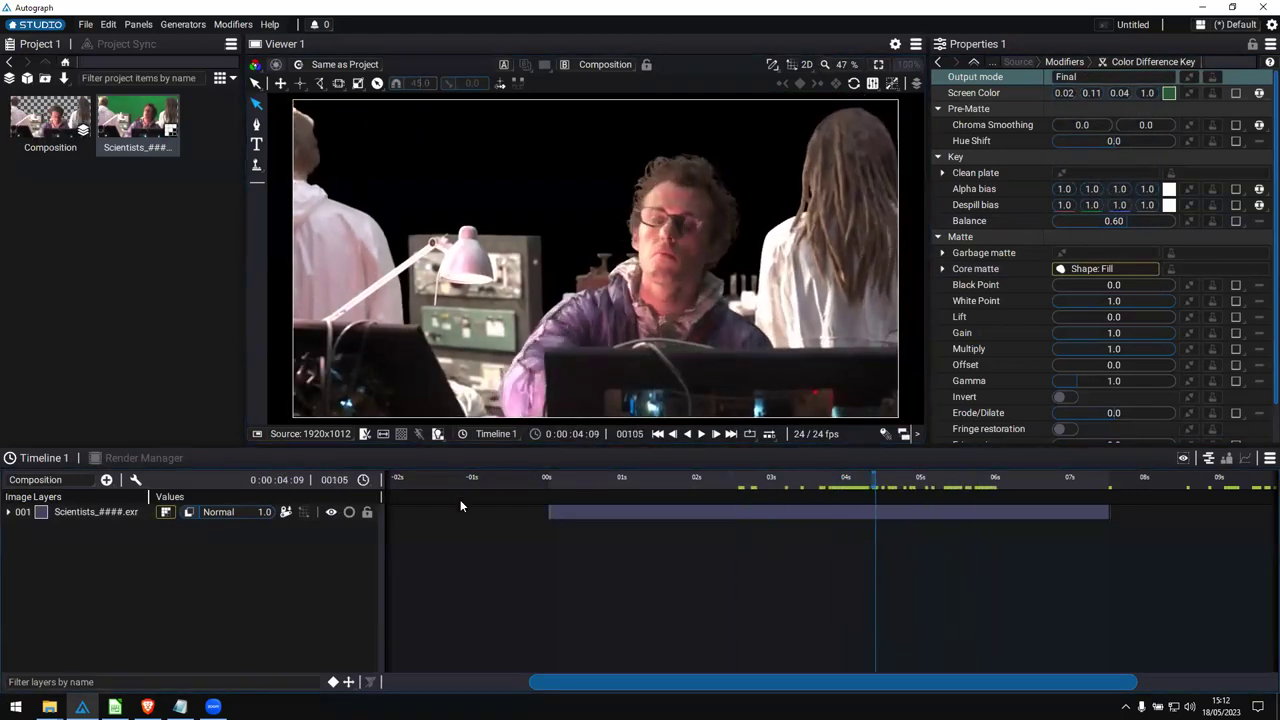
{"action": "left_click", "coordinate": [401, 433]}
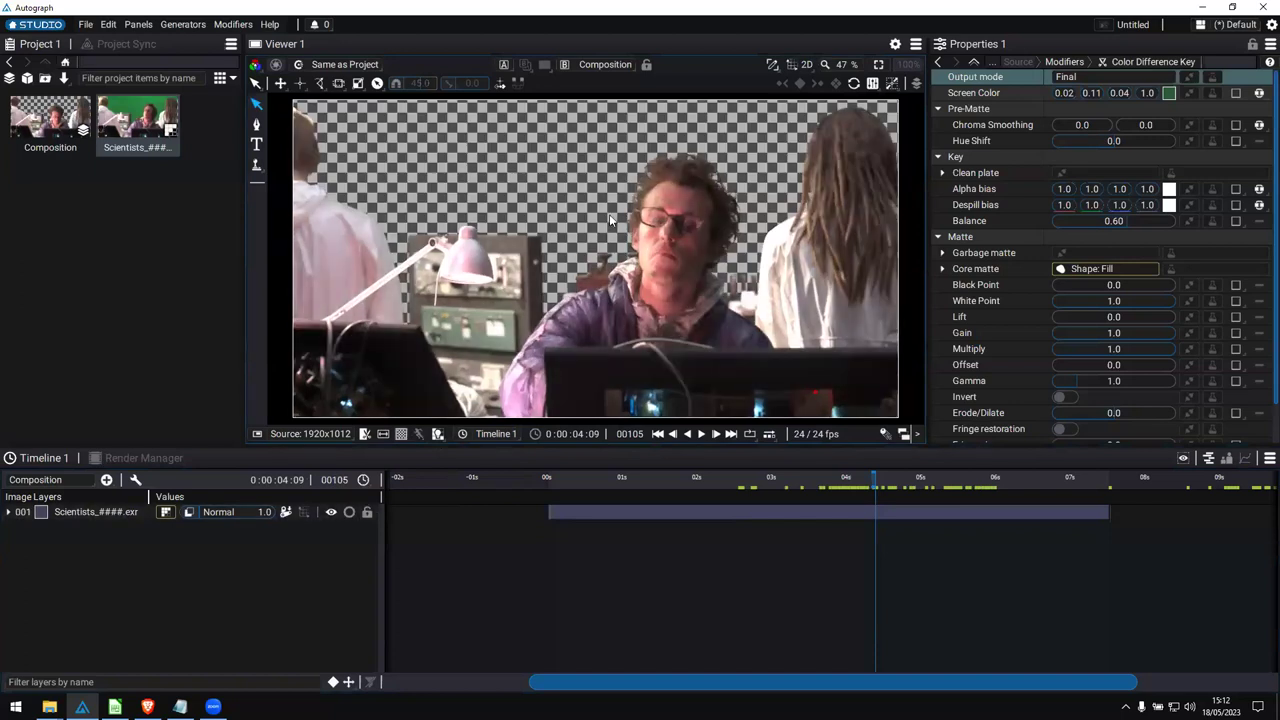
{"action": "key", "text": "alt+Tab"}
Import Background.jpg and Dust.png, placing Background.jpg behind the scientists.
{"action": "left_click_drag", "start_coordinate": [638, 300], "coordinate": [120, 160]}
{"action": "left_click_drag", "start_coordinate": [786, 300], "coordinate": [97, 306]}
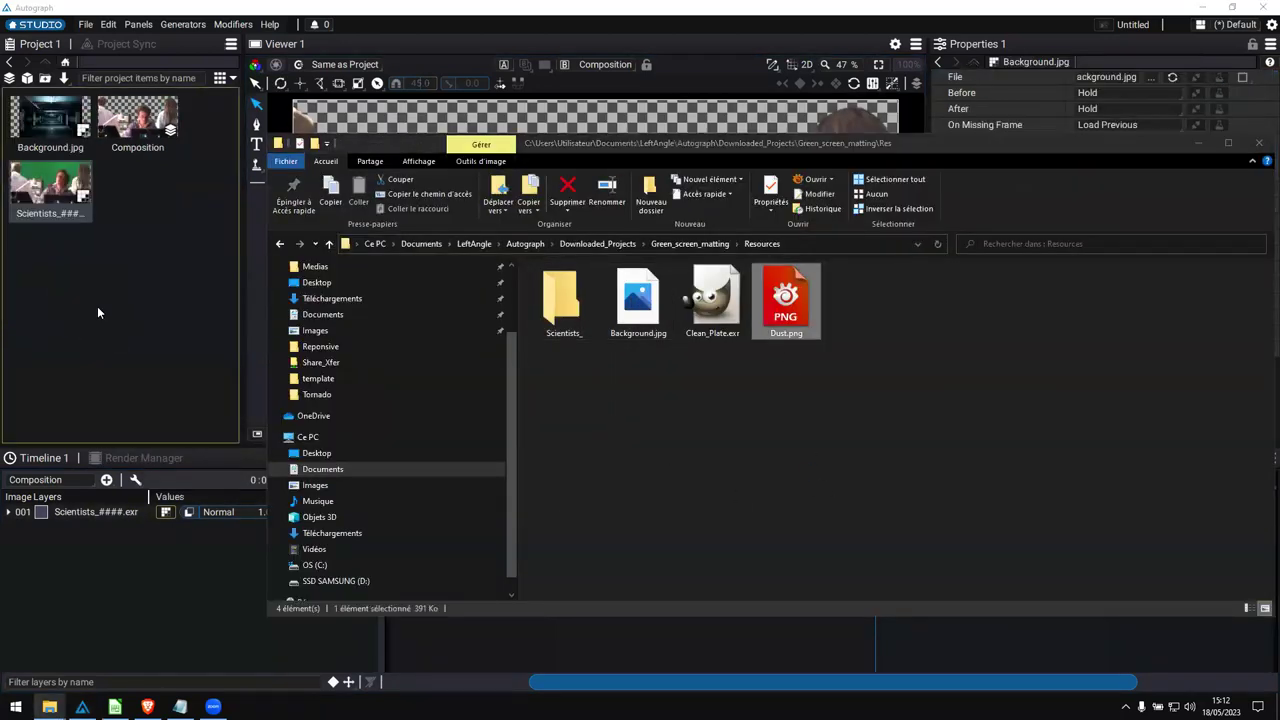
{"action": "left_click_drag", "start_coordinate": [110, 601], "coordinate": [110, 601]}
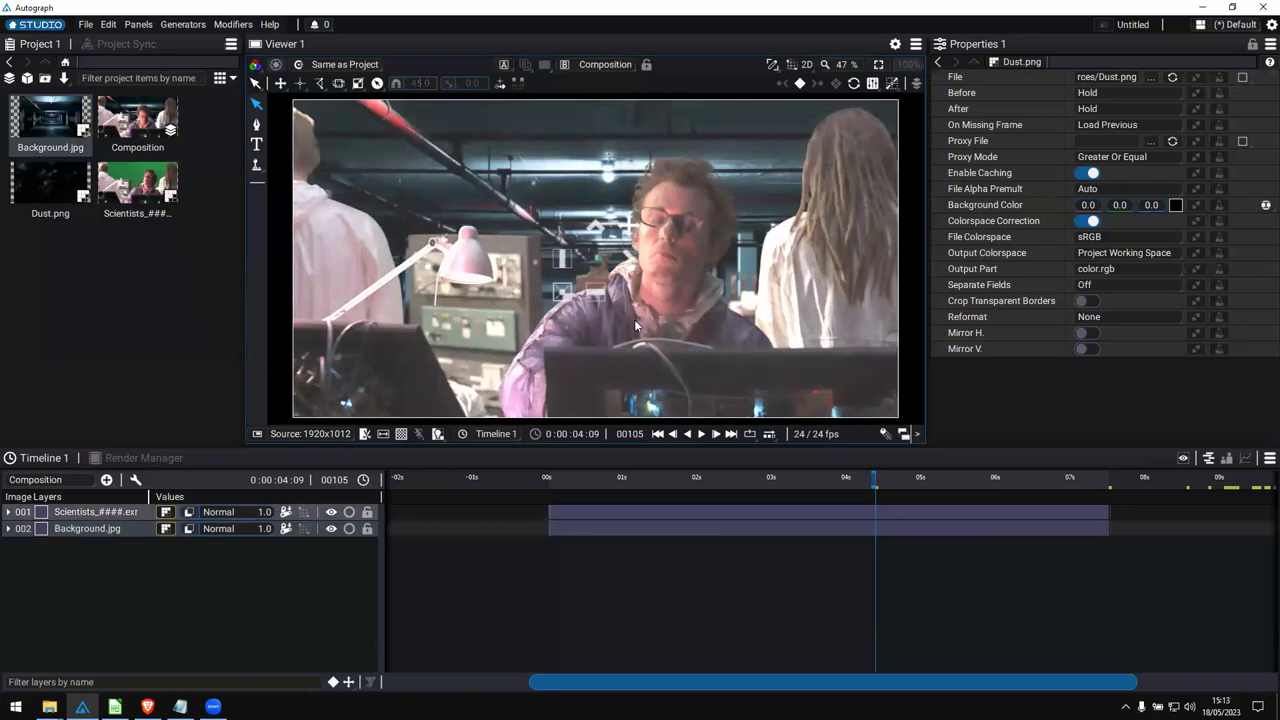
{"action": "key", "text": "e"}
{"action": "key", "text": "w"}
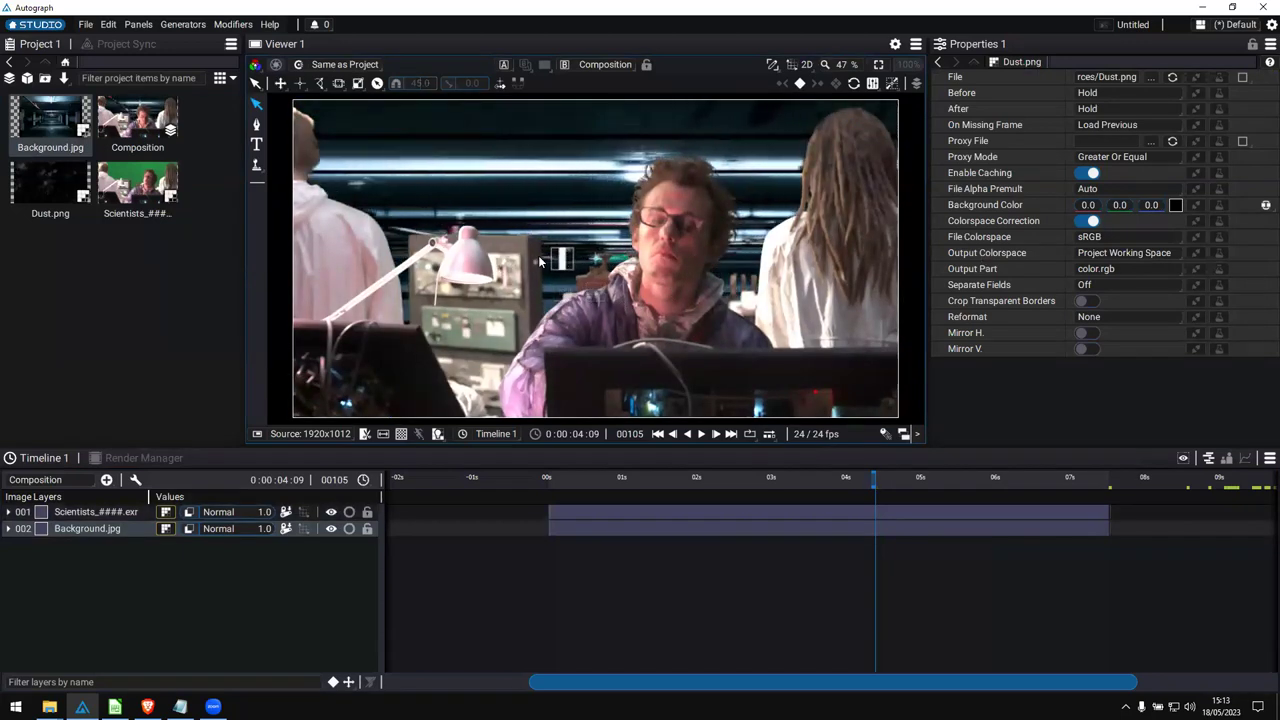
Add Dust.png to the composition as the top layer.
{"action": "left_click_drag", "start_coordinate": [678, 480], "coordinate": [758, 494]}
{"action": "left_click", "coordinate": [85, 206]}
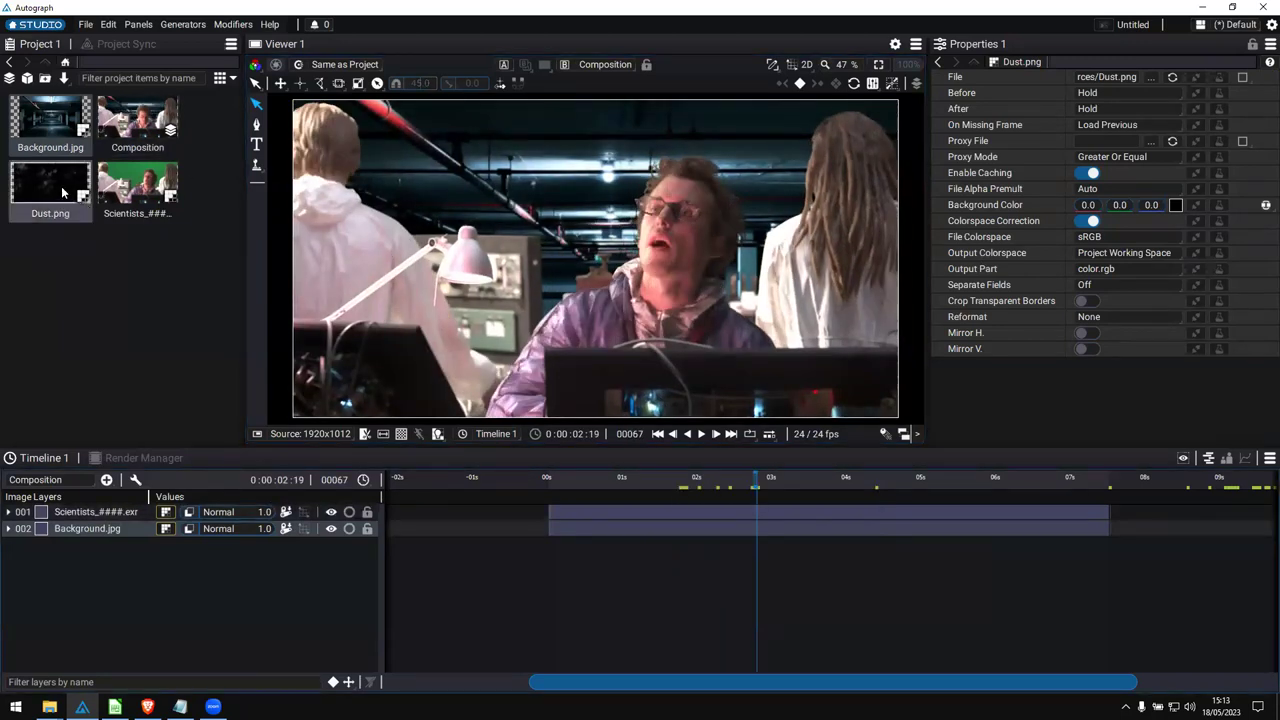
{"action": "left_click_drag", "start_coordinate": [81, 507], "coordinate": [81, 508]}
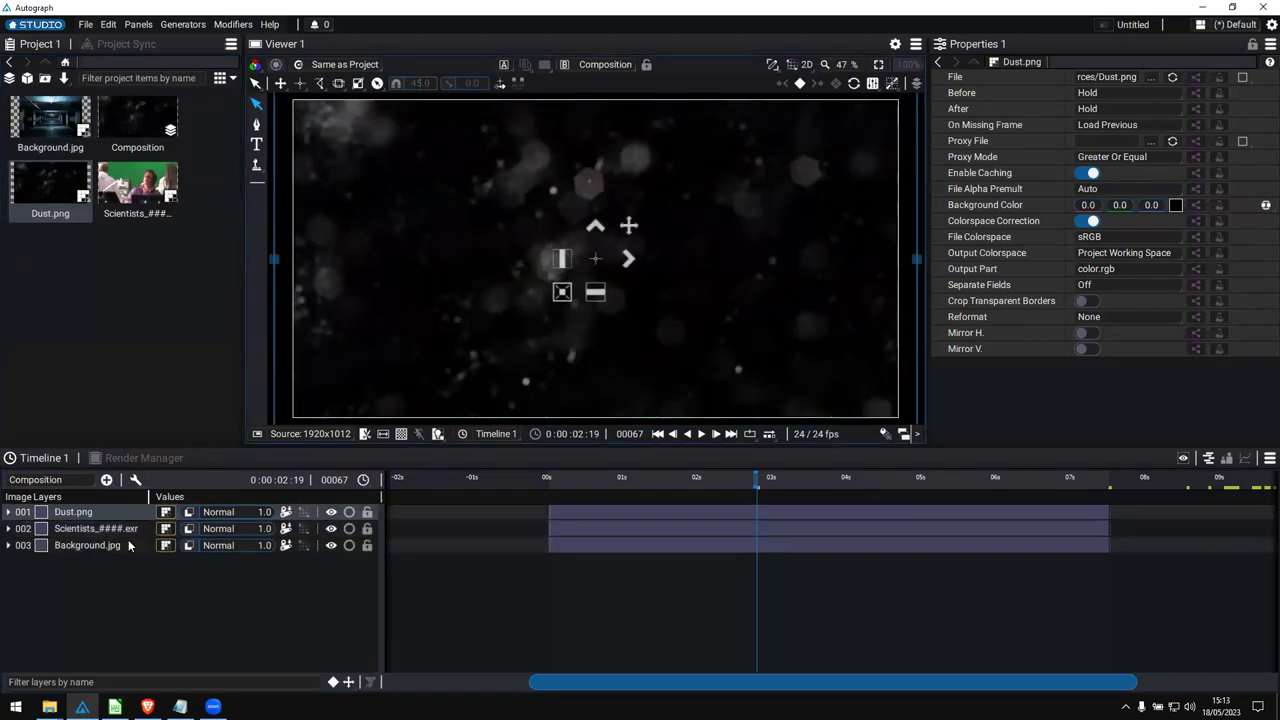
Set the Dust.png layer's blend mode to Screen.
{"action": "left_click", "coordinate": [190, 512]}
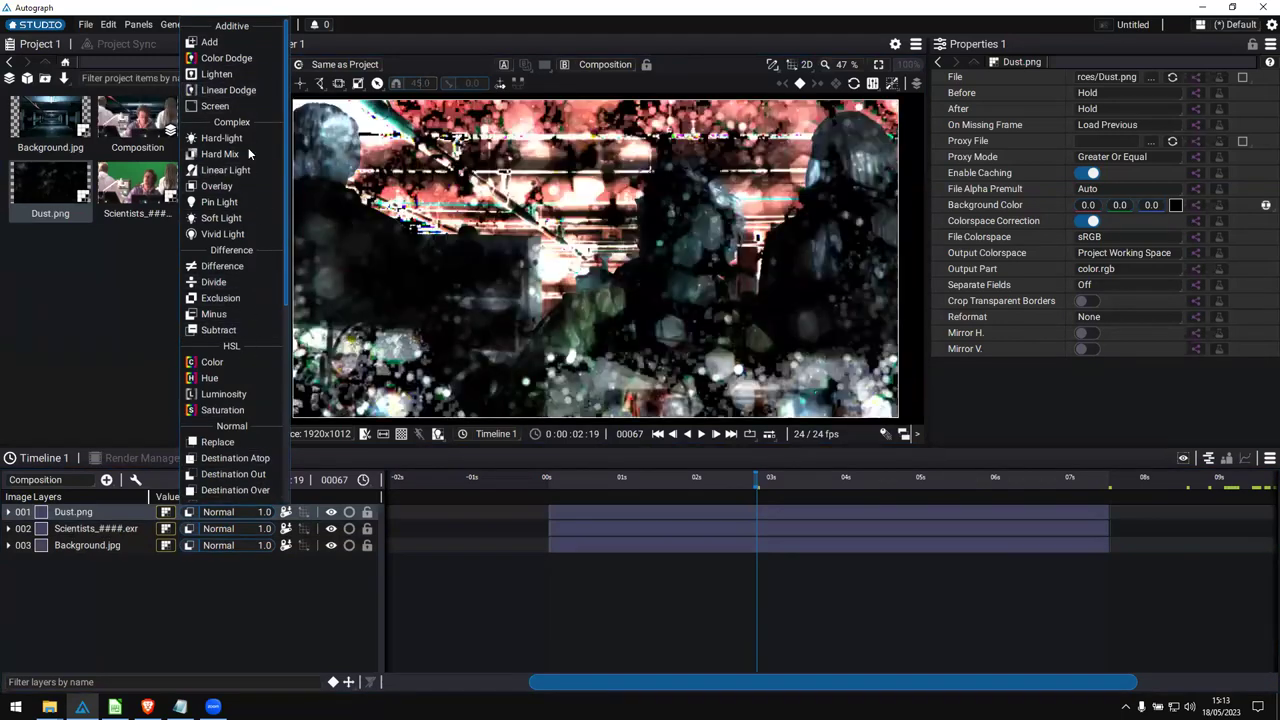
{"action": "left_click", "coordinate": [246, 108]}
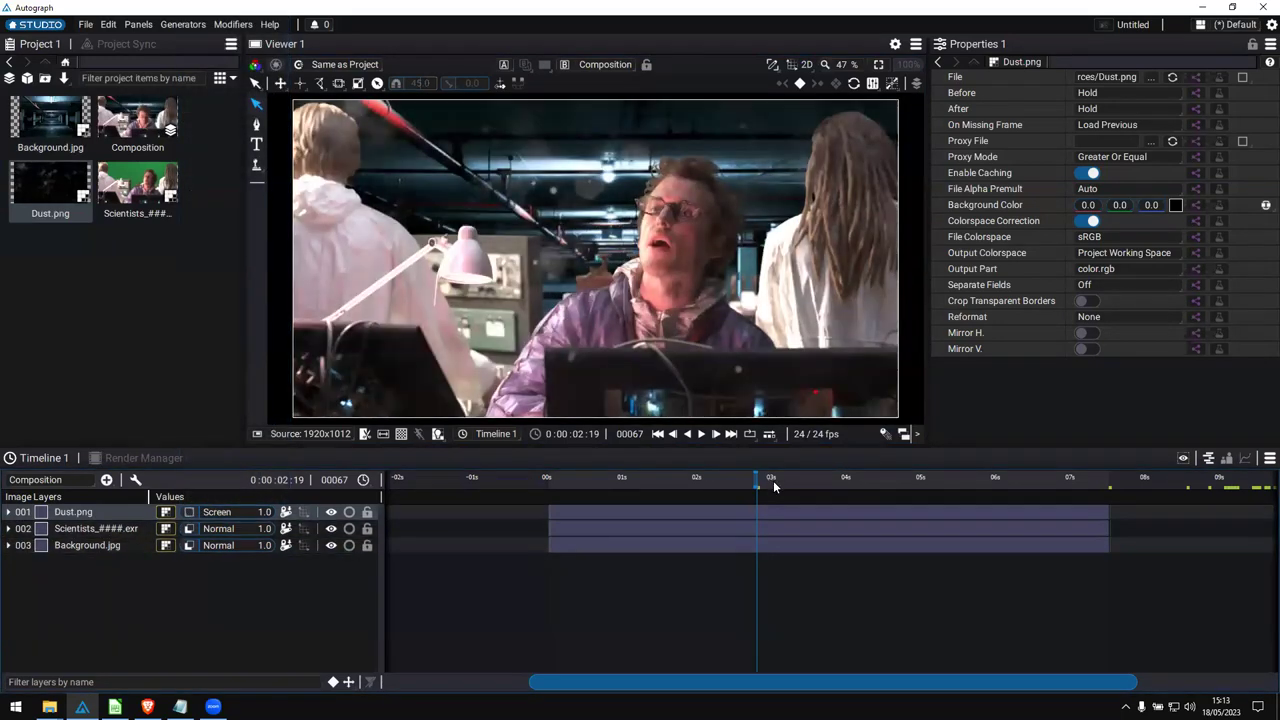
{"action": "left_click", "coordinate": [62, 547]}
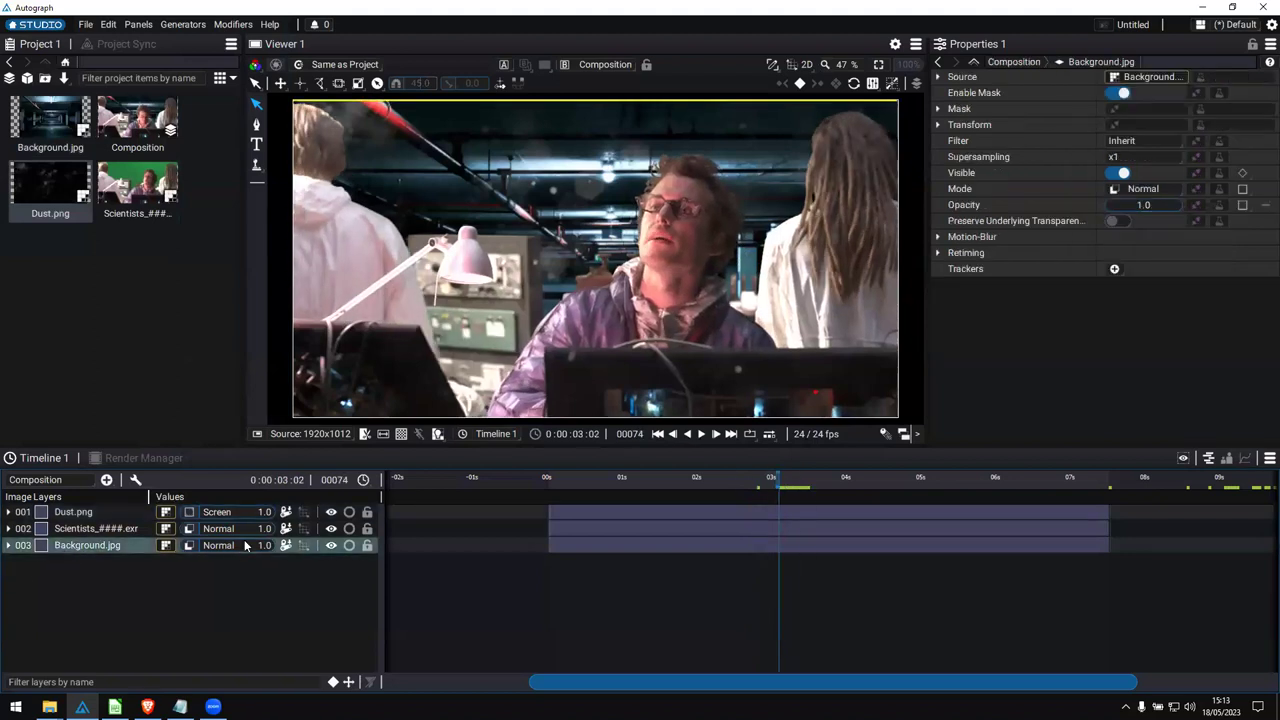
Add a Defocus effect to Background.jpg with Defocus set to 15, then maximise the viewer.
{"action": "left_click", "coordinate": [1209, 76]}
{"action": "type", "text": "de"}
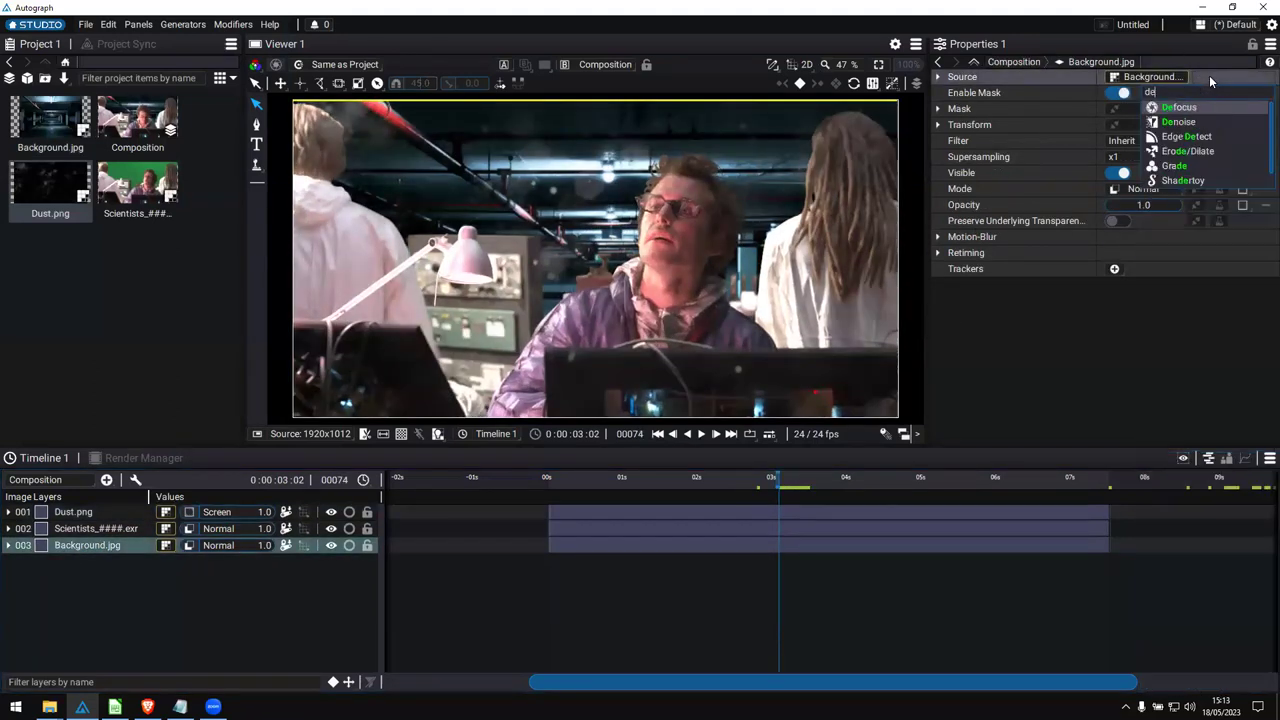
{"action": "left_click", "coordinate": [1195, 110]}
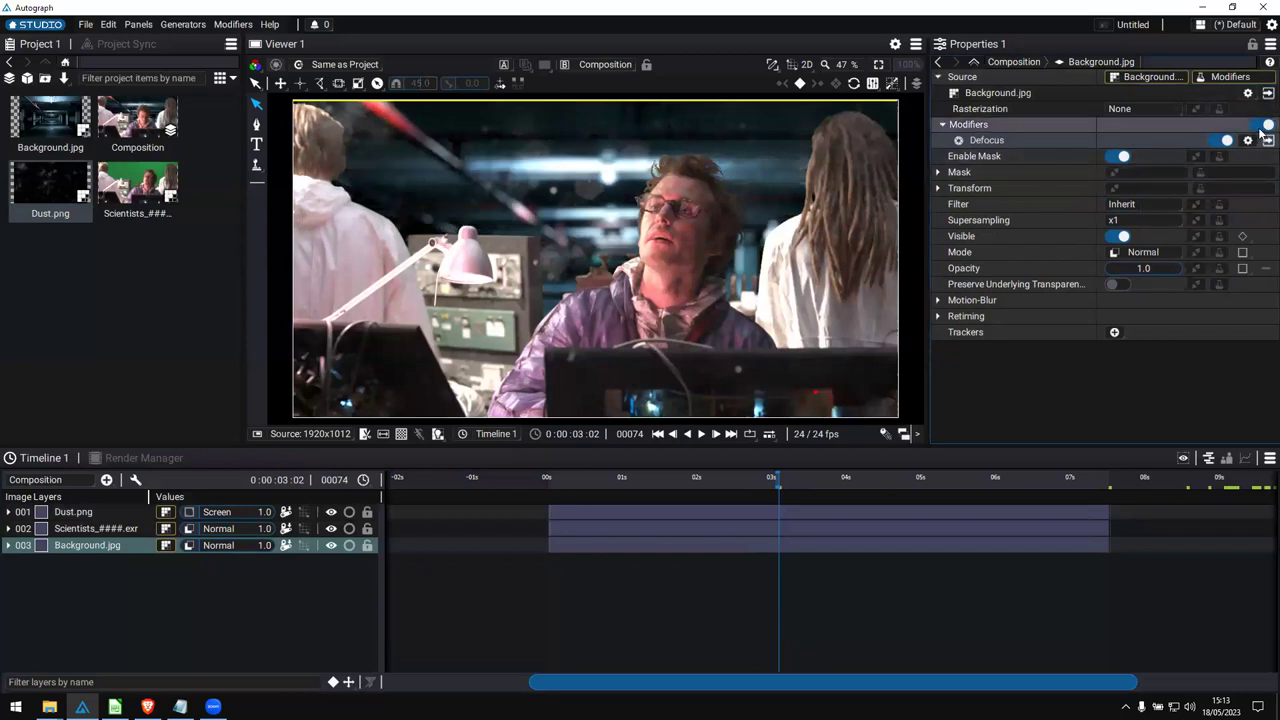
{"action": "left_click", "coordinate": [1036, 131]}
{"action": "mouse_move", "coordinate": [1121, 145]}
{"action": "left_mouse_down"}
{"action": "mouse_move", "coordinate": [1135, 145]}
{"action": "mouse_move", "coordinate": [1121, 147]}
{"action": "left_mouse_up"}
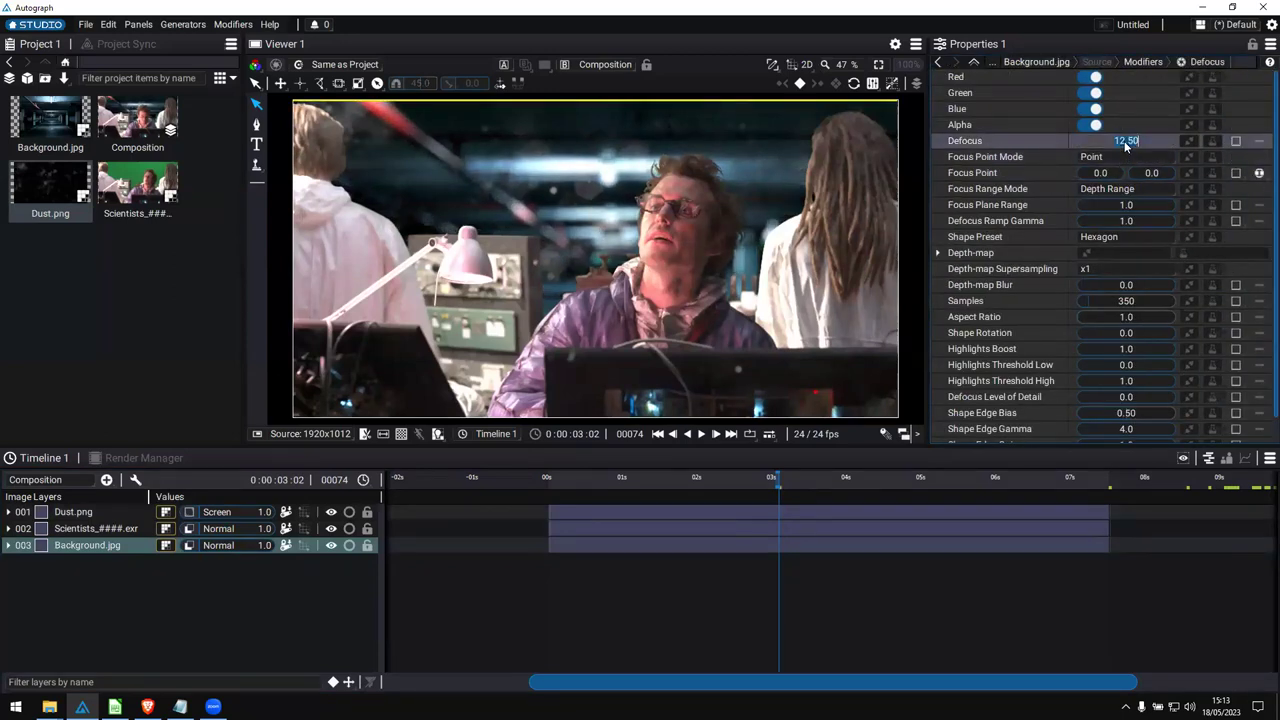
{"action": "type", "text": "15"}
{"action": "key", "text": "Return"}
{"action": "left_click", "coordinate": [732, 478]}
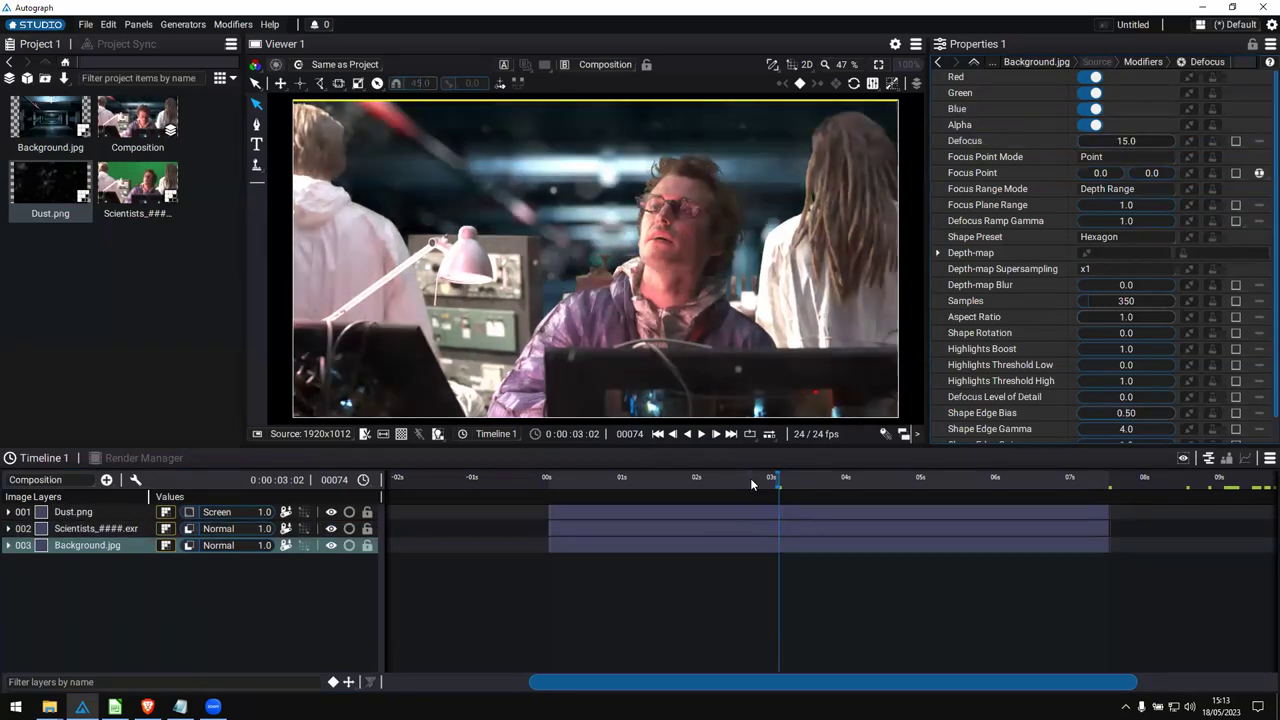
{"action": "left_click", "coordinate": [750, 486]}
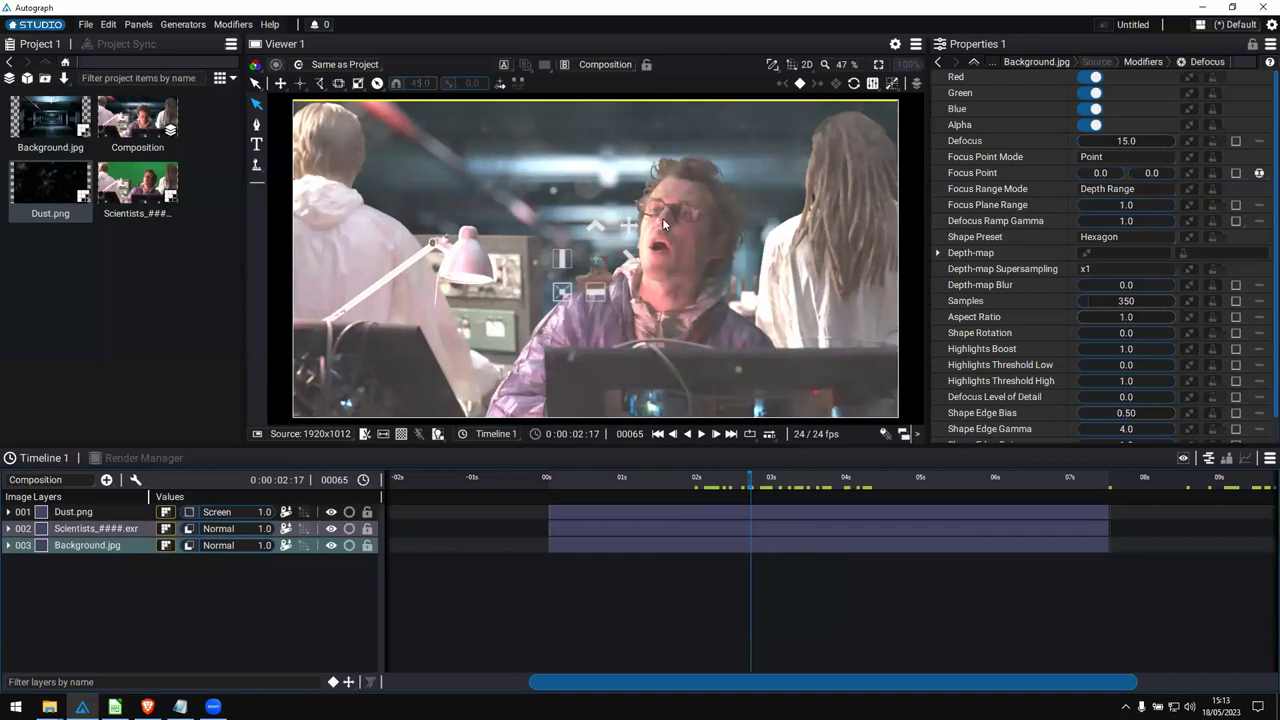
{"action": "key", "text": "grave"}
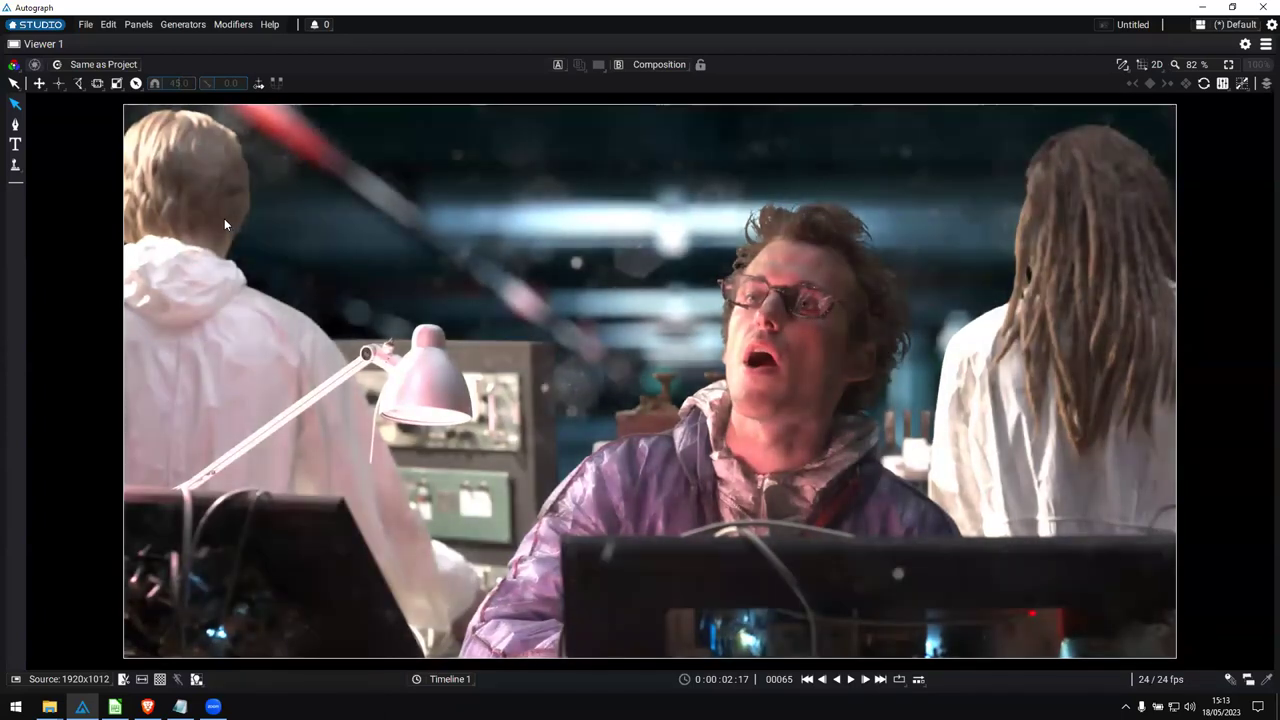
Select a layer in the viewer, undo the accidental move, then deselect it.
{"action": "left_click", "coordinate": [222, 218]}
{"action": "left_click_drag", "start_coordinate": [454, 298], "coordinate": [697, 251]}
{"action": "key", "text": "ctrl+z"}
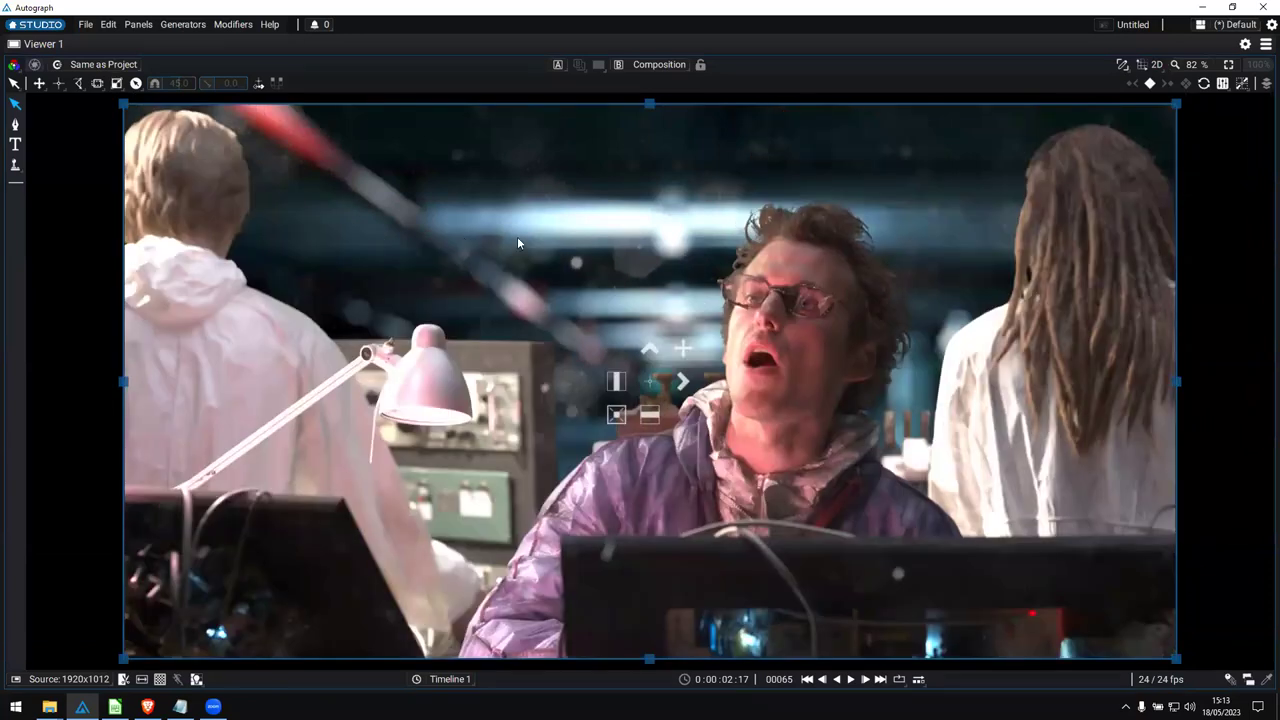
{"action": "key", "text": "Escape"}
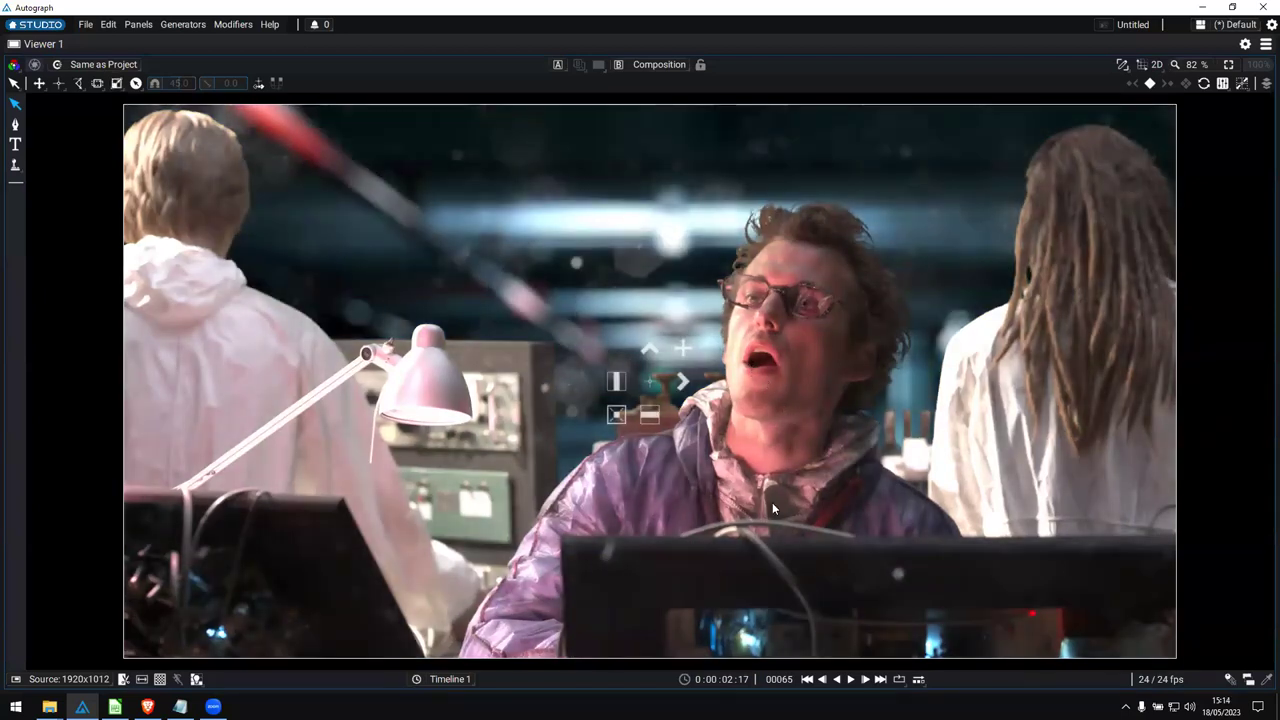
Inspect the top, bottom and Scientists layers in the 3D layer-stack preview.
{"action": "left_click", "coordinate": [1264, 84]}
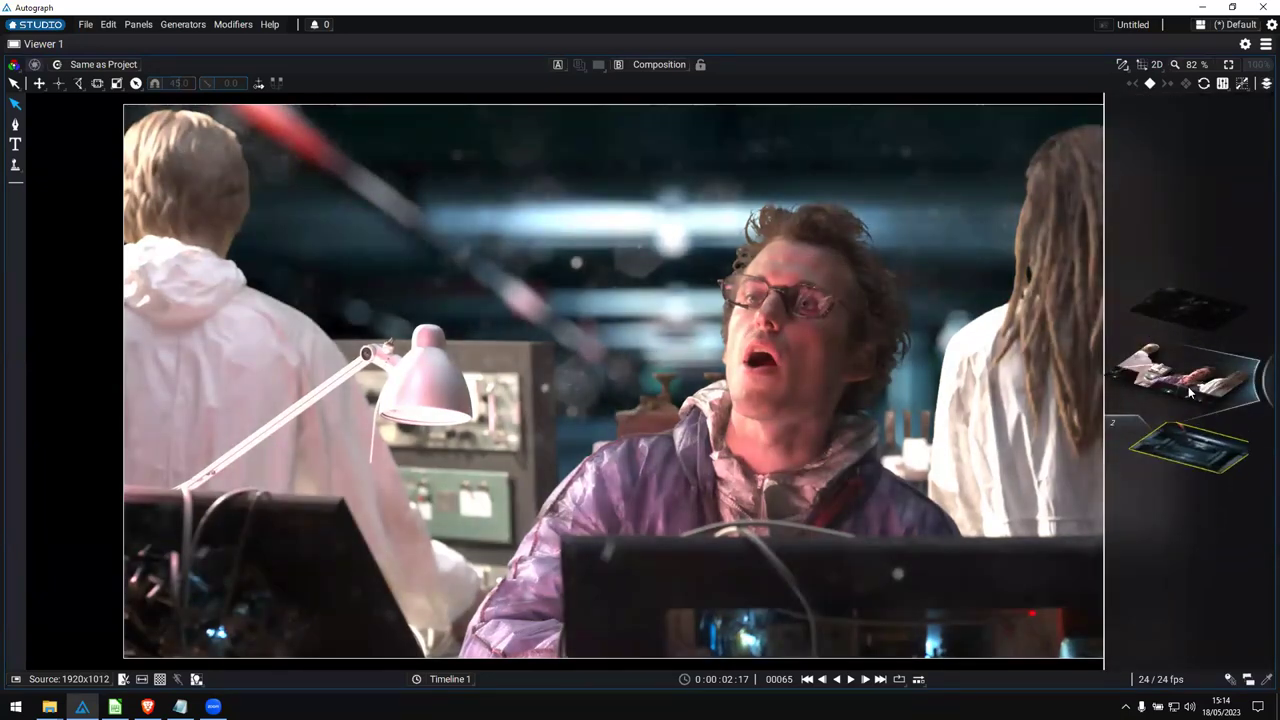
{"action": "left_click", "coordinate": [1188, 386]}
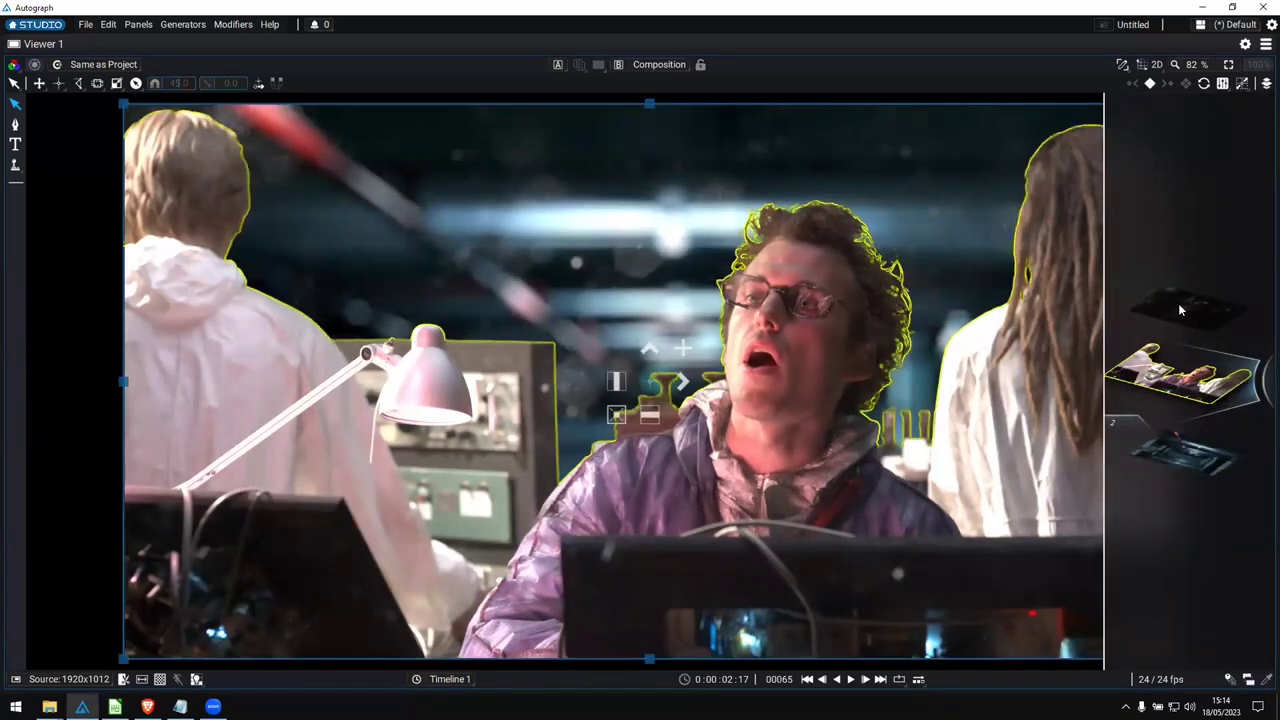
{"action": "left_click", "coordinate": [1196, 452]}
{"action": "scroll", "coordinate": [1190, 386], "scroll_direction": "down", "scroll_amount": 1}
{"action": "scroll", "coordinate": [1193, 334], "scroll_direction": "up", "scroll_amount": 1}
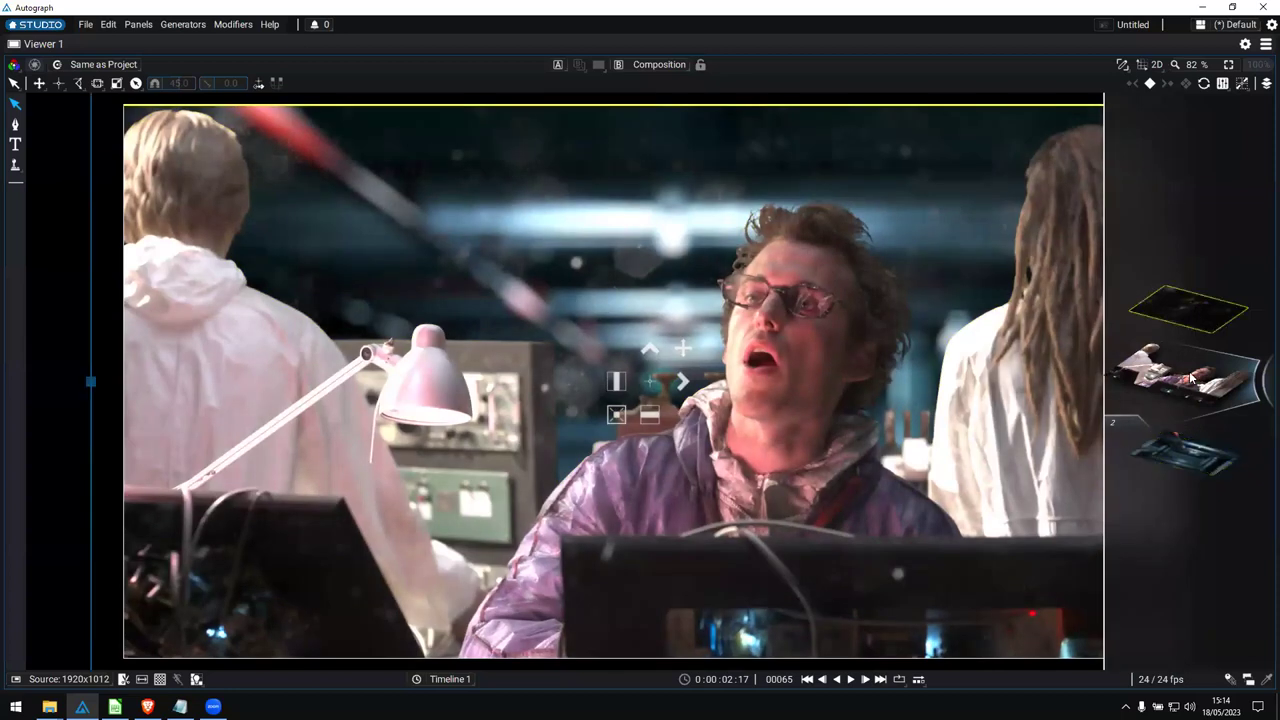
{"action": "left_click", "coordinate": [1190, 376]}
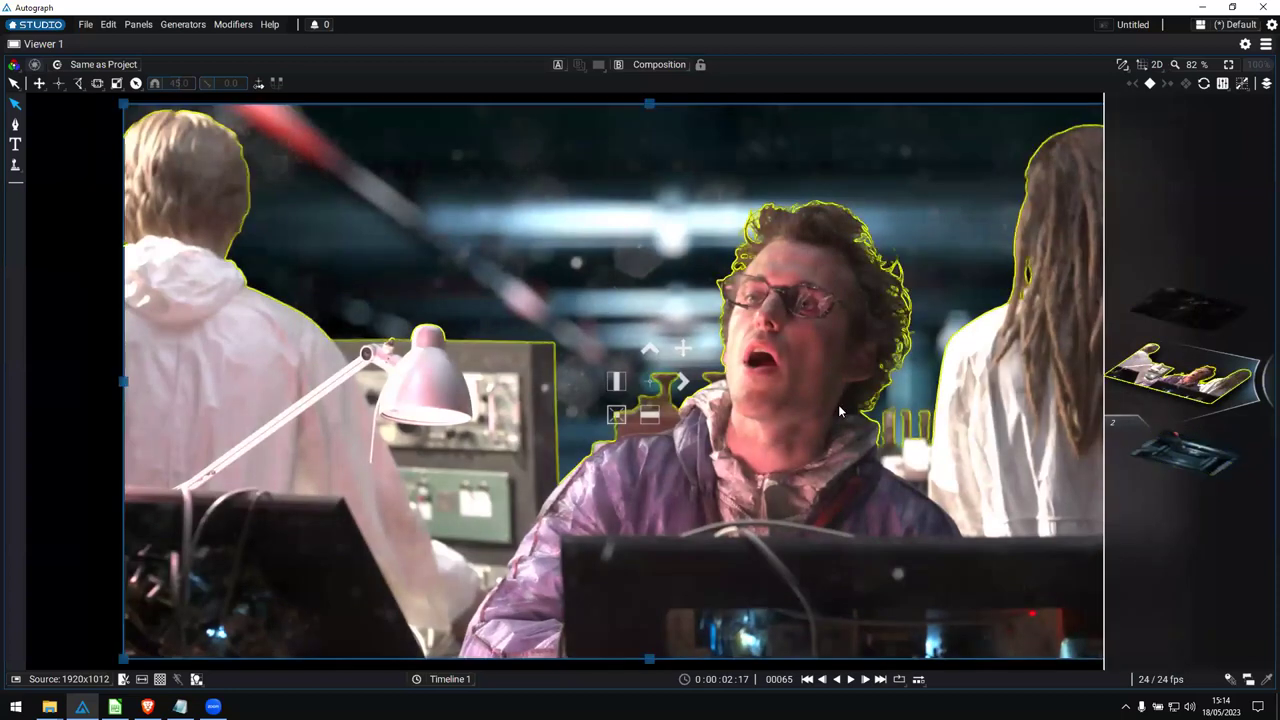
{"action": "left_click", "coordinate": [1264, 84]}
Restore the layout and add Grade to Scientists_####.exr at about four seconds.
{"action": "key", "text": "ctrl+space"}
{"action": "left_click_drag", "start_coordinate": [677, 482], "coordinate": [856, 483]}
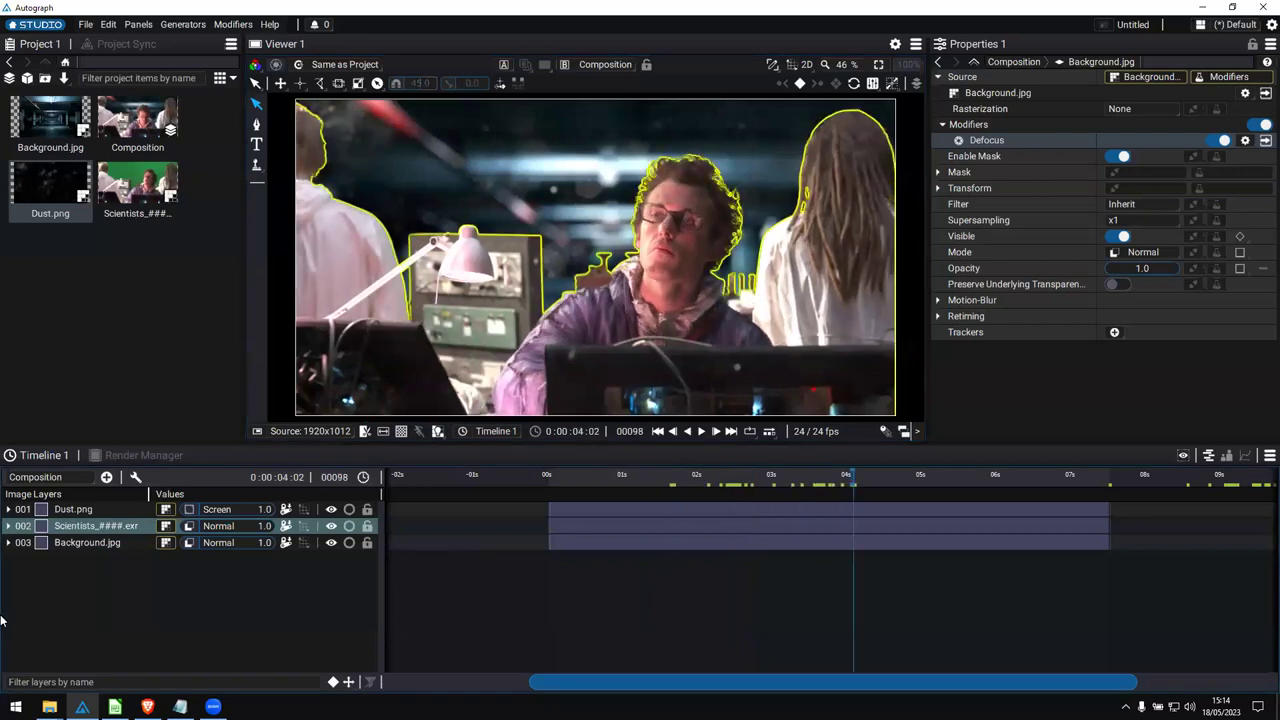
{"action": "left_click", "coordinate": [1222, 78]}
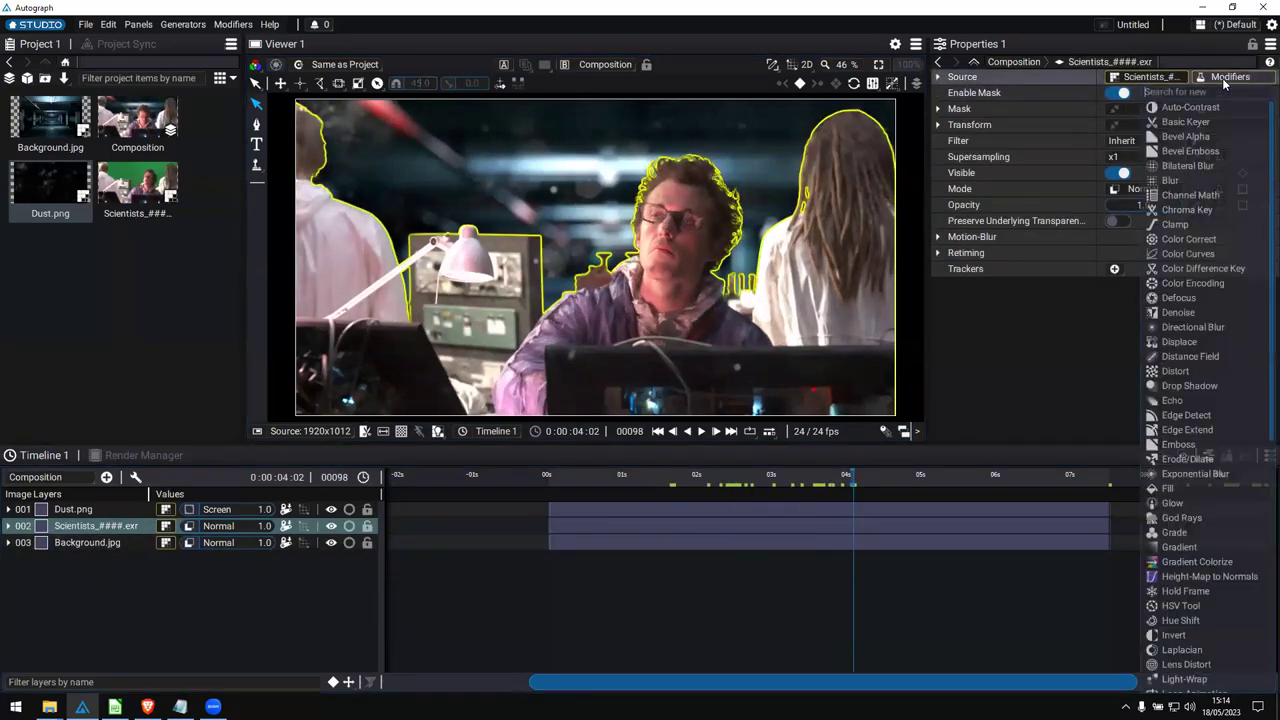
{"action": "type", "text": "grade"}
{"action": "key", "text": "Return"}
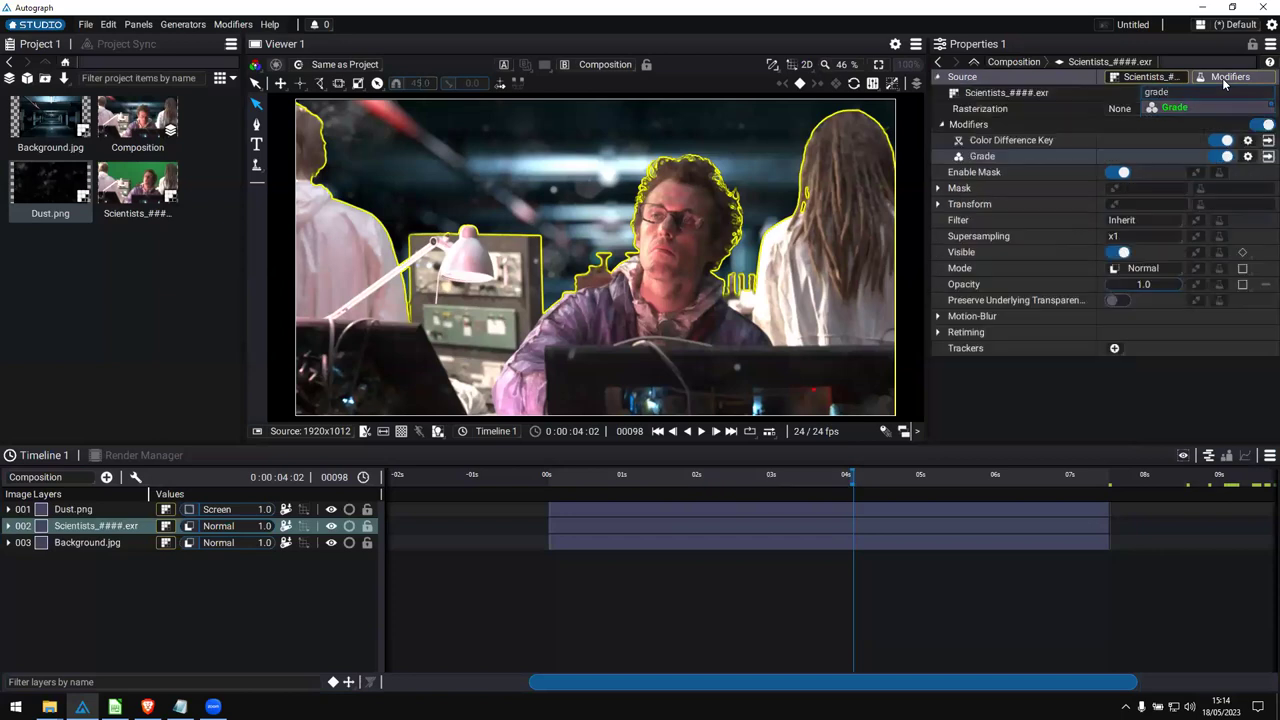
In the Grade, raise the white point while viewing a single channel in greyscale.
{"action": "left_click", "coordinate": [1268, 156]}
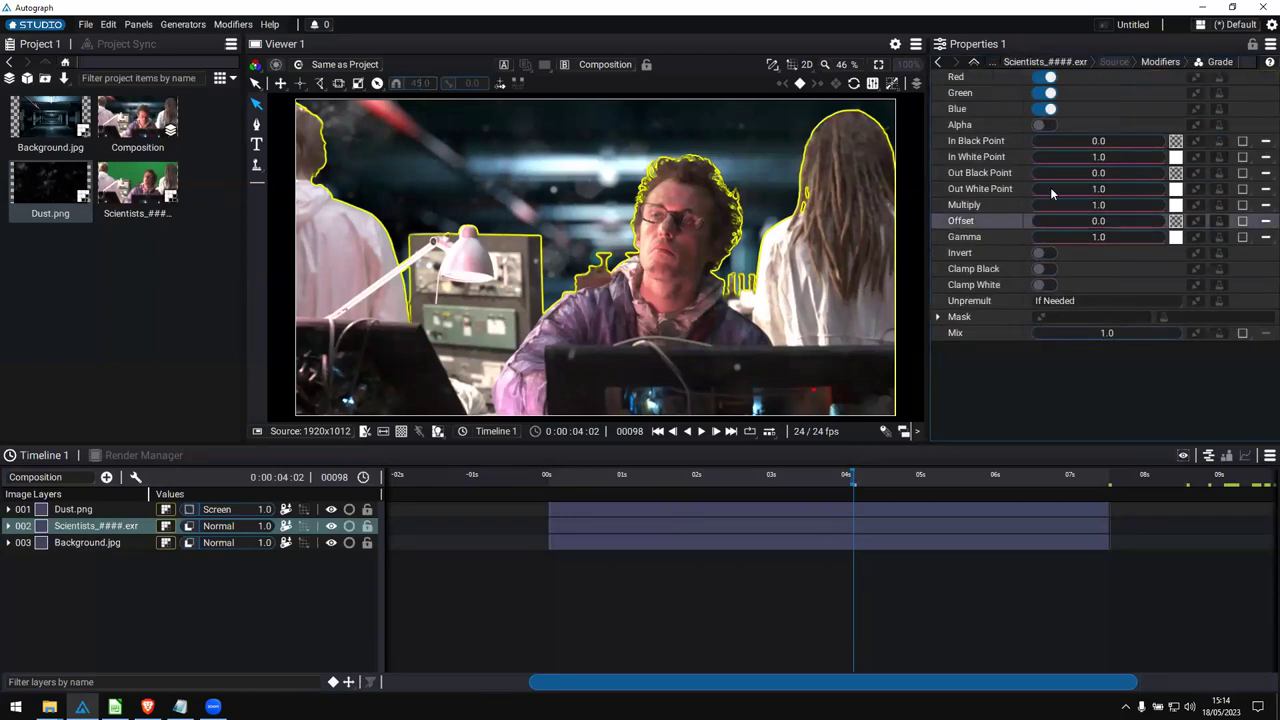
{"action": "left_click_drag", "start_coordinate": [929, 260], "coordinate": [903, 260]}
{"action": "left_click", "coordinate": [255, 64]}
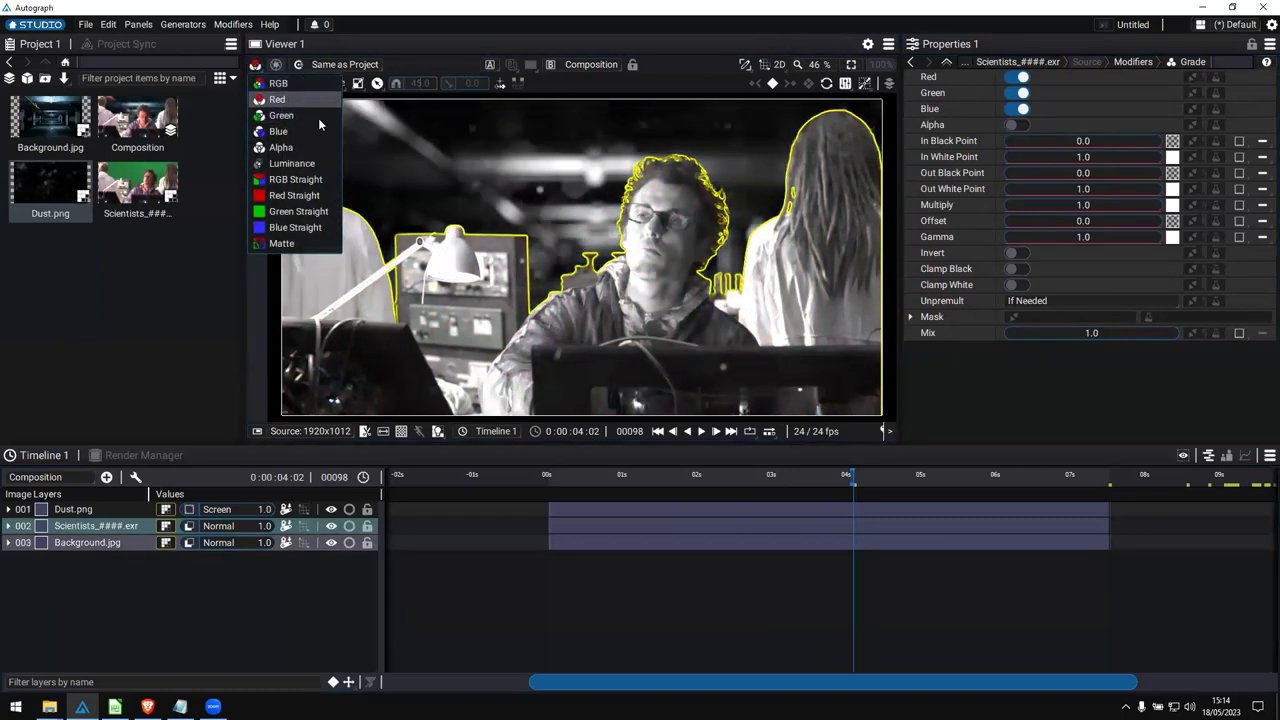
{"action": "left_click", "coordinate": [318, 116]}
{"action": "mouse_move", "coordinate": [1066, 158]}
{"action": "left_mouse_down"}
{"action": "mouse_move", "coordinate": [1130, 158]}
{"action": "mouse_move", "coordinate": [1088, 156]}
{"action": "left_mouse_up"}
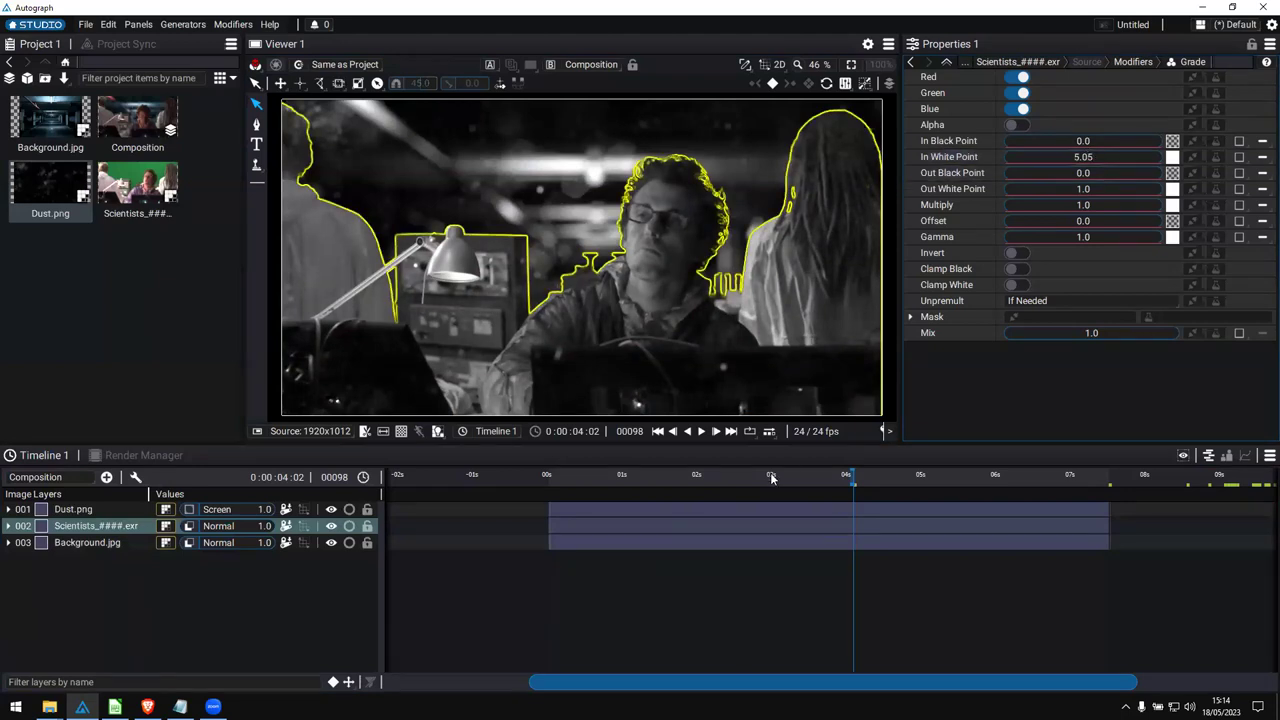
Set In White Point to Separated and lower the green white point to 1.60.
{"action": "left_click", "coordinate": [1262, 157]}
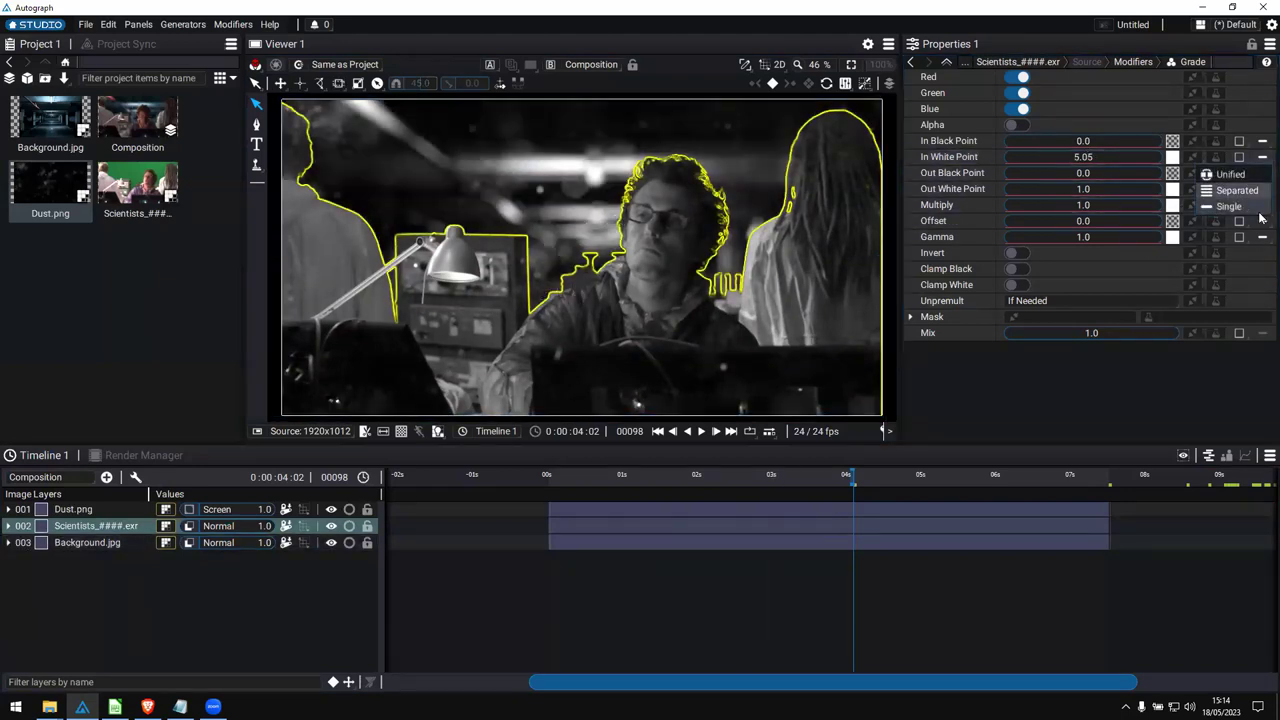
{"action": "left_click", "coordinate": [1240, 198]}
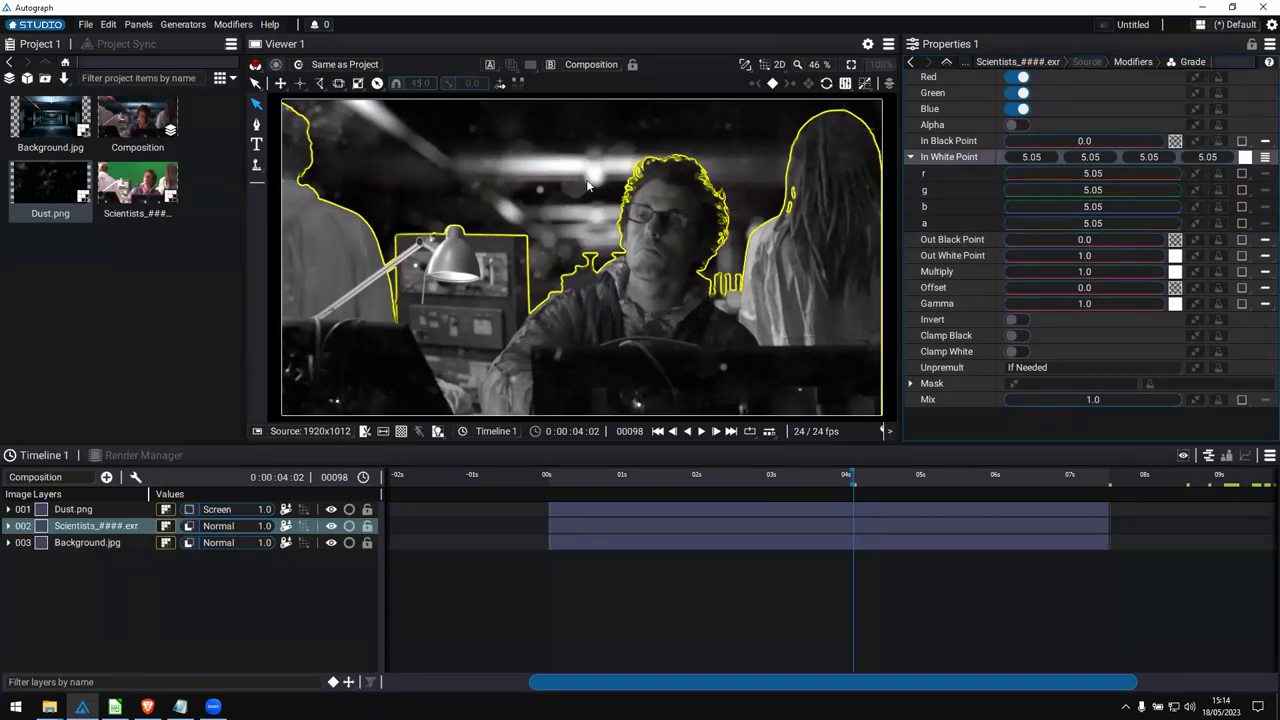
{"action": "left_click", "coordinate": [256, 65]}
{"action": "left_click", "coordinate": [290, 87]}
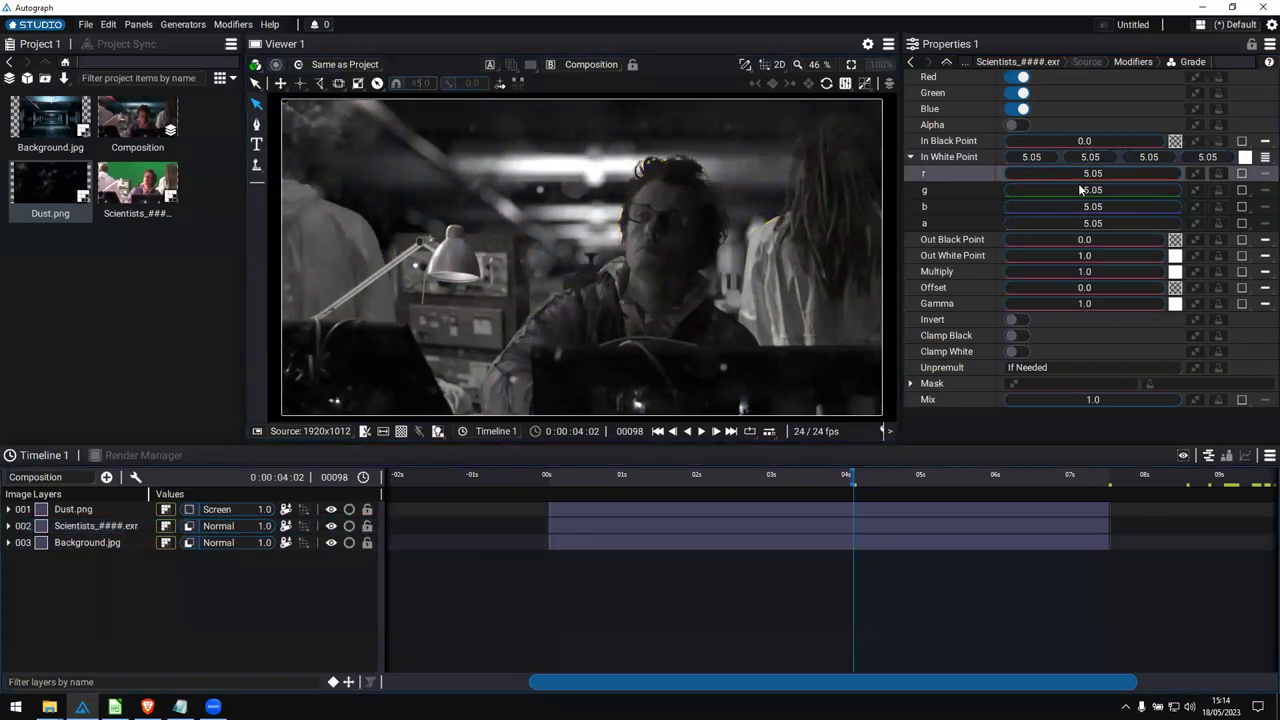
{"action": "left_click_drag", "start_coordinate": [1078, 189], "coordinate": [1020, 189]}
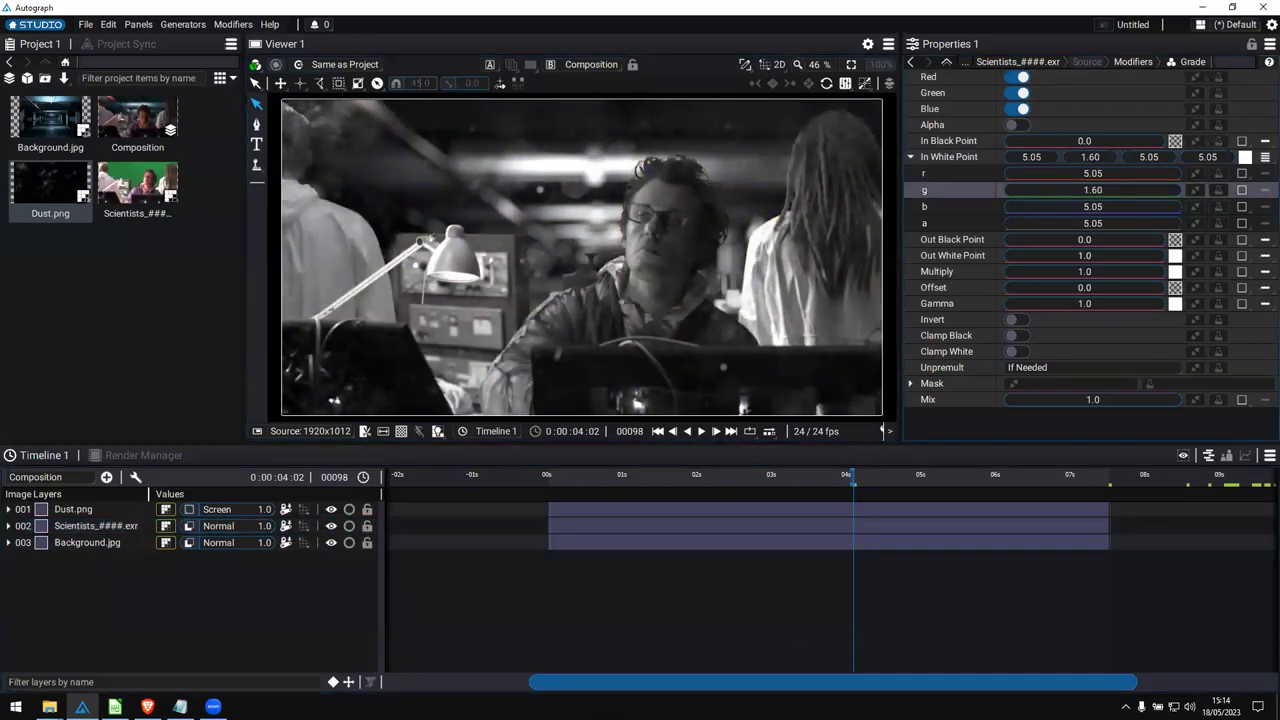
Set the blue white point to 1.0, checking it in blue-only and full colour.
{"action": "left_click", "coordinate": [256, 65]}
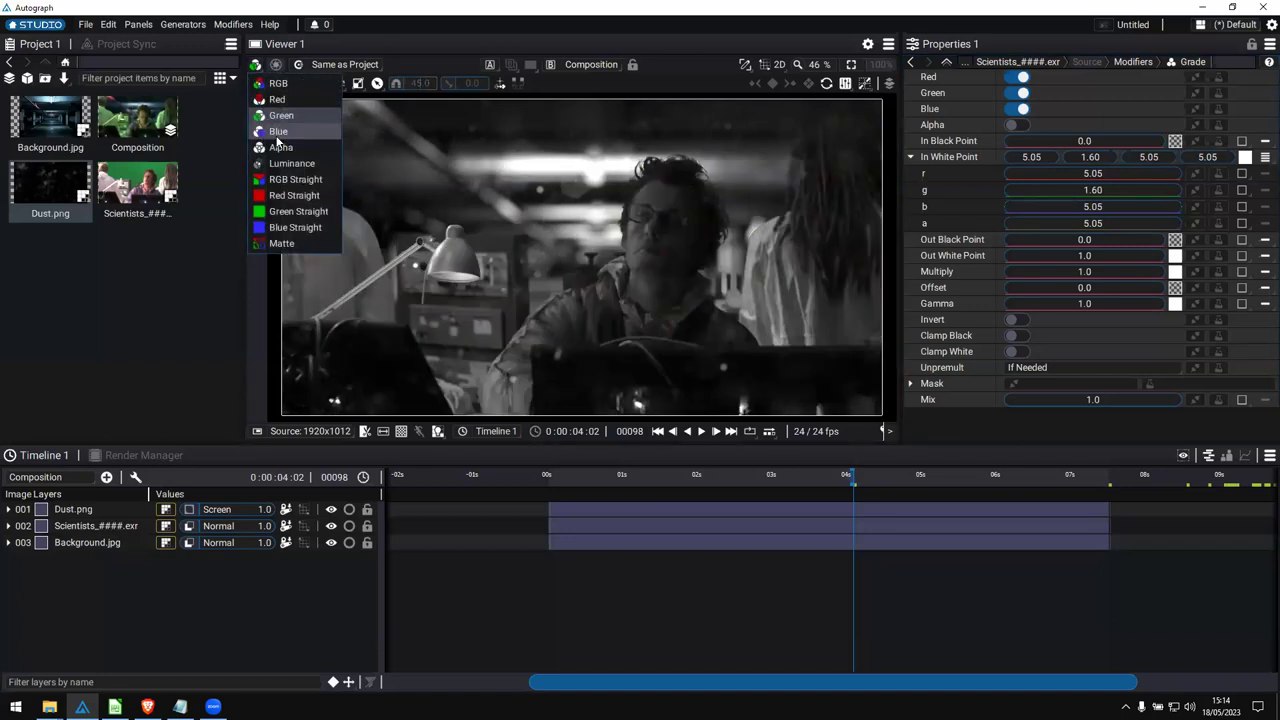
{"action": "left_click", "coordinate": [1101, 208]}
{"action": "left_click_drag", "start_coordinate": [1101, 208], "coordinate": [1047, 208]}
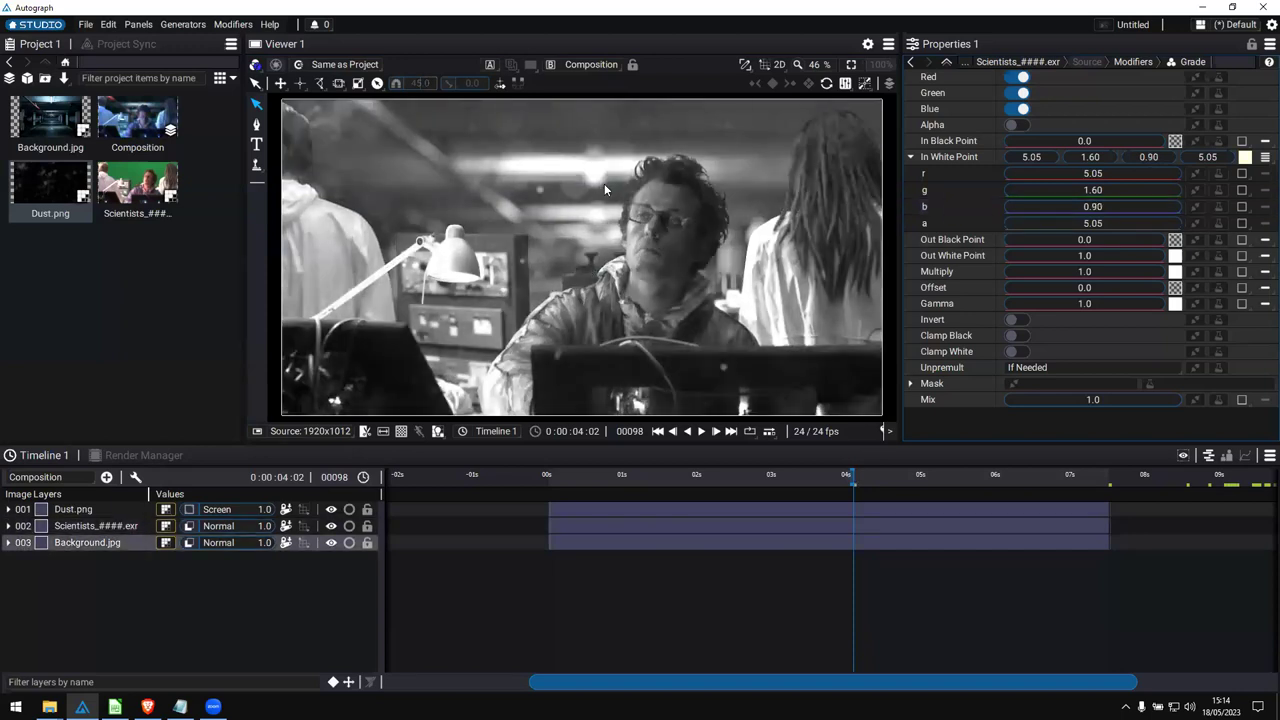
{"action": "left_click", "coordinate": [277, 64]}
{"action": "left_click", "coordinate": [360, 80]}
{"action": "mouse_move", "coordinate": [761, 480]}
{"action": "left_mouse_down"}
{"action": "mouse_move", "coordinate": [617, 470]}
{"action": "mouse_move", "coordinate": [757, 470]}
{"action": "left_mouse_up"}
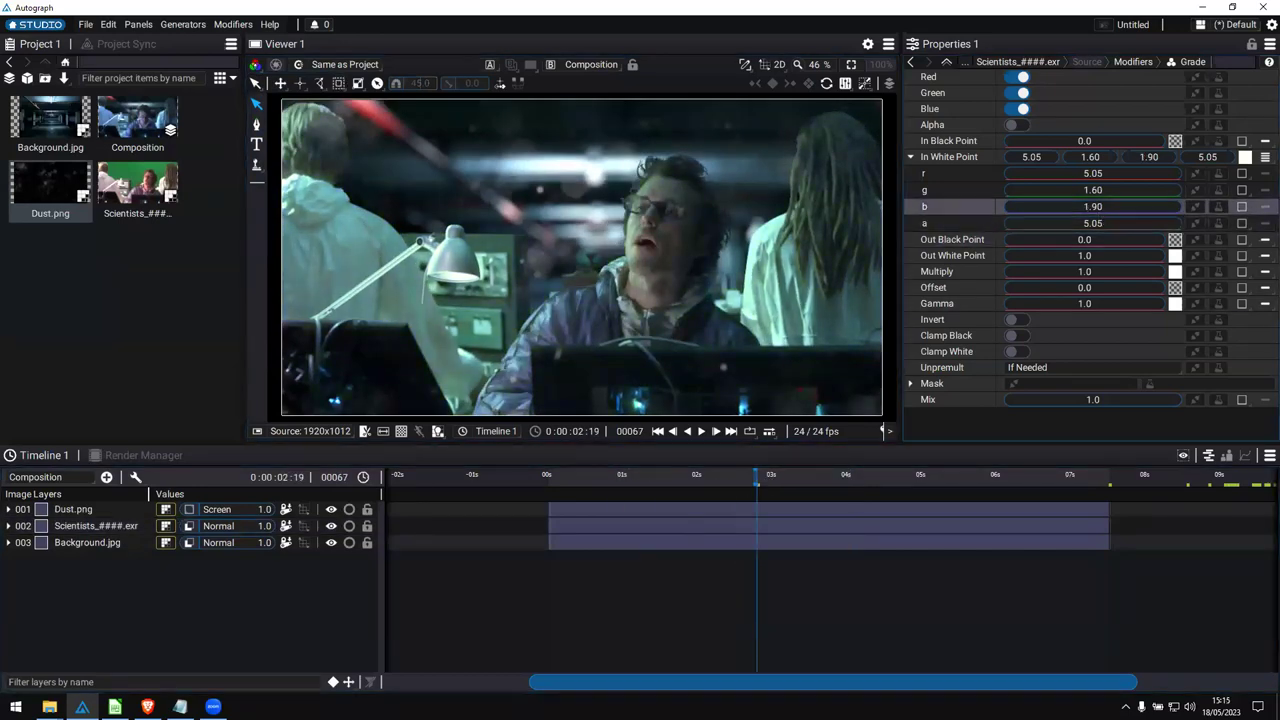
{"action": "mouse_move", "coordinate": [1093, 206]}
{"action": "left_mouse_down"}
{"action": "mouse_move", "coordinate": [1060, 206]}
{"action": "mouse_move", "coordinate": [1108, 208]}
{"action": "left_mouse_up"}
Toggle the Grade modifier off and on twice to compare its effect.
{"action": "left_click_drag", "start_coordinate": [728, 478], "coordinate": [708, 480]}
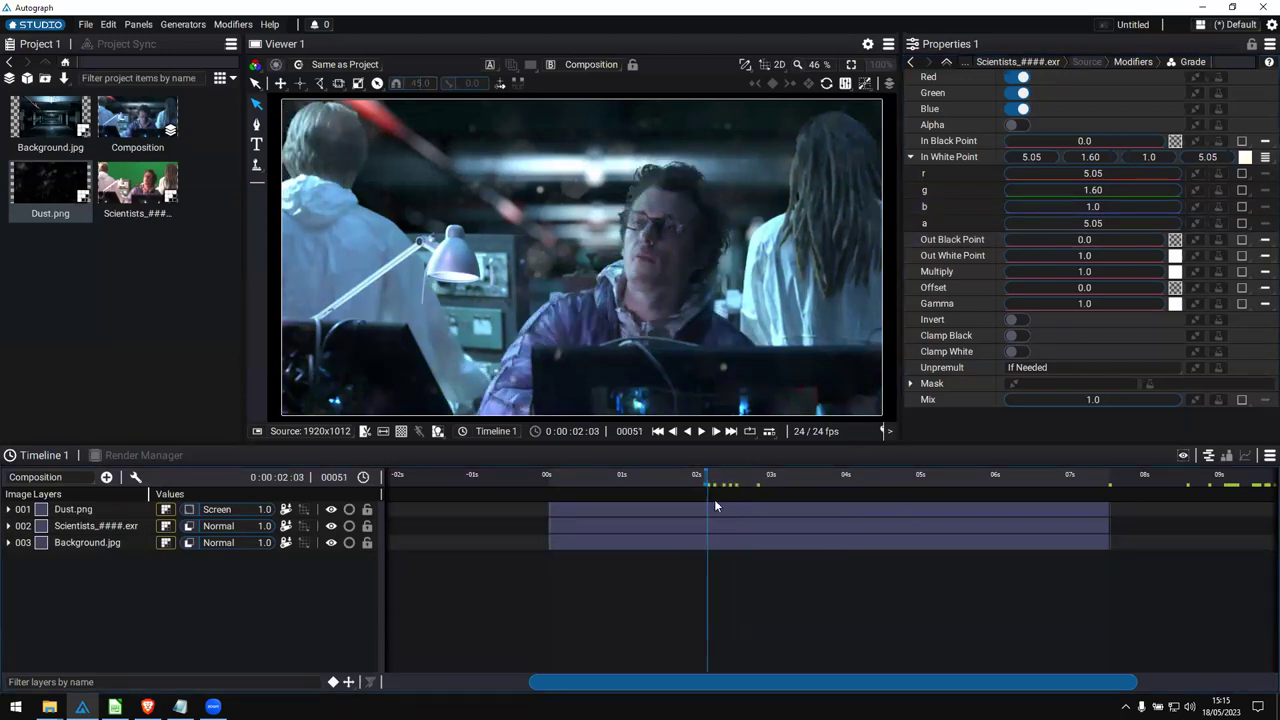
{"action": "left_click", "coordinate": [1135, 62]}
{"action": "left_click", "coordinate": [1222, 110]}
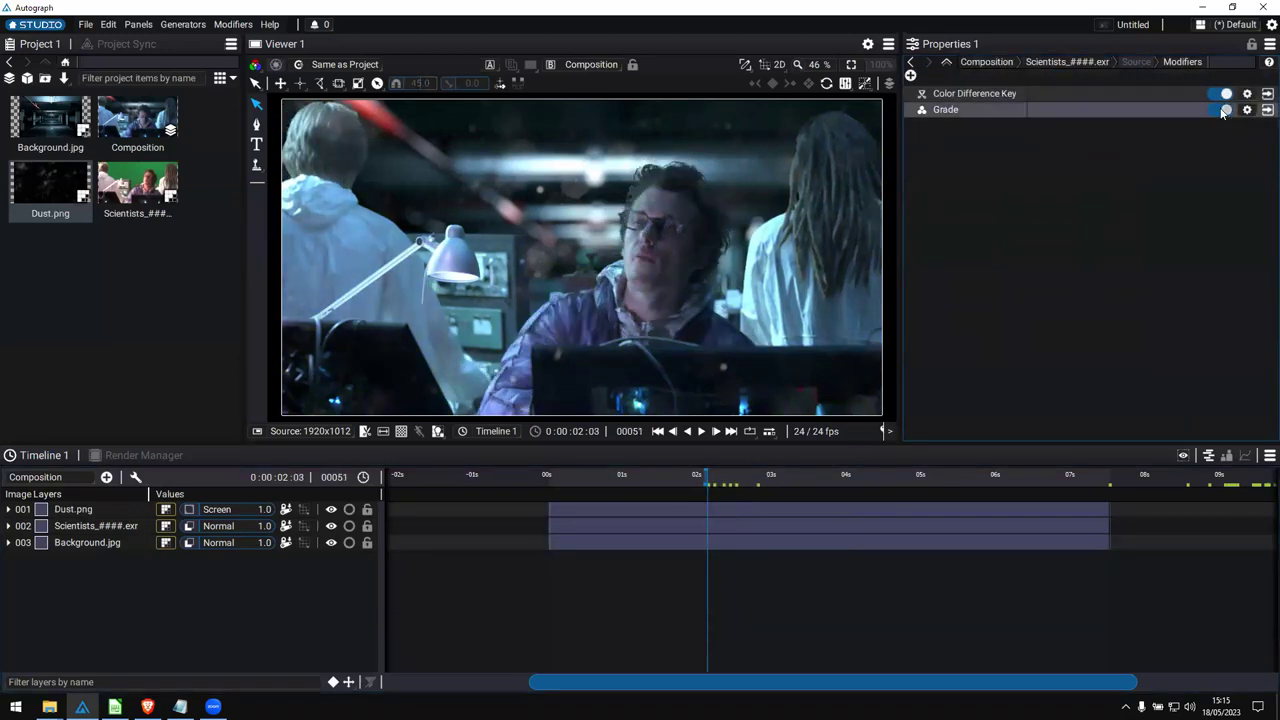
{"action": "left_click", "coordinate": [1222, 110]}
{"action": "left_click", "coordinate": [1222, 110]}
{"action": "left_click", "coordinate": [1222, 110]}
Play back the composition, then bring up the new layer types list.
{"action": "left_click", "coordinate": [740, 480]}
{"action": "key", "text": "space"}
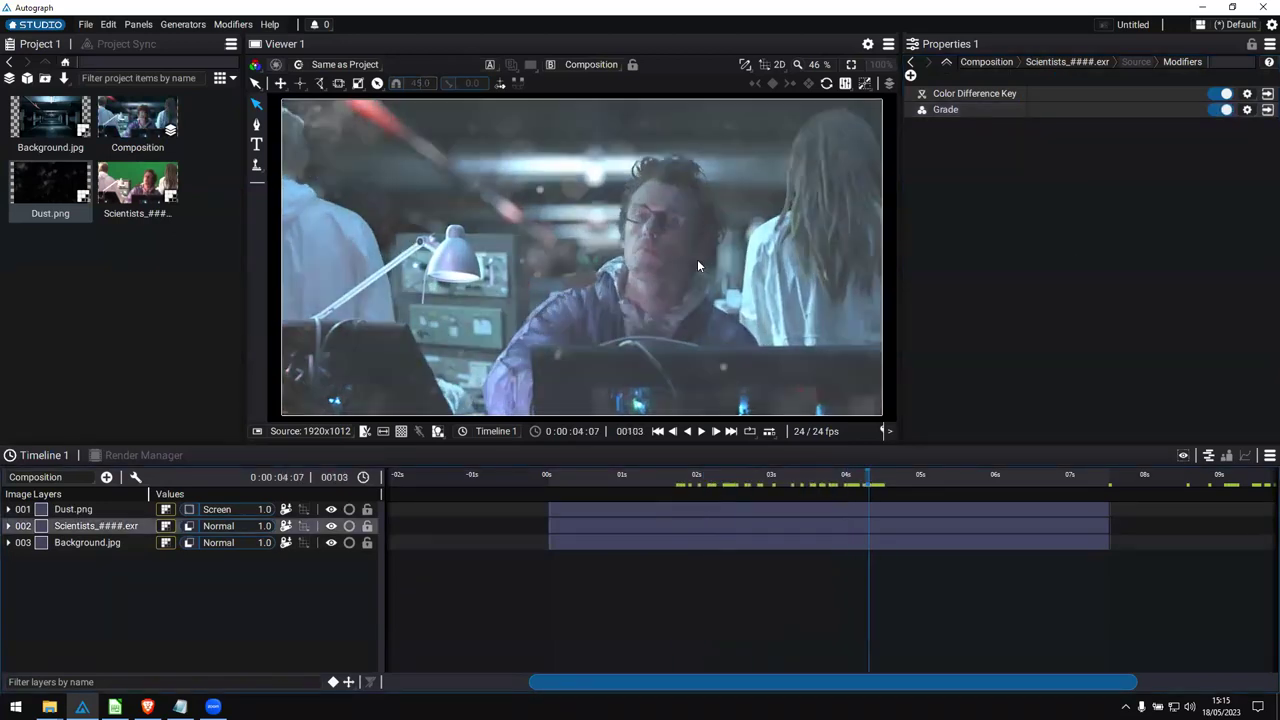
{"action": "left_click", "coordinate": [107, 479]}
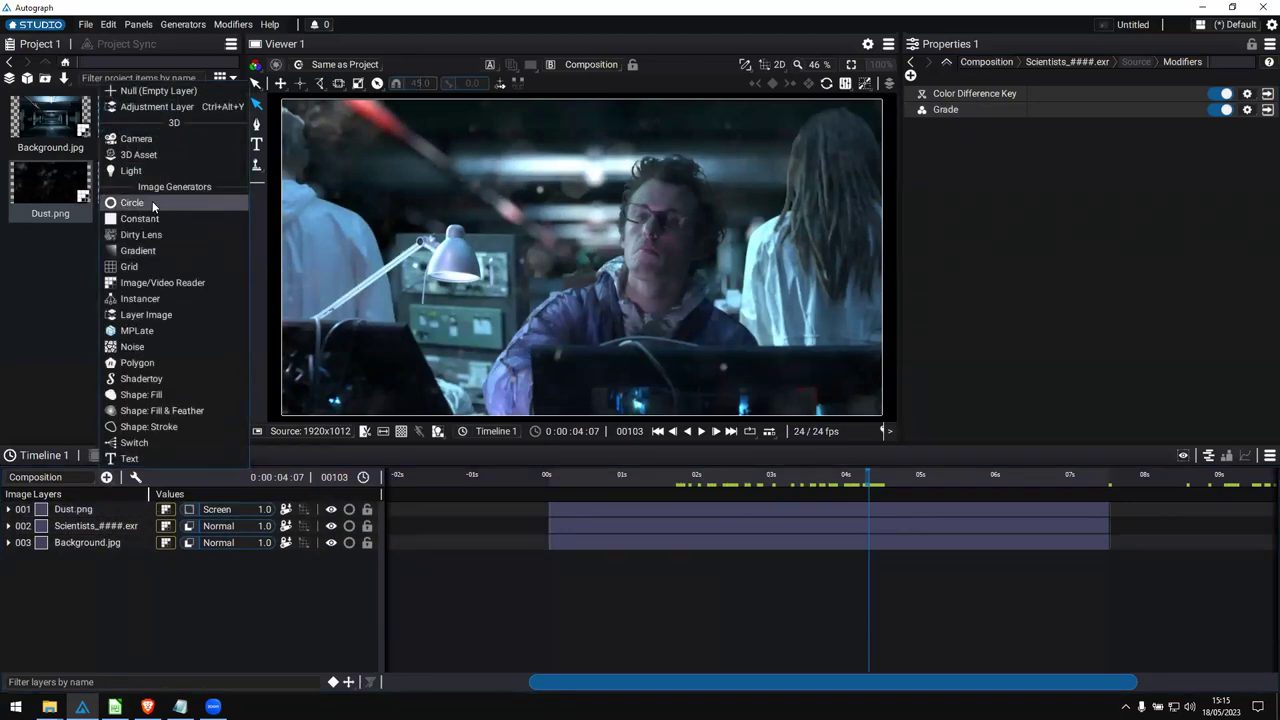
Add an Adjustment Layer carrying a Glow modifier and check the bloom at a later frame.
{"action": "left_click", "coordinate": [166, 107]}
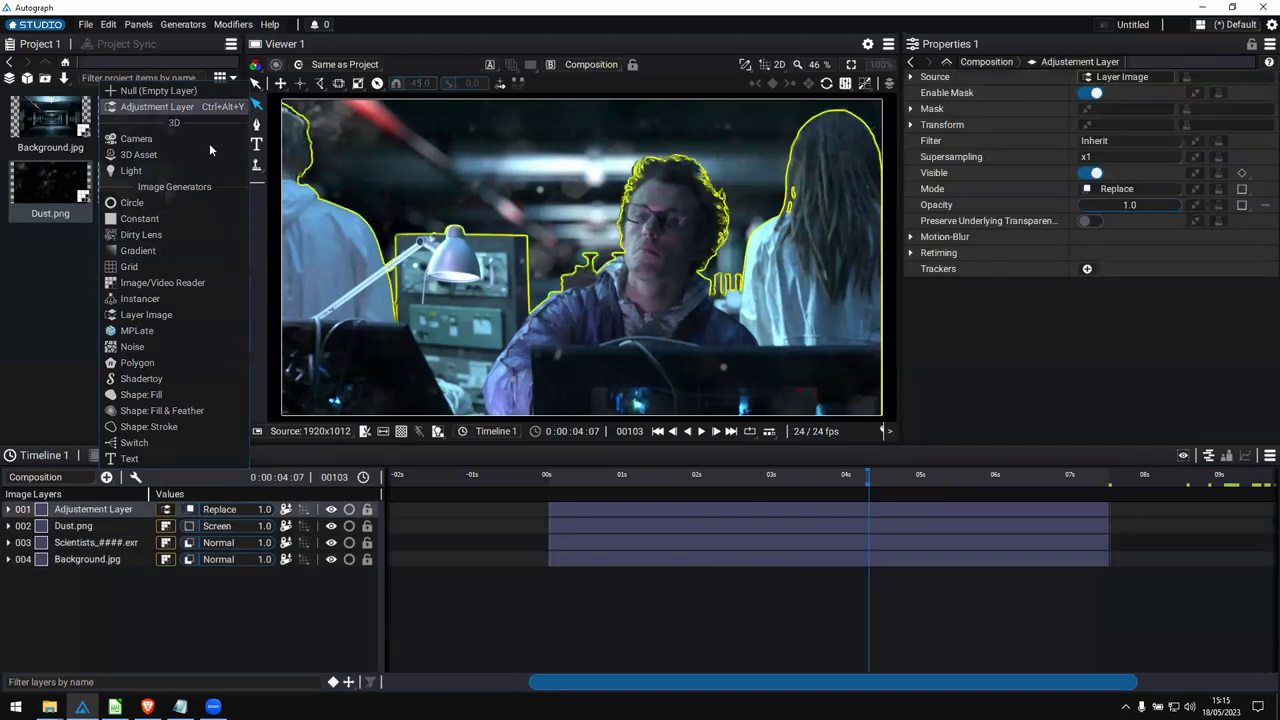
{"action": "left_click", "coordinate": [1229, 74]}
{"action": "type", "text": "glow"}
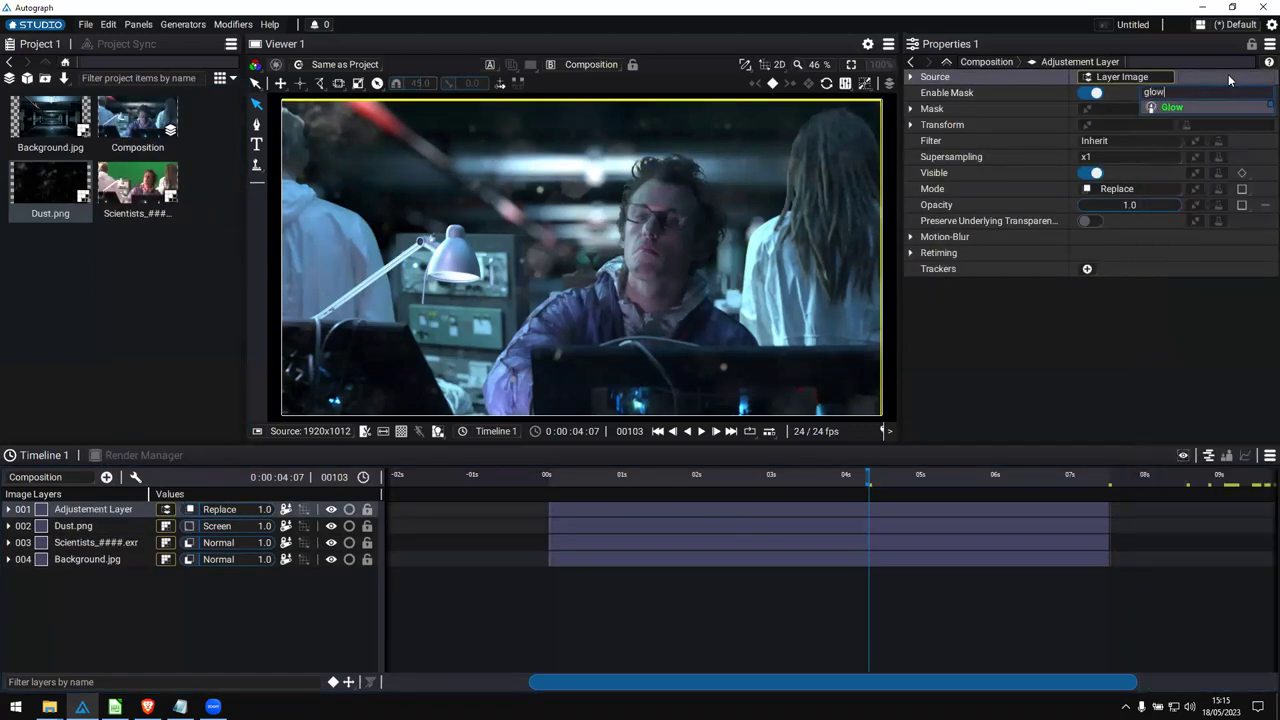
{"action": "key", "text": "Return"}
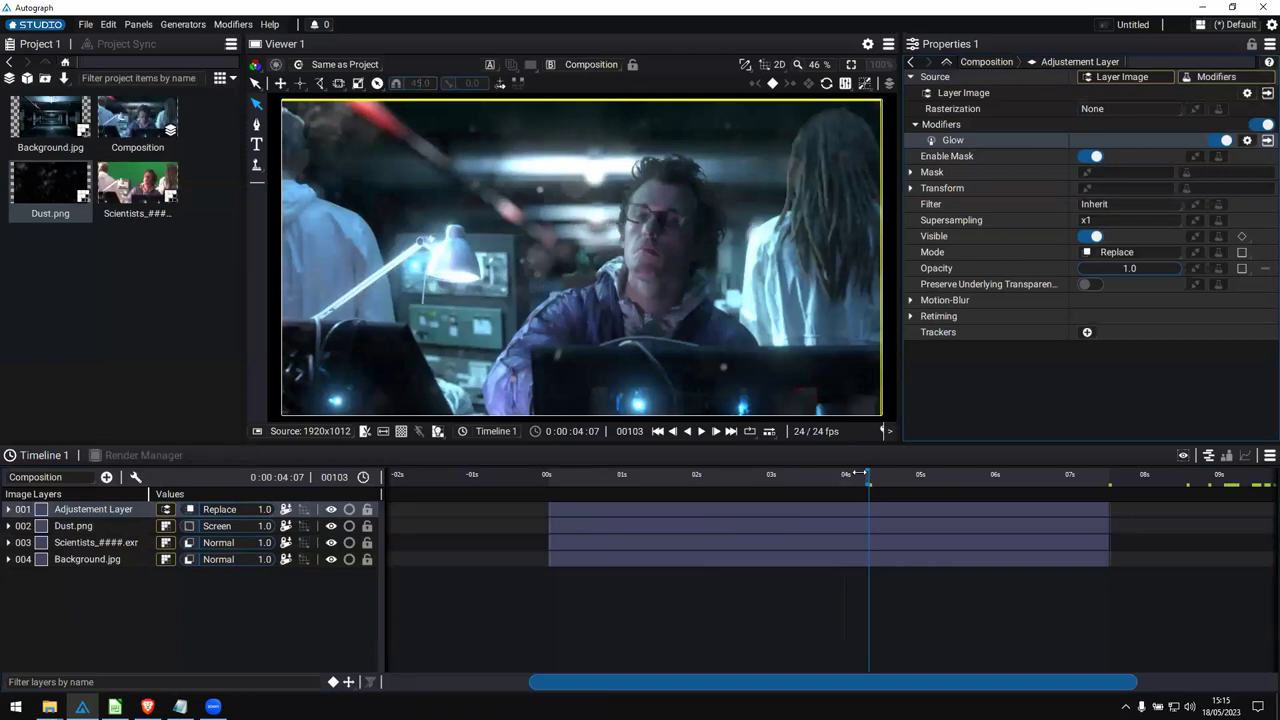
{"action": "left_click_drag", "start_coordinate": [858, 474], "coordinate": [903, 474]}
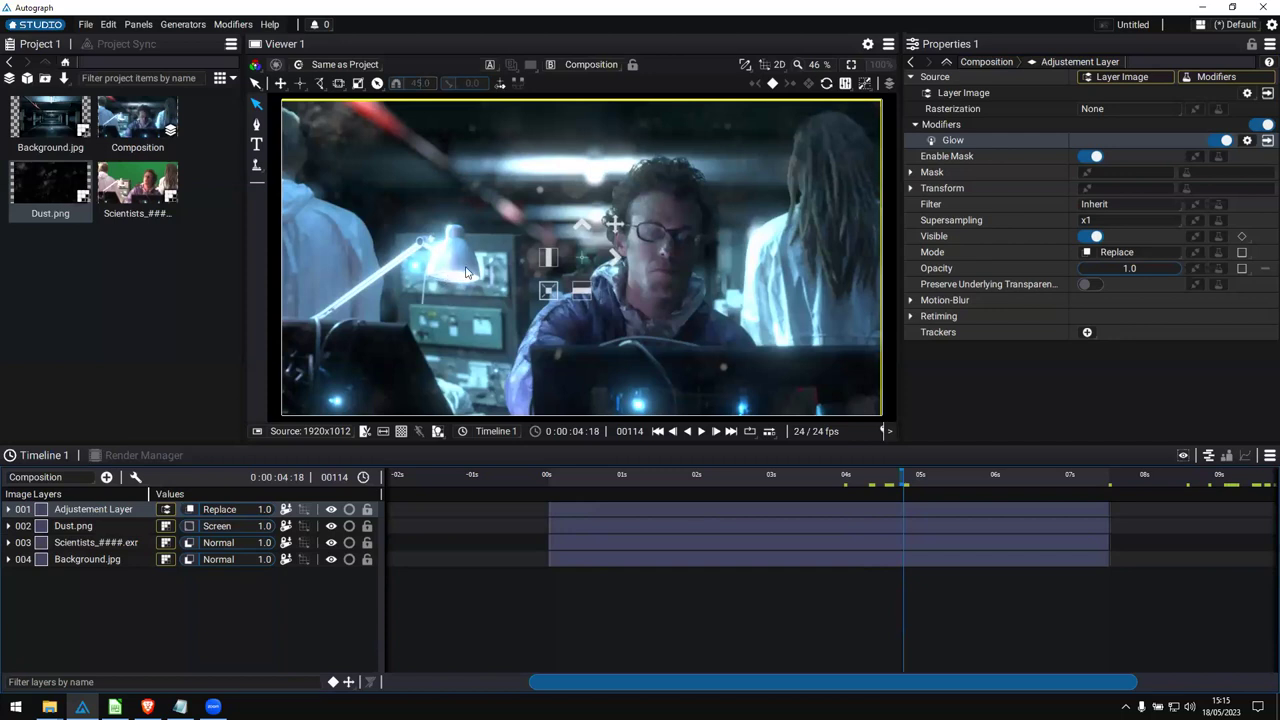
View the raw Scientists footage zoomed on the lamp and look at its frames folder.
{"action": "double_click", "coordinate": [144, 184]}
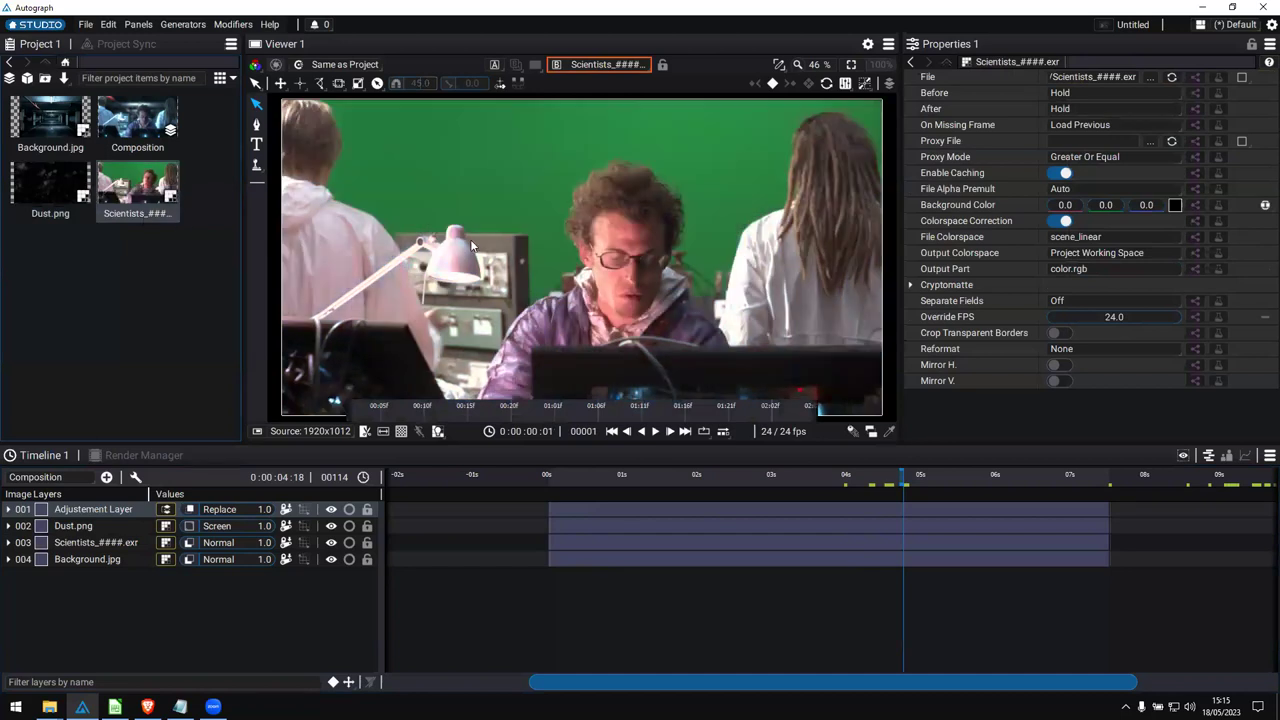
{"action": "left_click_drag", "start_coordinate": [534, 446], "coordinate": [530, 512]}
{"action": "scroll", "coordinate": [502, 289], "scroll_direction": "up", "scroll_amount": 5}
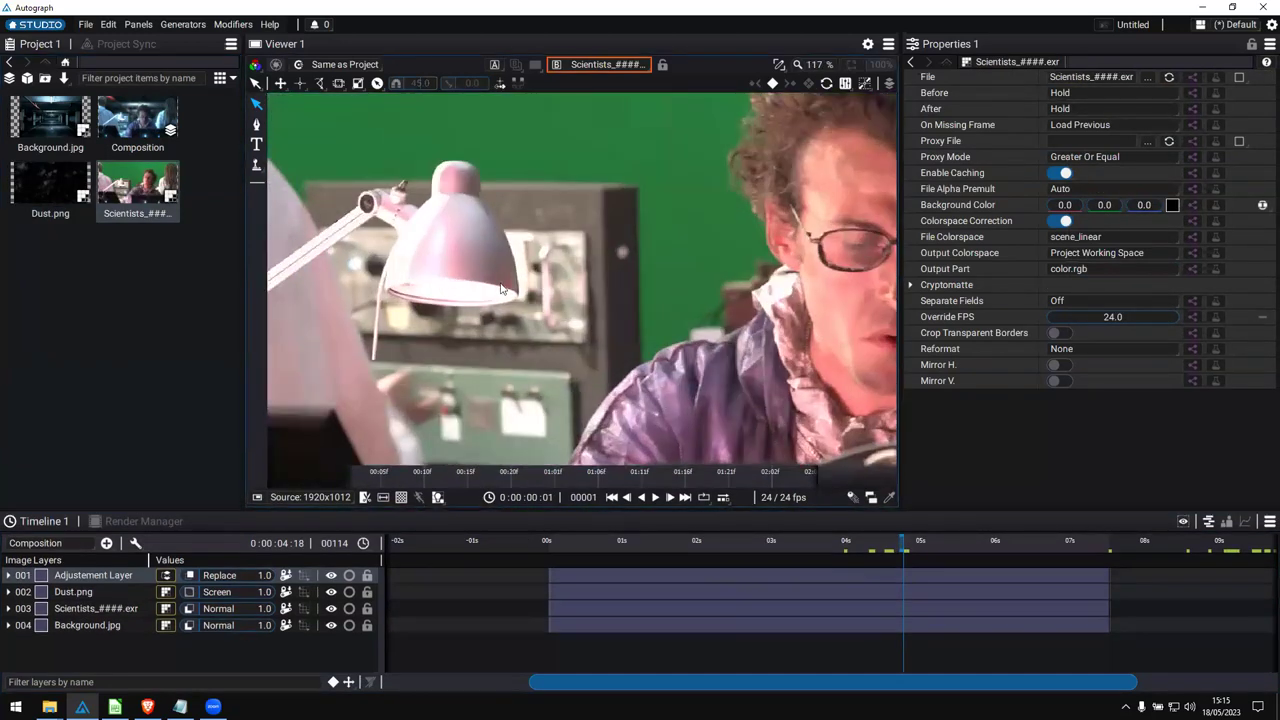
{"action": "scroll", "coordinate": [505, 287], "scroll_direction": "up", "scroll_amount": 3}
{"action": "scroll", "coordinate": [520, 311], "scroll_direction": "up", "scroll_amount": 2}
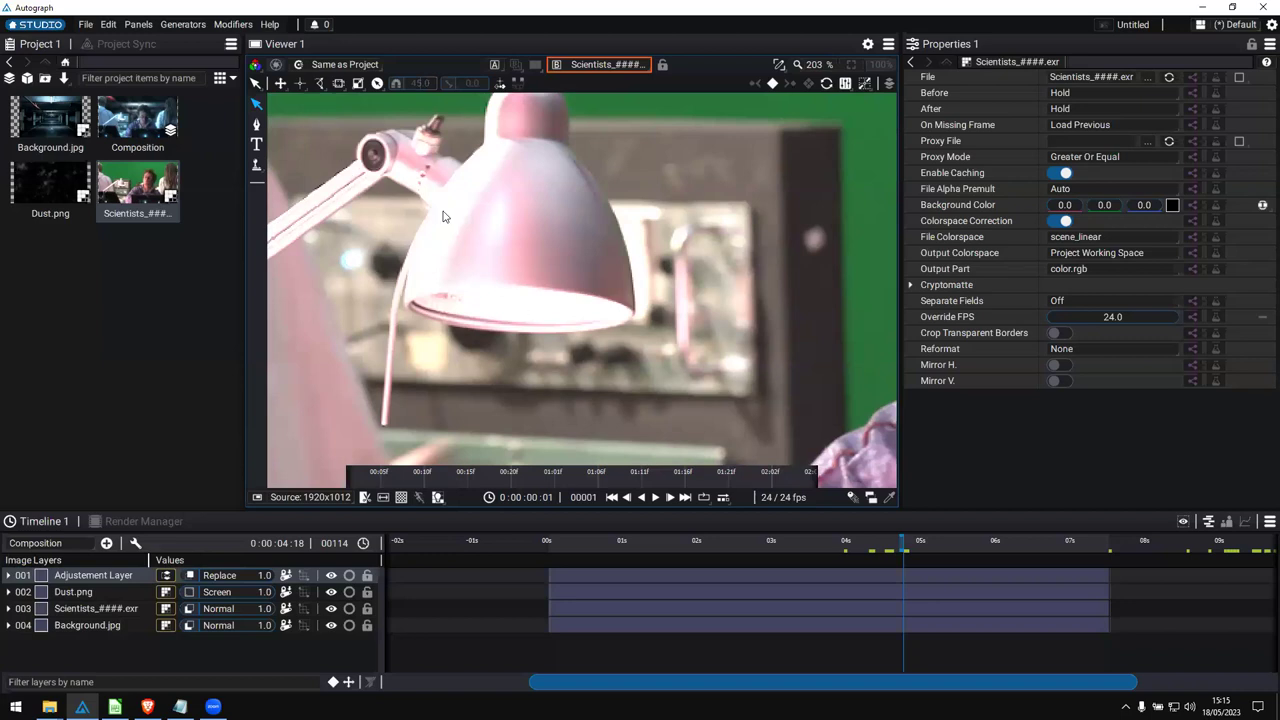
{"action": "double_click", "coordinate": [563, 305]}
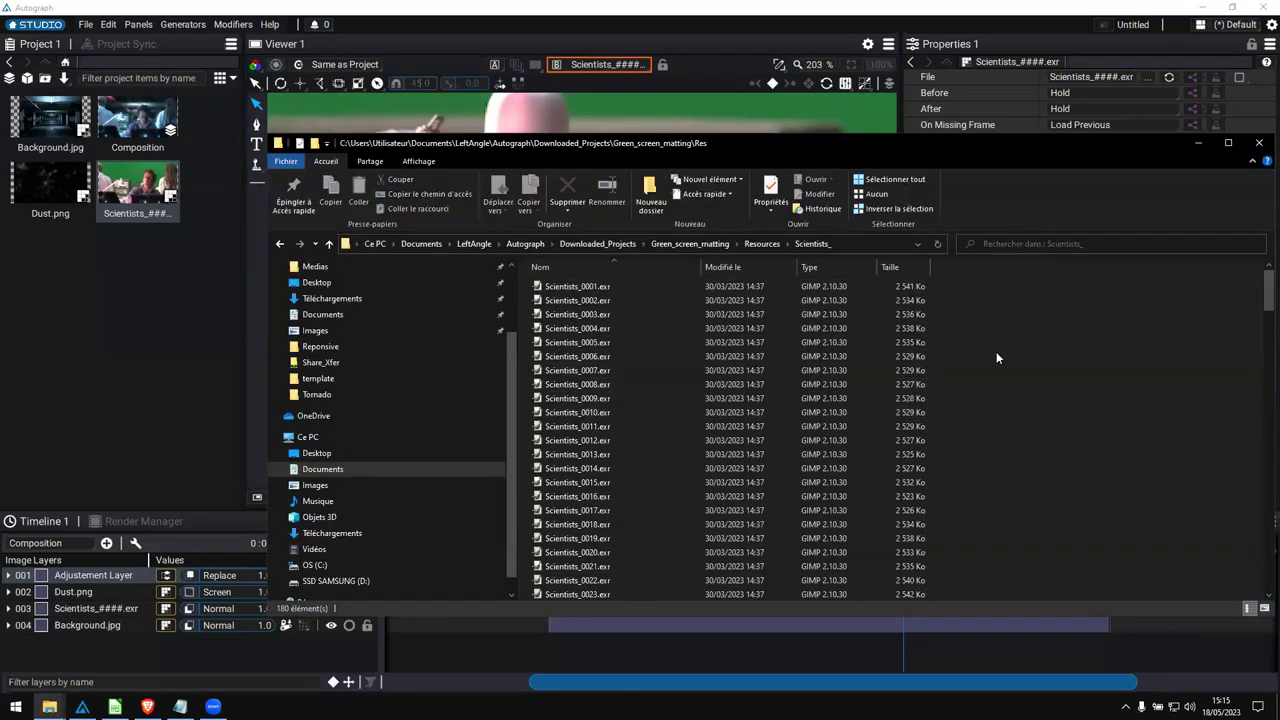
{"action": "left_click", "coordinate": [189, 293]}
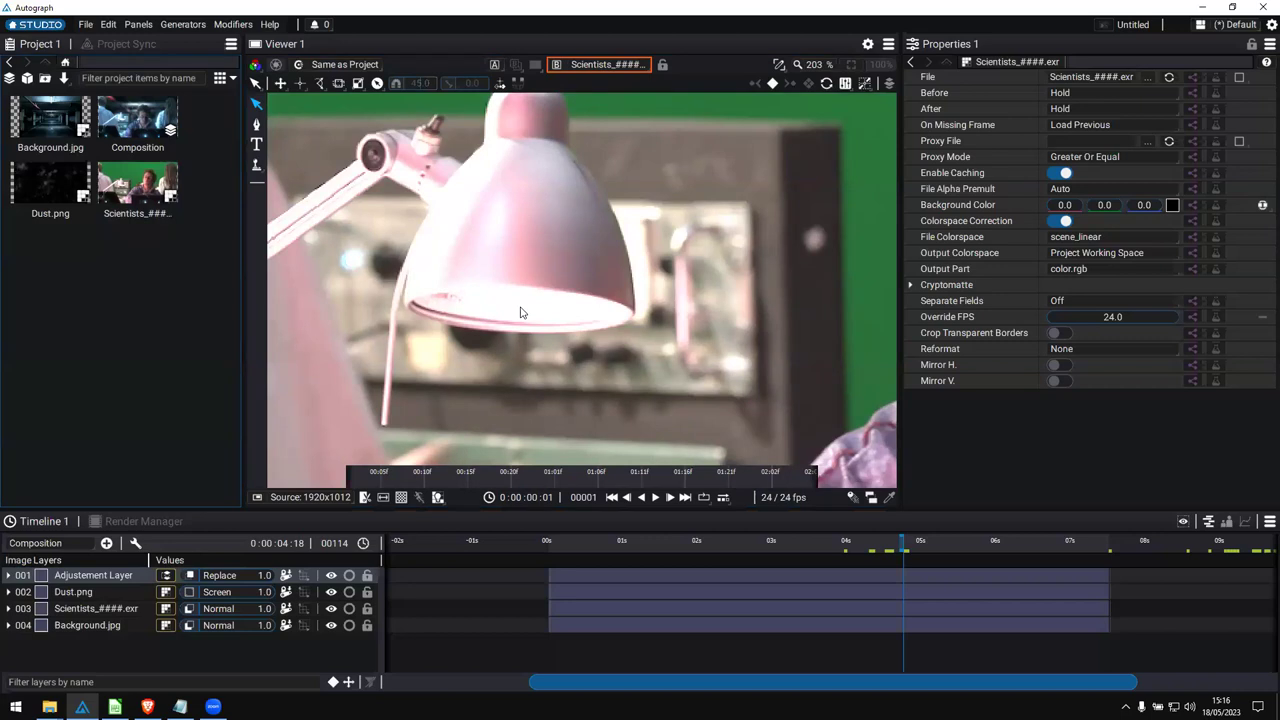
Darken the viewer exposure to -3.0, then reset it.
{"action": "left_click", "coordinate": [274, 63]}
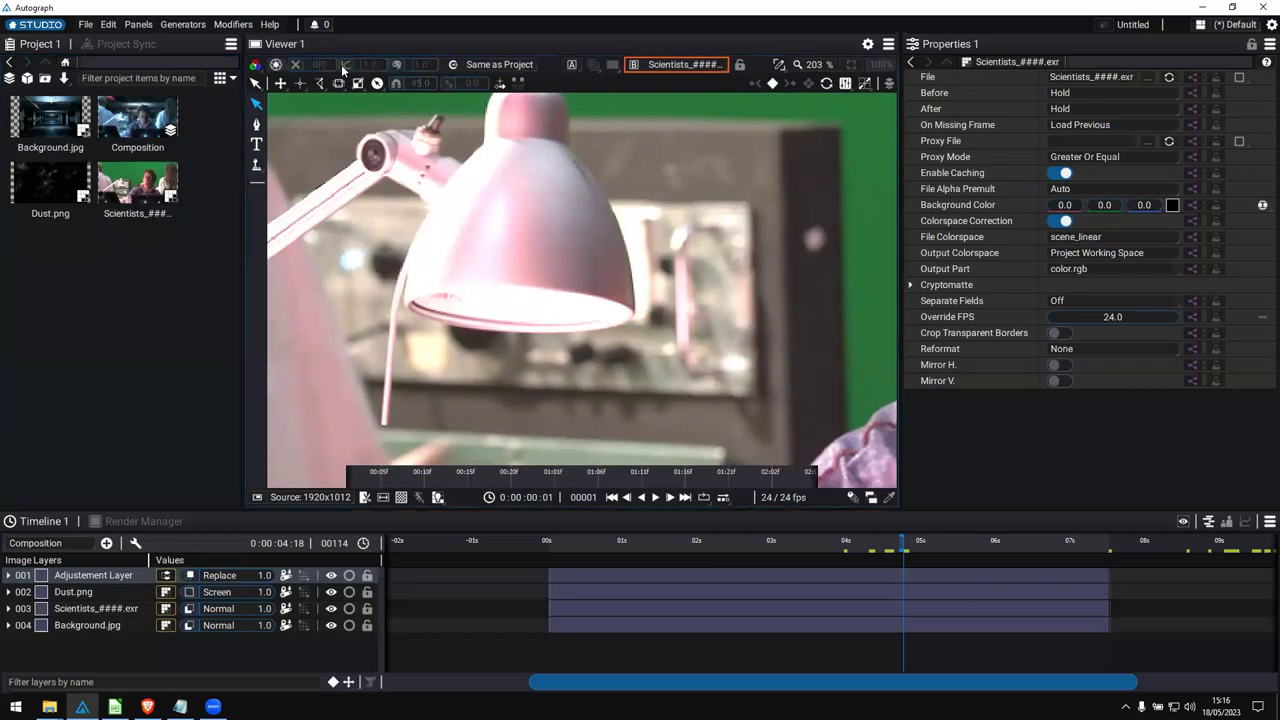
{"action": "left_click_drag", "start_coordinate": [319, 64], "coordinate": [270, 64]}
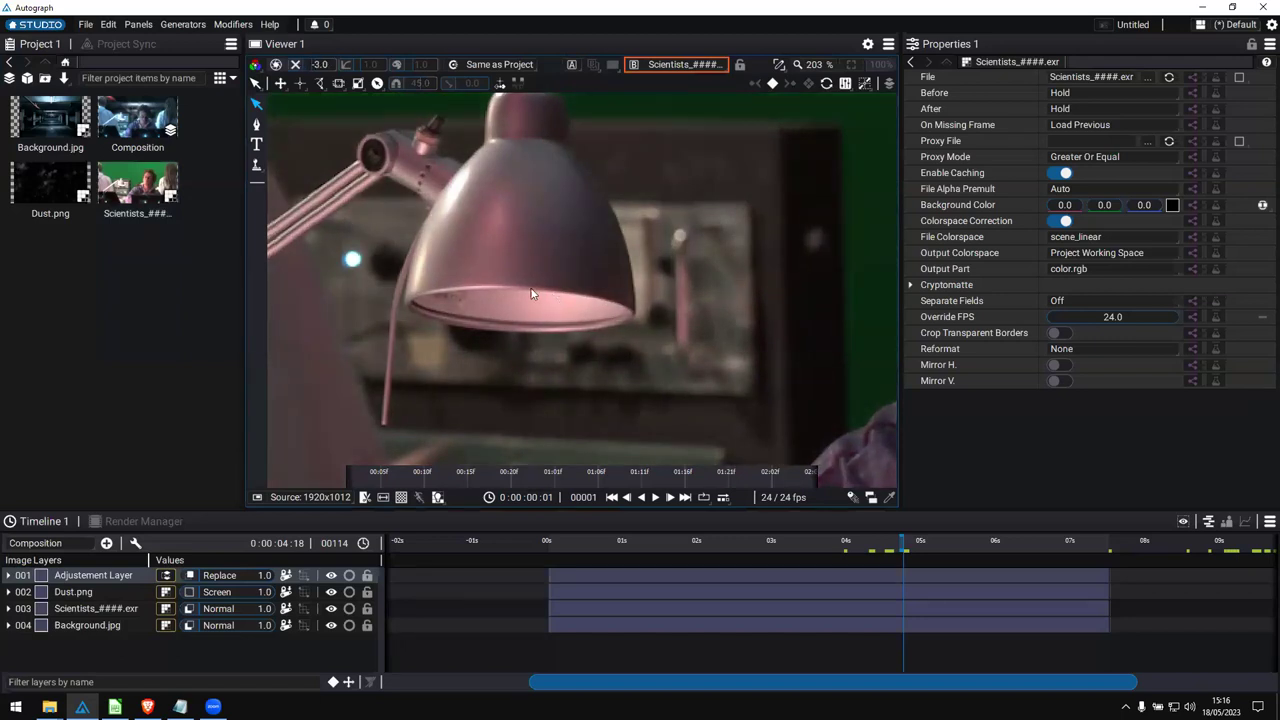
{"action": "left_click", "coordinate": [273, 64]}
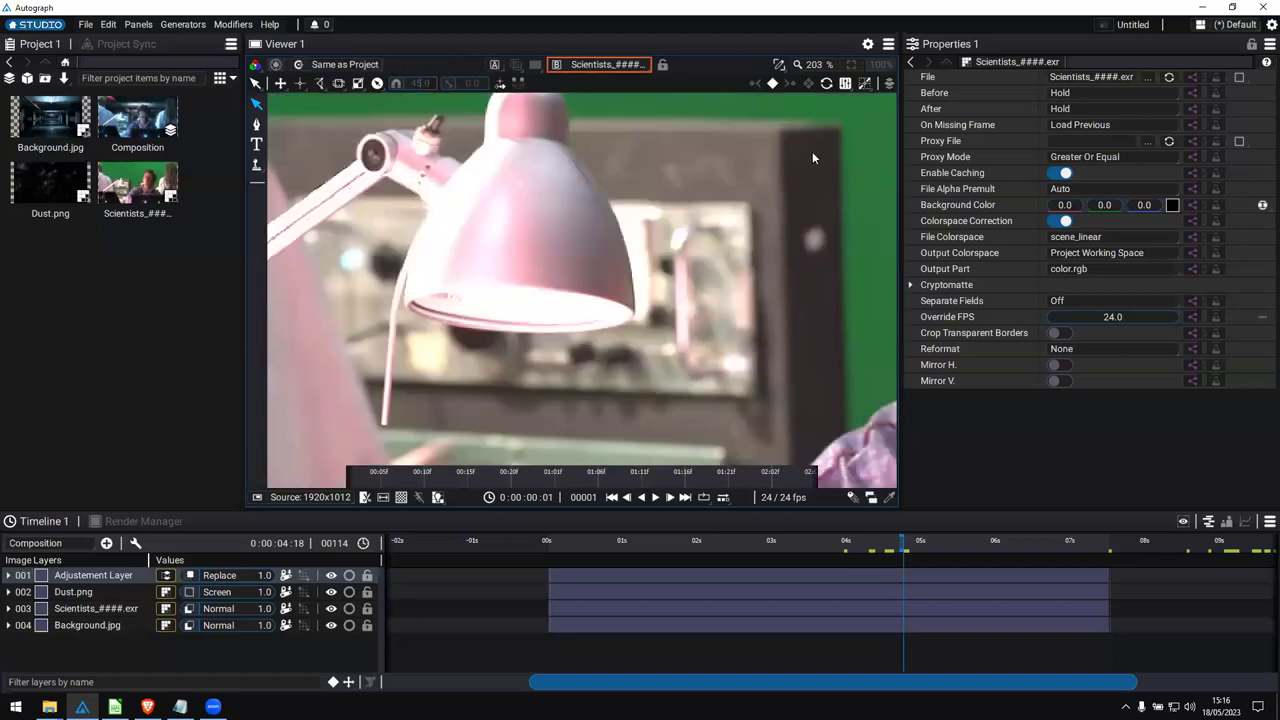
In the full composition, inspect the lamp pixels, fit the view, and select Scientists at frame 93.
{"action": "double_click", "coordinate": [120, 124]}
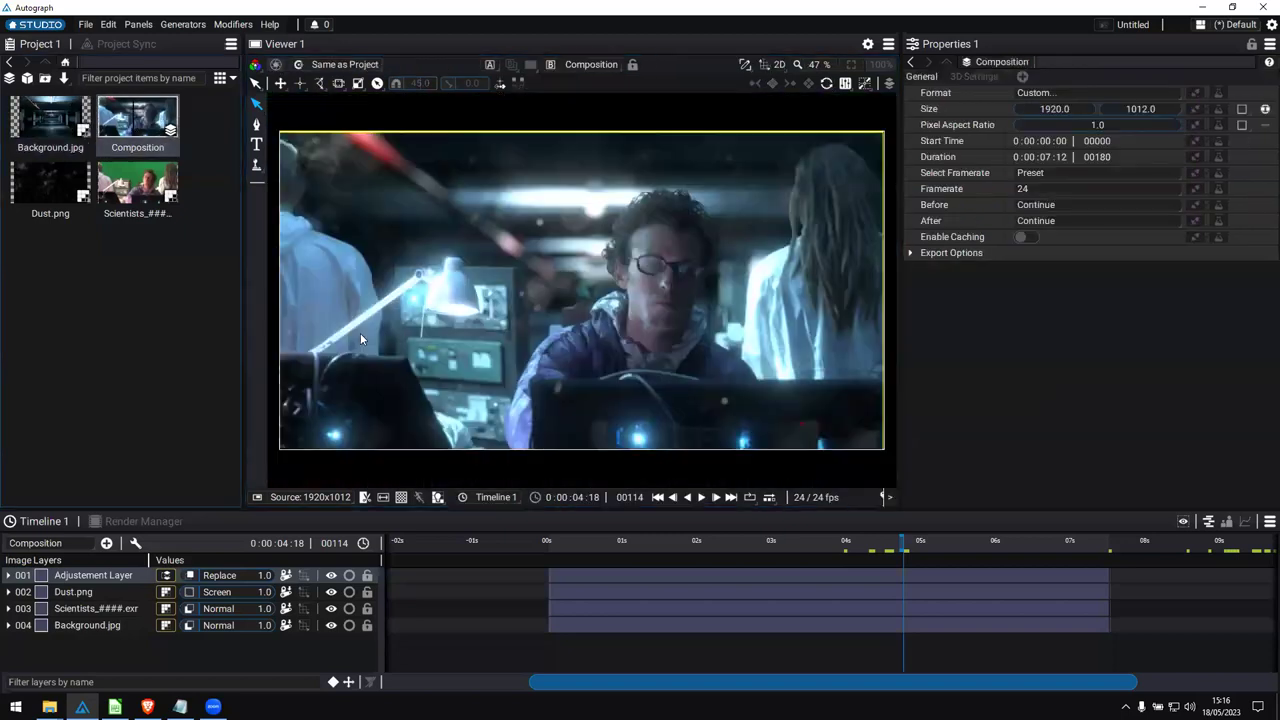
{"action": "left_click_drag", "start_coordinate": [898, 338], "coordinate": [1013, 340]}
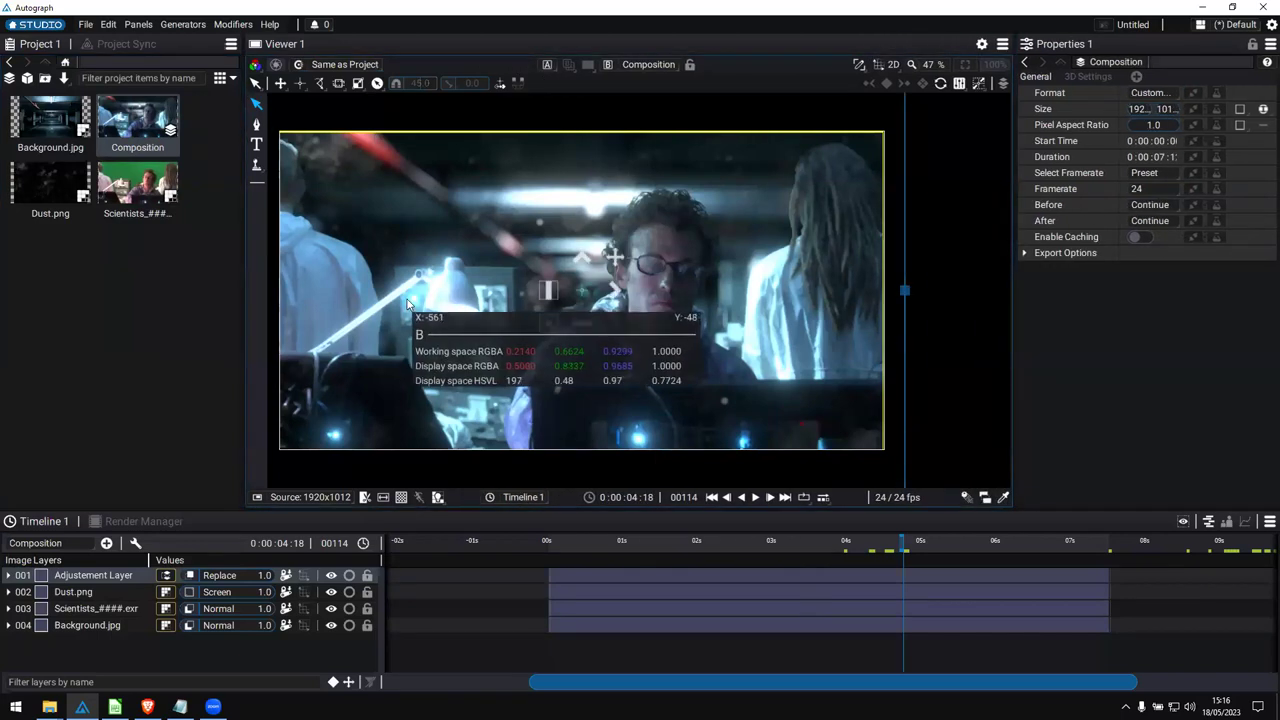
{"action": "scroll", "coordinate": [408, 303], "scroll_direction": "up", "scroll_amount": 5}
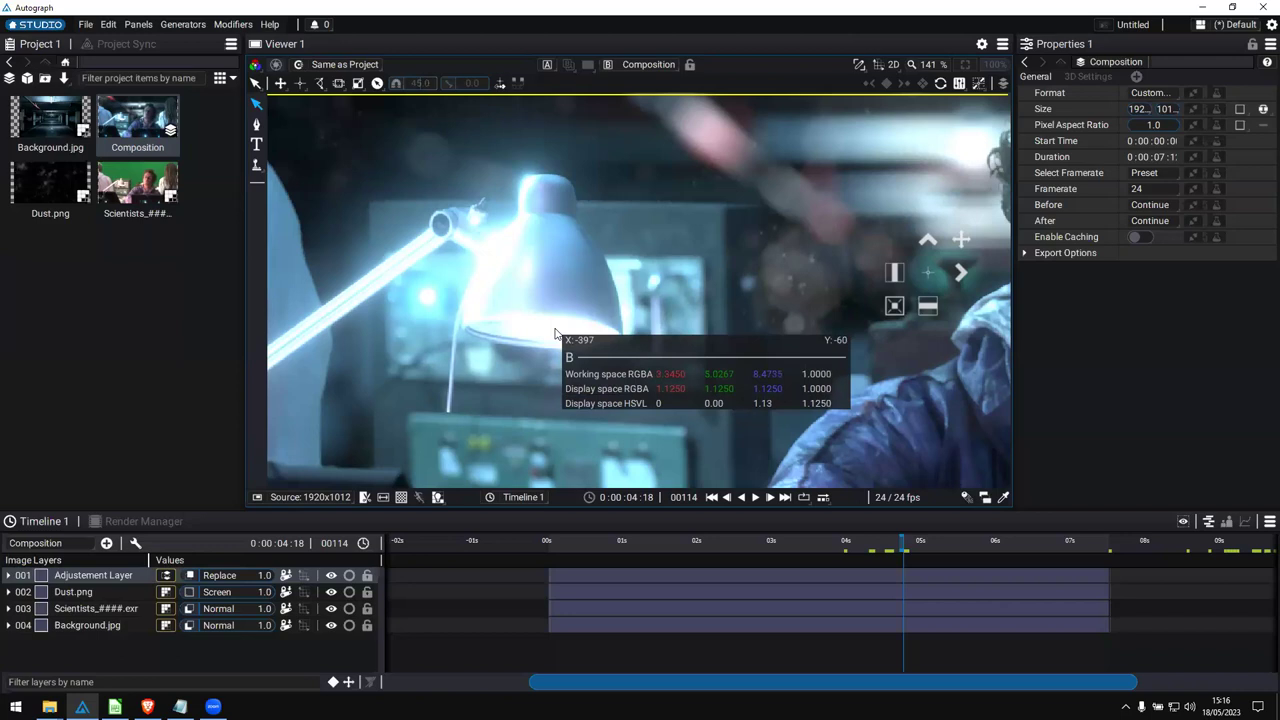
{"action": "left_click", "coordinate": [965, 64]}
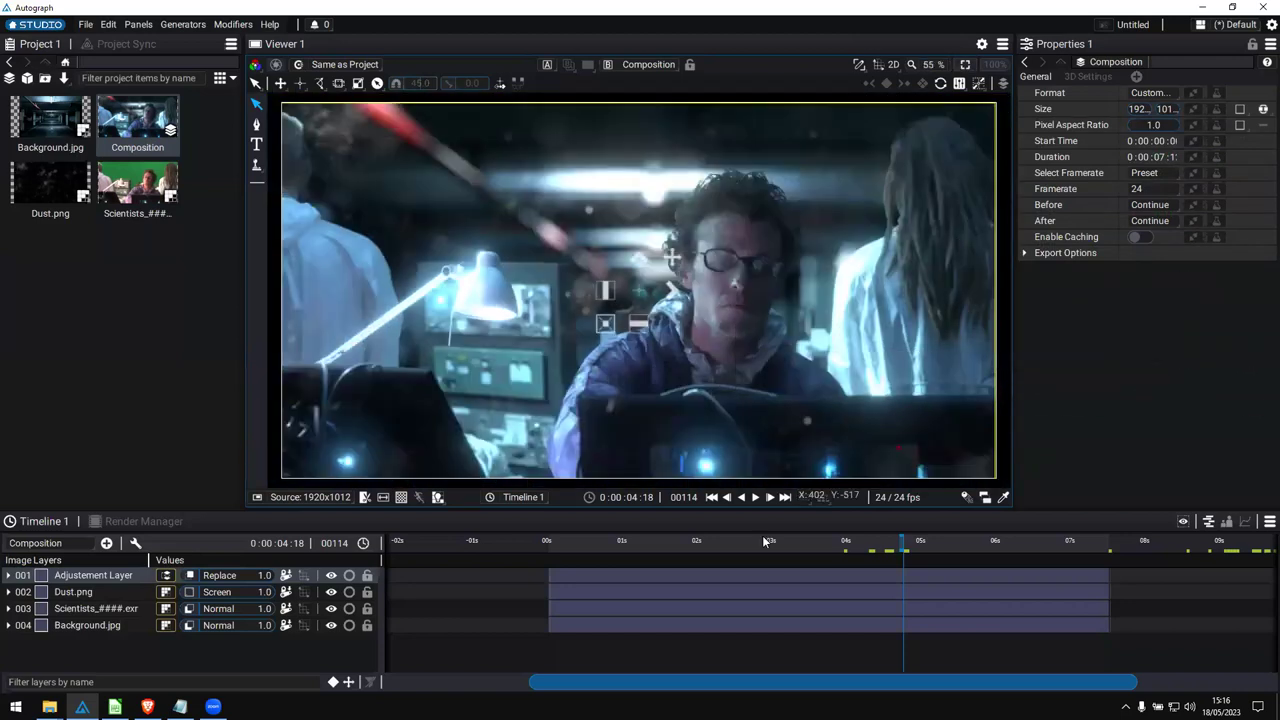
{"action": "left_click", "coordinate": [837, 541]}
{"action": "left_click", "coordinate": [60, 608]}
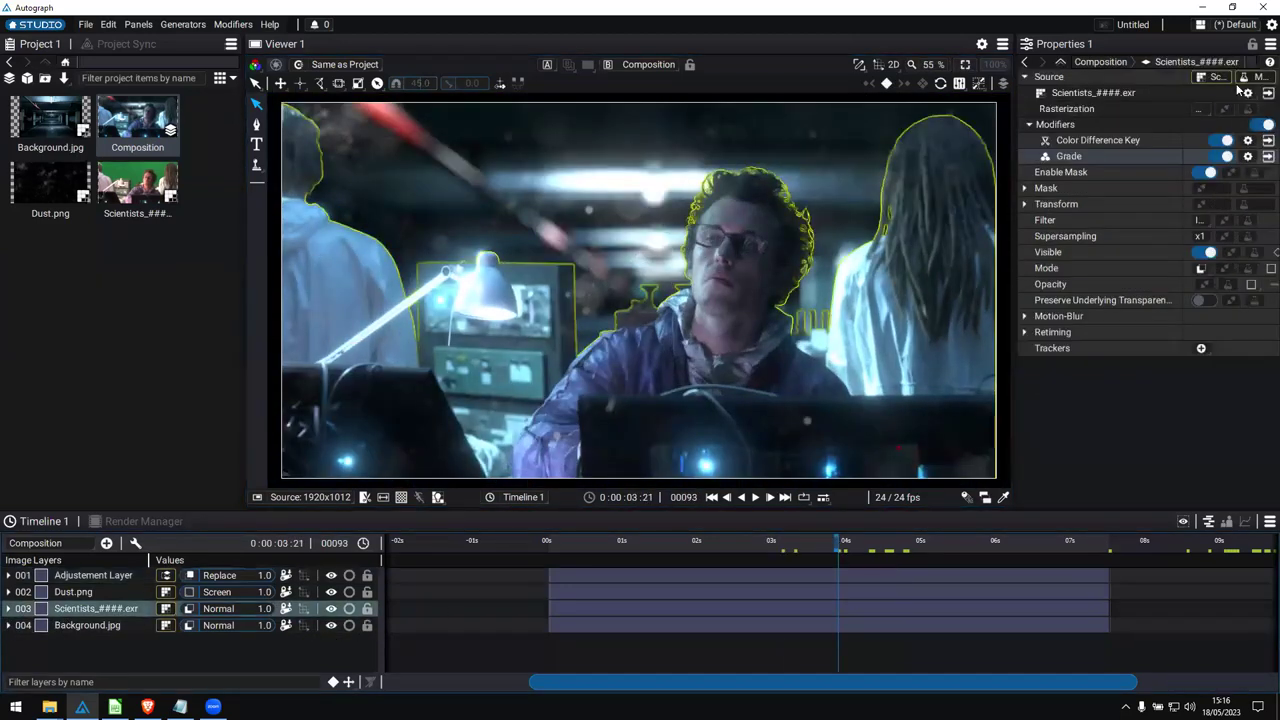
Search 'lig' in the modifiers list and add Light-Wrap to the Scientists layer.
{"action": "left_click_drag", "start_coordinate": [1016, 110], "coordinate": [930, 110]}
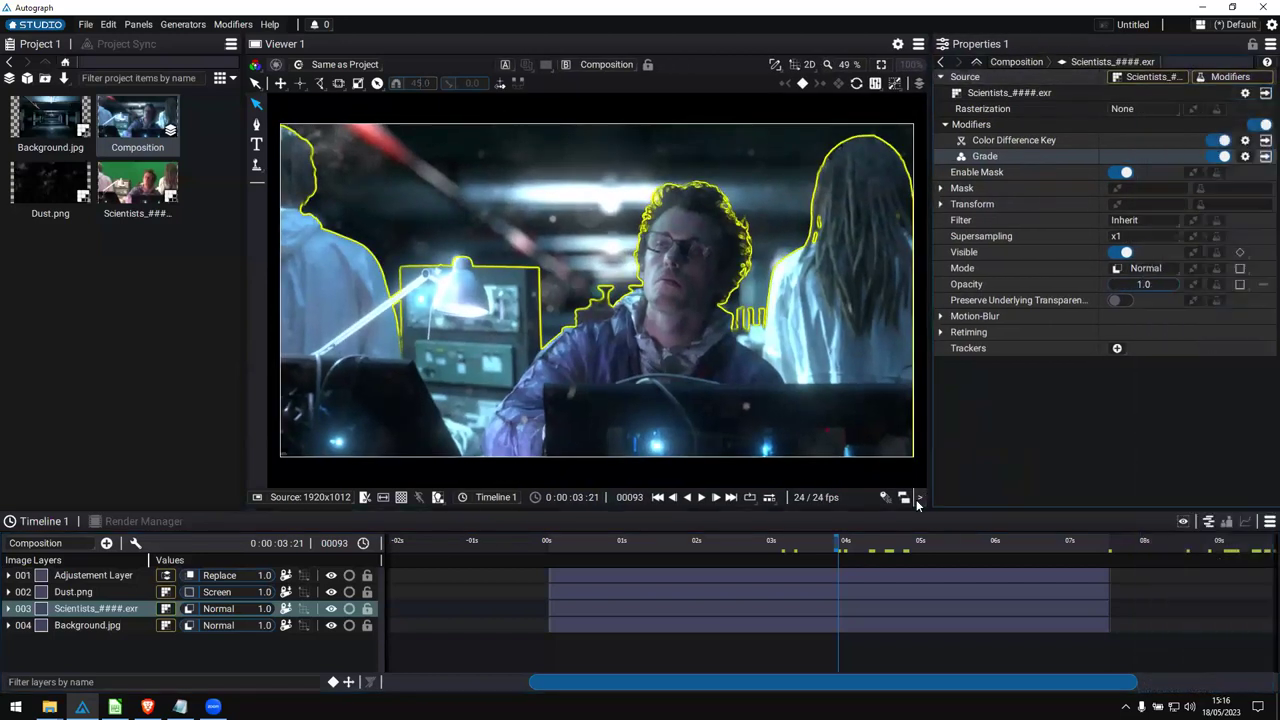
{"action": "left_click", "coordinate": [918, 500]}
{"action": "left_click", "coordinate": [1243, 79]}
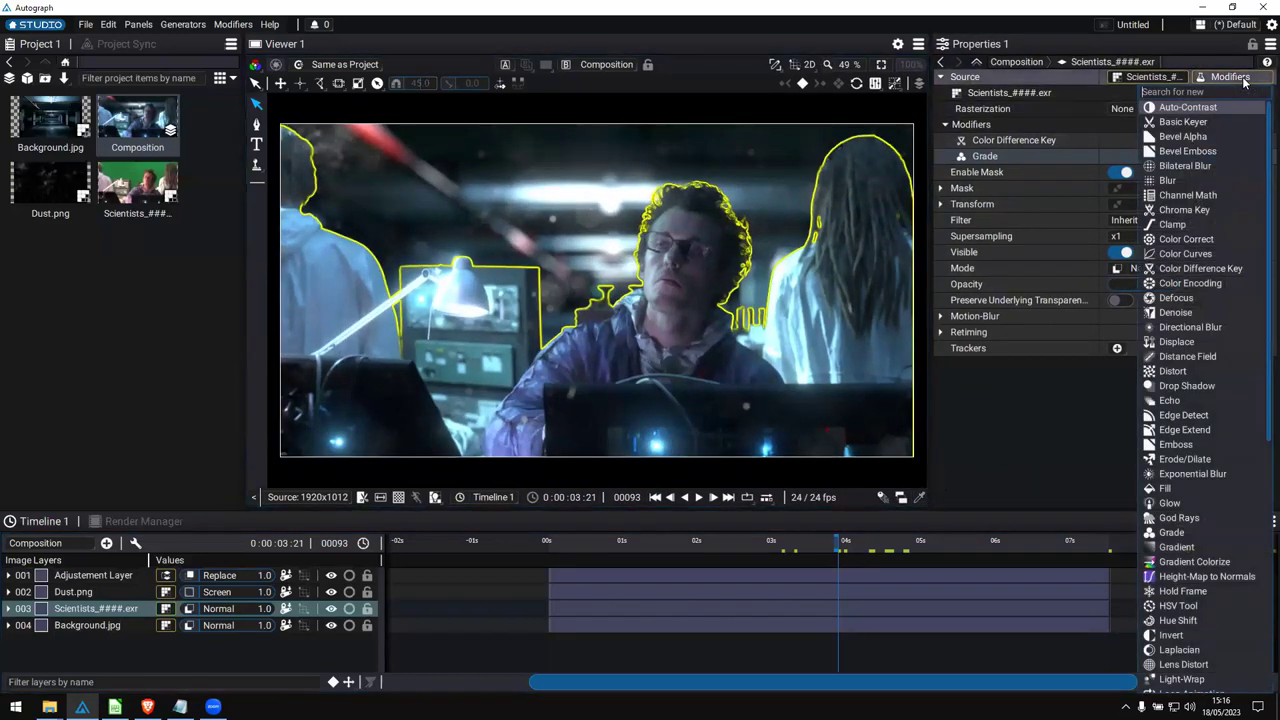
{"action": "type", "text": "lig"}
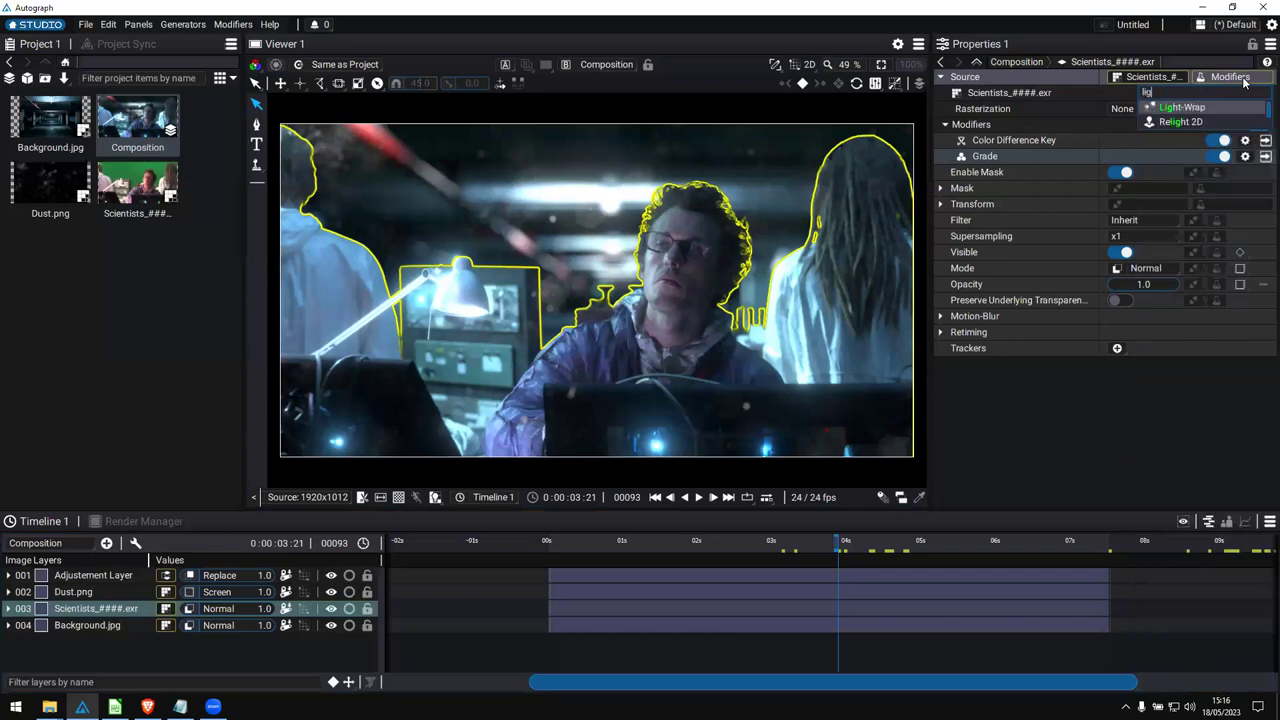
{"action": "left_click", "coordinate": [1182, 107]}
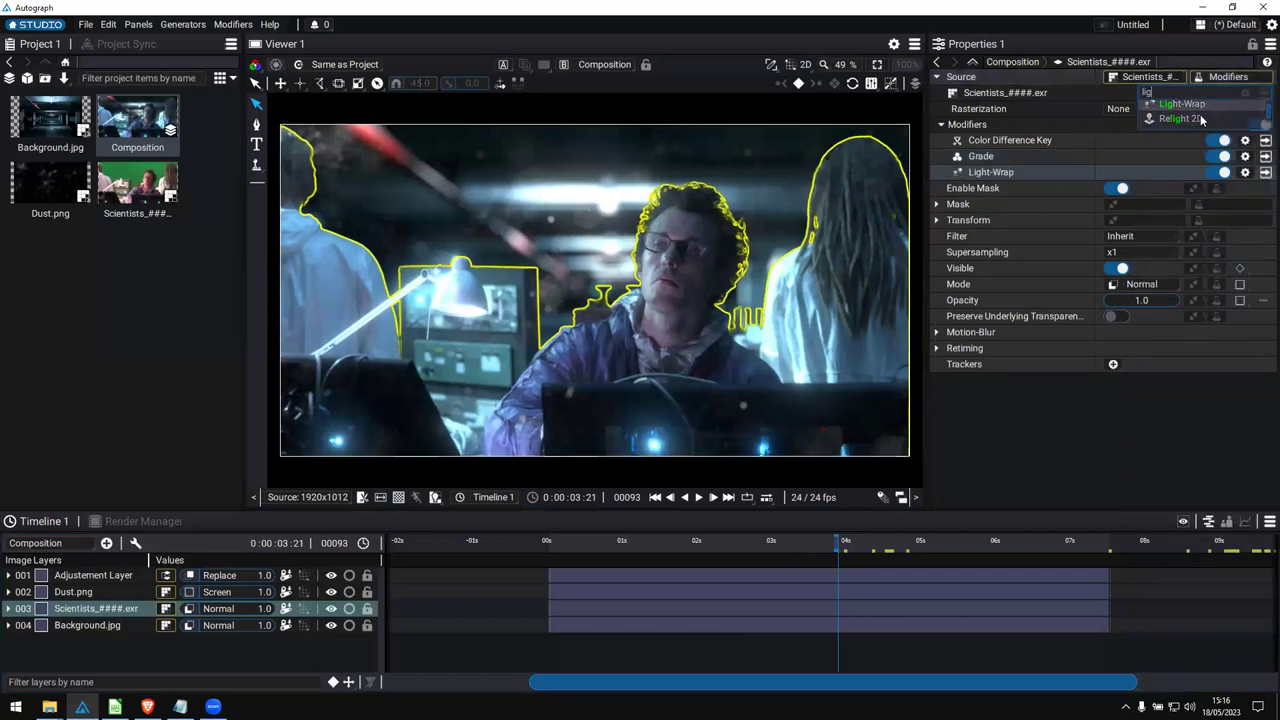
Toggle Light-Wrap off and on to compare the edges, fit the view, and enlarge the timeline.
{"action": "left_click", "coordinate": [746, 640]}
{"action": "scroll", "coordinate": [734, 223], "scroll_direction": "up", "scroll_amount": 8}
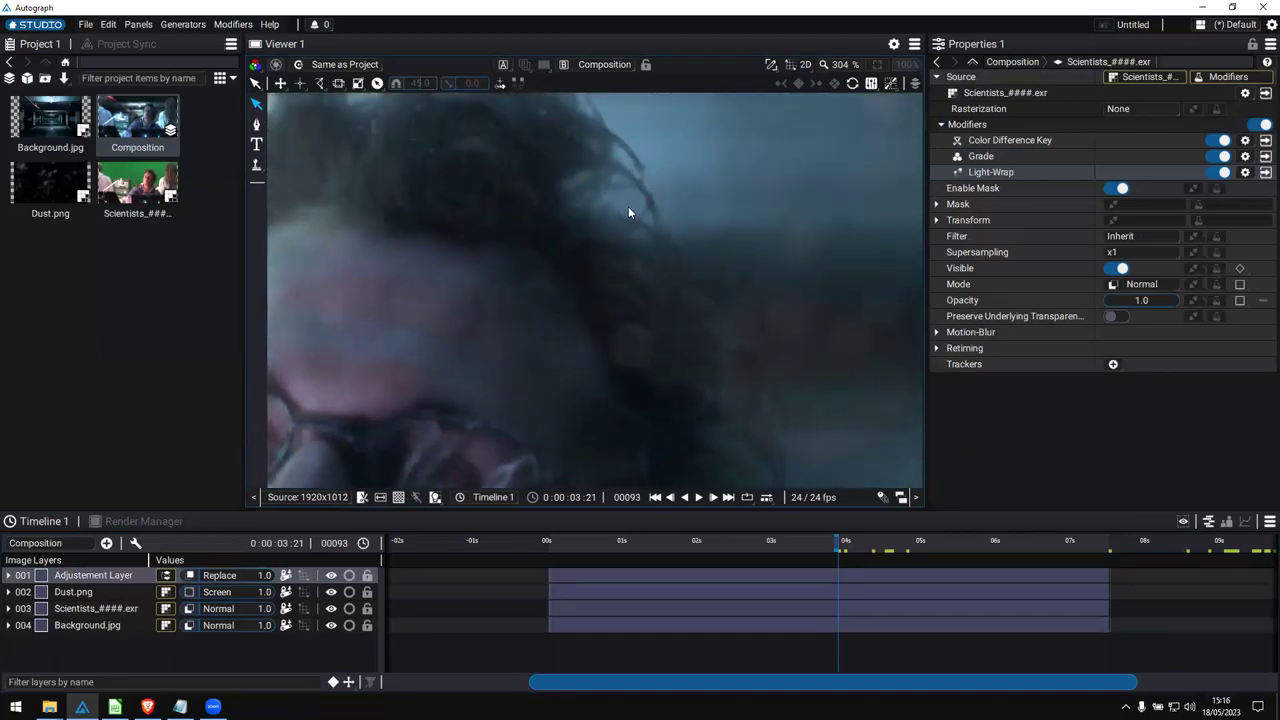
{"action": "left_click", "coordinate": [1220, 173]}
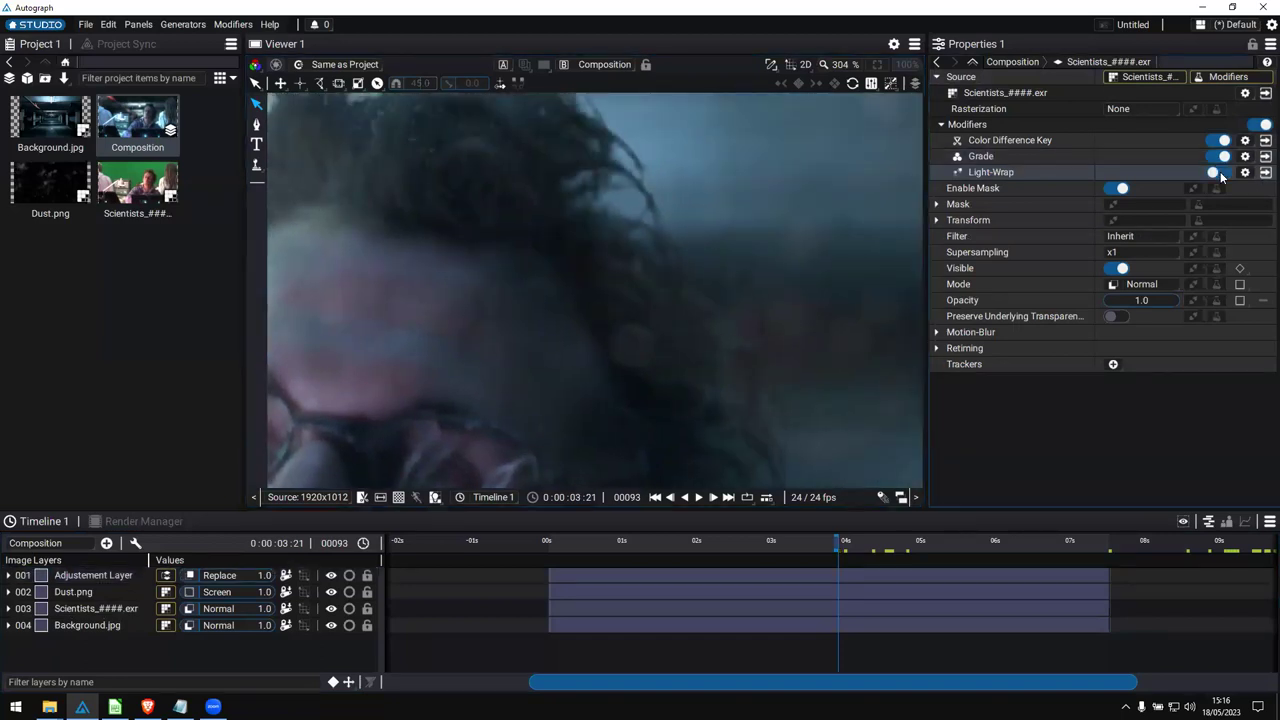
{"action": "left_click", "coordinate": [1219, 173]}
{"action": "scroll", "coordinate": [577, 327], "scroll_direction": "down", "scroll_amount": 5}
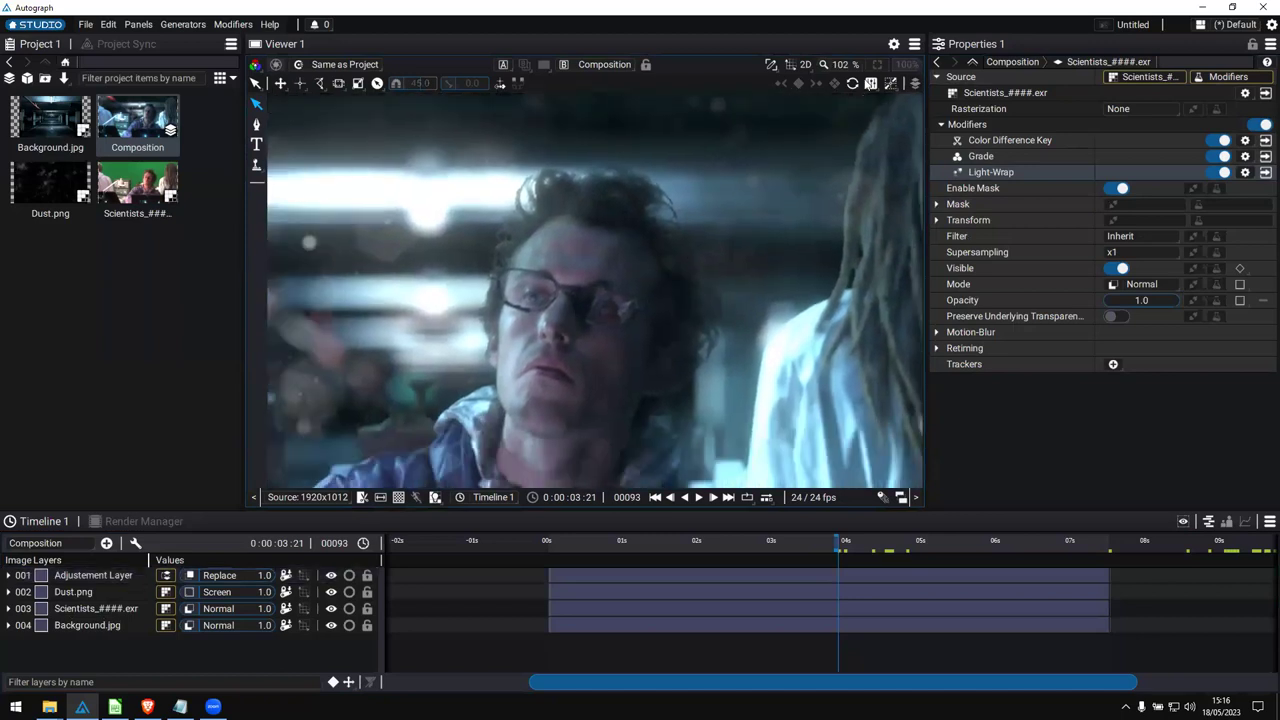
{"action": "left_click", "coordinate": [877, 64]}
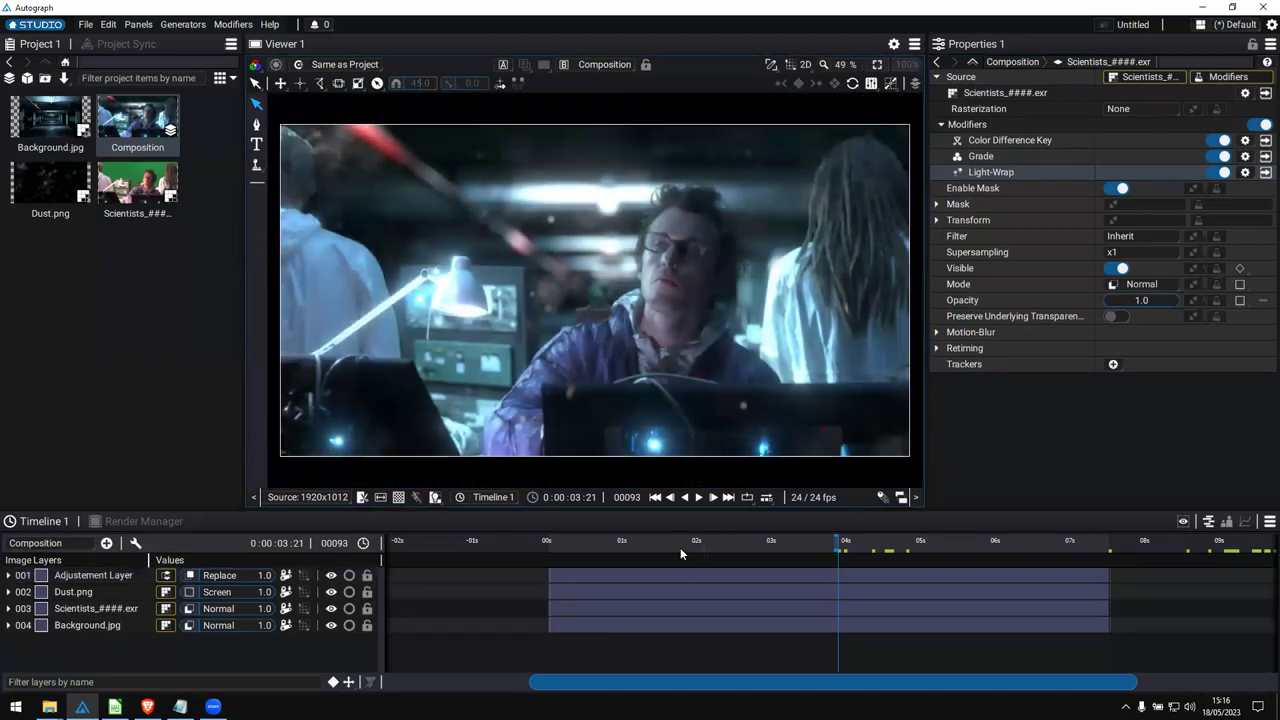
{"action": "left_click_drag", "start_coordinate": [716, 507], "coordinate": [746, 557]}
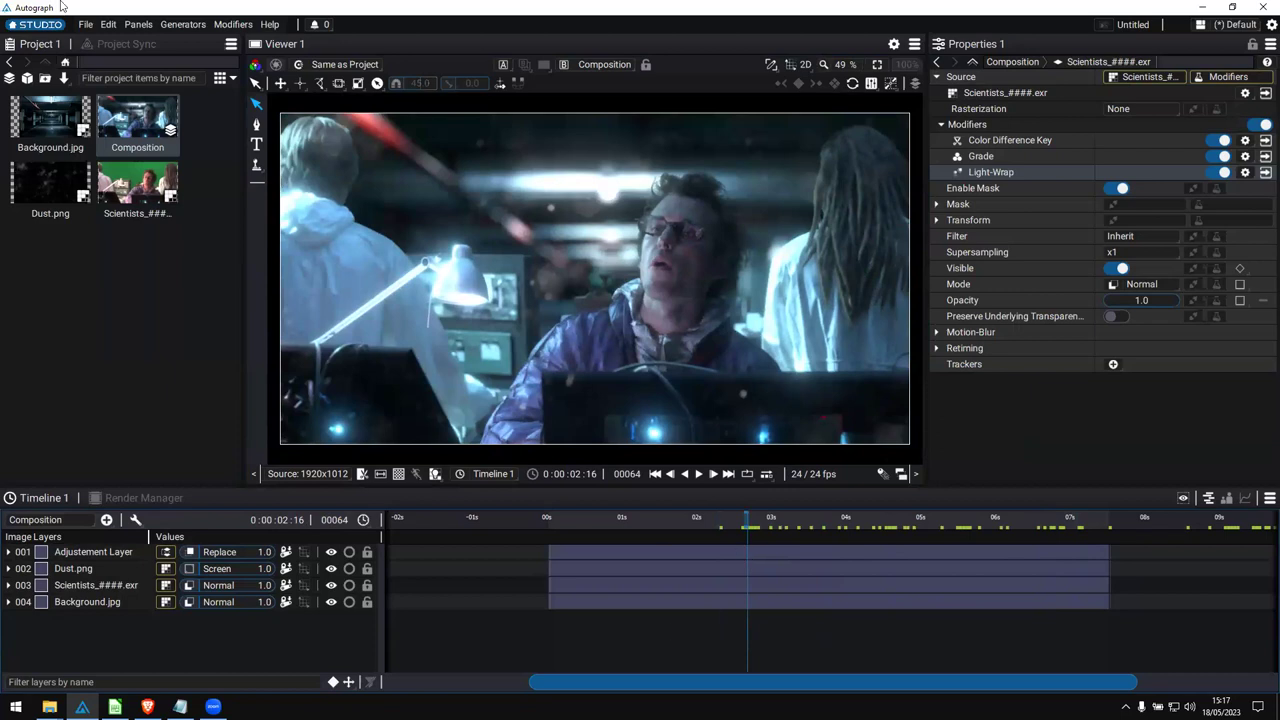
Close the current project, discarding its unsaved changes.
{"action": "left_click", "coordinate": [86, 24]}
{"action": "left_click", "coordinate": [169, 243]}
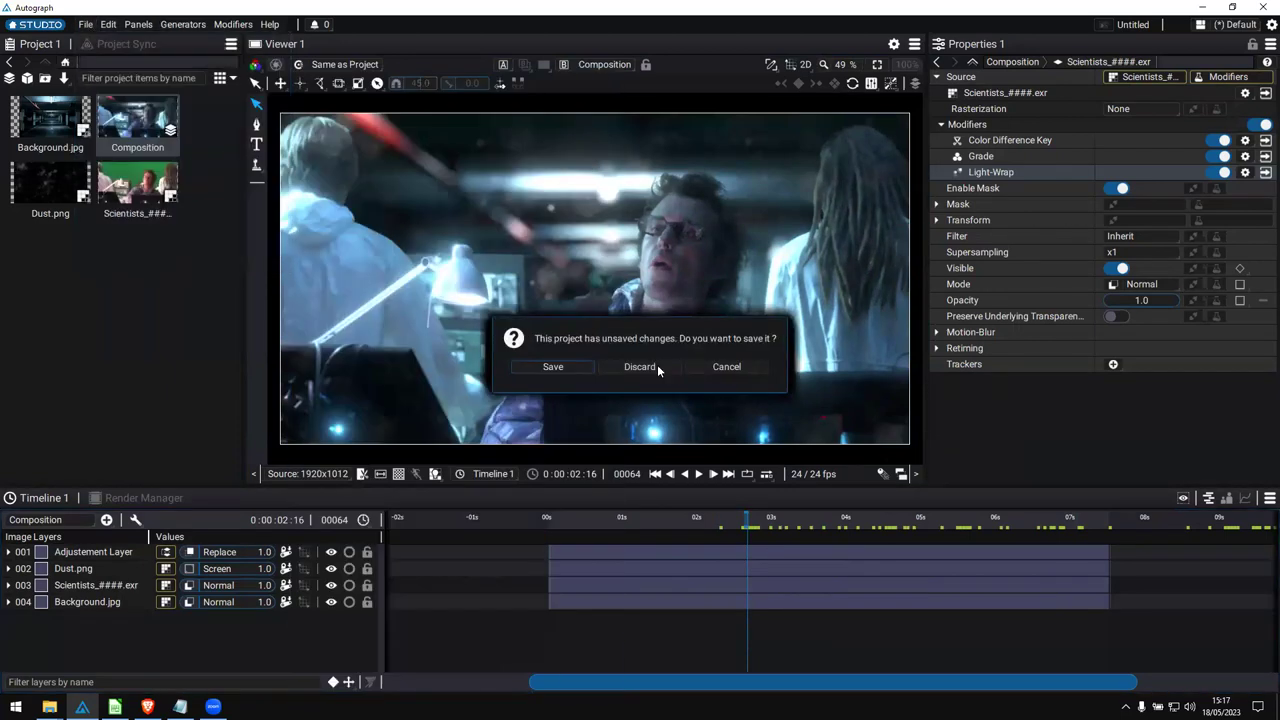
{"action": "left_click", "coordinate": [640, 367]}
Import Autograph_Headphone.usd from the Headphone folder into the Project panel.
{"action": "key", "text": "alt+Tab"}
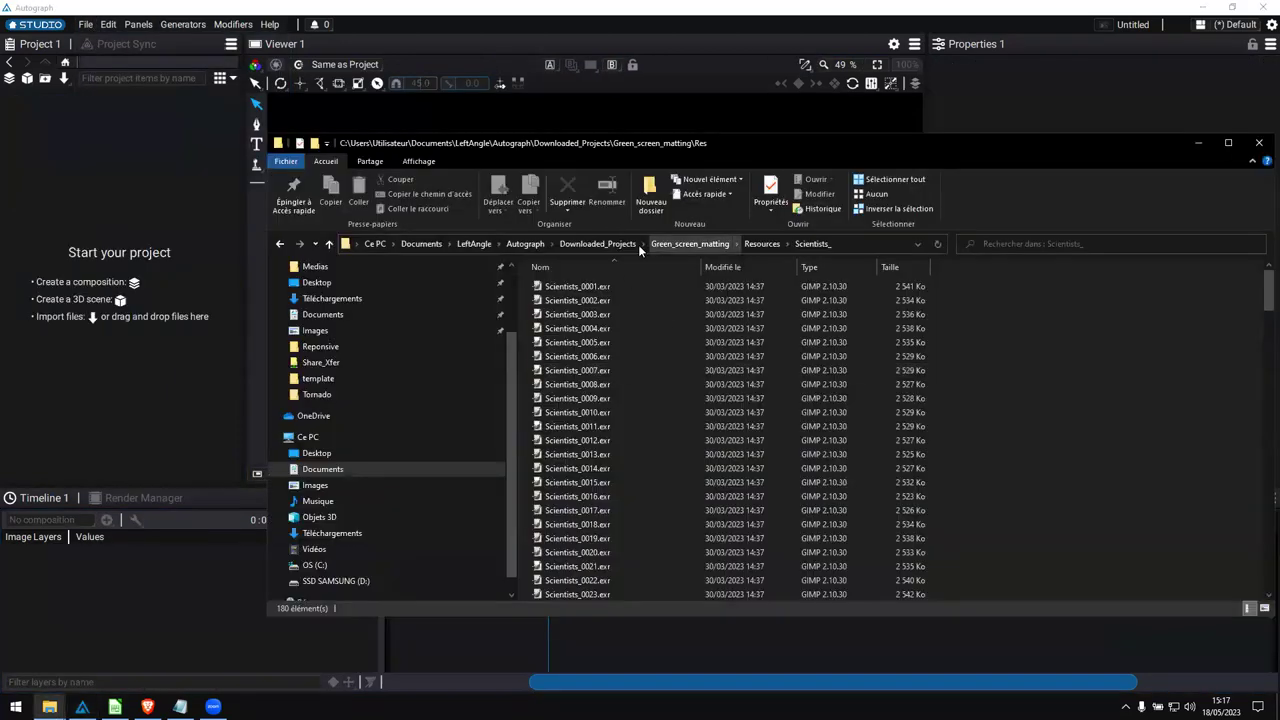
{"action": "double_click", "coordinate": [279, 144]}
{"action": "key", "text": "alt+Tab"}
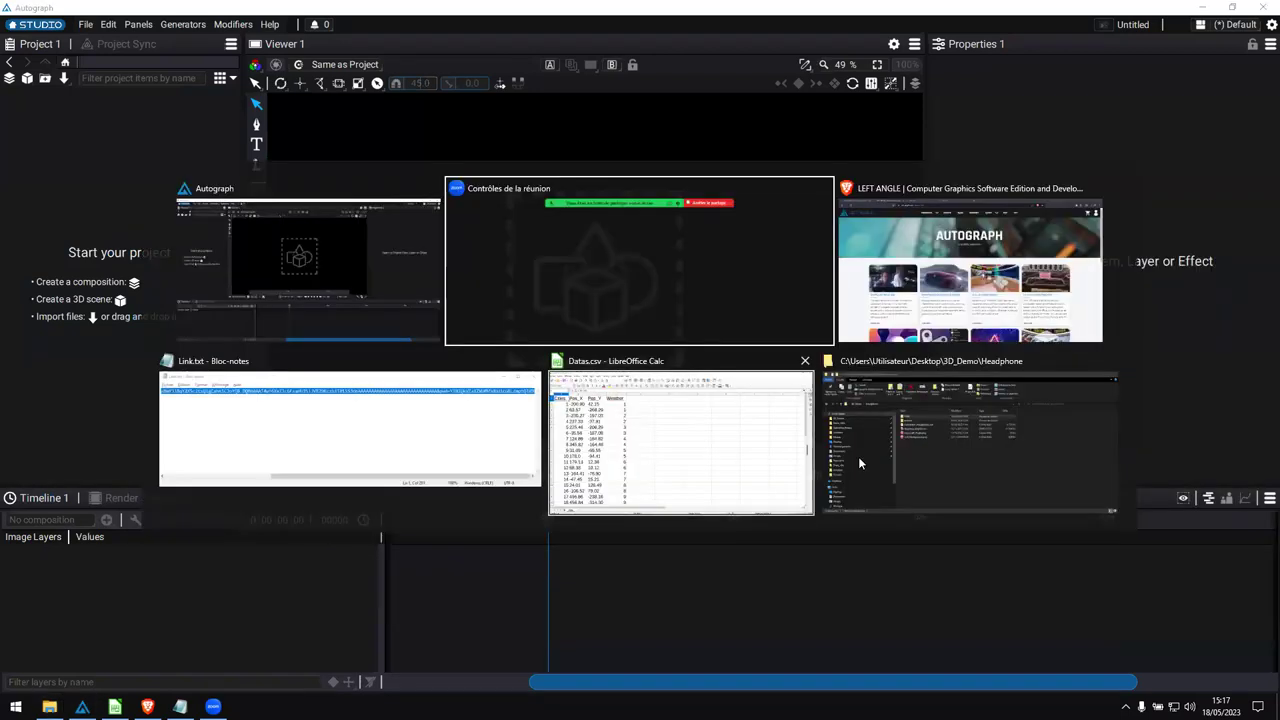
{"action": "left_click", "coordinate": [928, 464]}
{"action": "left_click_drag", "start_coordinate": [590, 314], "coordinate": [84, 178]}
{"action": "left_click", "coordinate": [55, 130]}
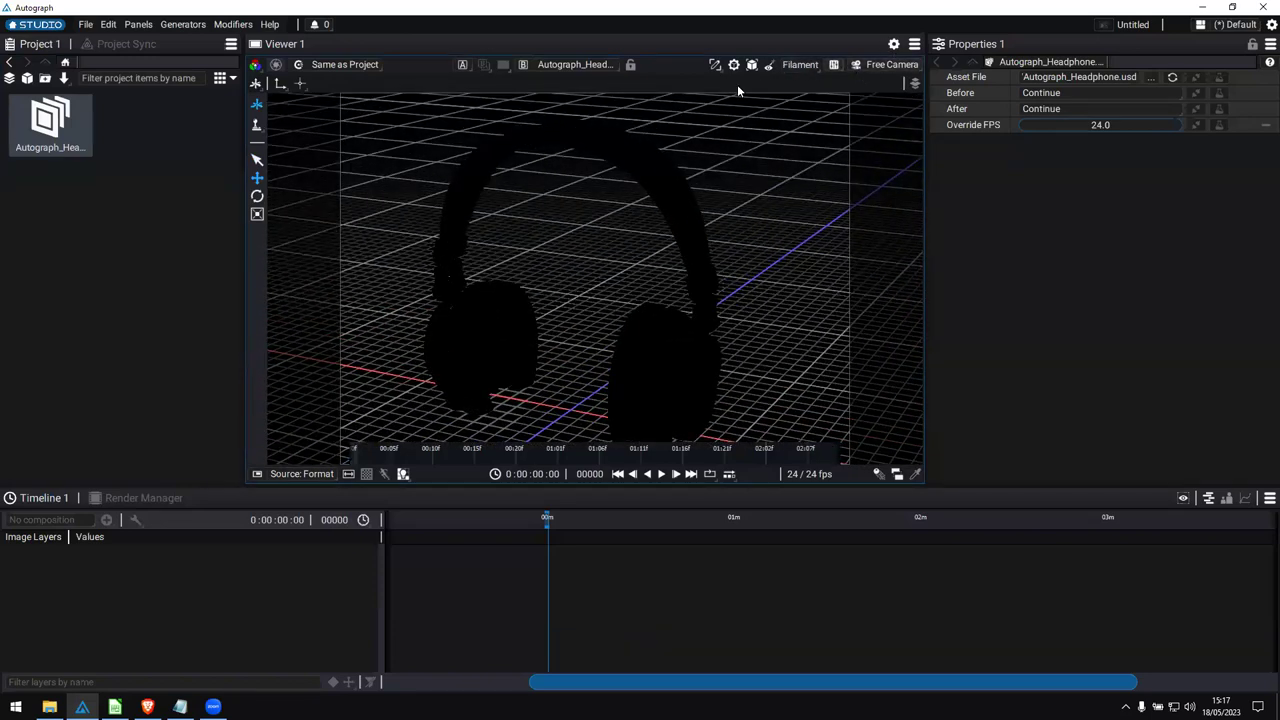
Preview the headphones on a checkerboard, then create a composition with Autograph_Headphone.usd.
{"action": "left_click_drag", "start_coordinate": [700, 198], "coordinate": [367, 468]}
{"action": "left_click", "coordinate": [366, 474]}
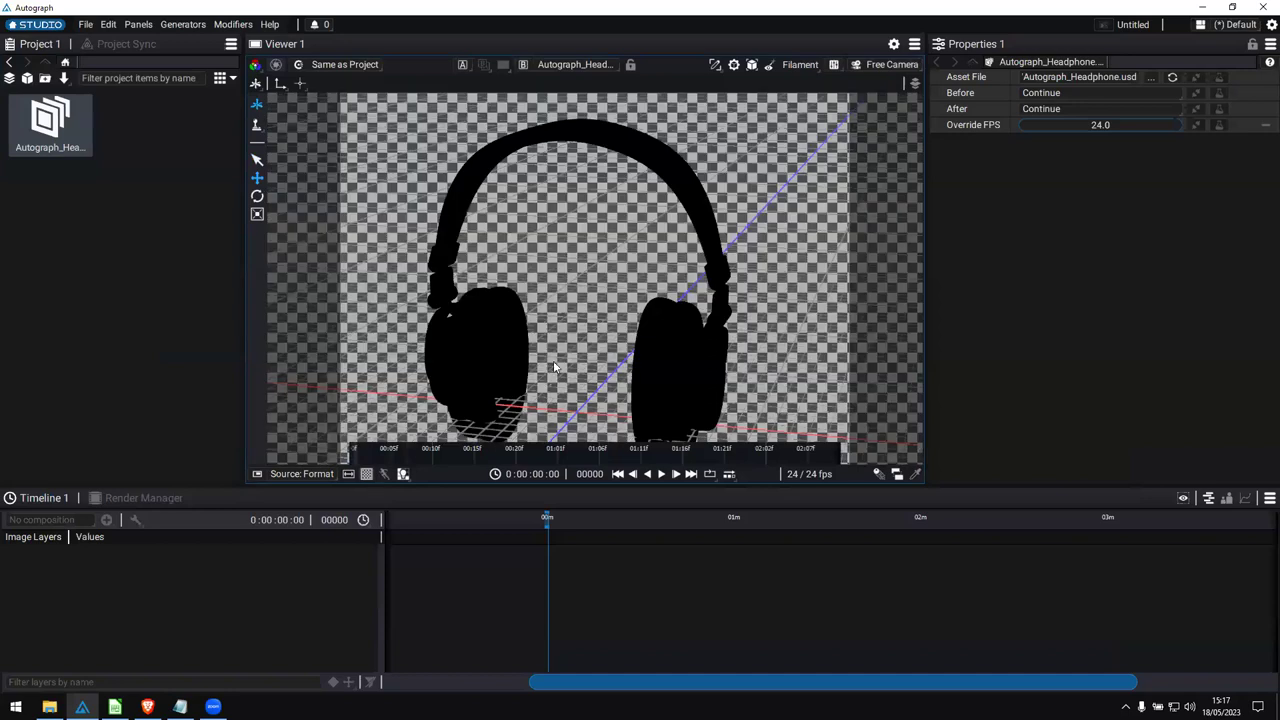
{"action": "left_click_drag", "start_coordinate": [578, 338], "coordinate": [852, 338]}
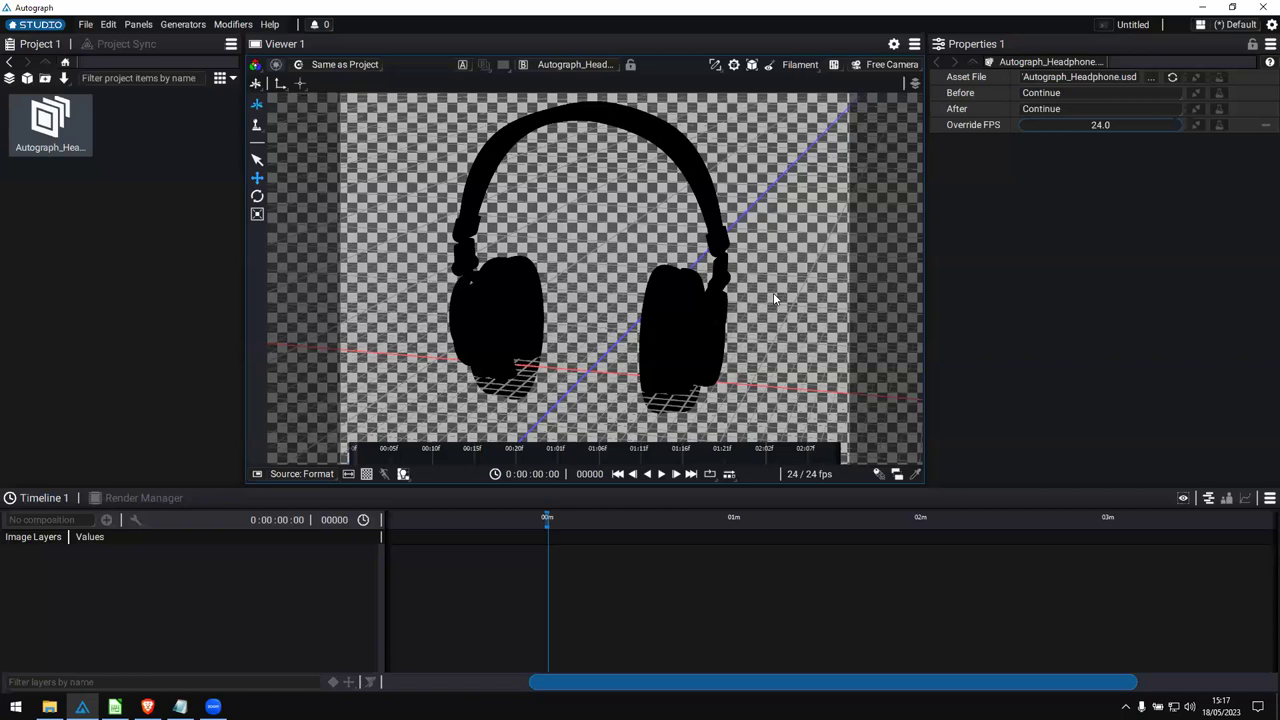
{"action": "left_click_drag", "start_coordinate": [614, 343], "coordinate": [561, 196]}
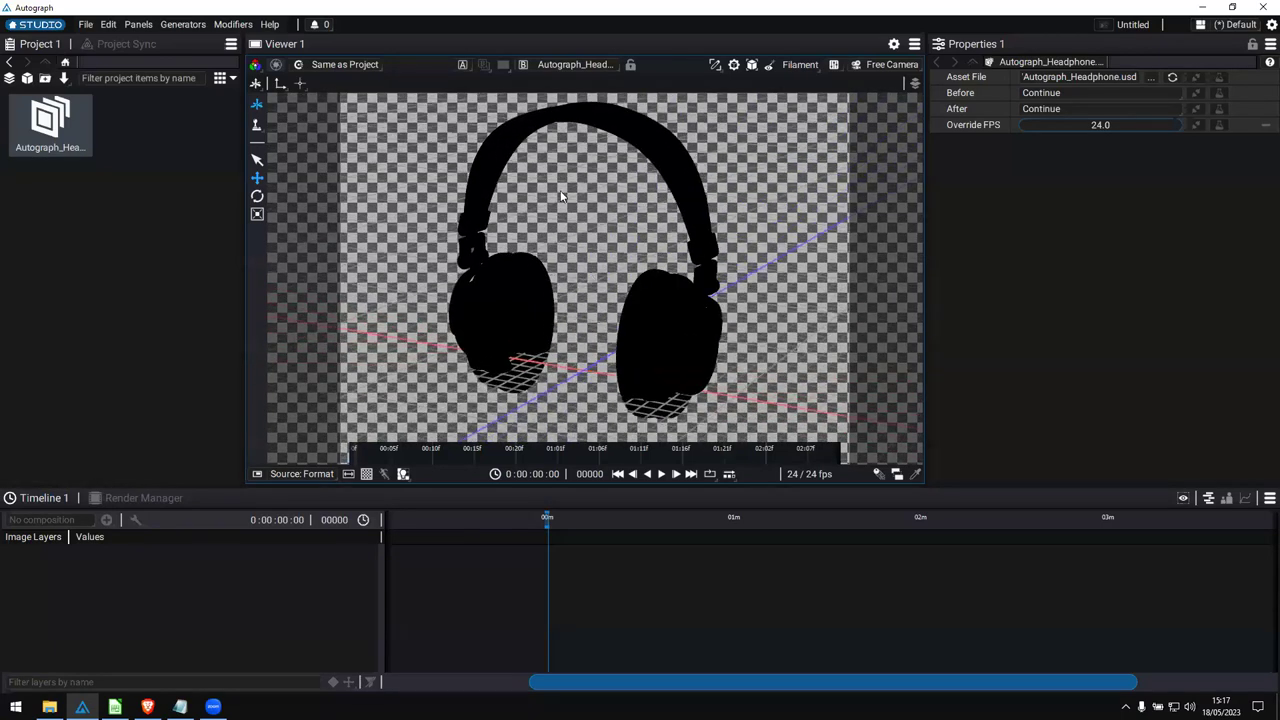
{"action": "left_click_drag", "start_coordinate": [579, 325], "coordinate": [593, 304]}
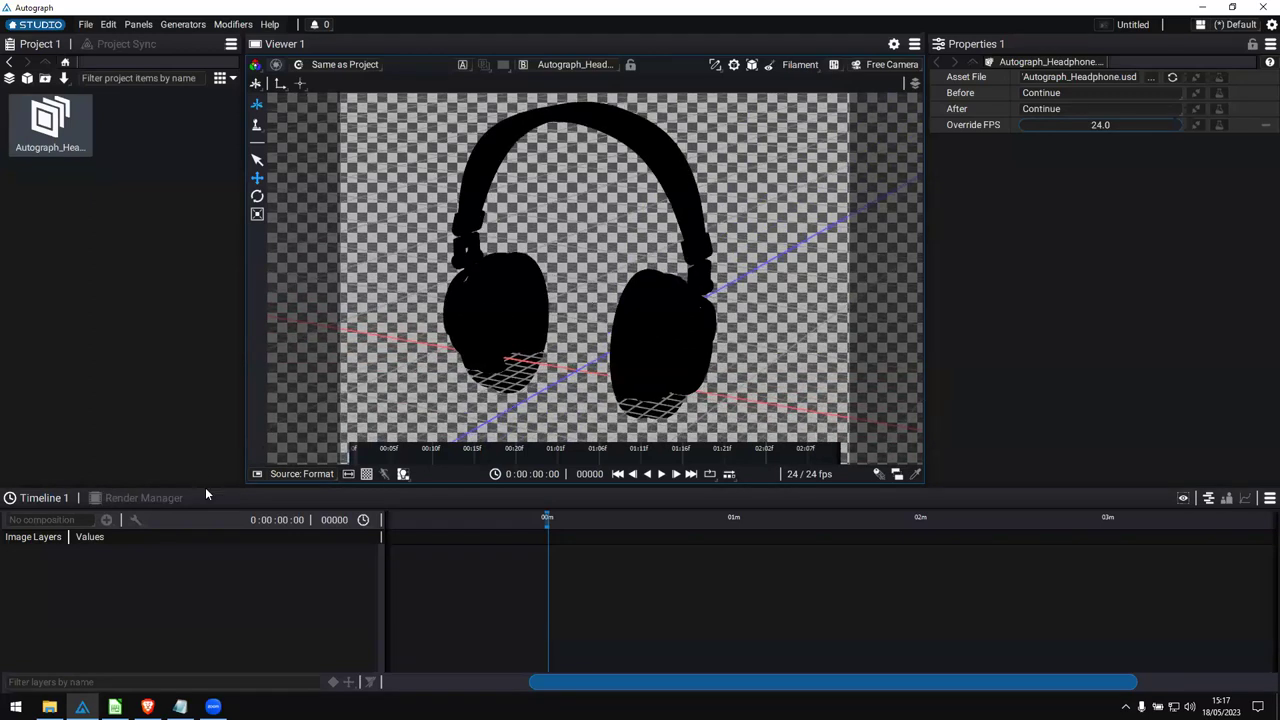
{"action": "left_click", "coordinate": [9, 78]}
{"action": "left_click_drag", "start_coordinate": [50, 122], "coordinate": [228, 611]}
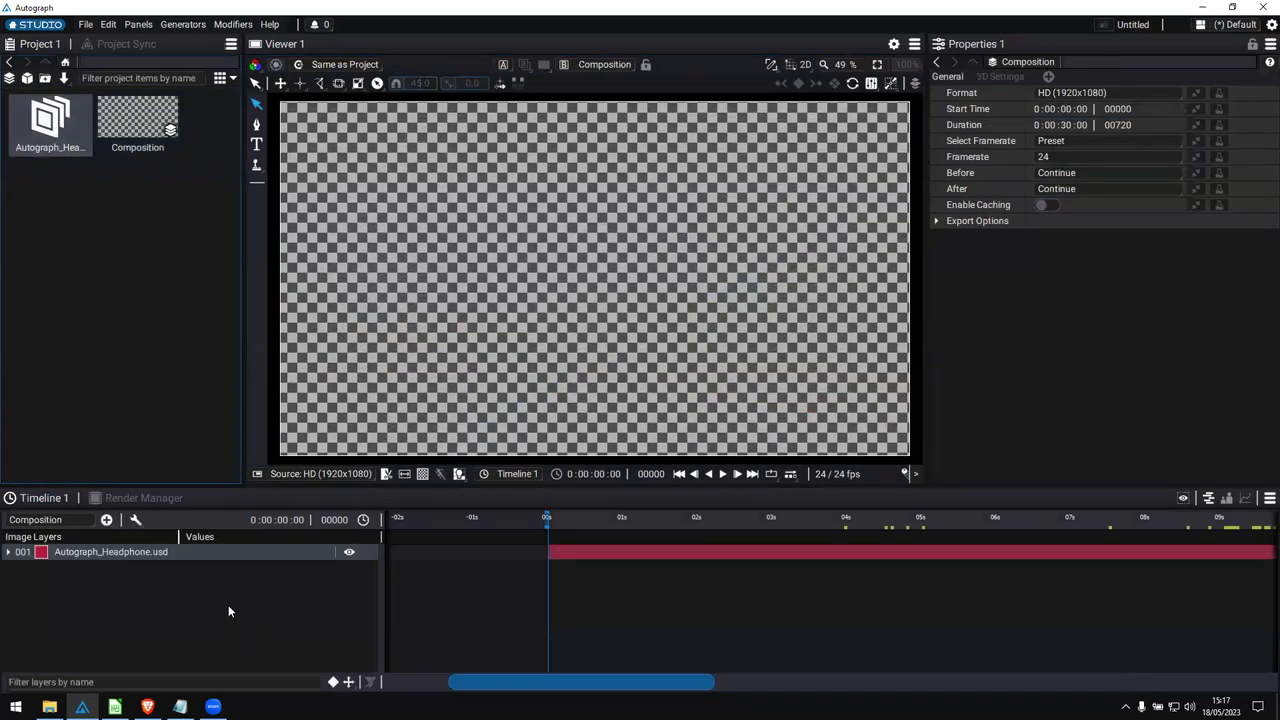
Move to frame 45 and switch the viewer from 2D to 3D.
{"action": "left_click", "coordinate": [688, 517]}
{"action": "left_click", "coordinate": [798, 64]}
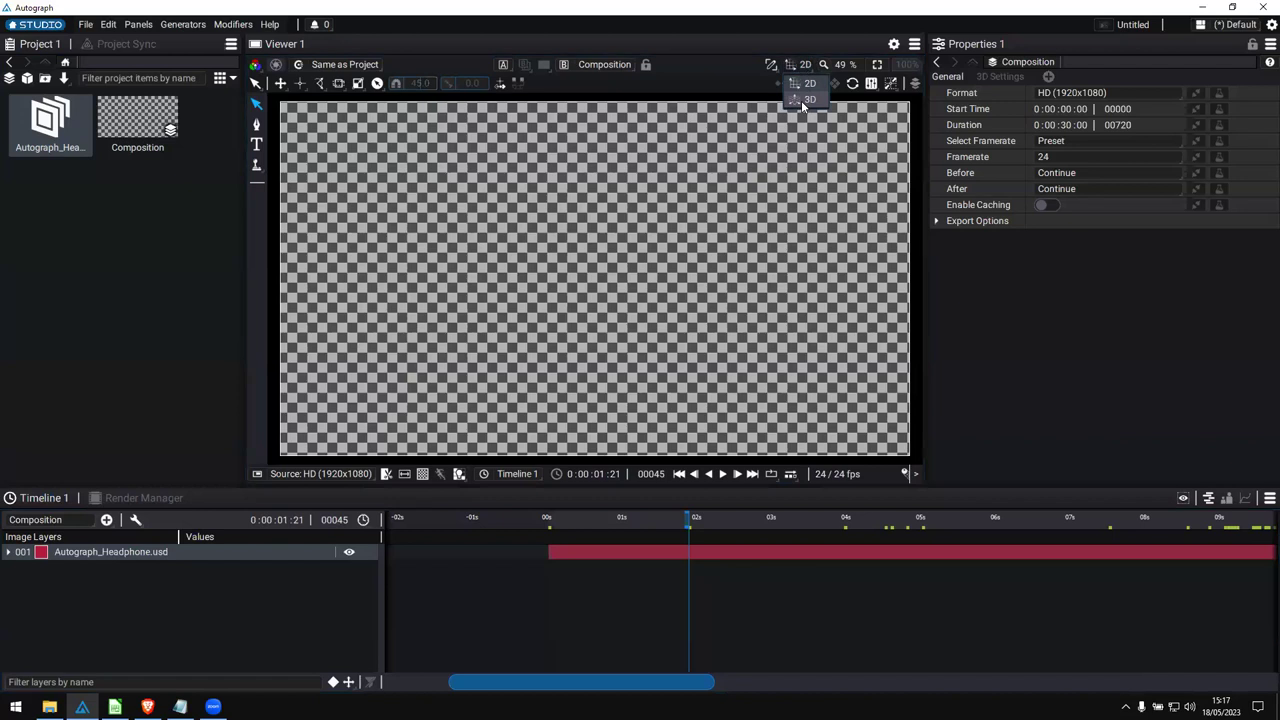
{"action": "left_click", "coordinate": [801, 100]}
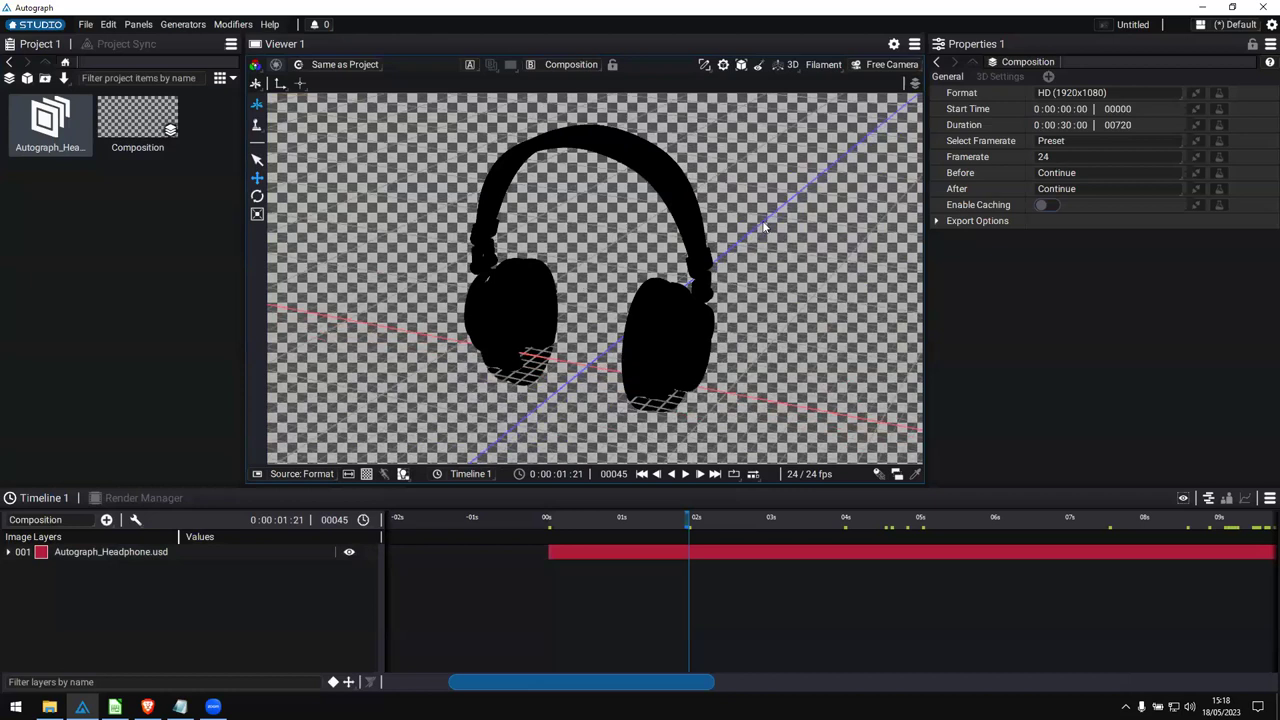
Create a Camera layer from the Free Camera view and show its properties.
{"action": "left_click", "coordinate": [890, 64]}
{"action": "left_click", "coordinate": [893, 108]}
{"action": "left_click", "coordinate": [86, 580]}
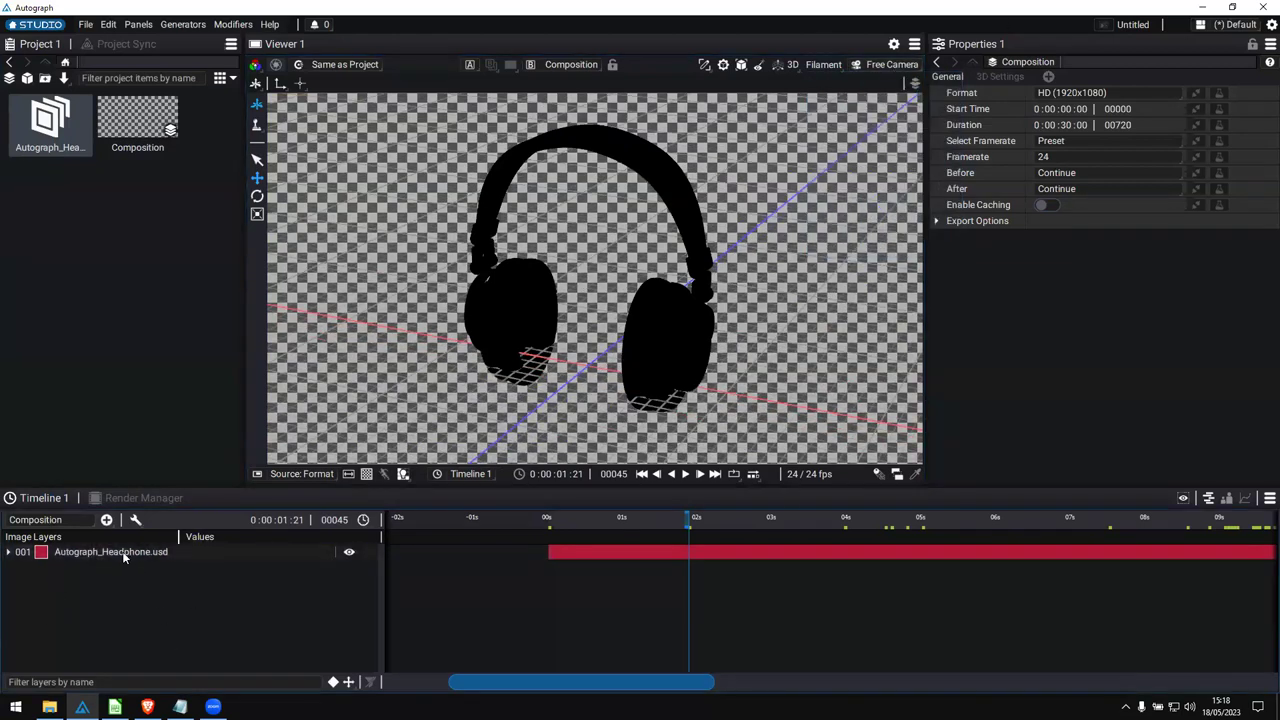
{"action": "left_click", "coordinate": [890, 64]}
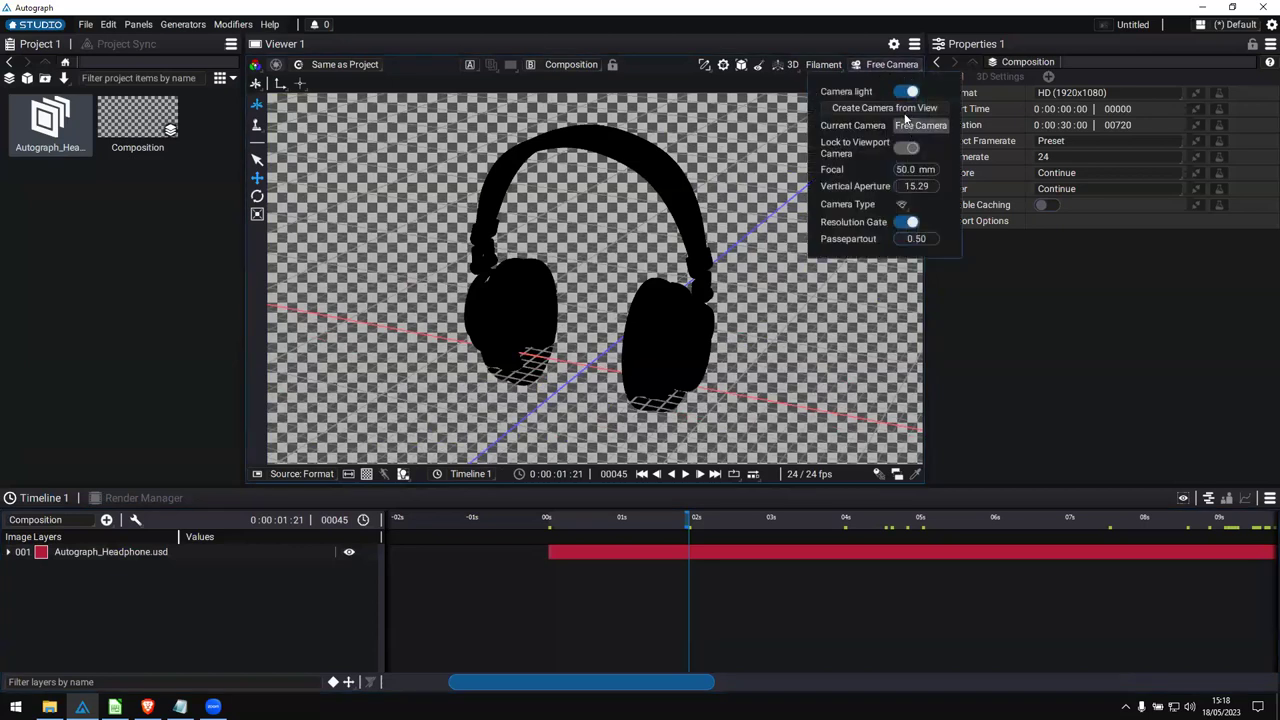
{"action": "left_click", "coordinate": [893, 108]}
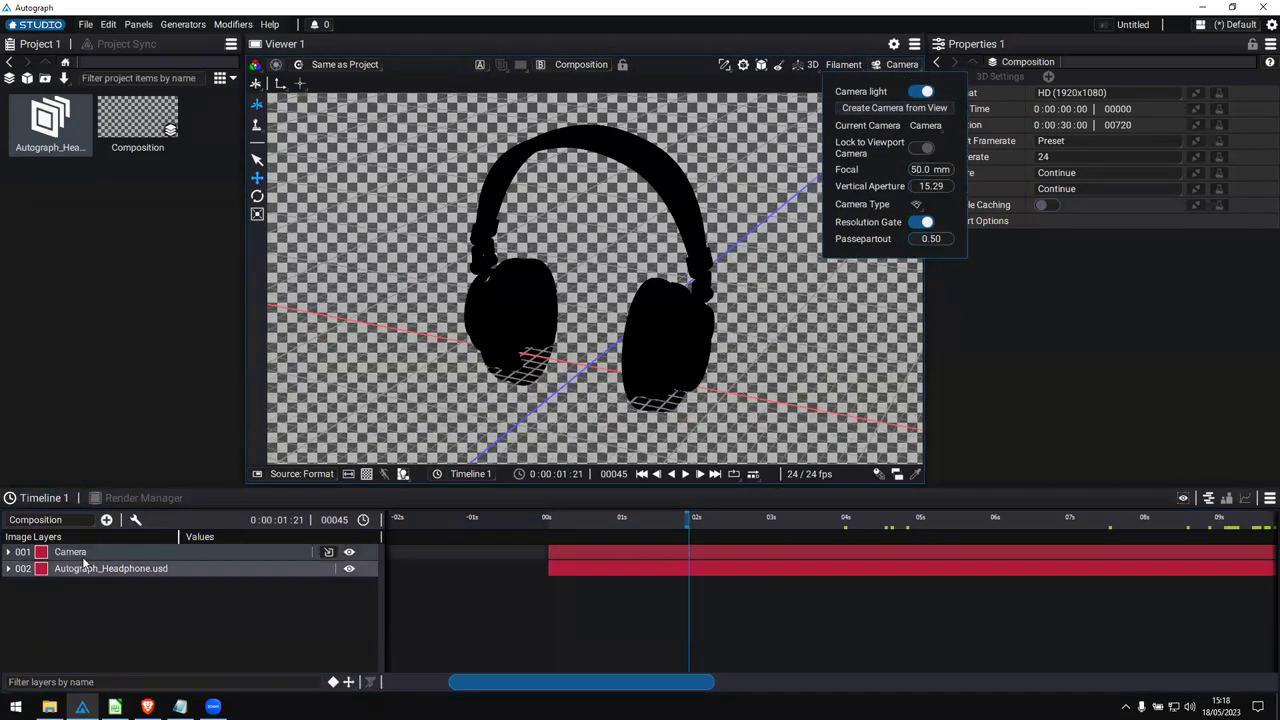
{"action": "left_click", "coordinate": [85, 554]}
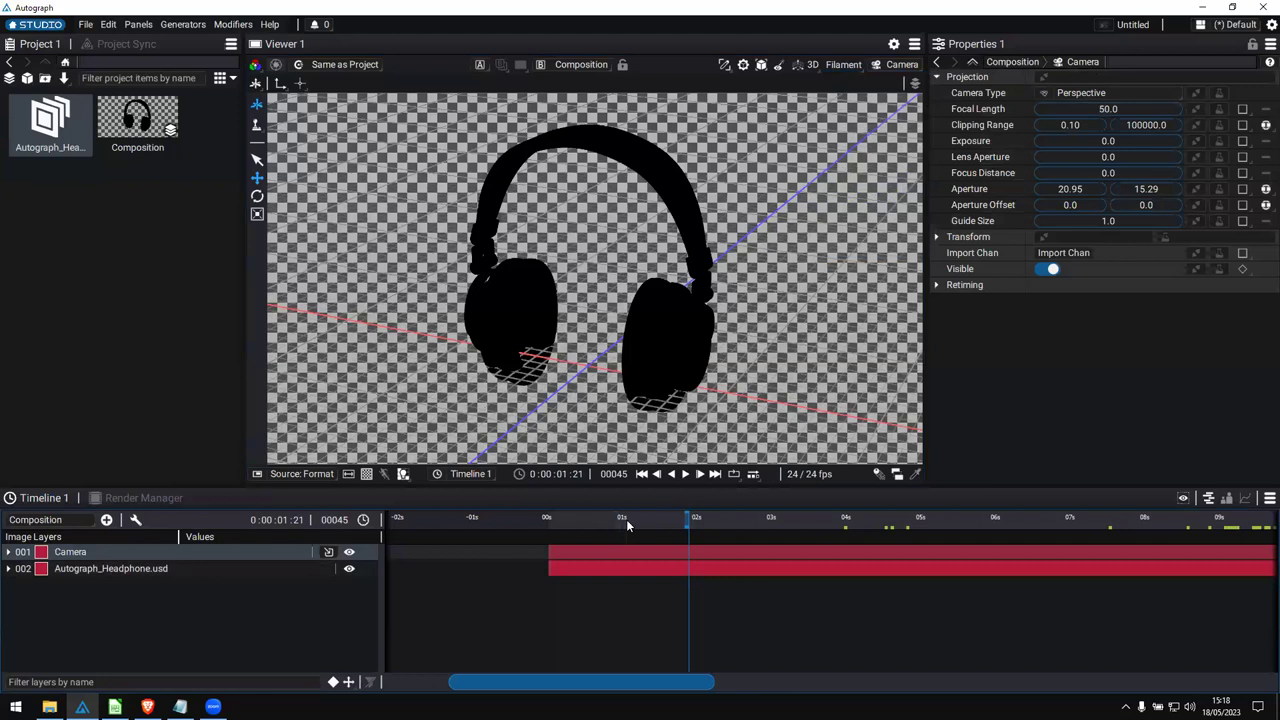
{"action": "left_click", "coordinate": [107, 520]}
Add a Light layer and set its Light Type to Dome Light.
{"action": "left_click", "coordinate": [154, 214]}
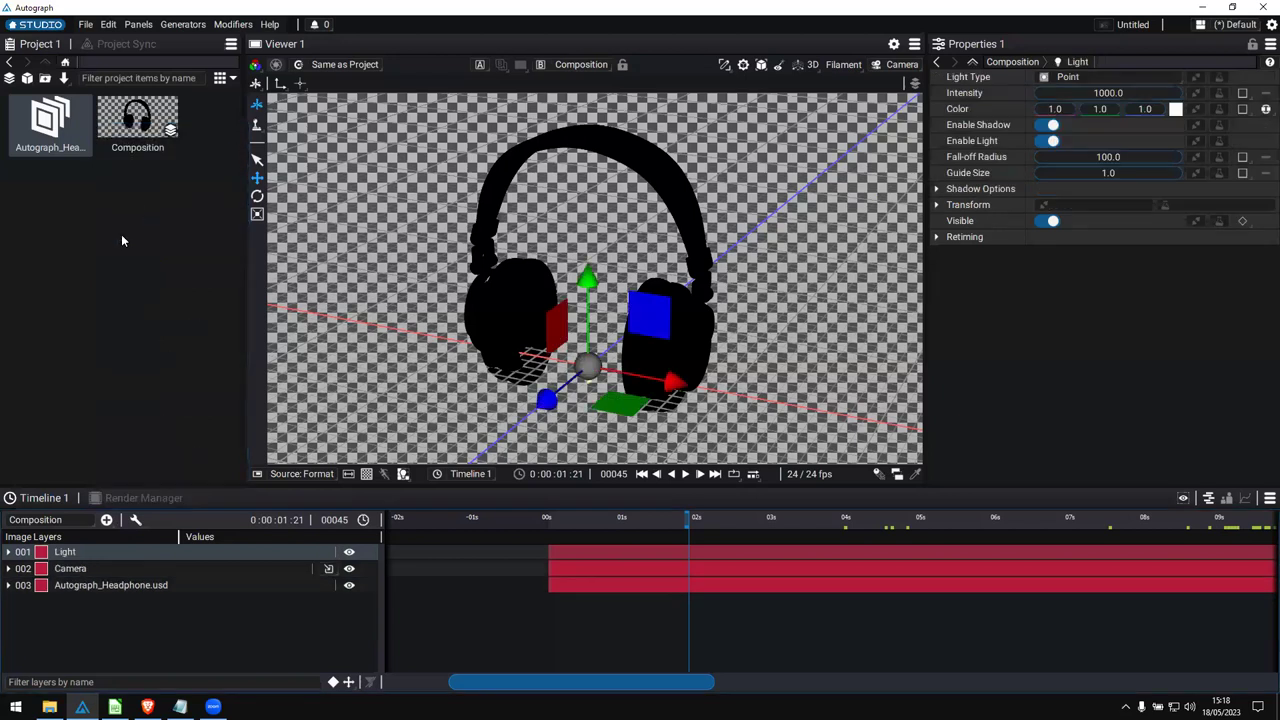
{"action": "left_click", "coordinate": [1128, 77]}
{"action": "left_click", "coordinate": [1093, 127]}
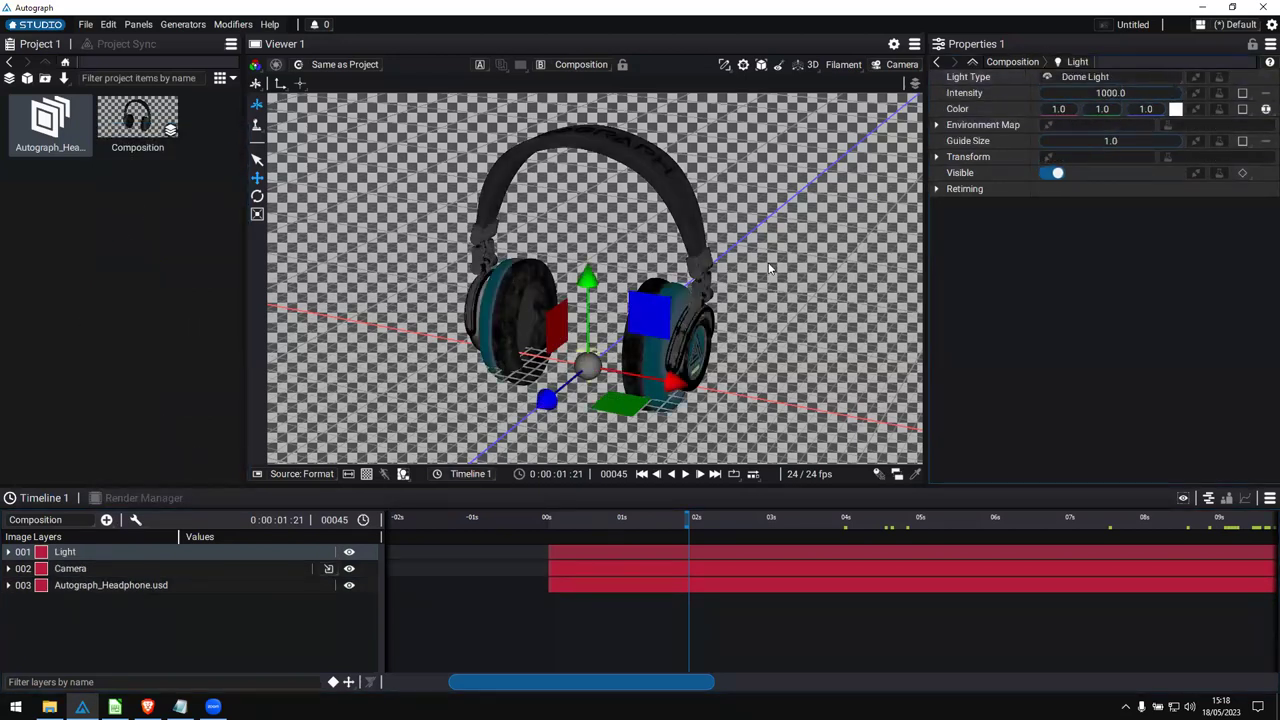
Import the HDRI folder, preview Bright.exr at viewer exposure -3.24, then reopen the headphone composition.
{"action": "key", "text": "alt+Tab"}
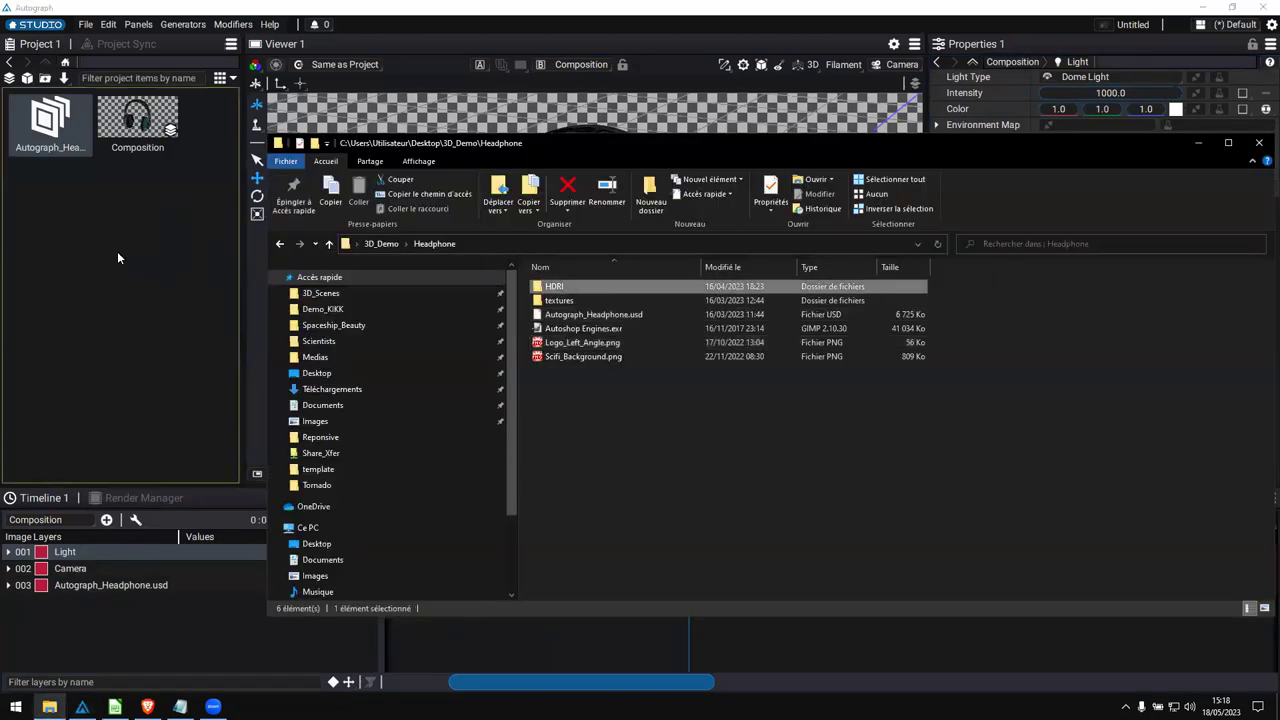
{"action": "left_click_drag", "start_coordinate": [117, 251], "coordinate": [118, 245]}
{"action": "left_click", "coordinate": [144, 134]}
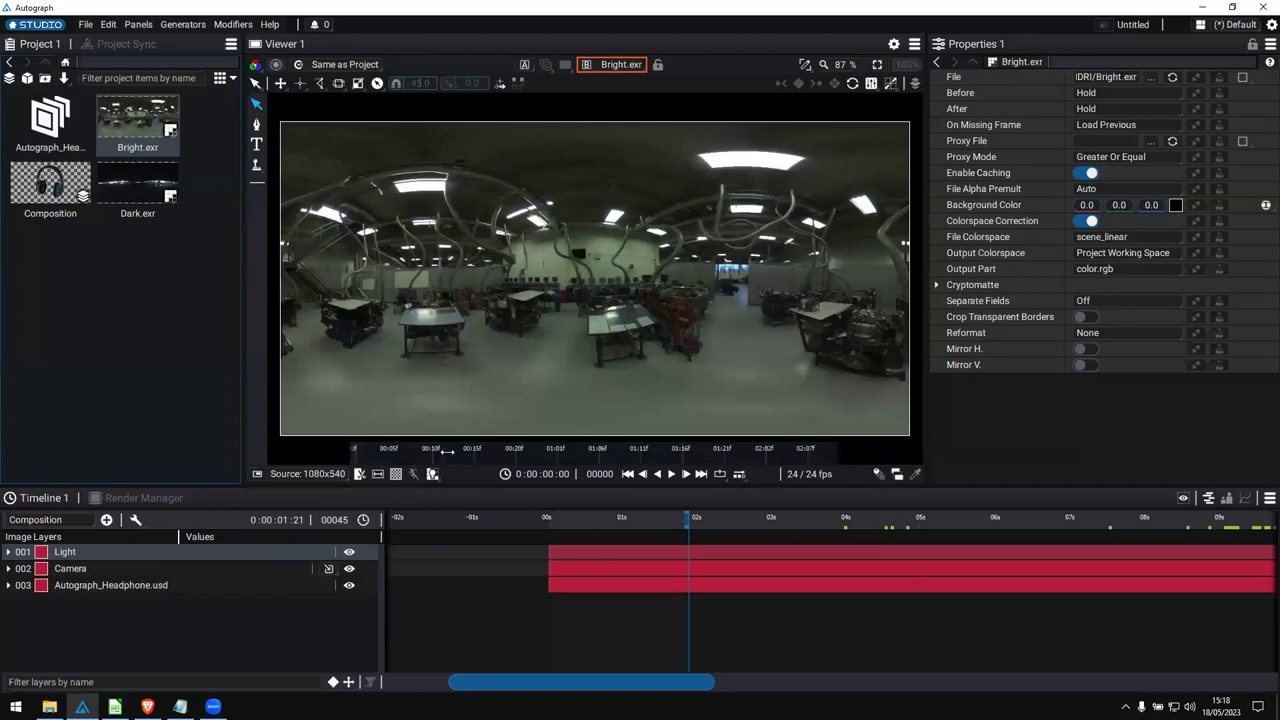
{"action": "scroll", "coordinate": [425, 200], "scroll_direction": "up", "scroll_amount": 9}
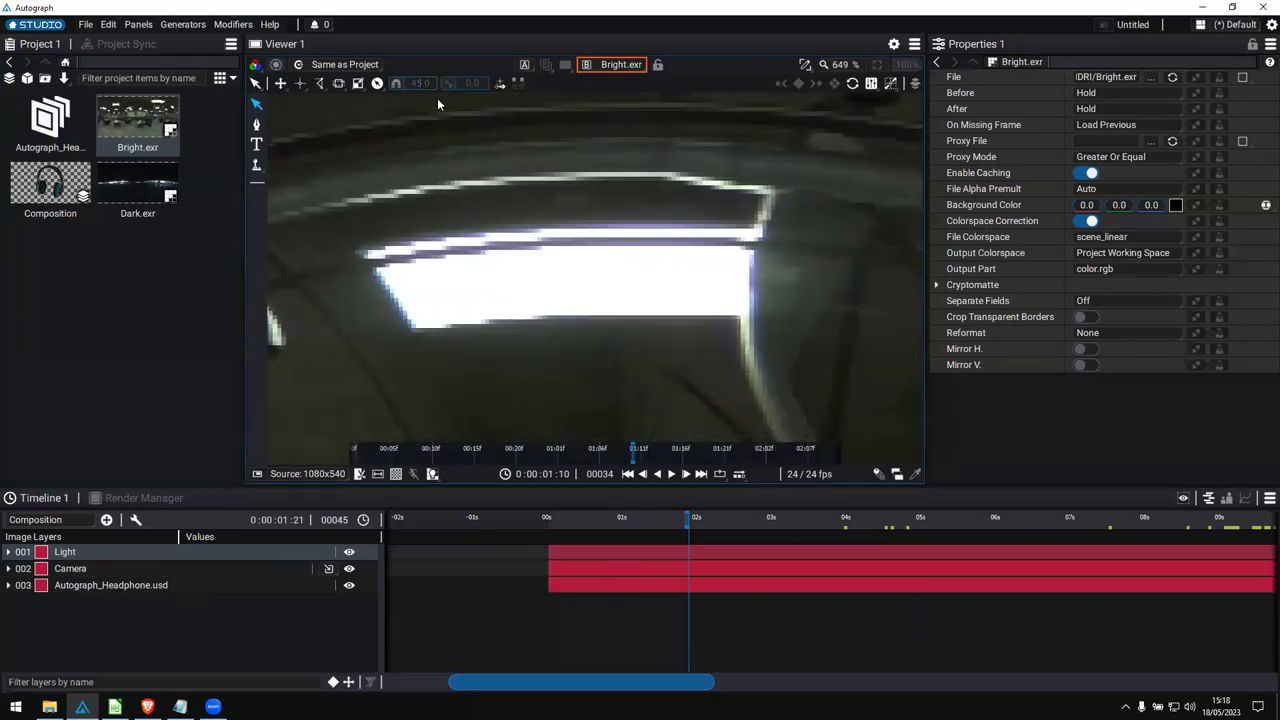
{"action": "left_click", "coordinate": [275, 65]}
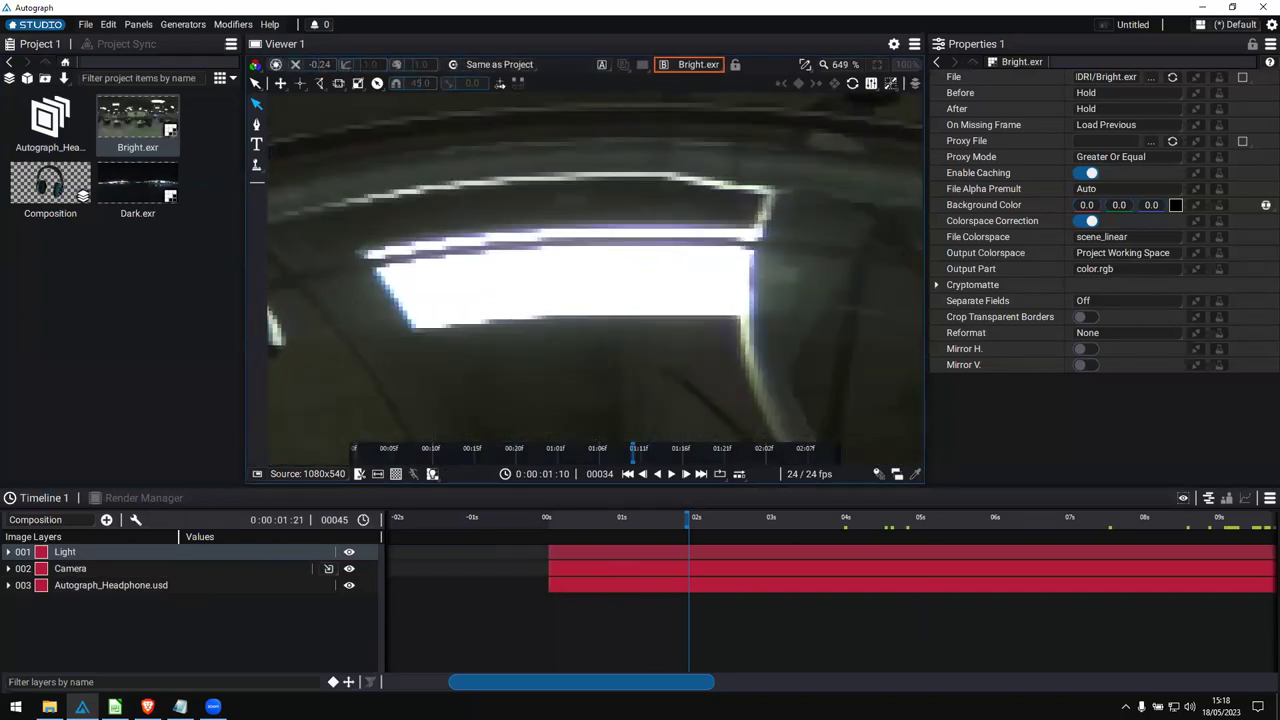
{"action": "left_click_drag", "start_coordinate": [320, 64], "coordinate": [278, 66]}
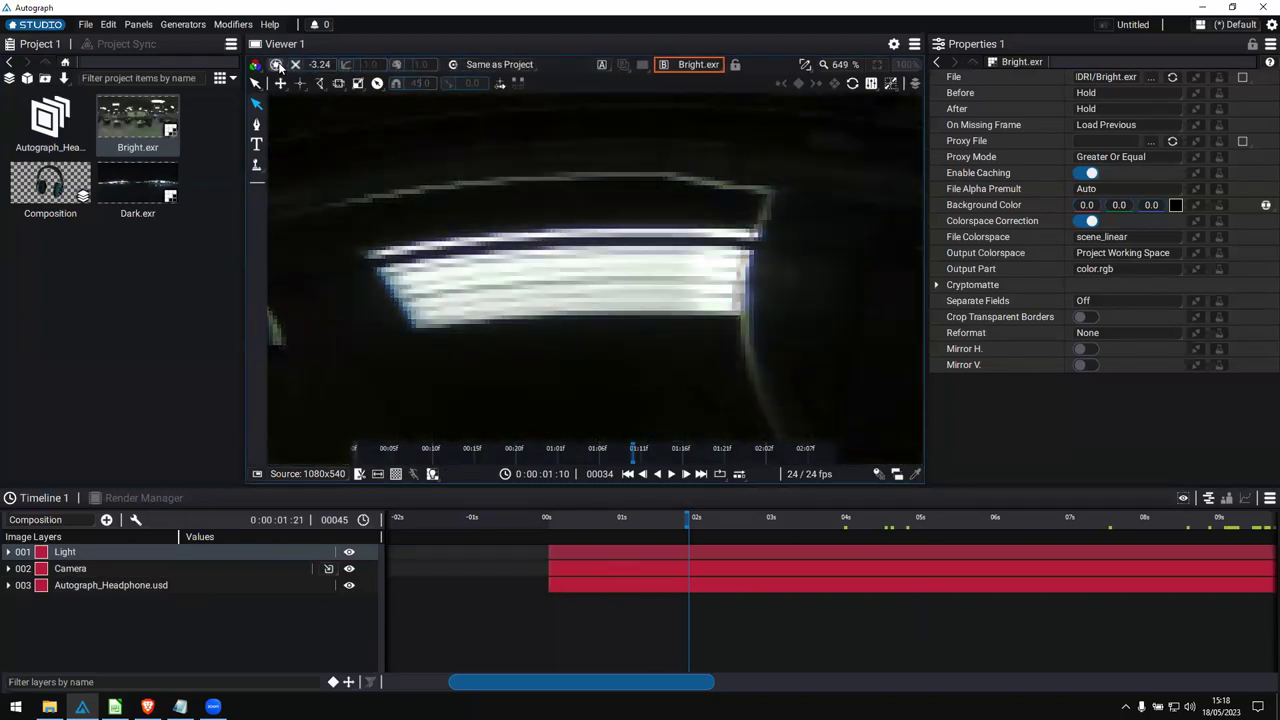
{"action": "left_click", "coordinate": [276, 64]}
{"action": "left_click", "coordinate": [877, 64]}
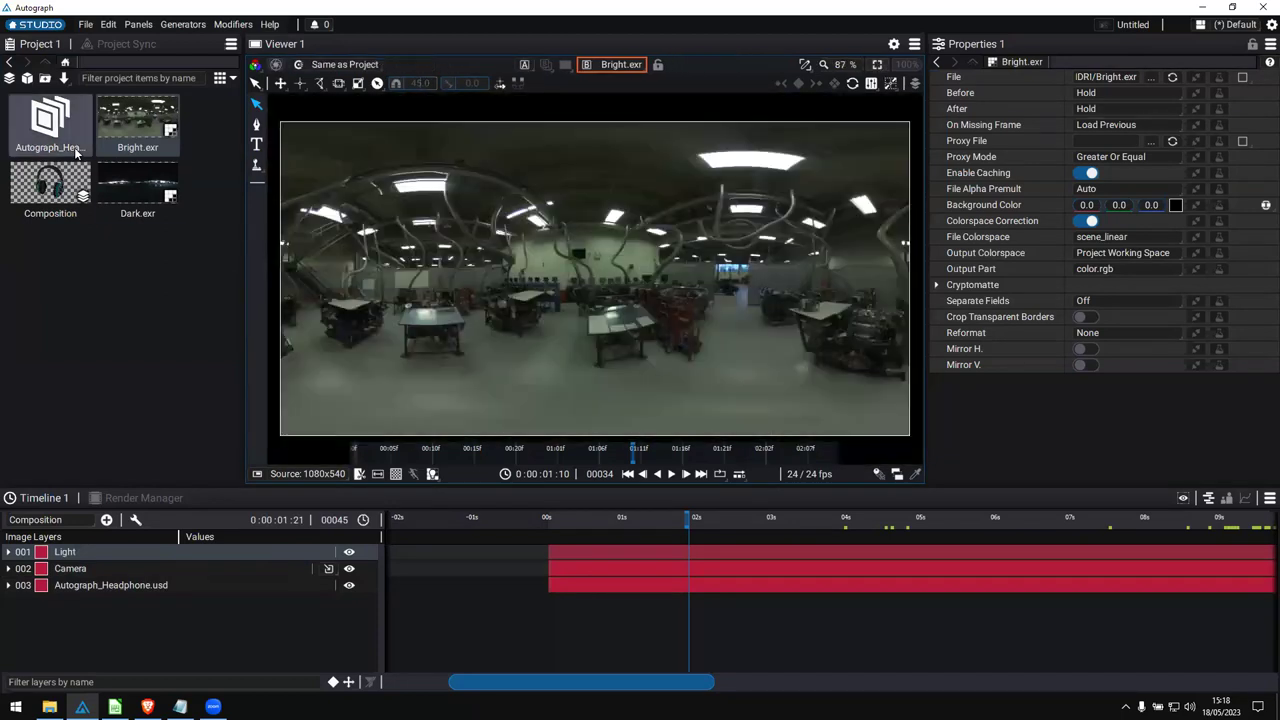
{"action": "double_click", "coordinate": [53, 178]}
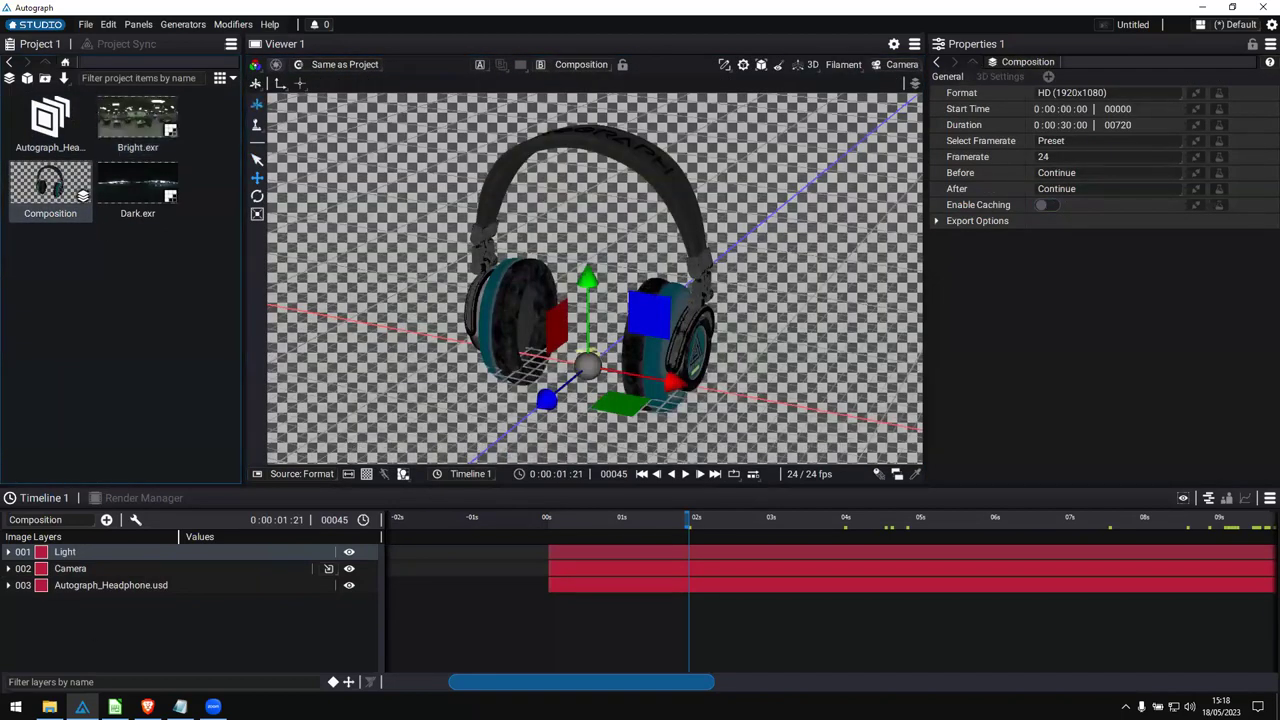
Apply Bright.exr as the Dome Light's environment map and return to frame 00041.
{"action": "left_click", "coordinate": [86, 557]}
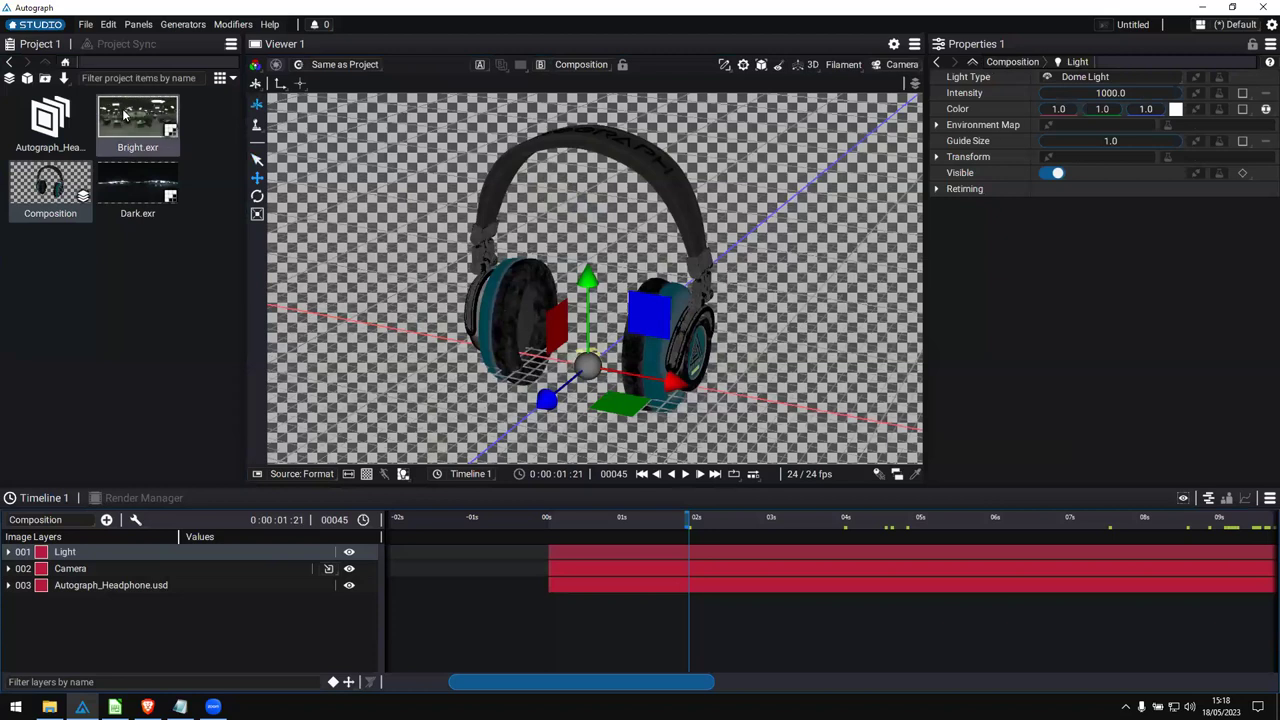
{"action": "left_click", "coordinate": [1078, 127]}
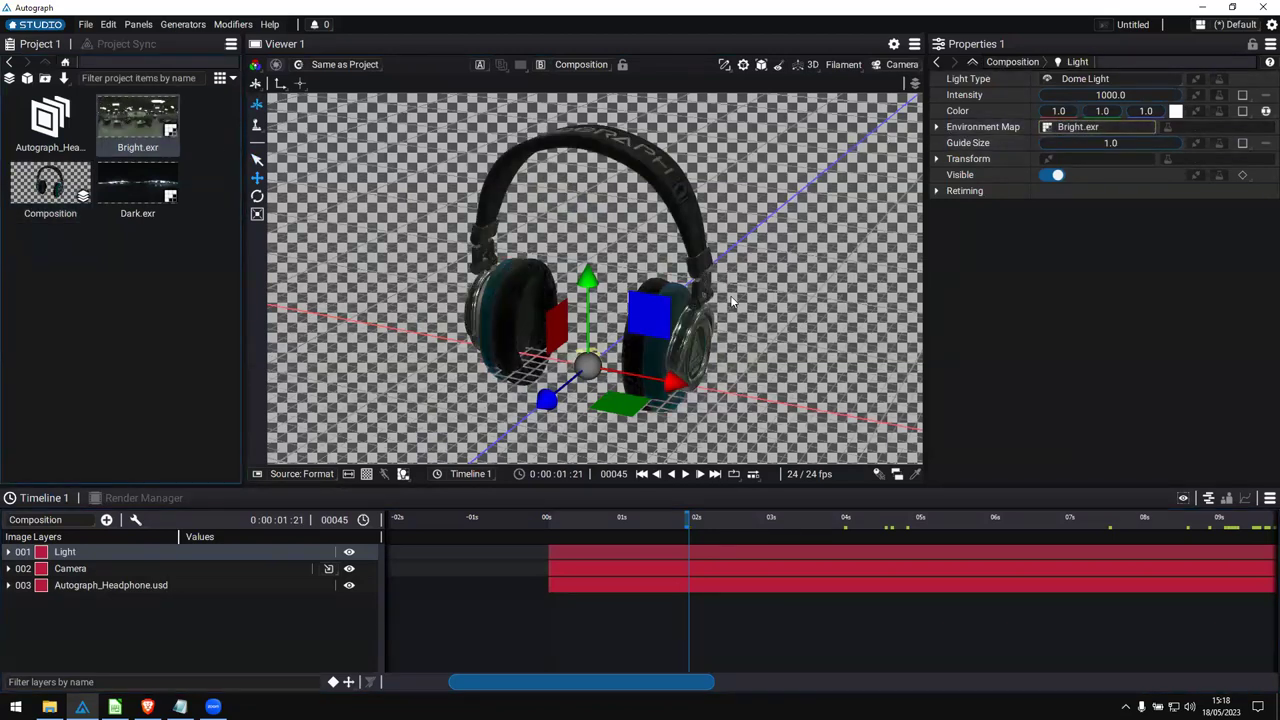
{"action": "scroll", "coordinate": [761, 355], "scroll_direction": "up", "scroll_amount": 5}
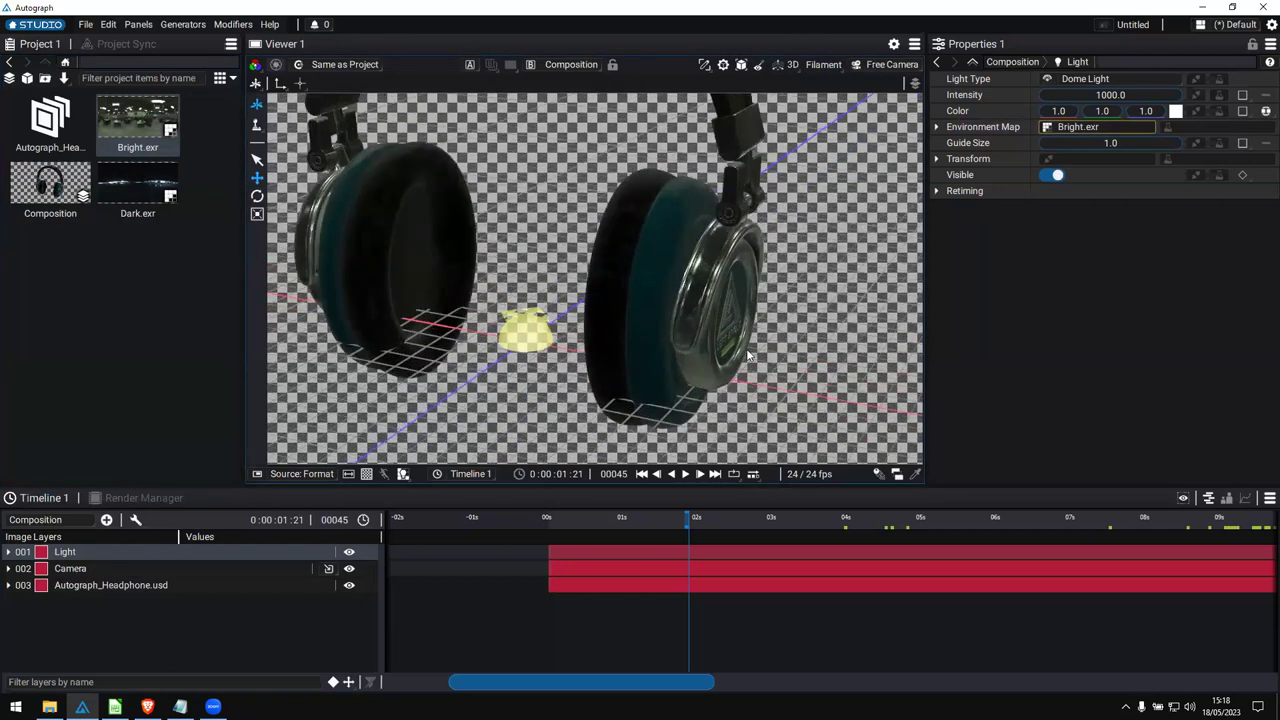
{"action": "left_click", "coordinate": [785, 355]}
{"action": "scroll", "coordinate": [789, 379], "scroll_direction": "up", "scroll_amount": 5}
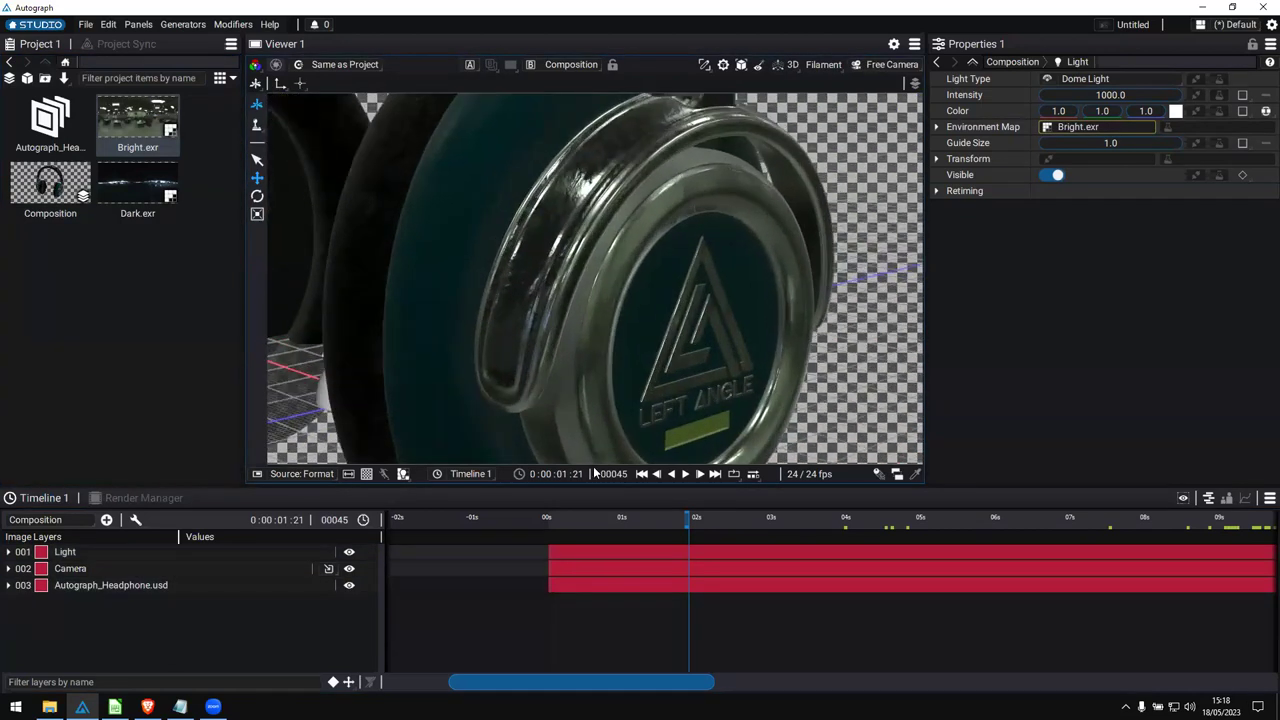
{"action": "left_click", "coordinate": [670, 519]}
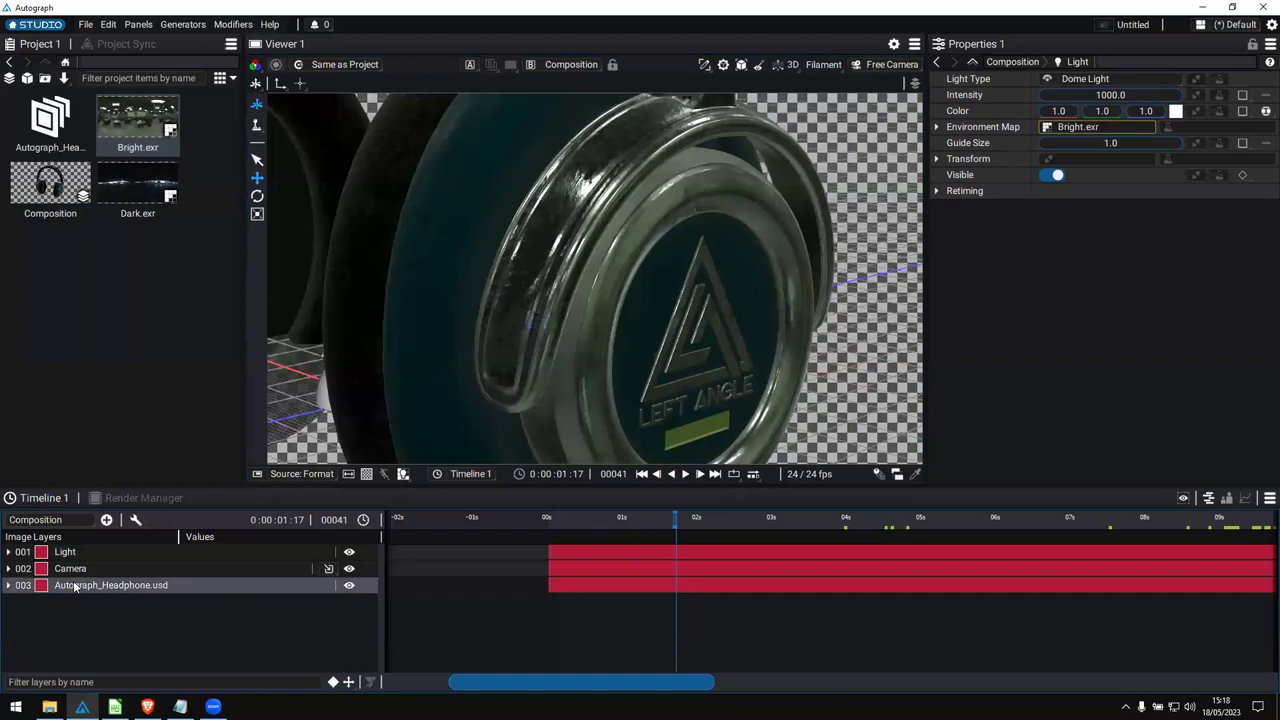
Rotate the Dome Light's environment to -24.50.
{"action": "left_click", "coordinate": [105, 567]}
{"action": "left_click", "coordinate": [108, 552]}
{"action": "key", "text": "r"}
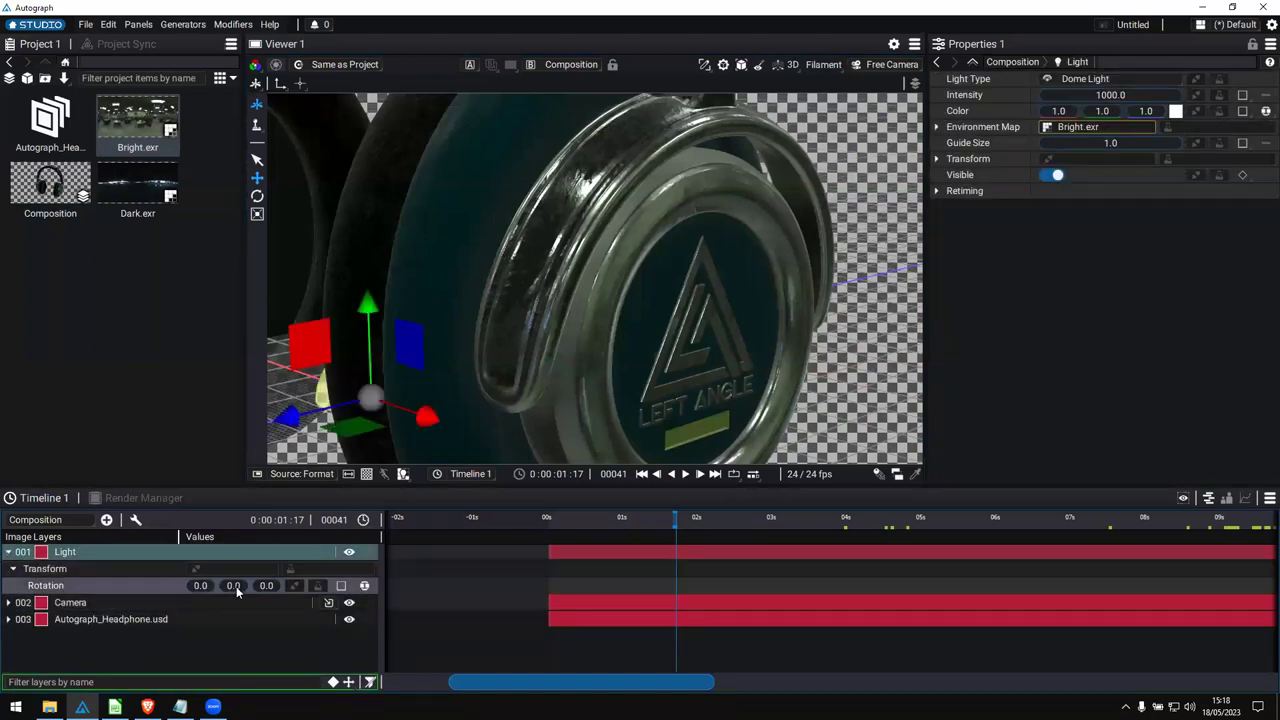
{"action": "mouse_move", "coordinate": [233, 585]}
{"action": "left_mouse_down"}
{"action": "mouse_move", "coordinate": [205, 585]}
{"action": "mouse_move", "coordinate": [229, 585]}
{"action": "left_mouse_up"}
Try Dark.exr as the environment map, reset its rotation, and revert to Bright.exr.
{"action": "left_click_drag", "start_coordinate": [138, 190], "coordinate": [1092, 126]}
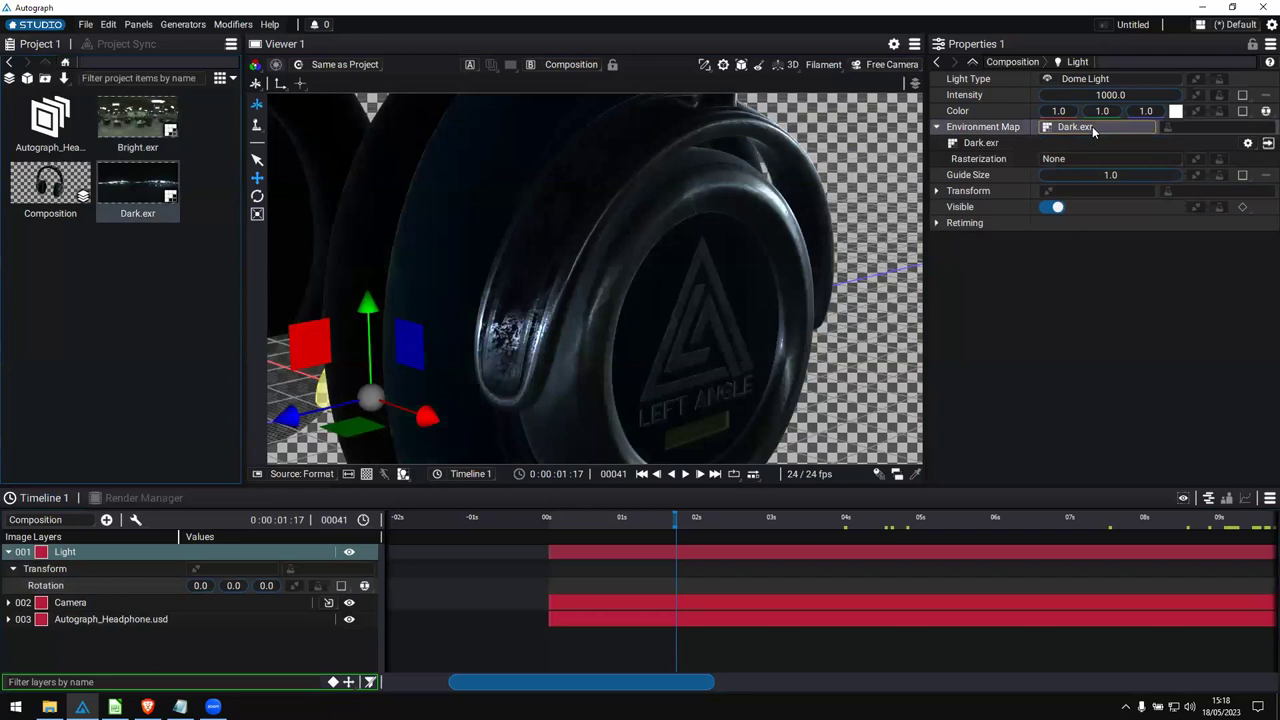
{"action": "left_click", "coordinate": [262, 585]}
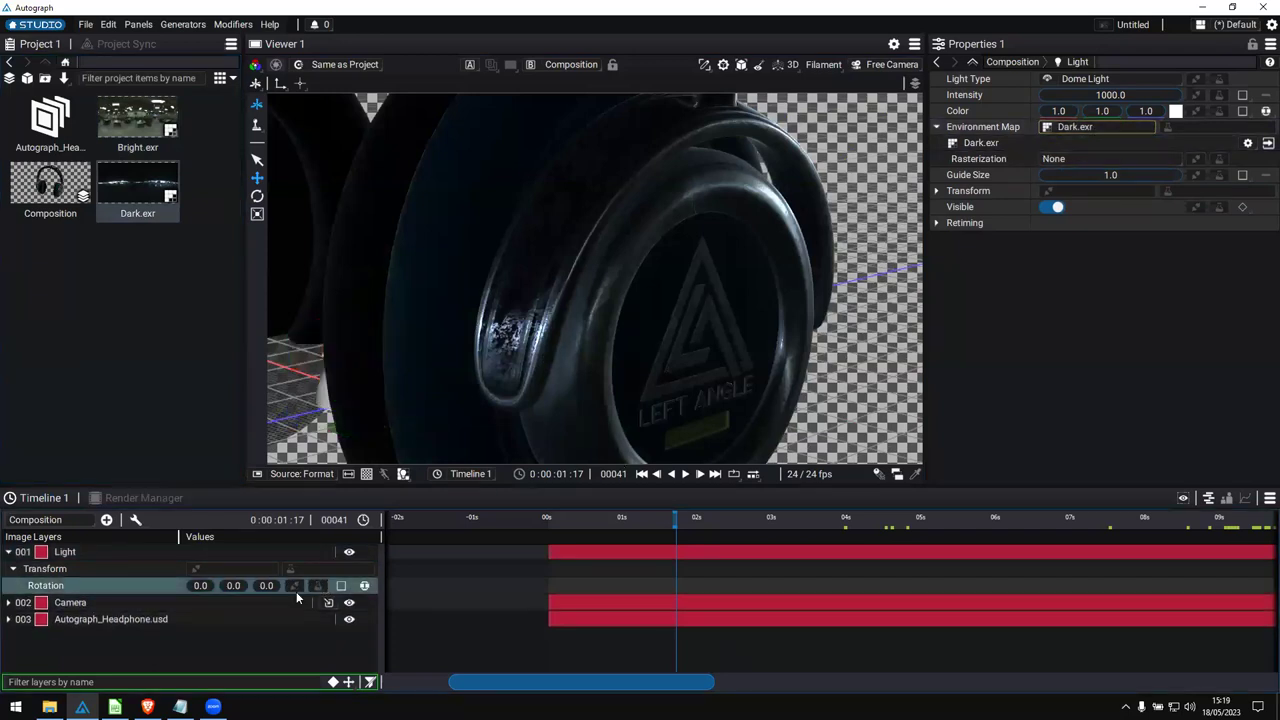
{"action": "mouse_move", "coordinate": [233, 585]}
{"action": "left_mouse_down"}
{"action": "mouse_move", "coordinate": [273, 585]}
{"action": "mouse_move", "coordinate": [232, 590]}
{"action": "left_mouse_up"}
{"action": "key", "text": "ctrl+z"}
{"action": "scroll", "coordinate": [686, 296], "scroll_direction": "down", "scroll_amount": 6}
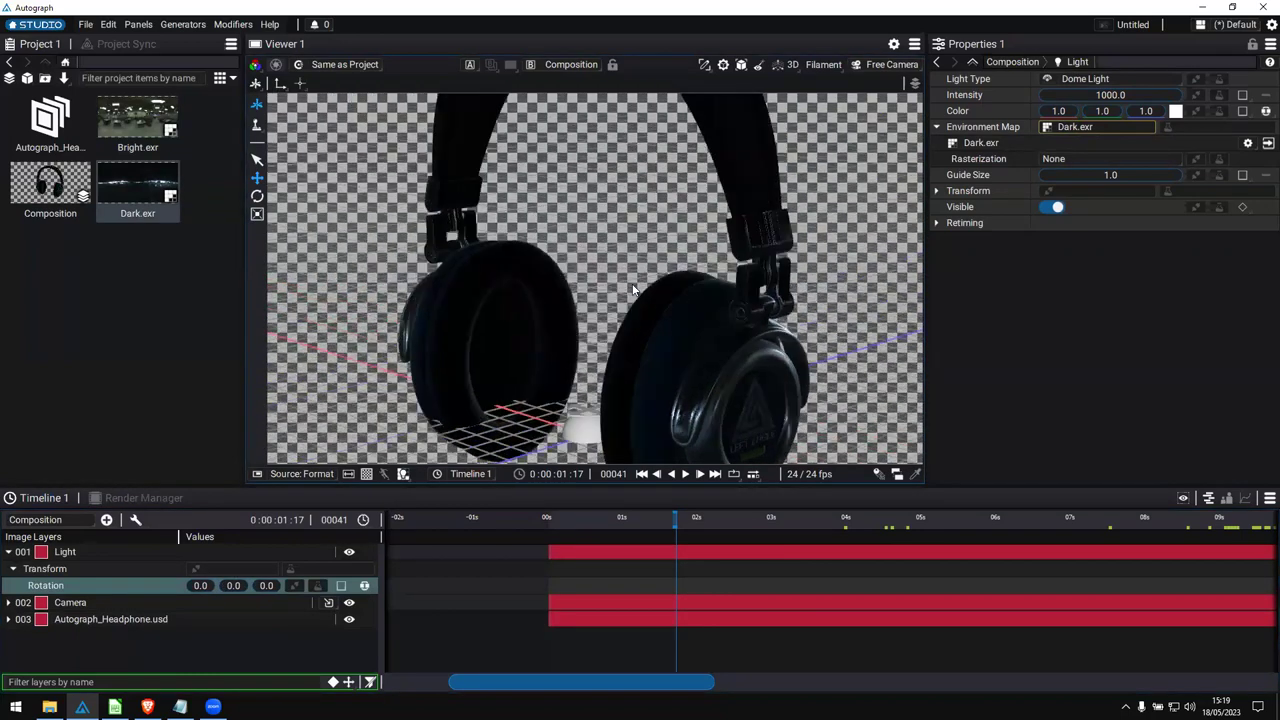
{"action": "scroll", "coordinate": [640, 288], "scroll_direction": "down", "scroll_amount": 4}
{"action": "left_click_drag", "start_coordinate": [510, 140], "coordinate": [1112, 128]}
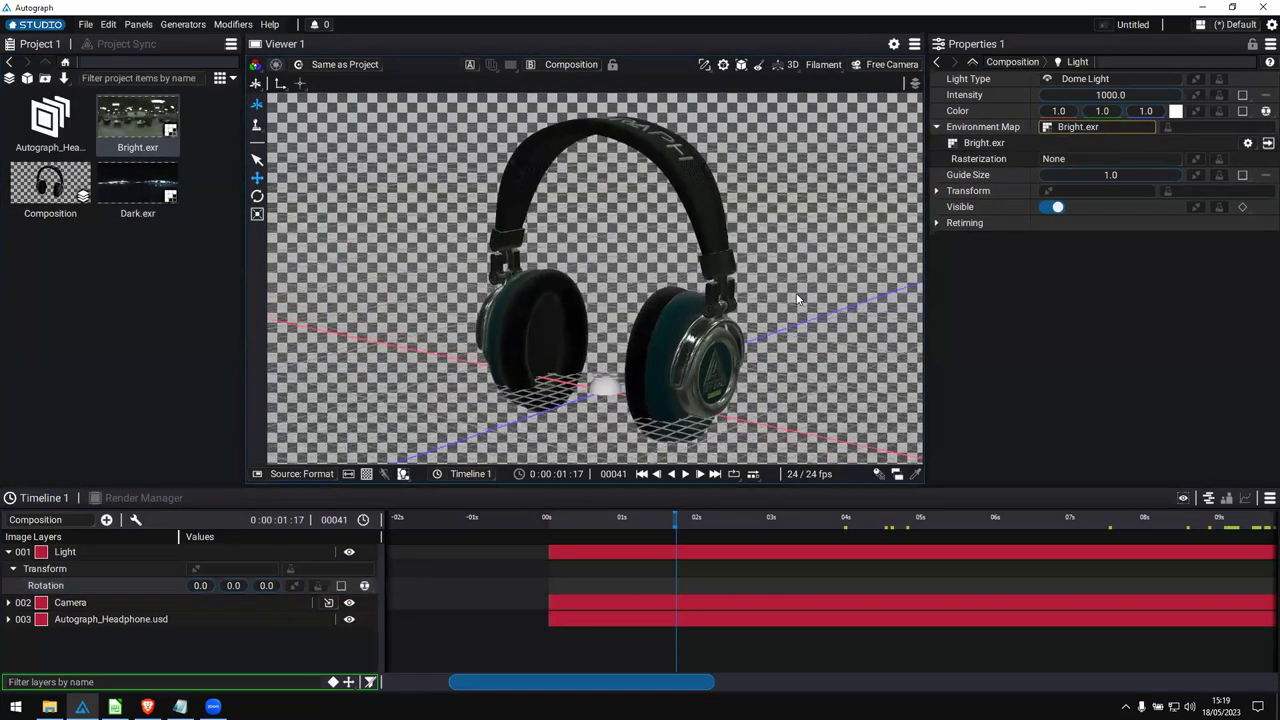
View through the scene Camera with the viewer set to 2D.
{"action": "left_click", "coordinate": [890, 64]}
{"action": "left_click", "coordinate": [910, 126]}
{"action": "left_click", "coordinate": [938, 158]}
{"action": "left_click", "coordinate": [352, 320]}
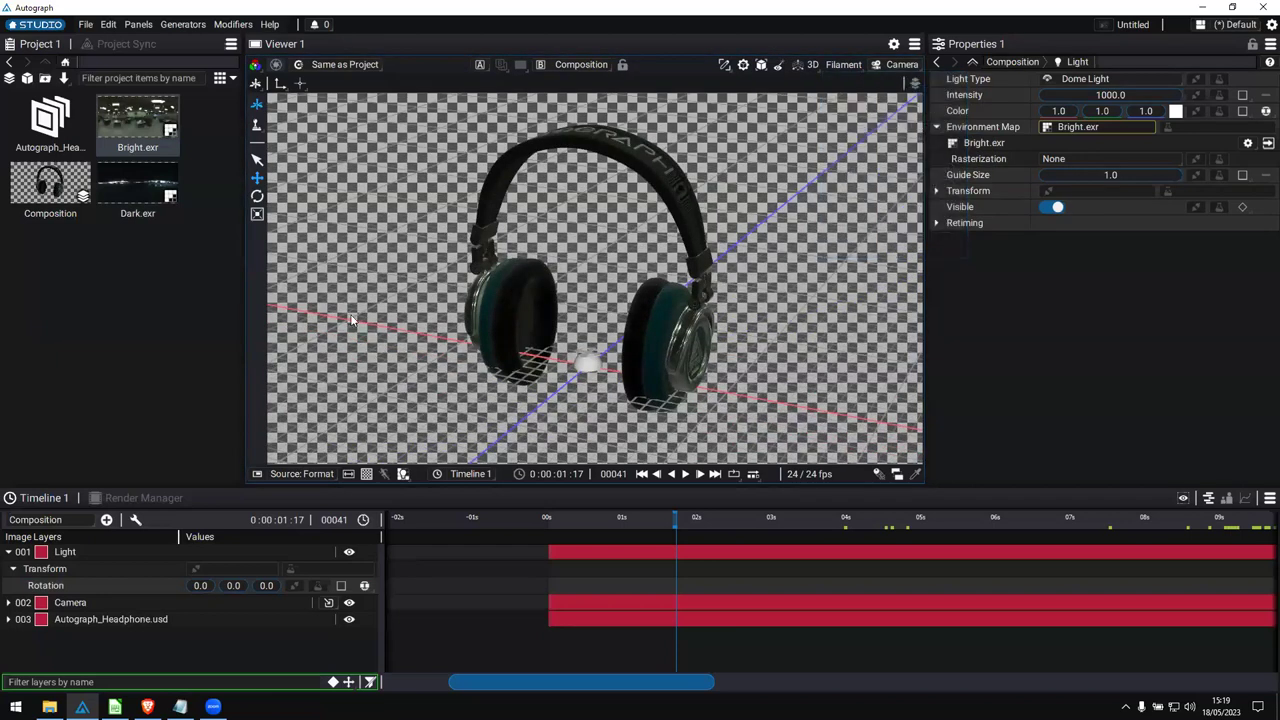
{"action": "left_click", "coordinate": [797, 66]}
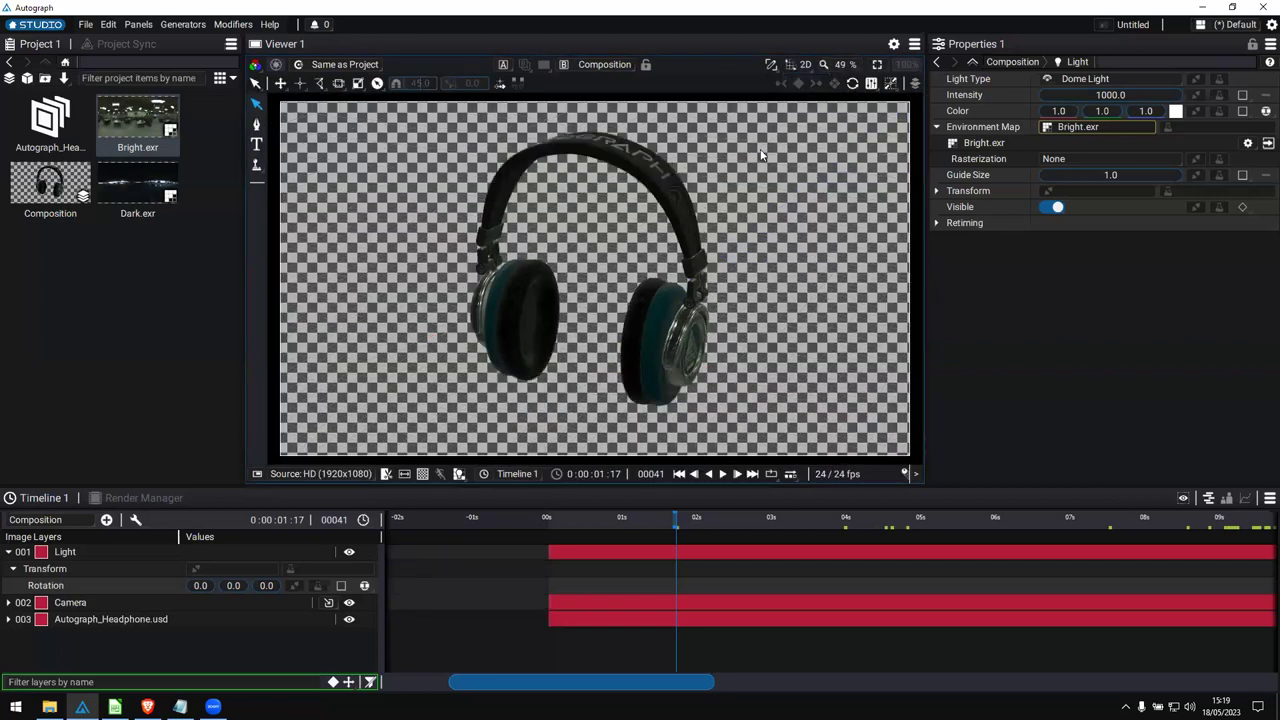
Create Composition 2 and nest the headphone Composition inside it.
{"action": "left_click", "coordinate": [8, 551]}
{"action": "left_click", "coordinate": [106, 519]}
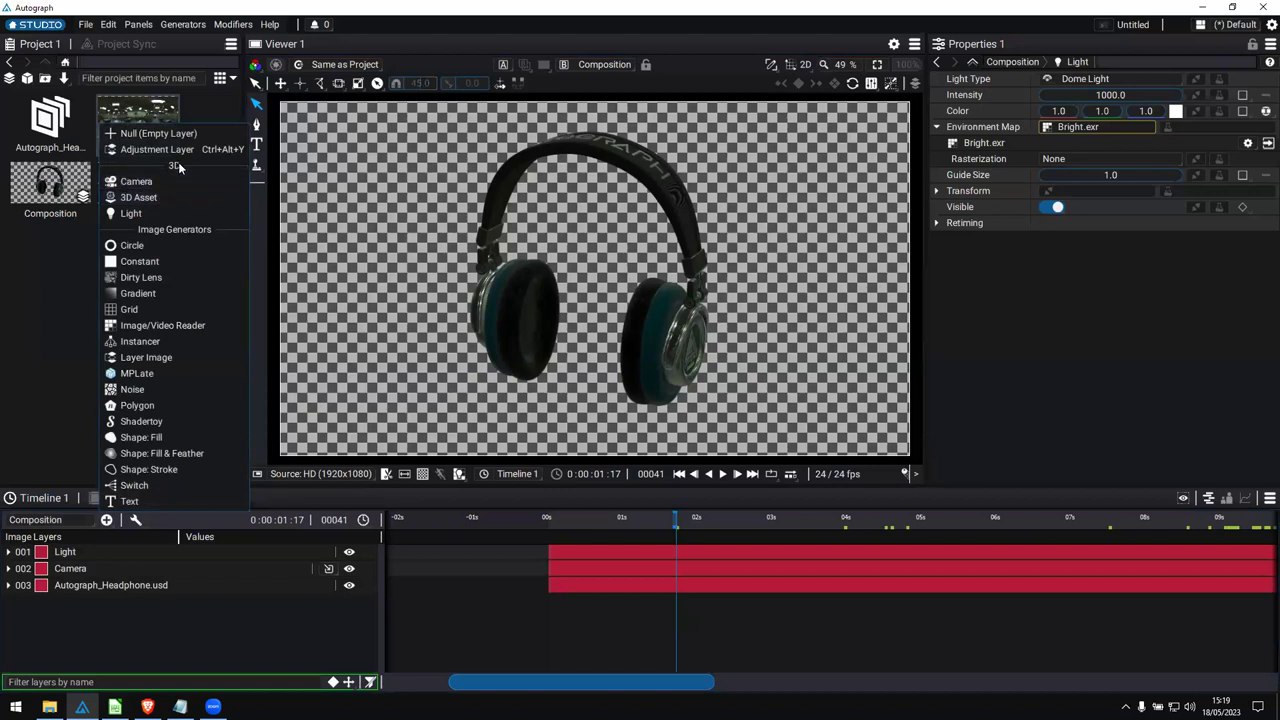
{"action": "left_click", "coordinate": [233, 632]}
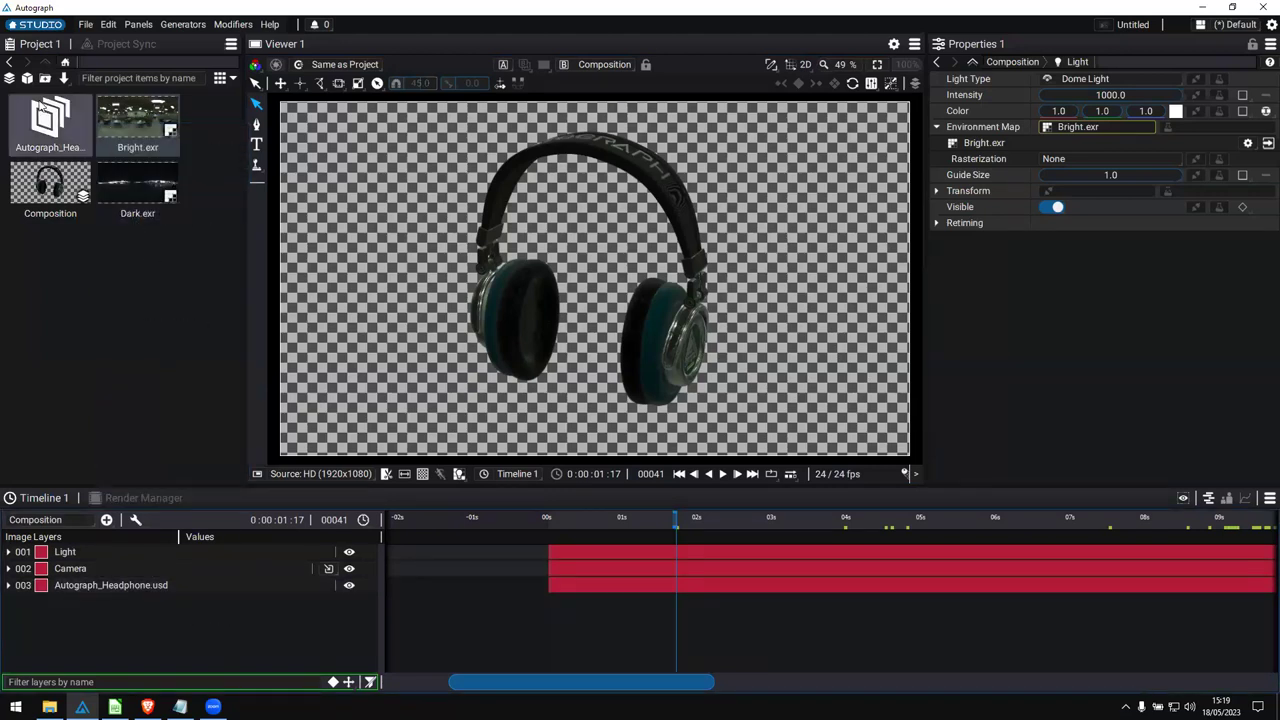
{"action": "left_click", "coordinate": [9, 78]}
{"action": "double_click", "coordinate": [157, 182]}
{"action": "left_click_drag", "start_coordinate": [50, 185], "coordinate": [174, 572]}
{"action": "left_click_drag", "start_coordinate": [641, 520], "coordinate": [716, 520]}
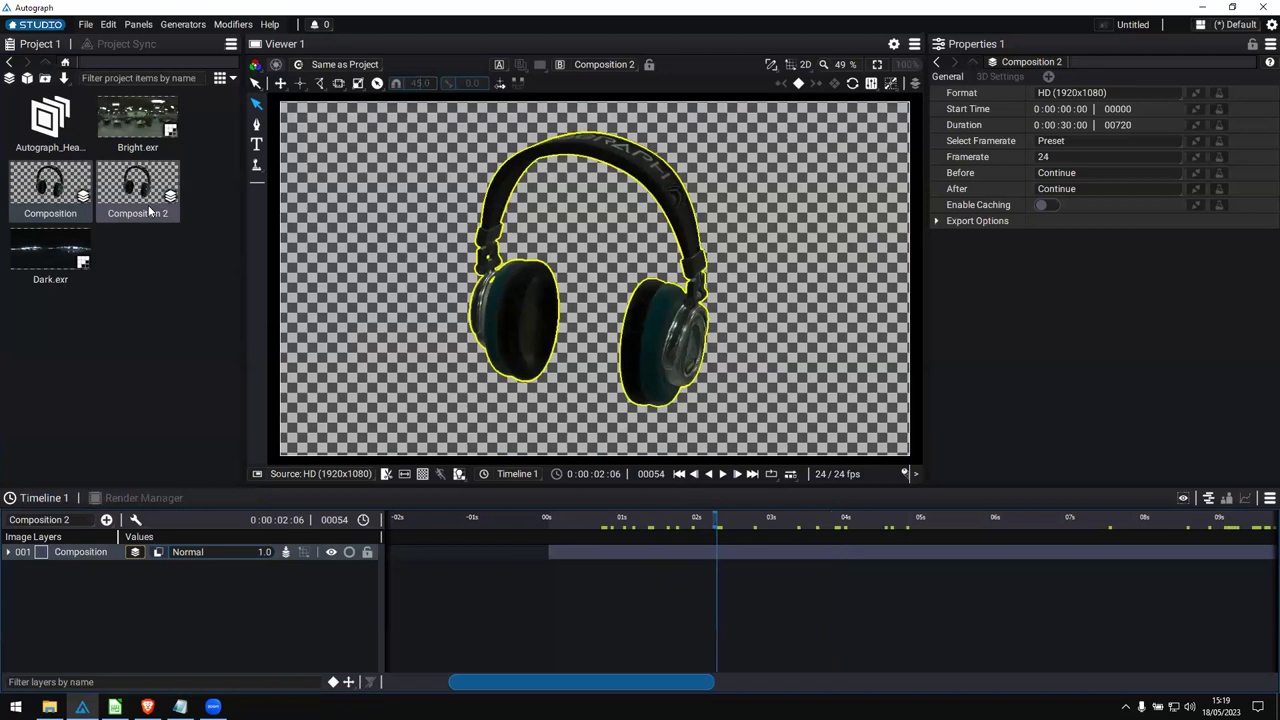
Import Logo_Left_Angle.png and Scifi_Background.png, placing the background below the headphones and the logo on top.
{"action": "key", "text": "alt+Tab"}
{"action": "left_click", "coordinate": [574, 335]}
{"action": "left_click", "coordinate": [580, 342]}
{"action": "left_click", "coordinate": [577, 355], "text": "shift"}
{"action": "left_click_drag", "start_coordinate": [541, 359], "coordinate": [146, 392]}
{"action": "left_click_drag", "start_coordinate": [48, 340], "coordinate": [493, 530]}
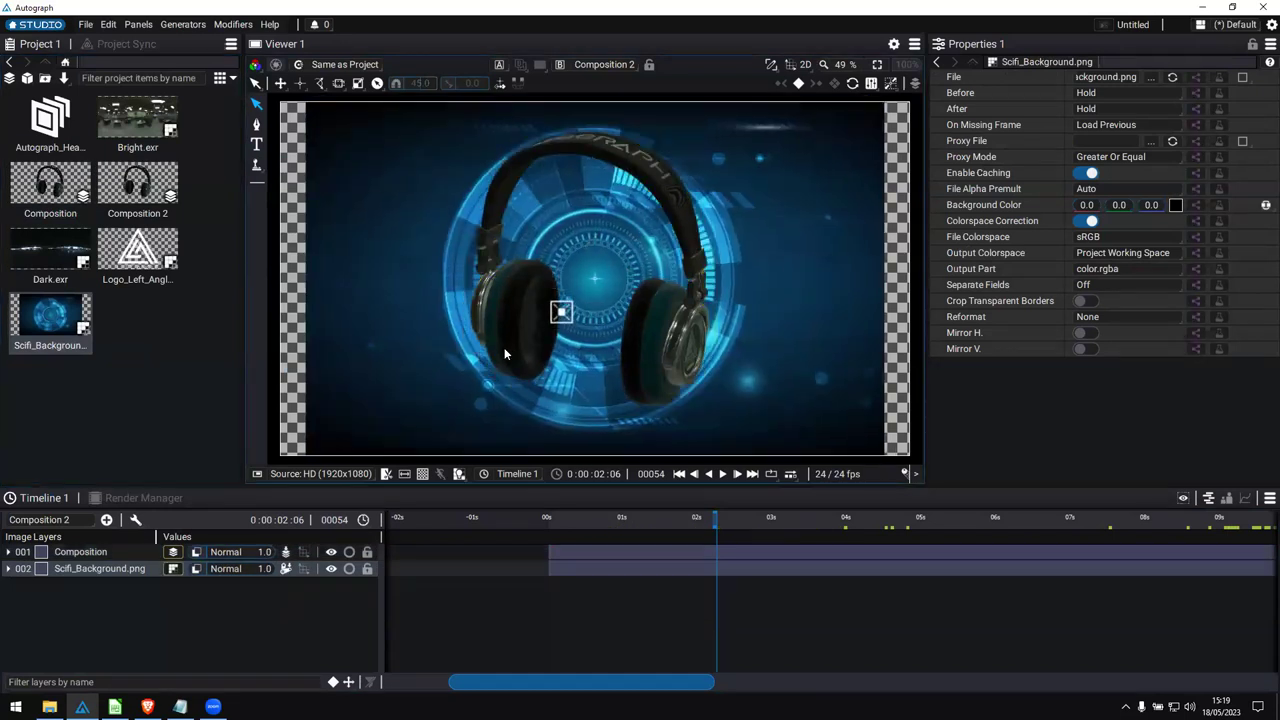
{"action": "key", "text": "alt+Tab"}
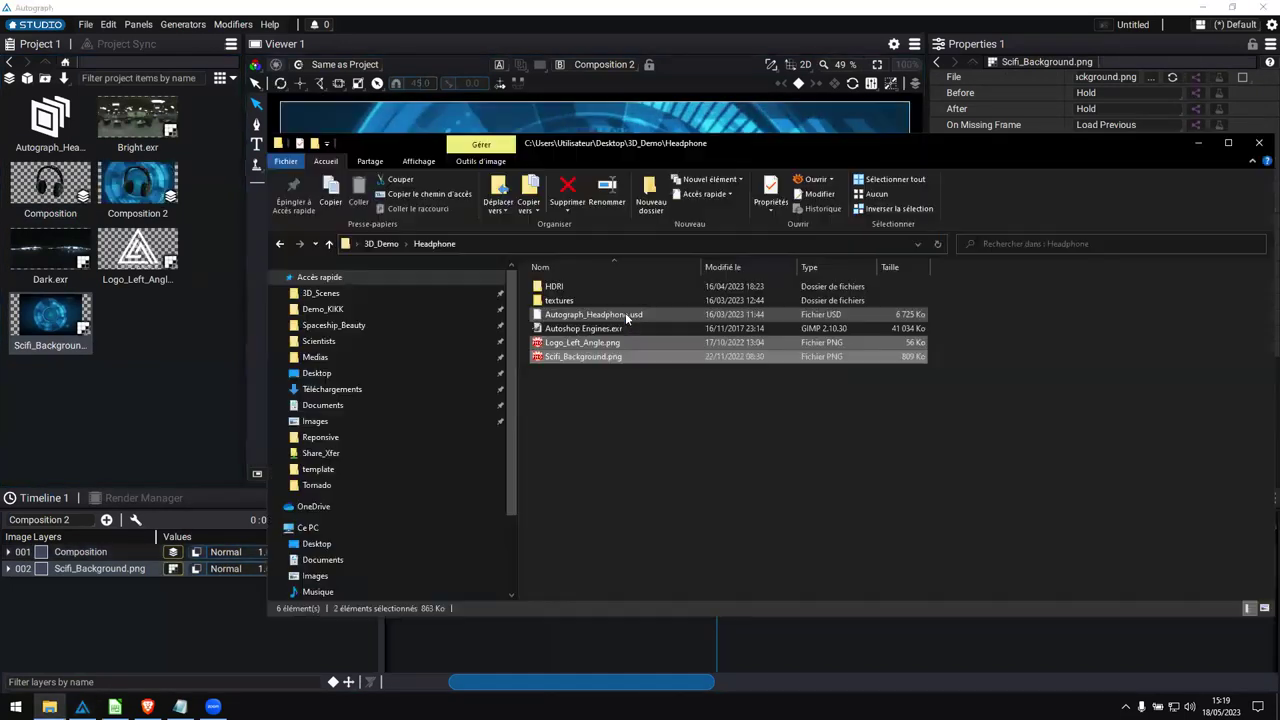
{"action": "left_click_drag", "start_coordinate": [138, 255], "coordinate": [80, 550]}
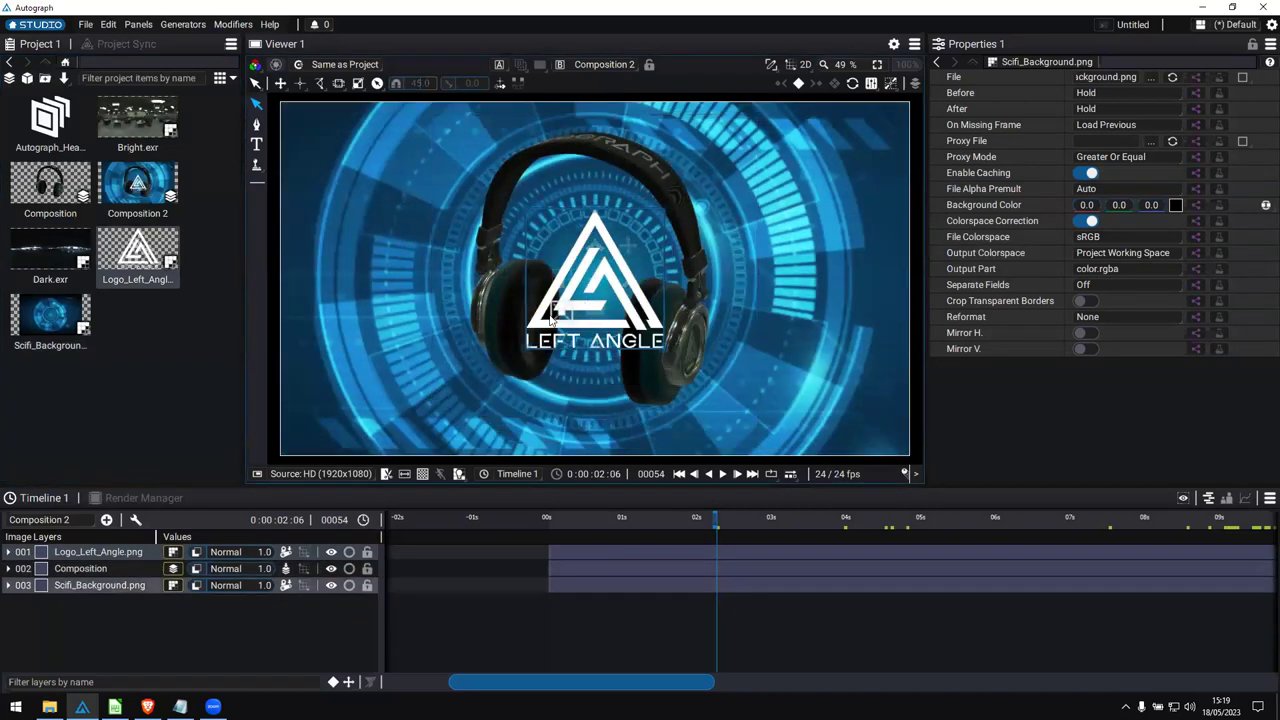
Enlarge the logo and shift it left, then try and remove a Bilateral Blur on the headphone layer.
{"action": "left_click_drag", "start_coordinate": [504, 235], "coordinate": [389, 235]}
{"action": "left_click", "coordinate": [80, 568]}
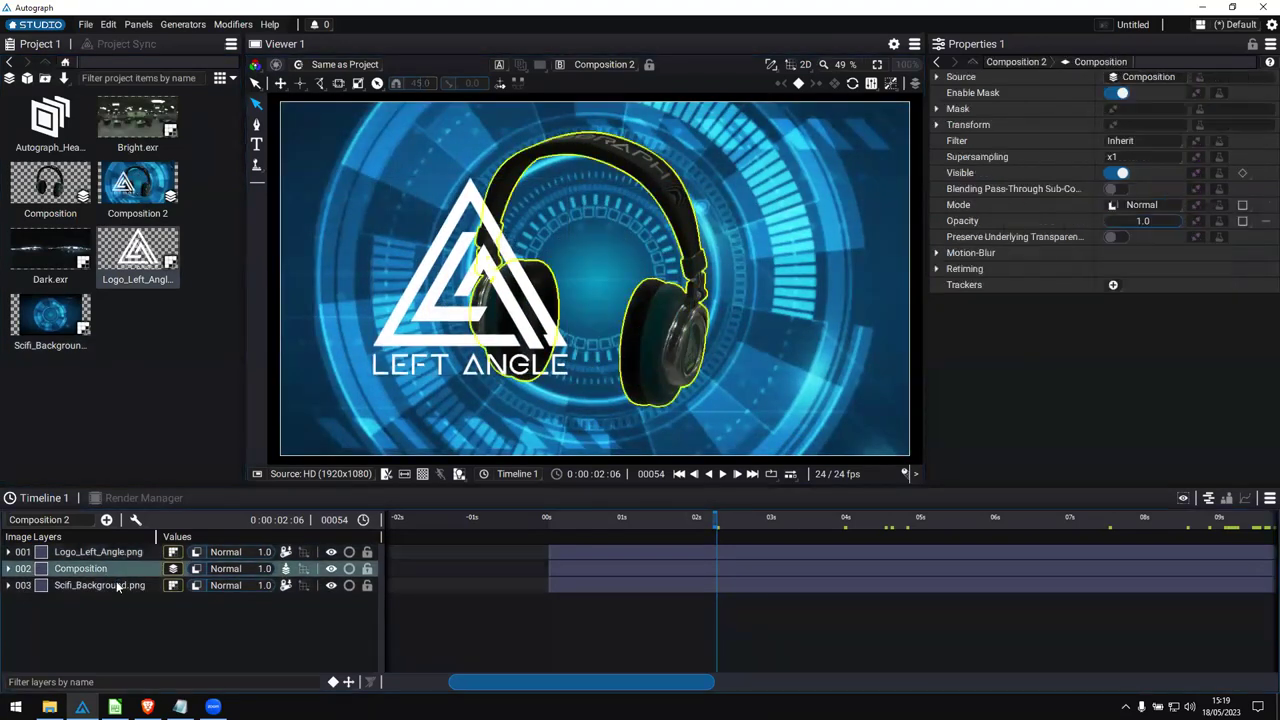
{"action": "left_click", "coordinate": [1236, 79]}
{"action": "type", "text": "blur"}
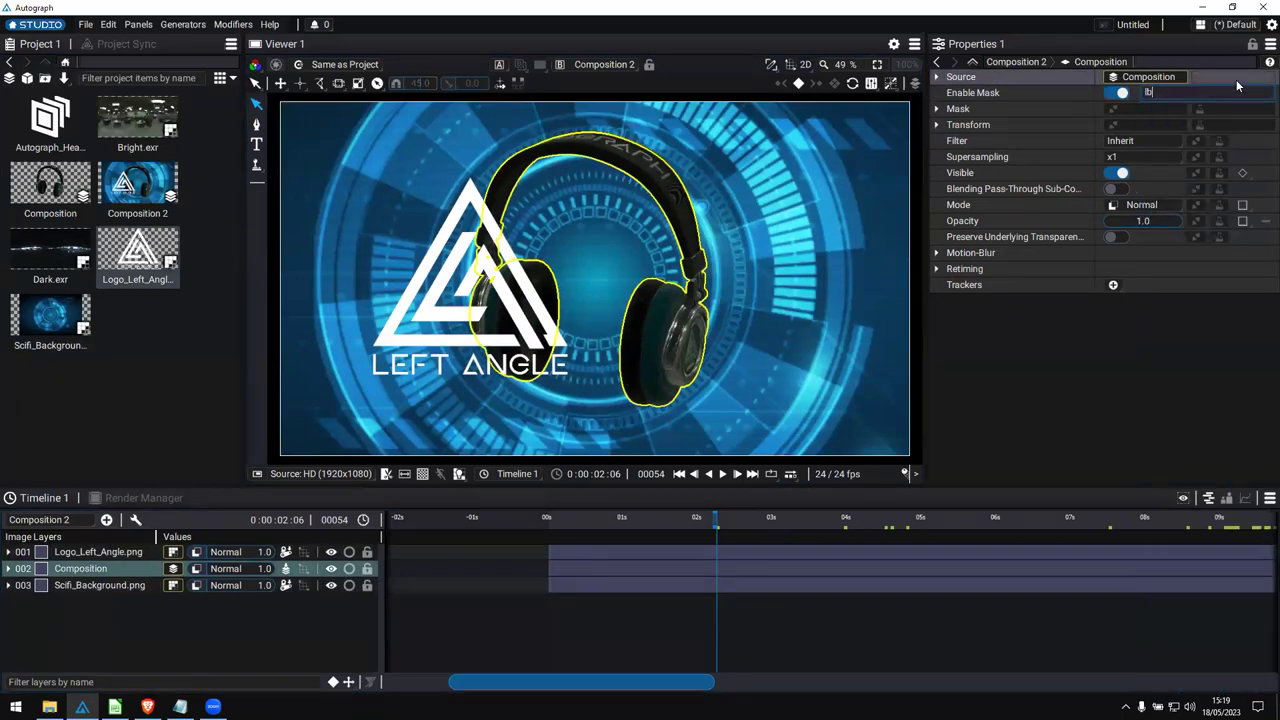
{"action": "key", "text": "Return"}
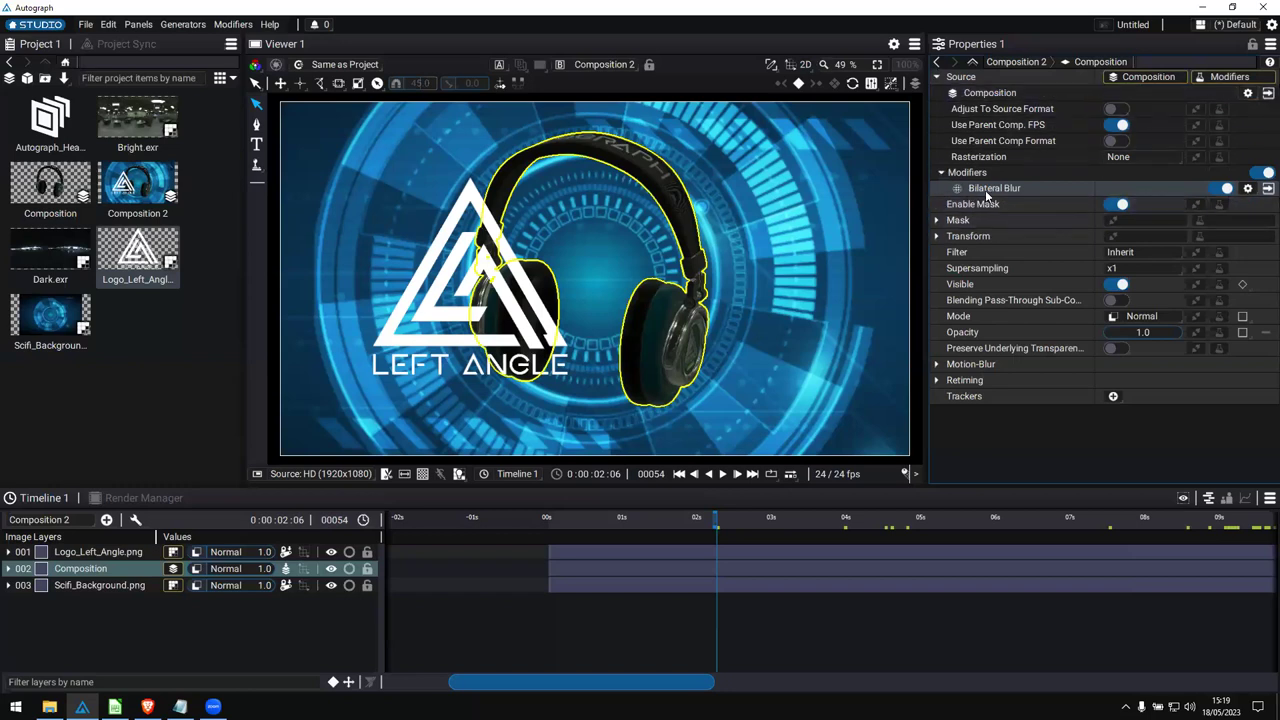
{"action": "key", "text": "Delete"}
Add a Blur modifier with size 71 to the nested headphone Composition layer.
{"action": "left_click", "coordinate": [1213, 80]}
{"action": "type", "text": "blur"}
{"action": "key", "text": "Return"}
{"action": "left_click", "coordinate": [1266, 188]}
{"action": "left_click_drag", "start_coordinate": [1133, 141], "coordinate": [1185, 141]}
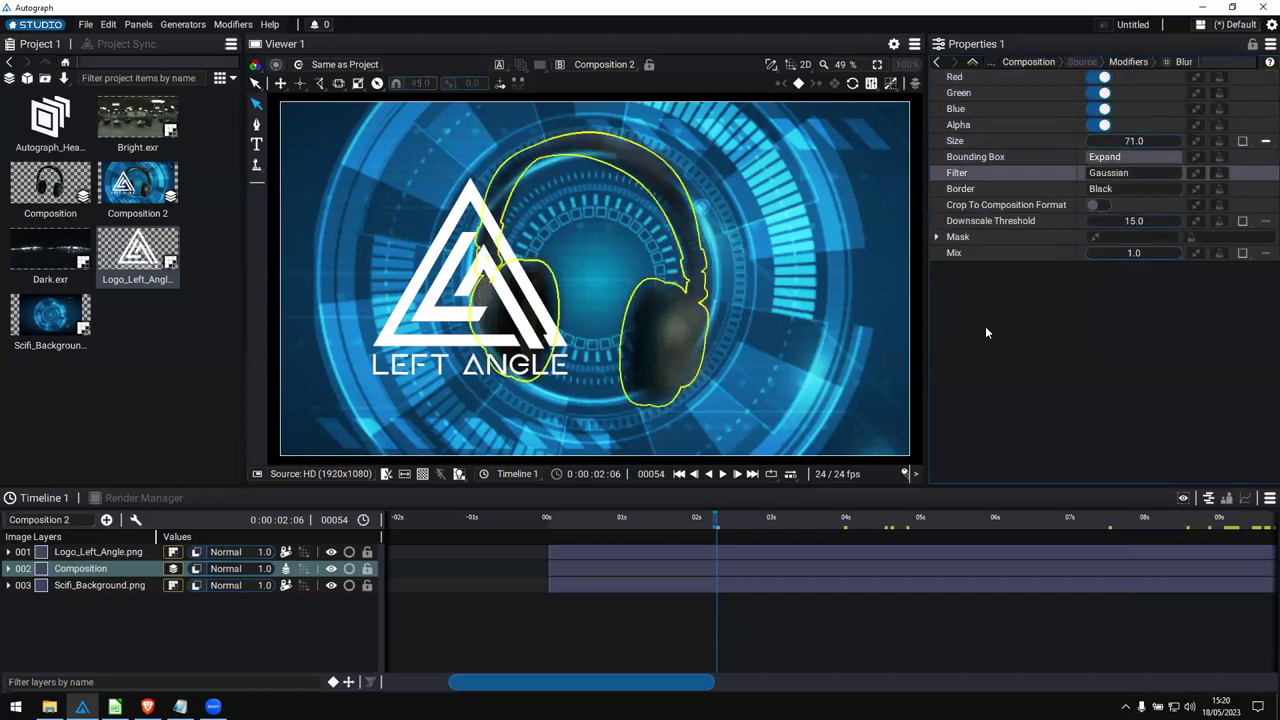
Lock the viewer on Composition 2 and show the original Composition in the timeline.
{"action": "left_click", "coordinate": [589, 621]}
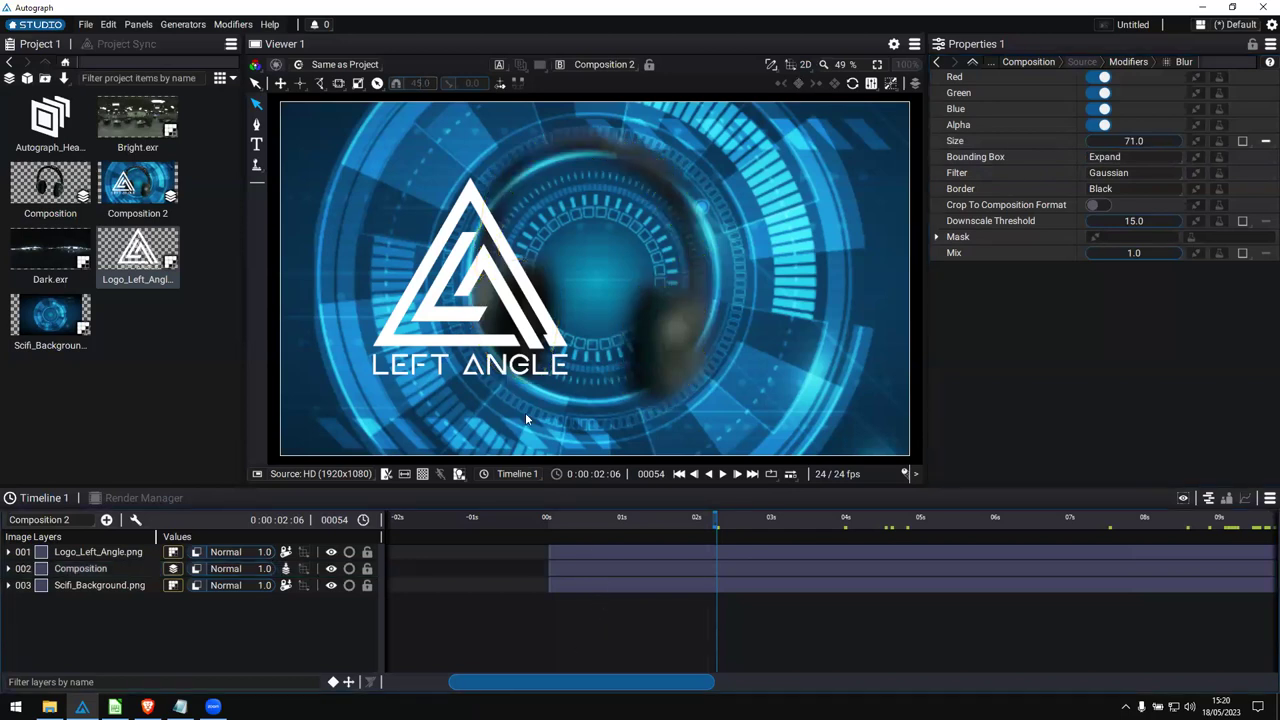
{"action": "left_click", "coordinate": [649, 65]}
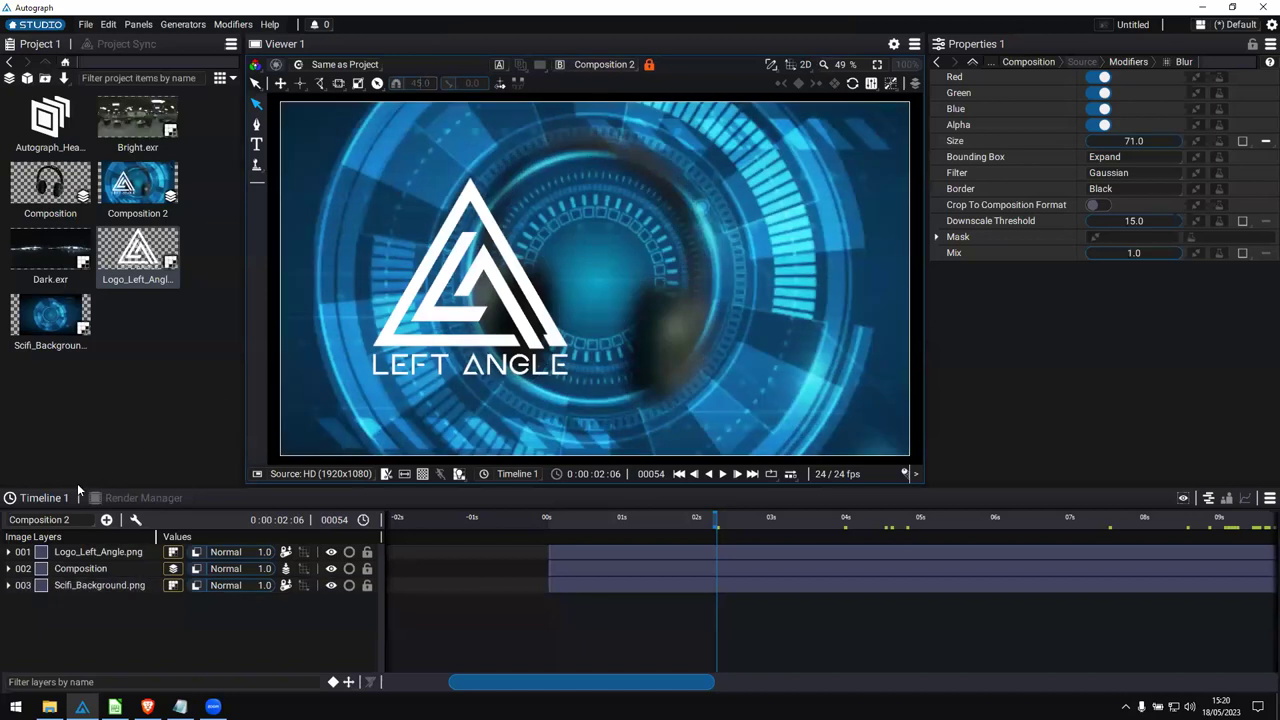
{"action": "left_click", "coordinate": [57, 521]}
{"action": "left_click", "coordinate": [45, 537]}
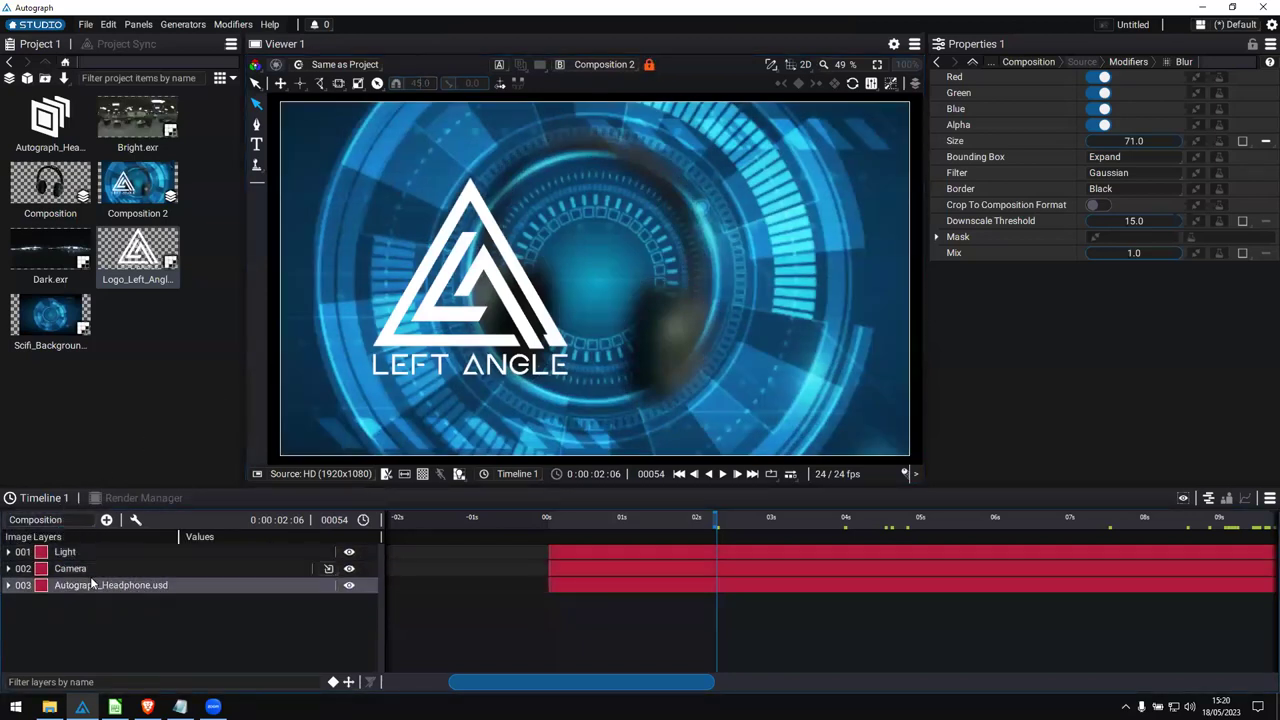
Set the Autograph_Headphone.usd layer's Z rotation to -10.50.
{"action": "left_click", "coordinate": [95, 585]}
{"action": "key", "text": "r"}
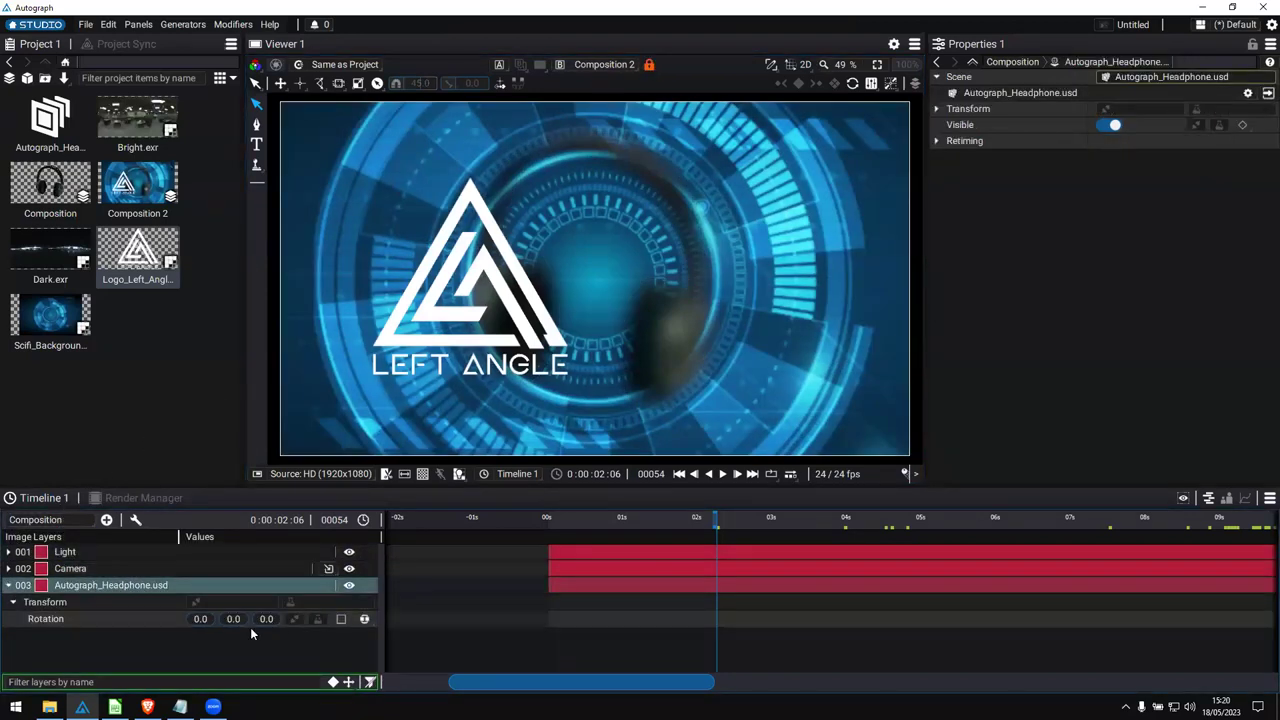
{"action": "mouse_move", "coordinate": [266, 619]}
{"action": "left_mouse_down"}
{"action": "mouse_move", "coordinate": [190, 619]}
{"action": "mouse_move", "coordinate": [294, 619]}
{"action": "mouse_move", "coordinate": [258, 619]}
{"action": "left_mouse_up"}
Scrub through frames 00032 to 00047 to check the tilted headphones, settling on frame 00045.
{"action": "left_click_drag", "start_coordinate": [718, 510], "coordinate": [673, 538]}
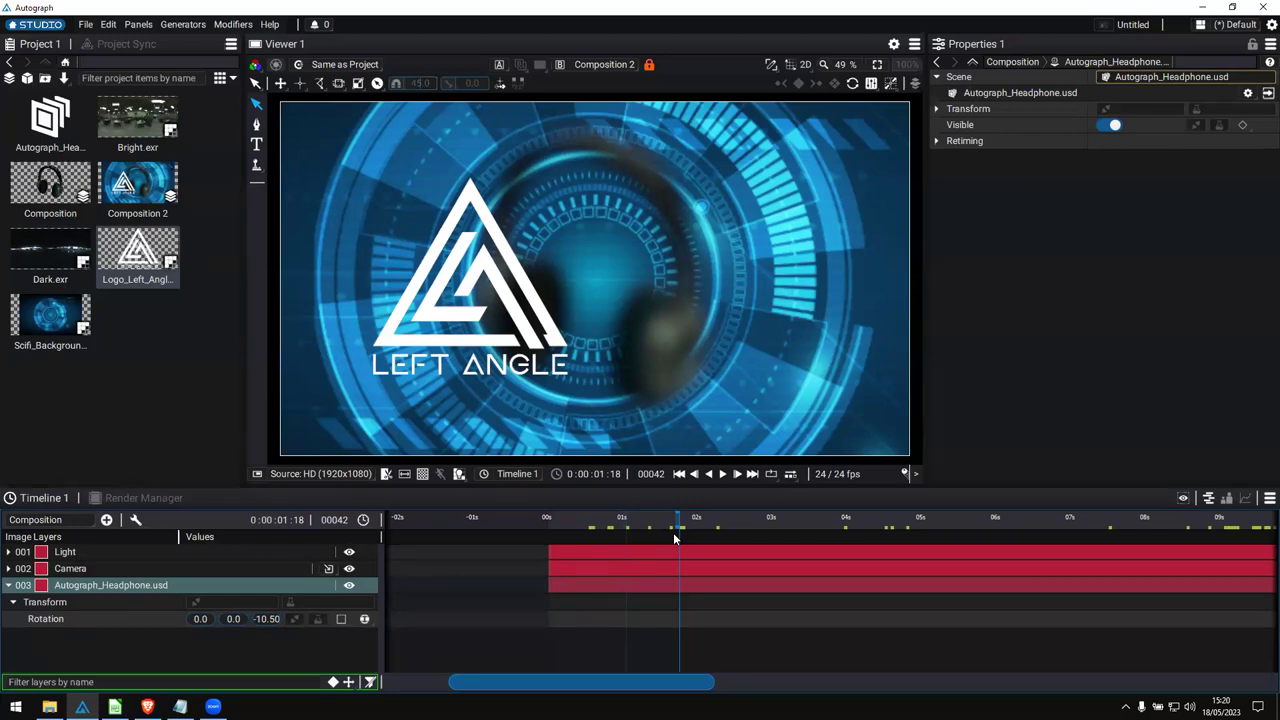
{"action": "left_click_drag", "start_coordinate": [677, 518], "coordinate": [649, 518]}
{"action": "mouse_move", "coordinate": [644, 517]}
{"action": "left_mouse_down"}
{"action": "mouse_move", "coordinate": [627, 518]}
{"action": "mouse_move", "coordinate": [667, 515]}
{"action": "left_mouse_up"}
{"action": "left_click", "coordinate": [447, 647]}
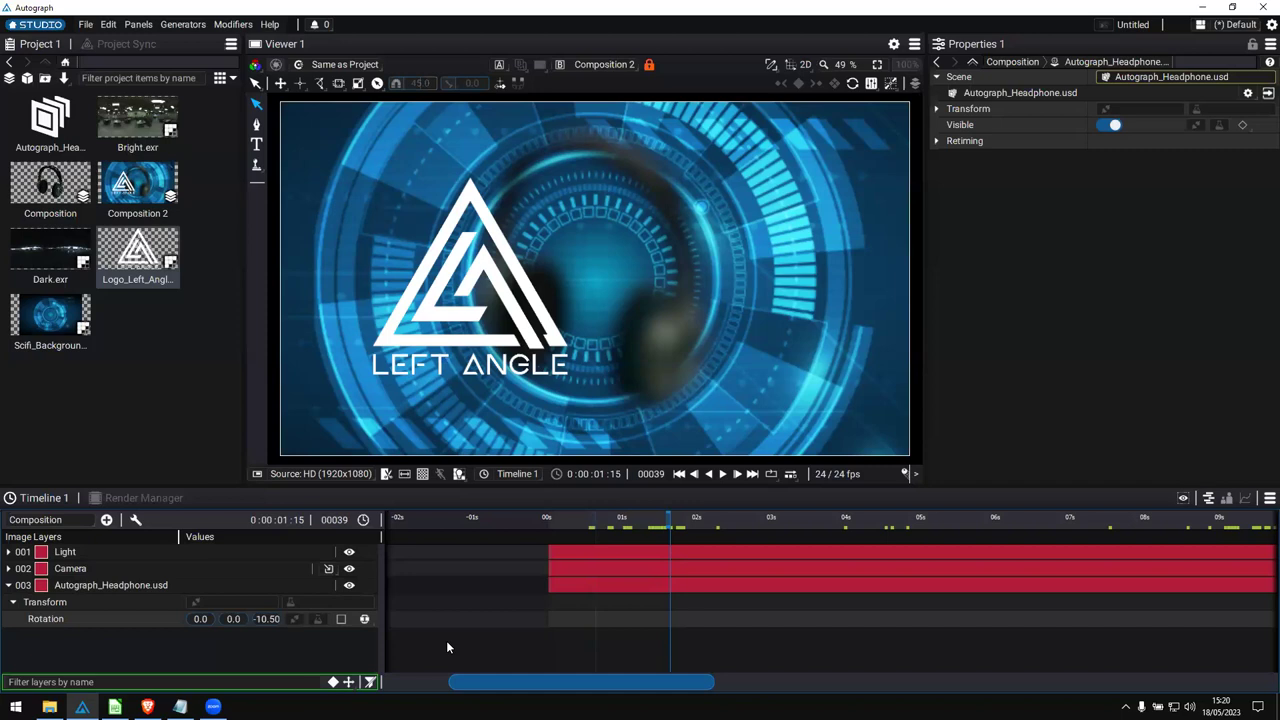
{"action": "left_click", "coordinate": [693, 516]}
{"action": "mouse_move", "coordinate": [686, 519]}
{"action": "left_mouse_down"}
{"action": "mouse_move", "coordinate": [730, 519]}
{"action": "mouse_move", "coordinate": [690, 519]}
{"action": "left_mouse_up"}
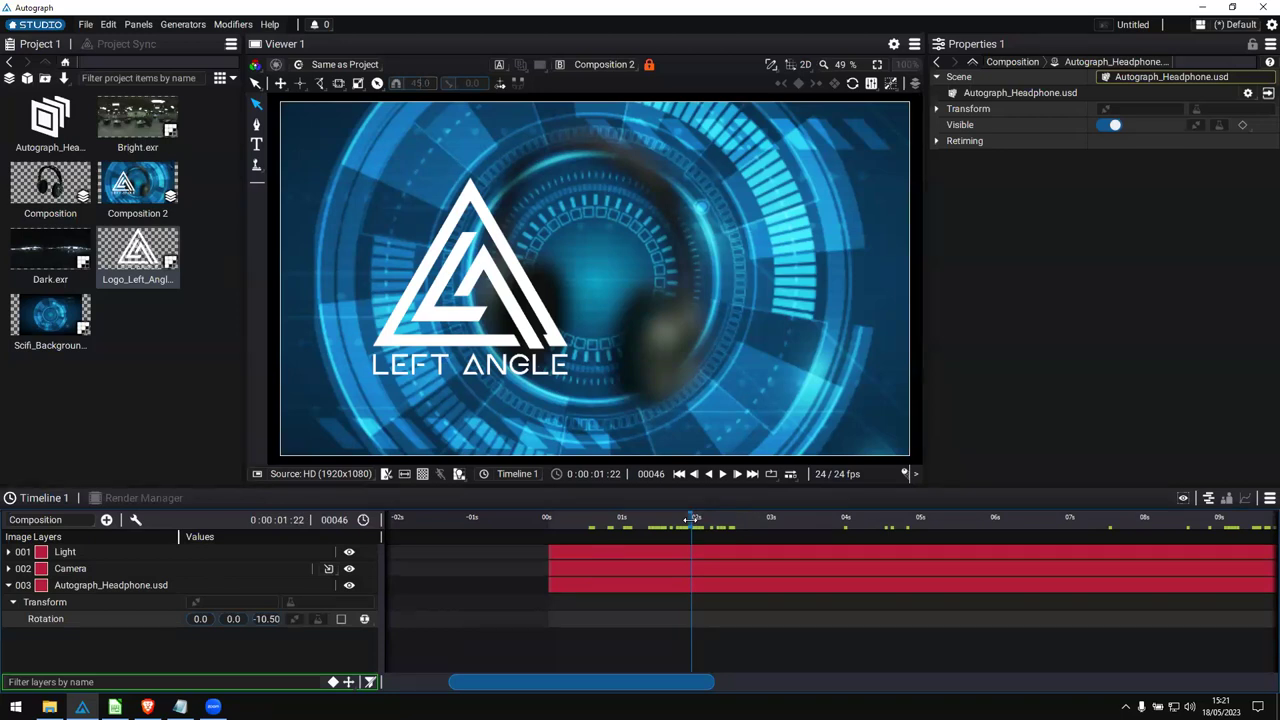
{"action": "mouse_move", "coordinate": [691, 519]}
{"action": "left_mouse_down"}
{"action": "mouse_move", "coordinate": [711, 519]}
{"action": "mouse_move", "coordinate": [689, 519]}
{"action": "left_mouse_up"}
Close the headphone project, discarding unsaved changes.
{"action": "left_click", "coordinate": [82, 26]}
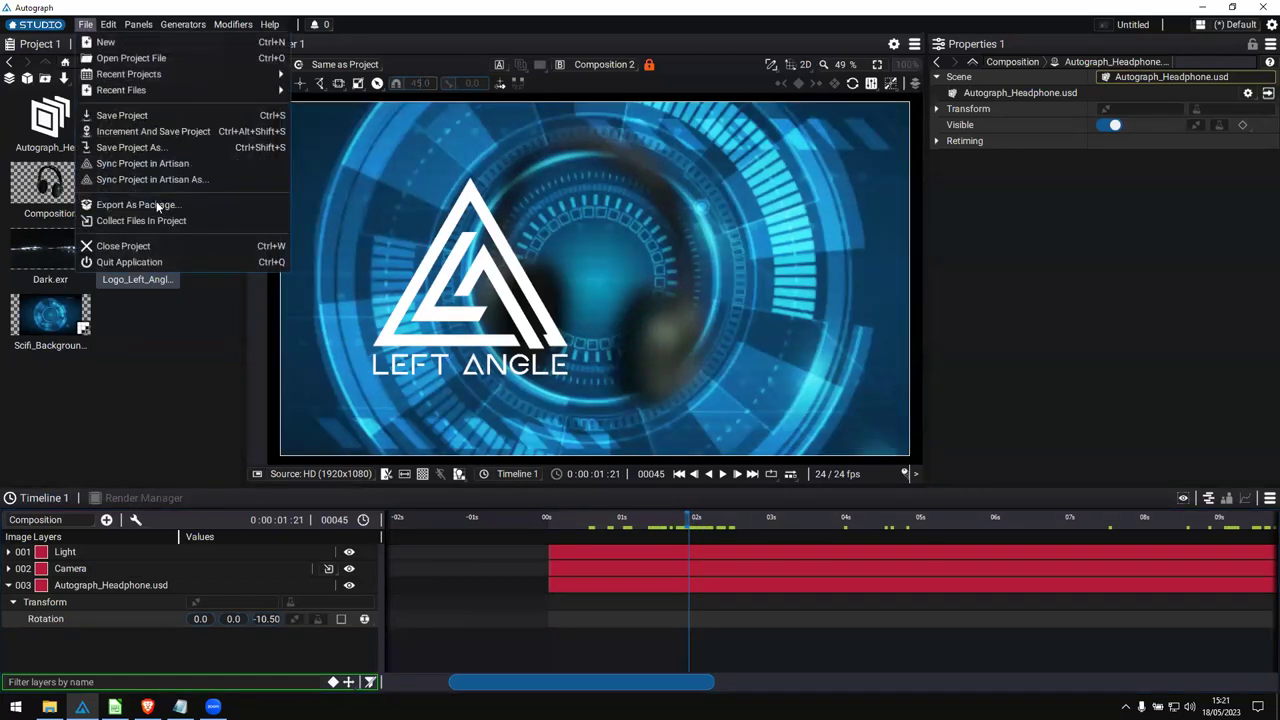
{"action": "left_click", "coordinate": [170, 239]}
{"action": "left_click", "coordinate": [640, 366]}
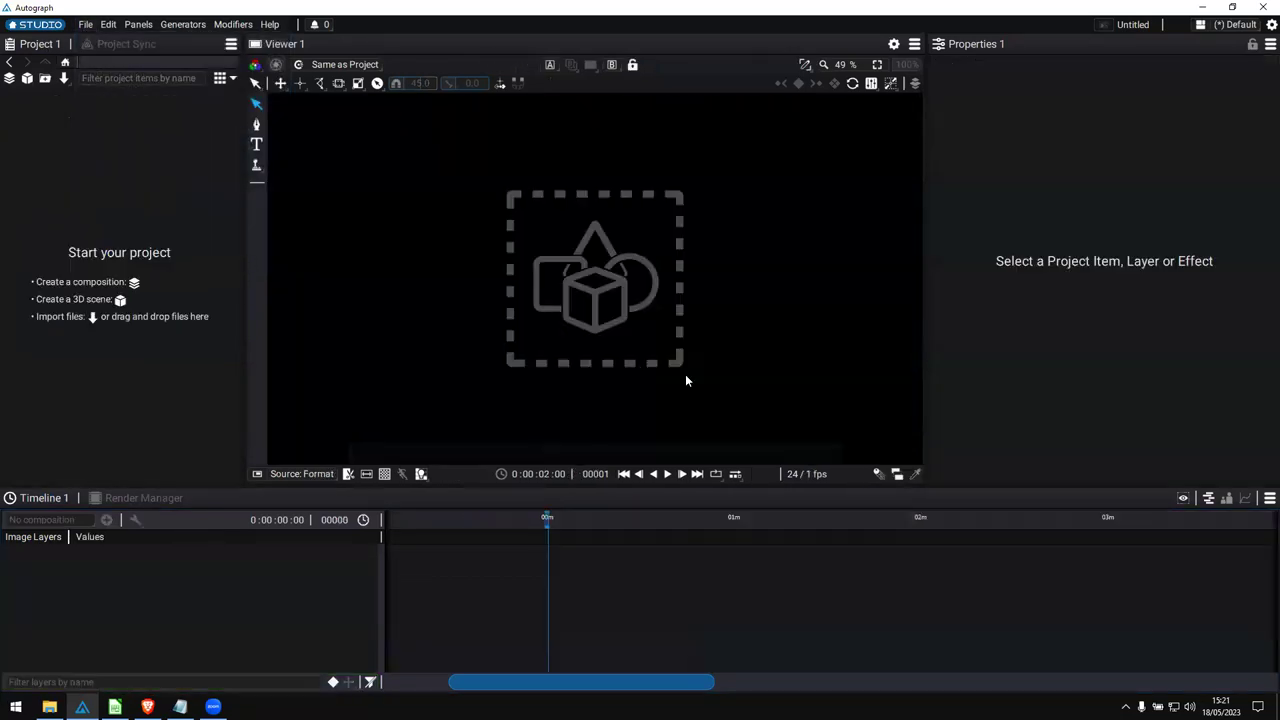
Import Automan_Skinned.usd from 3D_Demo\Spaceship\Automan into the new project.
{"action": "key", "text": "alt+Tab"}
{"action": "key", "text": "alt+Up"}
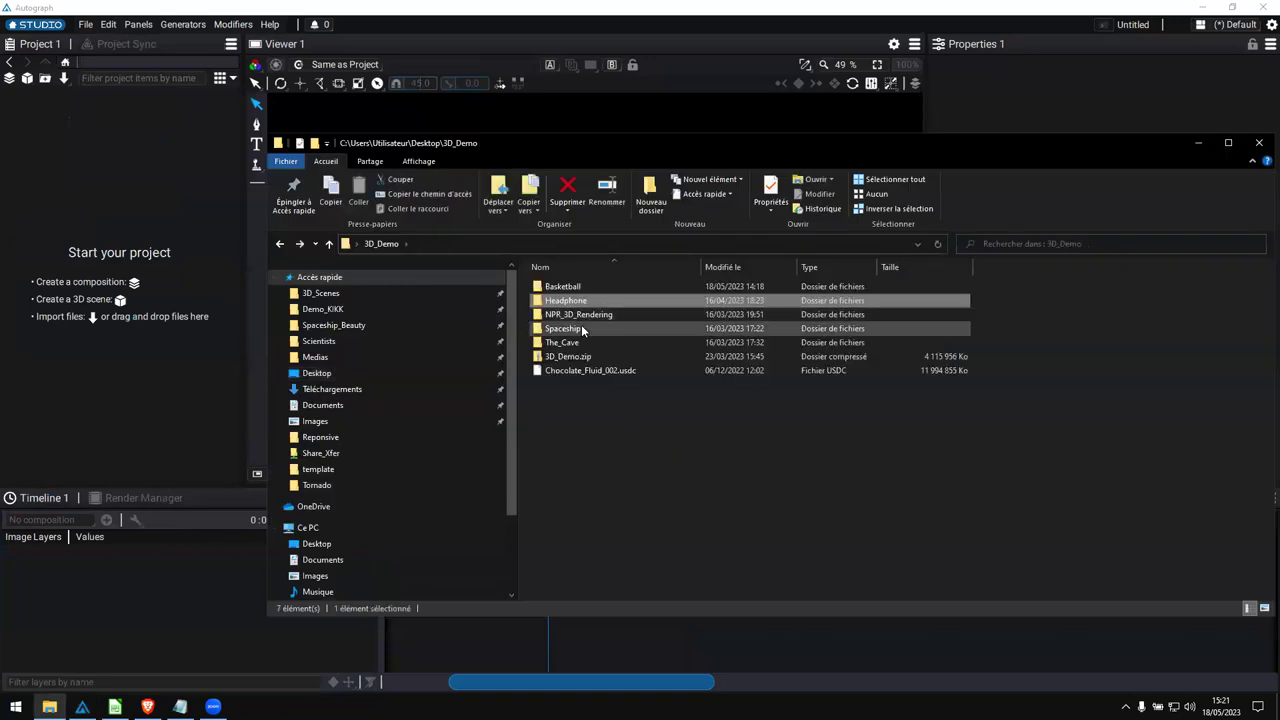
{"action": "double_click", "coordinate": [570, 328]}
{"action": "double_click", "coordinate": [588, 302]}
{"action": "left_click_drag", "start_coordinate": [585, 314], "coordinate": [129, 226]}
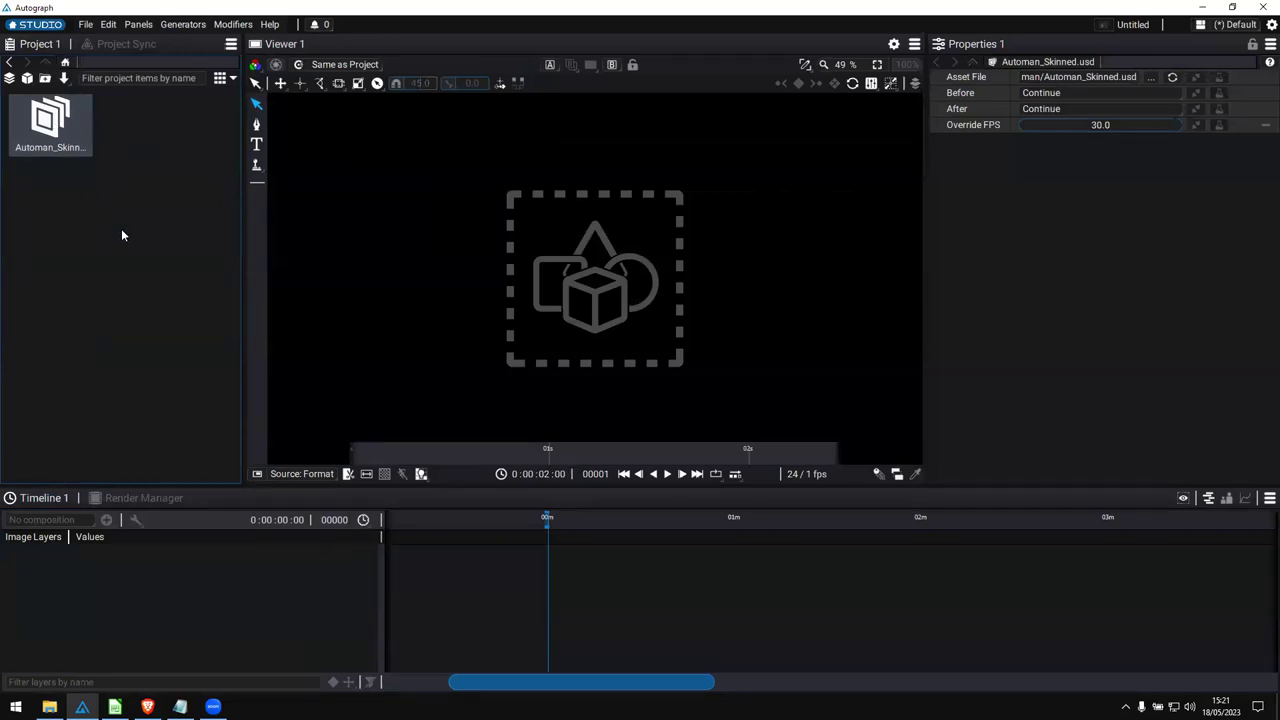
Play the Automan_Skinned walk animation in the viewer, stop it, and add an empty Scene item.
{"action": "double_click", "coordinate": [71, 129]}
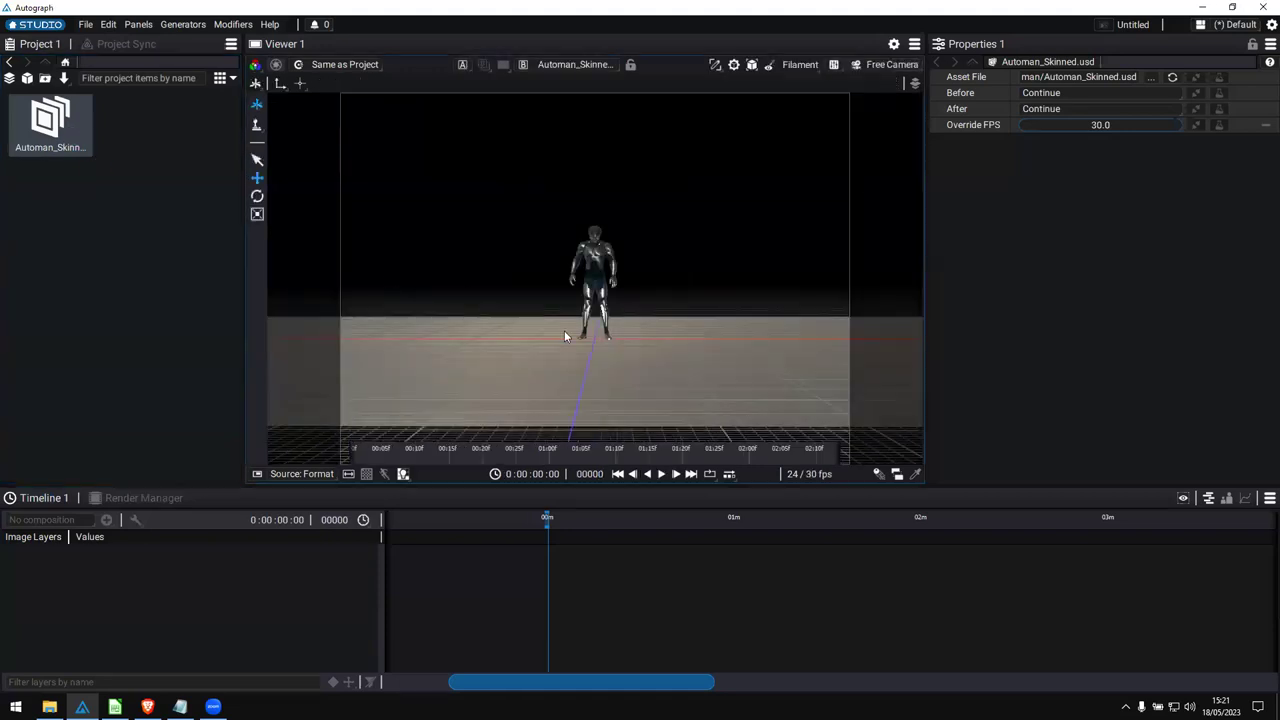
{"action": "key", "text": "alt+Tab"}
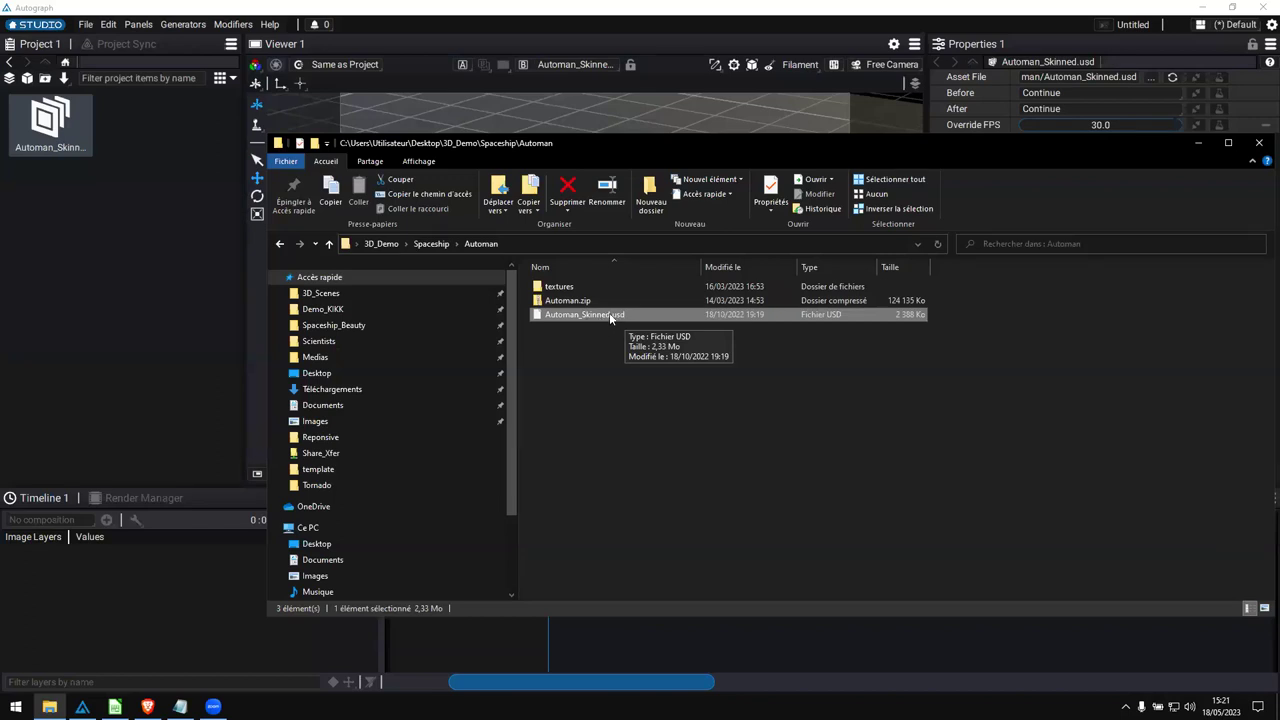
{"action": "left_click", "coordinate": [199, 238]}
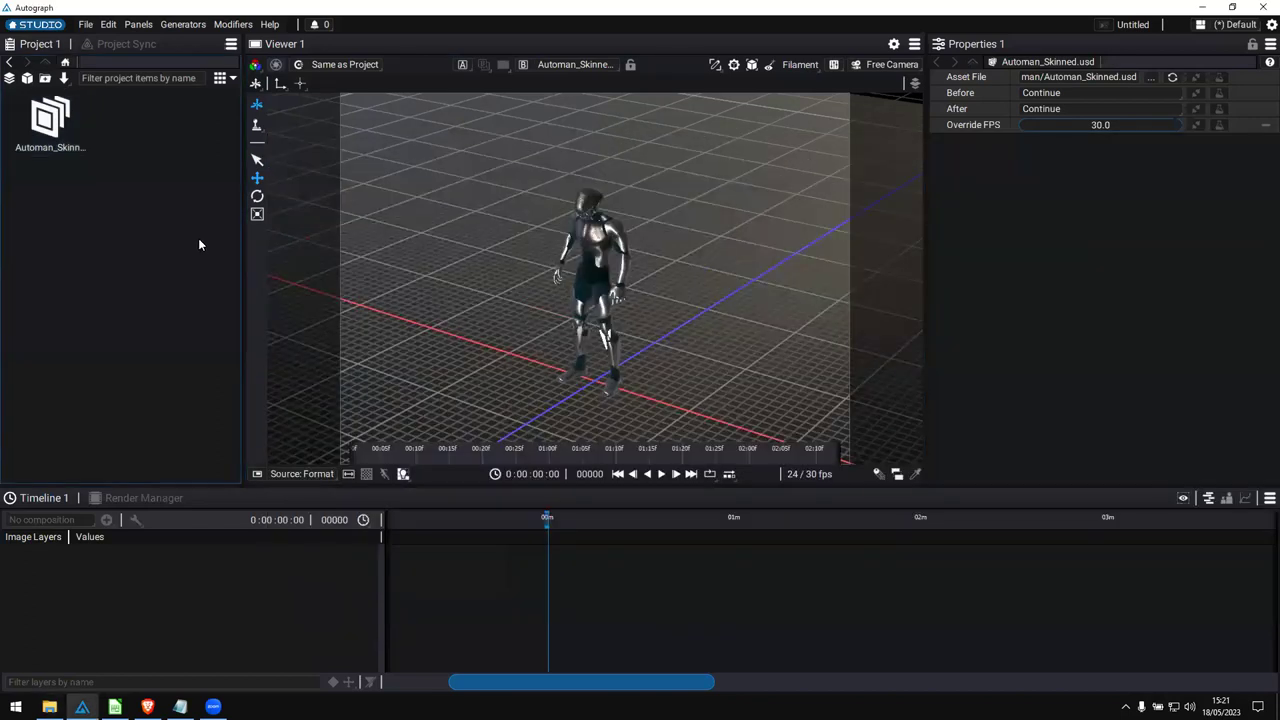
{"action": "left_click_drag", "start_coordinate": [524, 288], "coordinate": [605, 203]}
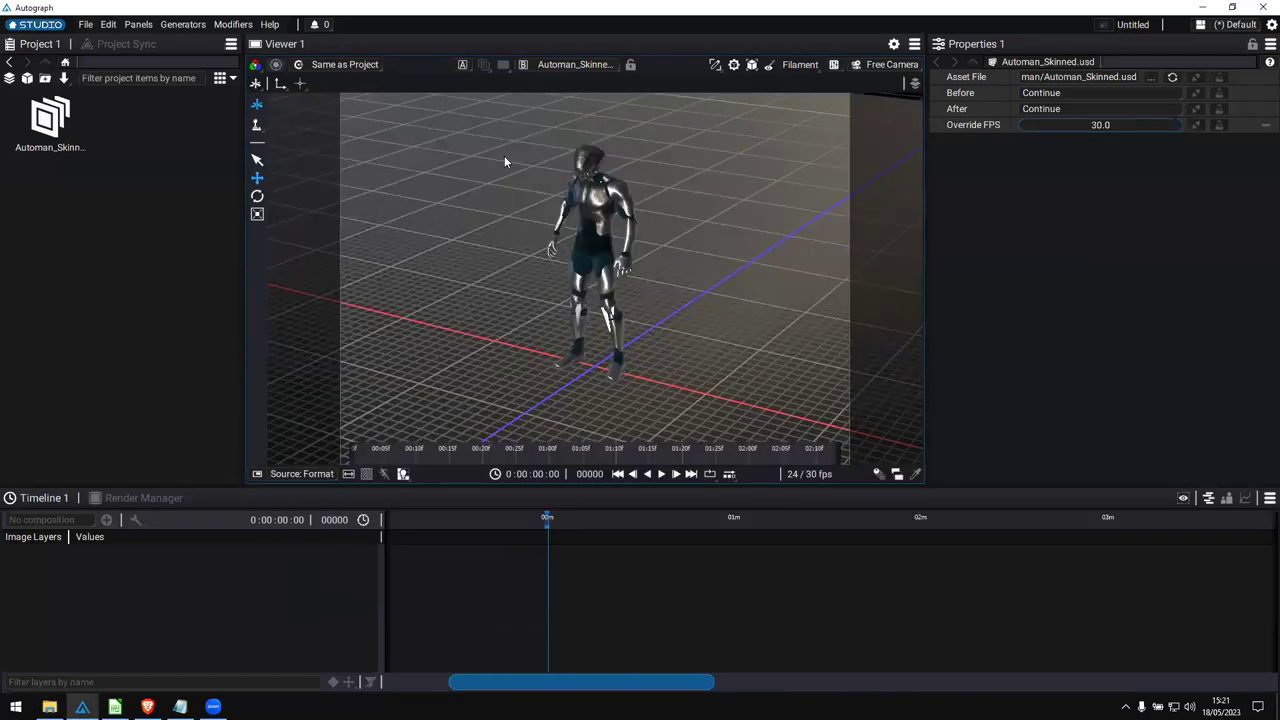
{"action": "scroll", "coordinate": [507, 453], "scroll_direction": "down", "scroll_amount": 3}
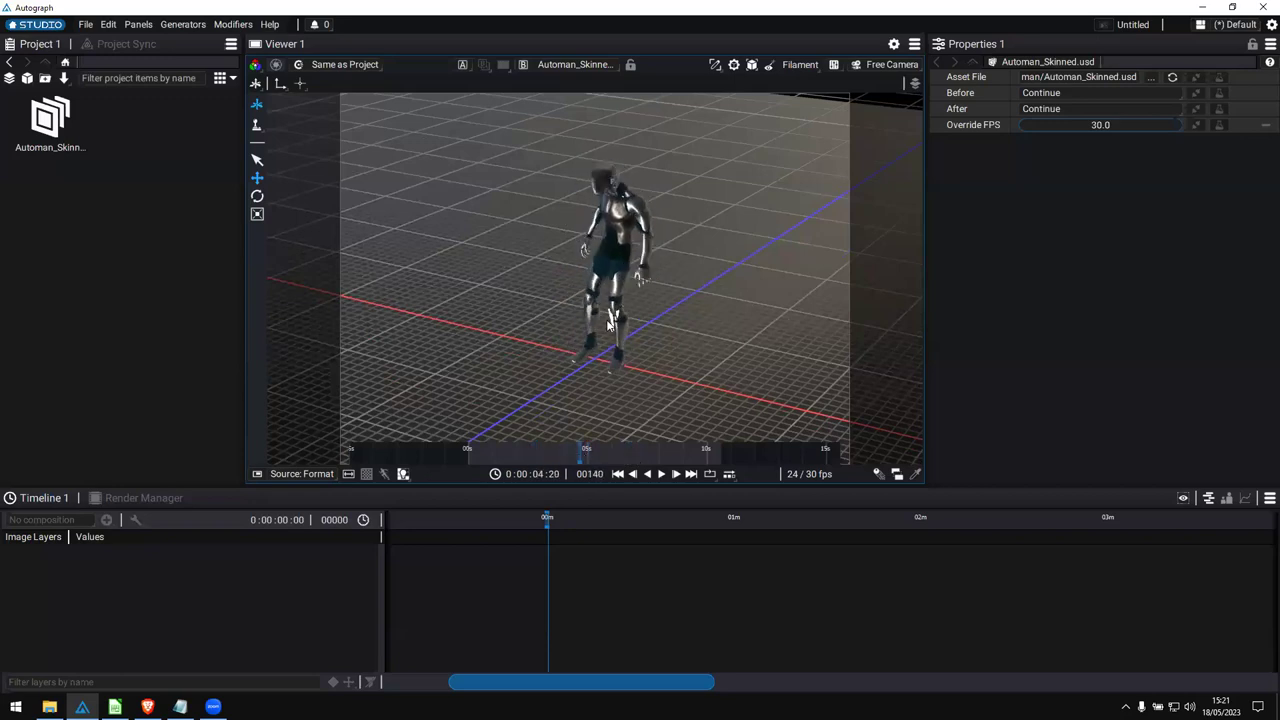
{"action": "left_click", "coordinate": [571, 449]}
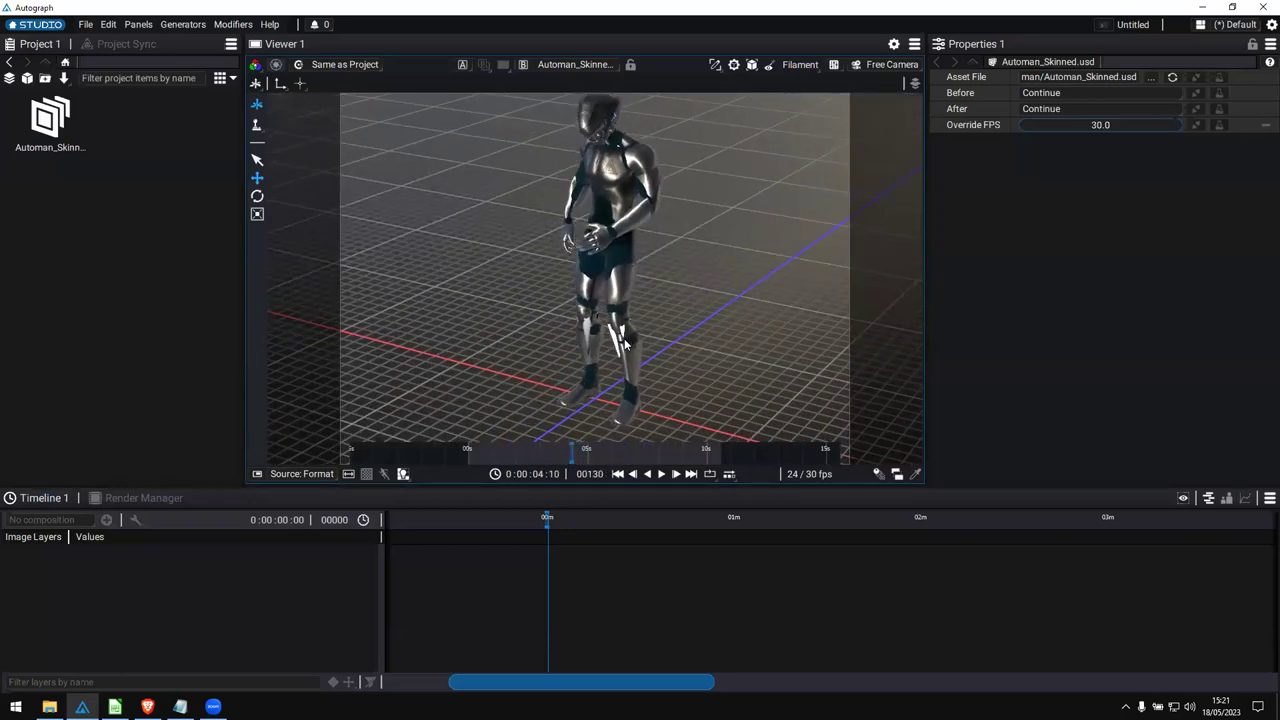
{"action": "left_click", "coordinate": [27, 79]}
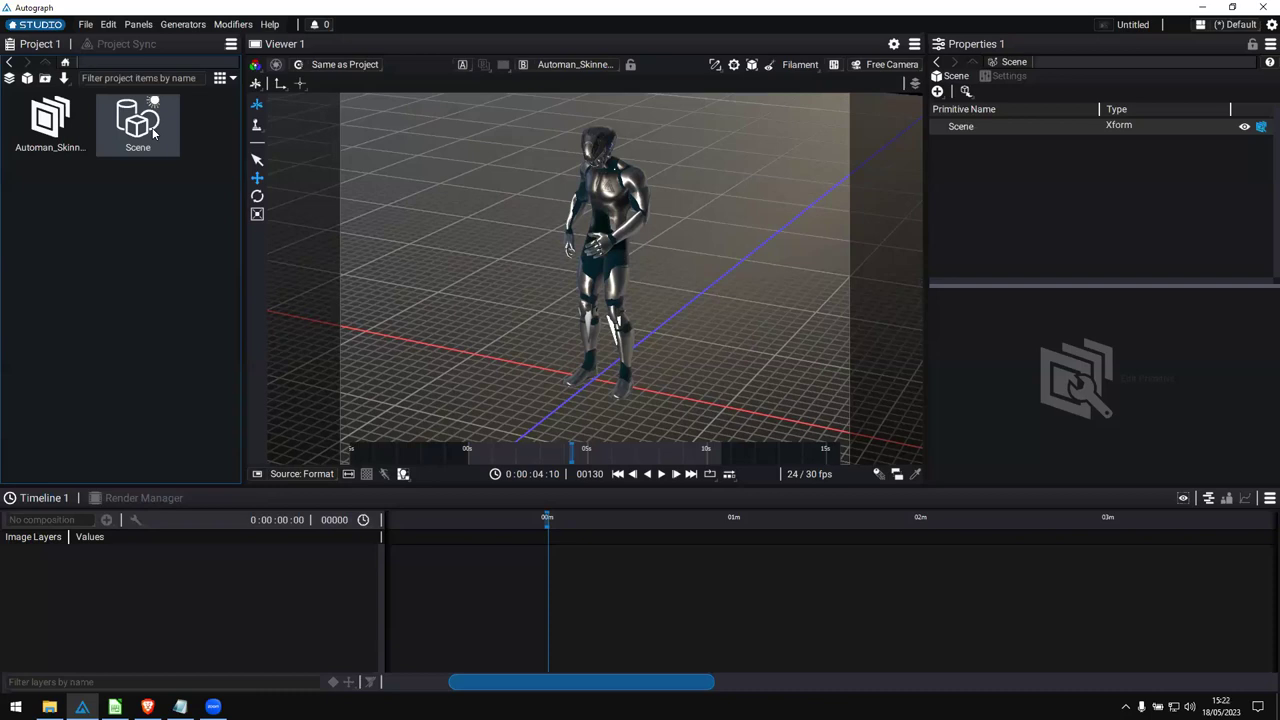
Open the Scene and add Automan_Skinned.usd to it, expanding its hierarchy.
{"action": "left_click_drag", "start_coordinate": [151, 130], "coordinate": [337, 191]}
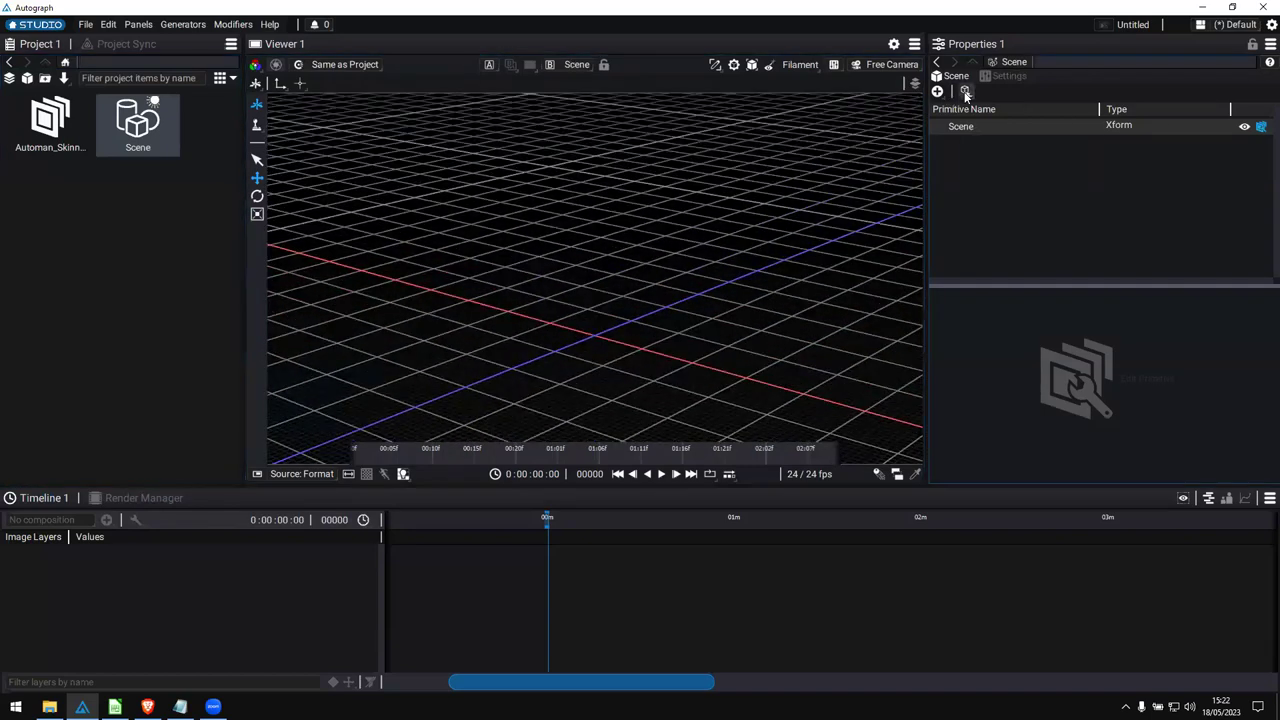
{"action": "left_click", "coordinate": [966, 91]}
{"action": "left_click", "coordinate": [1017, 114]}
{"action": "left_click", "coordinate": [939, 127]}
{"action": "left_click", "coordinate": [948, 143]}
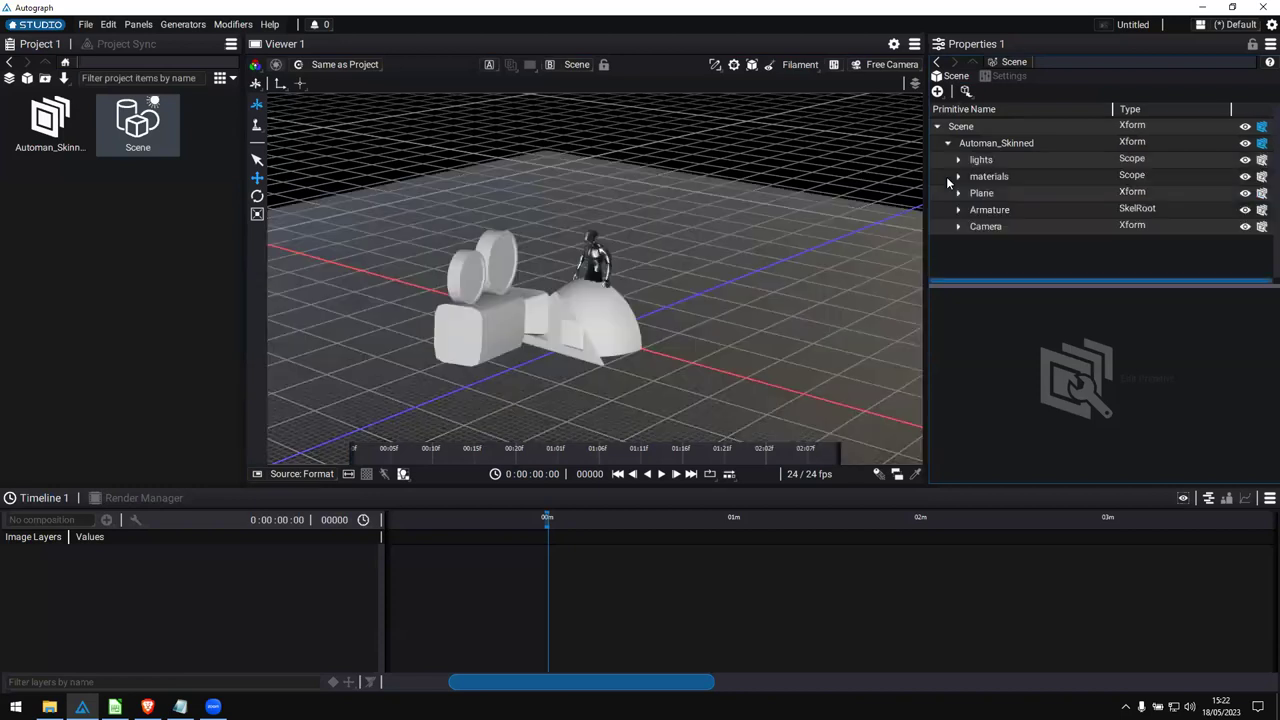
Hide the Plane floor, Camera prop and Armature skeleton in the Scene.
{"action": "scroll", "coordinate": [640, 322], "scroll_direction": "up", "scroll_amount": 5}
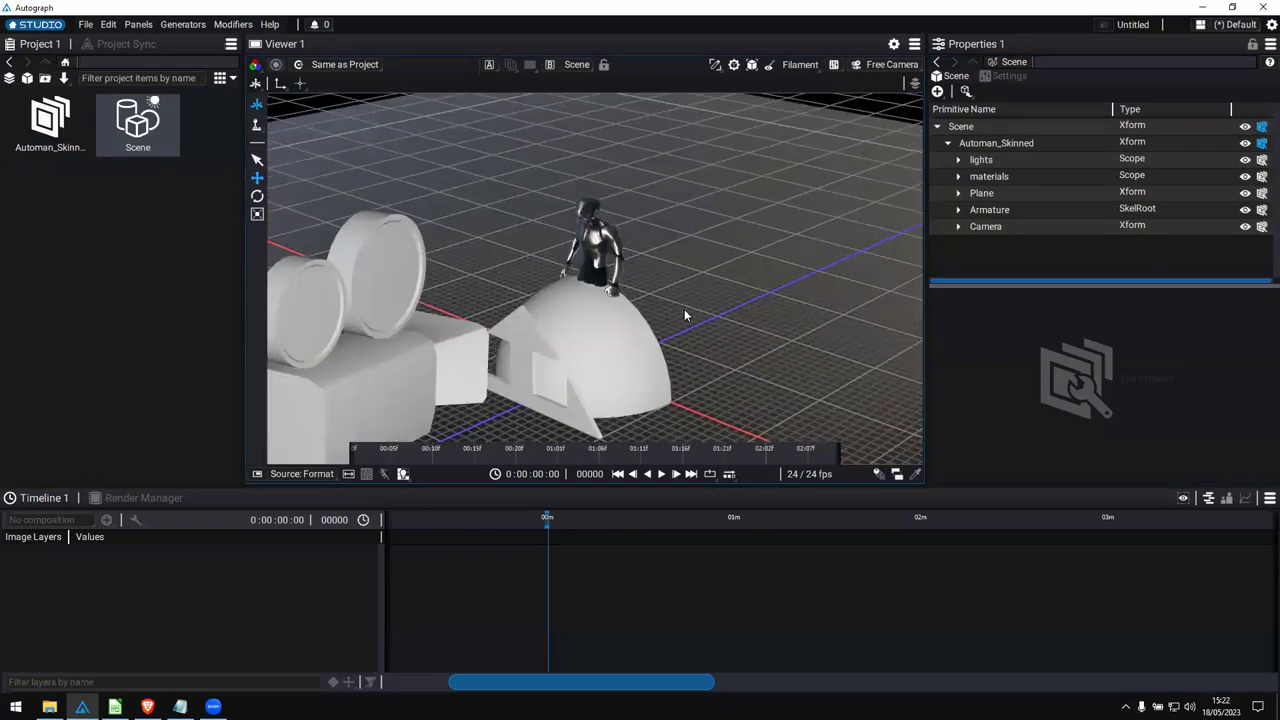
{"action": "left_click", "coordinate": [1245, 192]}
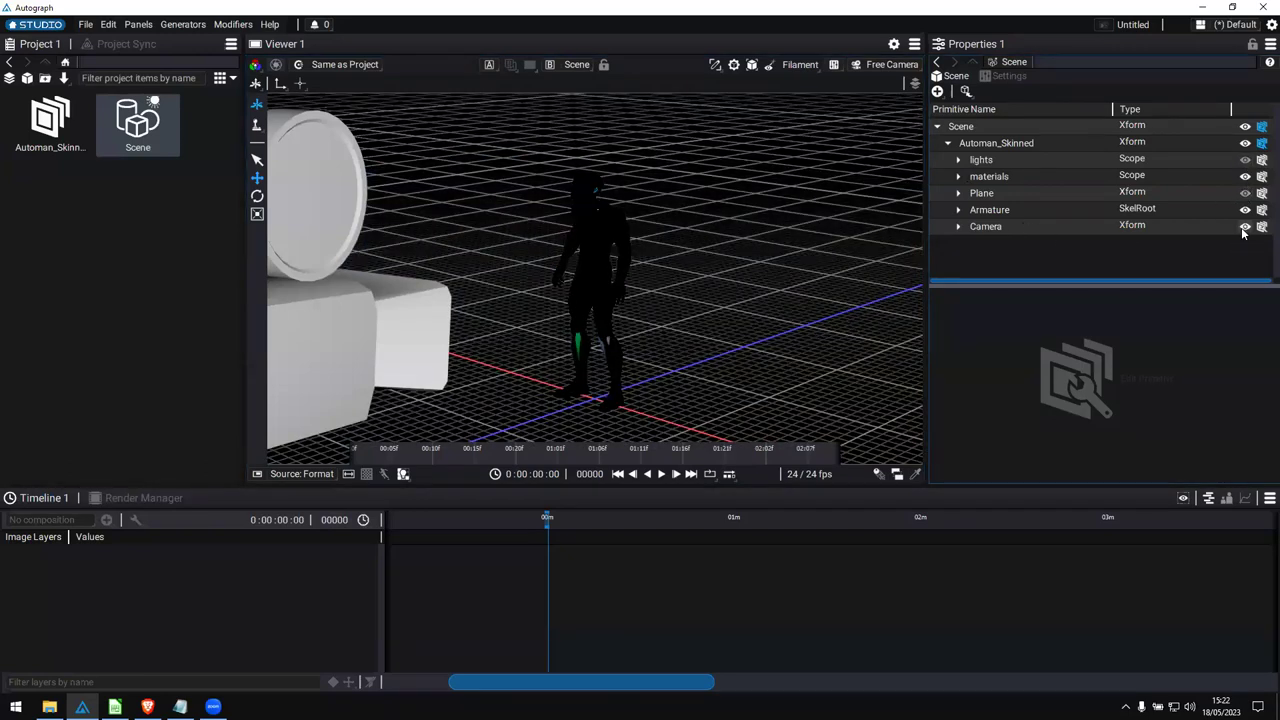
{"action": "left_click", "coordinate": [1245, 226]}
{"action": "left_click", "coordinate": [958, 210]}
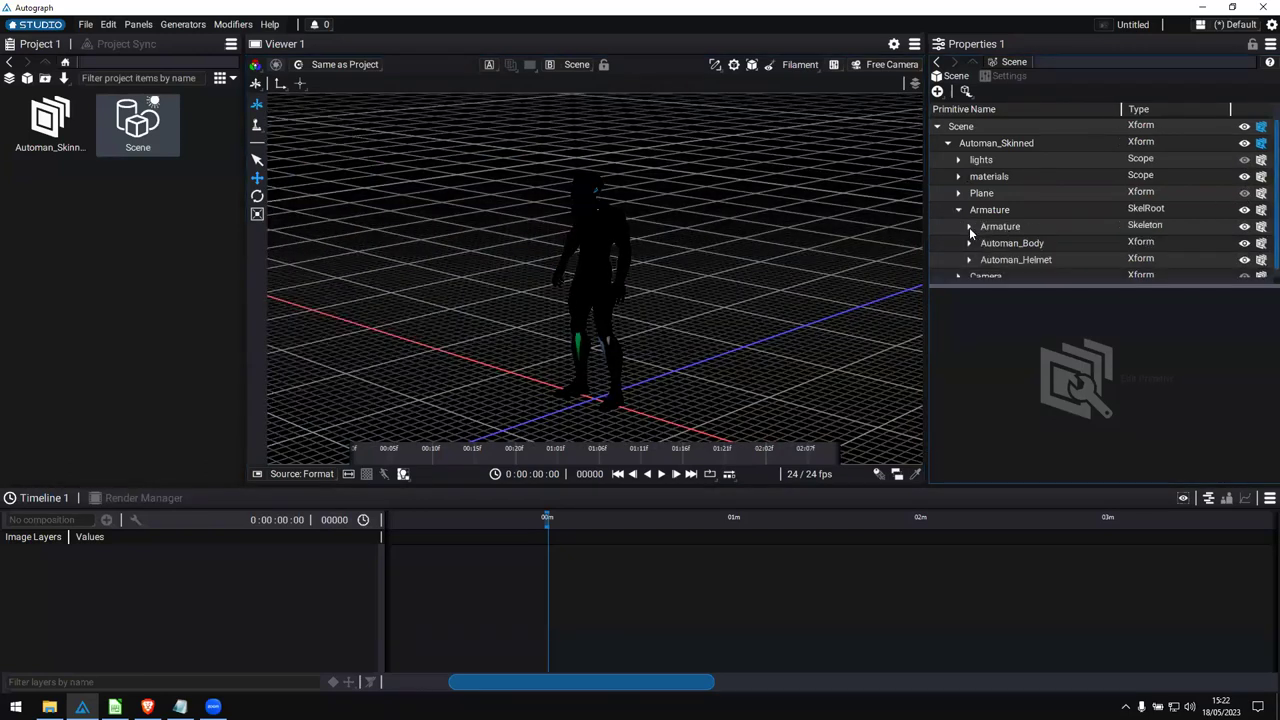
{"action": "left_click", "coordinate": [1245, 226]}
{"action": "left_click_drag", "start_coordinate": [606, 318], "coordinate": [597, 459]}
{"action": "left_click", "coordinate": [366, 474]}
{"action": "scroll", "coordinate": [720, 441], "scroll_direction": "down", "scroll_amount": 2}
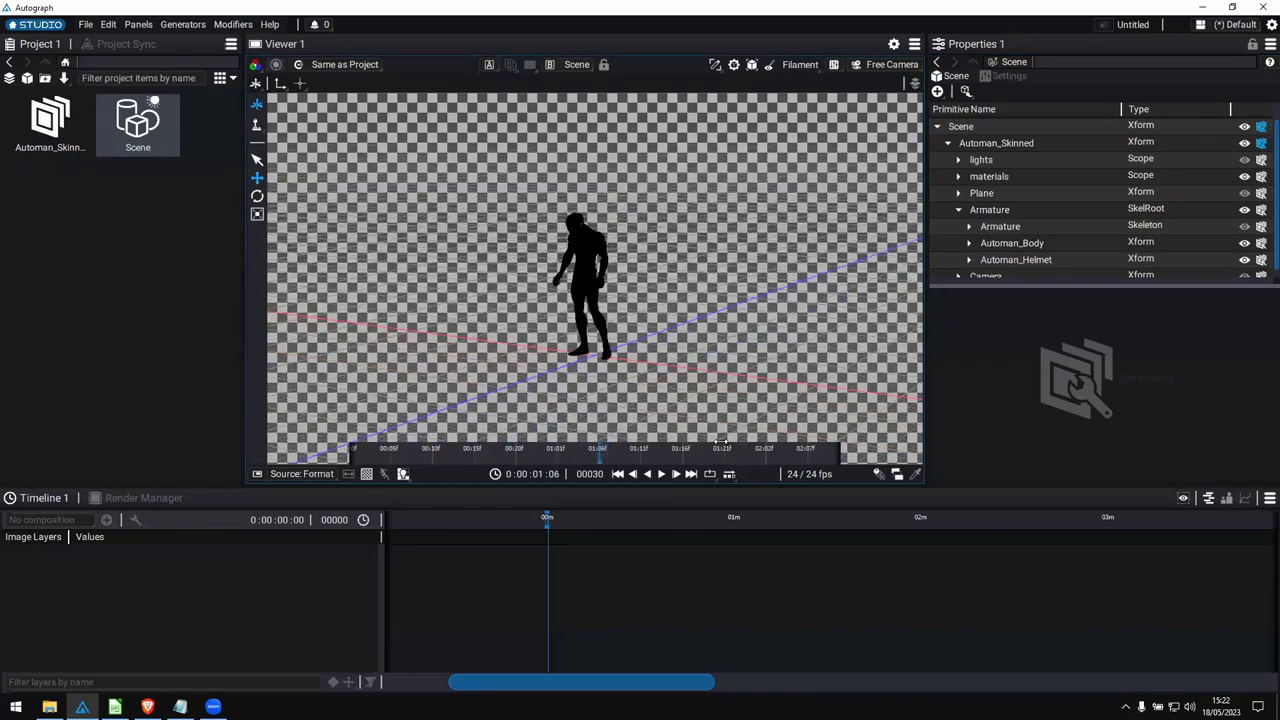
{"action": "scroll", "coordinate": [720, 441], "scroll_direction": "down", "scroll_amount": 3}
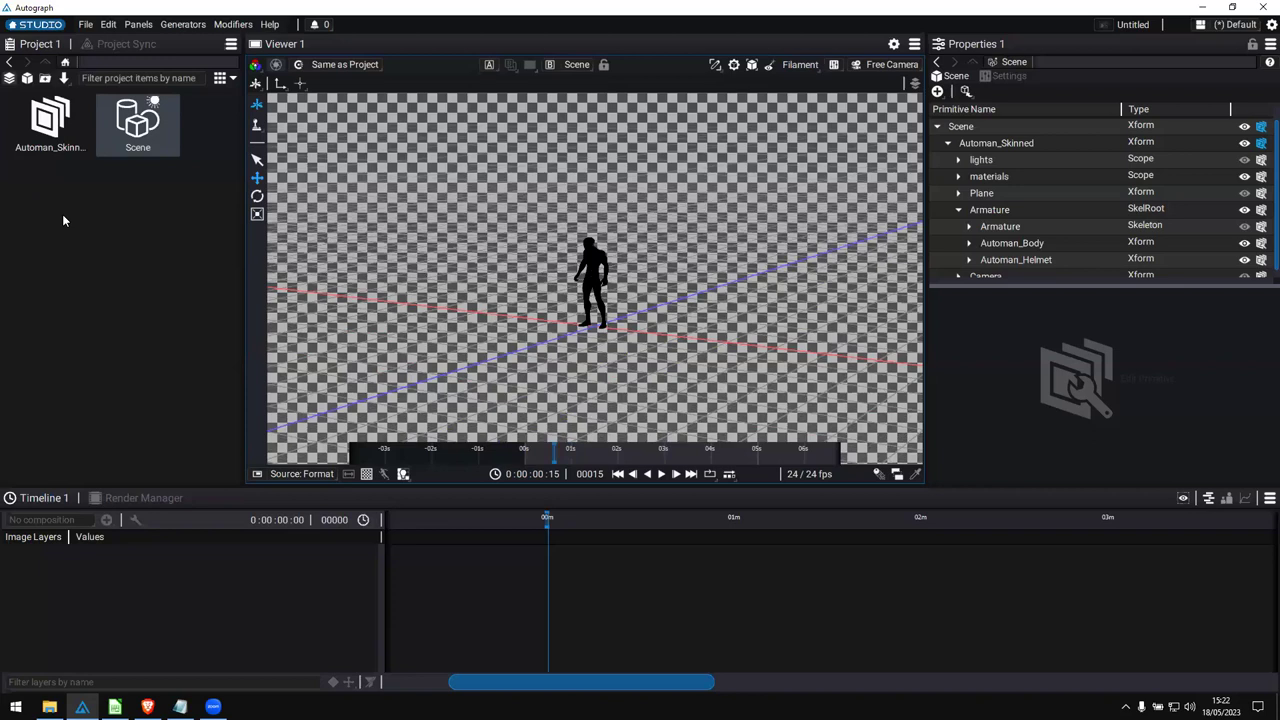
Create a new 1920×1080, 24 fps Composition with the Scene as its layer.
{"action": "left_click", "coordinate": [10, 78]}
{"action": "left_click_drag", "start_coordinate": [168, 578], "coordinate": [349, 554]}
{"action": "left_click", "coordinate": [726, 526]}
{"action": "scroll", "coordinate": [624, 576], "scroll_direction": "down", "scroll_amount": 3}
Switch the viewer to 3D and import Spaceship_Corridor.usdc from the Spaceship_Corridor folder.
{"action": "left_click", "coordinate": [663, 522]}
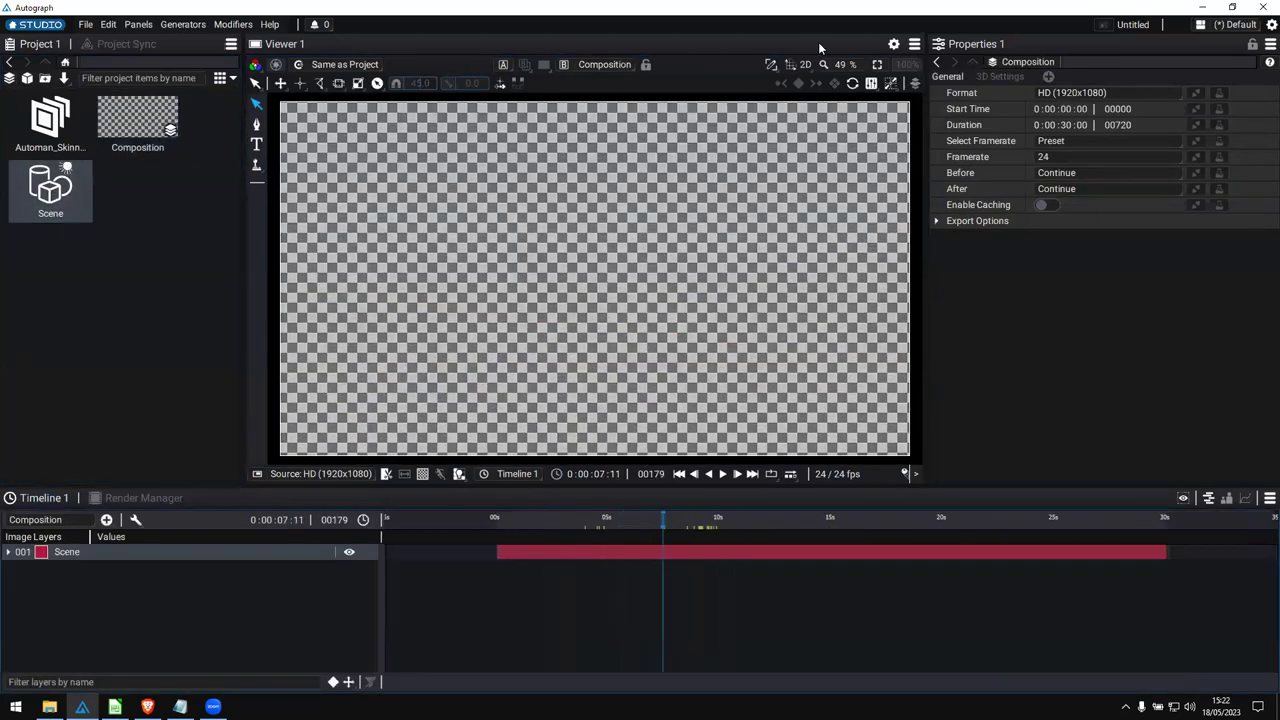
{"action": "left_click", "coordinate": [810, 99]}
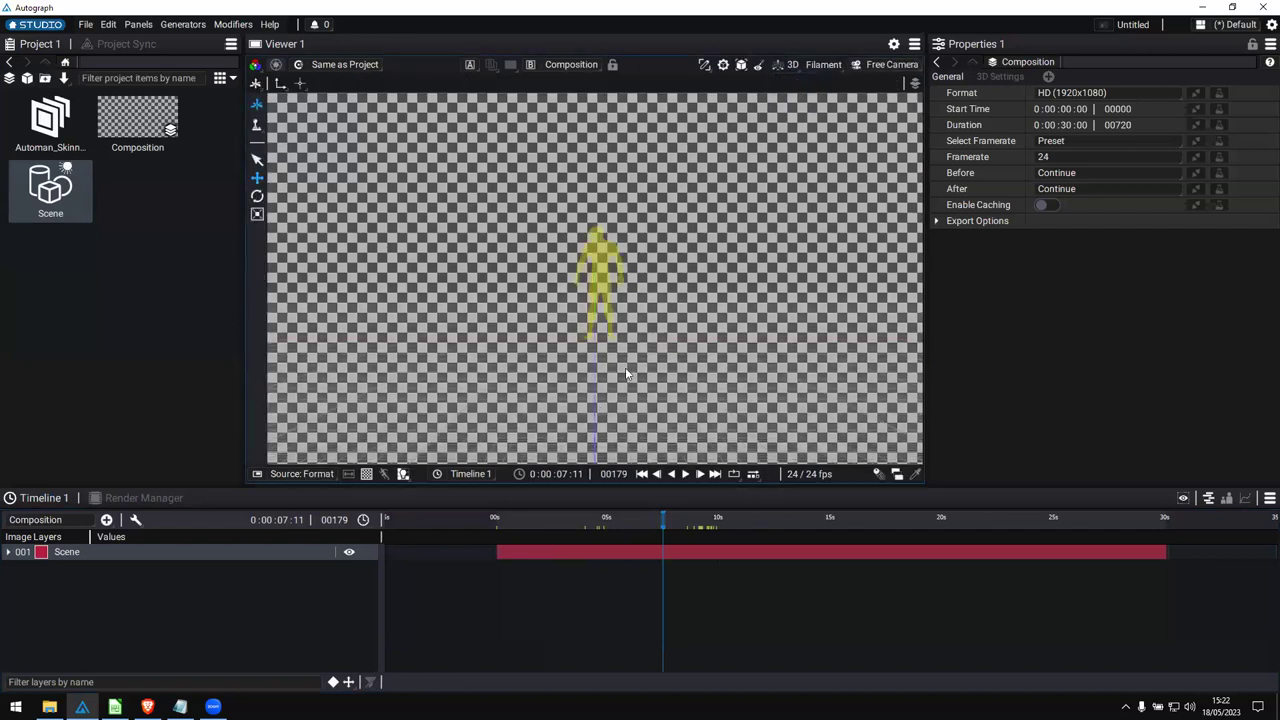
{"action": "key", "text": "alt+Tab"}
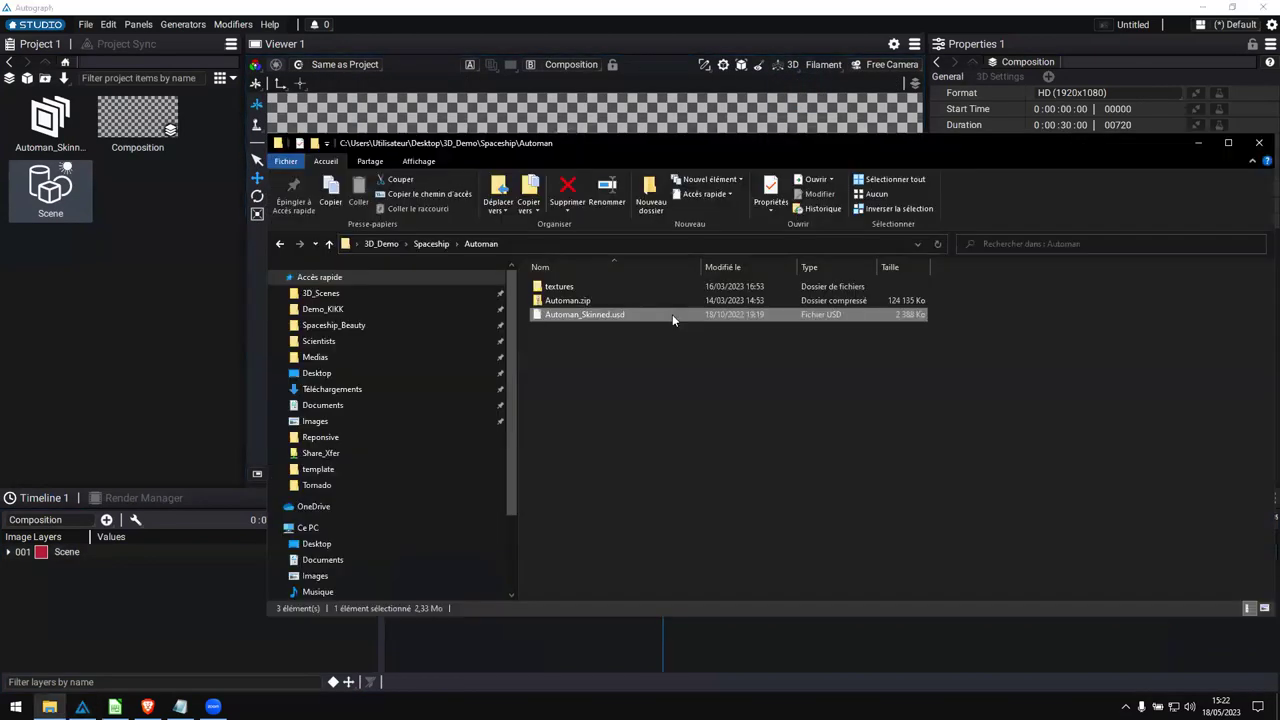
{"action": "key", "text": "alt+Up"}
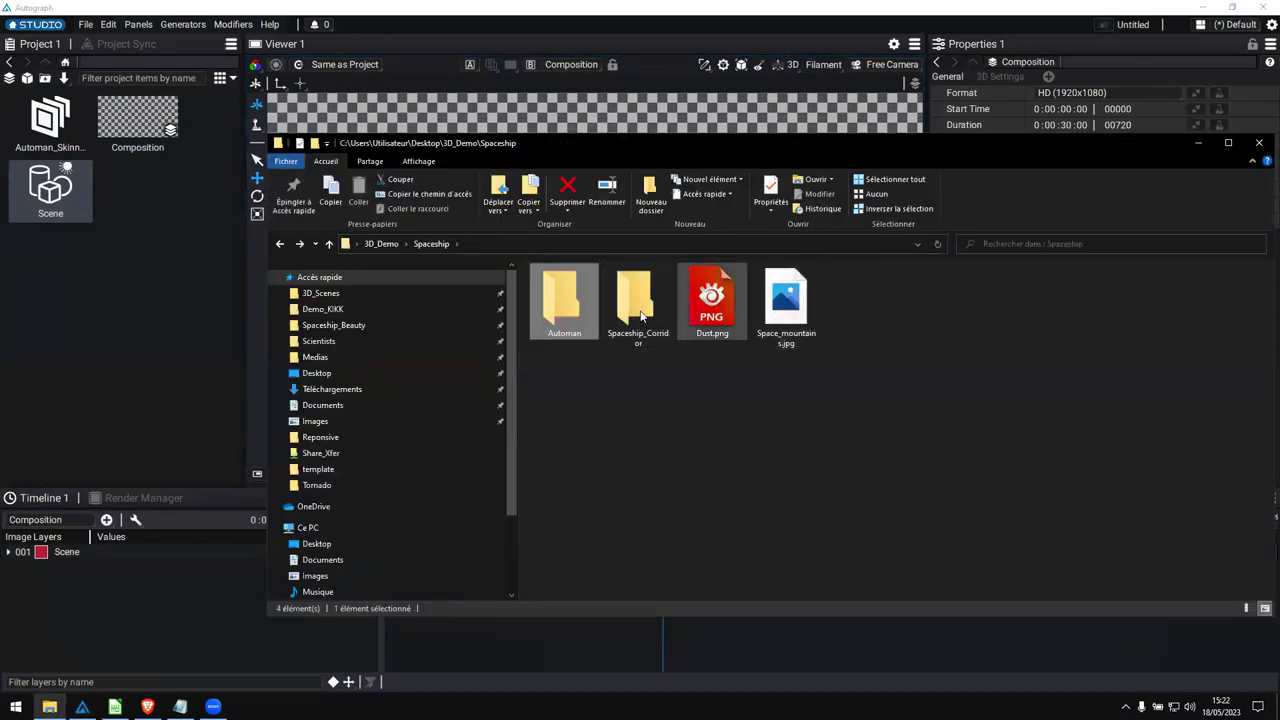
{"action": "double_click", "coordinate": [640, 305]}
{"action": "left_click_drag", "start_coordinate": [590, 300], "coordinate": [90, 333]}
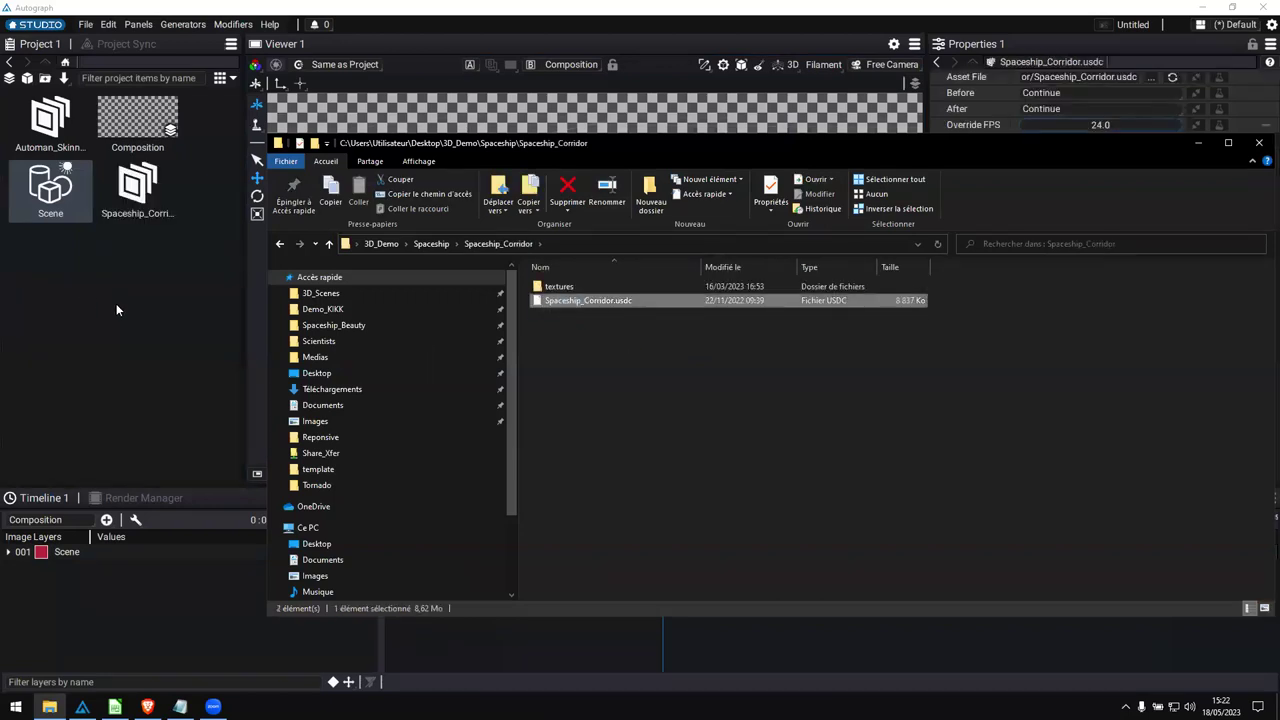
{"action": "left_click", "coordinate": [116, 309]}
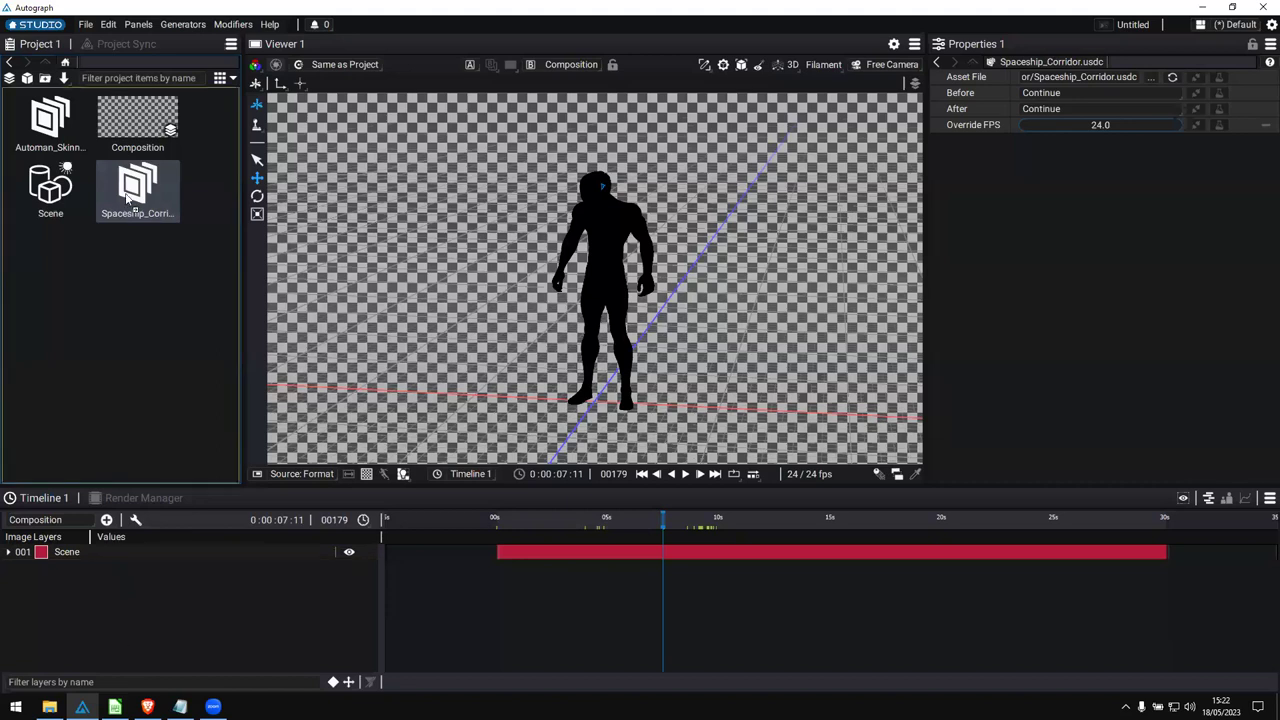
Add Spaceship_Corridor as a composition layer and frame the view down the corridor at 0:00:11:12.
{"action": "left_click_drag", "start_coordinate": [137, 190], "coordinate": [81, 584]}
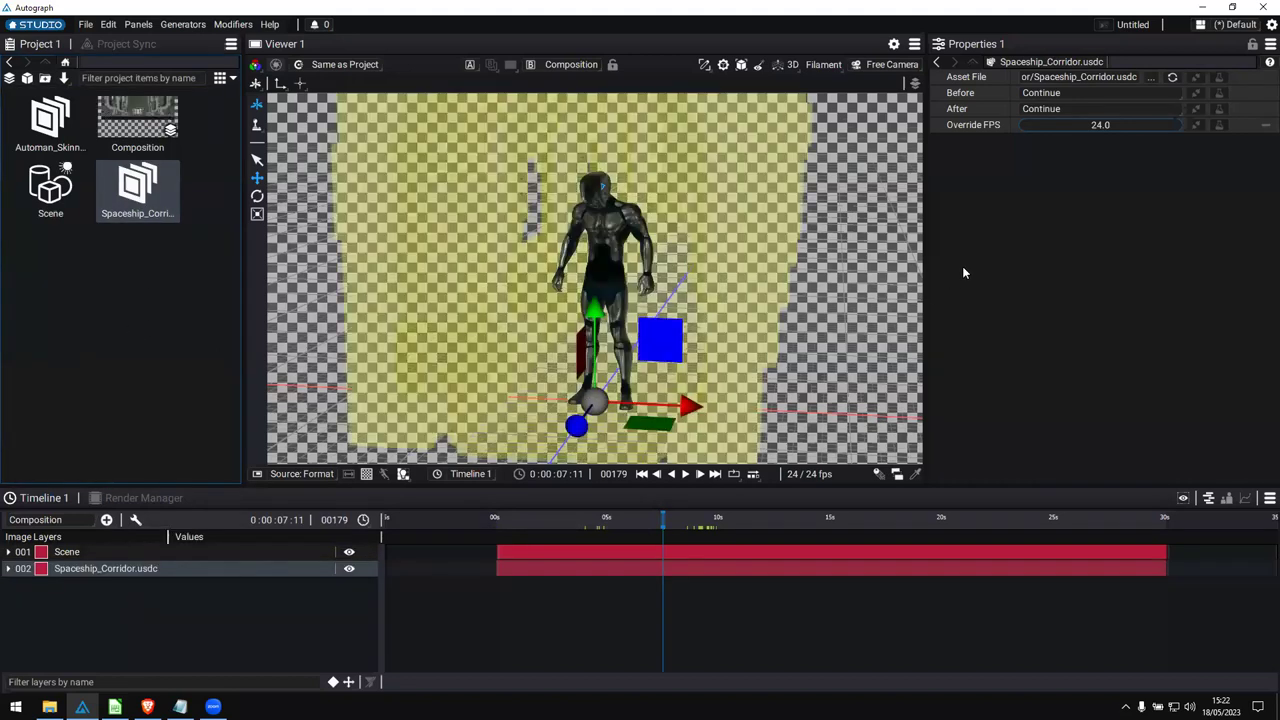
{"action": "scroll", "coordinate": [685, 315], "scroll_direction": "up", "scroll_amount": 10}
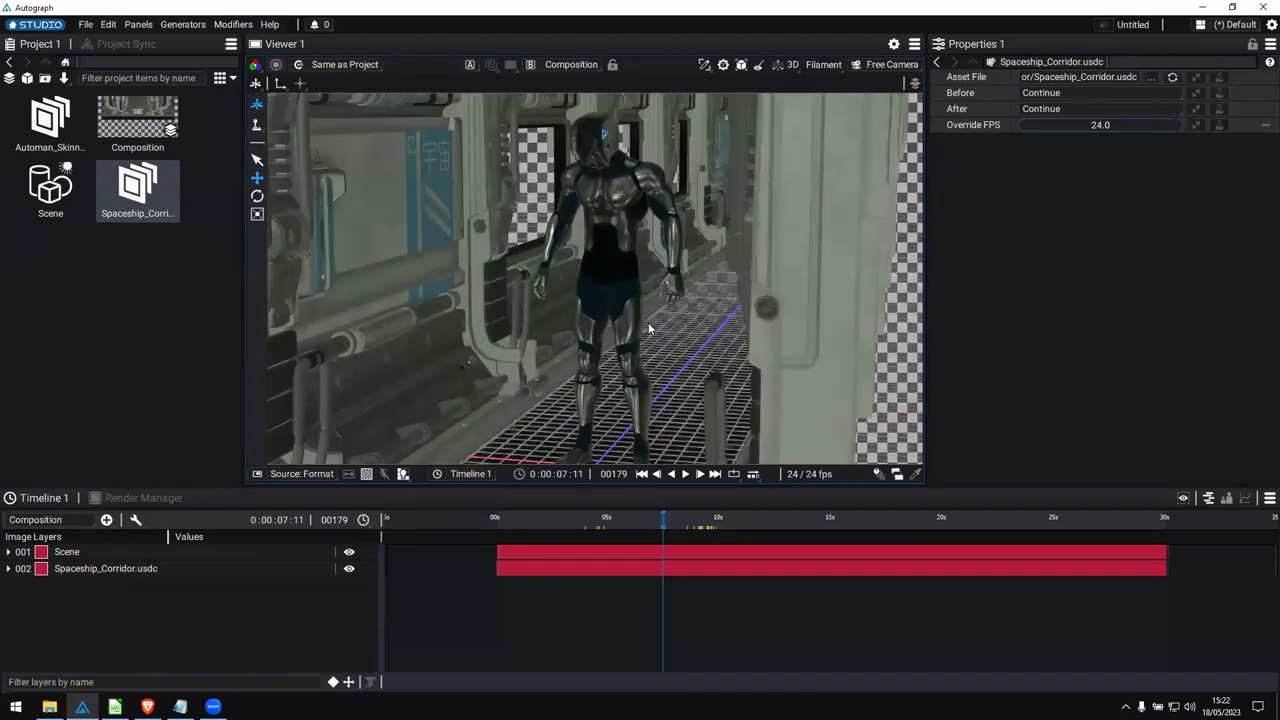
{"action": "scroll", "coordinate": [658, 344], "scroll_direction": "up", "scroll_amount": 5}
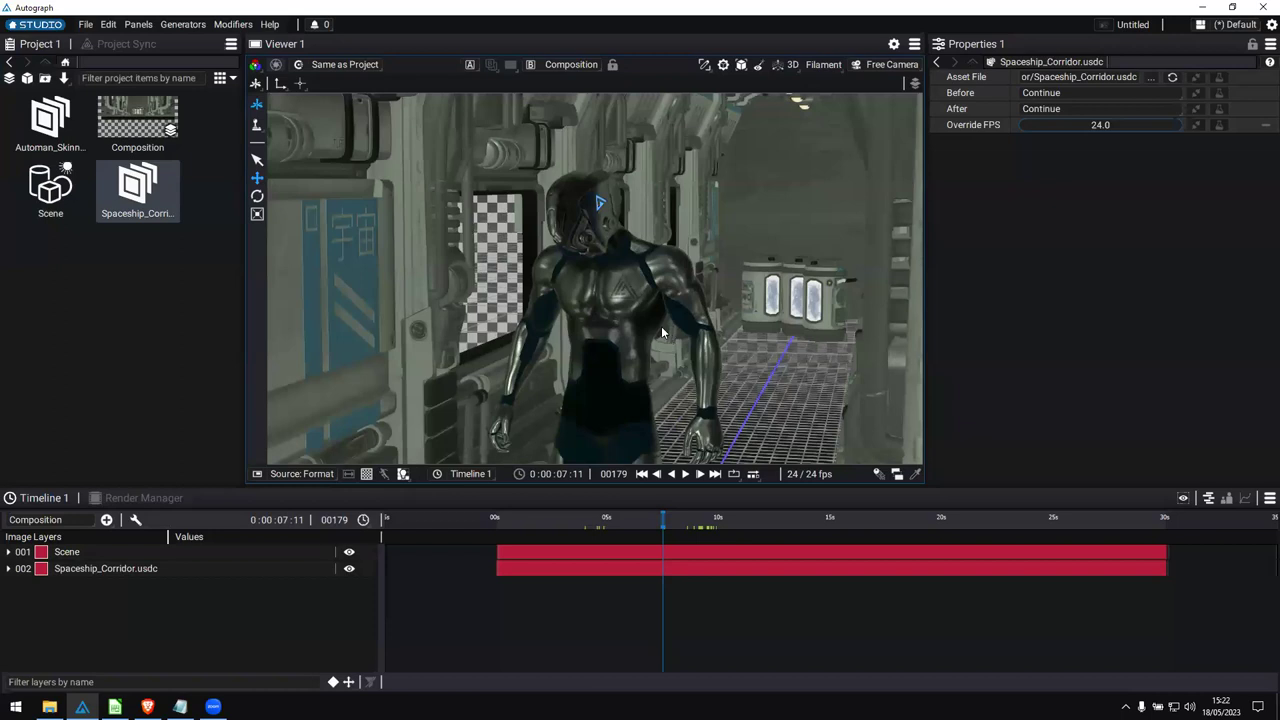
{"action": "scroll", "coordinate": [668, 331], "scroll_direction": "down", "scroll_amount": 8}
{"action": "left_click", "coordinate": [718, 518]}
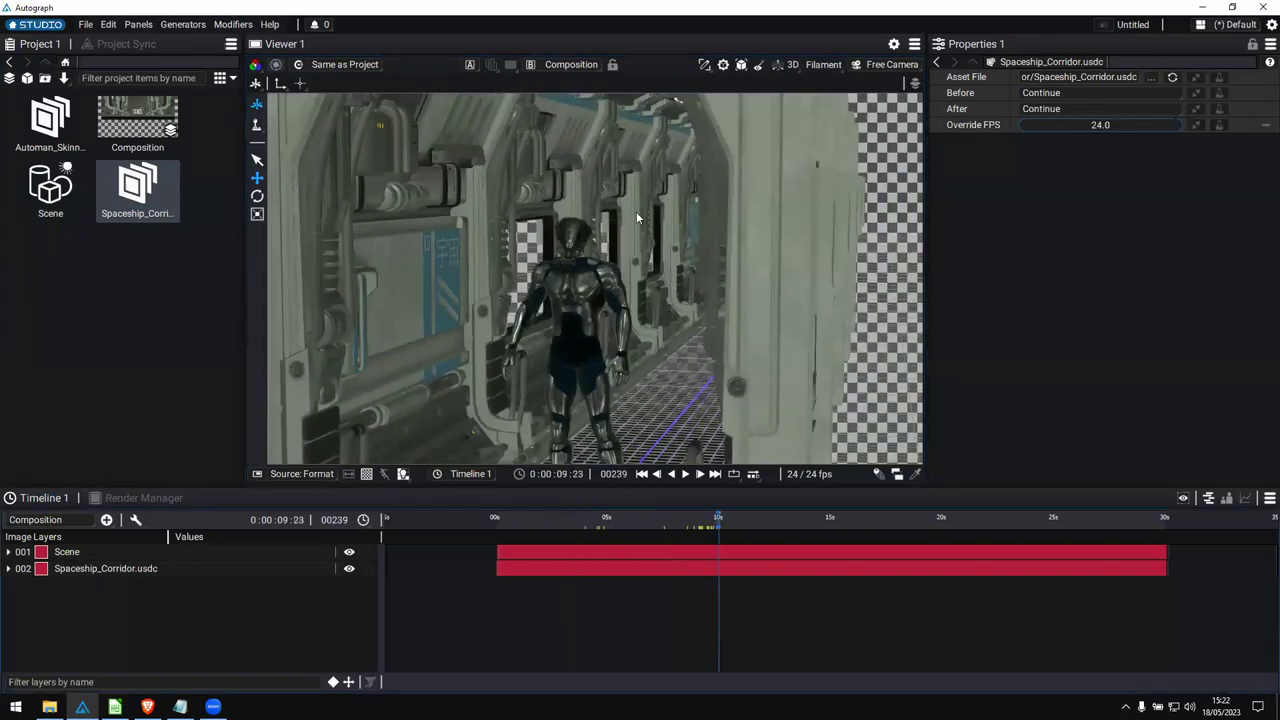
{"action": "left_click_drag", "start_coordinate": [666, 236], "coordinate": [622, 190]}
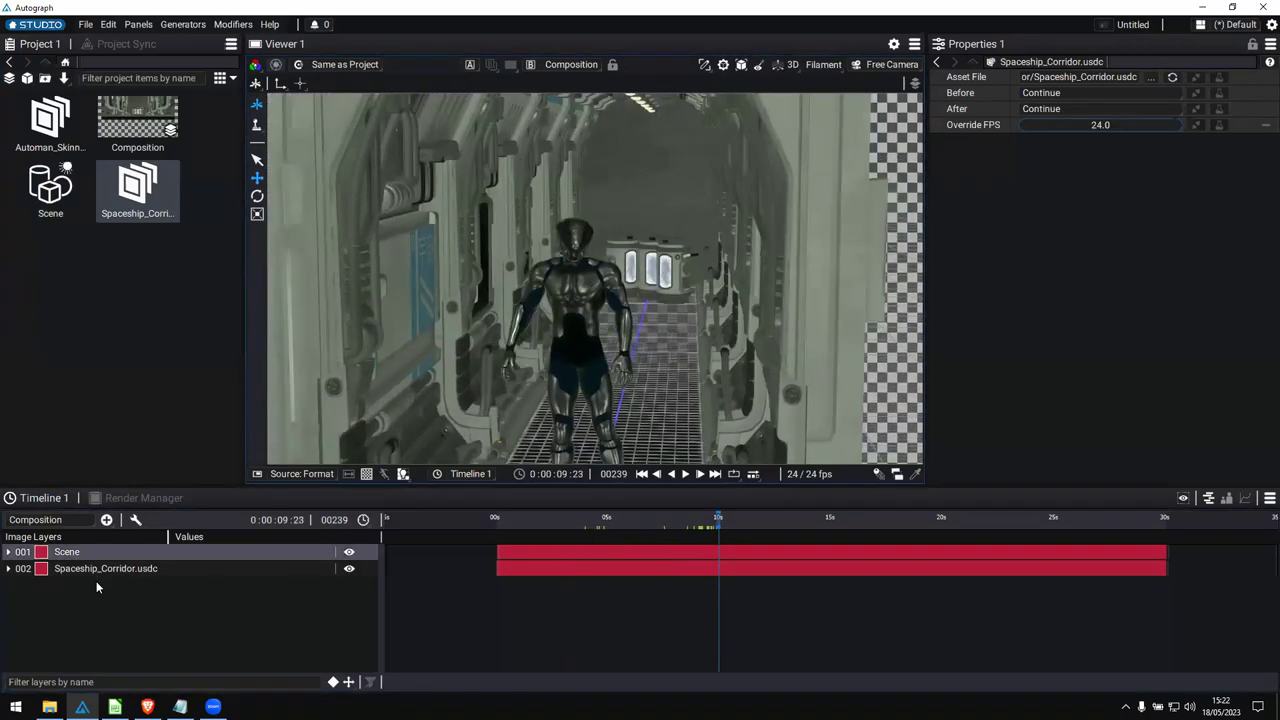
{"action": "left_click_drag", "start_coordinate": [630, 519], "coordinate": [752, 519]}
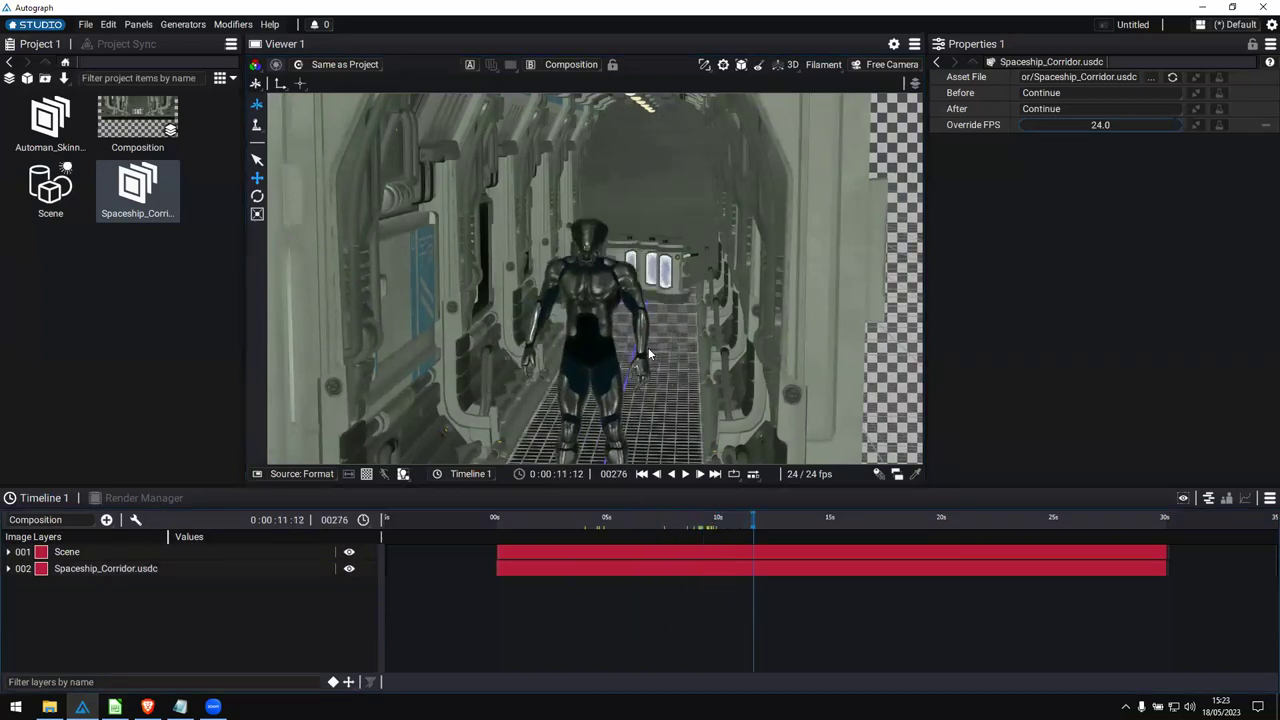
{"action": "scroll", "coordinate": [645, 348], "scroll_direction": "up", "scroll_amount": 2}
{"action": "scroll", "coordinate": [645, 348], "scroll_direction": "up", "scroll_amount": 1}
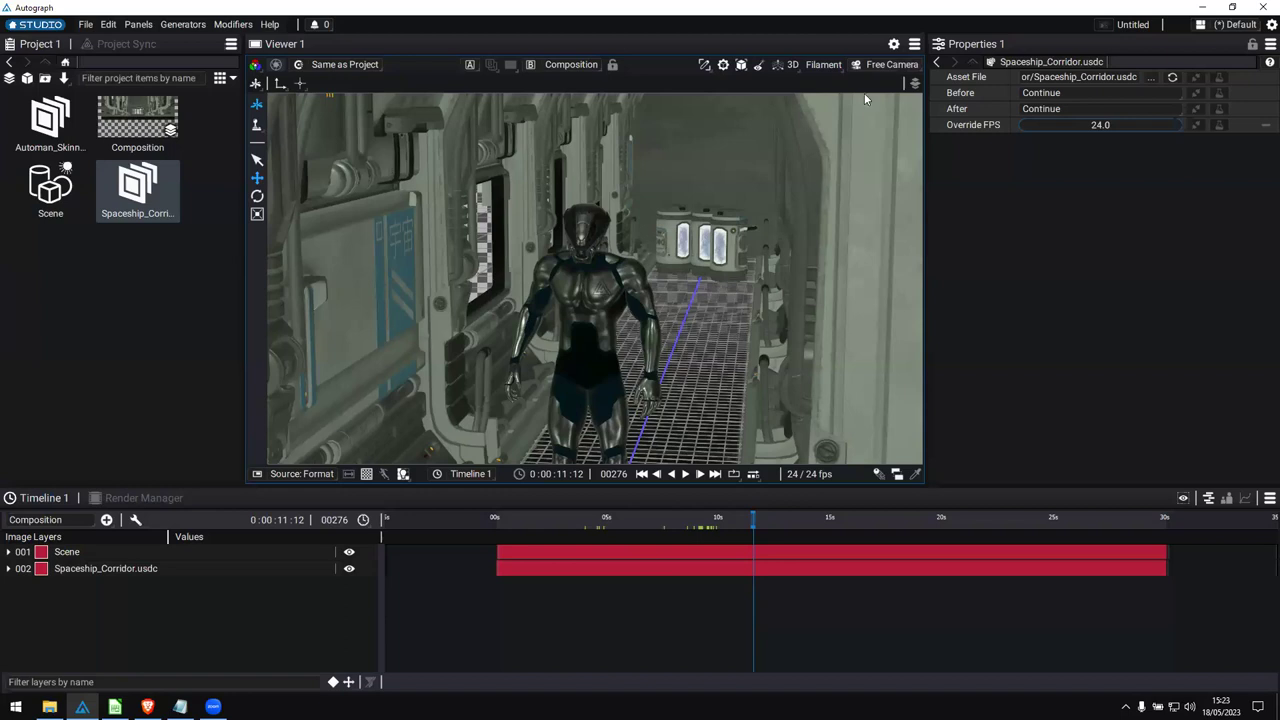
Set the free camera focal length to 25 mm and create a Camera layer from the view.
{"action": "left_click", "coordinate": [882, 66]}
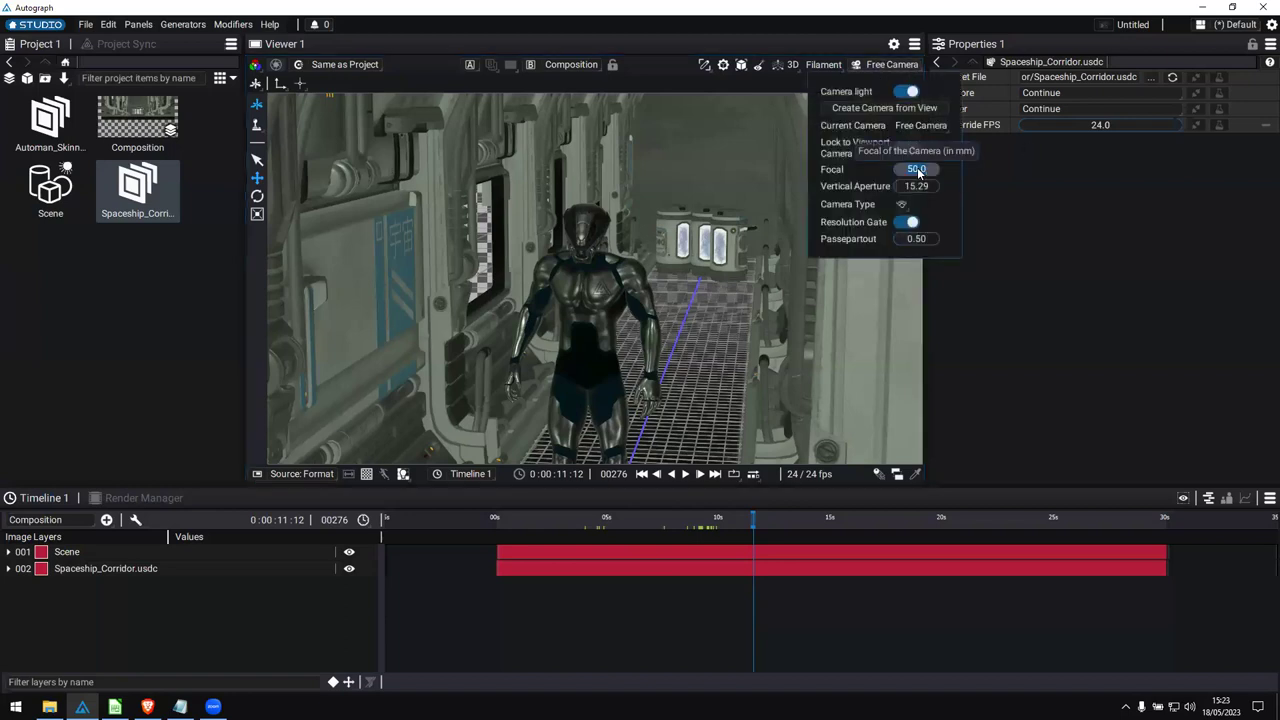
{"action": "left_click_drag", "start_coordinate": [918, 172], "coordinate": [910, 170]}
{"action": "scroll", "coordinate": [634, 315], "scroll_direction": "up", "scroll_amount": 3}
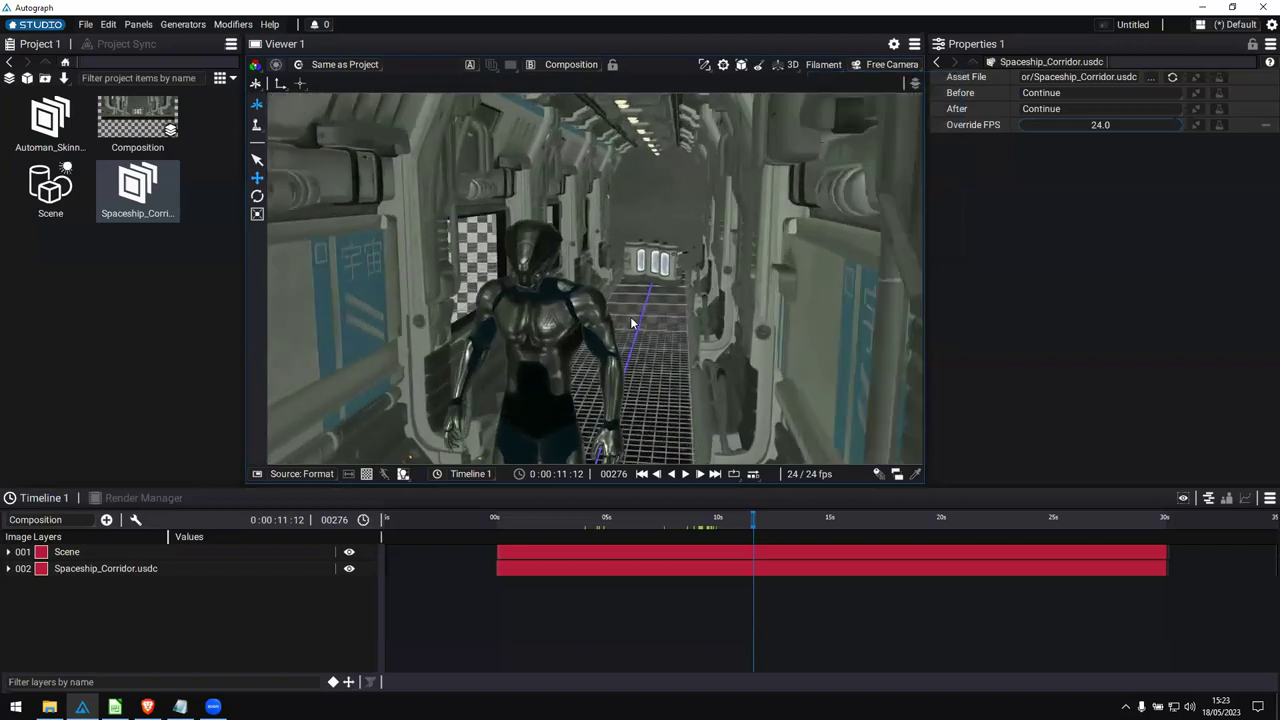
{"action": "scroll", "coordinate": [626, 360], "scroll_direction": "up", "scroll_amount": 3}
{"action": "scroll", "coordinate": [643, 368], "scroll_direction": "up", "scroll_amount": 2}
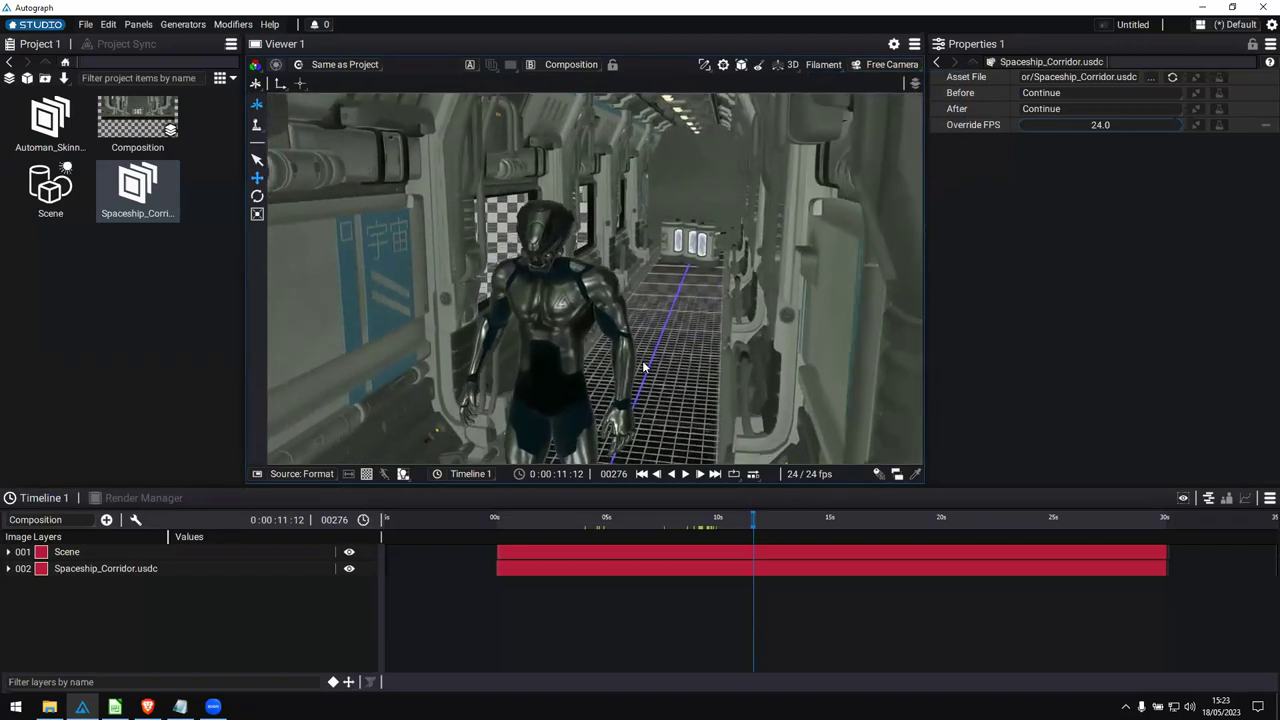
{"action": "left_click", "coordinate": [870, 66]}
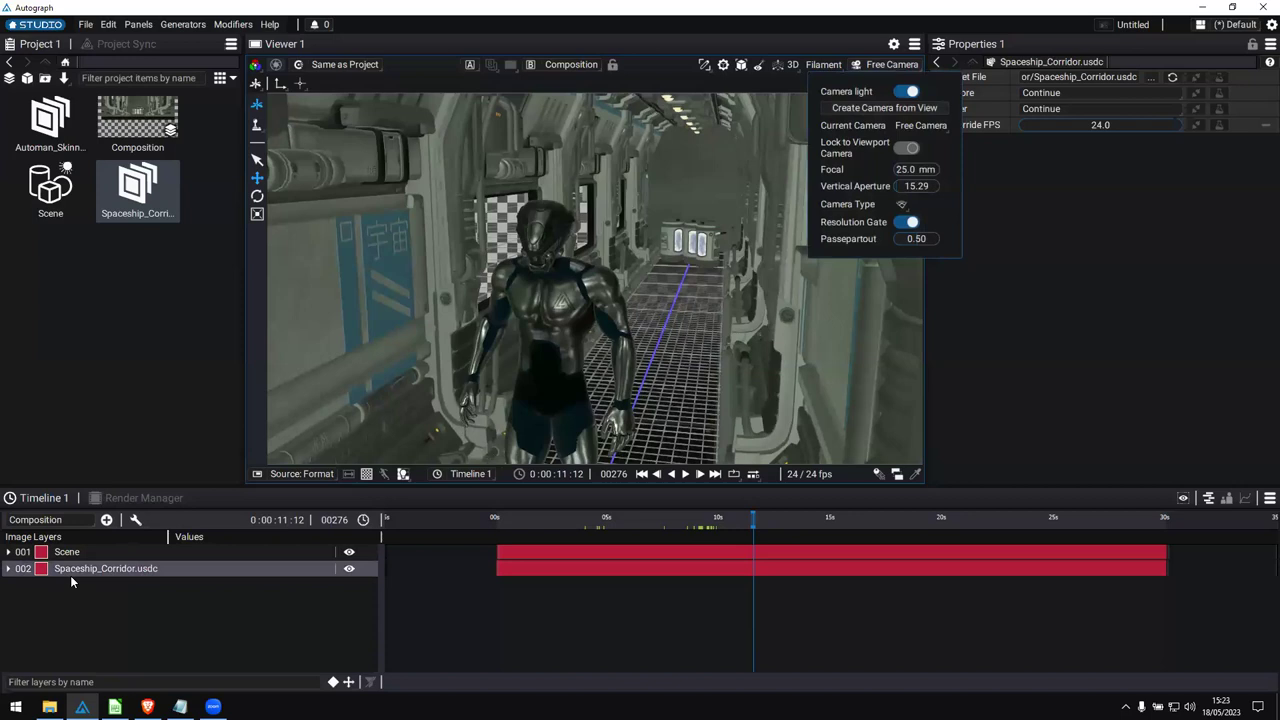
{"action": "left_click", "coordinate": [884, 107]}
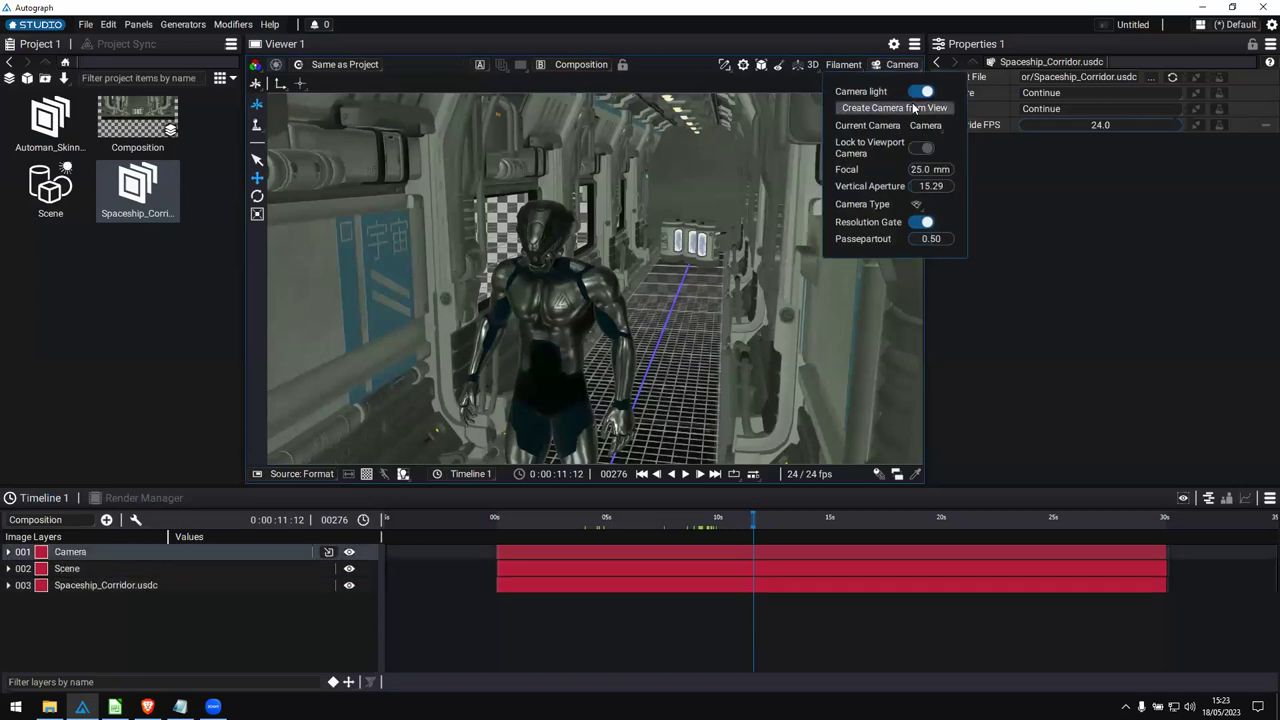
Rename the Scene layer to Char001 and duplicate it as Char002.
{"action": "mouse_move", "coordinate": [633, 517]}
{"action": "left_mouse_down"}
{"action": "mouse_move", "coordinate": [742, 519]}
{"action": "mouse_move", "coordinate": [632, 519]}
{"action": "left_mouse_up"}
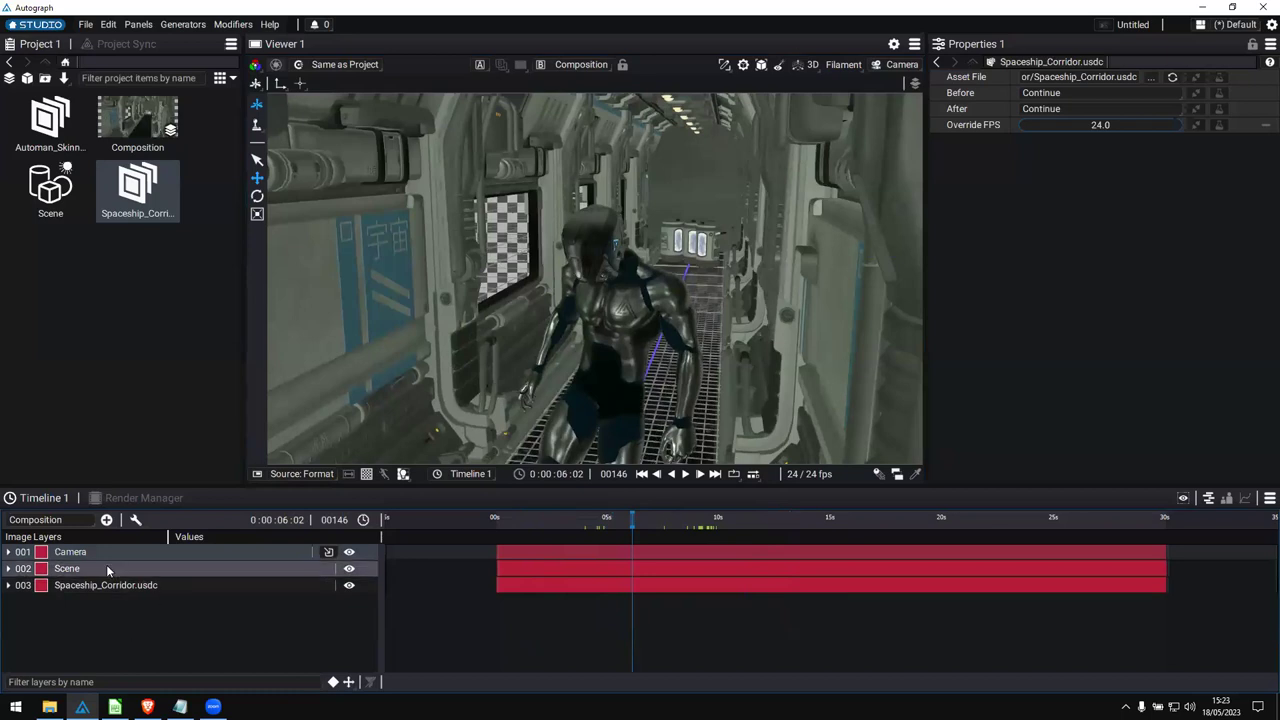
{"action": "double_click", "coordinate": [67, 568]}
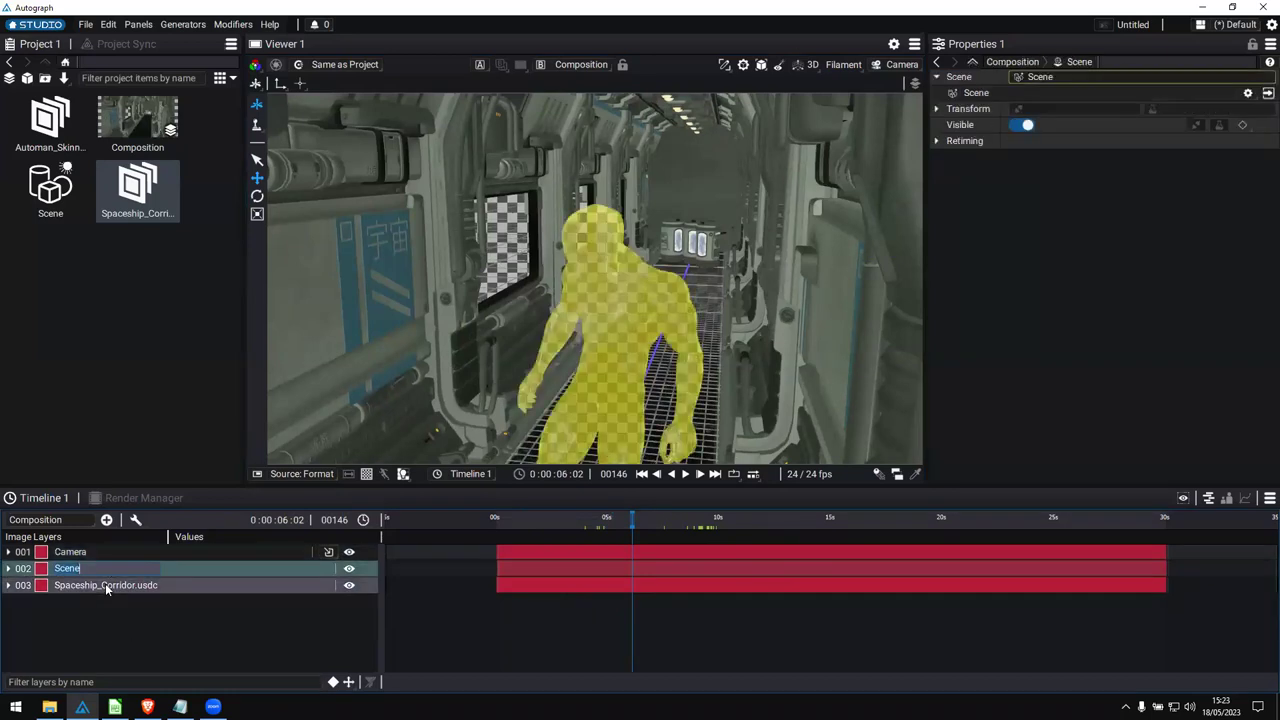
{"action": "type", "text": "Char001"}
{"action": "key", "text": "Return"}
{"action": "left_click", "coordinate": [110, 566]}
{"action": "key", "text": "ctrl+d"}
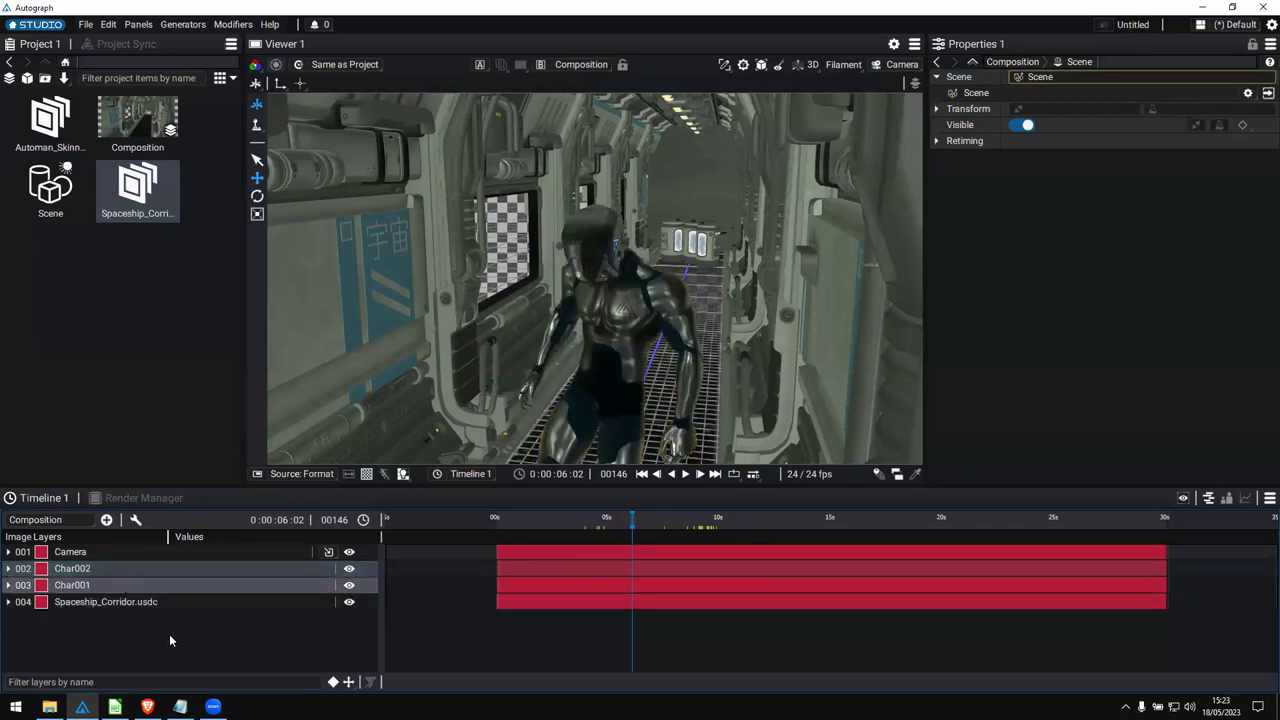
Push Char002 further down the corridor to position 0.0, 0.0, -4.0.
{"action": "left_click", "coordinate": [336, 566]}
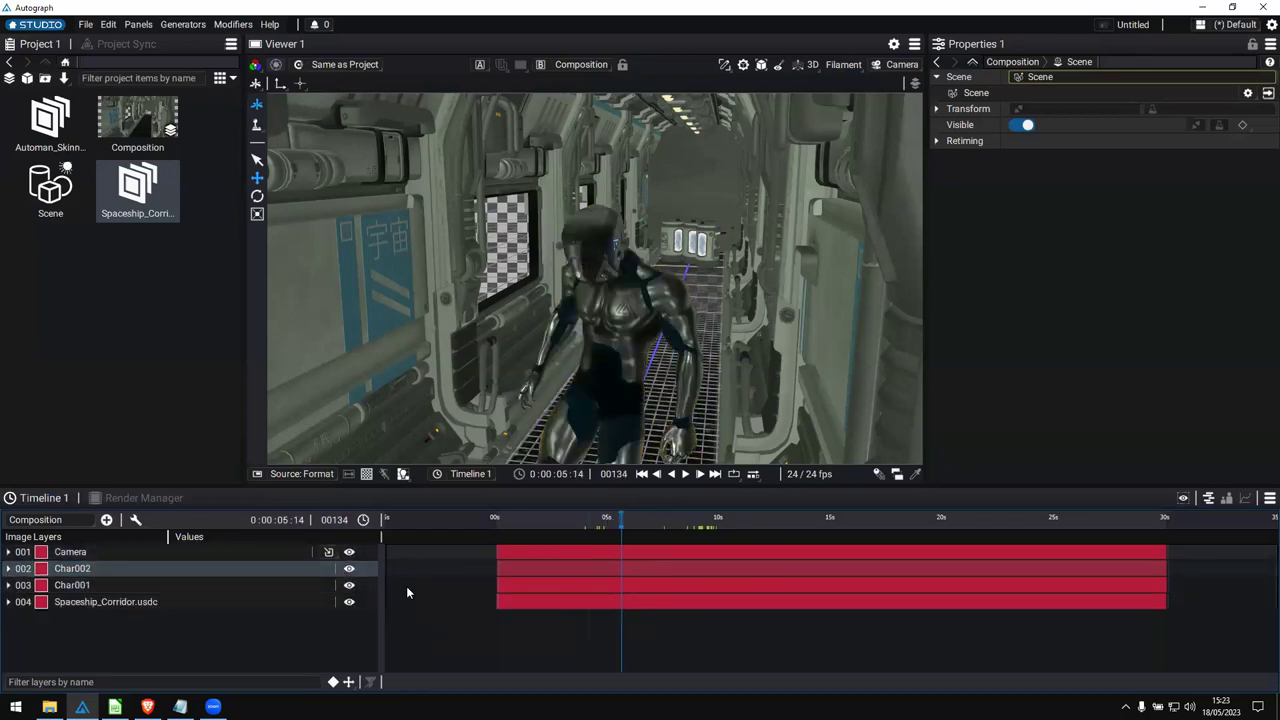
{"action": "key", "text": "p"}
{"action": "left_click_drag", "start_coordinate": [264, 602], "coordinate": [220, 602]}
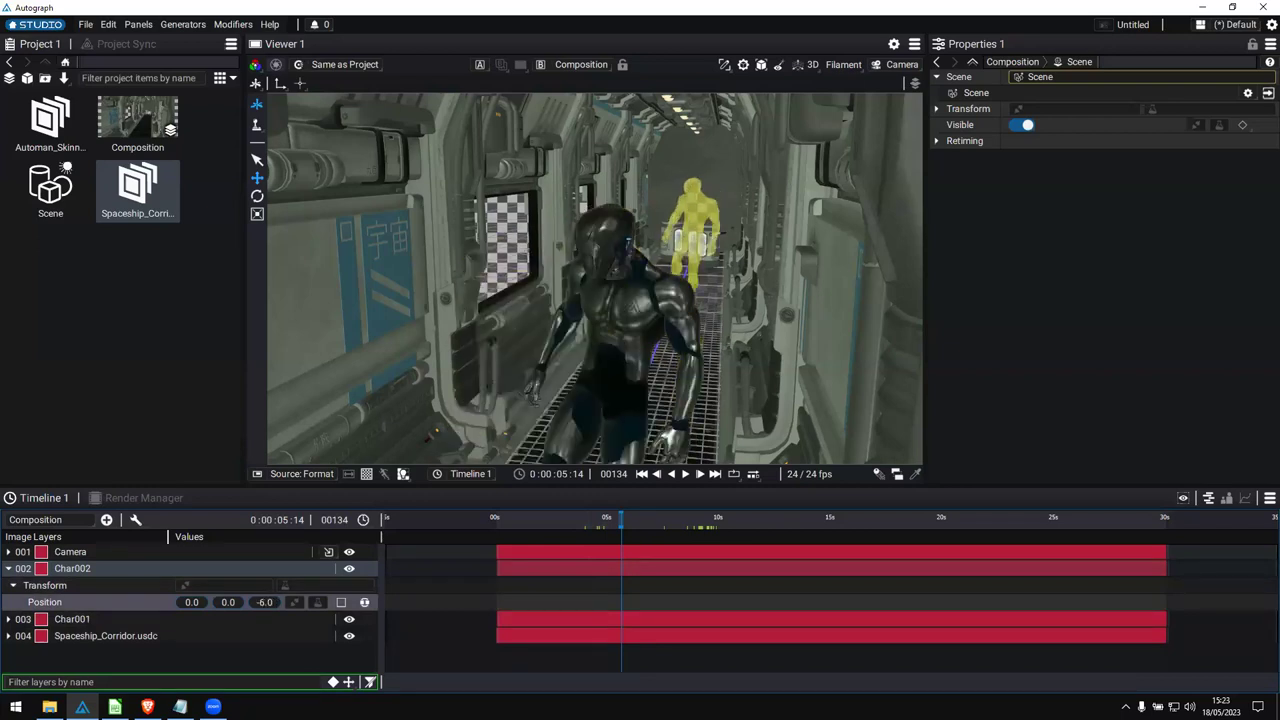
{"action": "left_click", "coordinate": [492, 600]}
Delay the start of Char002's clip so the second robot starts later.
{"action": "left_click_drag", "start_coordinate": [621, 519], "coordinate": [676, 580]}
{"action": "mouse_move", "coordinate": [656, 535]}
{"action": "left_mouse_down"}
{"action": "mouse_move", "coordinate": [606, 525]}
{"action": "mouse_move", "coordinate": [723, 525]}
{"action": "mouse_move", "coordinate": [661, 541]}
{"action": "mouse_move", "coordinate": [700, 530]}
{"action": "mouse_move", "coordinate": [679, 525]}
{"action": "left_mouse_up"}
{"action": "left_click_drag", "start_coordinate": [600, 568], "coordinate": [492, 574]}
{"action": "left_click_drag", "start_coordinate": [637, 519], "coordinate": [573, 520]}
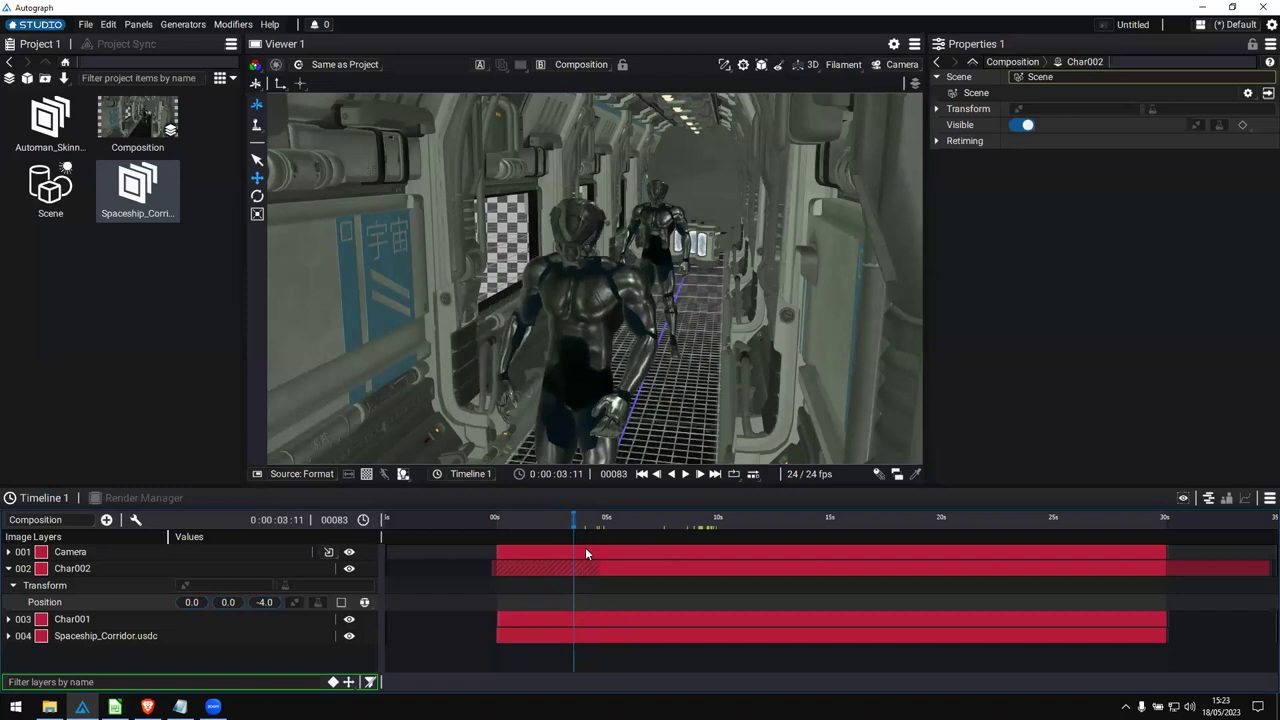
Set the Automan_Skinned.usd animation to Bounce both before and after its range.
{"action": "left_click", "coordinate": [55, 130]}
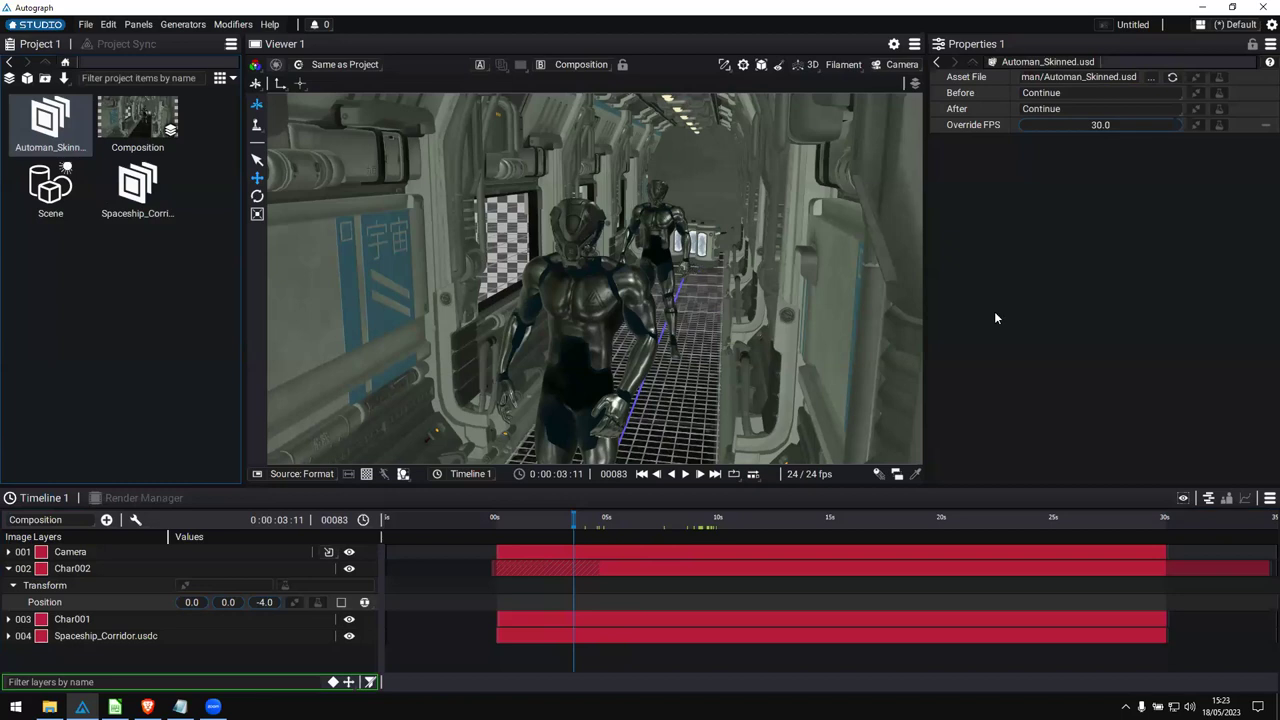
{"action": "left_click", "coordinate": [1066, 93]}
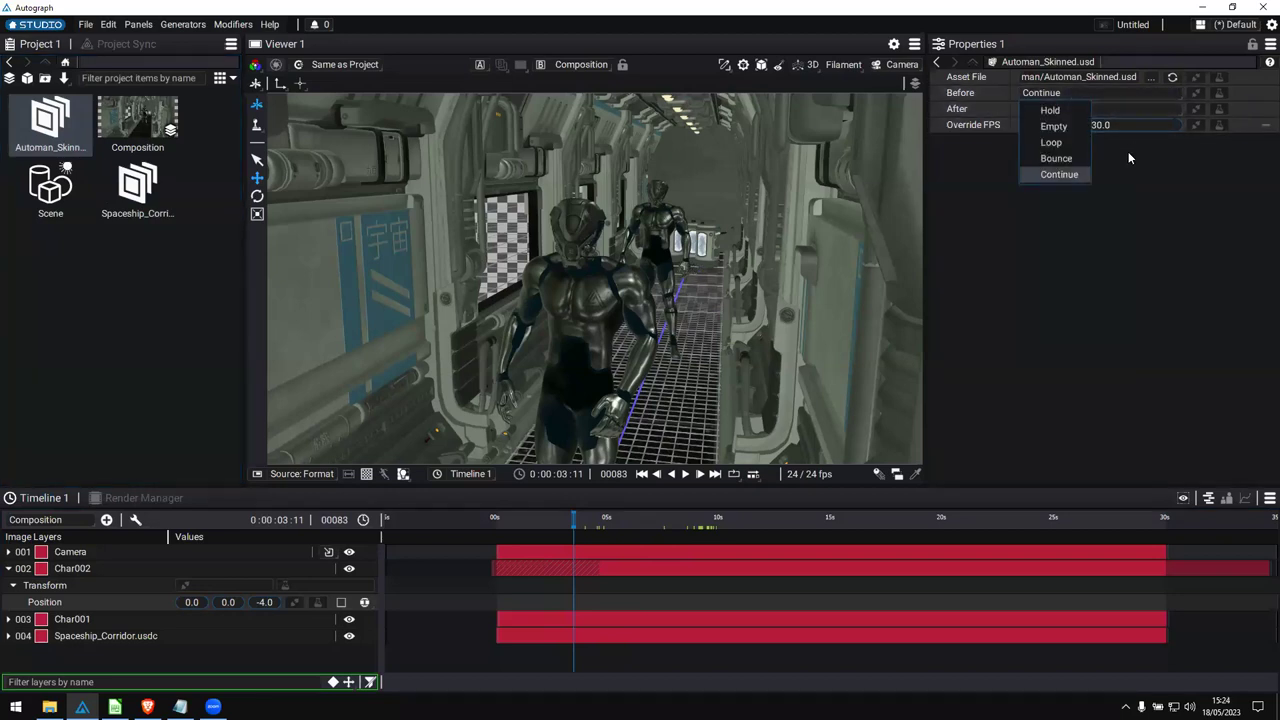
{"action": "left_click", "coordinate": [1056, 158]}
{"action": "left_click", "coordinate": [634, 521]}
{"action": "mouse_move", "coordinate": [634, 521]}
{"action": "left_mouse_down"}
{"action": "mouse_move", "coordinate": [563, 521]}
{"action": "mouse_move", "coordinate": [610, 521]}
{"action": "left_mouse_up"}
{"action": "left_click", "coordinate": [1040, 108]}
{"action": "left_click", "coordinate": [1056, 174]}
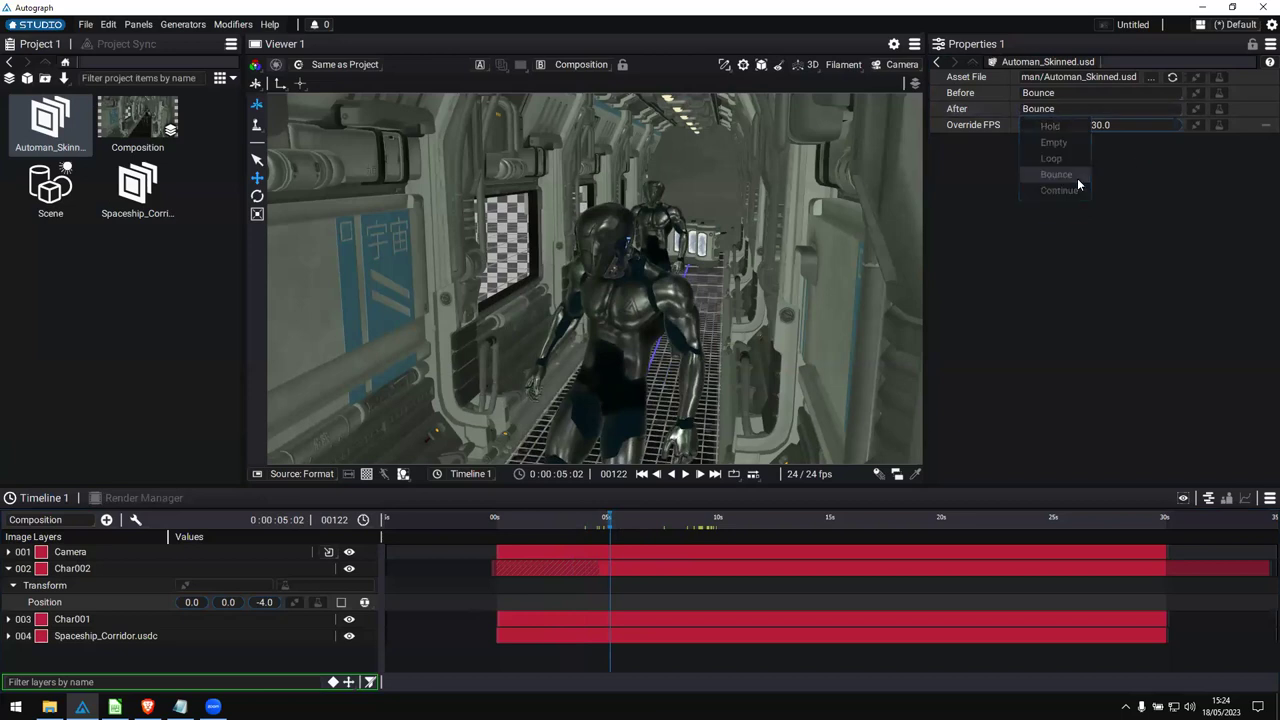
{"action": "left_click_drag", "start_coordinate": [660, 521], "coordinate": [790, 530]}
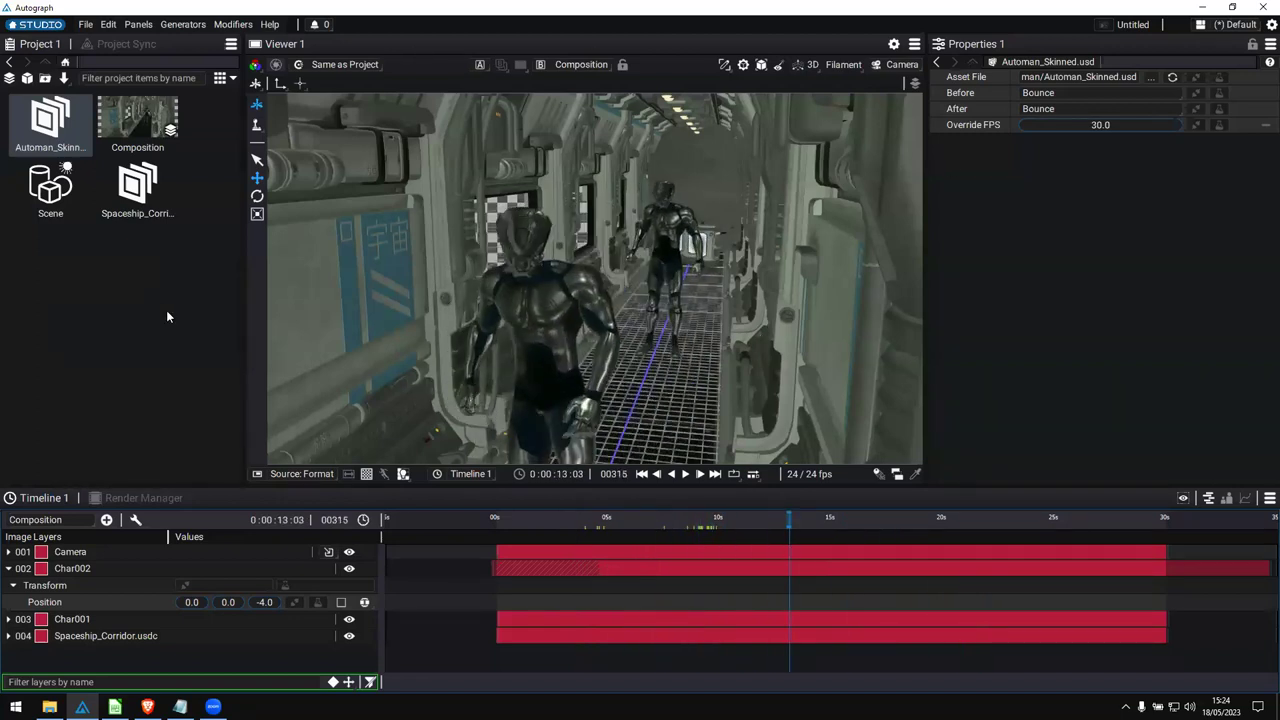
Bring up the Composition's 3D Filament settings with Ambient Occlusion expanded.
{"action": "left_click", "coordinate": [137, 120]}
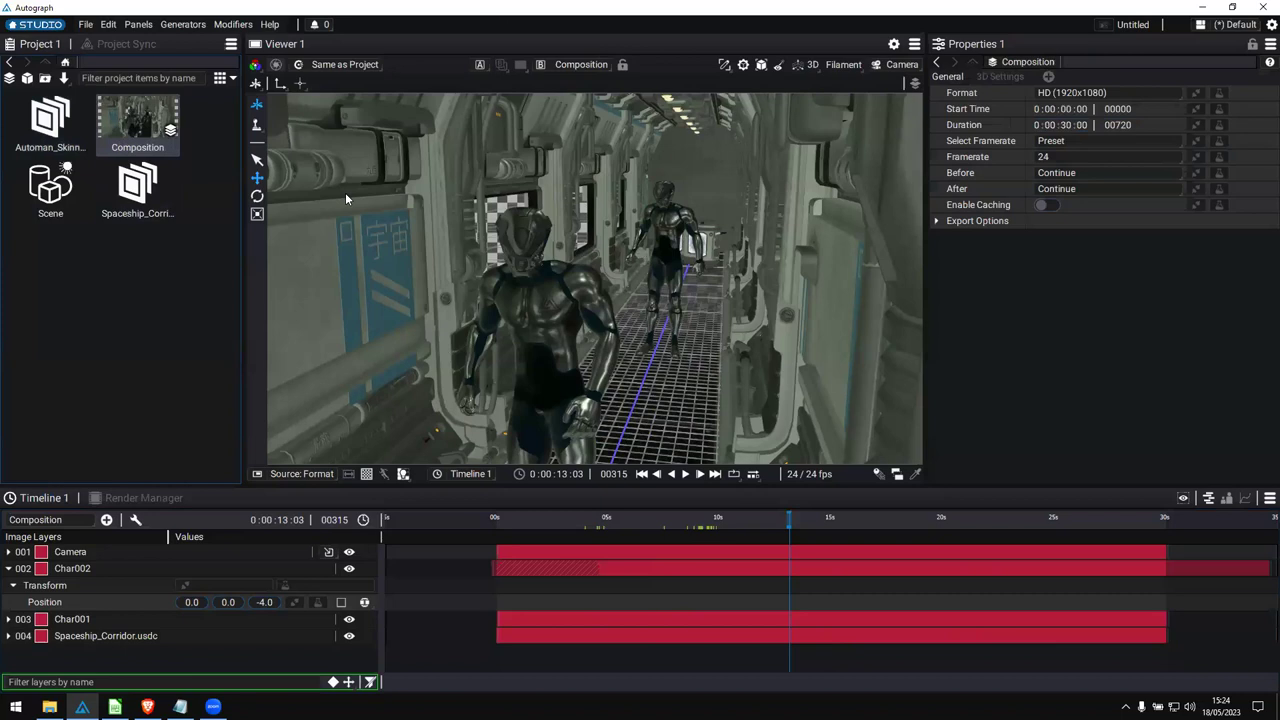
{"action": "left_click", "coordinate": [1000, 77]}
{"action": "left_click", "coordinate": [804, 68]}
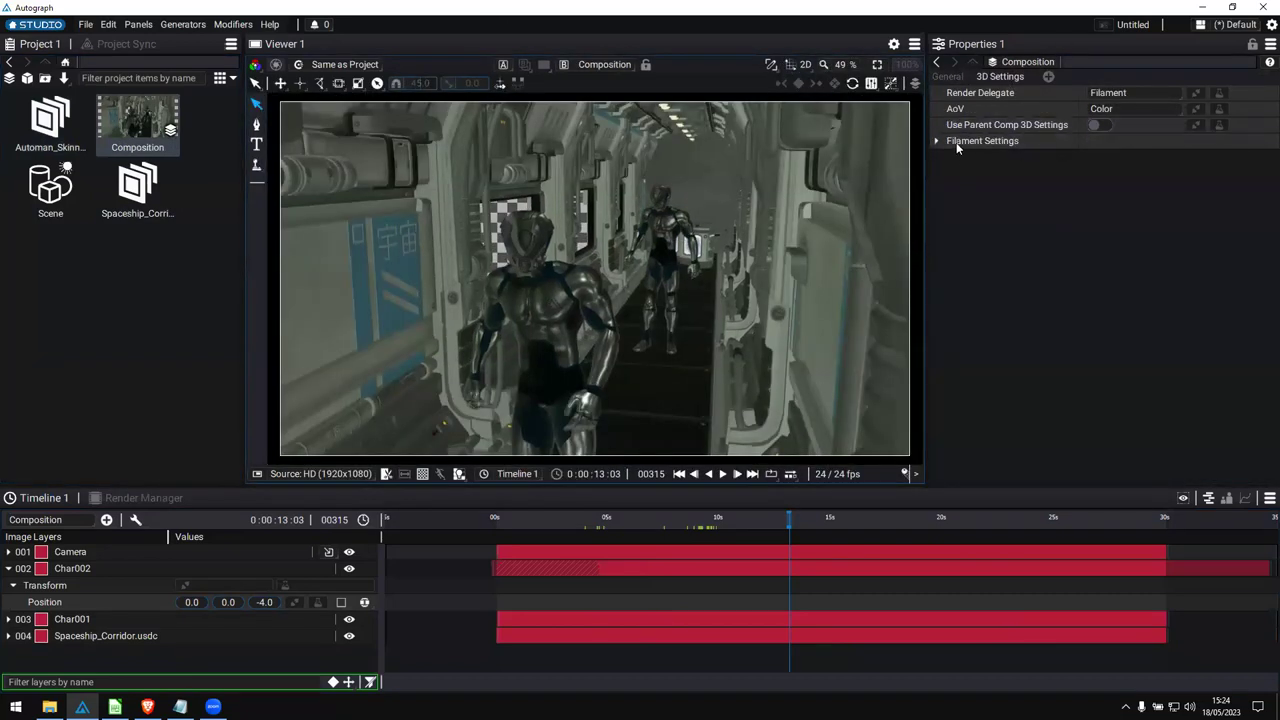
{"action": "left_click", "coordinate": [956, 142]}
{"action": "left_click", "coordinate": [975, 157]}
Enable ambient occlusion without bent normals, and turn on fog coloured from IBL.
{"action": "left_click", "coordinate": [1103, 172]}
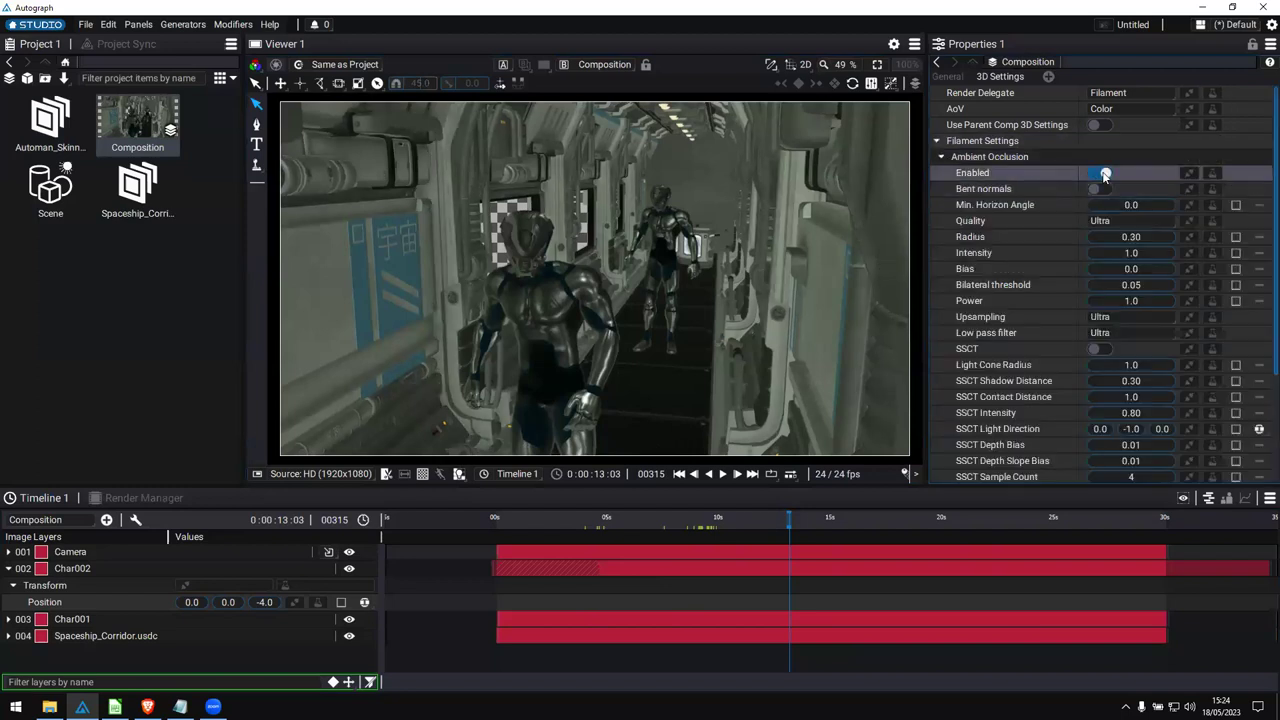
{"action": "left_click", "coordinate": [1105, 190]}
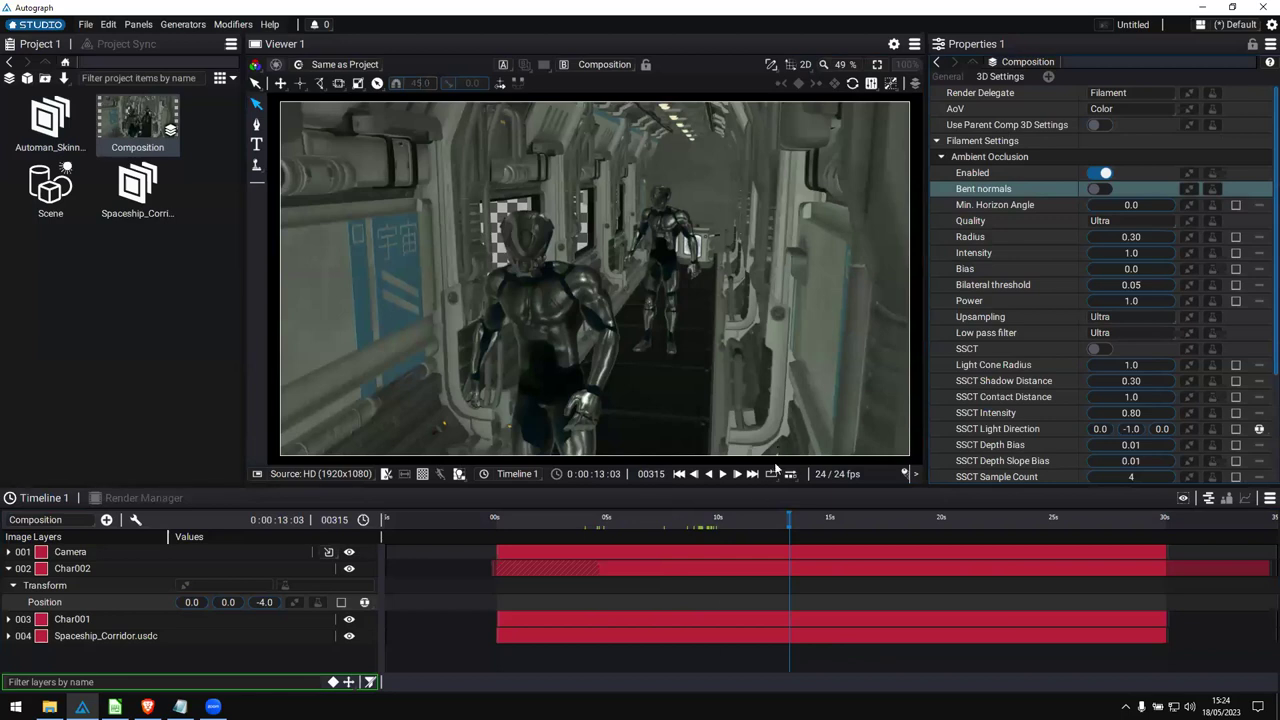
{"action": "left_click", "coordinate": [941, 157]}
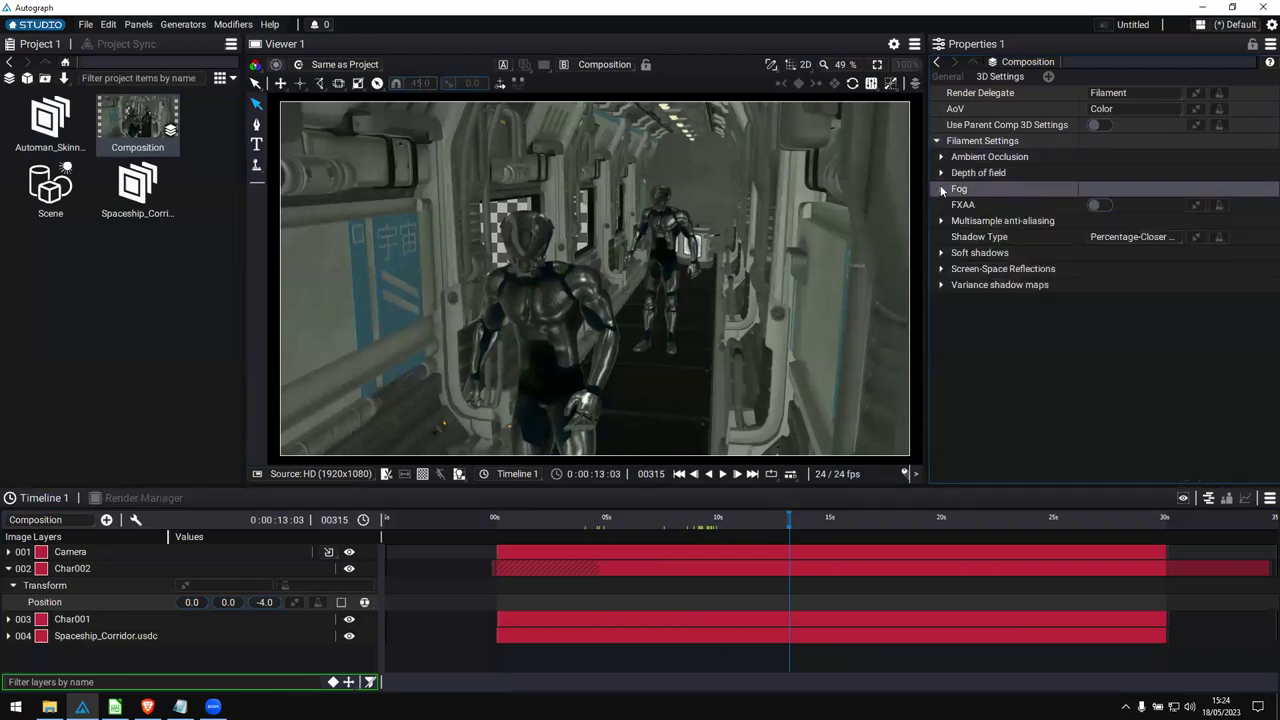
{"action": "left_click", "coordinate": [940, 188]}
{"action": "left_click", "coordinate": [1096, 204]}
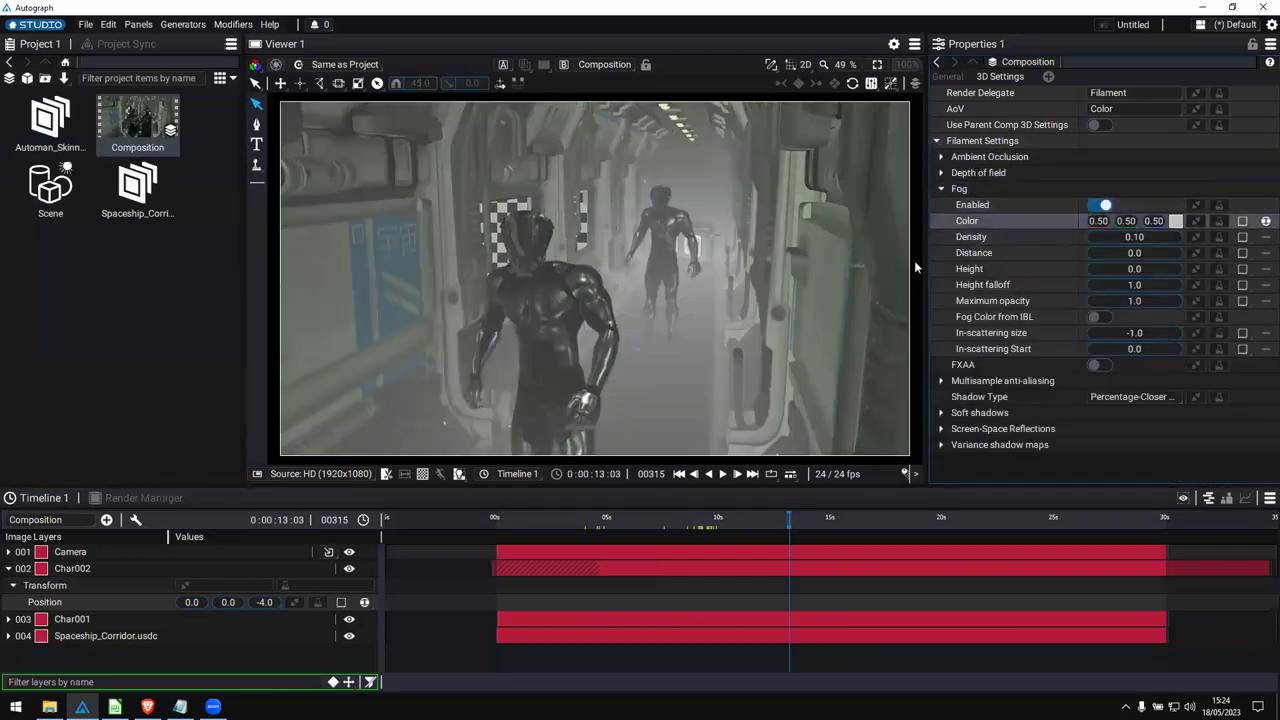
{"action": "left_click", "coordinate": [1100, 316]}
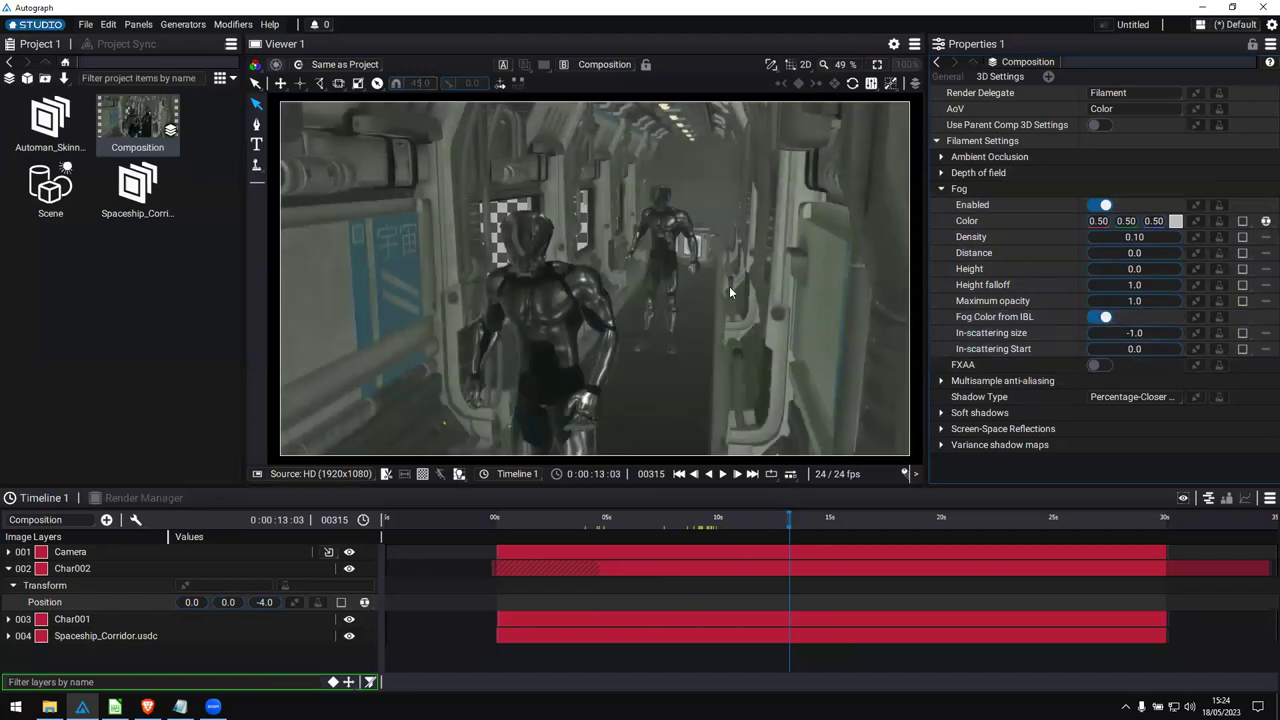
{"action": "left_click", "coordinate": [738, 520]}
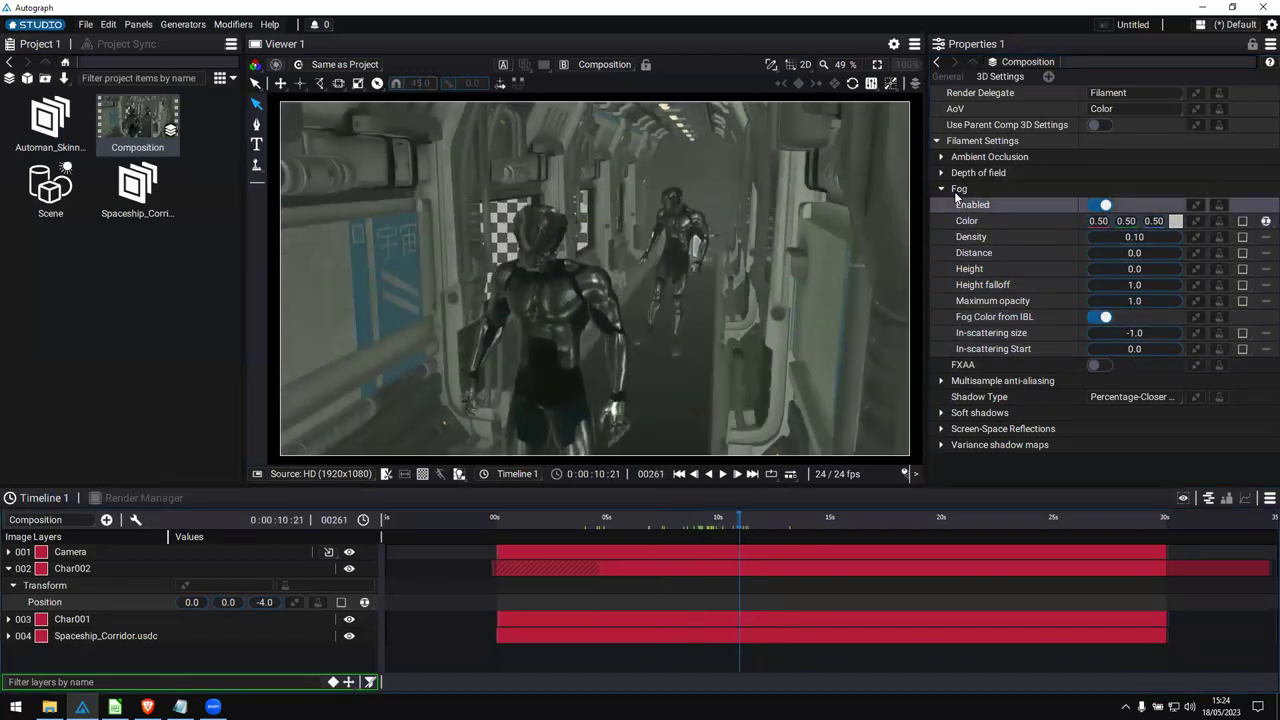
Enable depth of field in the composition's Filament settings.
{"action": "left_click", "coordinate": [940, 188]}
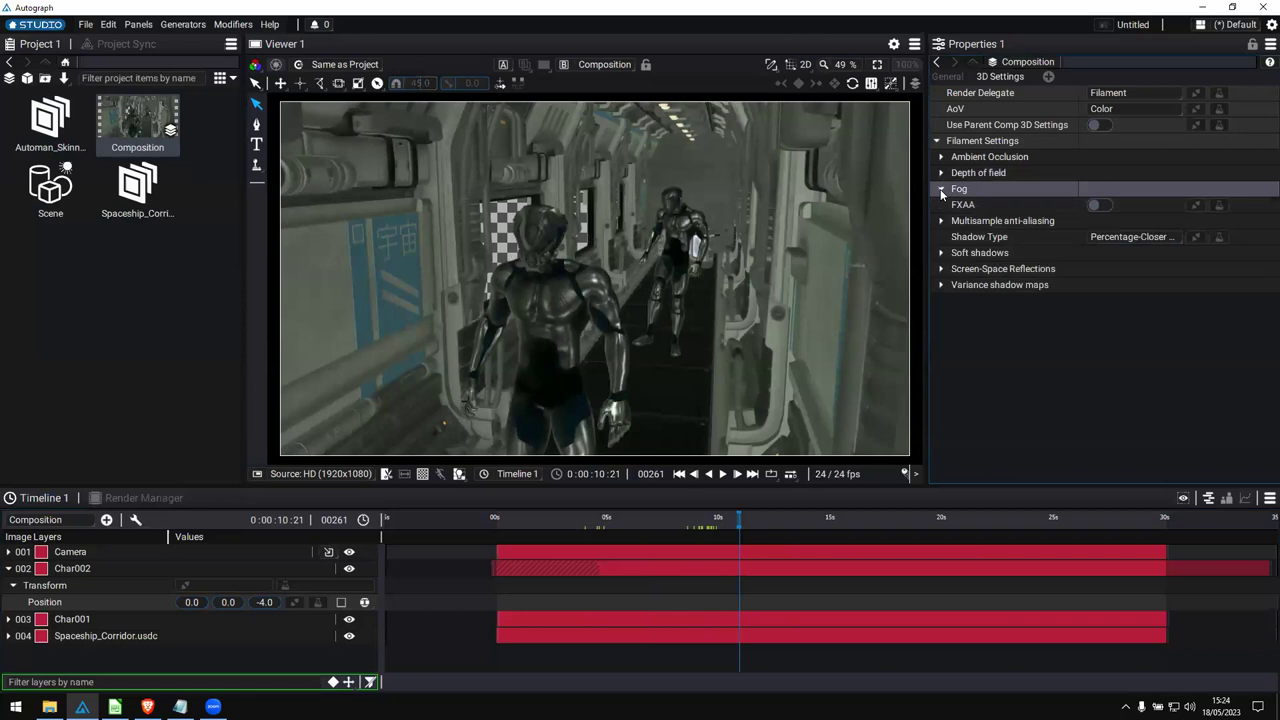
{"action": "left_click", "coordinate": [941, 172]}
{"action": "left_click", "coordinate": [1102, 188]}
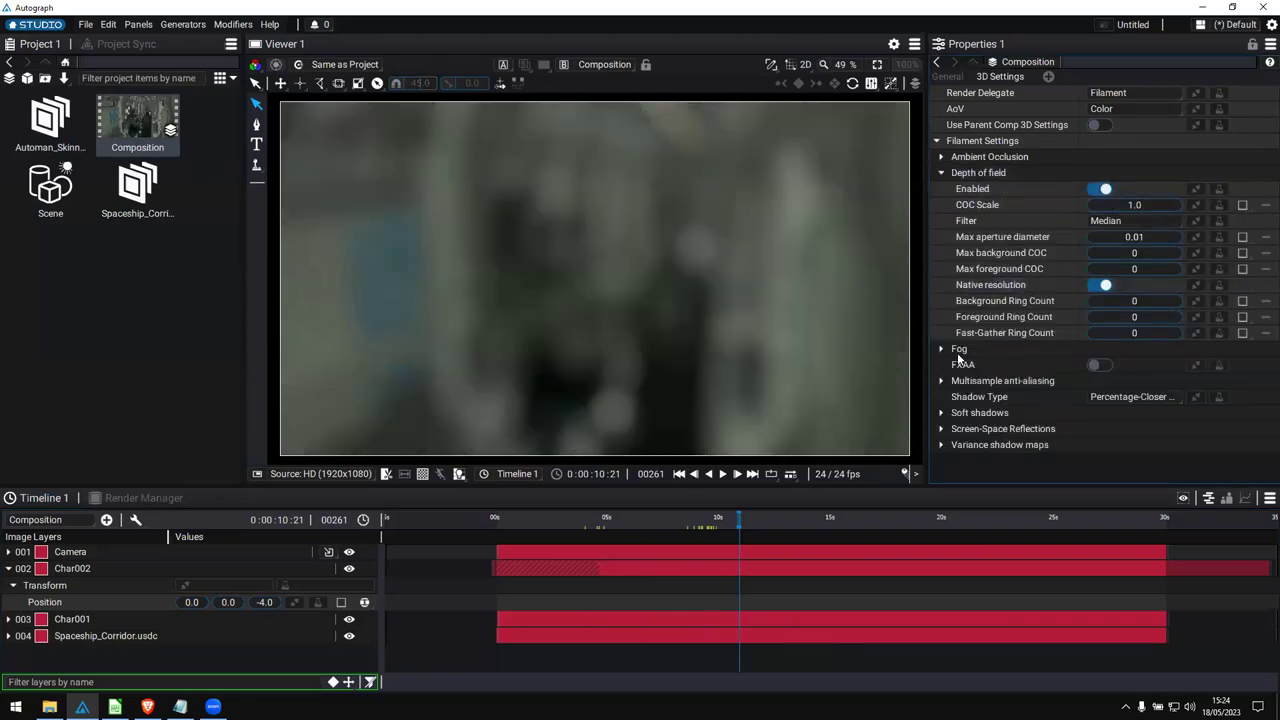
{"action": "left_click", "coordinate": [70, 552]}
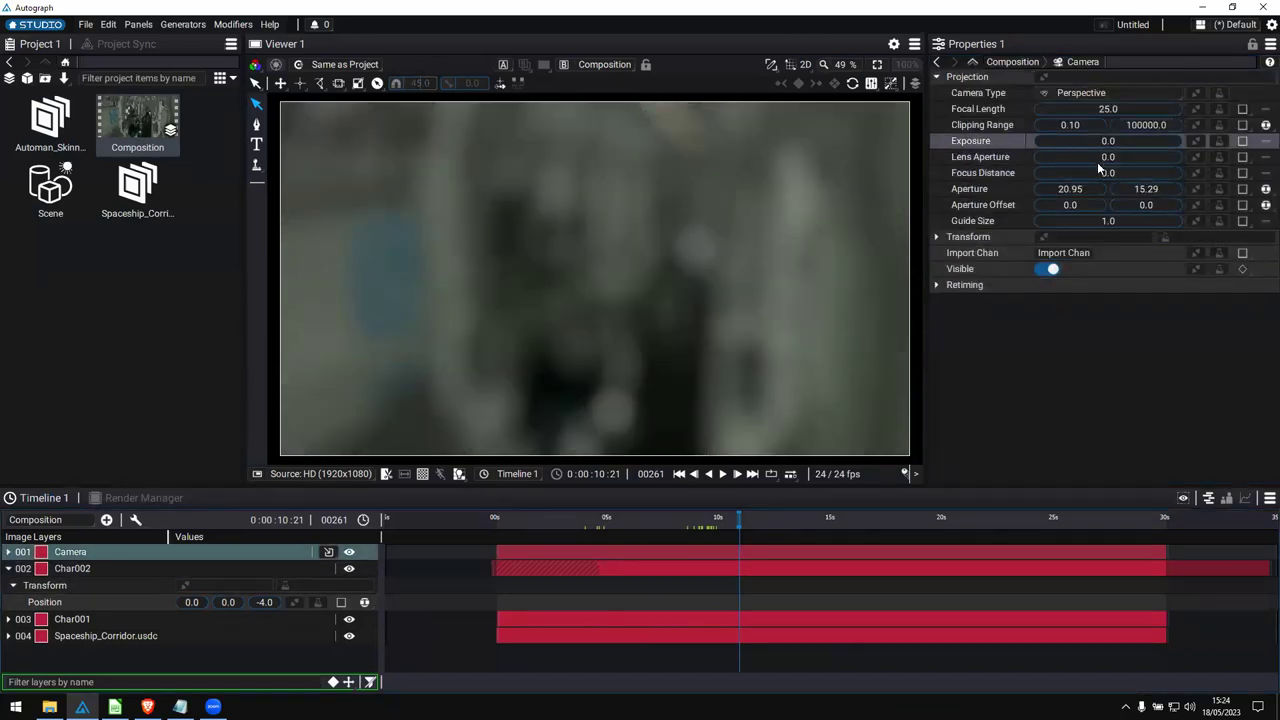
Set the camera's focus distance to 2.70 so the robots are sharp.
{"action": "mouse_move", "coordinate": [1103, 173]}
{"action": "left_mouse_down"}
{"action": "mouse_move", "coordinate": [1125, 173]}
{"action": "mouse_move", "coordinate": [1095, 173]}
{"action": "left_mouse_up"}
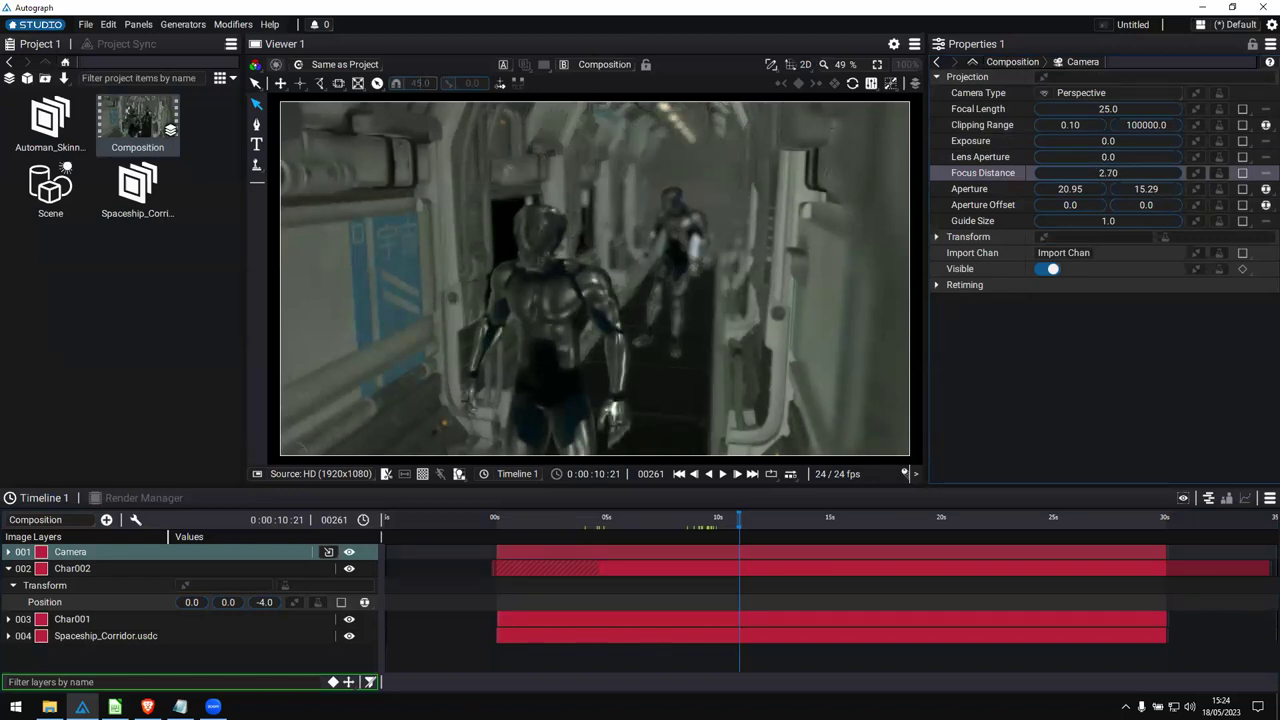
{"action": "left_click", "coordinate": [132, 636]}
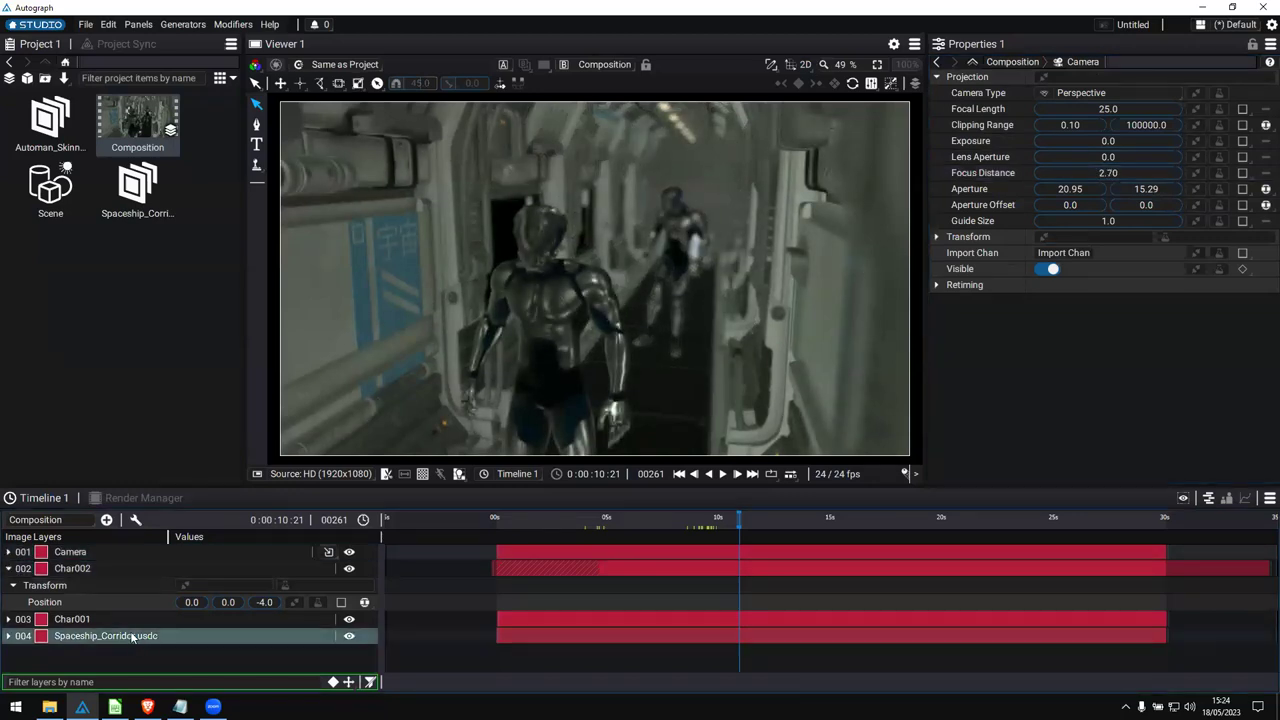
{"action": "left_click", "coordinate": [94, 556]}
Keyframe the camera dollying Z from 2.37 to -0.93 by frame 246, then create Composition 2.
{"action": "key", "text": "p"}
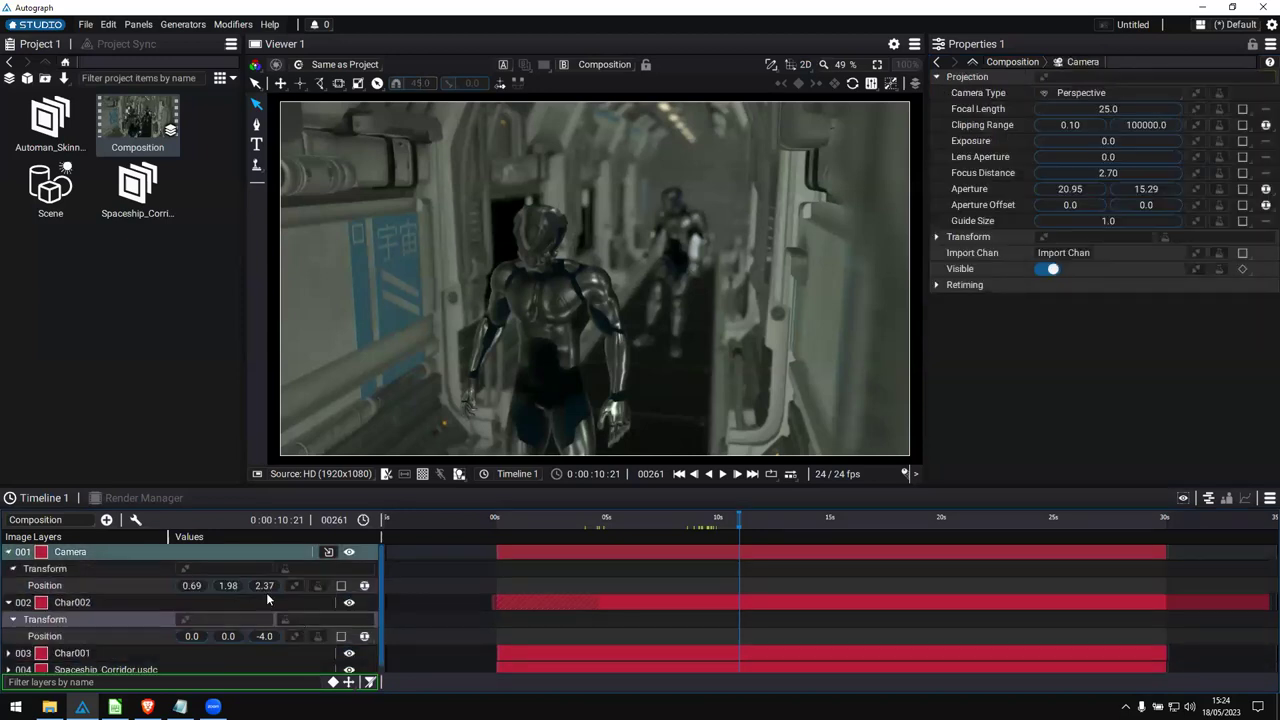
{"action": "left_click", "coordinate": [500, 517]}
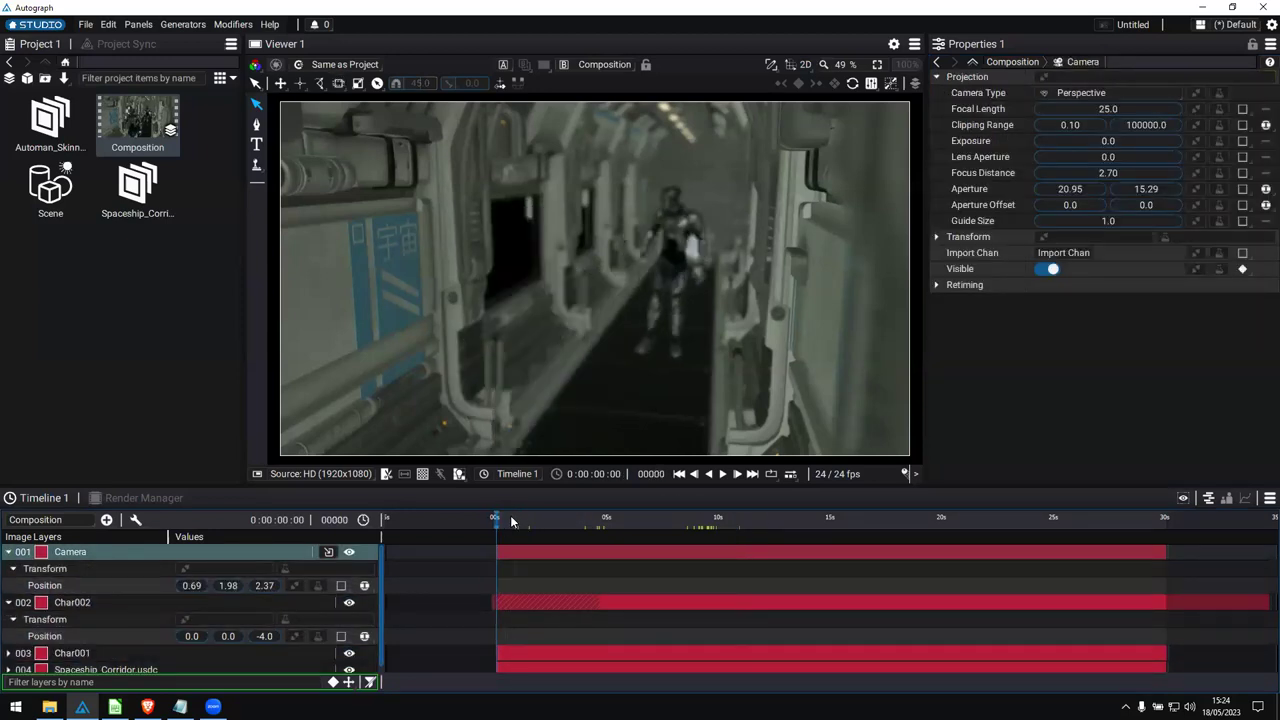
{"action": "left_click", "coordinate": [503, 519]}
{"action": "left_click", "coordinate": [341, 585]}
{"action": "left_click_drag", "start_coordinate": [584, 520], "coordinate": [726, 522]}
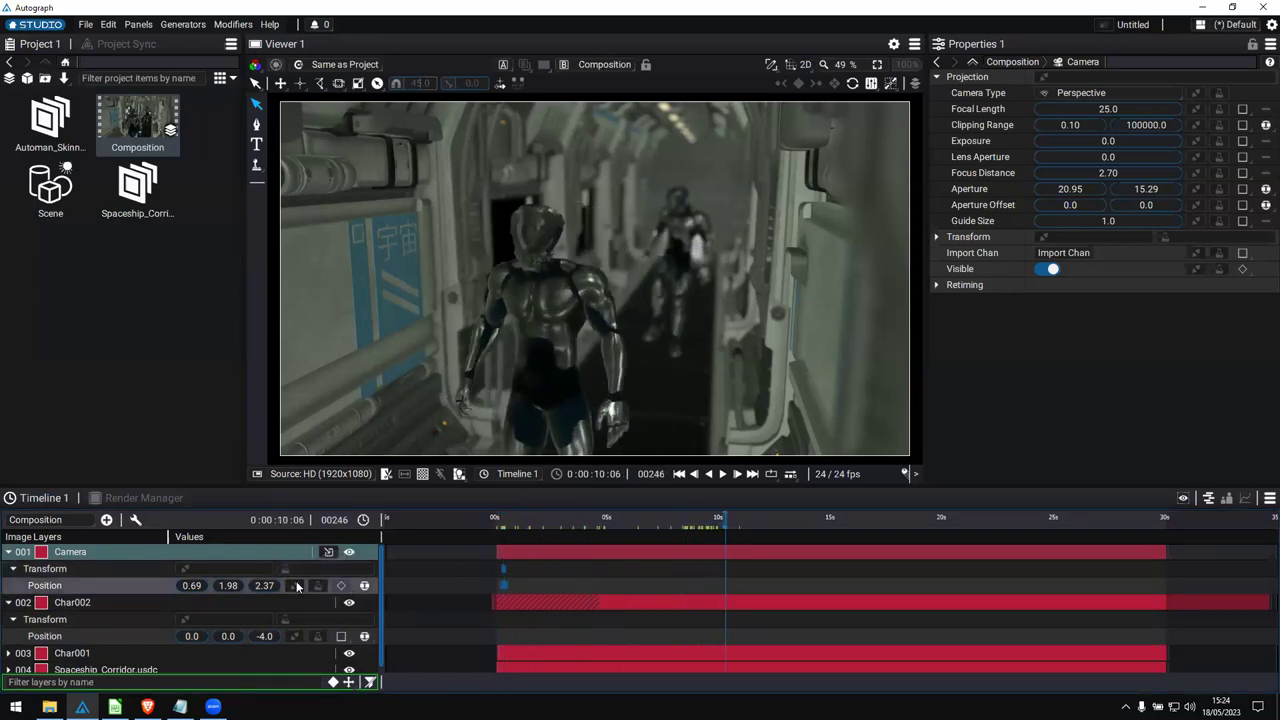
{"action": "left_click_drag", "start_coordinate": [260, 585], "coordinate": [205, 585]}
{"action": "left_click_drag", "start_coordinate": [724, 522], "coordinate": [537, 482]}
{"action": "left_click", "coordinate": [26, 78]}
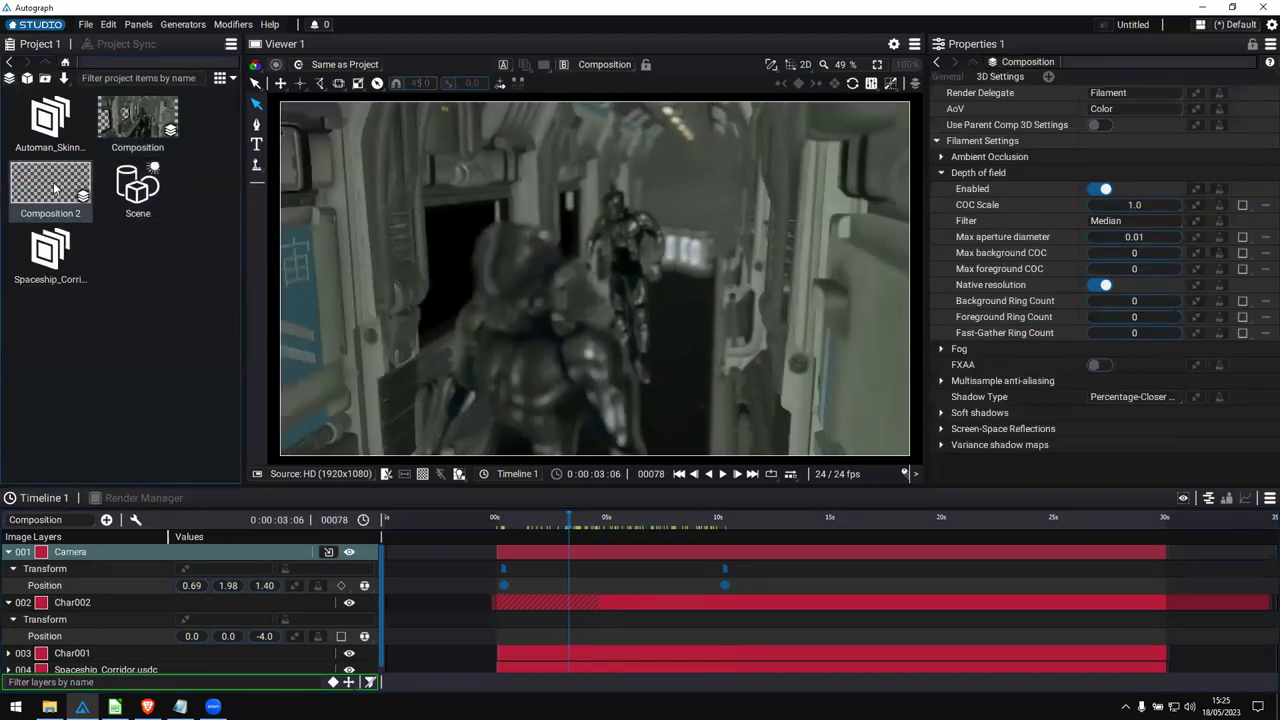
Nest the corridor Composition in Composition 2 and import Dust.png as a layer above it.
{"action": "double_click", "coordinate": [55, 188]}
{"action": "left_click_drag", "start_coordinate": [142, 634], "coordinate": [668, 591]}
{"action": "key", "text": "alt+Tab"}
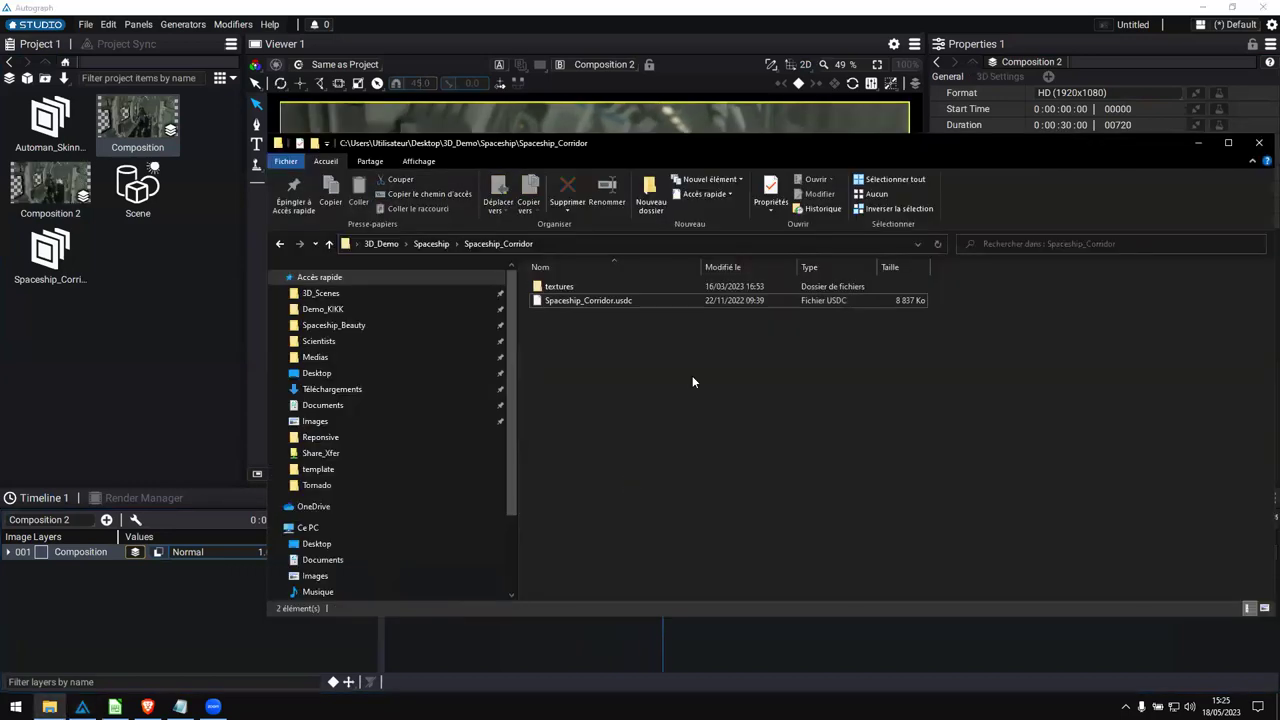
{"action": "key", "text": "alt+Up"}
{"action": "left_click_drag", "start_coordinate": [712, 300], "coordinate": [180, 370]}
{"action": "left_click_drag", "start_coordinate": [85, 545], "coordinate": [85, 550]}
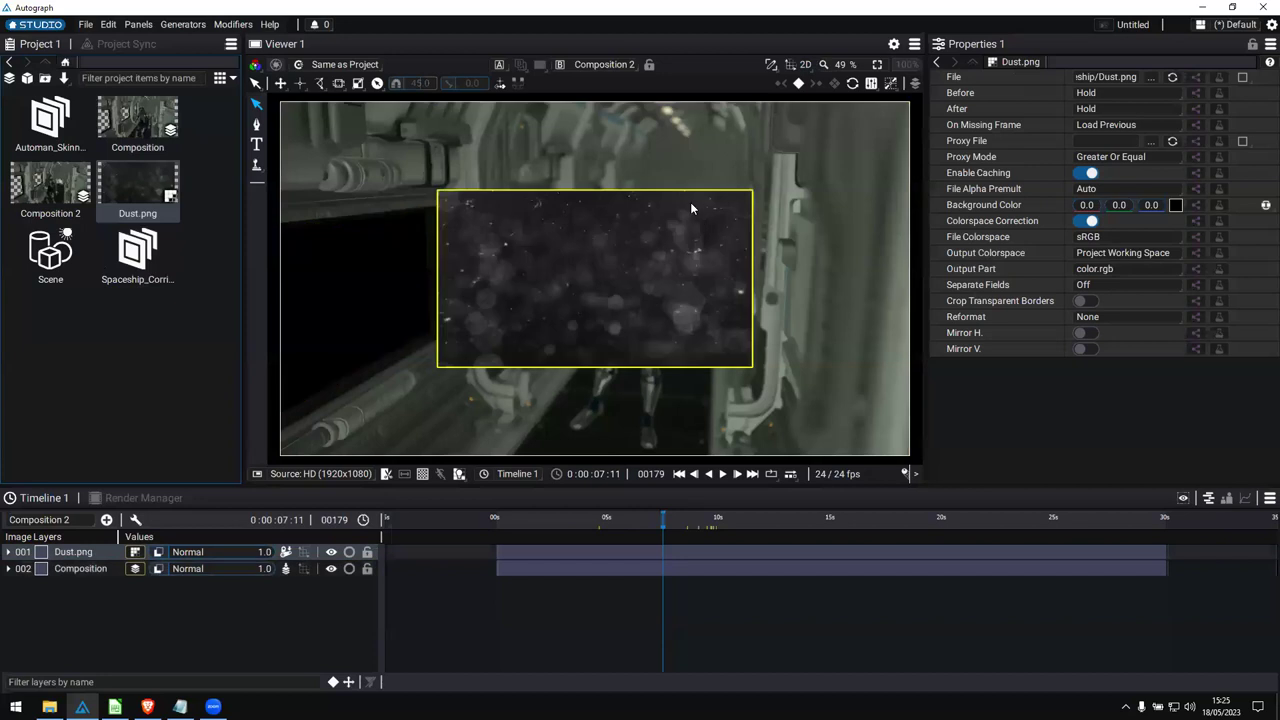
Fit the dust layer to the frame and blend it in Screen mode.
{"action": "left_click", "coordinate": [561, 313]}
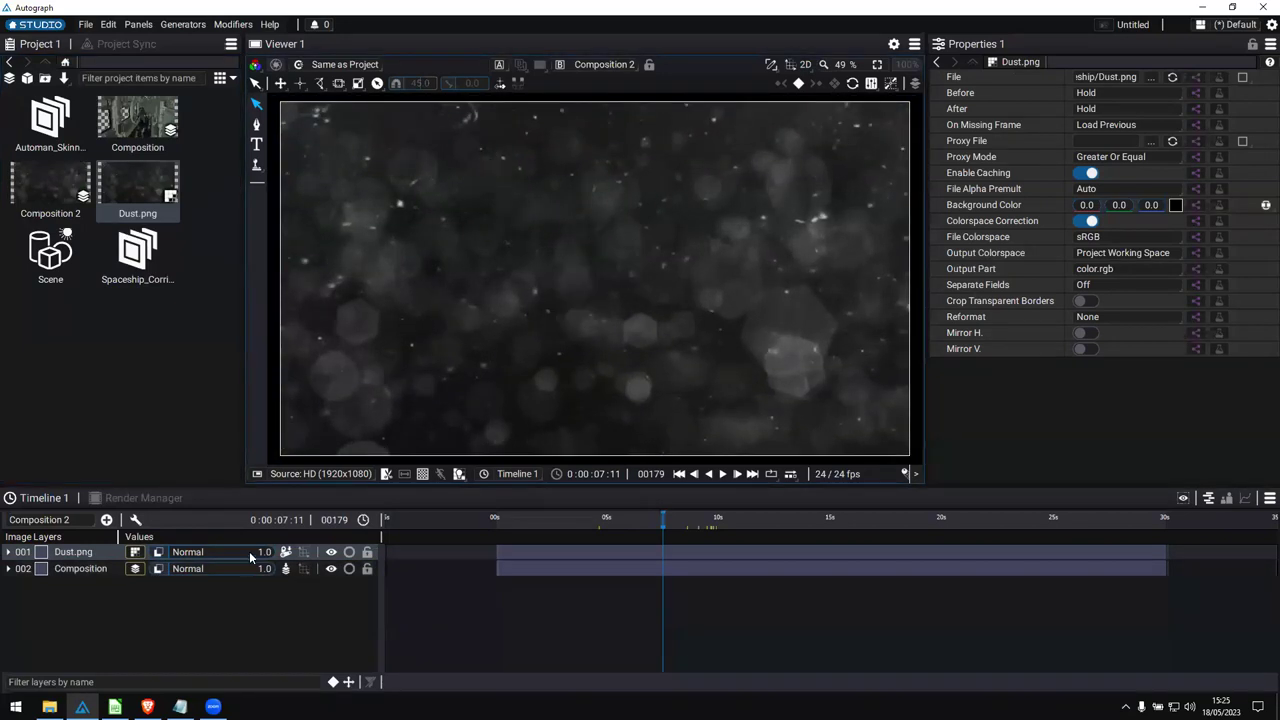
{"action": "left_click", "coordinate": [160, 555]}
{"action": "left_click", "coordinate": [208, 101]}
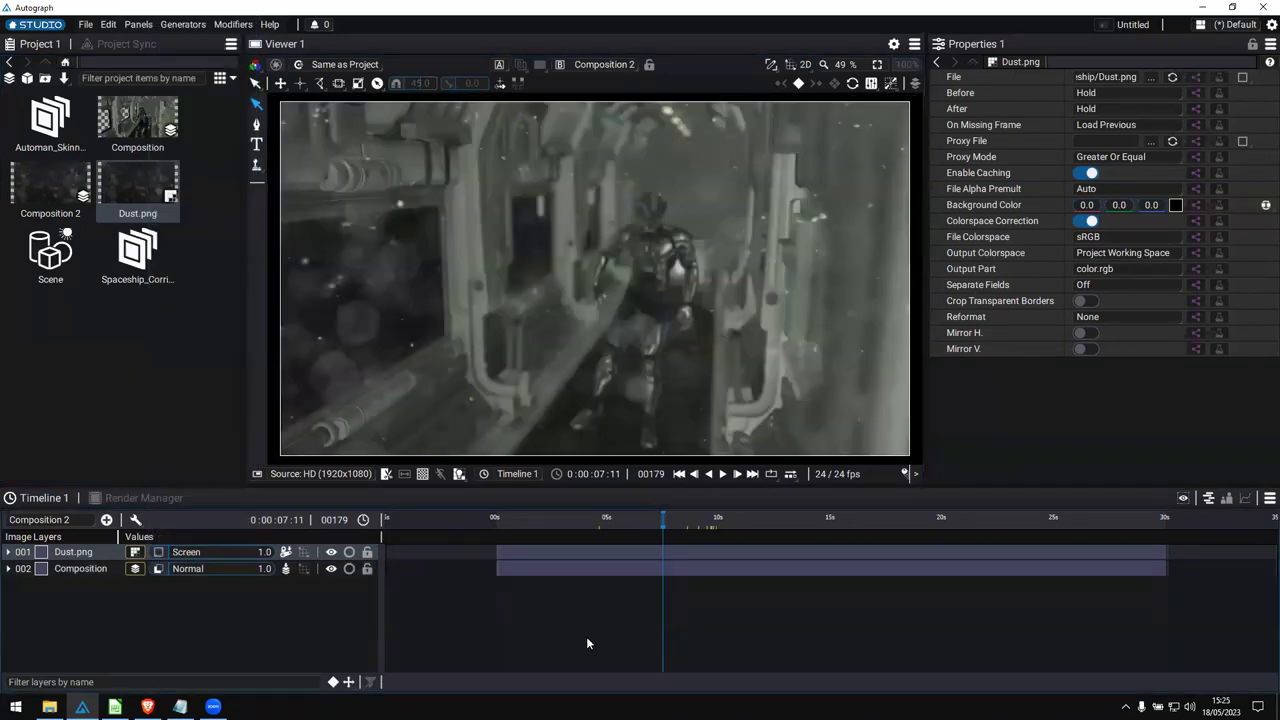
{"action": "left_click_drag", "start_coordinate": [602, 519], "coordinate": [524, 519]}
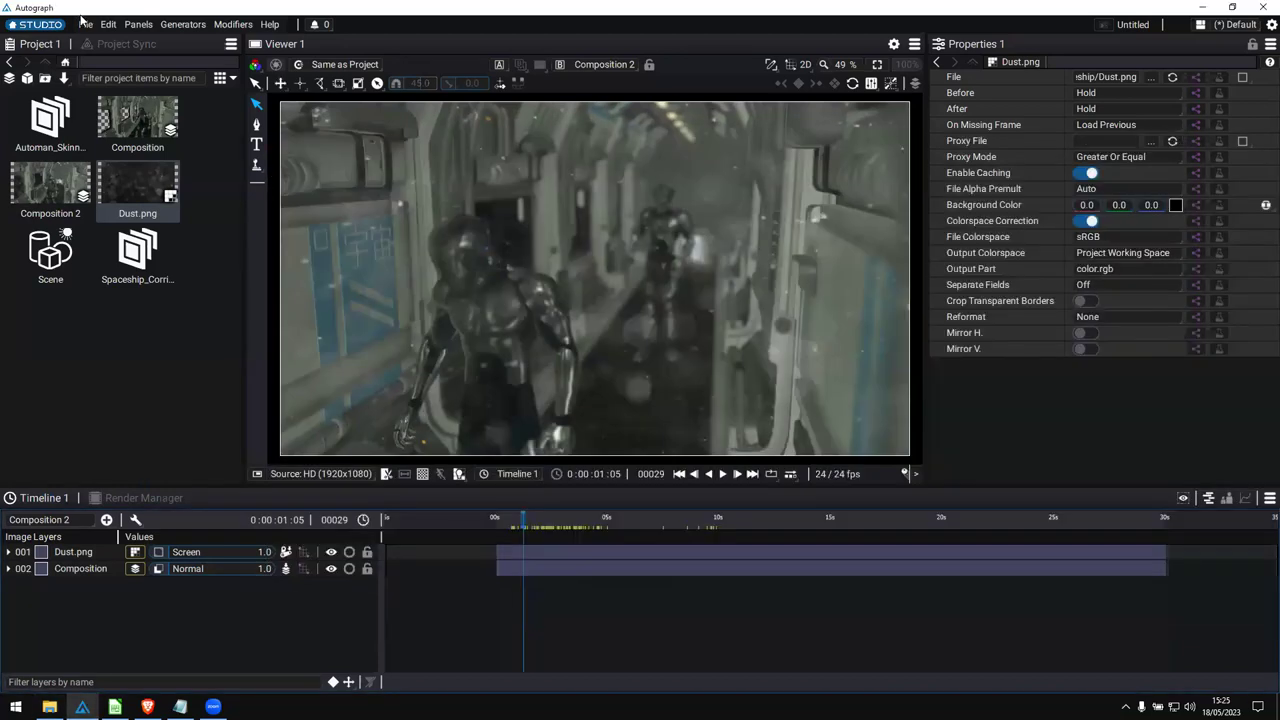
Load Basketball.agp from Recent Projects, discarding the unsaved corridor work.
{"action": "left_click", "coordinate": [88, 25]}
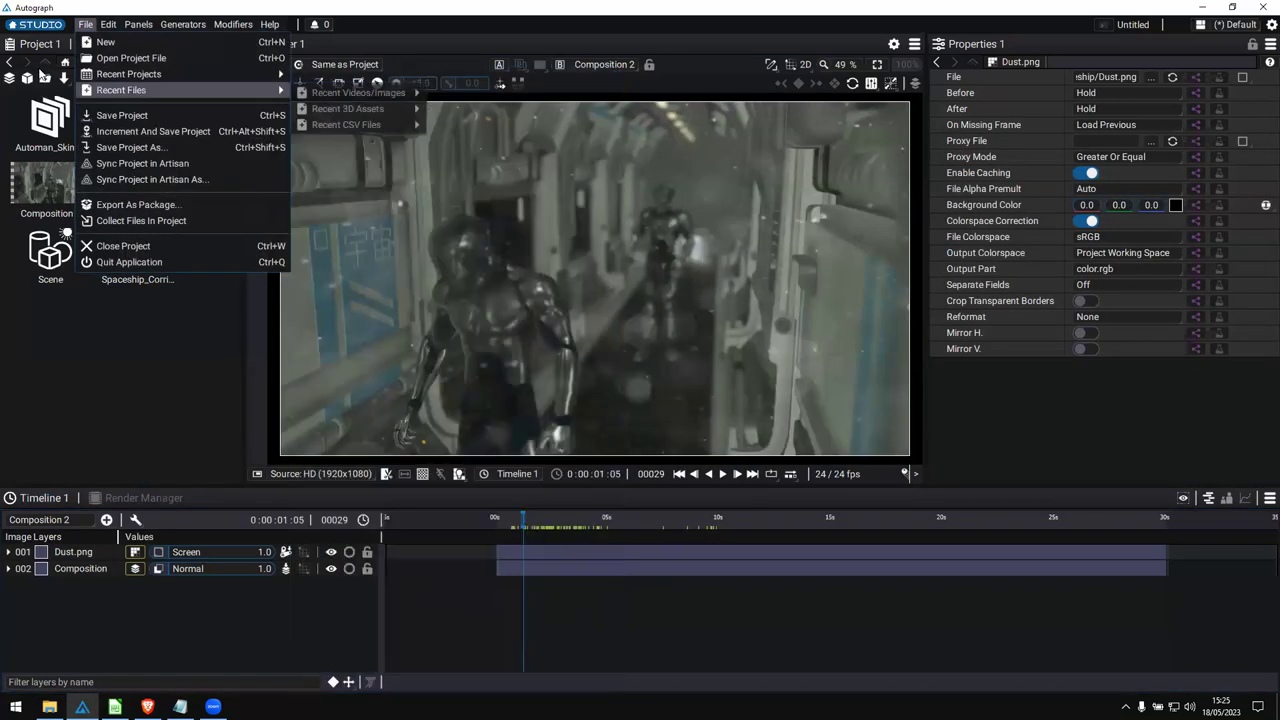
{"action": "left_click", "coordinate": [250, 118]}
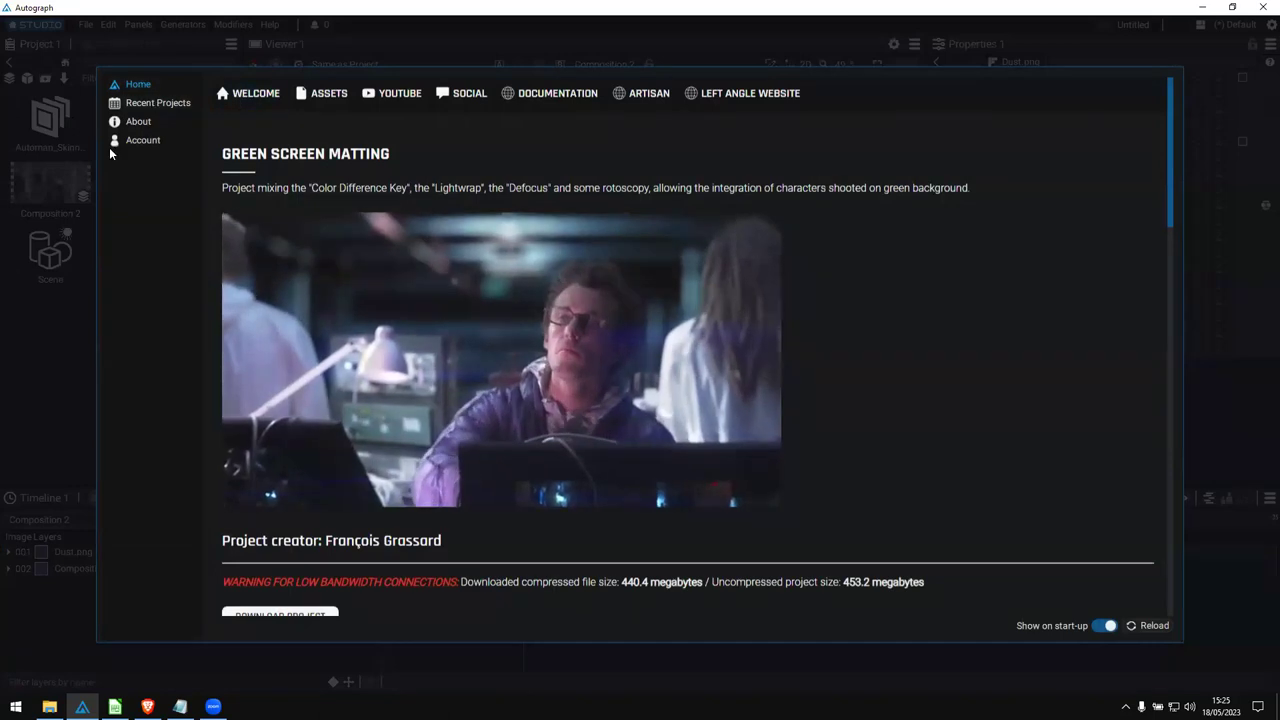
{"action": "left_click", "coordinate": [157, 102]}
{"action": "left_click", "coordinate": [705, 360]}
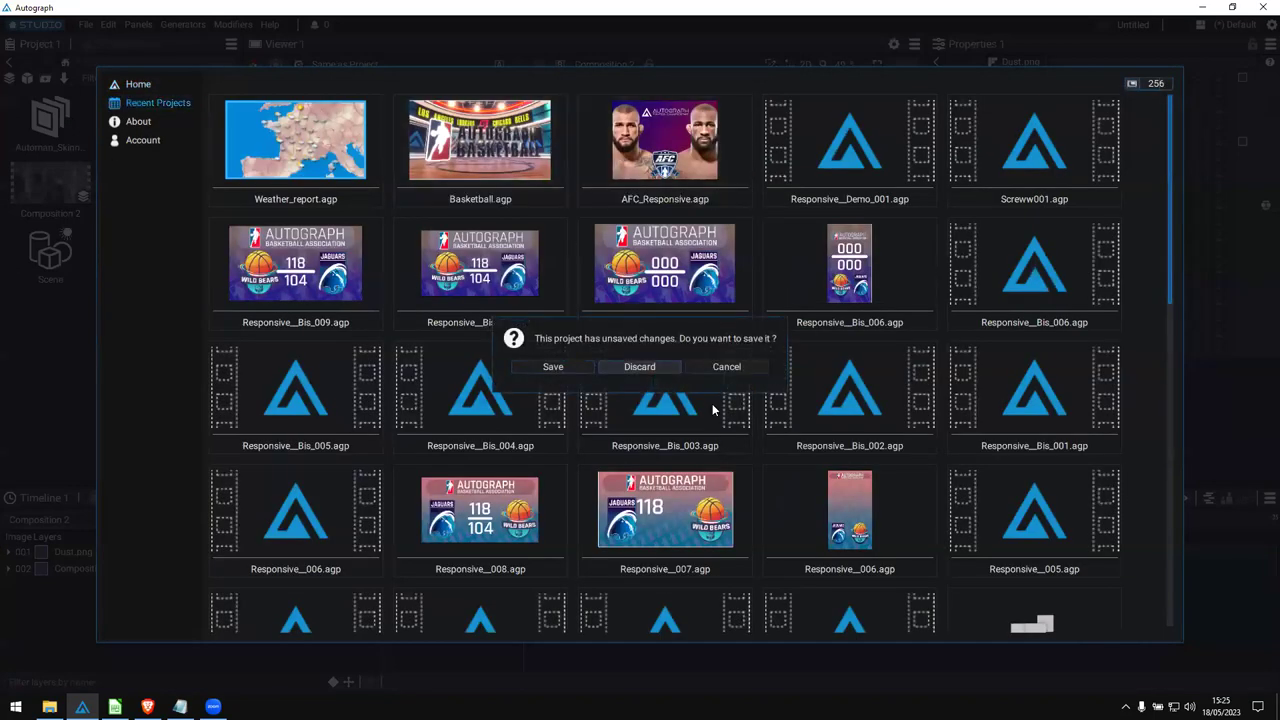
{"action": "left_click", "coordinate": [639, 366]}
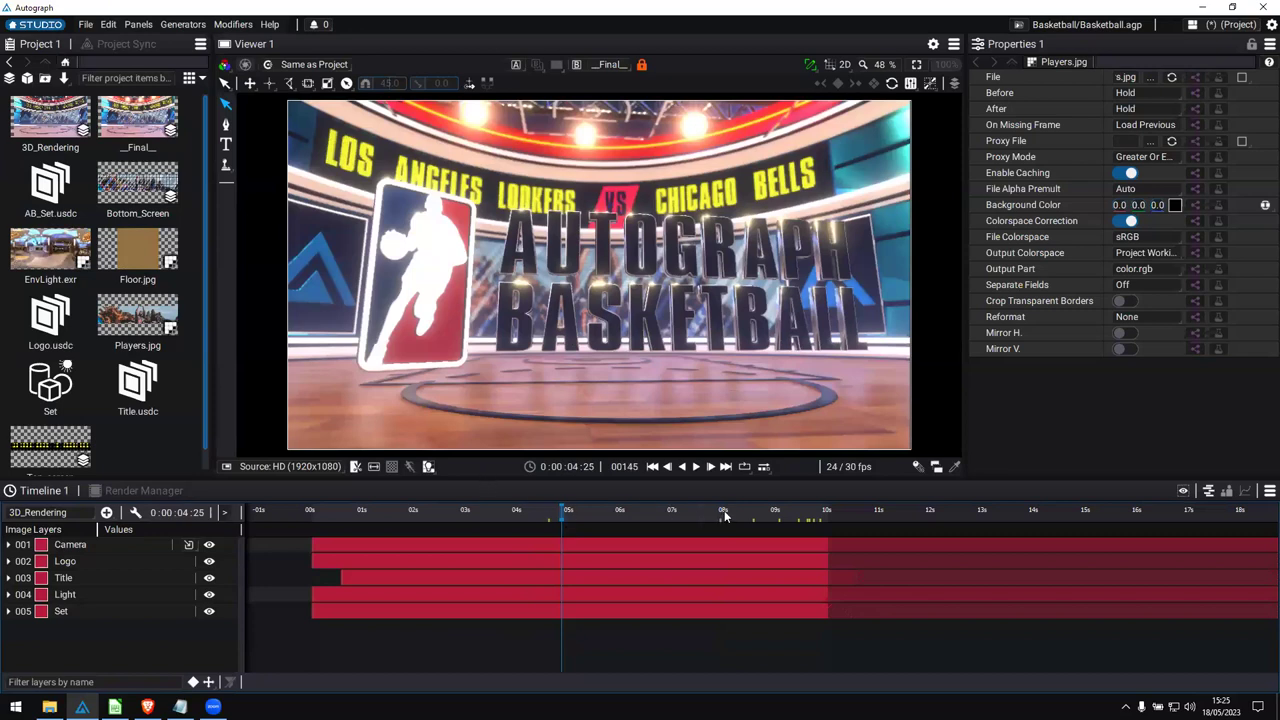
Scrub the basketball intro at several moments around the five-second mark.
{"action": "left_click", "coordinate": [597, 514]}
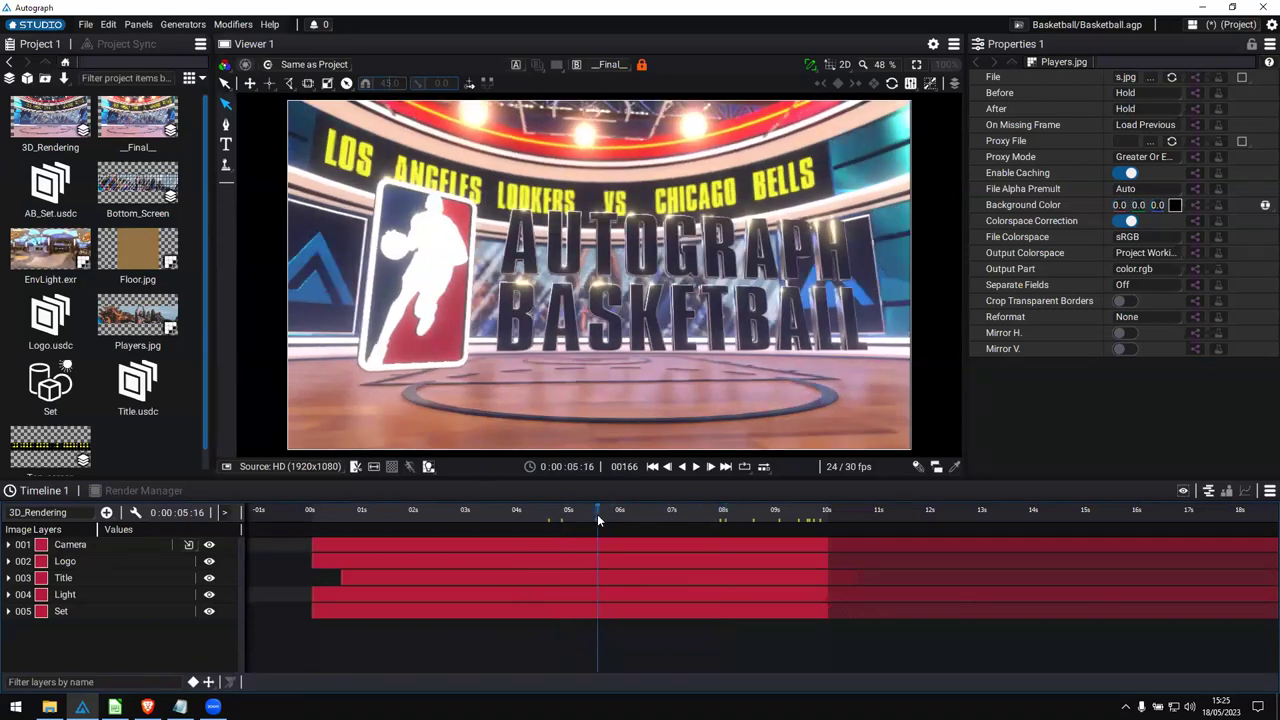
{"action": "left_click", "coordinate": [443, 511]}
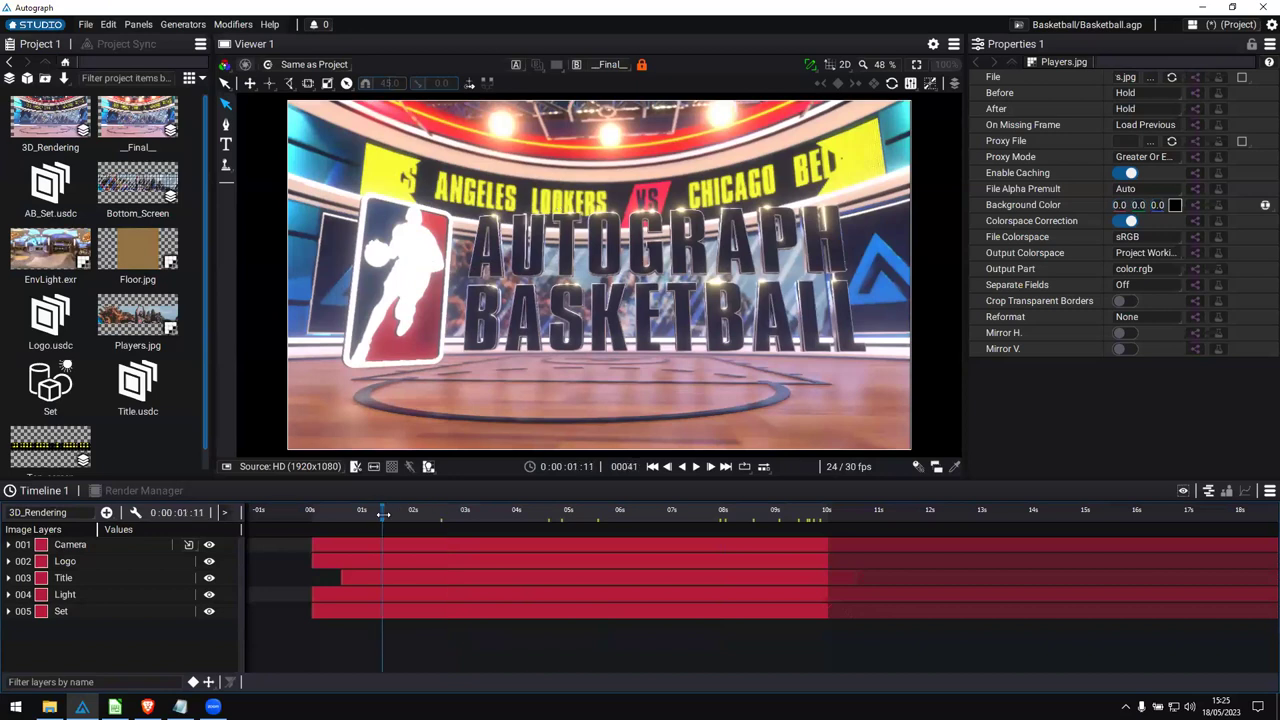
{"action": "left_click_drag", "start_coordinate": [382, 514], "coordinate": [384, 514]}
{"action": "left_click", "coordinate": [586, 514]}
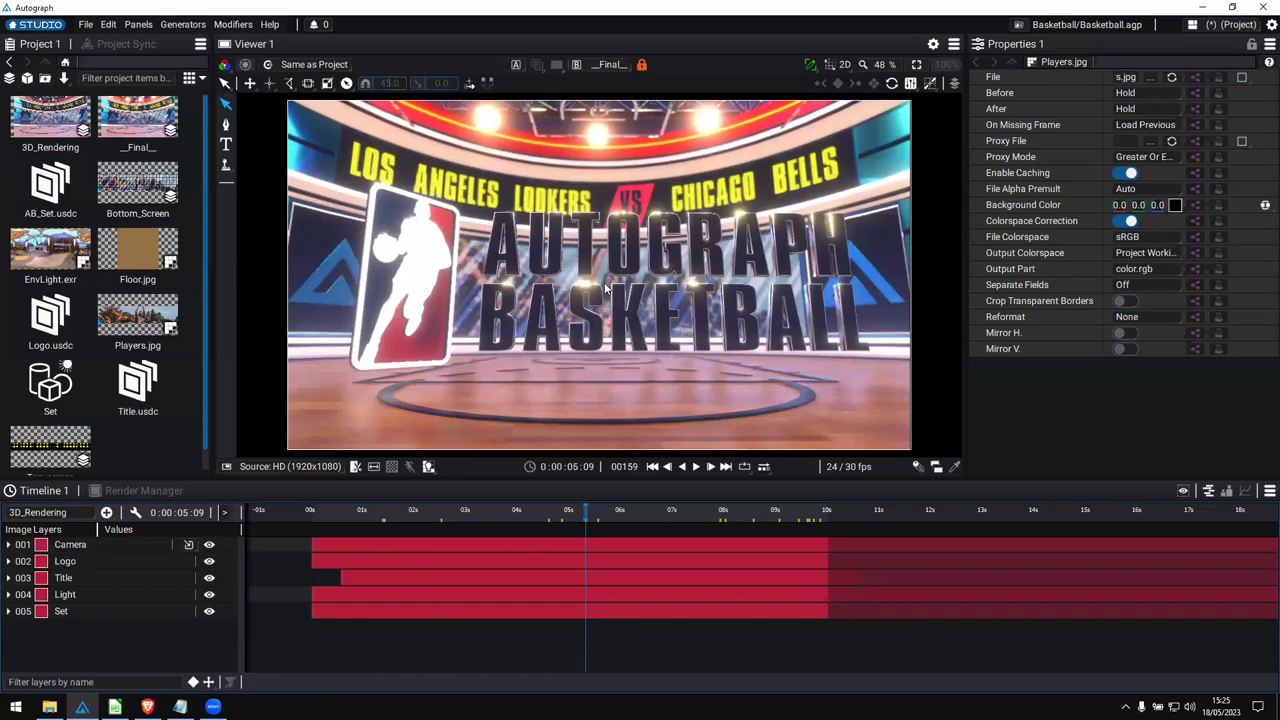
Widen the Project panel, unlock the viewer and select the Top_screen composition.
{"action": "left_click_drag", "start_coordinate": [210, 162], "coordinate": [288, 162]}
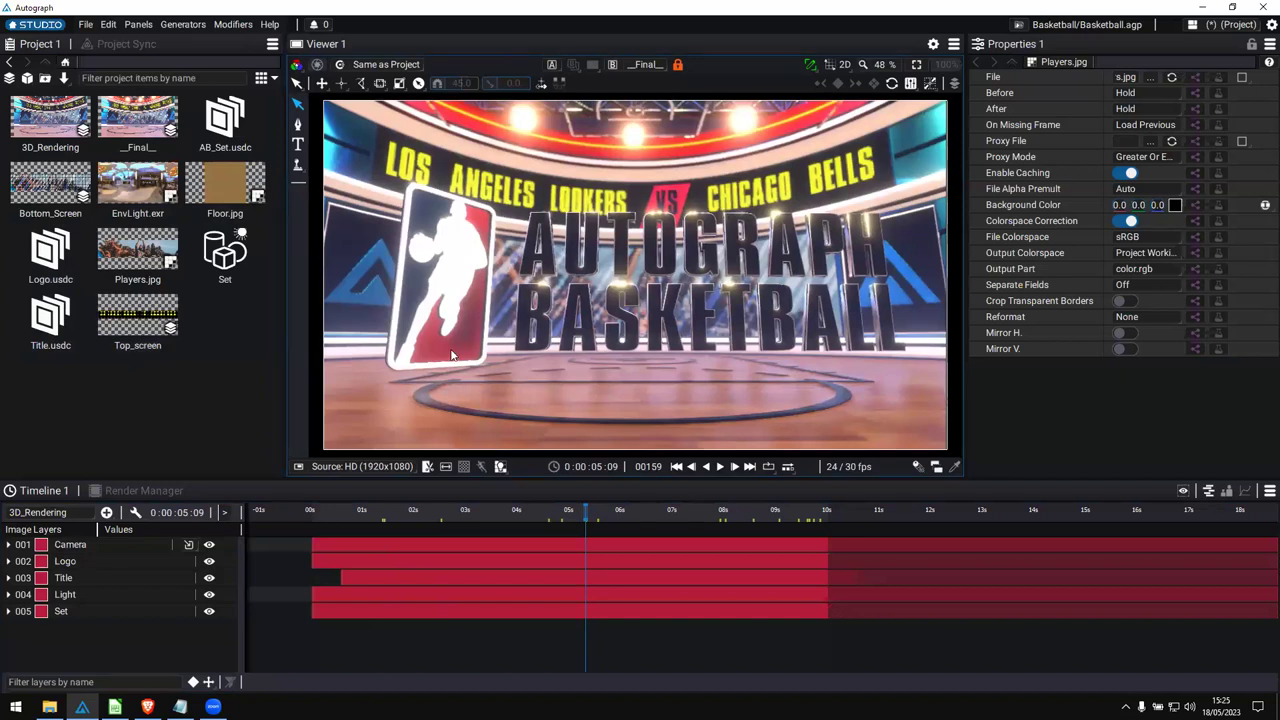
{"action": "left_click", "coordinate": [677, 64]}
{"action": "left_click", "coordinate": [158, 328]}
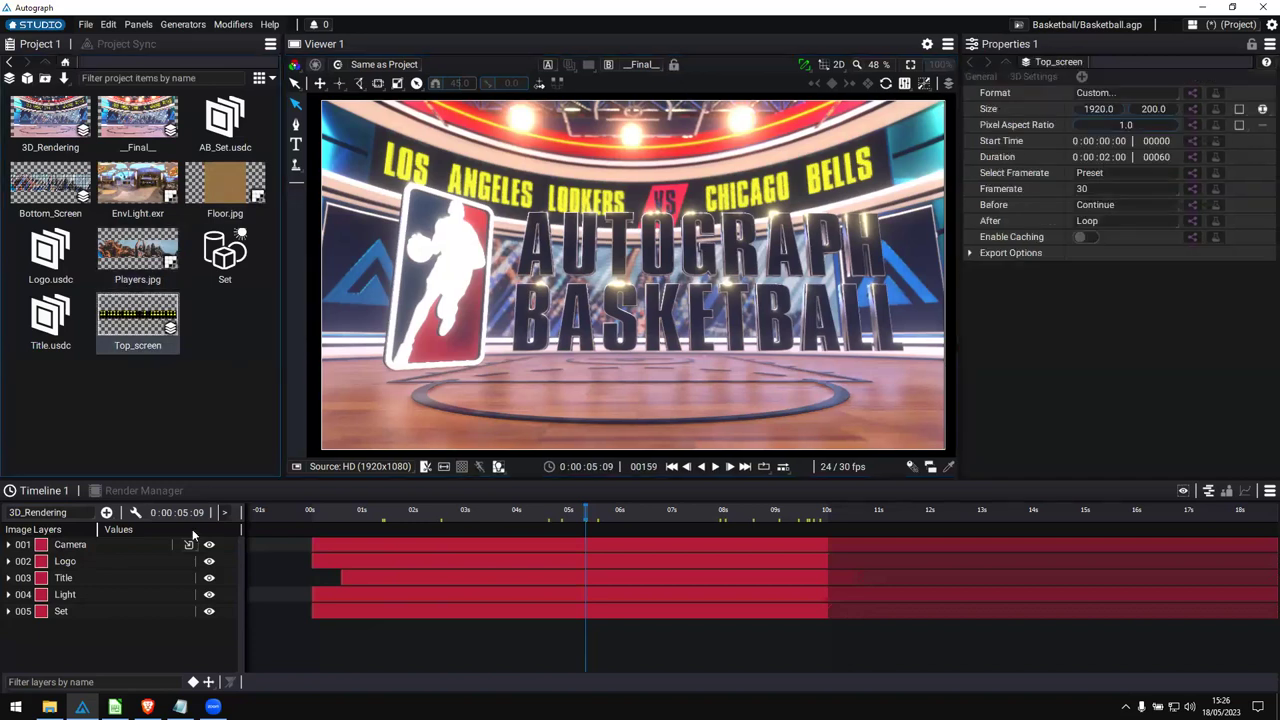
Play and scrub through the Top_screen banner animation.
{"action": "left_click_drag", "start_coordinate": [243, 513], "coordinate": [300, 520]}
{"action": "scroll", "coordinate": [609, 507], "scroll_direction": "up", "scroll_amount": 5}
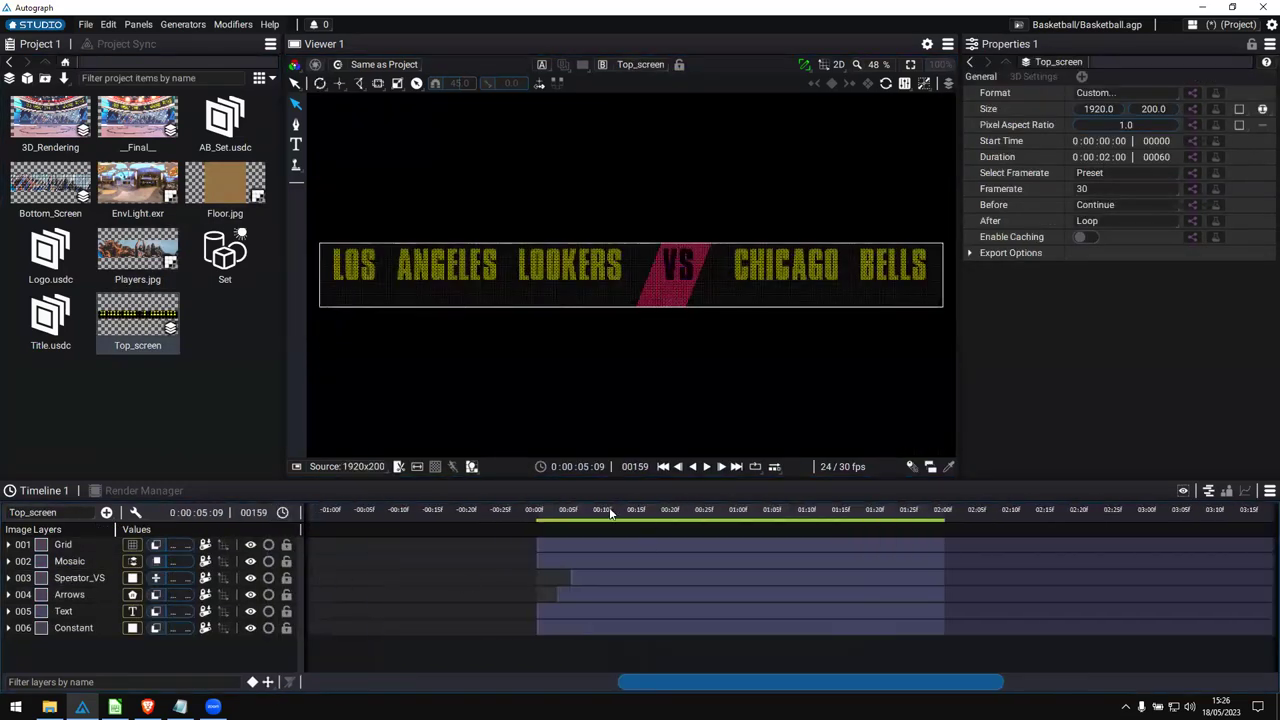
{"action": "key", "text": "space"}
{"action": "left_click_drag", "start_coordinate": [590, 528], "coordinate": [637, 518]}
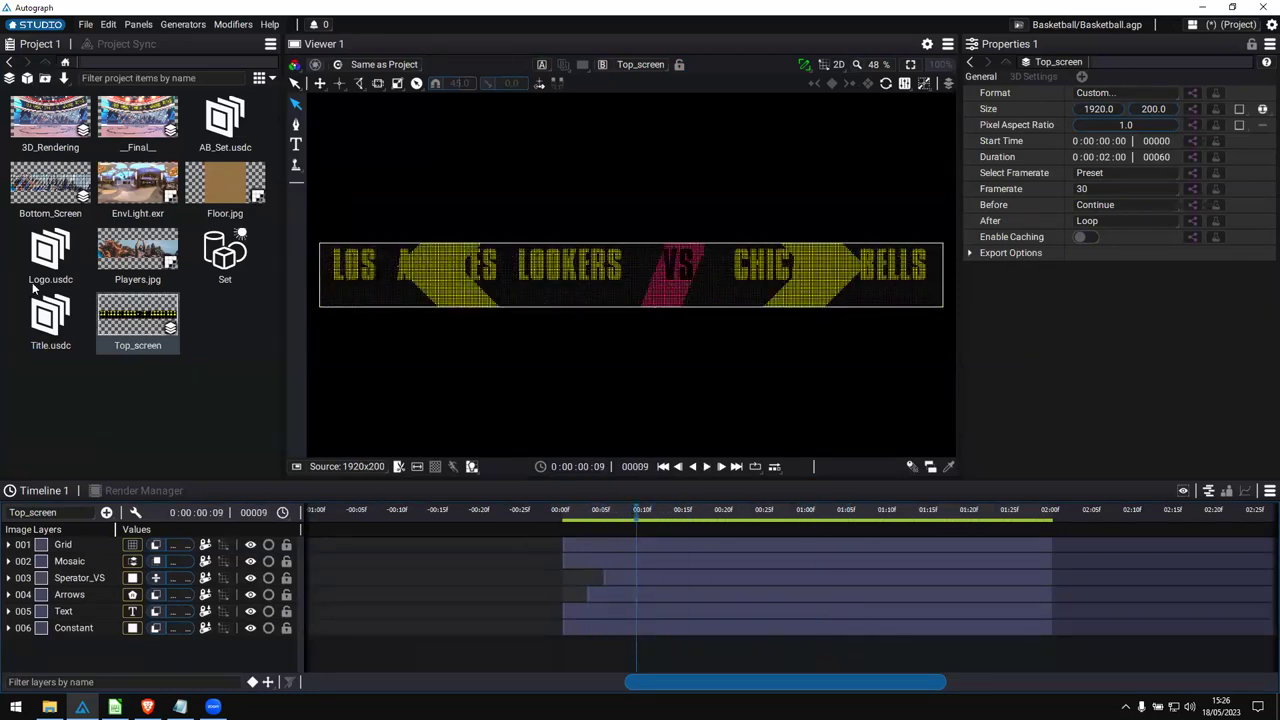
Open and play Bottom_Screen, then return to the __Final__ composition.
{"action": "left_click", "coordinate": [46, 192]}
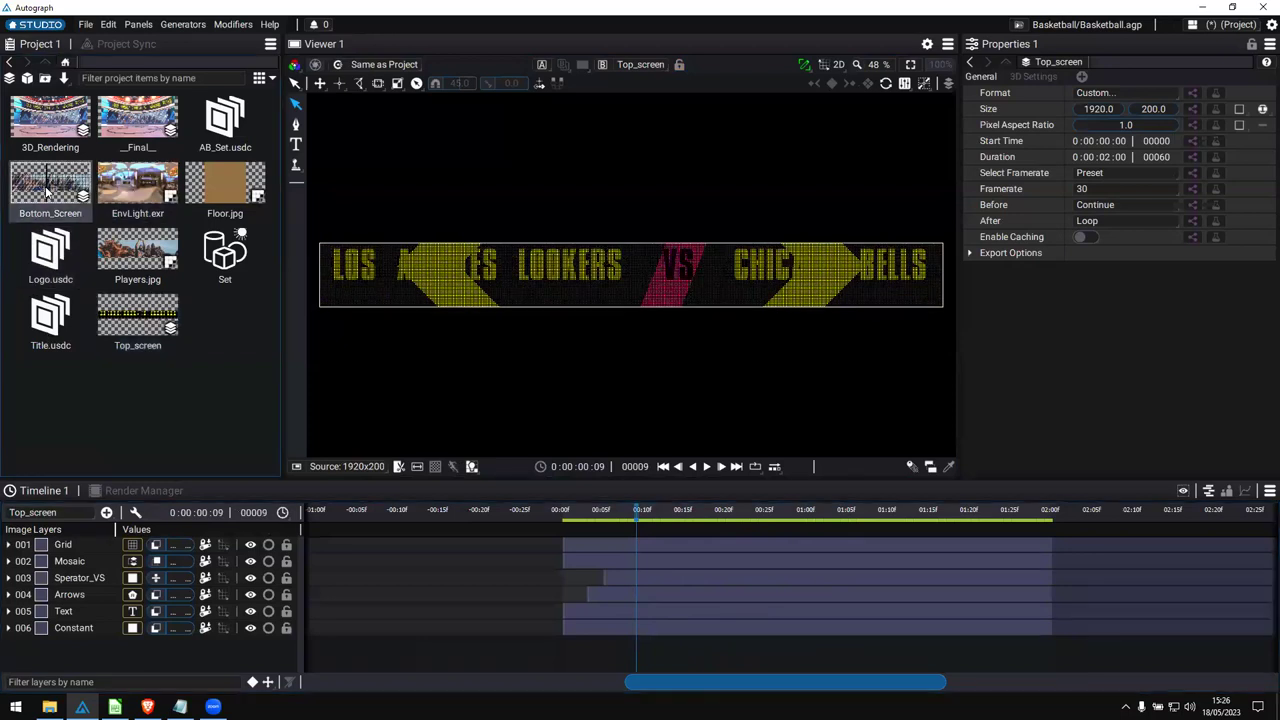
{"action": "double_click", "coordinate": [46, 192]}
{"action": "left_click_drag", "start_coordinate": [686, 527], "coordinate": [625, 534]}
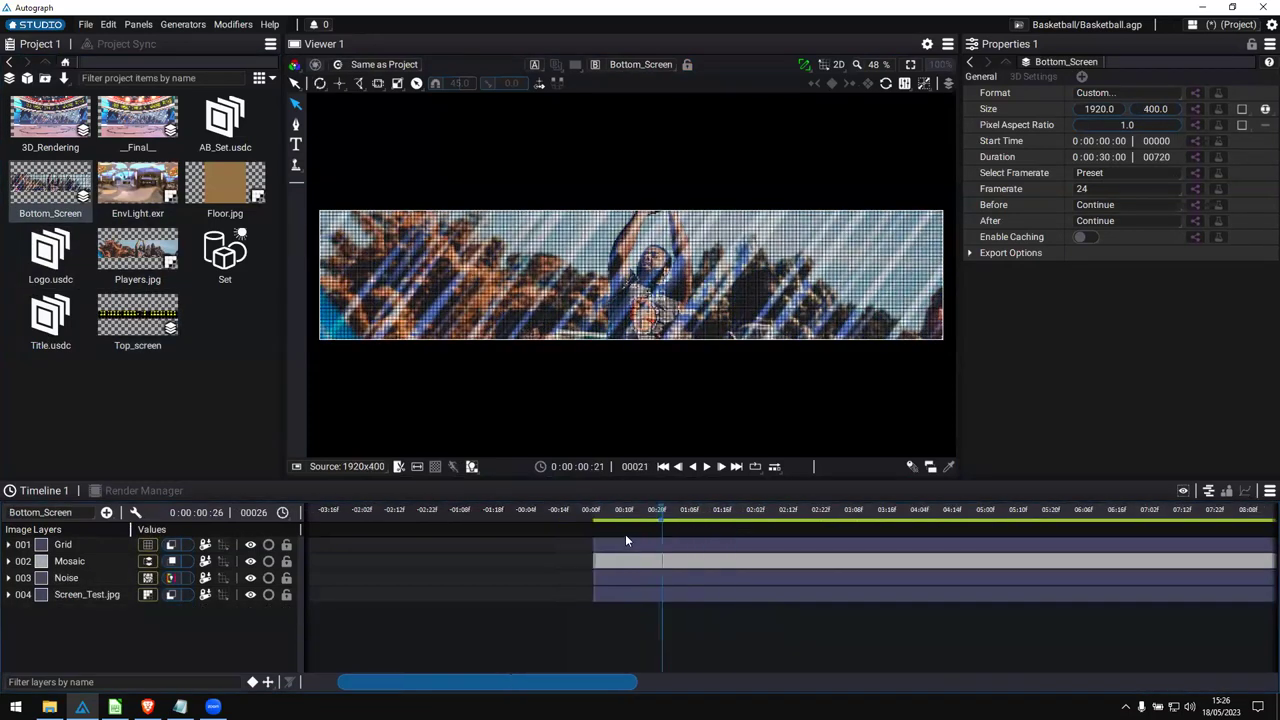
{"action": "scroll", "coordinate": [625, 534], "scroll_direction": "down", "scroll_amount": 3}
{"action": "key", "text": "space"}
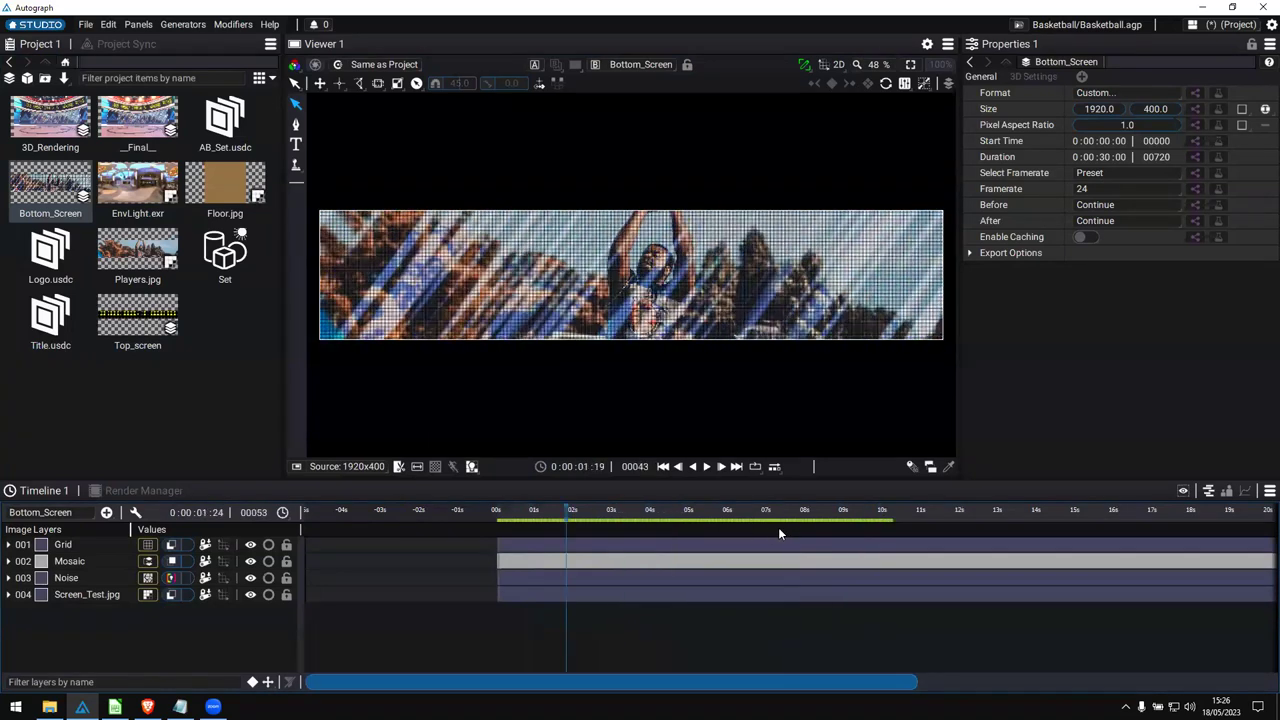
{"action": "double_click", "coordinate": [138, 131]}
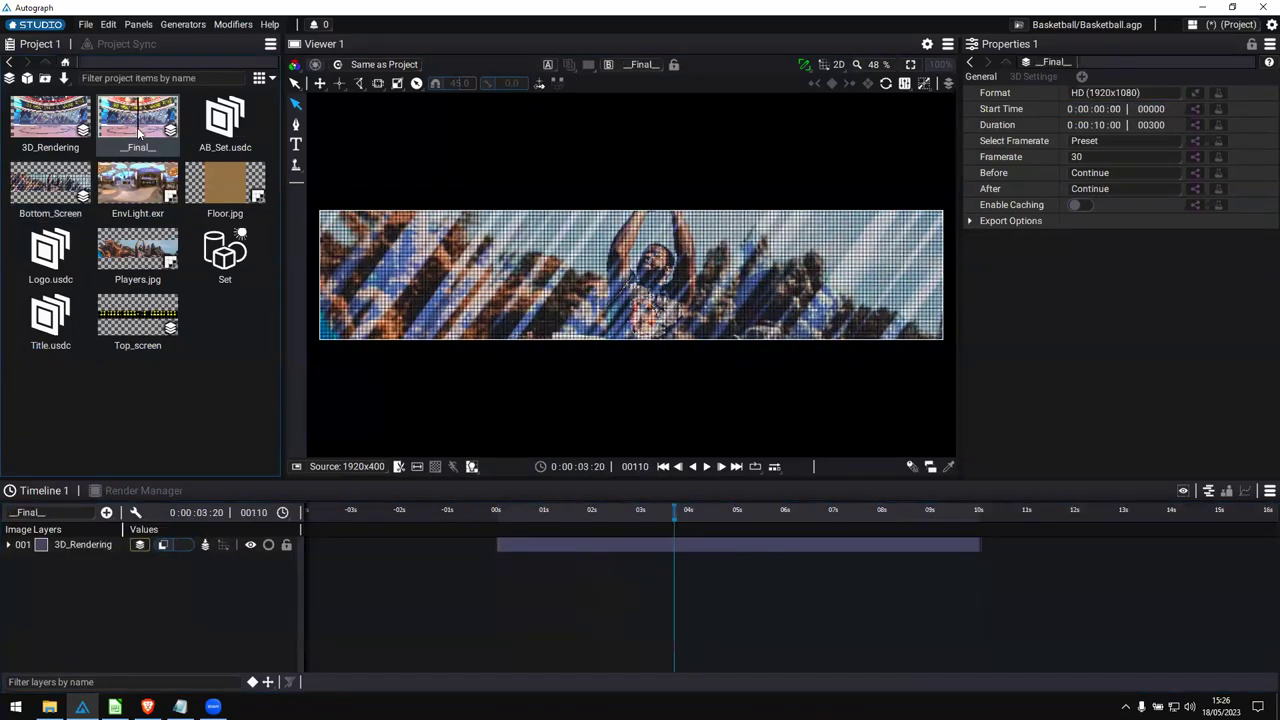
Lock the viewer on __Final__ and add an empty custom tab, Tab 1.
{"action": "left_click", "coordinate": [673, 65]}
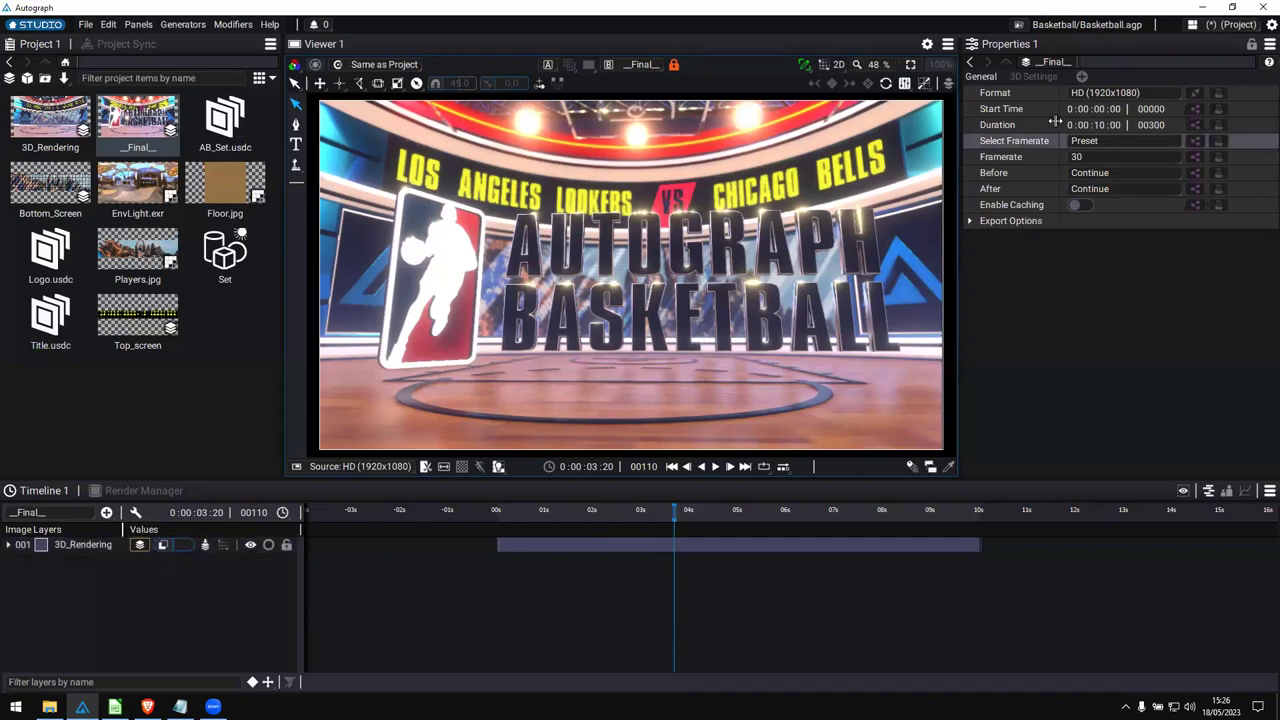
{"action": "left_click", "coordinate": [1081, 76]}
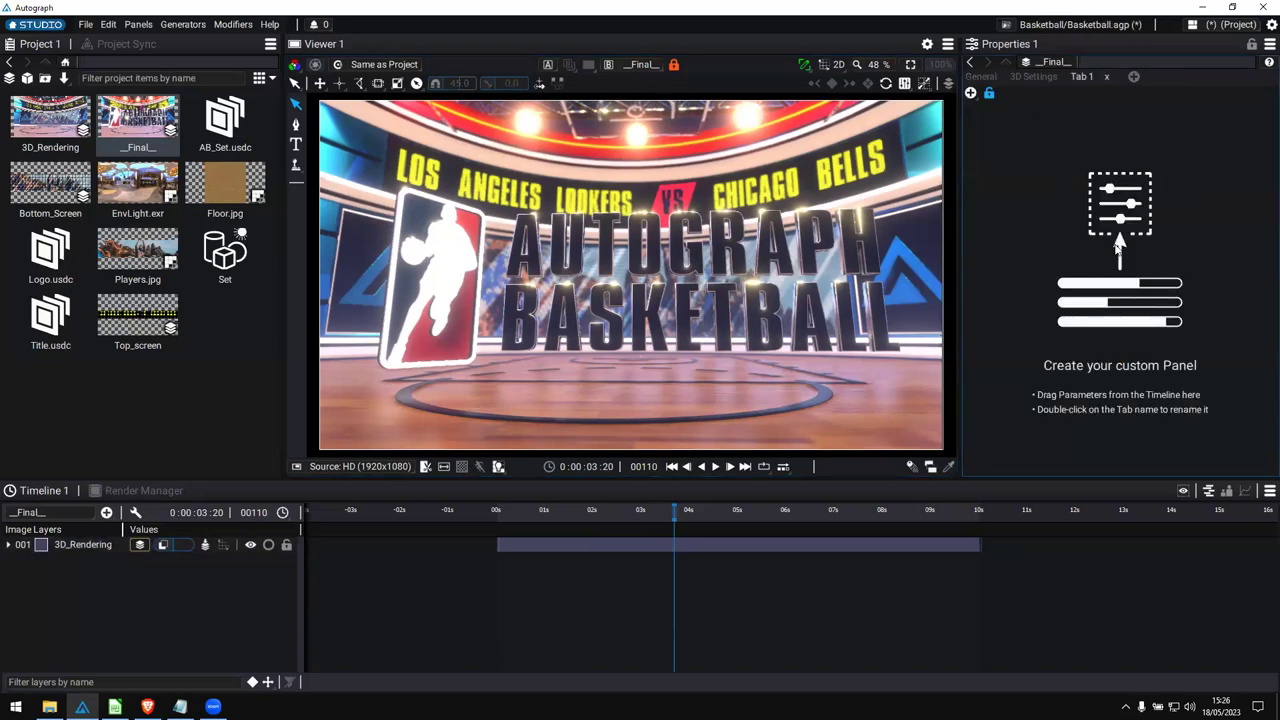
Add Top_screen's Text > Source Text parameter to the custom Tab 1.
{"action": "left_click", "coordinate": [36, 516]}
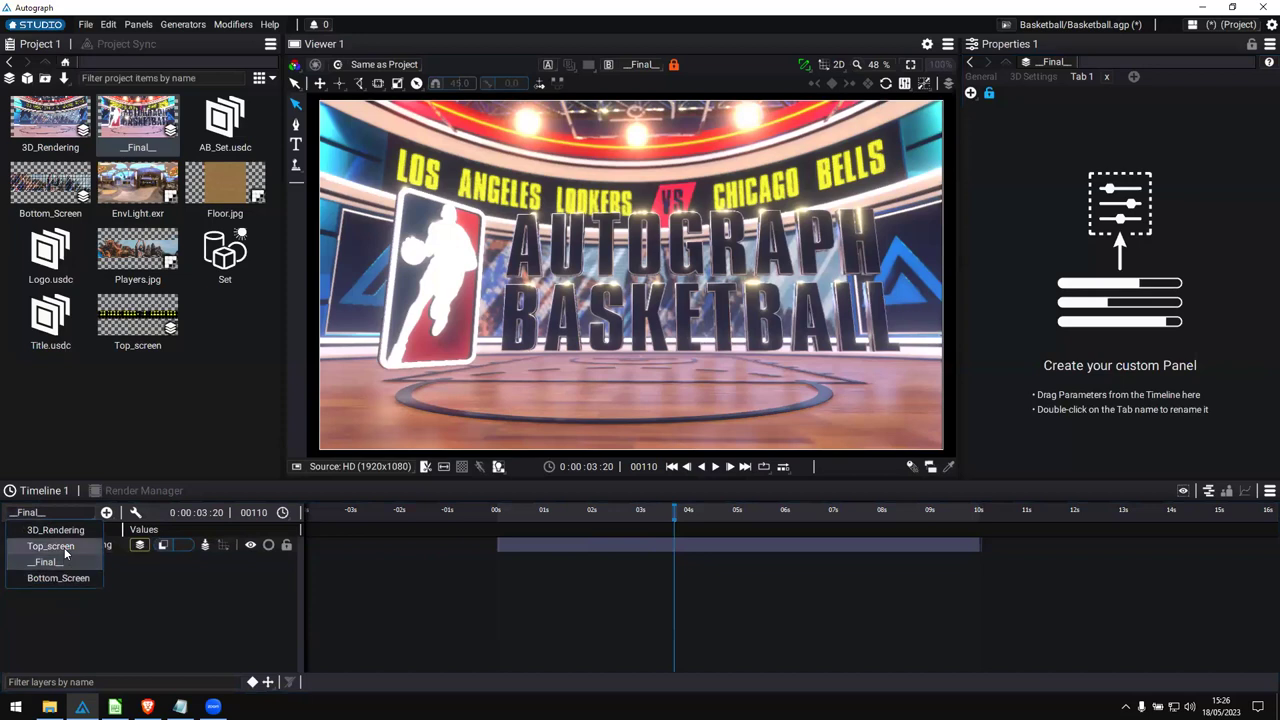
{"action": "left_click", "coordinate": [60, 545]}
{"action": "left_click", "coordinate": [8, 611]}
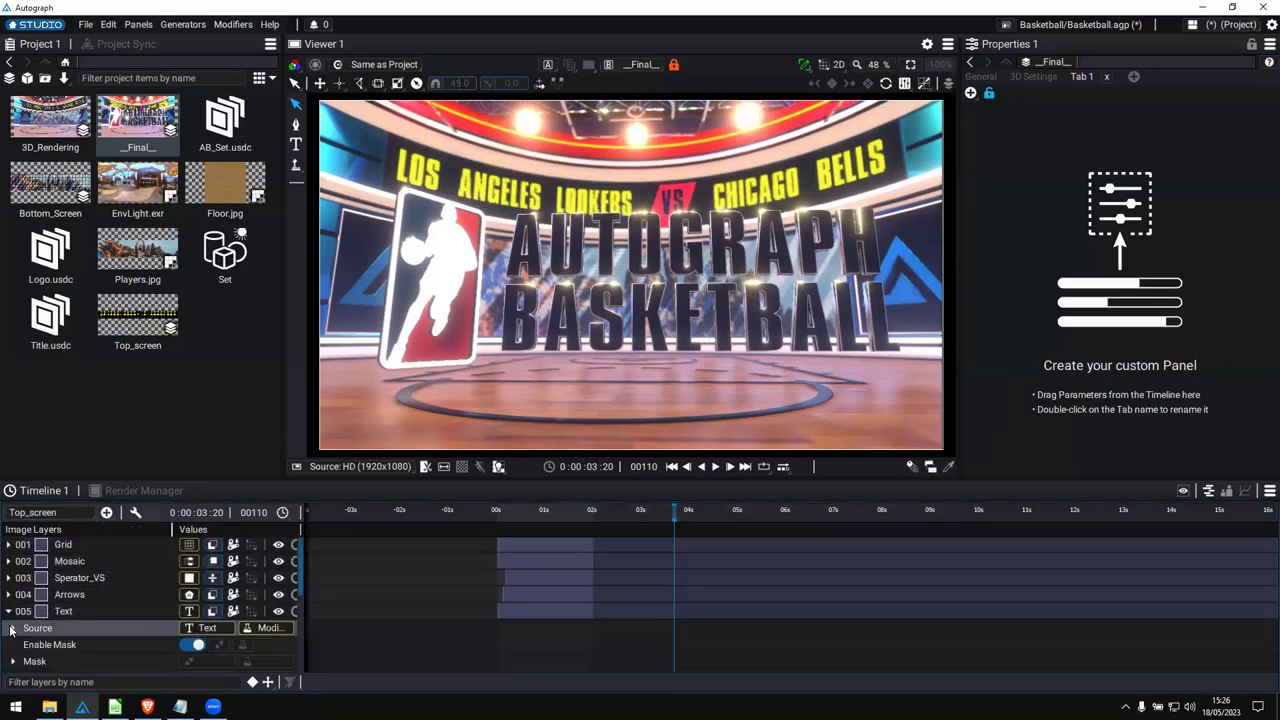
{"action": "left_click", "coordinate": [13, 628]}
{"action": "left_click", "coordinate": [17, 644]}
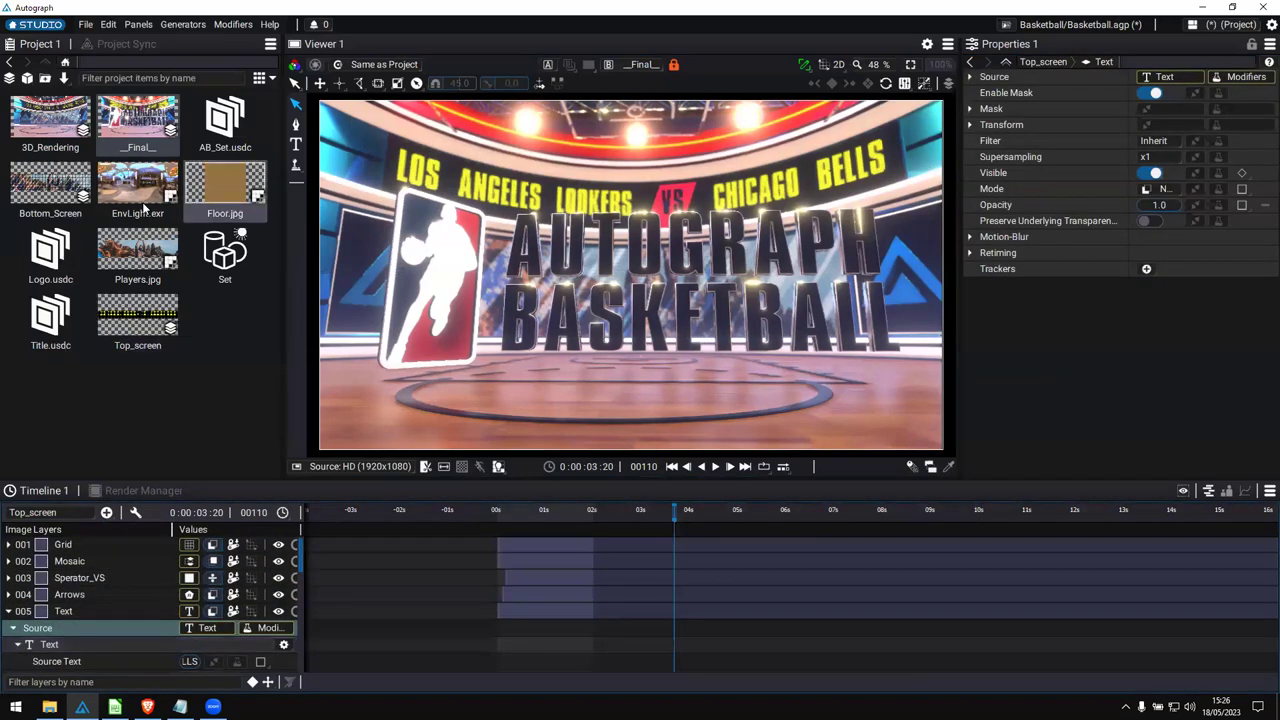
{"action": "left_click", "coordinate": [137, 118]}
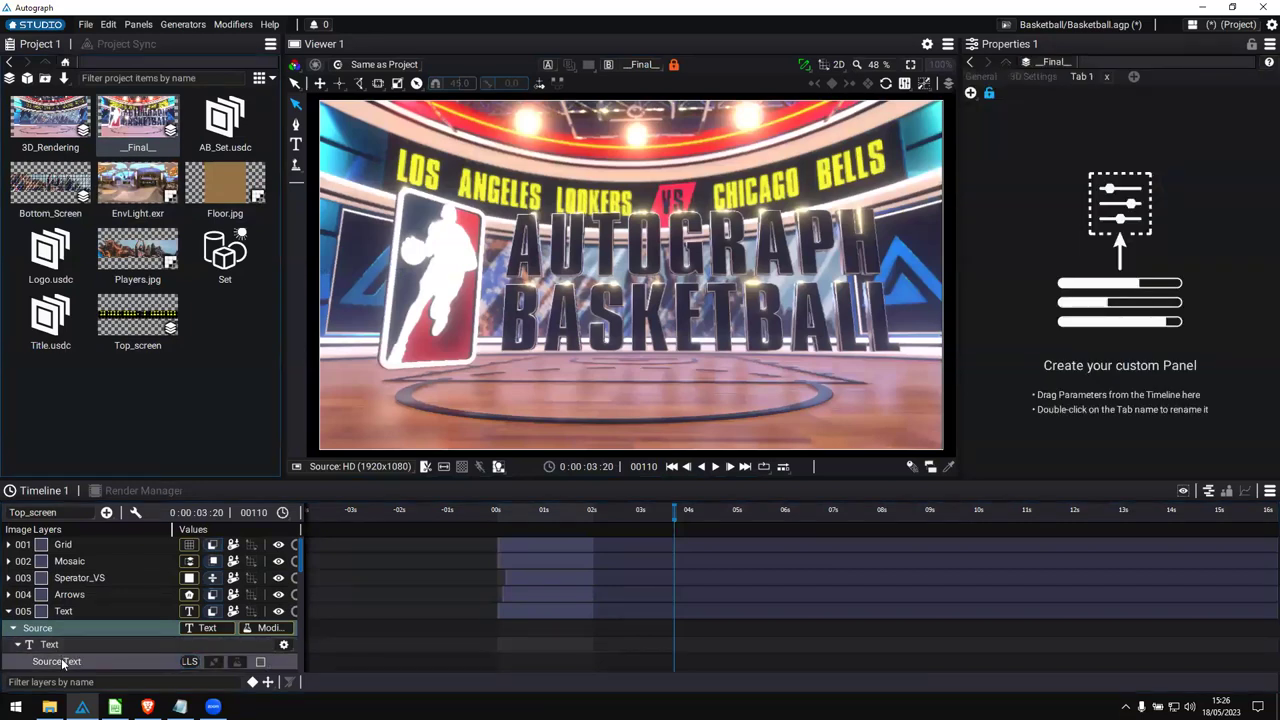
{"action": "left_click_drag", "start_coordinate": [1104, 154], "coordinate": [1104, 150]}
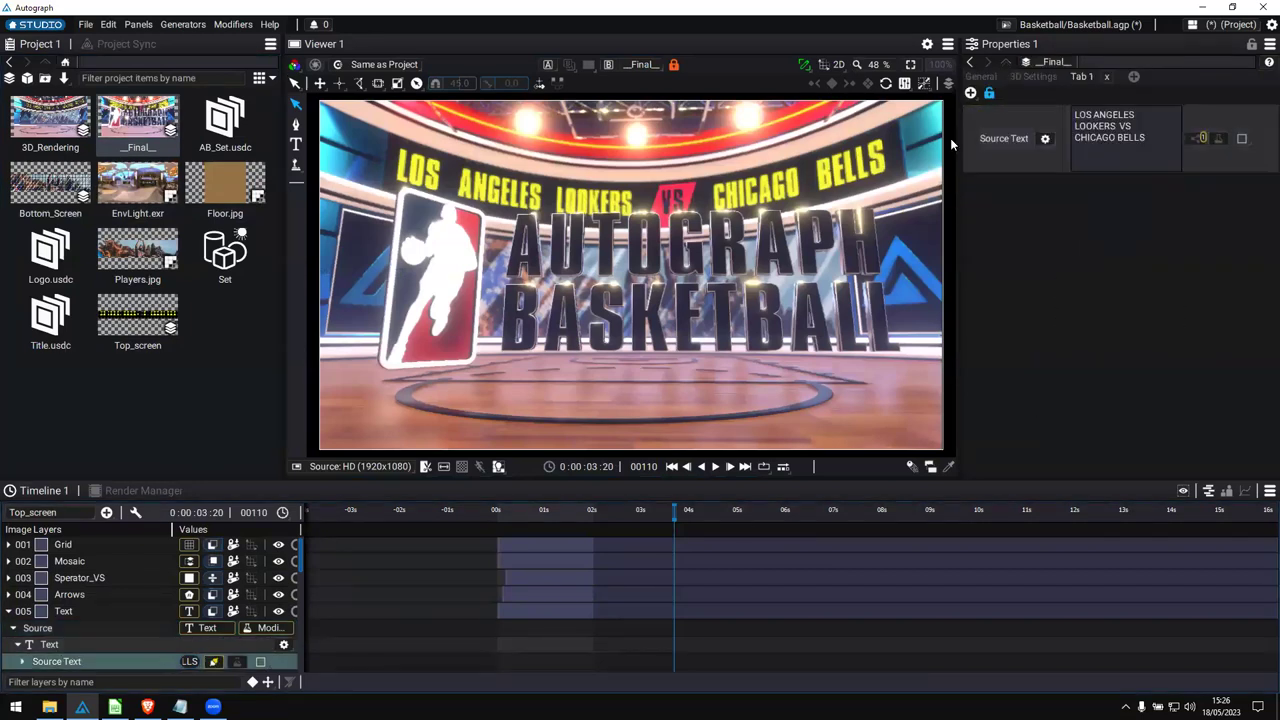
Change the banner's Source Text to 'HELLO TO YOU'.
{"action": "left_click_drag", "start_coordinate": [956, 143], "coordinate": [915, 143]}
{"action": "left_click", "coordinate": [1174, 152]}
{"action": "key", "text": "BackSpace"}
{"action": "type", "text": "HELL"}
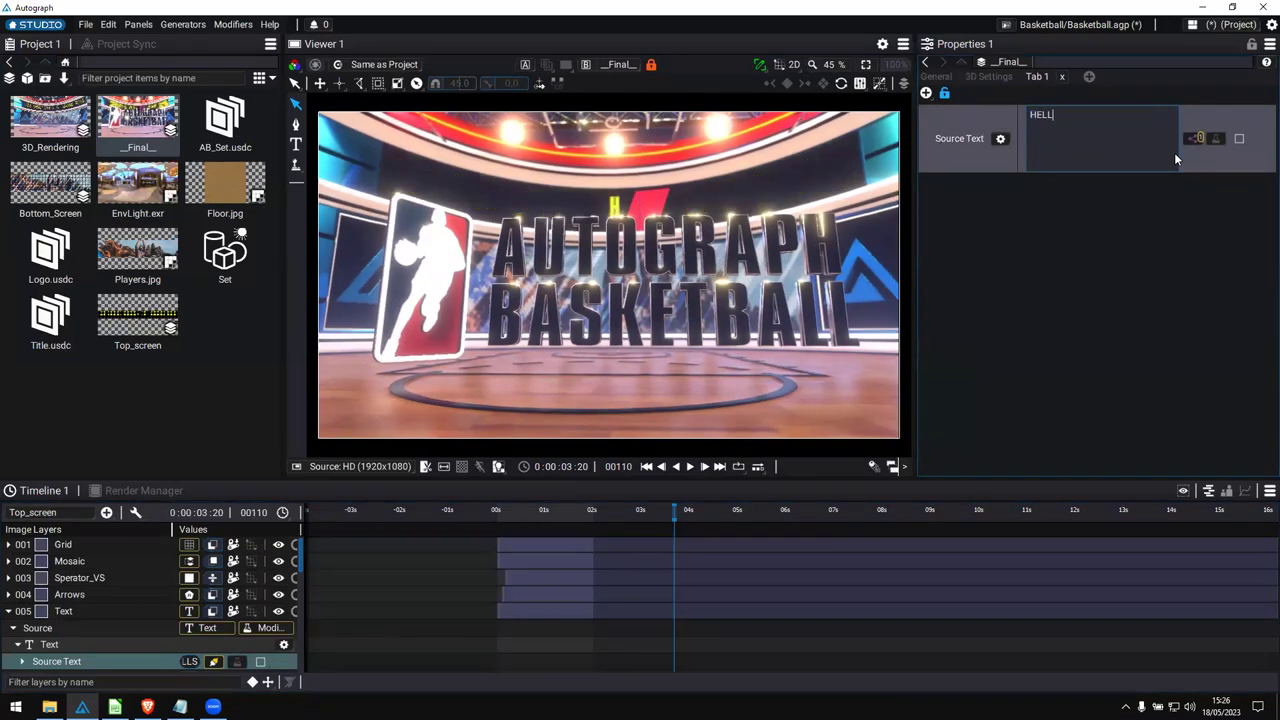
{"action": "type", "text": "O TO YOU"}
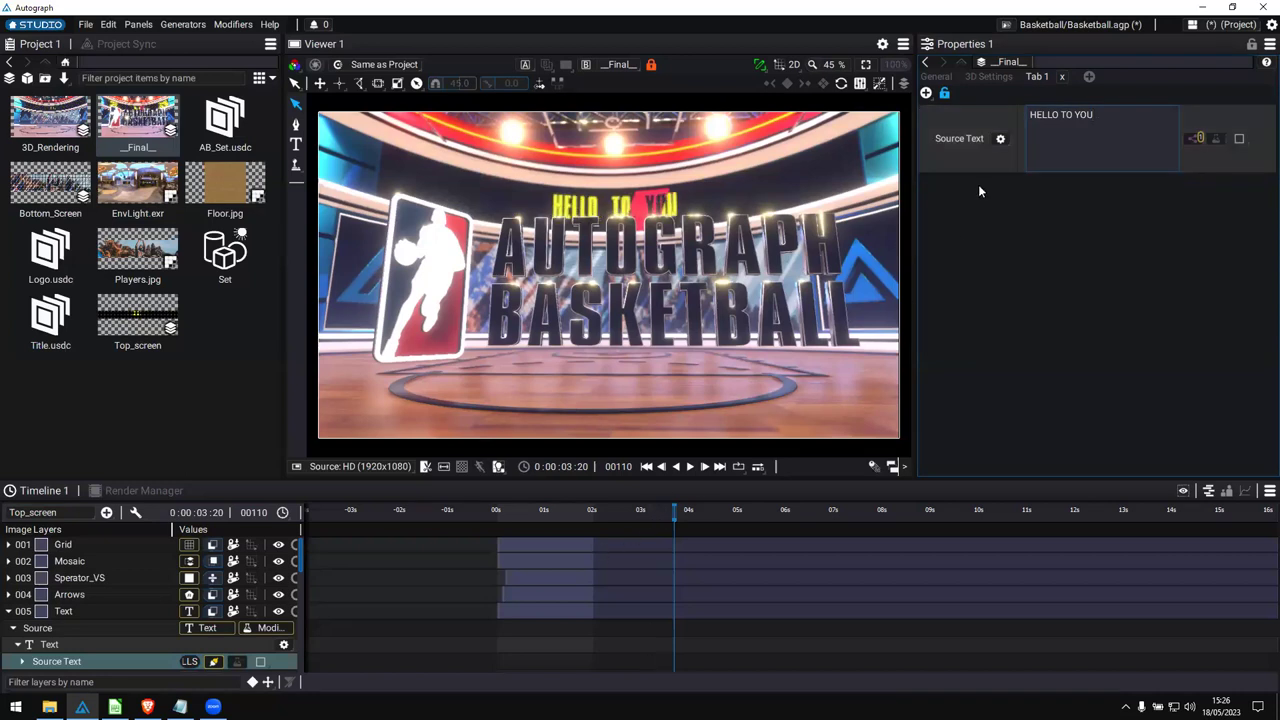
{"action": "left_click", "coordinate": [1076, 242]}
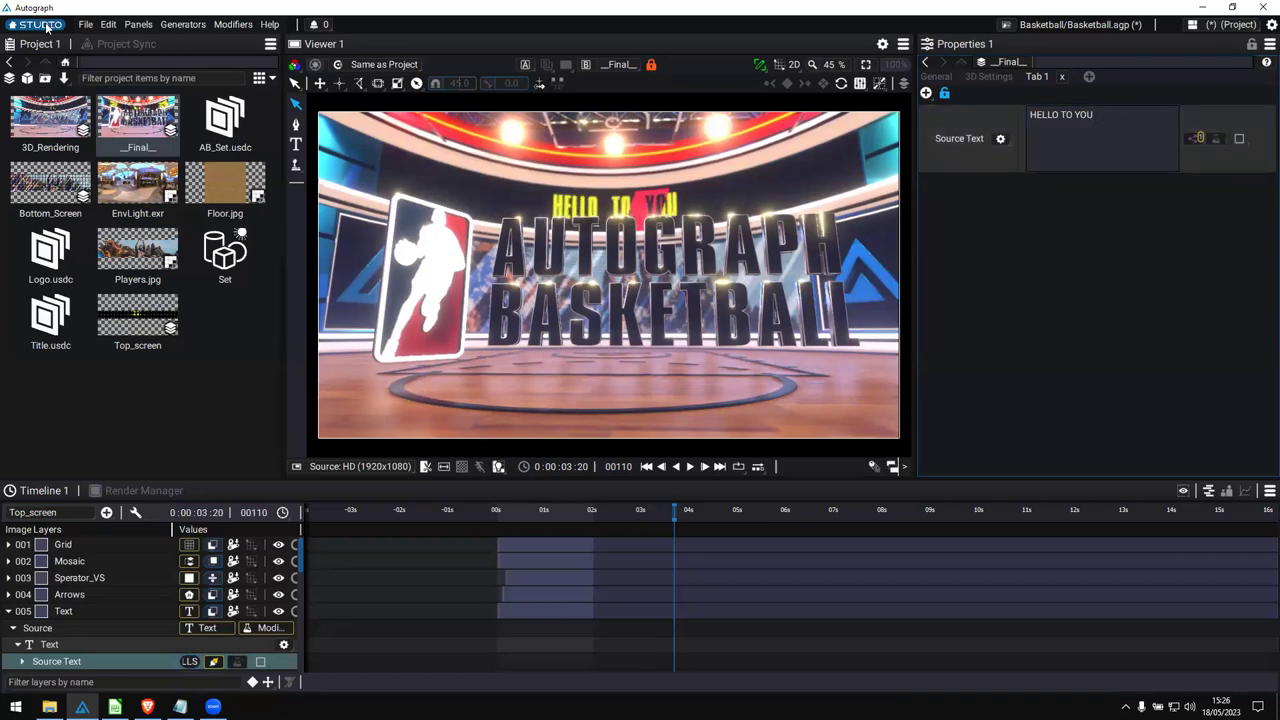
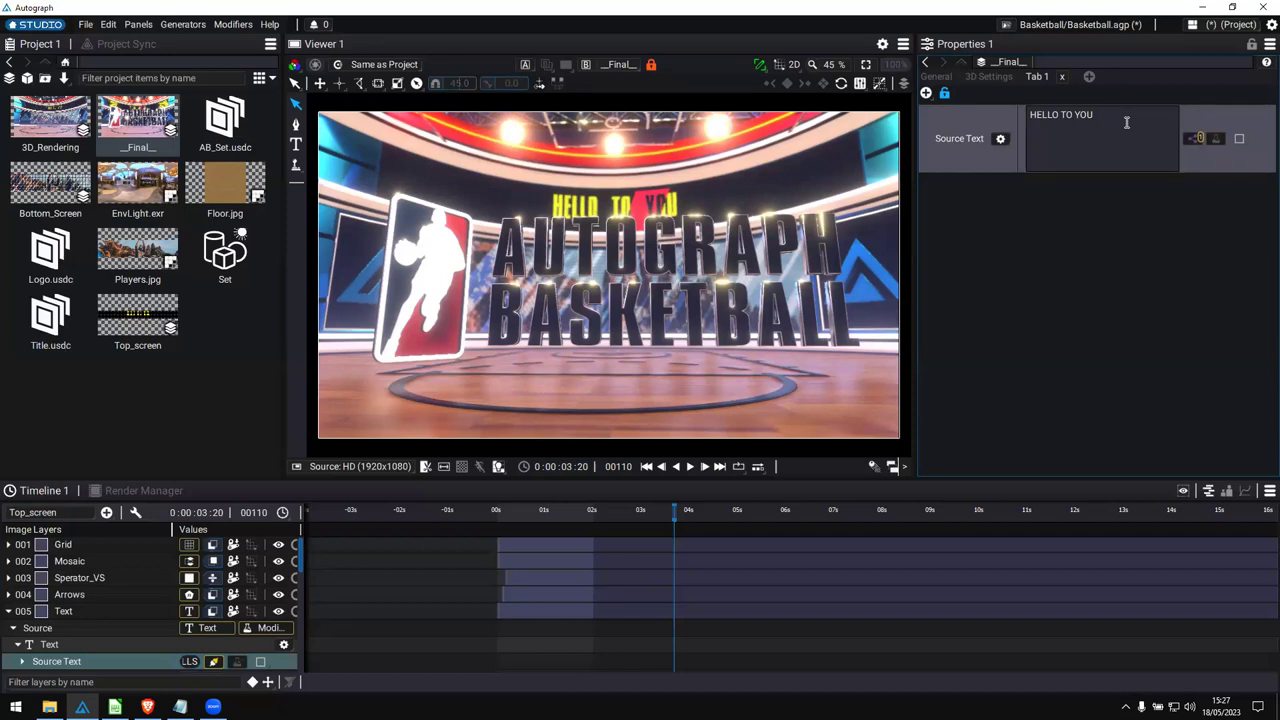
Open Weather_report.agp from Recent Projects, discarding the unsaved Basketball changes.
{"action": "left_click", "coordinate": [34, 24]}
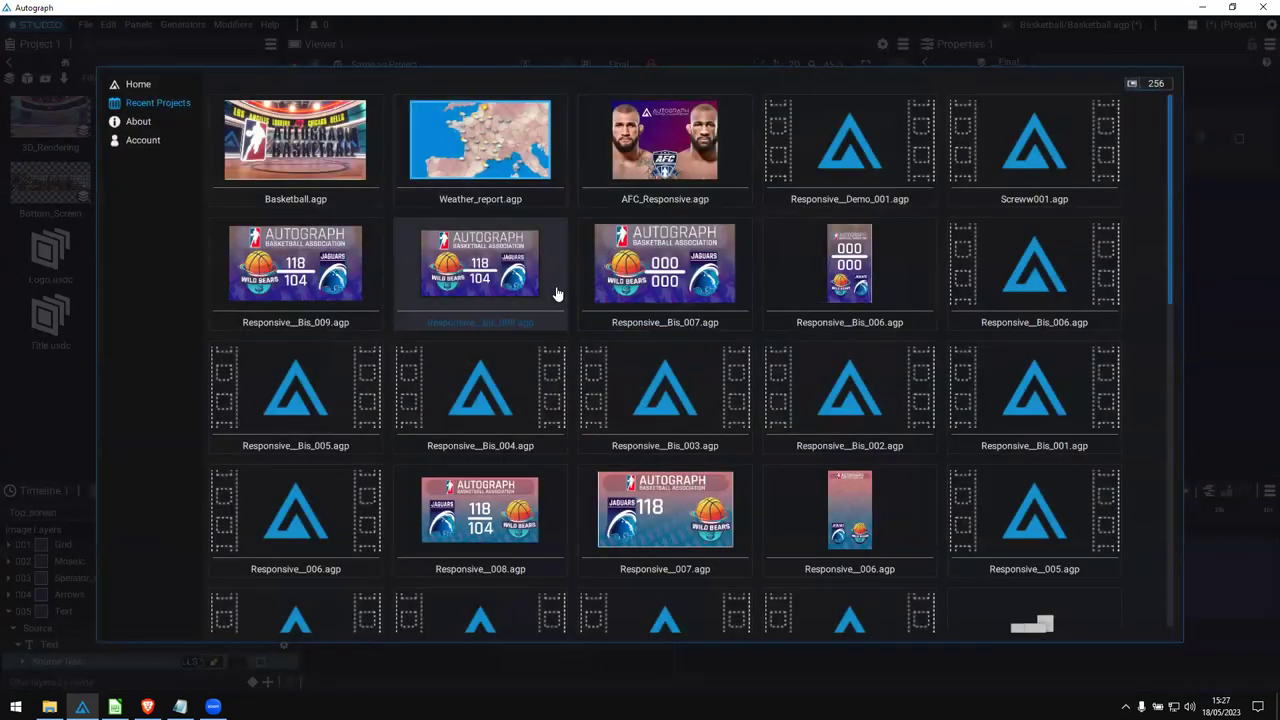
{"action": "left_click", "coordinate": [480, 140]}
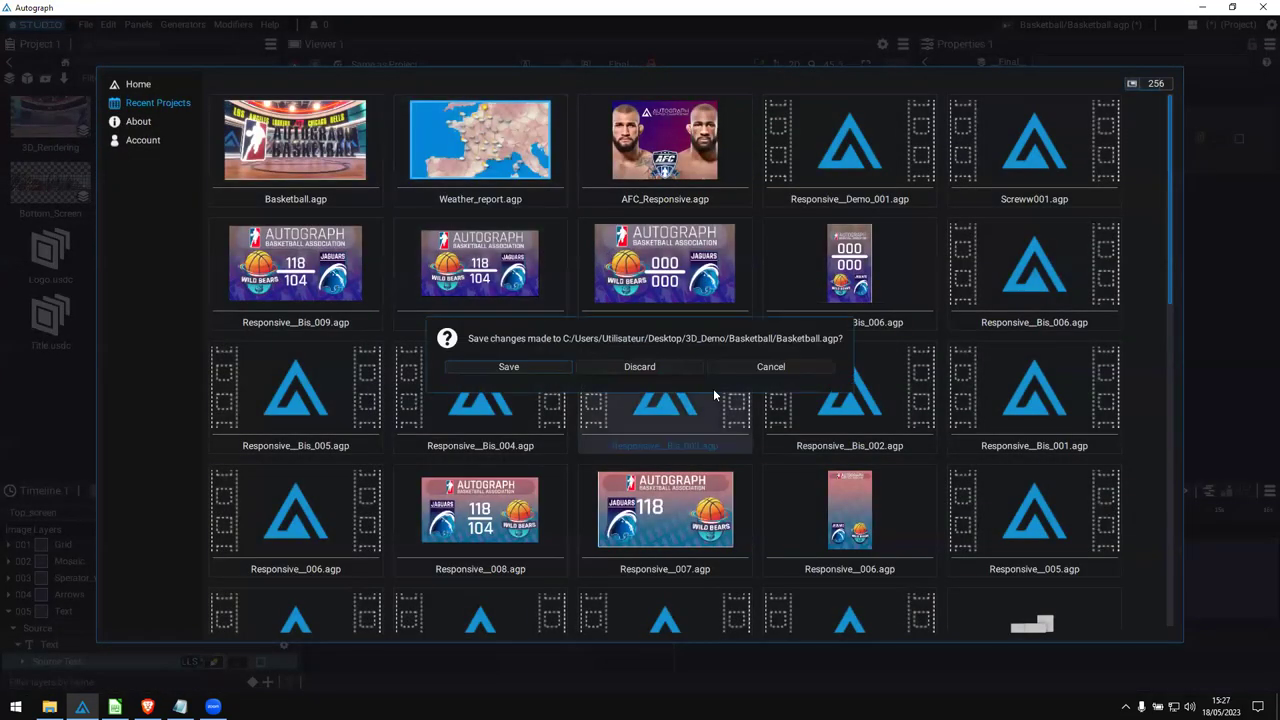
{"action": "left_click", "coordinate": [640, 367]}
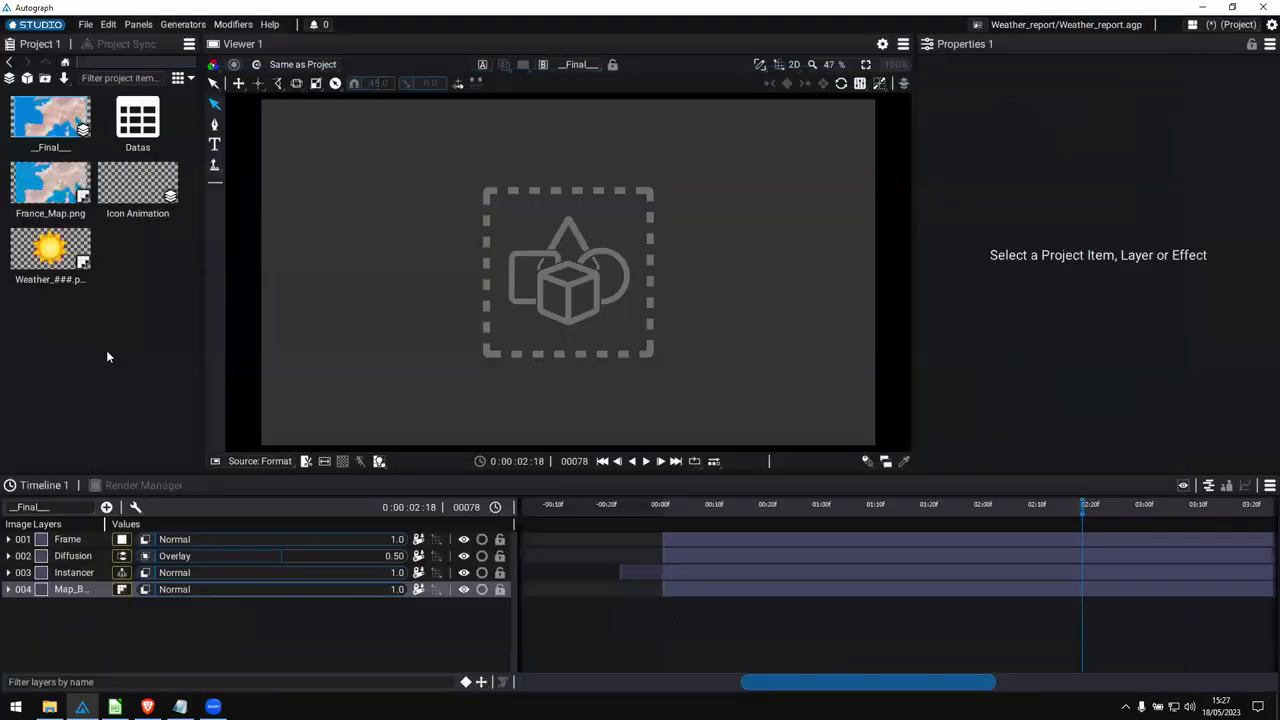
Scrub the France weather map animation, zoom the viewer in, then bring up Link.txt.
{"action": "left_click_drag", "start_coordinate": [692, 505], "coordinate": [937, 512]}
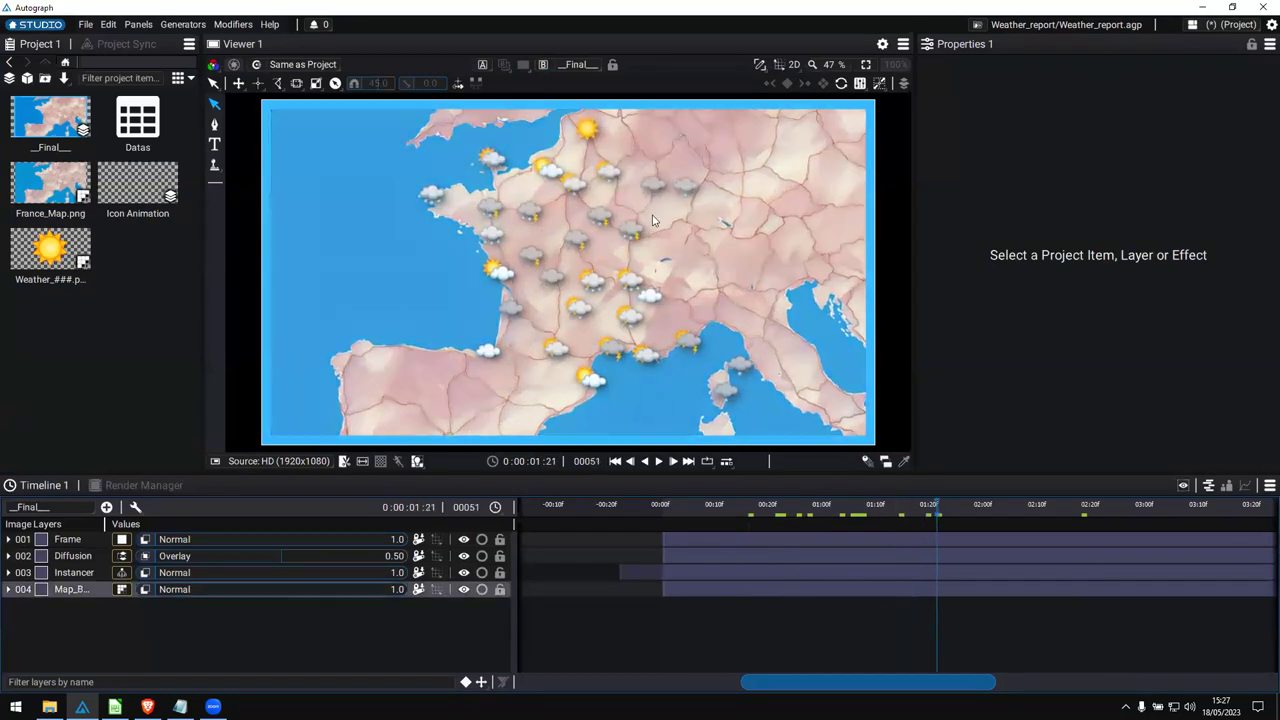
{"action": "scroll", "coordinate": [652, 220], "scroll_direction": "up", "scroll_amount": 2}
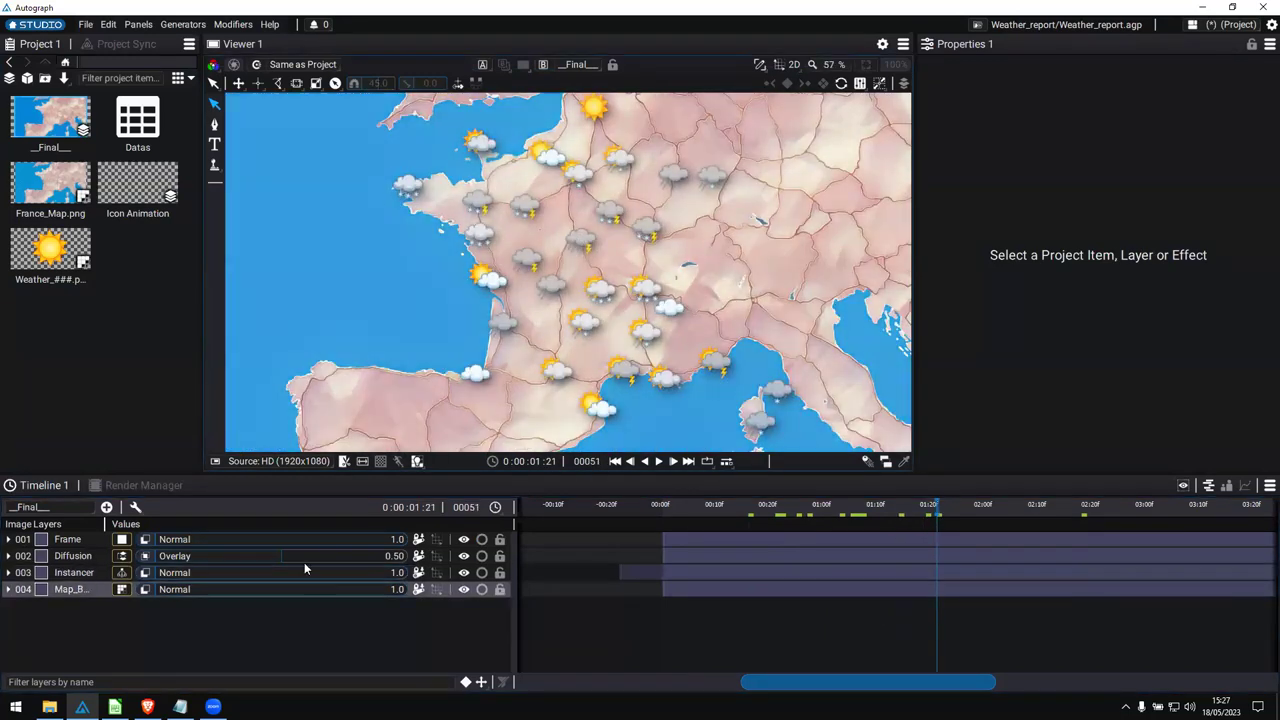
{"action": "key", "text": "alt+Tab"}
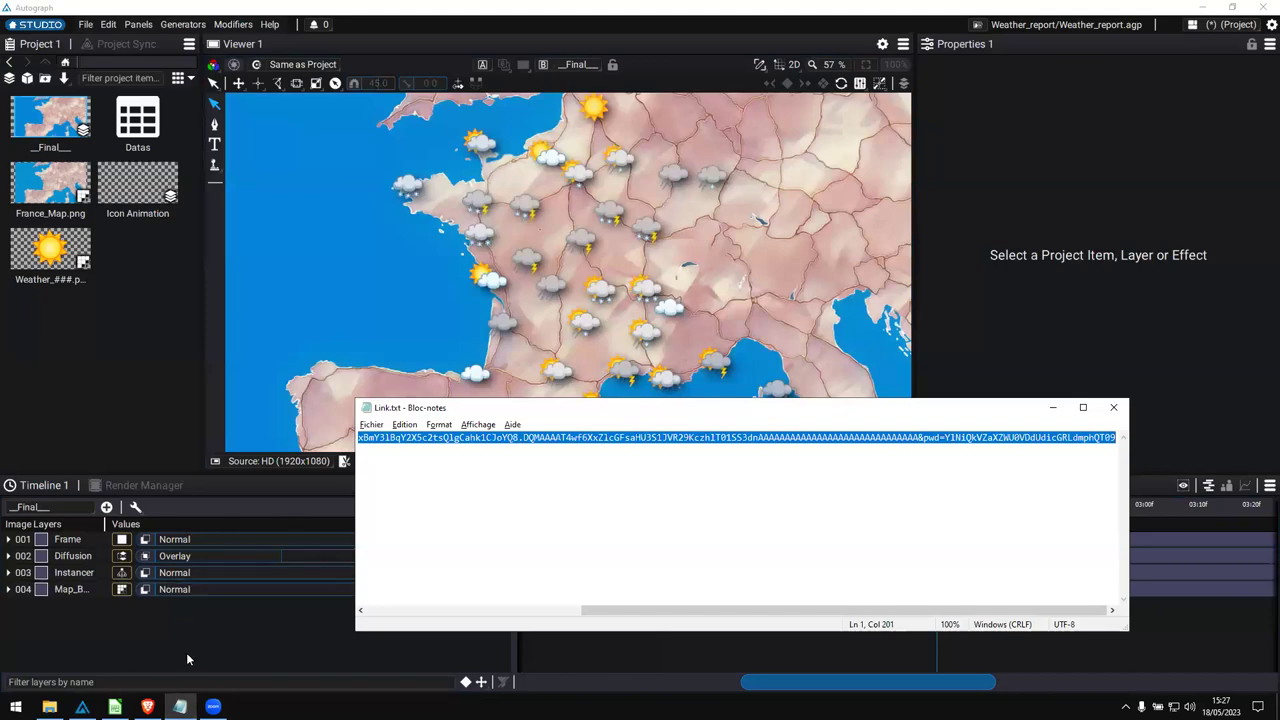
Inspect the Datas.csv Cities, Pos_X, Pos_Y and Weather columns in Calc, then return to Autograph.
{"action": "left_click", "coordinate": [115, 707]}
{"action": "left_click", "coordinate": [161, 224]}
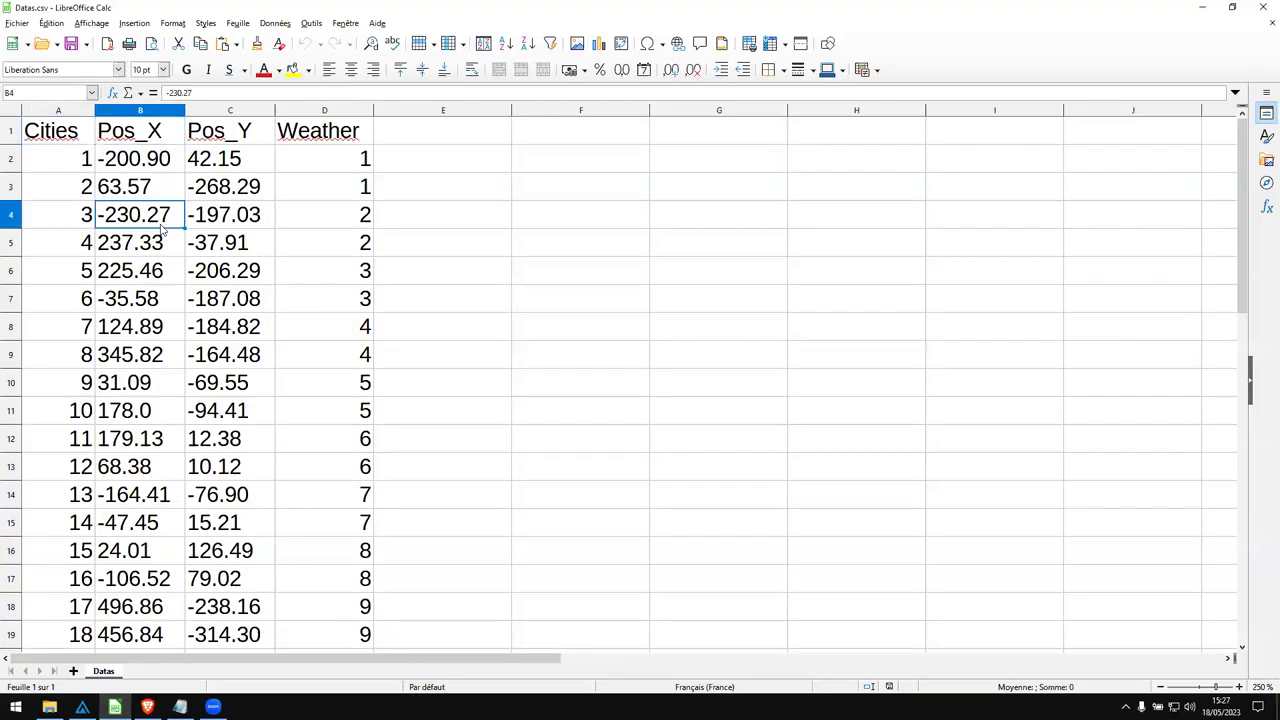
{"action": "scroll", "coordinate": [162, 272], "scroll_direction": "up", "scroll_amount": 1}
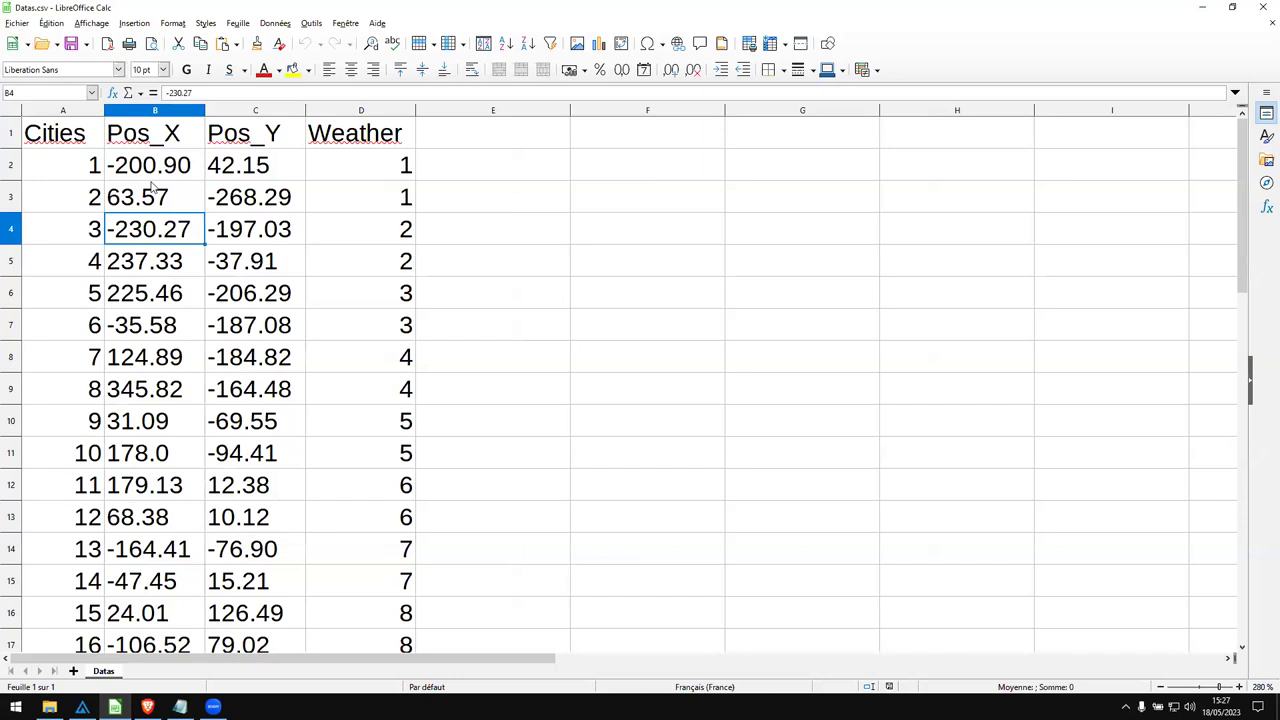
{"action": "scroll", "coordinate": [152, 187], "scroll_direction": "down", "scroll_amount": 1}
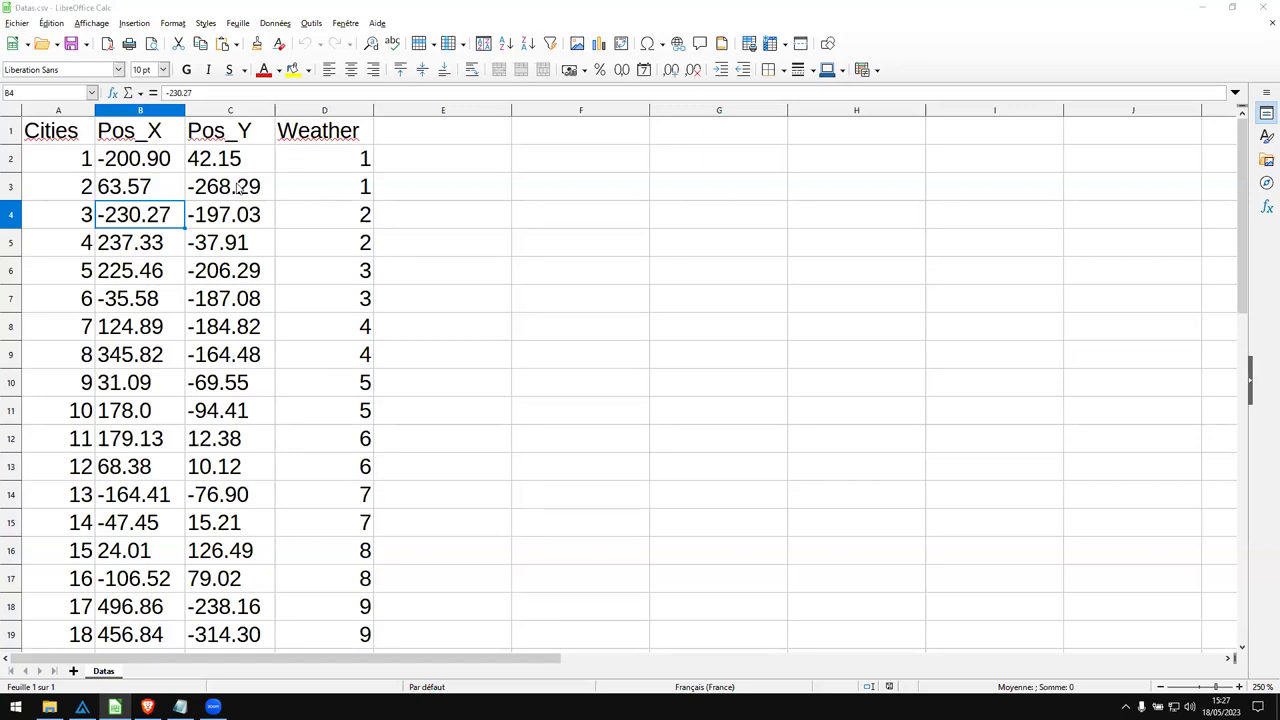
{"action": "key", "text": "alt+Tab"}
{"action": "key", "text": "alt+Tab"}
{"action": "key", "text": "alt+Tab"}
{"action": "key", "text": "alt+Tab"}
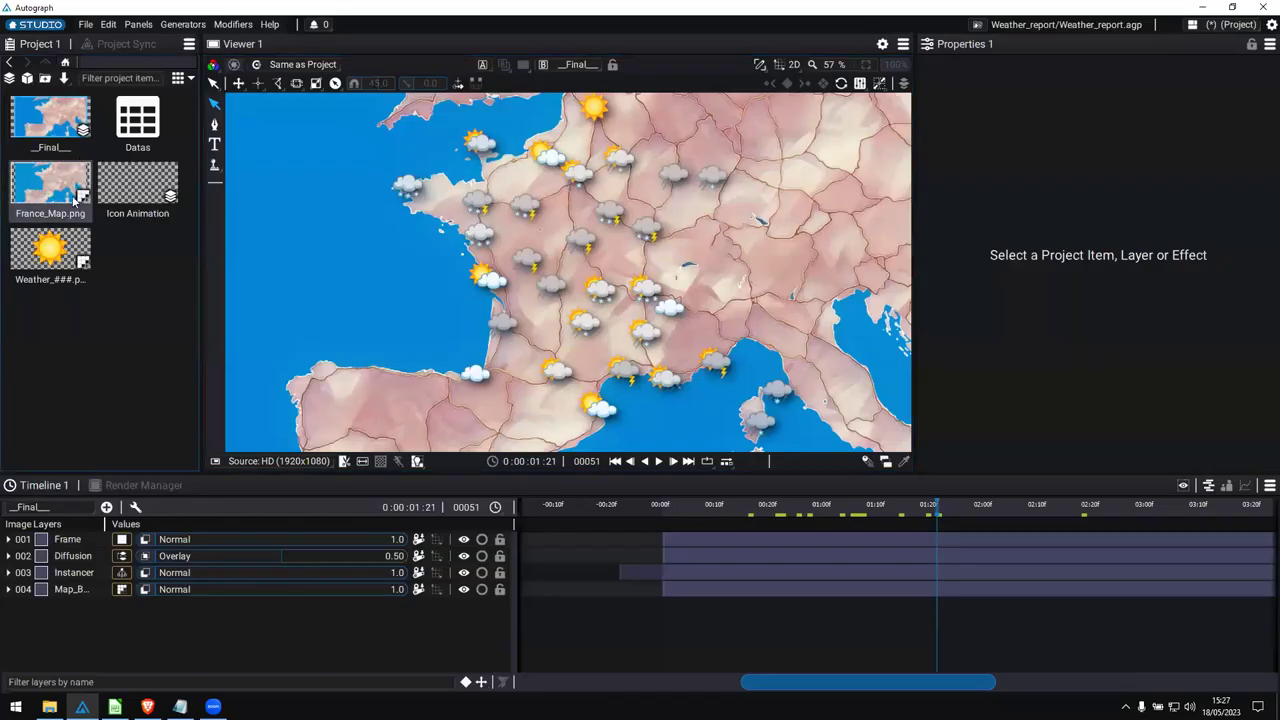
Widen the Properties panel and play the weather icons animation from frame 11.
{"action": "left_click_drag", "start_coordinate": [858, 122], "coordinate": [842, 125]}
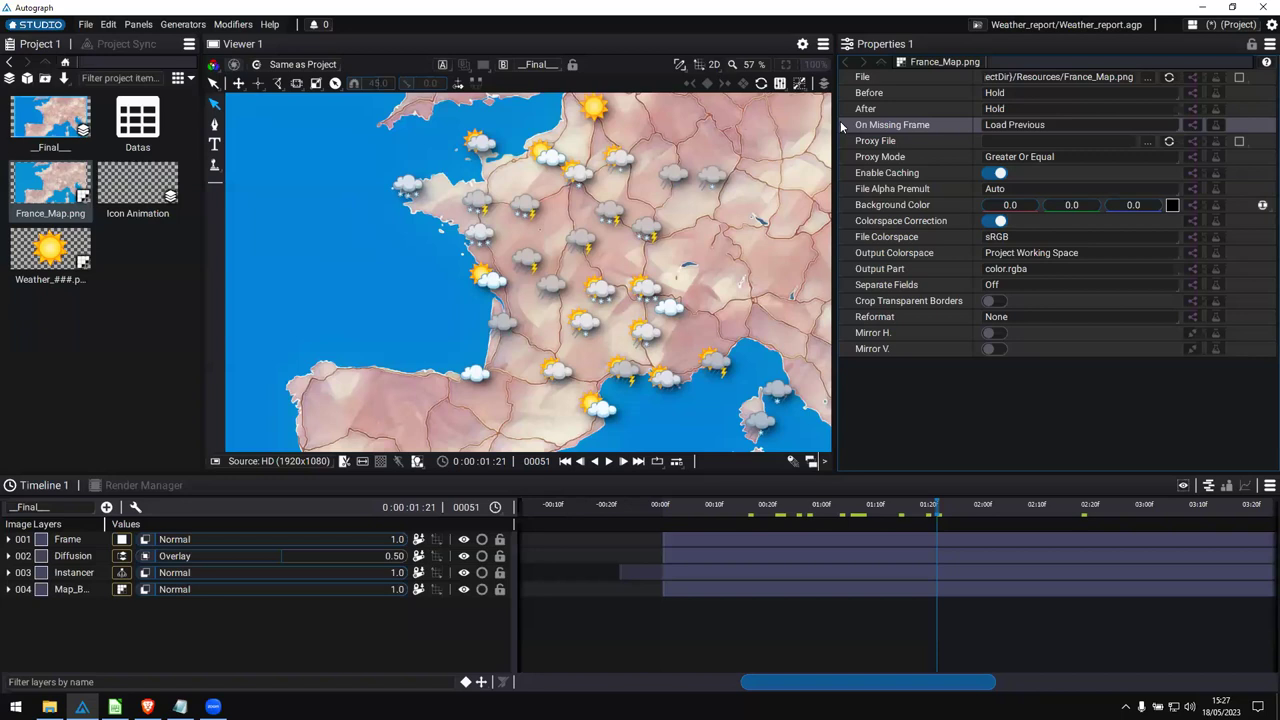
{"action": "left_click", "coordinate": [822, 506]}
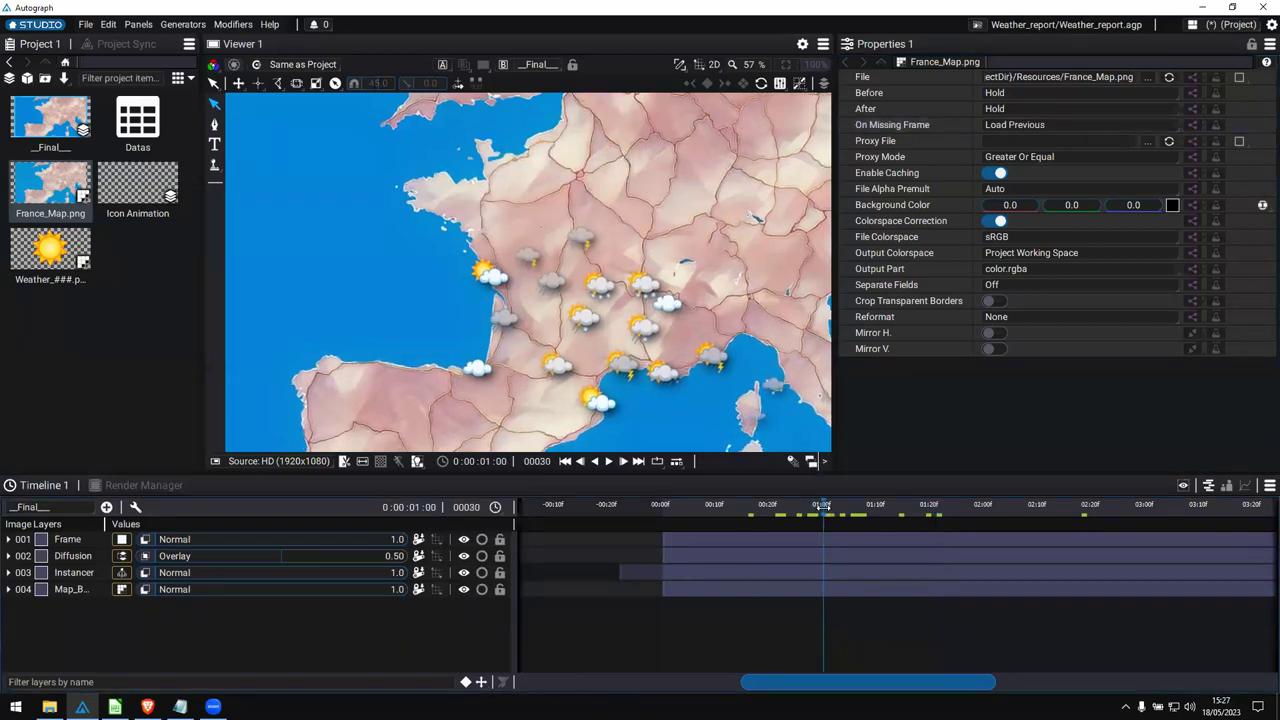
{"action": "left_click", "coordinate": [720, 510]}
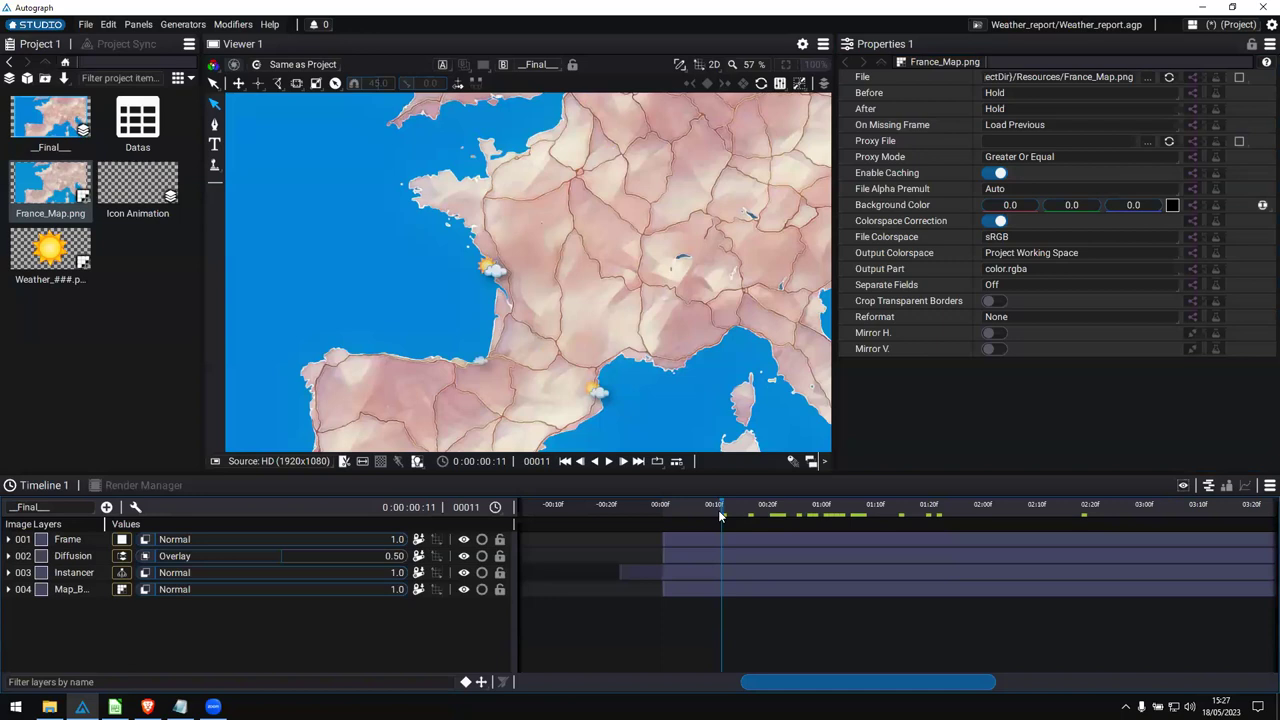
{"action": "key", "text": "space"}
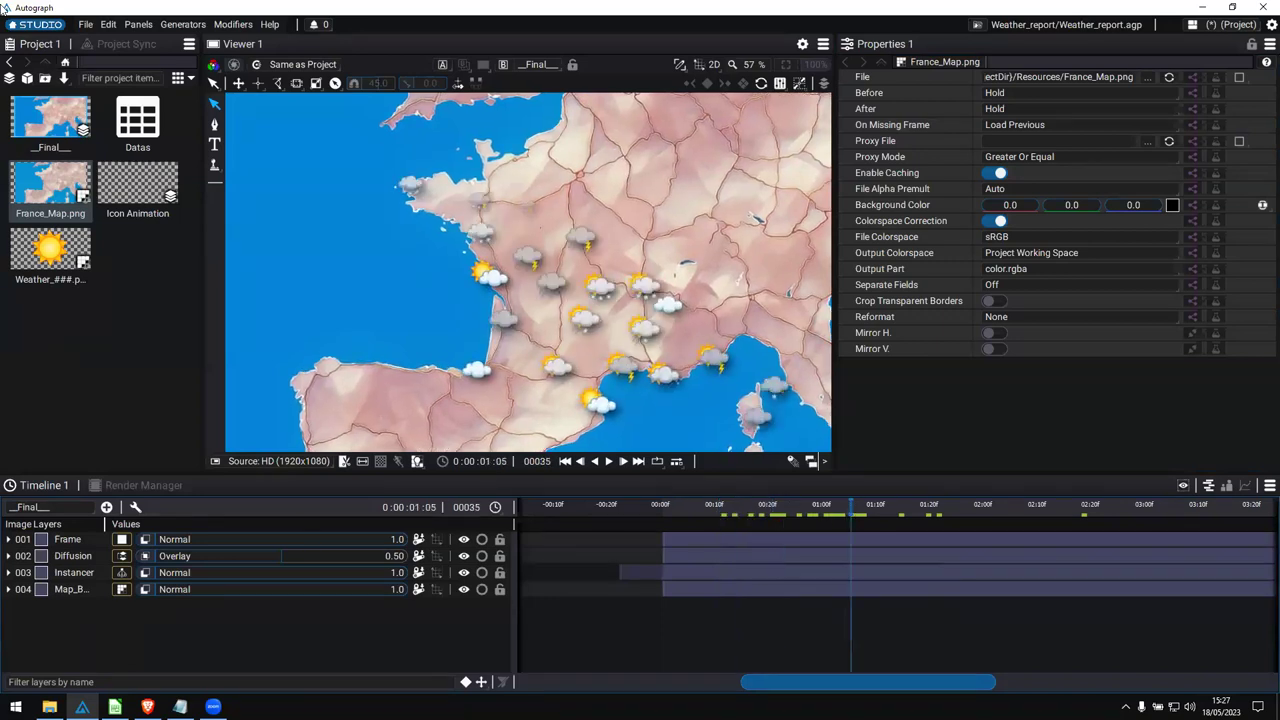
{"action": "scroll", "coordinate": [388, 316], "scroll_direction": "up", "scroll_amount": 2}
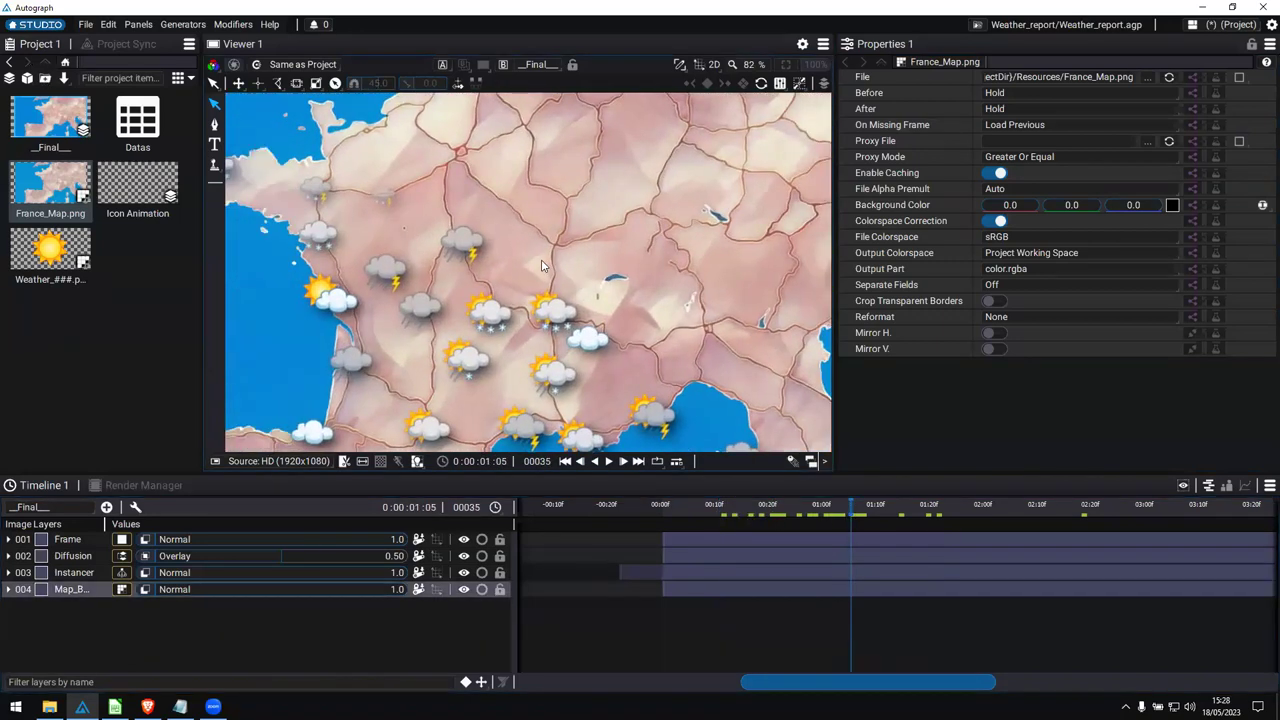
Solo the Instancer layer and step through frames 30 to 52 to view the icons alone.
{"action": "left_click", "coordinate": [85, 572]}
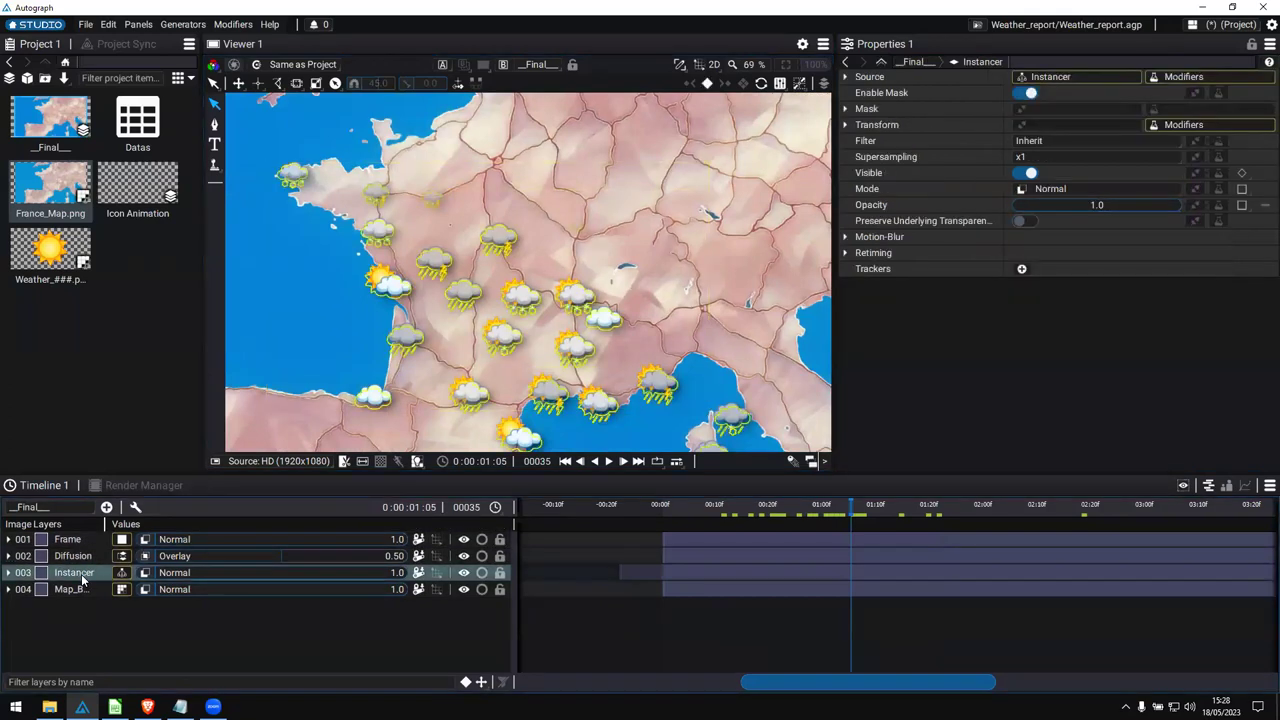
{"action": "key", "text": "space"}
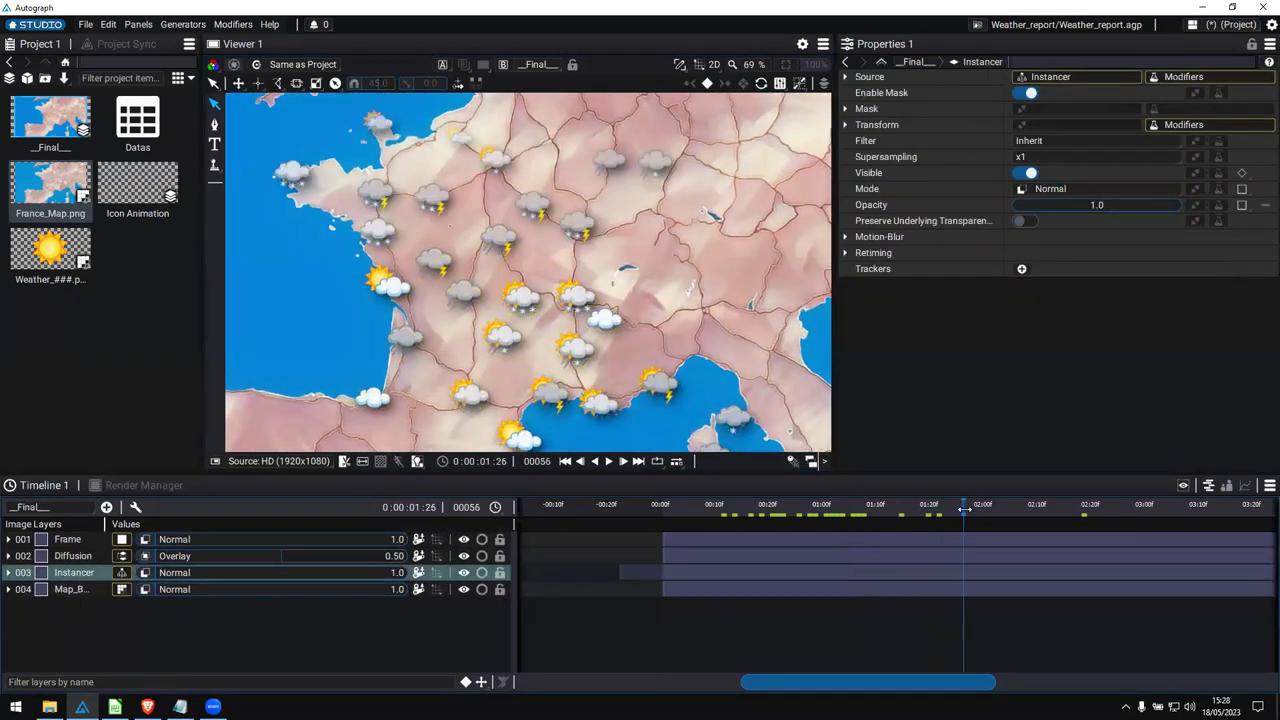
{"action": "left_click", "coordinate": [822, 514]}
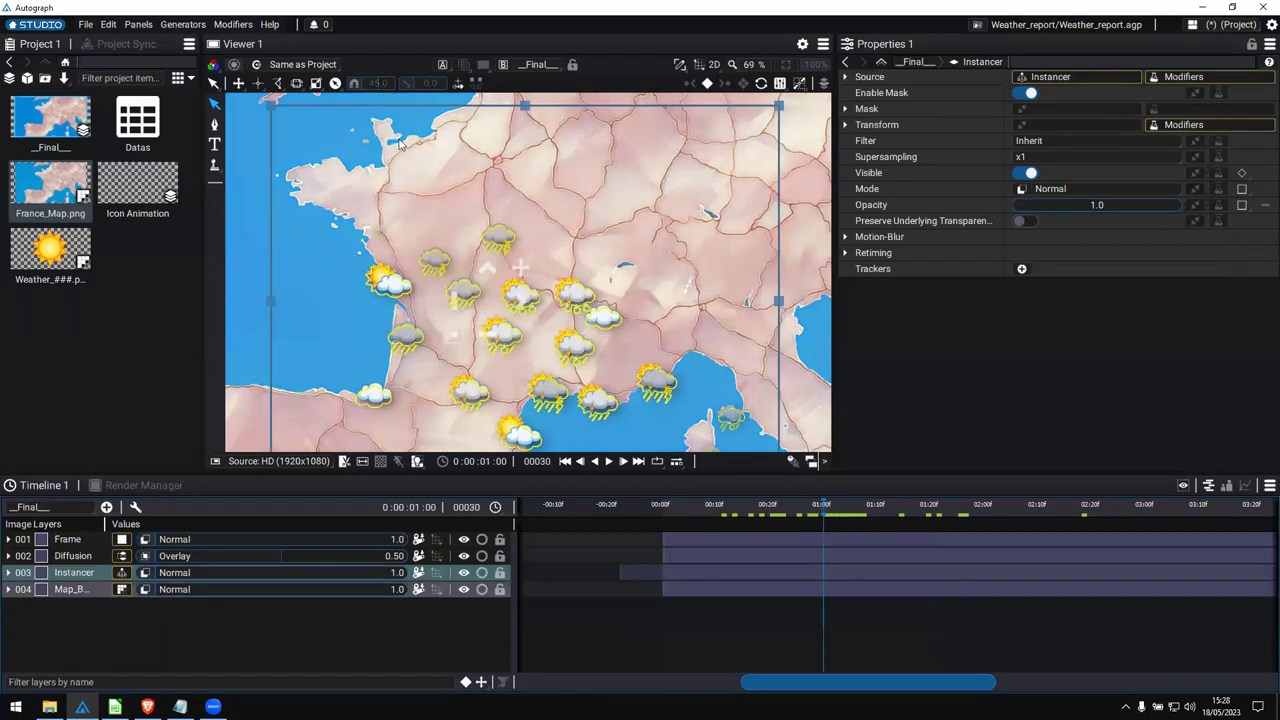
{"action": "left_click", "coordinate": [481, 573]}
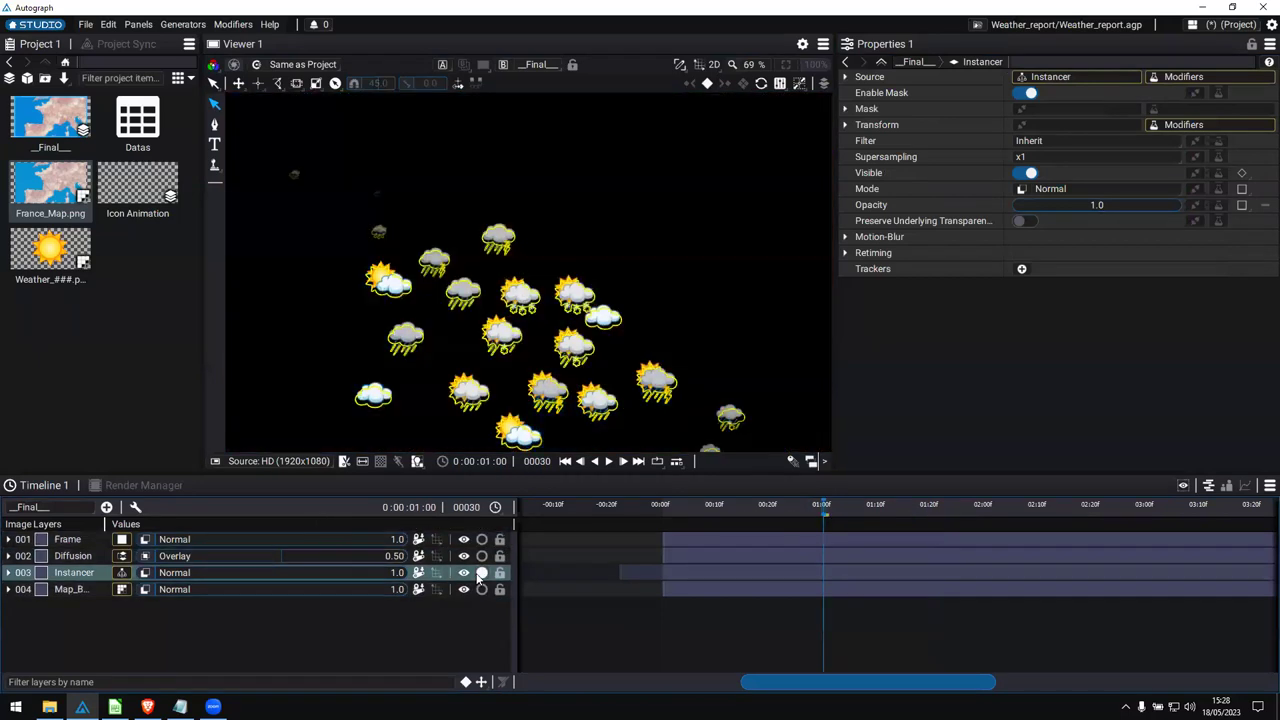
{"action": "left_click_drag", "start_coordinate": [755, 505], "coordinate": [837, 527]}
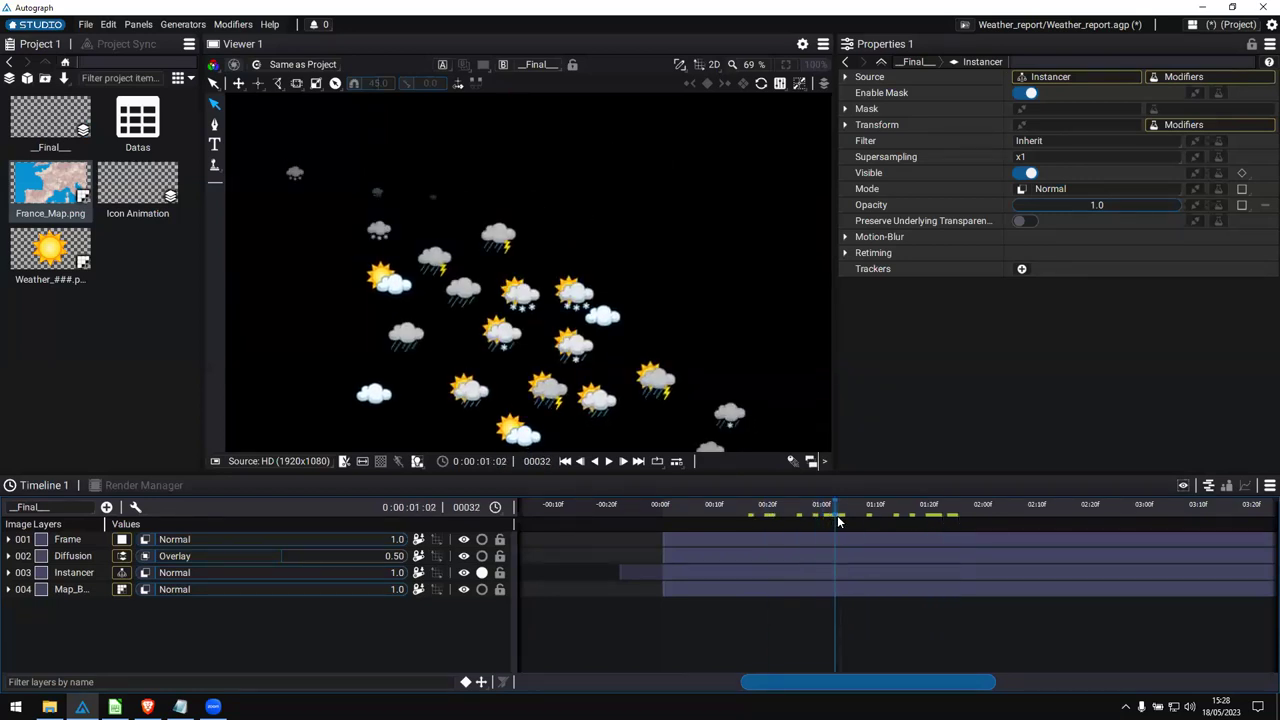
{"action": "left_click", "coordinate": [943, 505]}
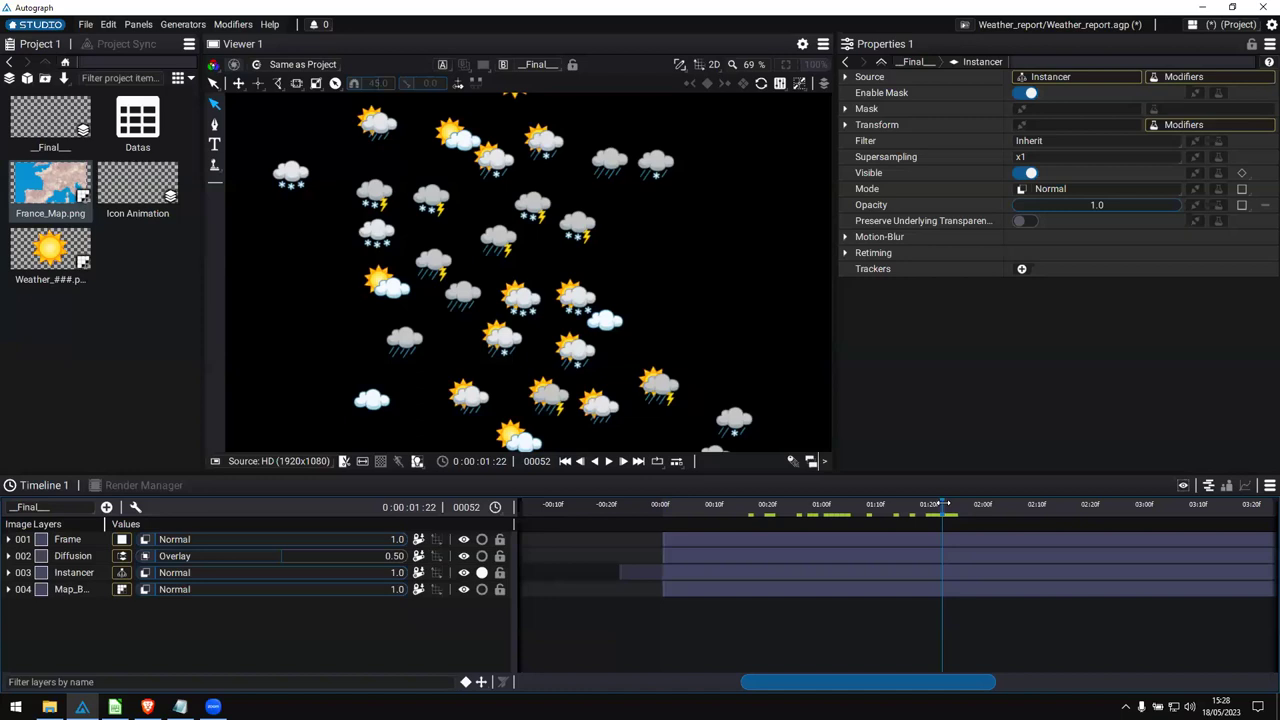
Cycle through the open windows back to Autograph and check the file options menu.
{"action": "key", "text": "alt+Tab"}
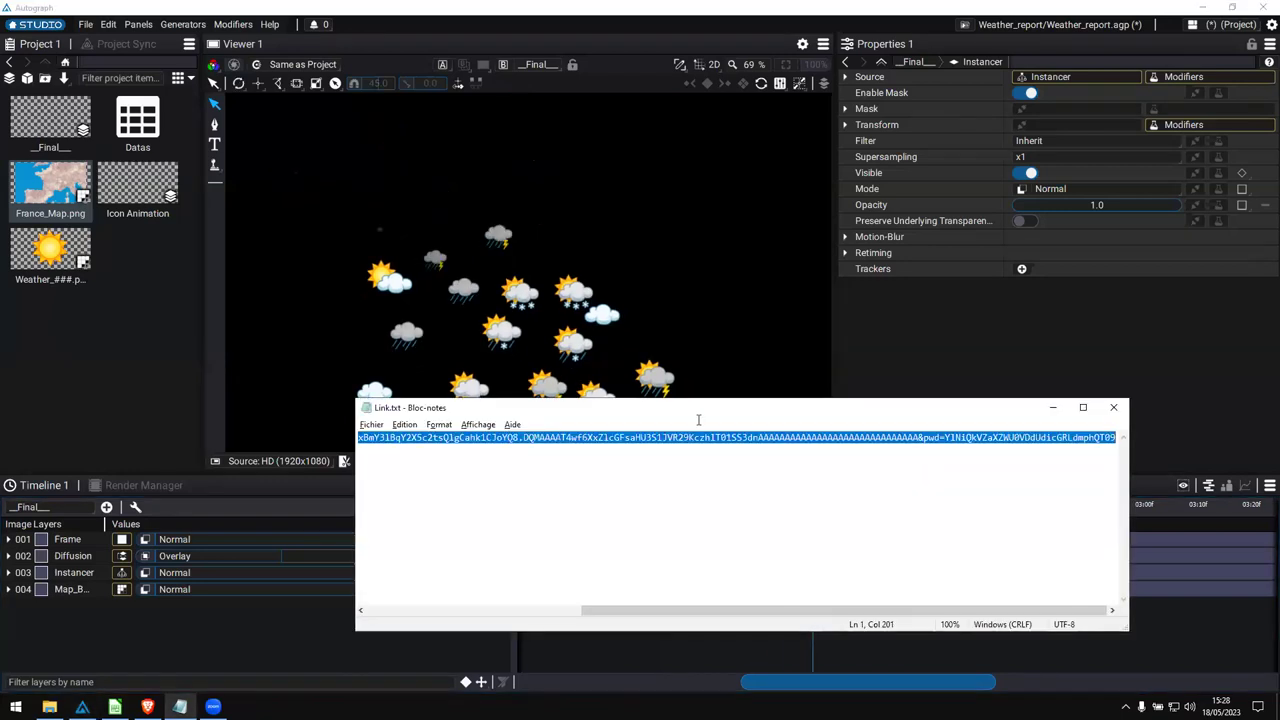
{"action": "key", "text": "alt+Tab"}
{"action": "key", "text": "alt+Tab"}
{"action": "key", "text": "alt+Tab"}
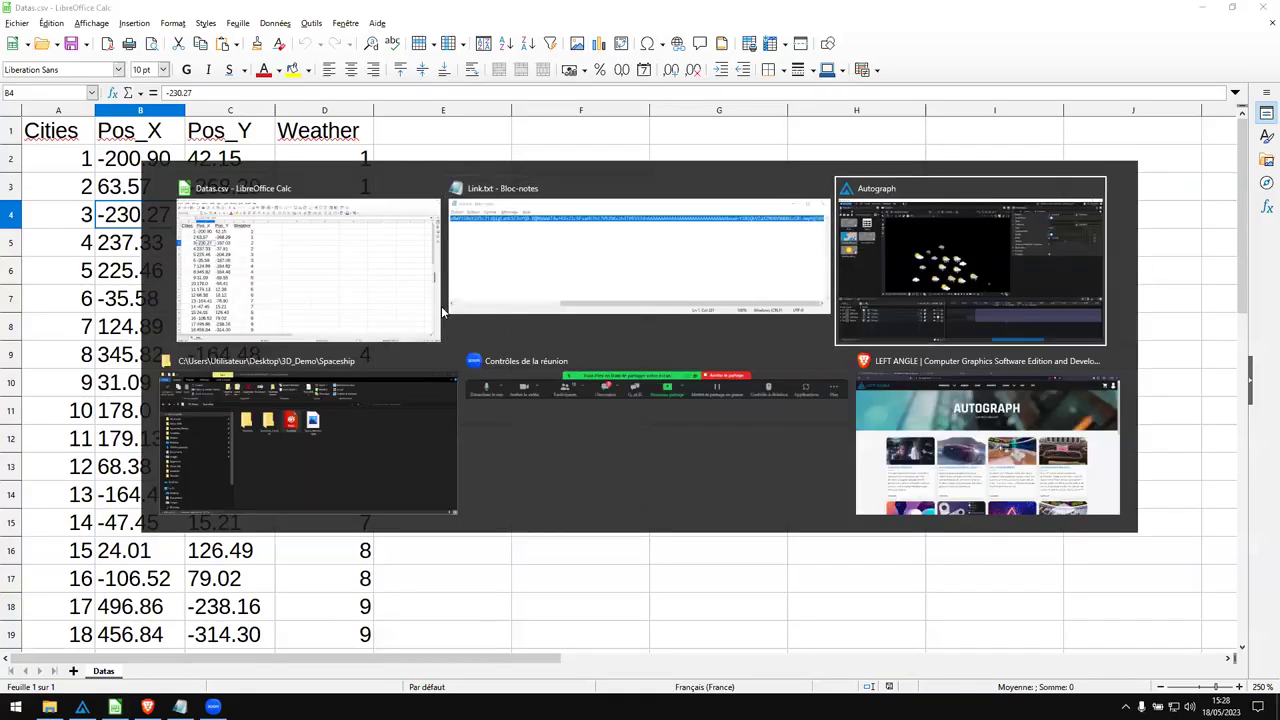
{"action": "left_click", "coordinate": [86, 24]}
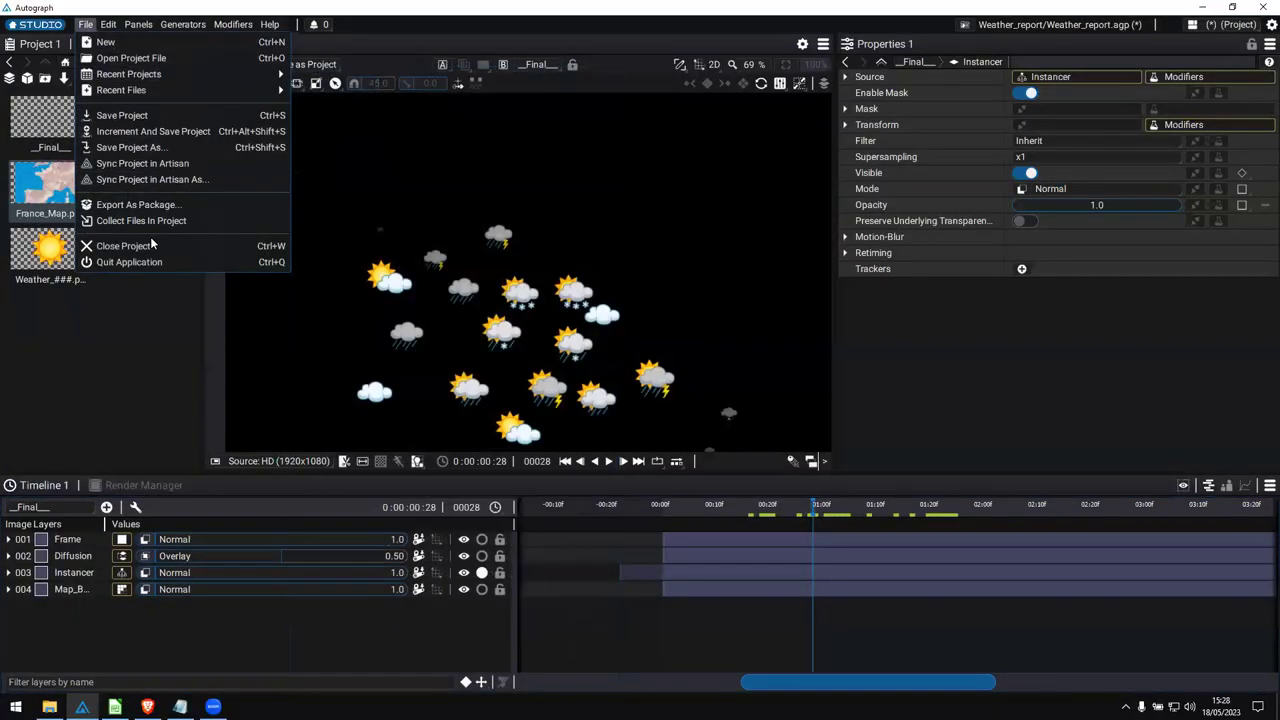
{"action": "left_click", "coordinate": [143, 398]}
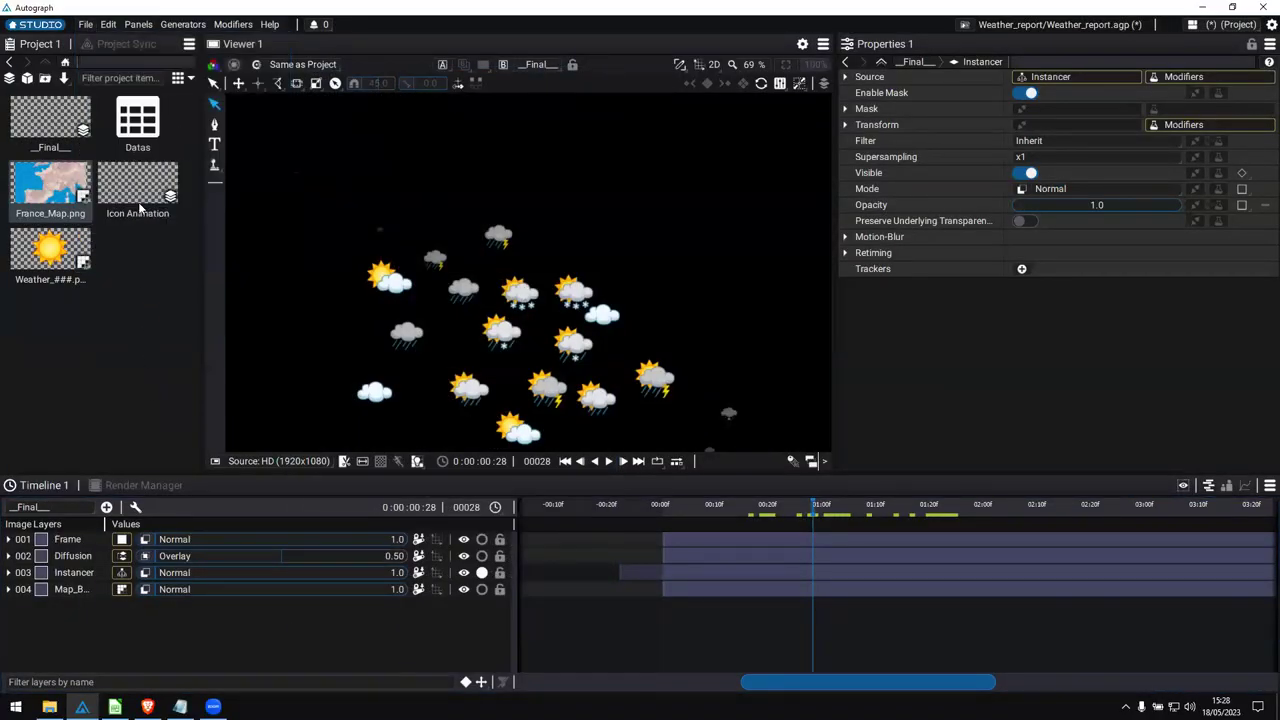
{"action": "left_click", "coordinate": [86, 25]}
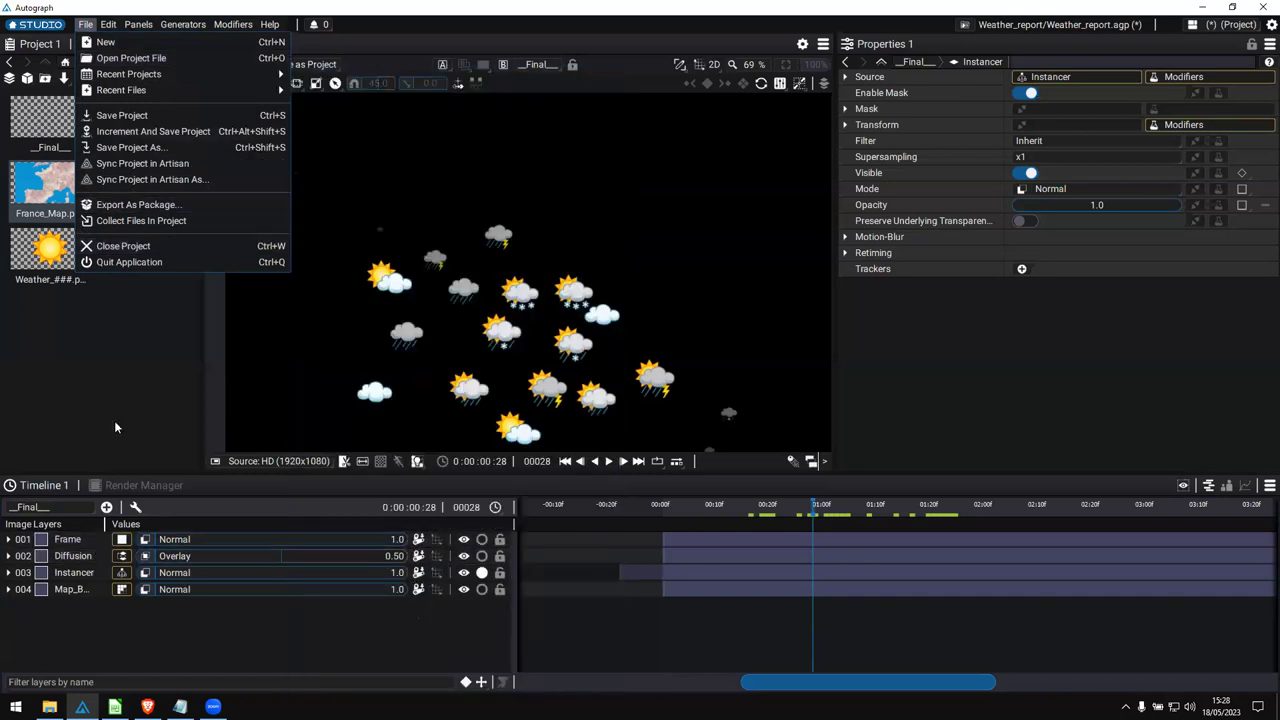
Open AFC_Responsive.agp, discarding Weather_report changes and declining the auto-save.
{"action": "left_click", "coordinate": [33, 24]}
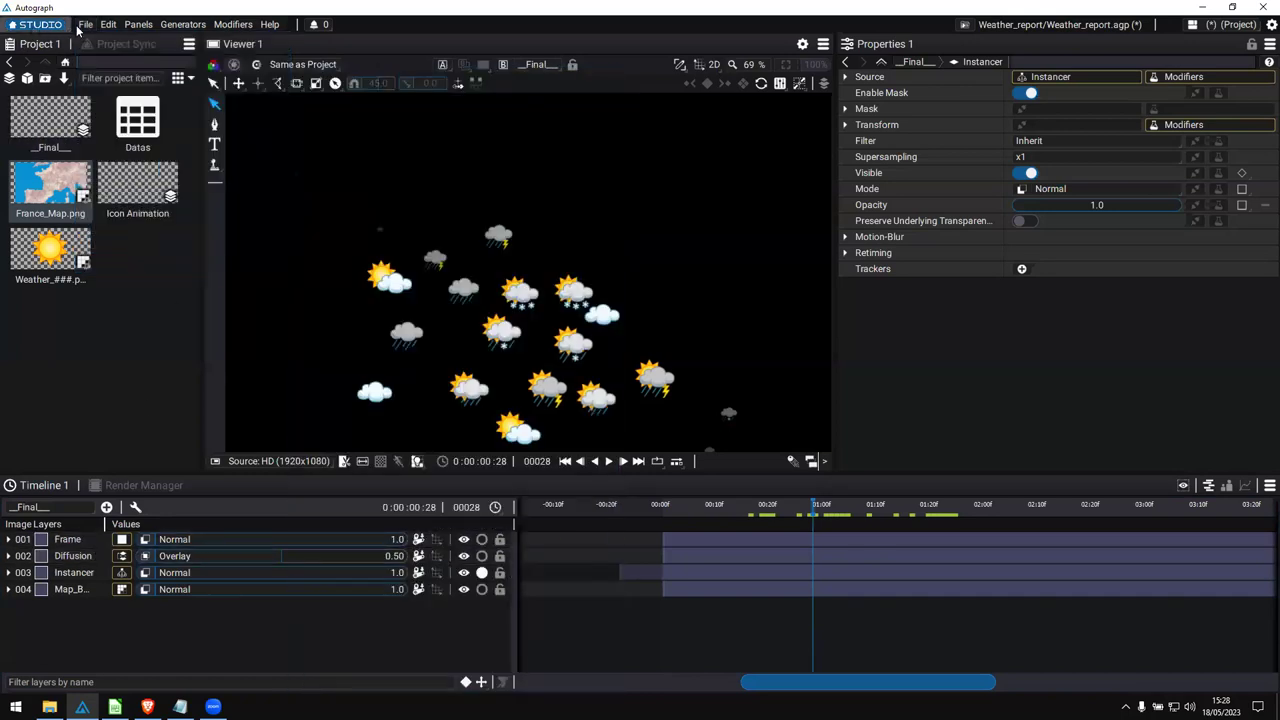
{"action": "left_click", "coordinate": [33, 24]}
{"action": "left_click", "coordinate": [700, 150]}
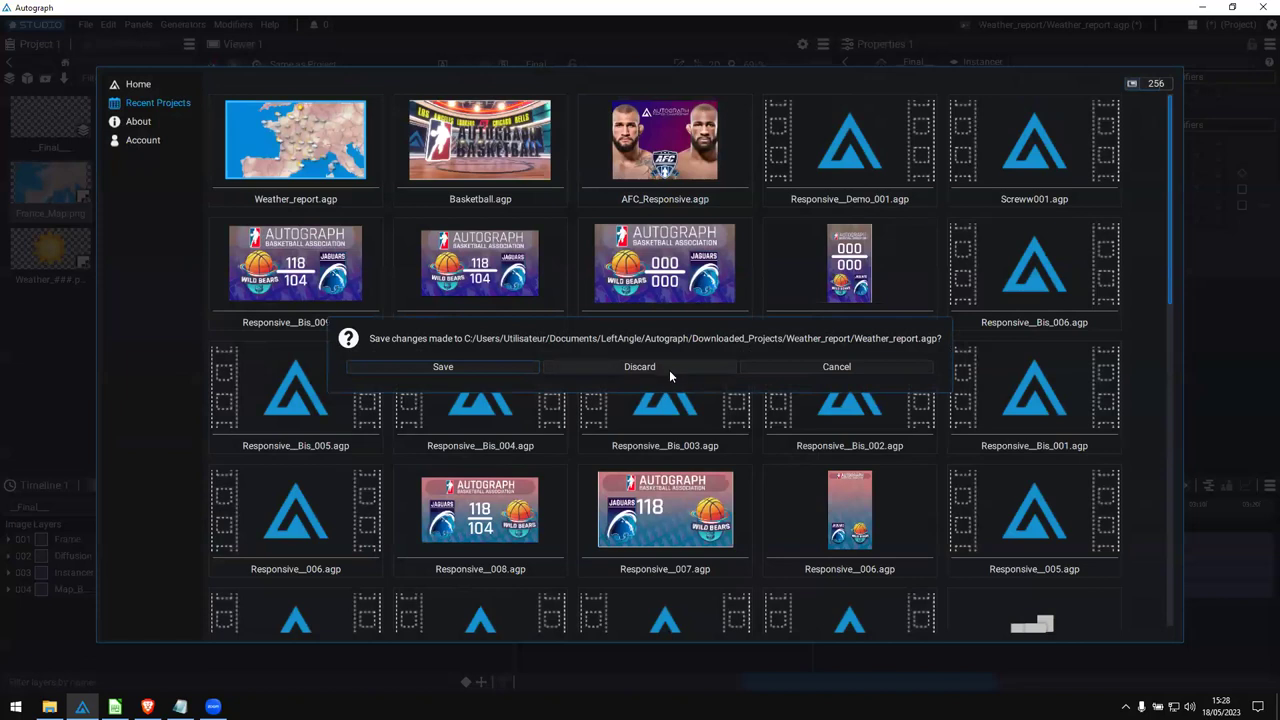
{"action": "left_click", "coordinate": [669, 368]}
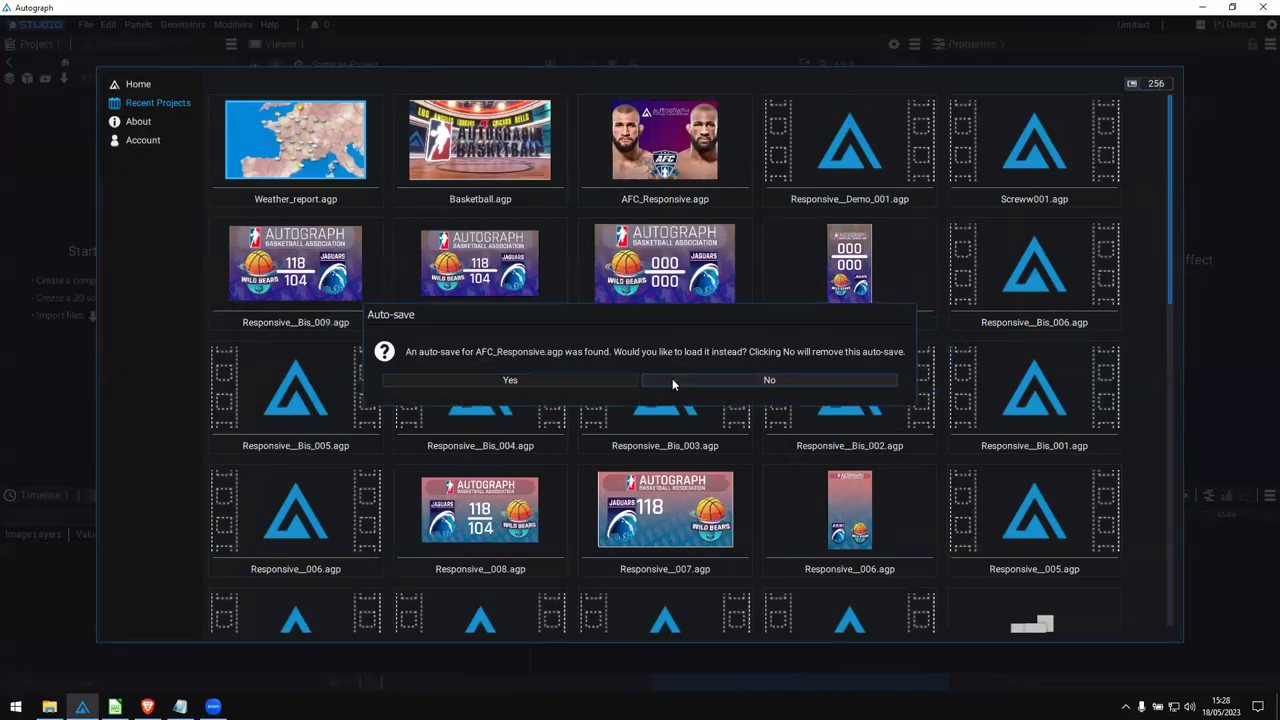
{"action": "left_click", "coordinate": [672, 378]}
Scrub the AFC_Responsive timeline to preview the animation.
{"action": "left_click", "coordinate": [590, 452]}
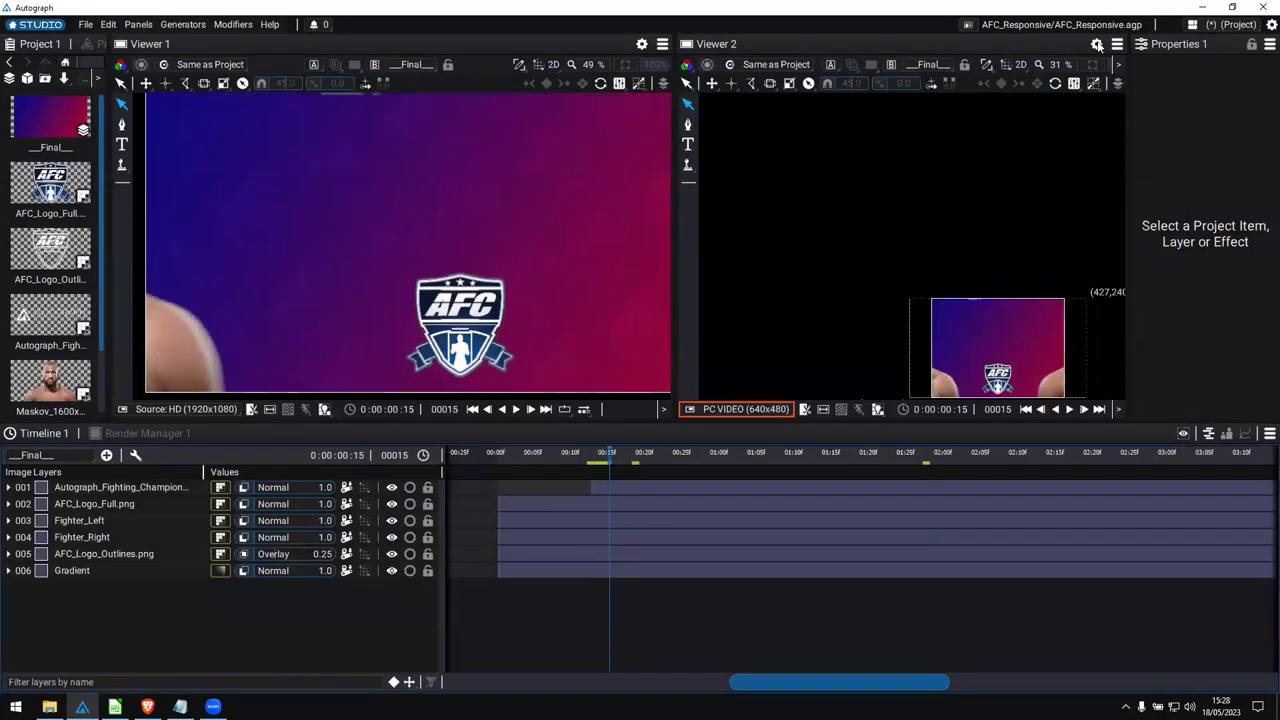
{"action": "left_click_drag", "start_coordinate": [548, 457], "coordinate": [826, 455]}
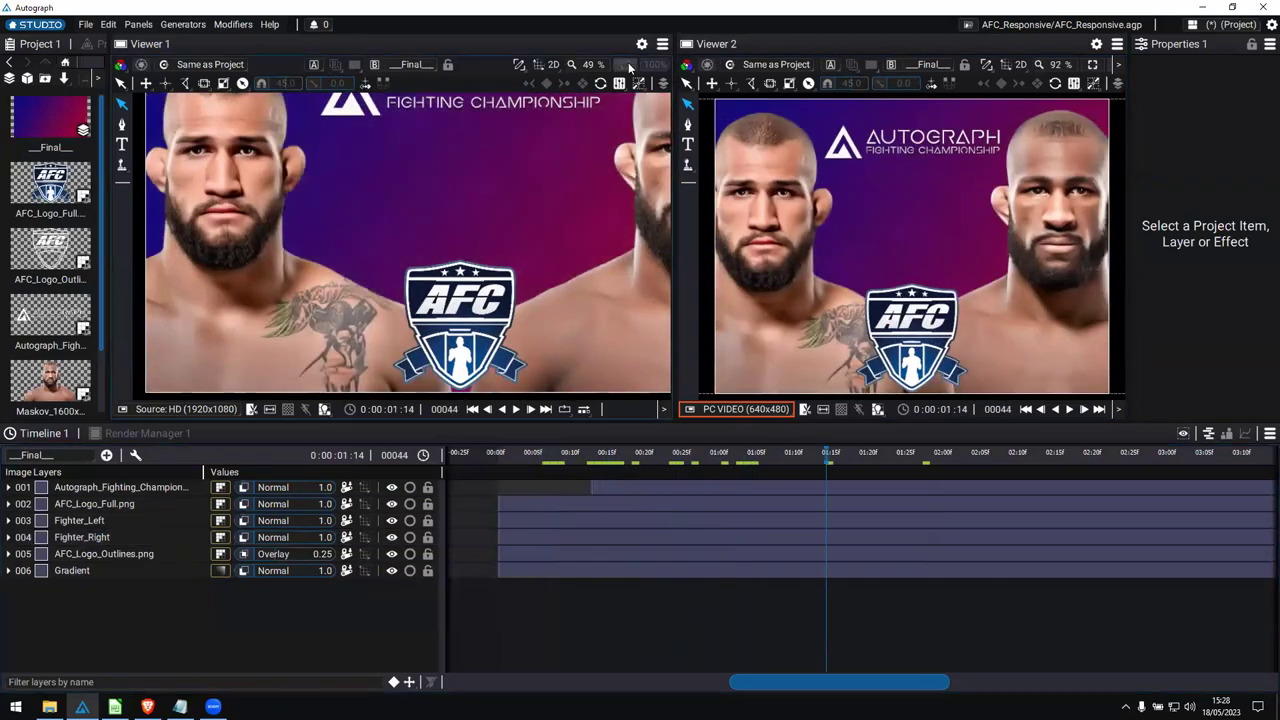
{"action": "left_click_drag", "start_coordinate": [557, 455], "coordinate": [923, 469]}
{"action": "left_click", "coordinate": [638, 452]}
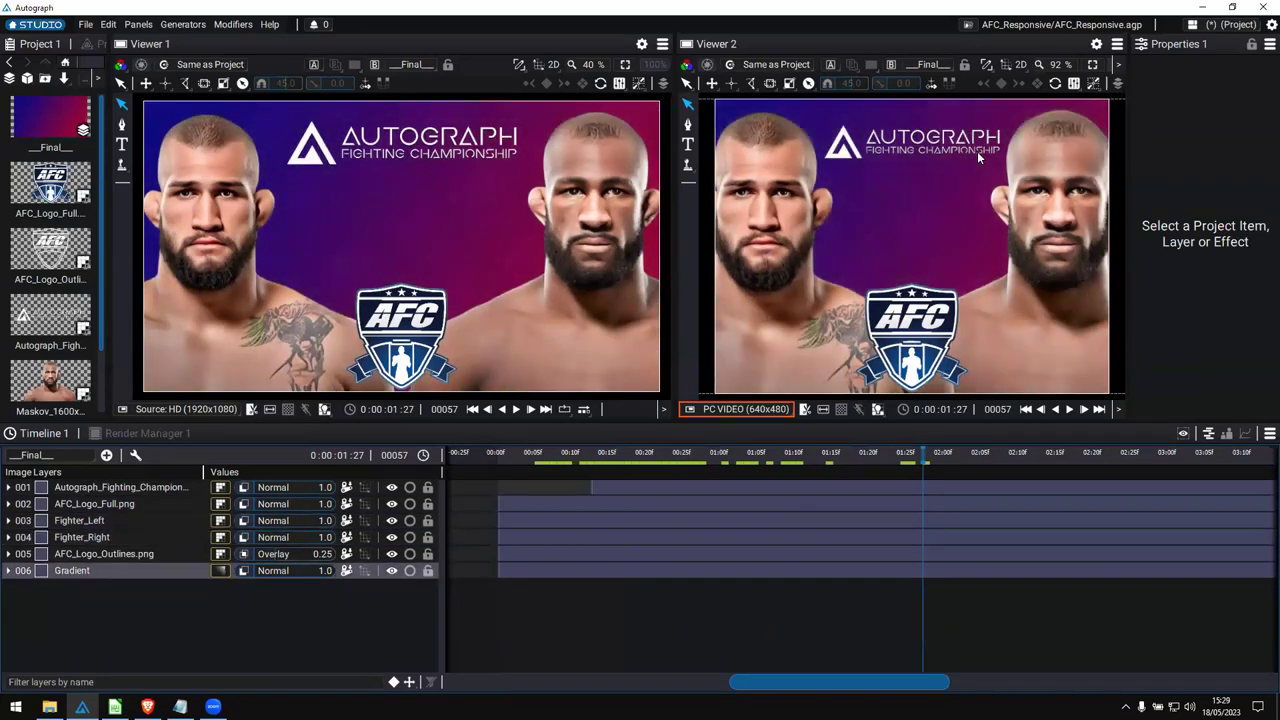
Show the Final composition in both viewers.
{"action": "left_click", "coordinate": [408, 64]}
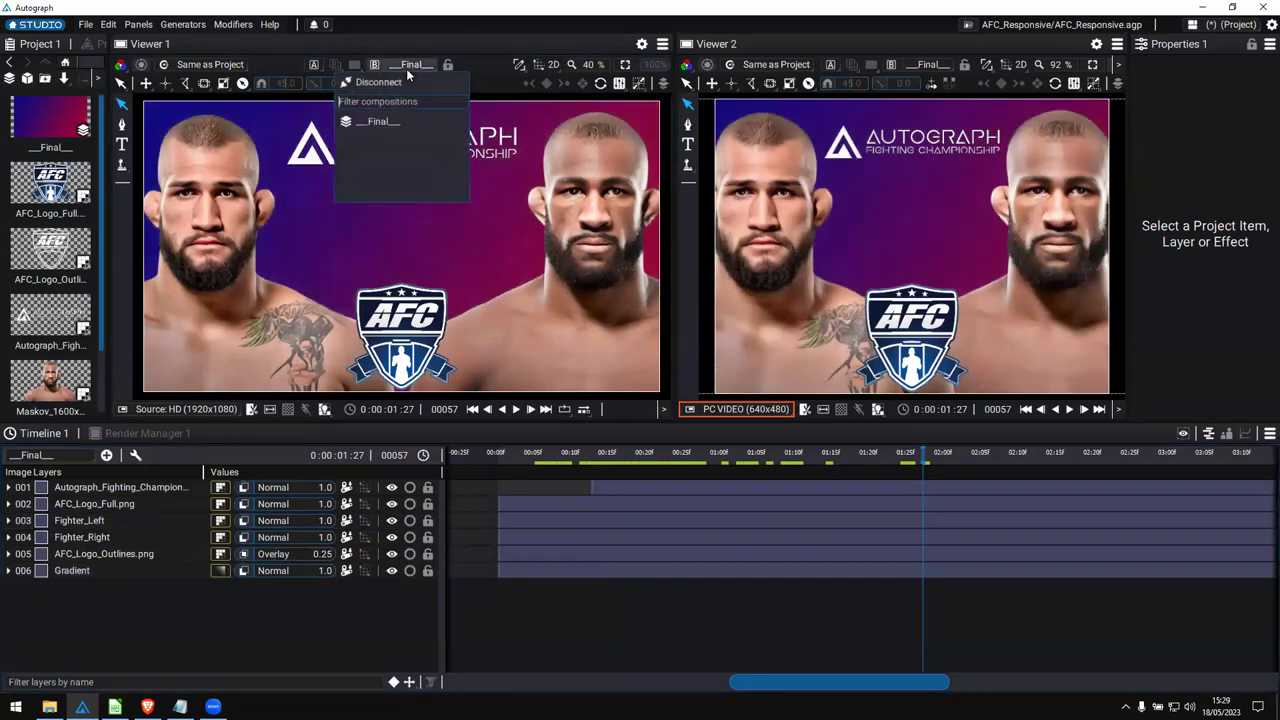
{"action": "left_click", "coordinate": [380, 122]}
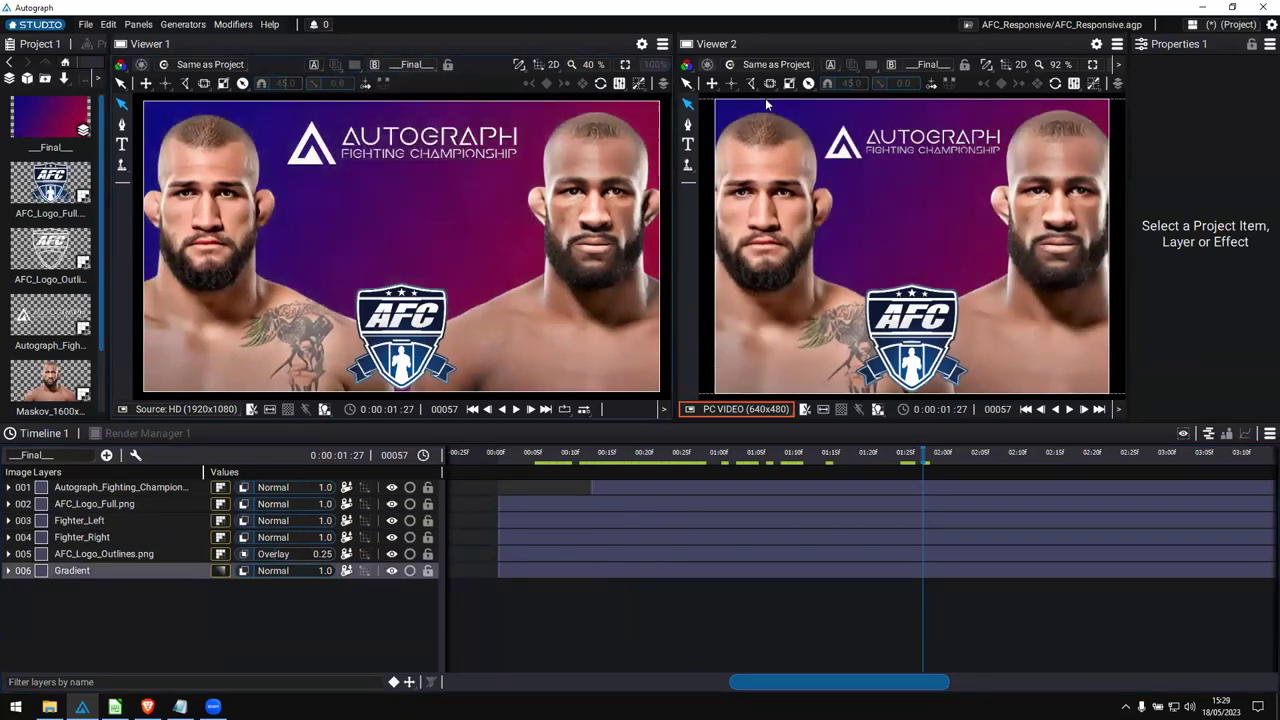
{"action": "left_click", "coordinate": [930, 64]}
{"action": "left_click", "coordinate": [932, 121]}
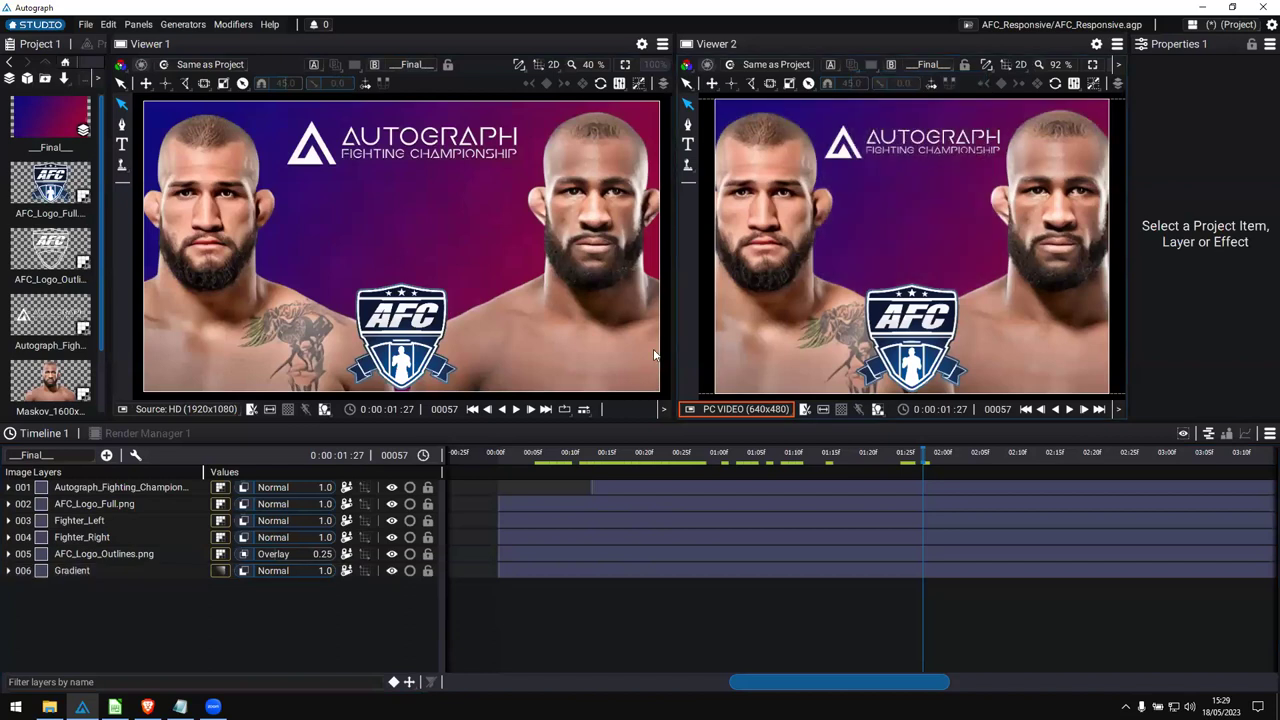
{"action": "left_click", "coordinate": [683, 455]}
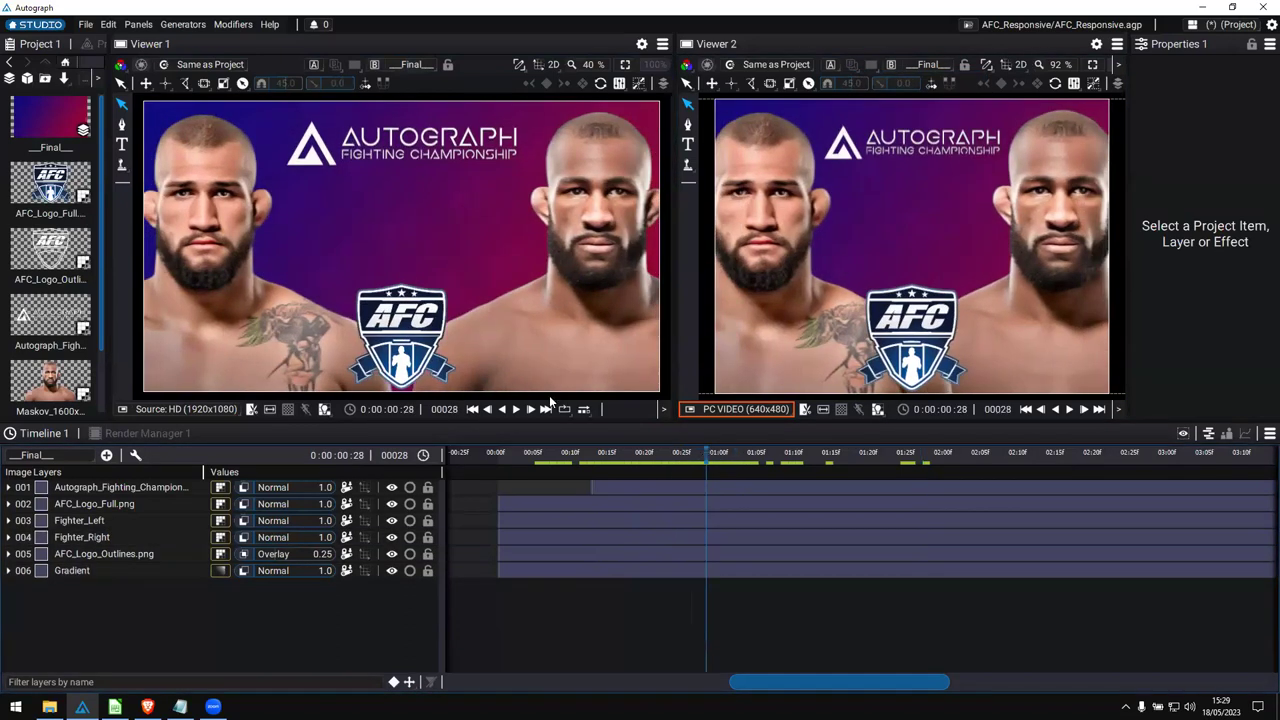
Move AFC_Logo_Full.png up beside the left fighter and rotate it counter-clockwise.
{"action": "left_click", "coordinate": [400, 330]}
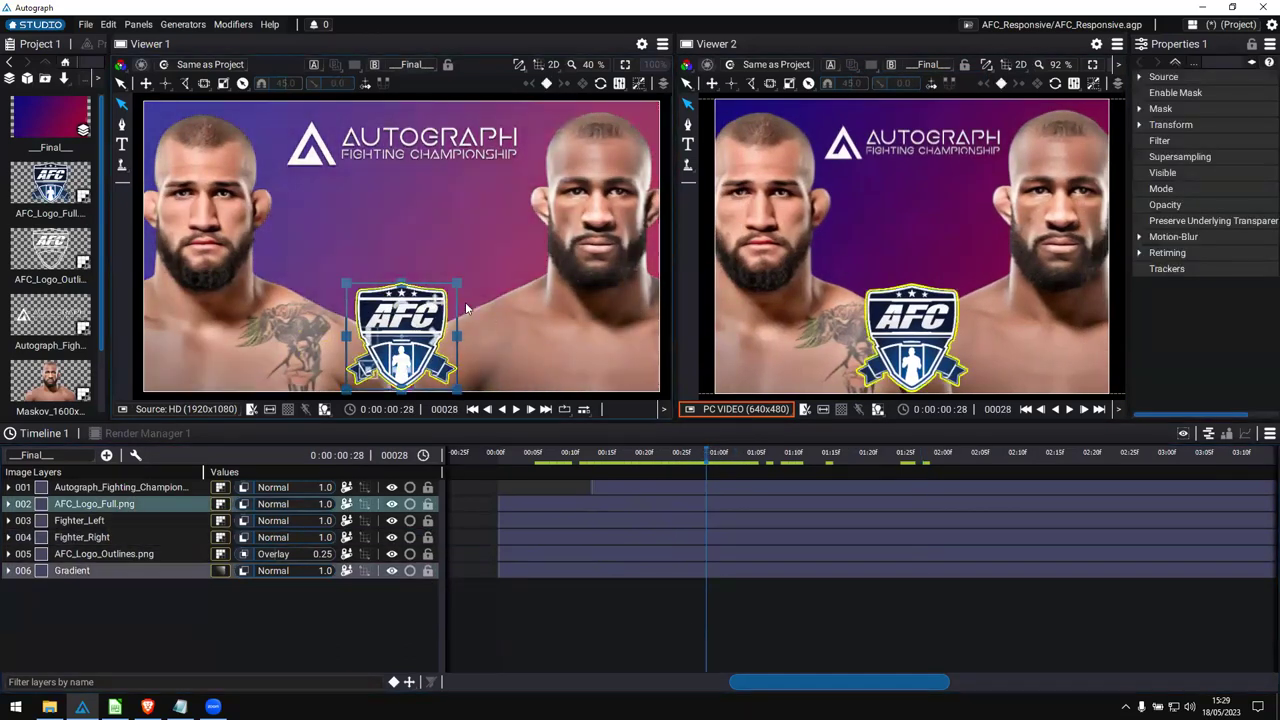
{"action": "left_click_drag", "start_coordinate": [420, 330], "coordinate": [393, 234]}
{"action": "key", "text": "r"}
{"action": "left_click_drag", "start_coordinate": [552, 305], "coordinate": [535, 245]}
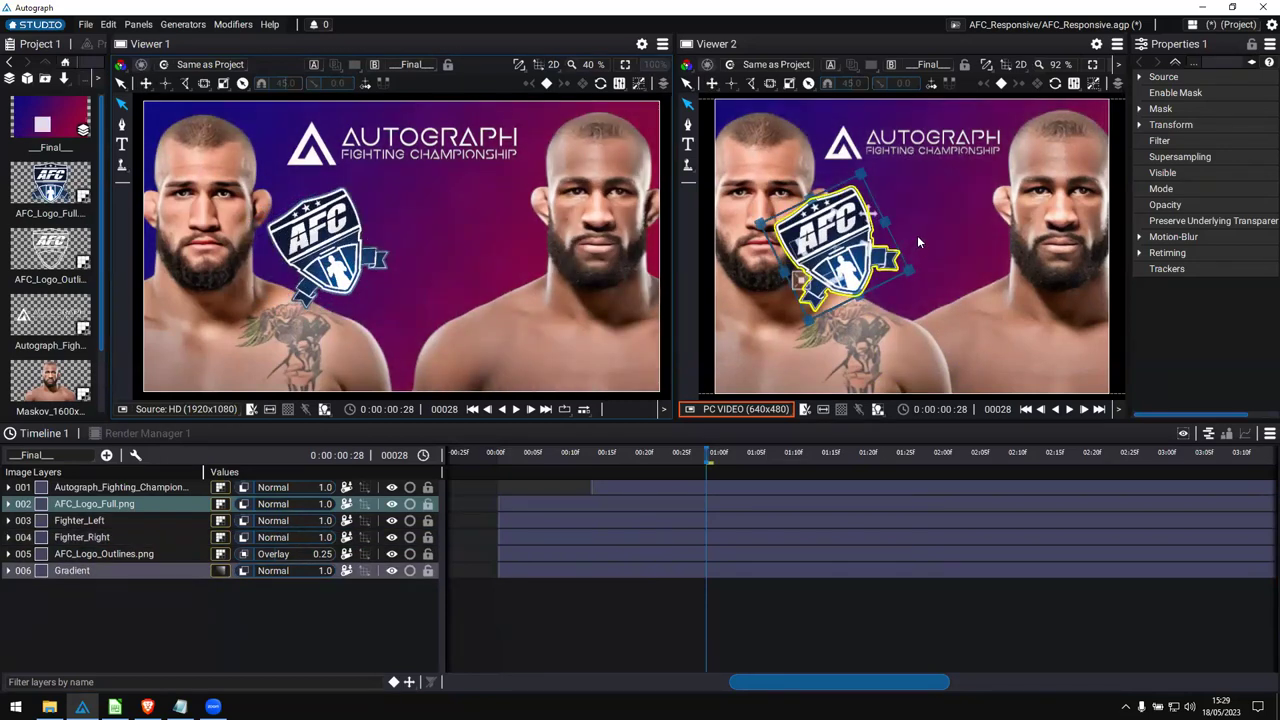
Start a new empty project via File > New, then close its window.
{"action": "left_click", "coordinate": [86, 24]}
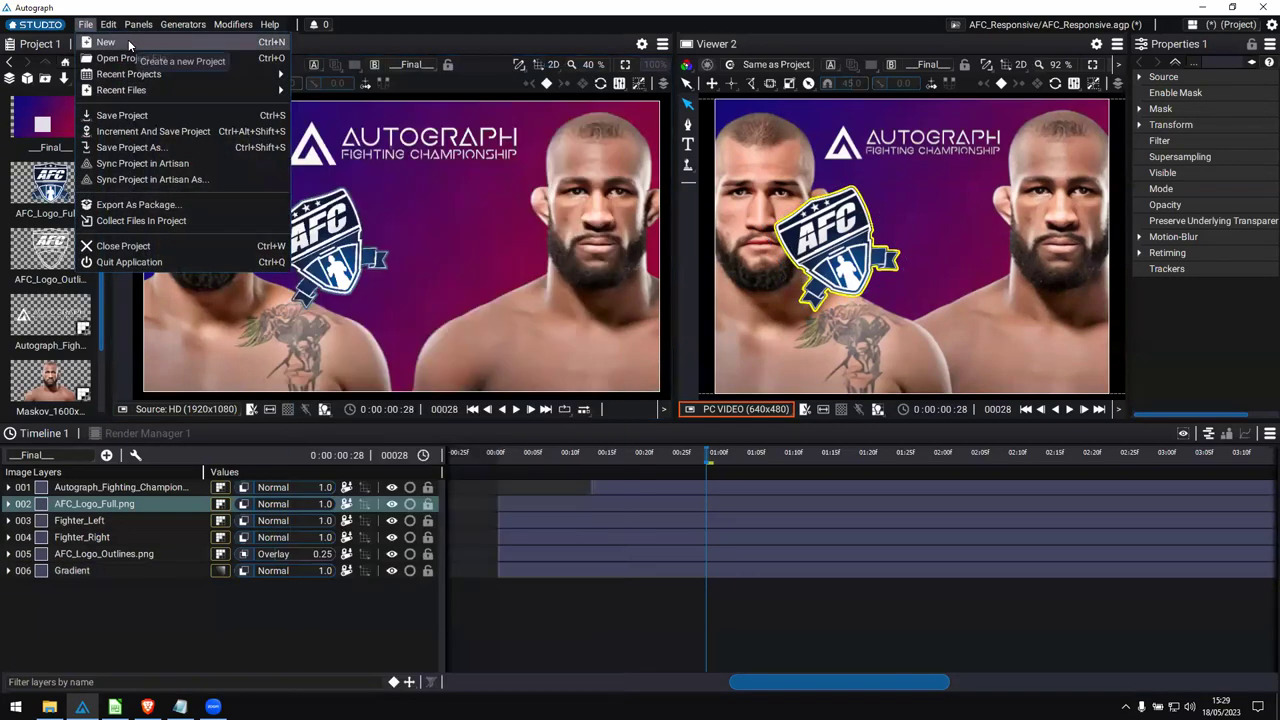
{"action": "left_click", "coordinate": [128, 42]}
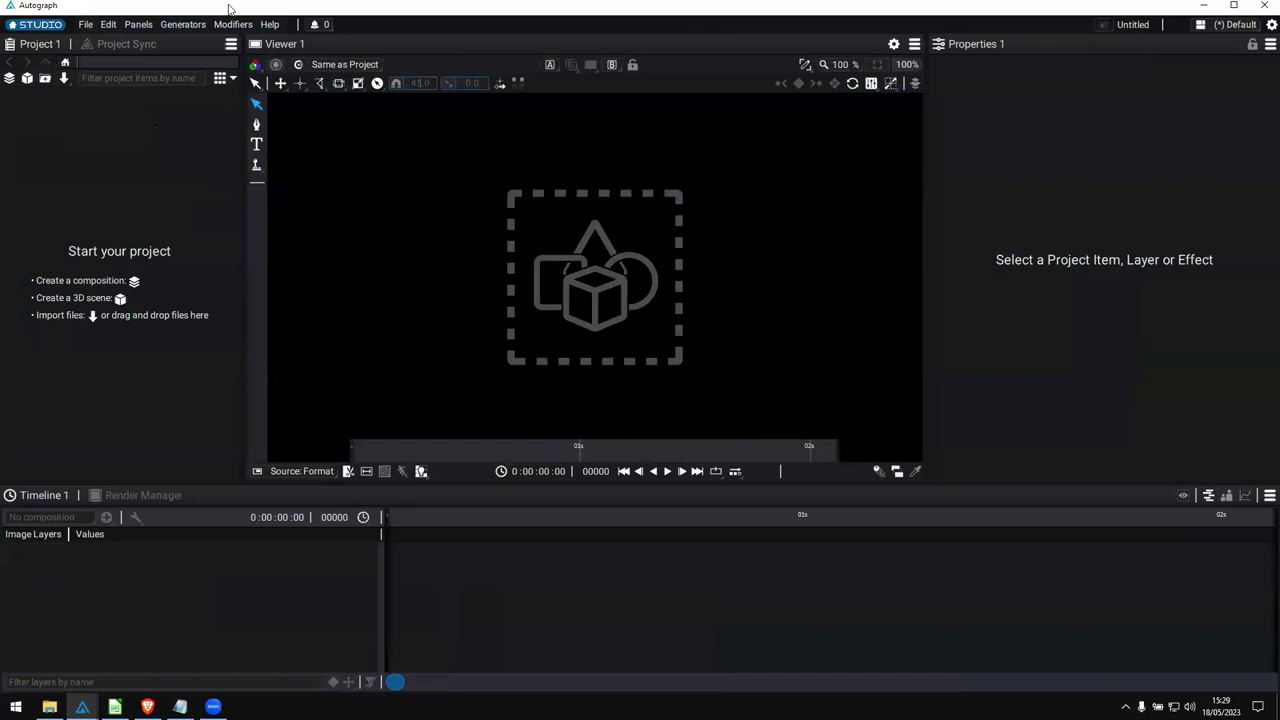
{"action": "double_click", "coordinate": [76, 16]}
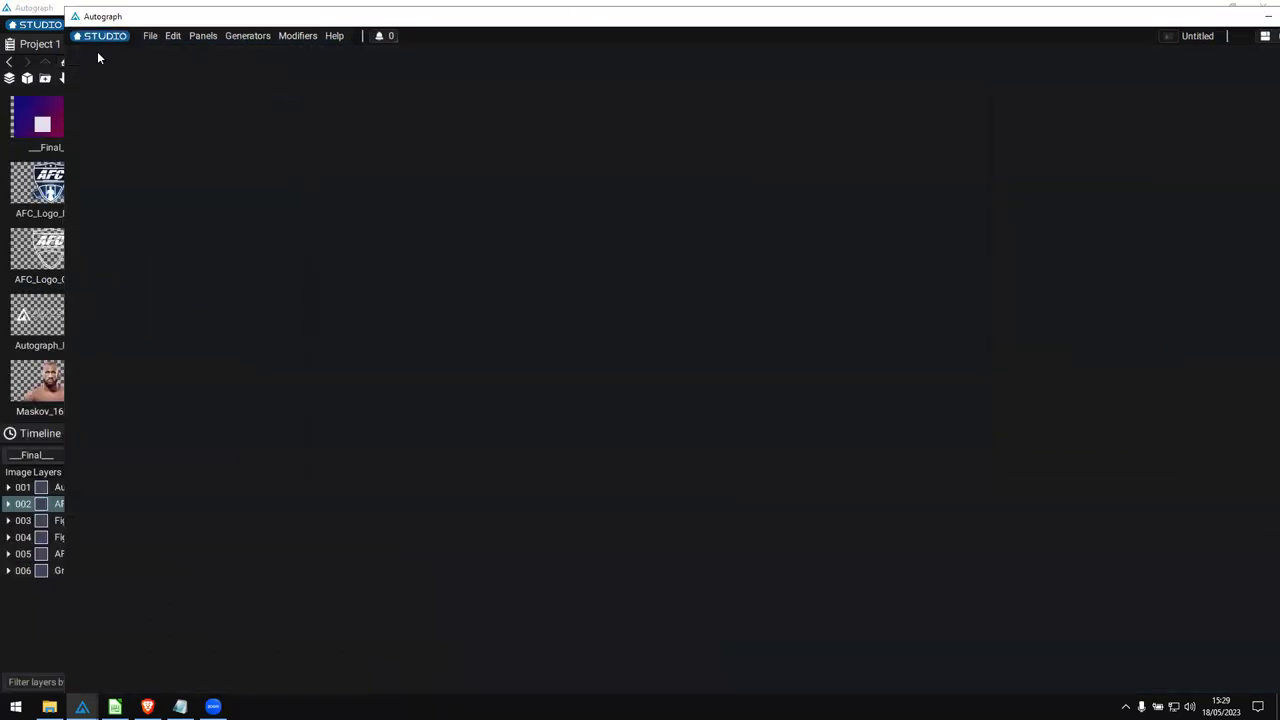
Create a new composition, close Viewer 2, and add AFC_Logo_Full.png as its layer.
{"action": "left_click_drag", "start_coordinate": [104, 204], "coordinate": [364, 204]}
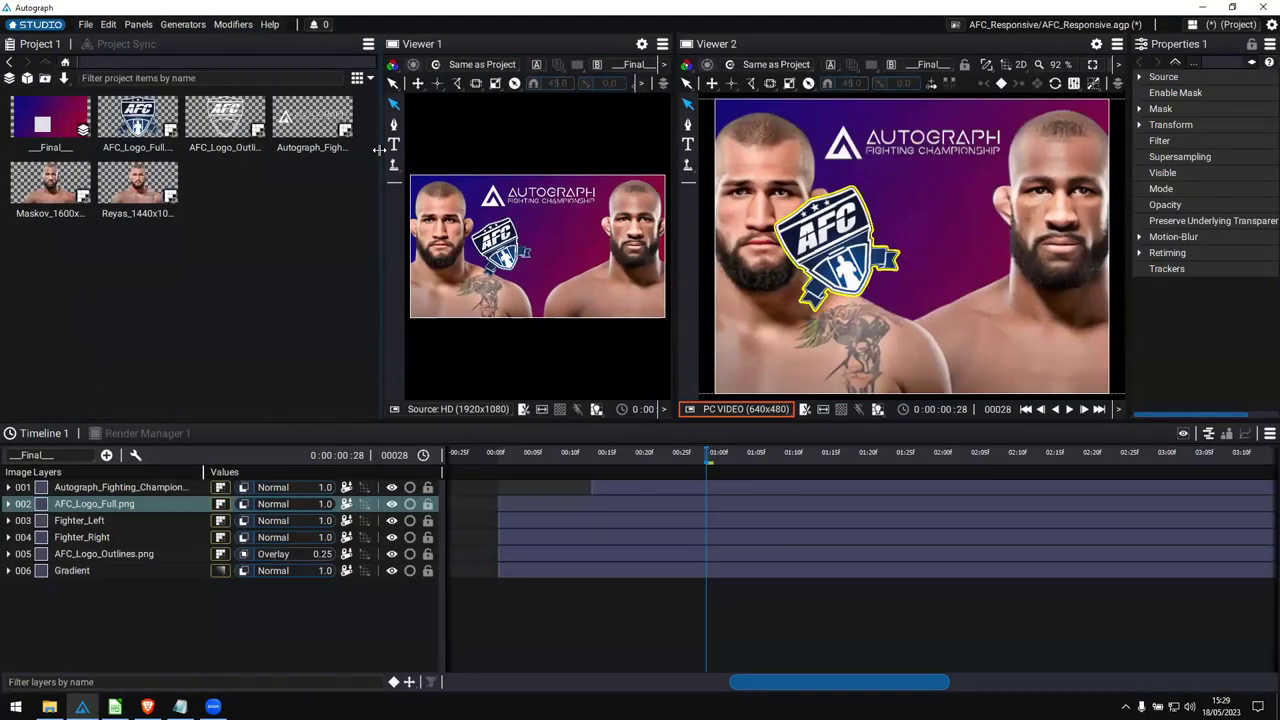
{"action": "left_click", "coordinate": [9, 78]}
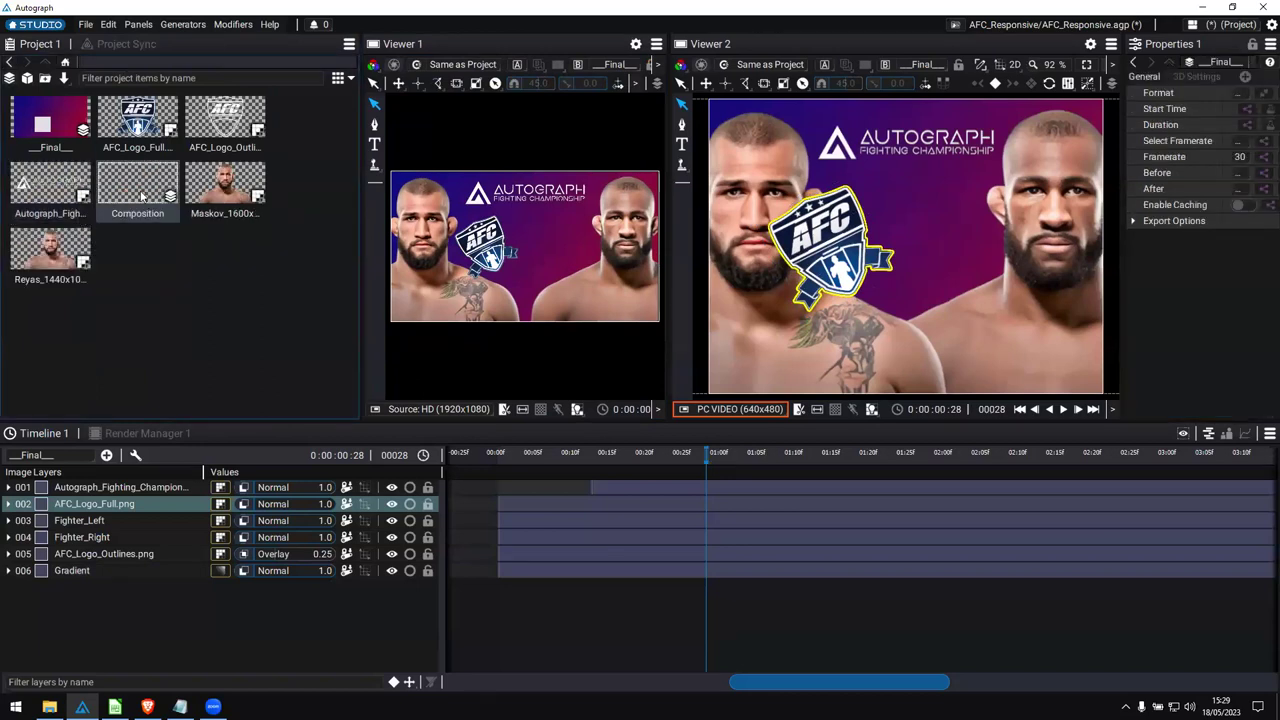
{"action": "left_click", "coordinate": [1110, 44]}
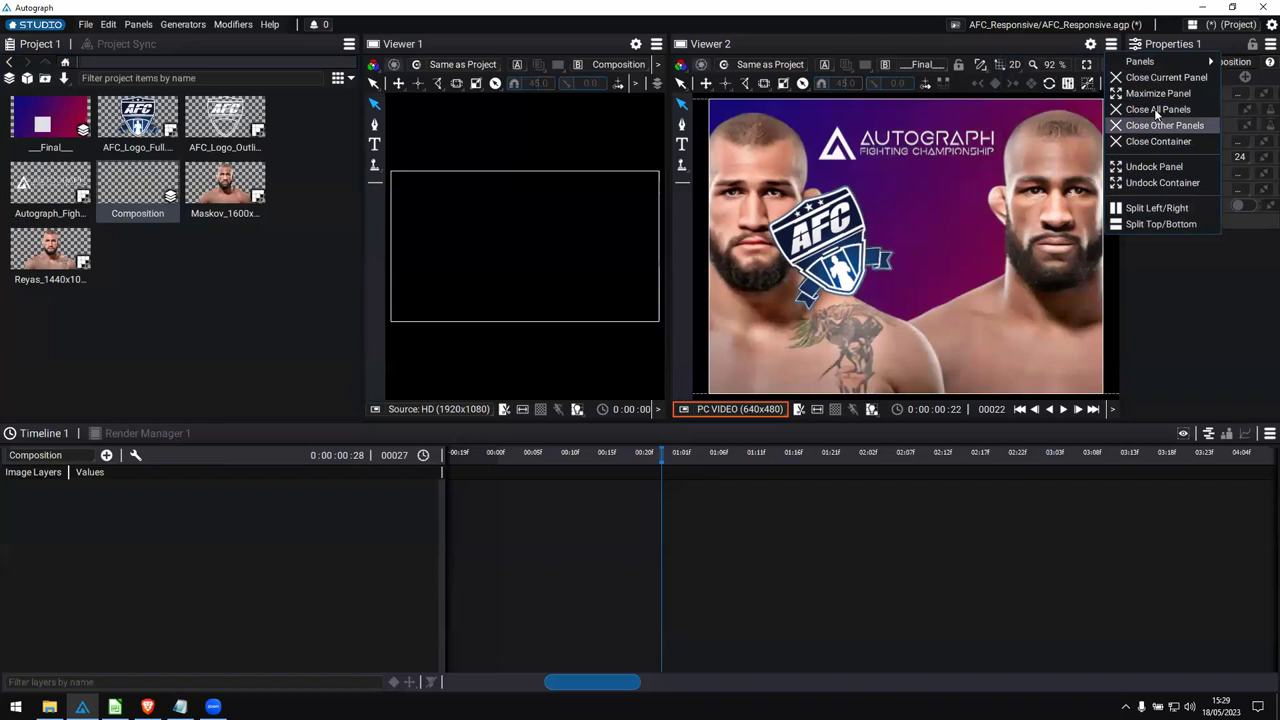
{"action": "left_click", "coordinate": [1164, 143]}
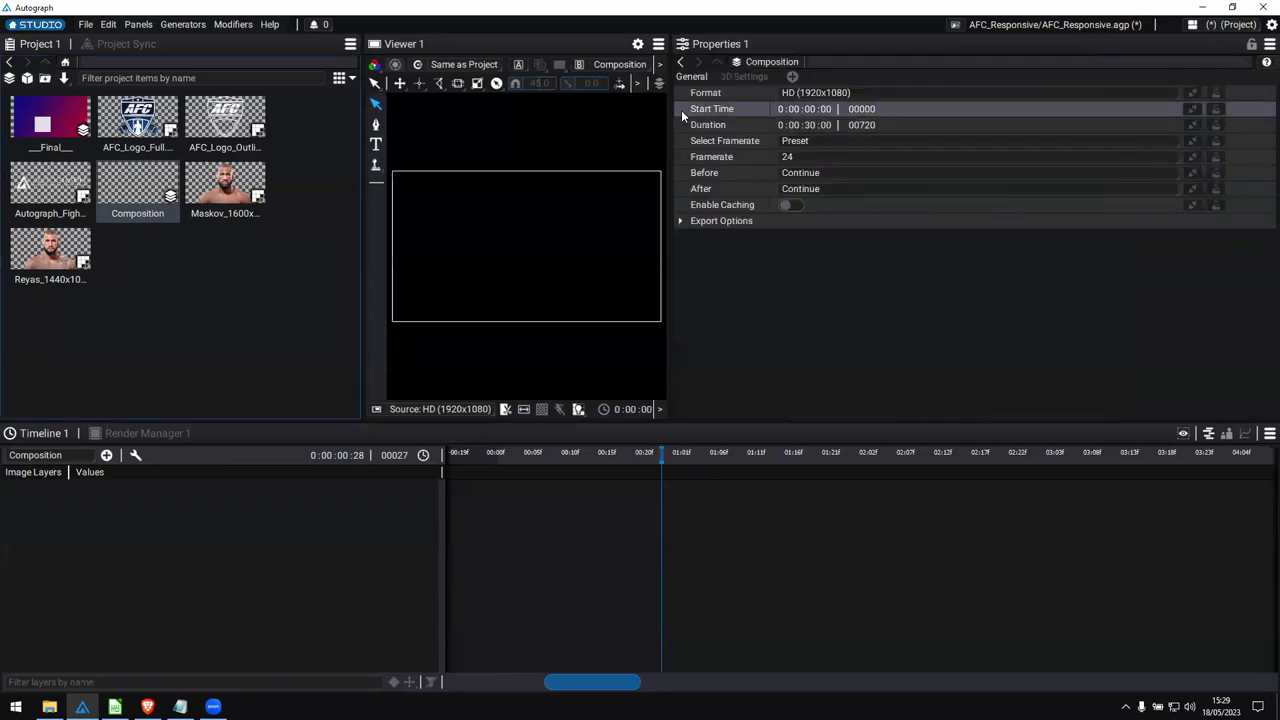
{"action": "left_click_drag", "start_coordinate": [671, 115], "coordinate": [968, 115]}
{"action": "left_click_drag", "start_coordinate": [137, 125], "coordinate": [96, 560]}
Expand the logo layer, show its modified properties with P, and select Position.
{"action": "left_click", "coordinate": [600, 509]}
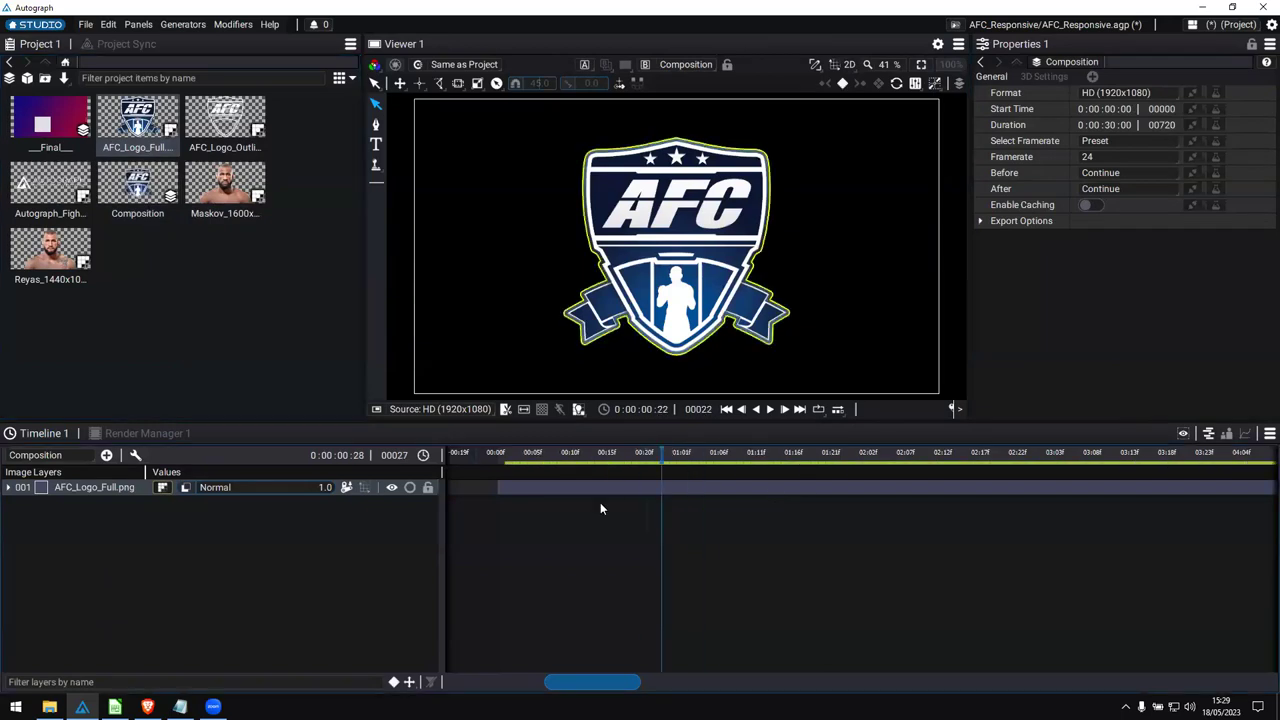
{"action": "left_click", "coordinate": [8, 487]}
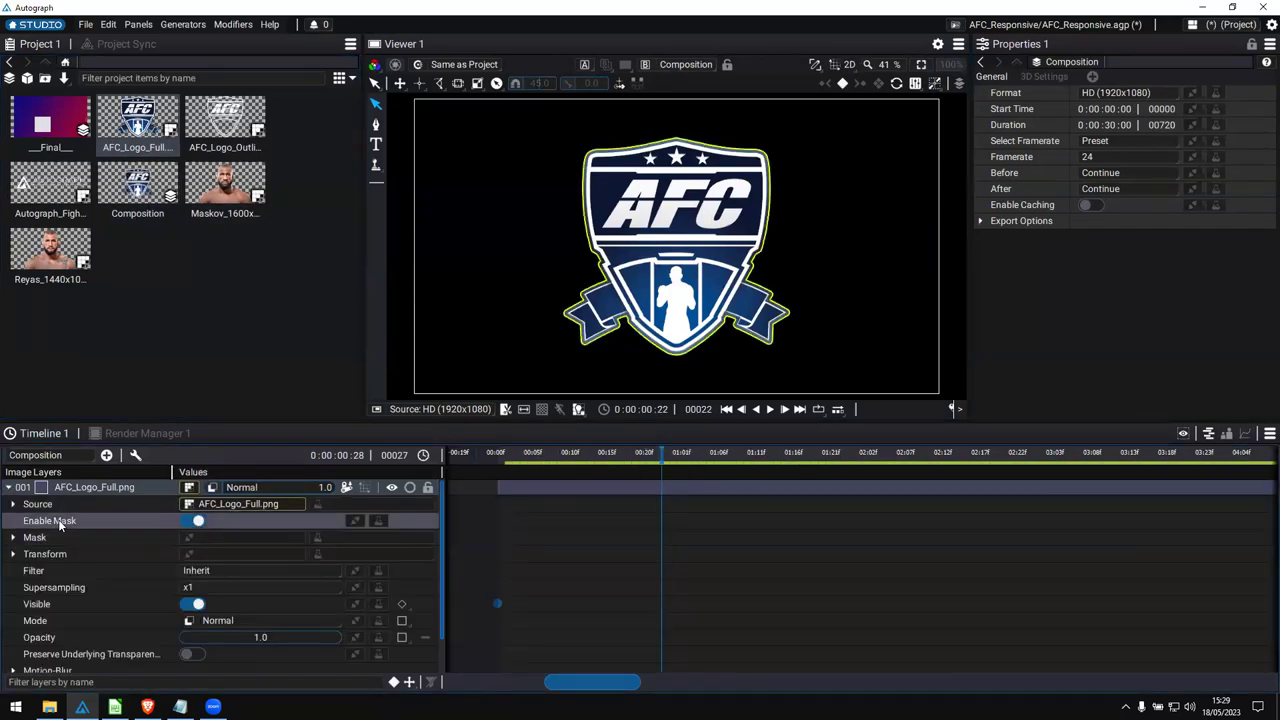
{"action": "left_click", "coordinate": [112, 489]}
{"action": "left_click_drag", "start_coordinate": [632, 238], "coordinate": [681, 252]}
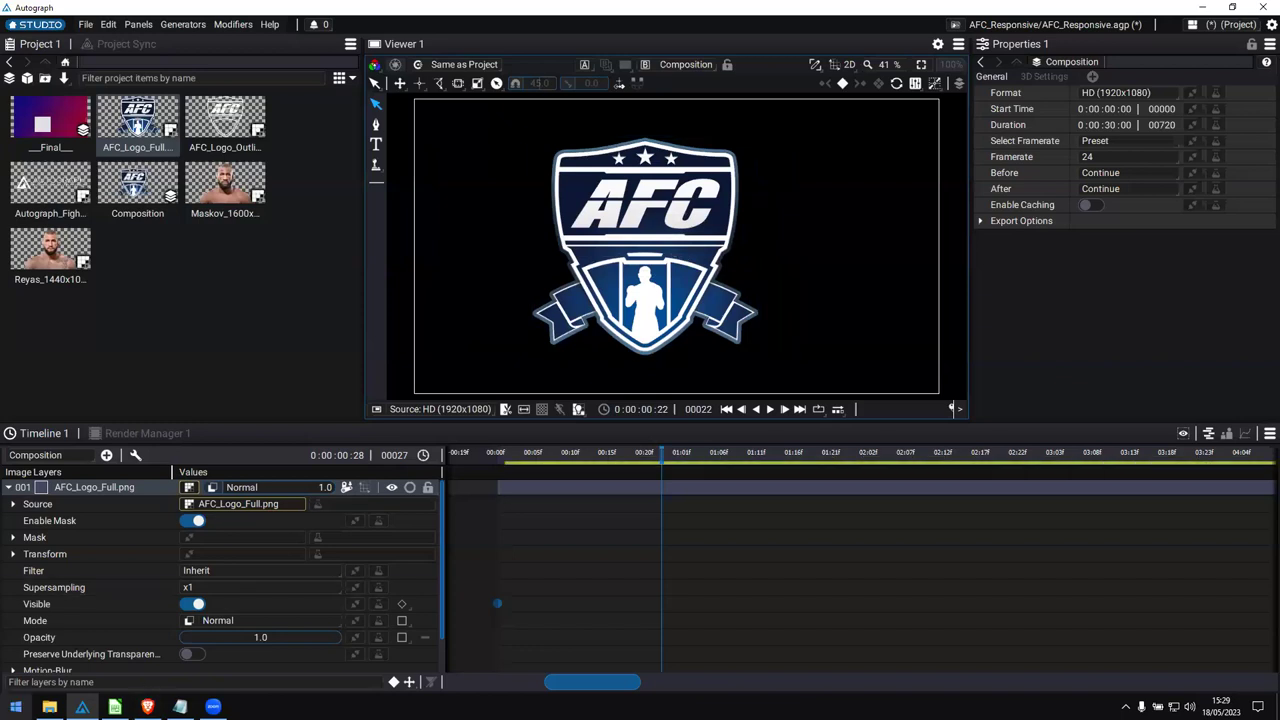
{"action": "left_click", "coordinate": [69, 488]}
{"action": "key", "text": "p"}
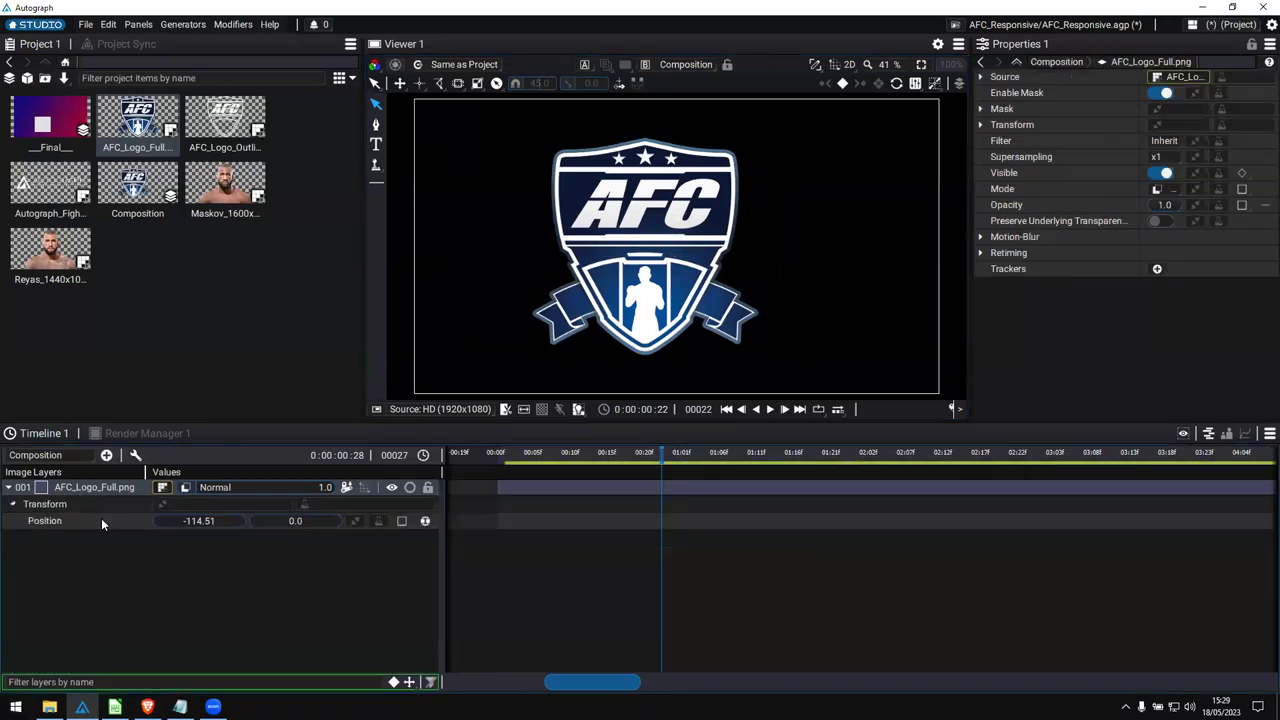
{"action": "left_click", "coordinate": [117, 528]}
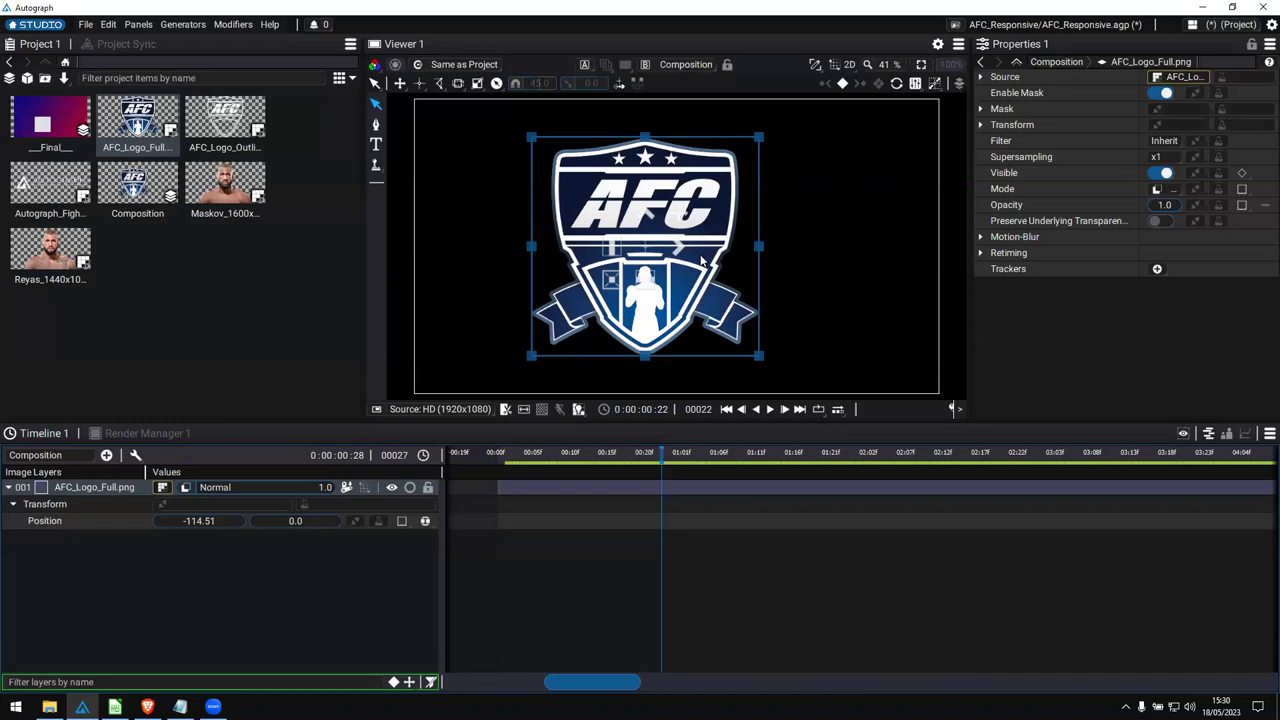
Reset the logo's Position to 0.0, 0.0 and bring up its generator and link options.
{"action": "left_click_drag", "start_coordinate": [676, 243], "coordinate": [510, 300]}
{"action": "key", "text": "ctrl+z"}
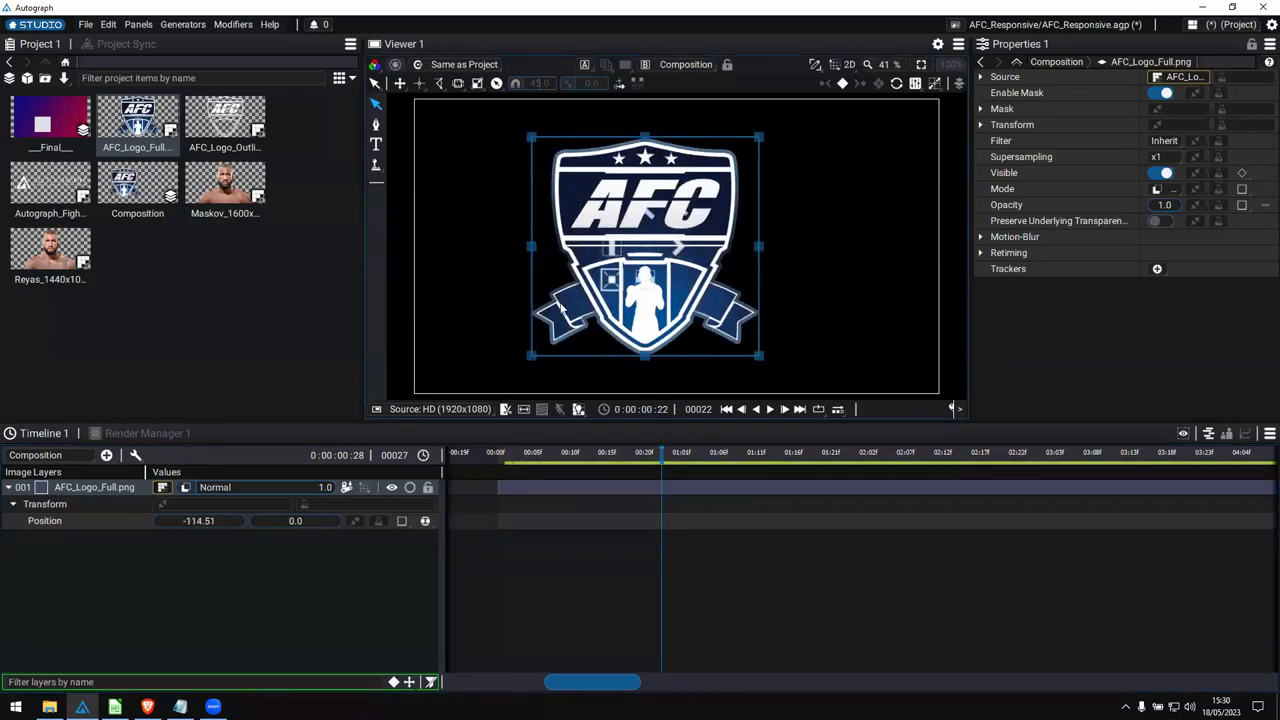
{"action": "left_click", "coordinate": [76, 519]}
{"action": "left_click", "coordinate": [355, 521]}
{"action": "left_click", "coordinate": [356, 521]}
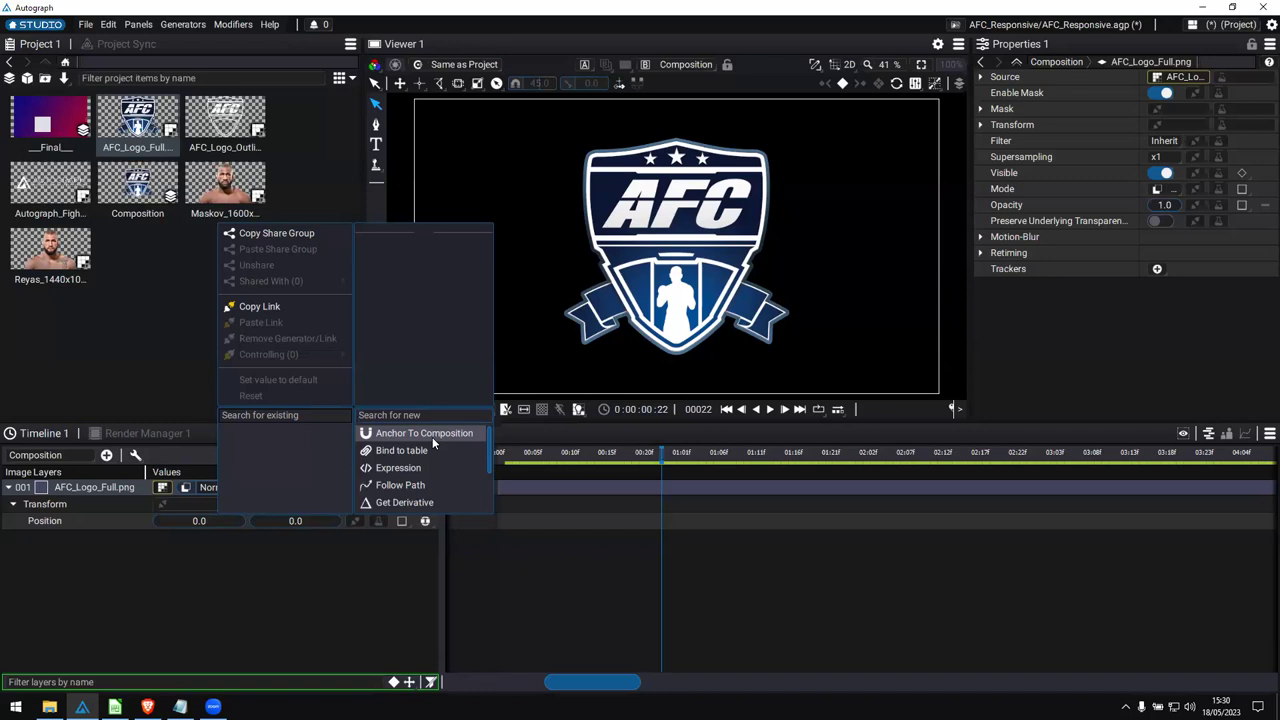
{"action": "left_click", "coordinate": [432, 437]}
{"action": "left_click", "coordinate": [192, 556]}
{"action": "left_click", "coordinate": [197, 571]}
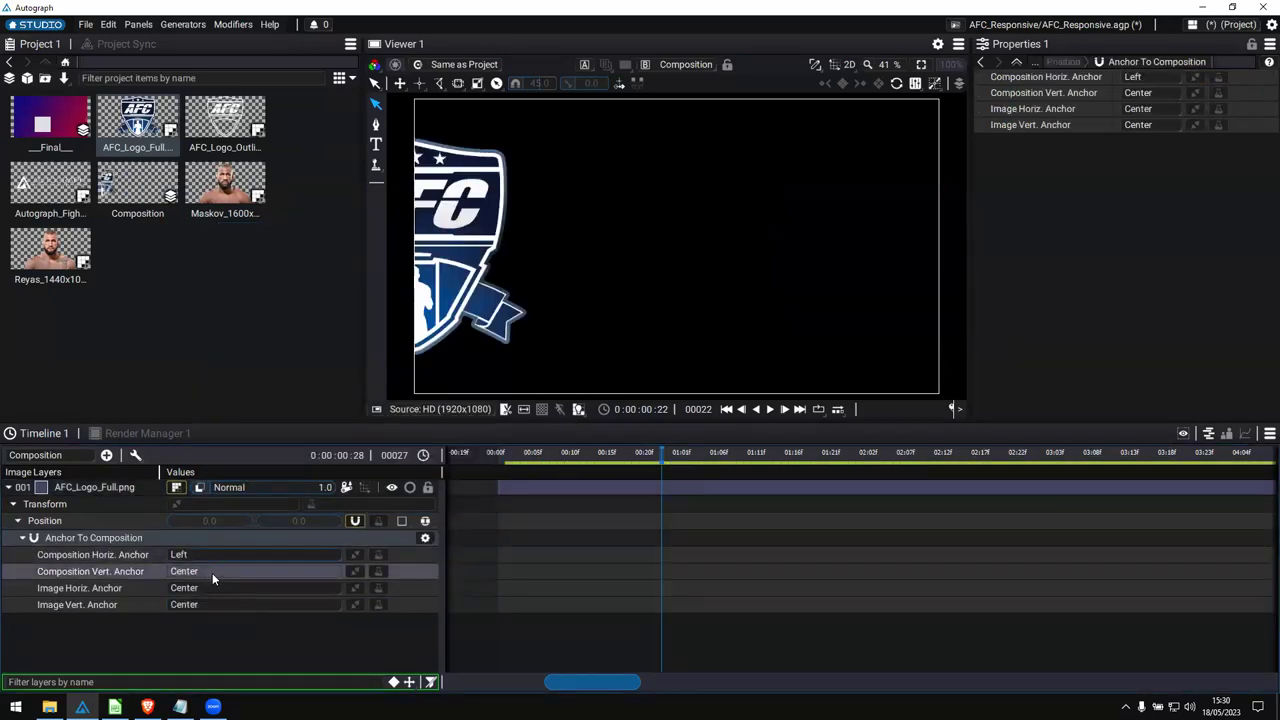
{"action": "left_click", "coordinate": [216, 588]}
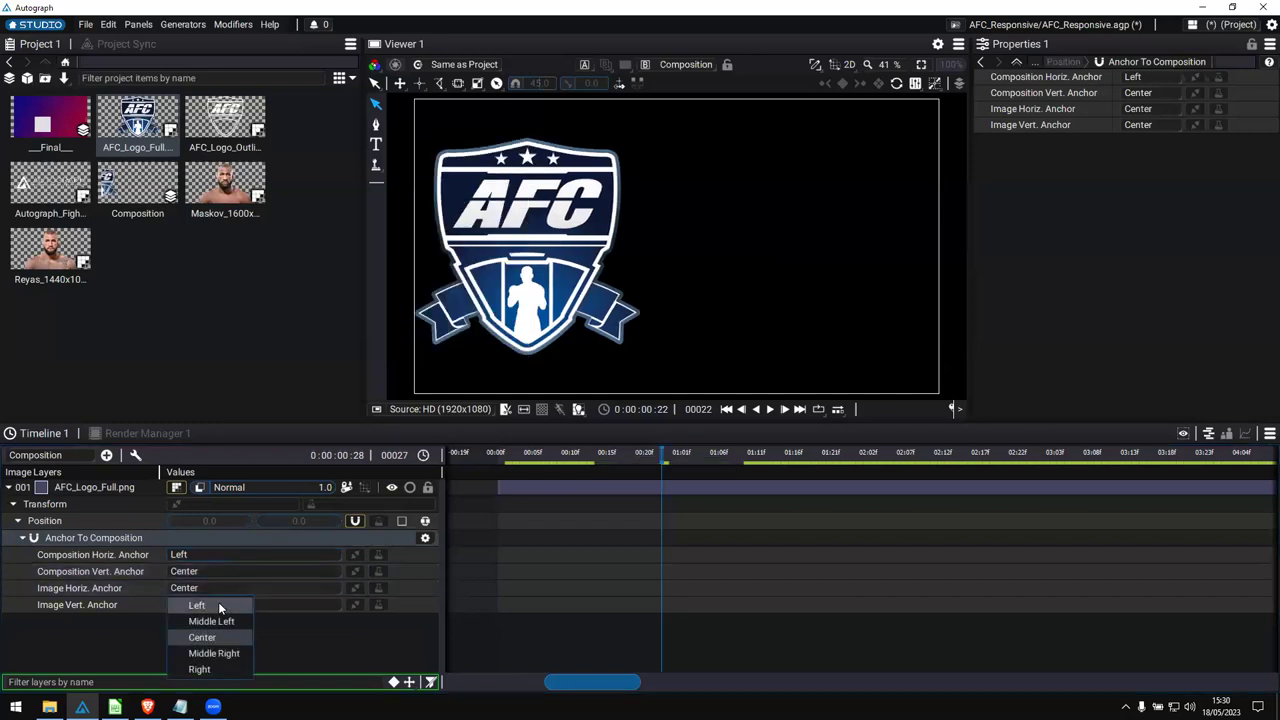
{"action": "left_click", "coordinate": [219, 606]}
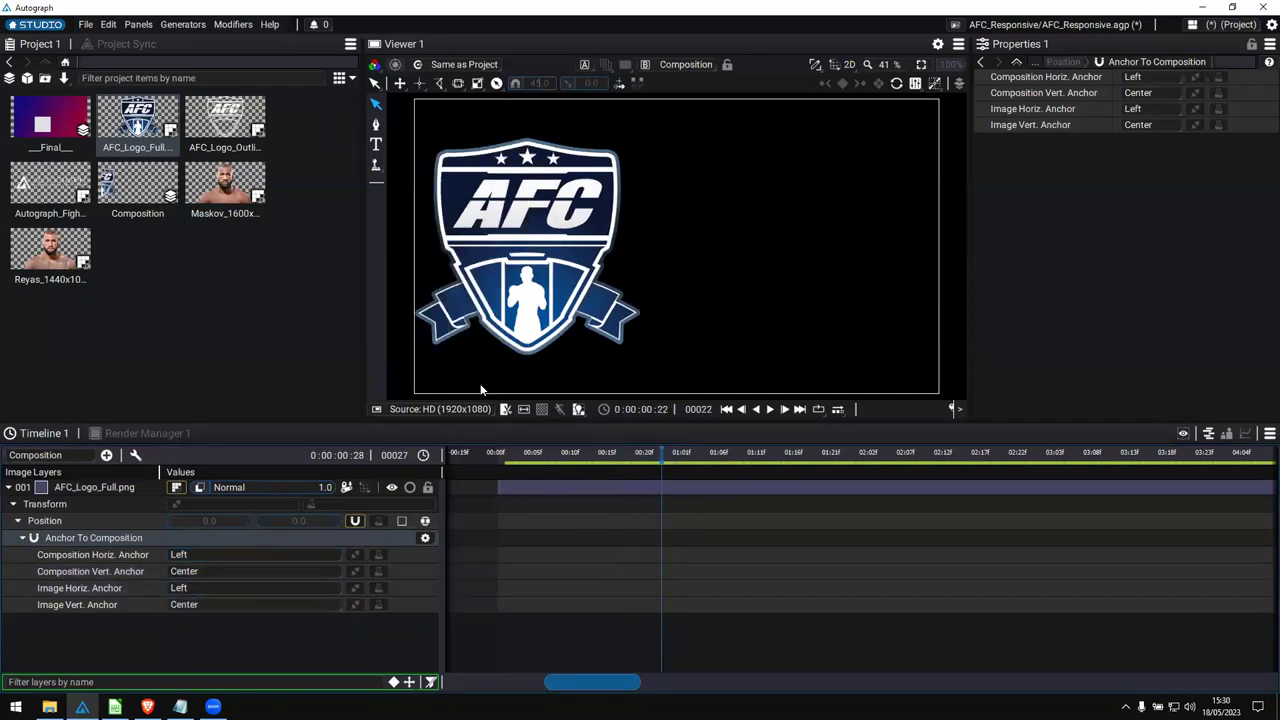
{"action": "left_click_drag", "start_coordinate": [472, 427], "coordinate": [472, 277]}
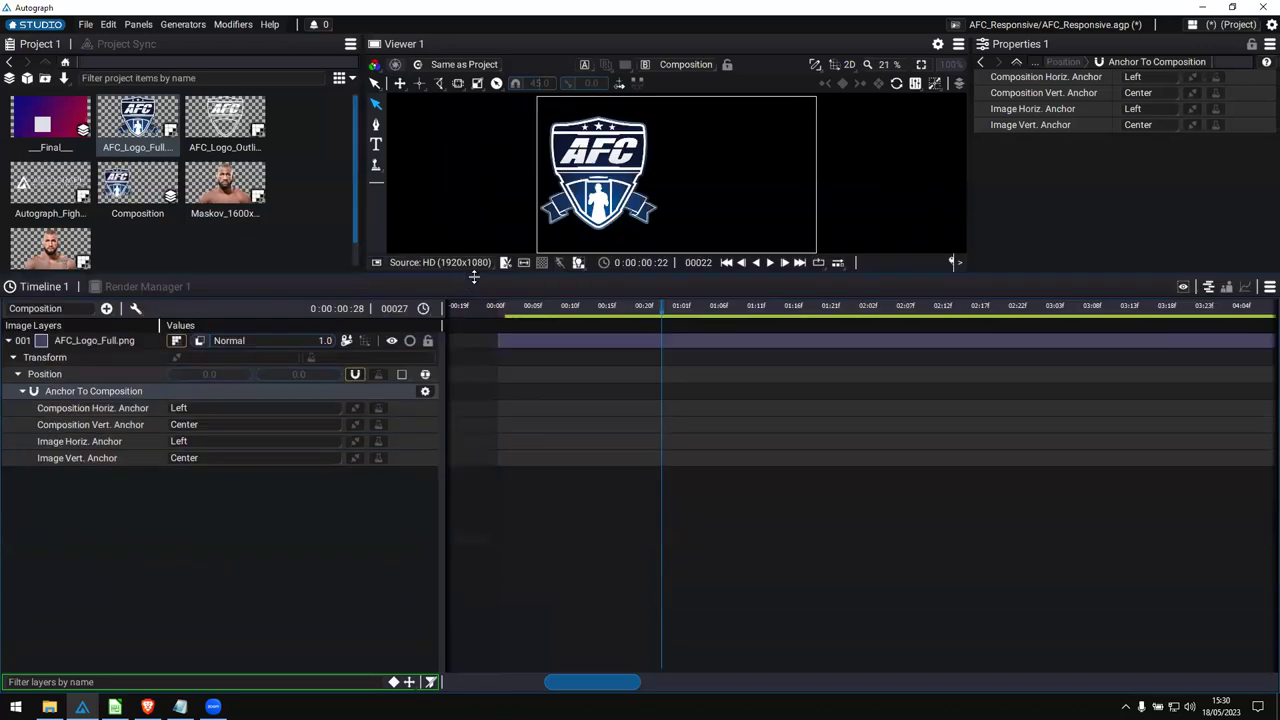
{"action": "left_click", "coordinate": [52, 180]}
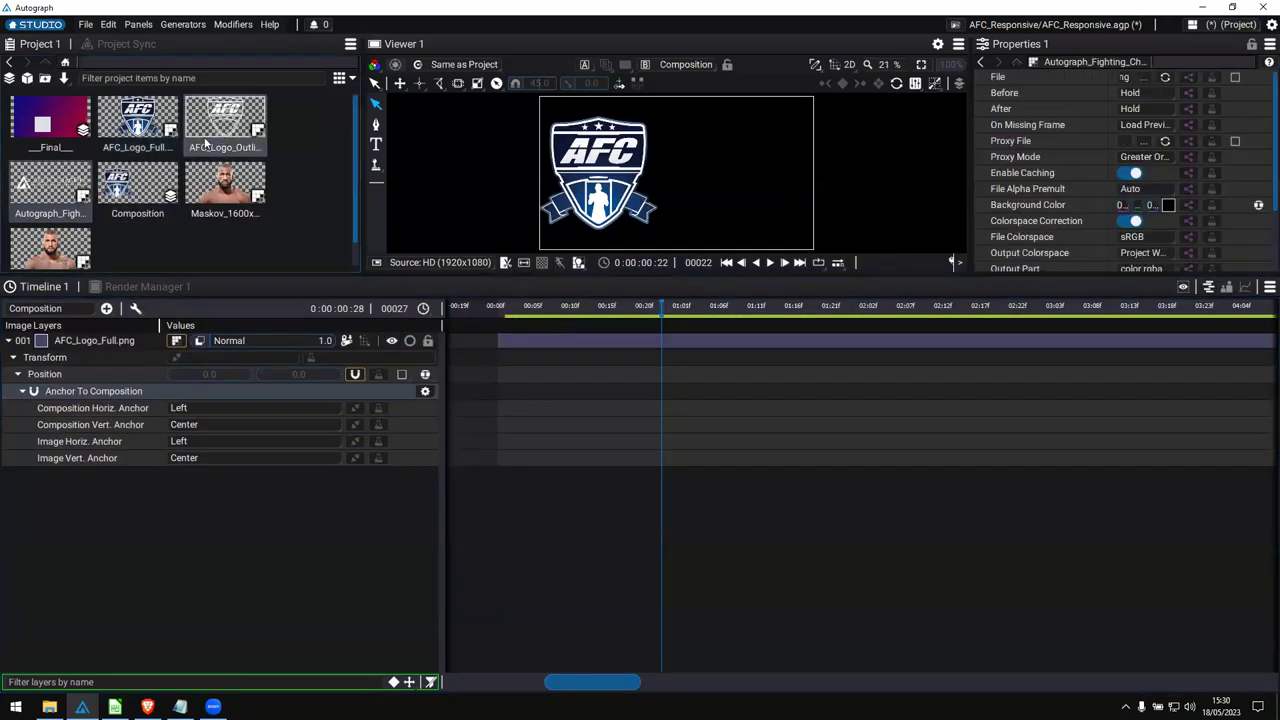
{"action": "left_click", "coordinate": [137, 185]}
{"action": "left_click", "coordinate": [1116, 92]}
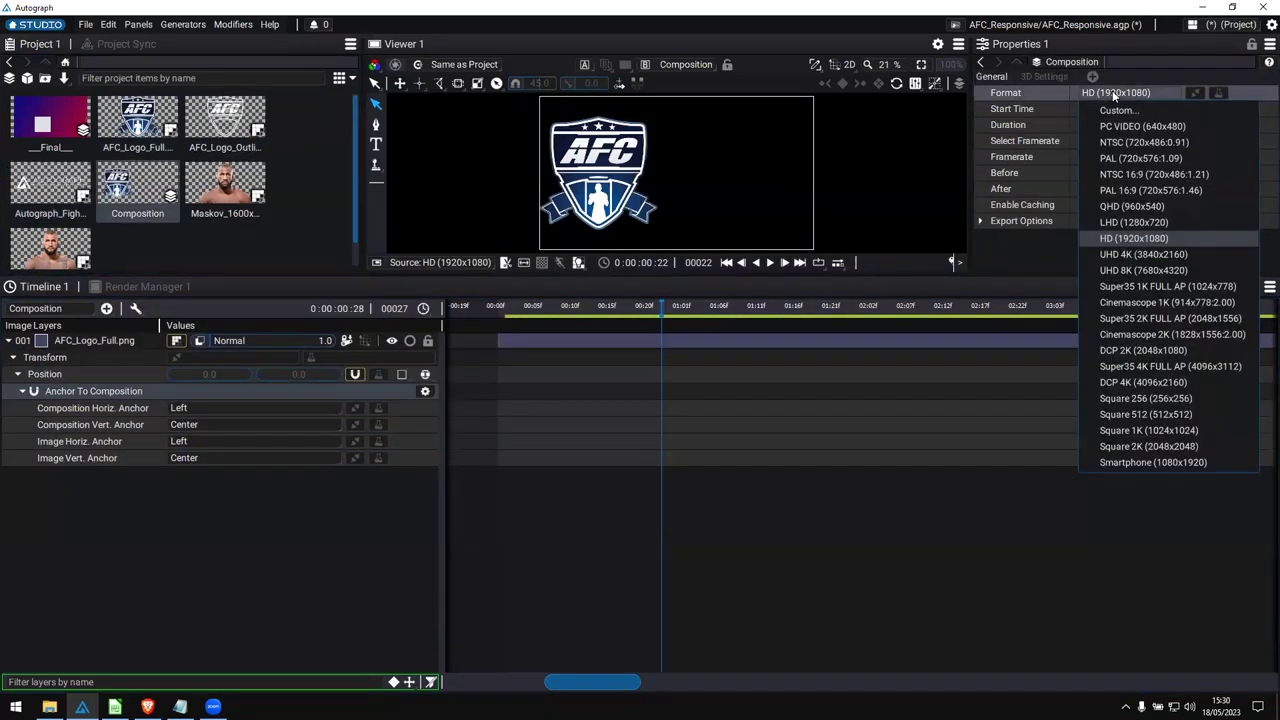
{"action": "left_click", "coordinate": [1116, 92]}
{"action": "left_click", "coordinate": [440, 262]}
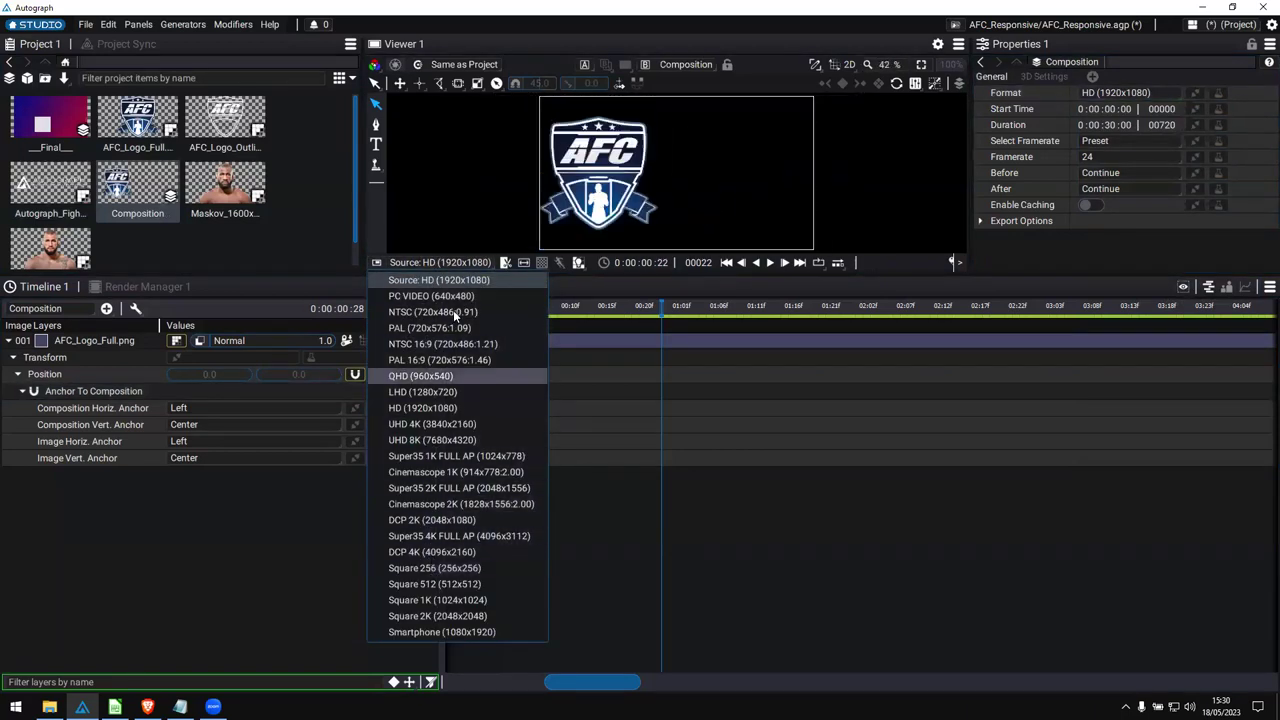
{"action": "left_click", "coordinate": [461, 281]}
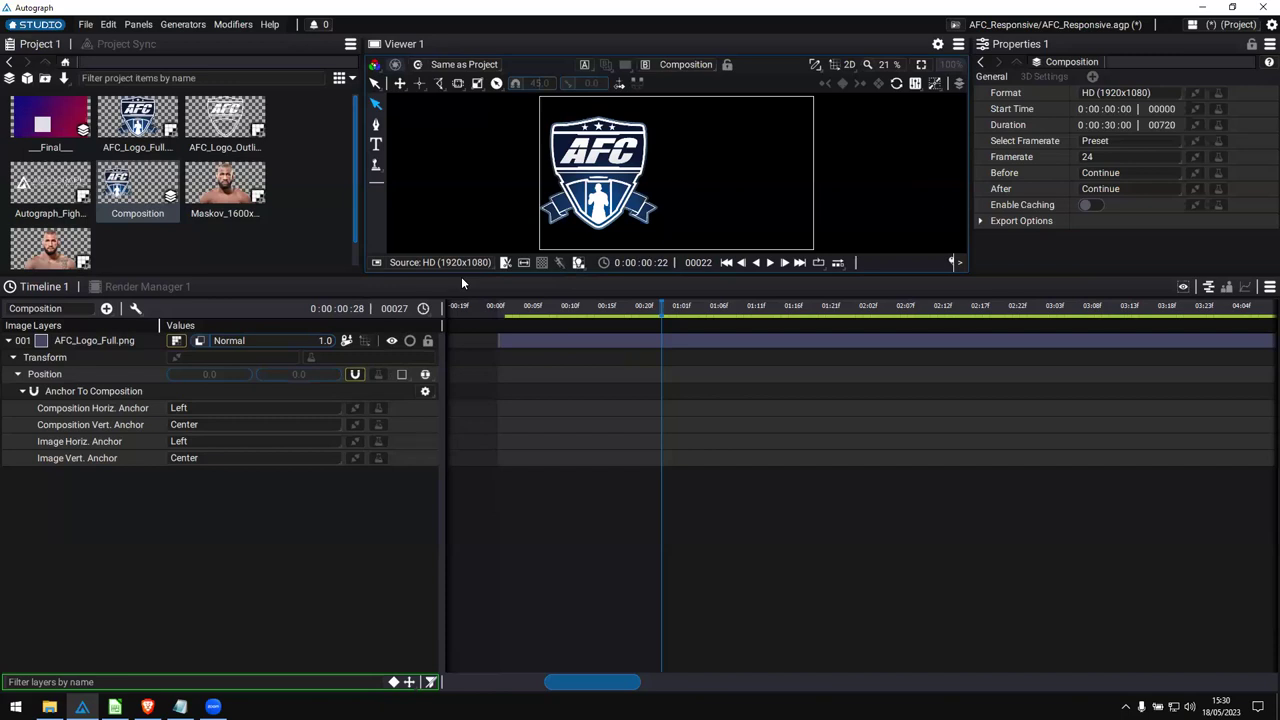
{"action": "left_click", "coordinate": [450, 264]}
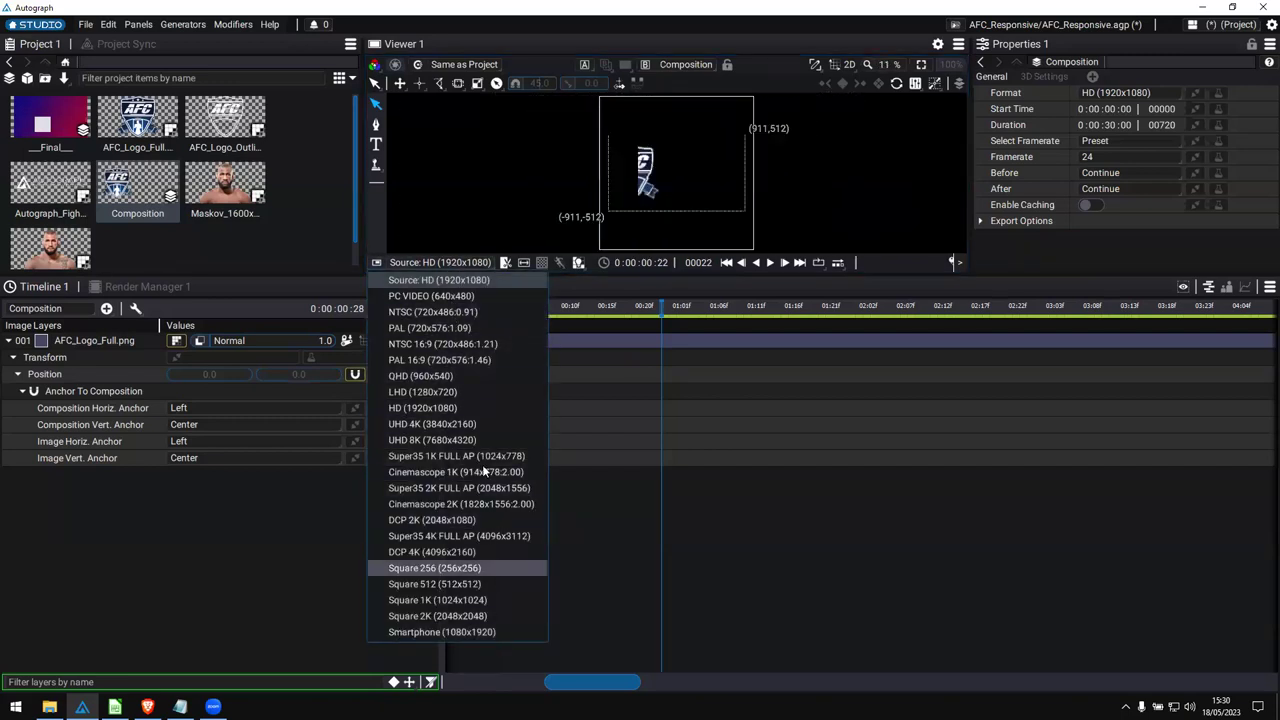
{"action": "left_click", "coordinate": [486, 279]}
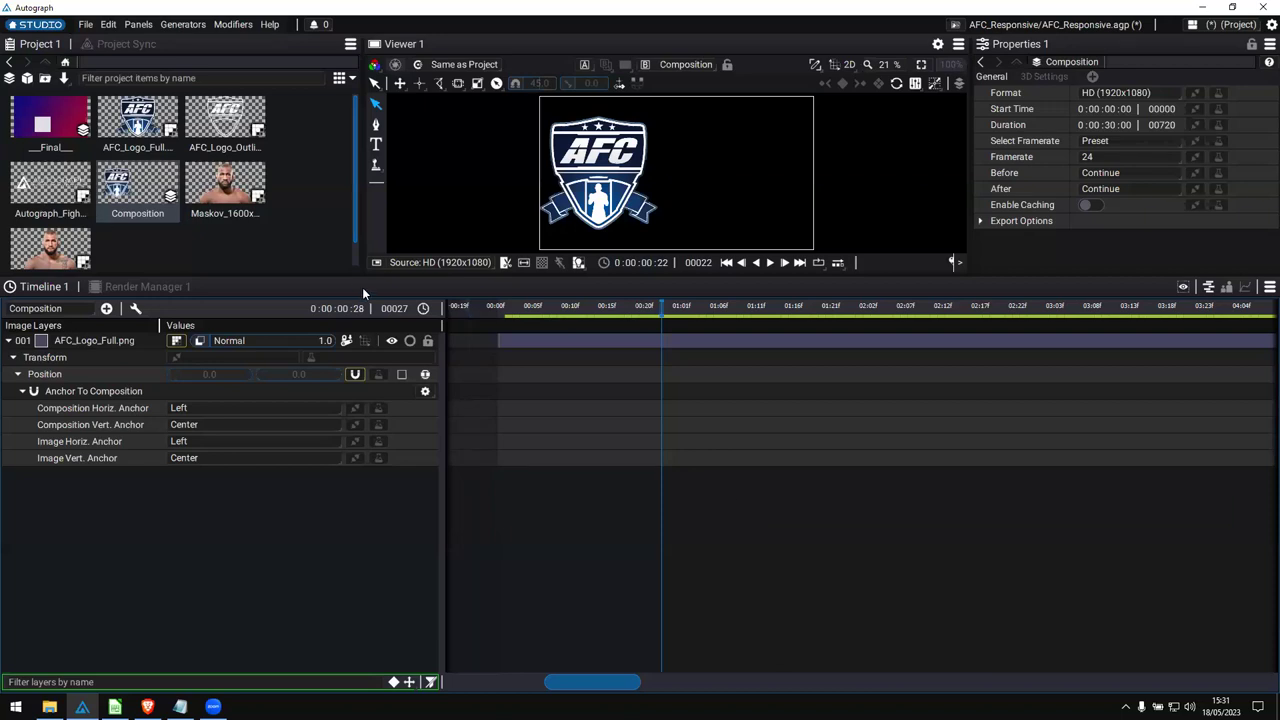
Enlarge the viewer, review logo animation frames 7–13, then show the Left Angle Autograph page in Brave.
{"action": "left_click_drag", "start_coordinate": [341, 277], "coordinate": [341, 394]}
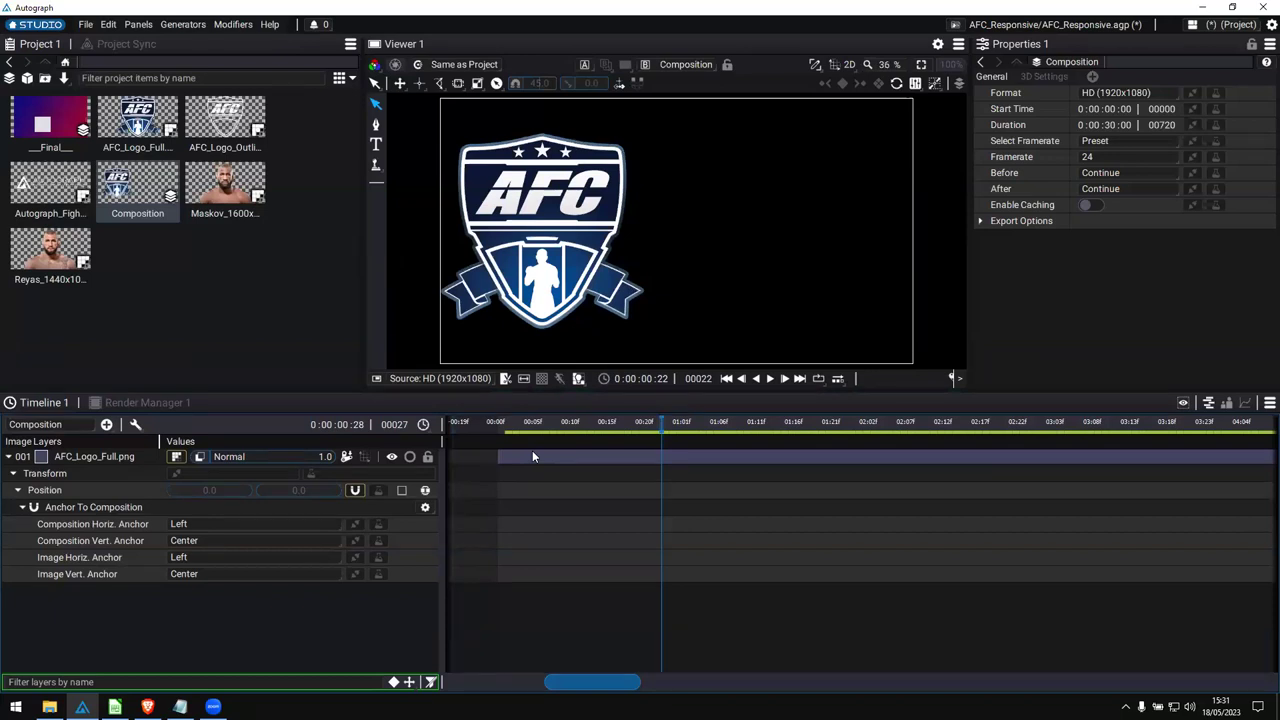
{"action": "left_click", "coordinate": [547, 425]}
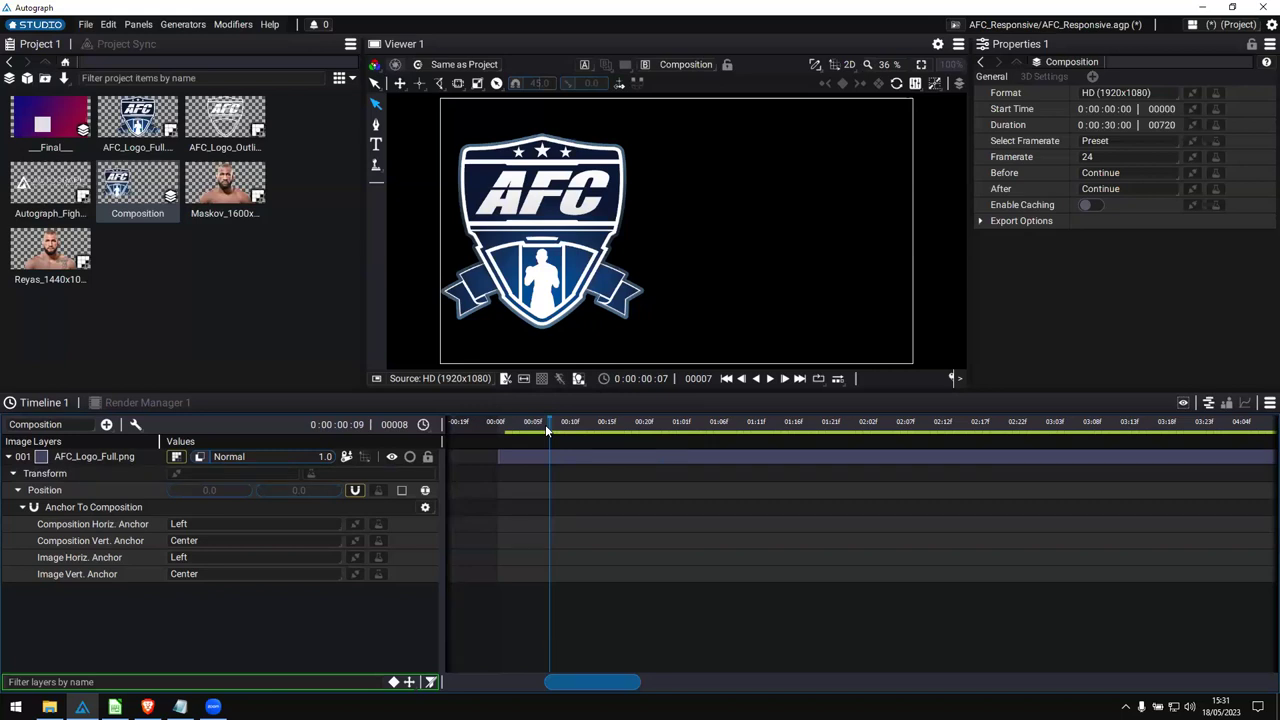
{"action": "left_click_drag", "start_coordinate": [547, 425], "coordinate": [594, 423]}
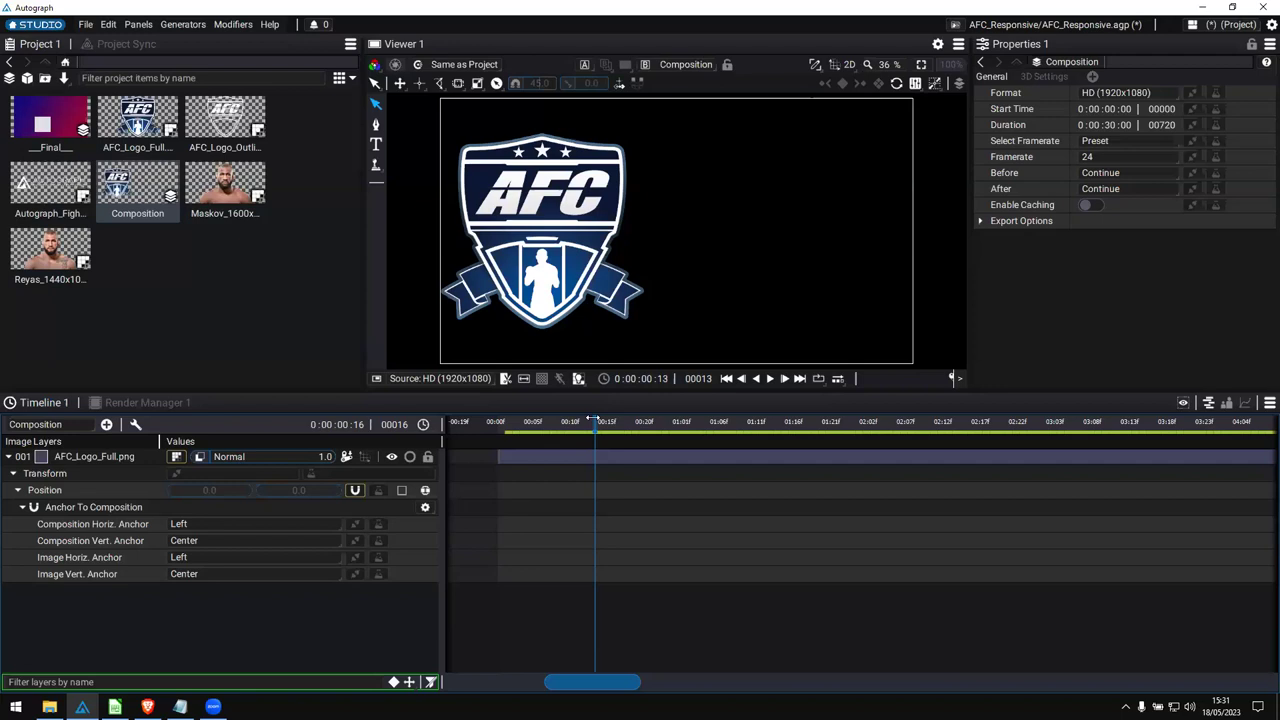
{"action": "left_click_drag", "start_coordinate": [596, 422], "coordinate": [571, 422]}
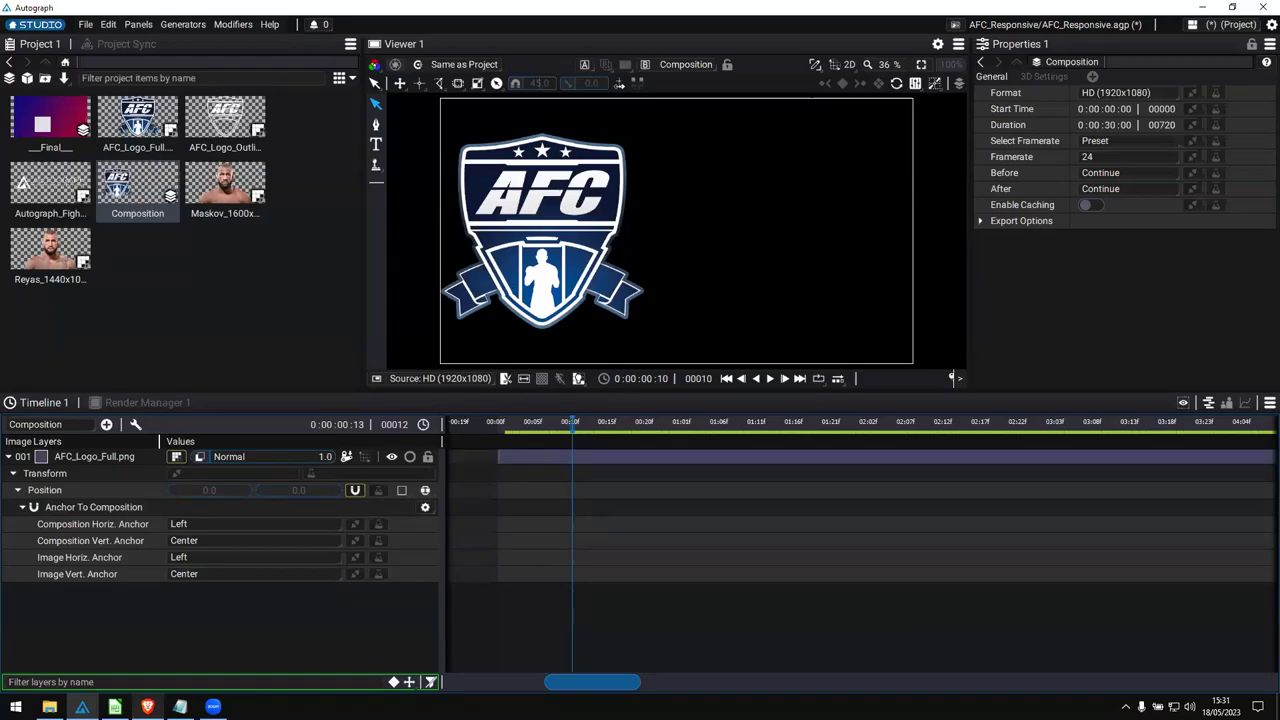
{"action": "left_click", "coordinate": [147, 706]}
{"action": "left_click", "coordinate": [140, 9]}
Scroll through the Autograph feature cards on the Left Angle tabs.
{"action": "scroll", "coordinate": [665, 416], "scroll_direction": "down", "scroll_amount": 6}
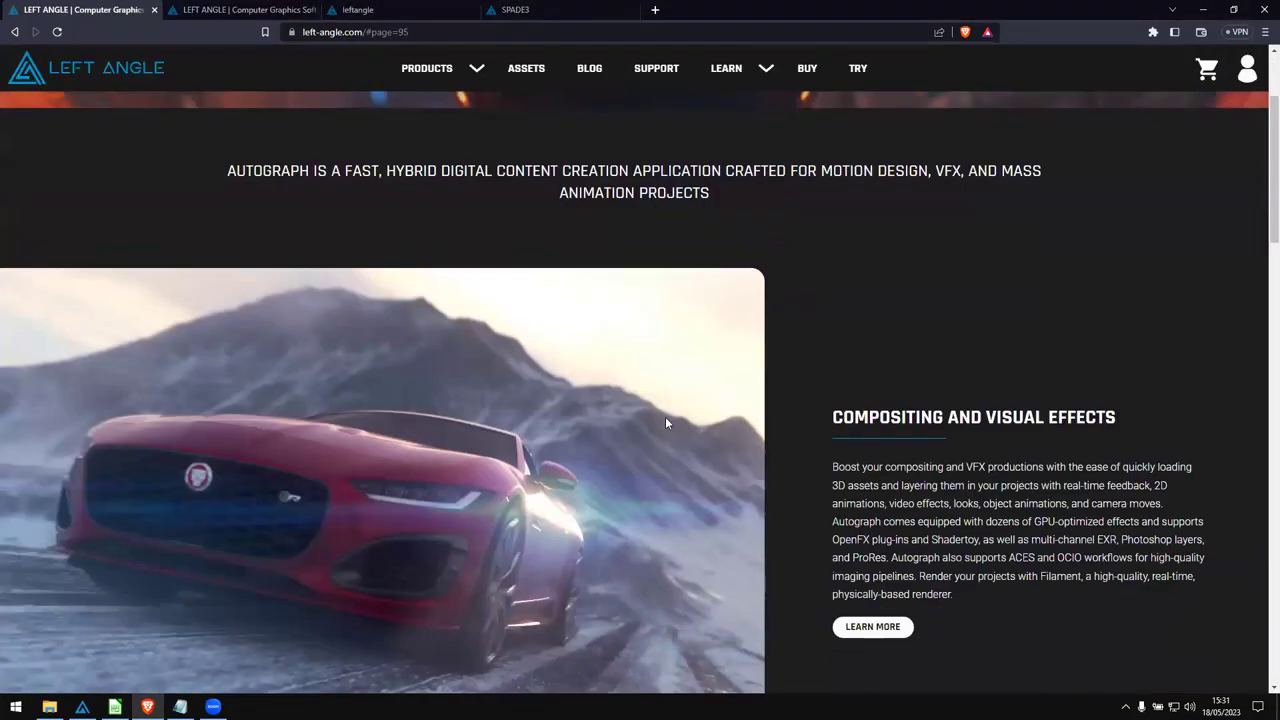
{"action": "key", "text": "ctrl+Tab"}
{"action": "scroll", "coordinate": [515, 290], "scroll_direction": "down", "scroll_amount": 3}
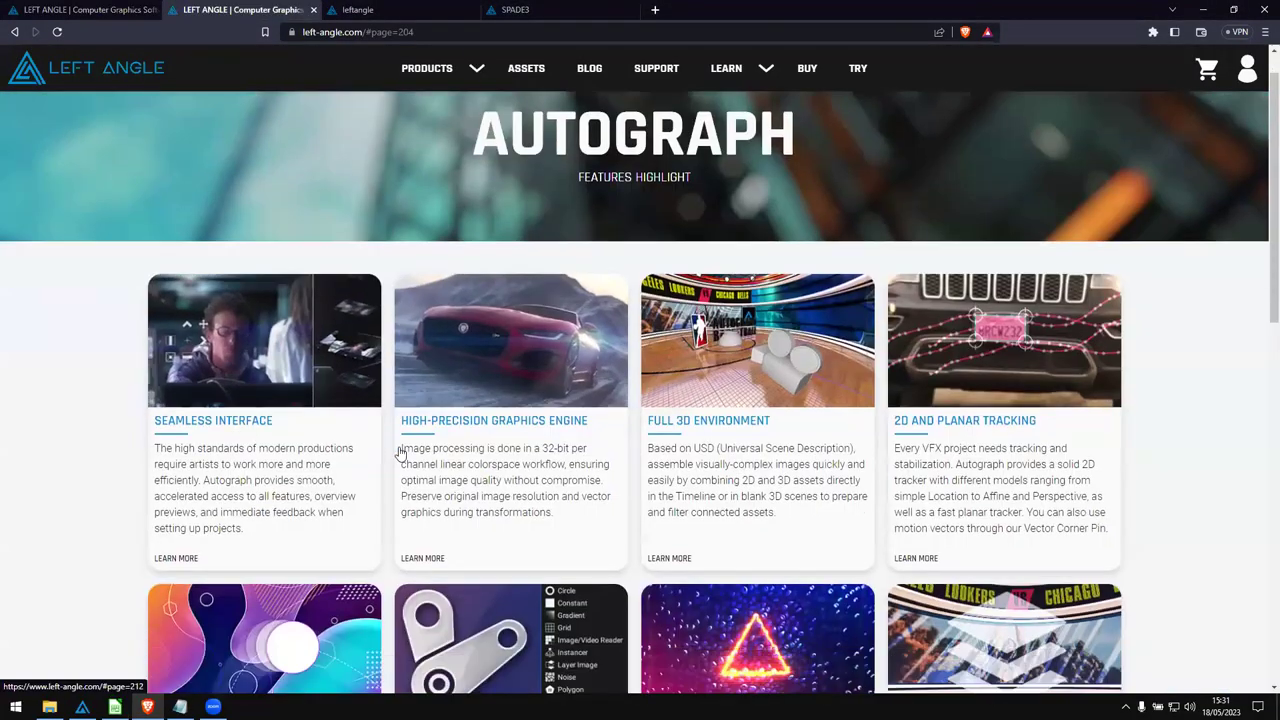
{"action": "scroll", "coordinate": [572, 270], "scroll_direction": "down", "scroll_amount": 1}
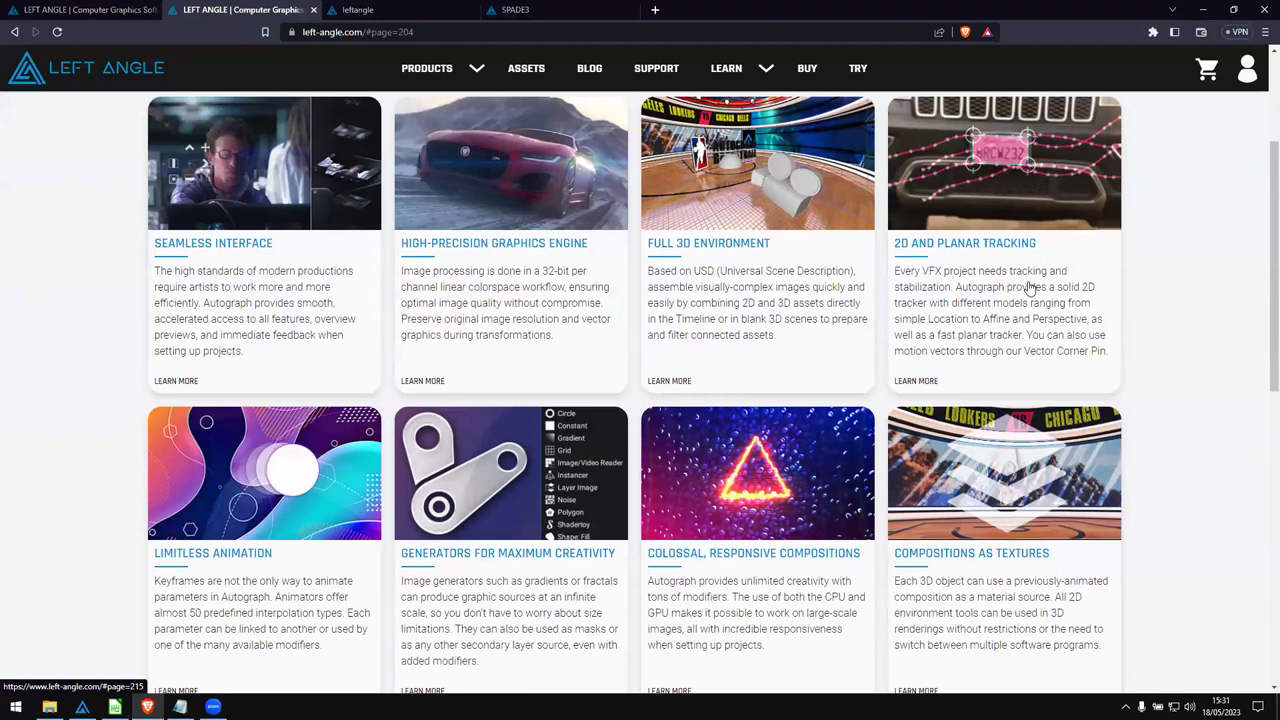
{"action": "scroll", "coordinate": [1030, 288], "scroll_direction": "down", "scroll_amount": 2}
{"action": "scroll", "coordinate": [1030, 288], "scroll_direction": "up", "scroll_amount": 1}
Review the pricing page, highlighting the Command-line rendering and Python API feature lines.
{"action": "left_click", "coordinate": [358, 9]}
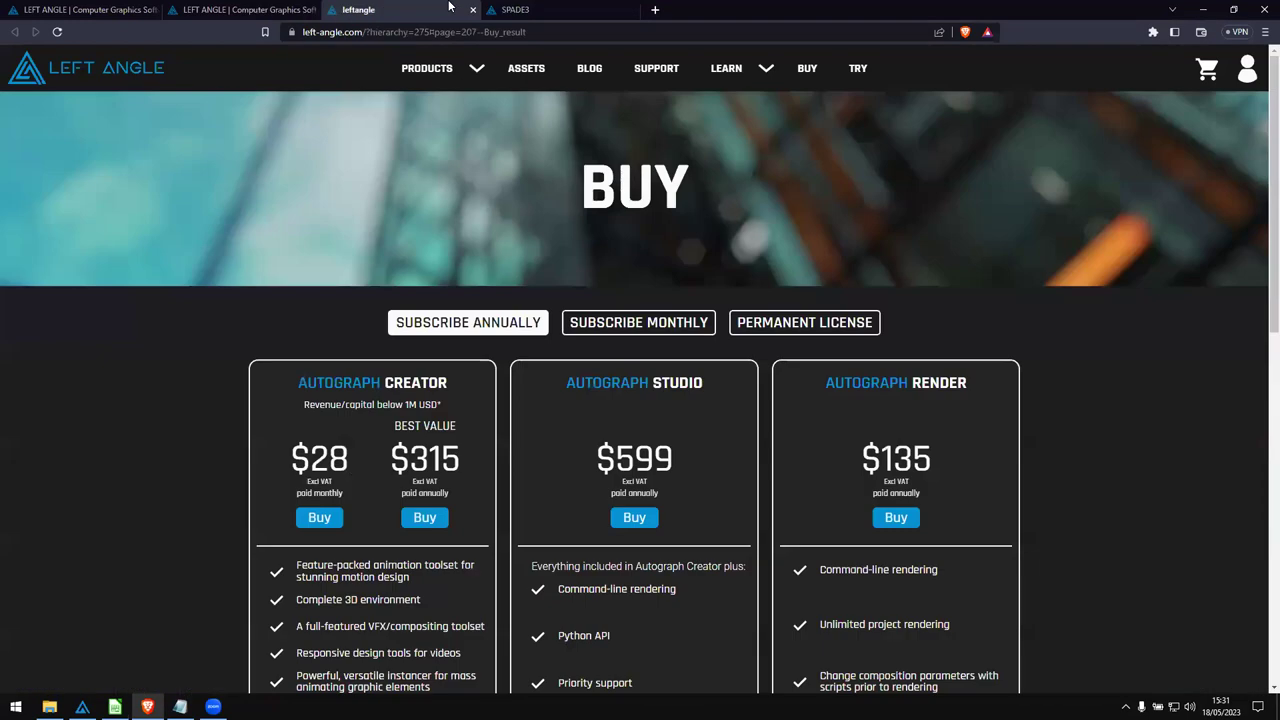
{"action": "scroll", "coordinate": [300, 445], "scroll_direction": "down", "scroll_amount": 1}
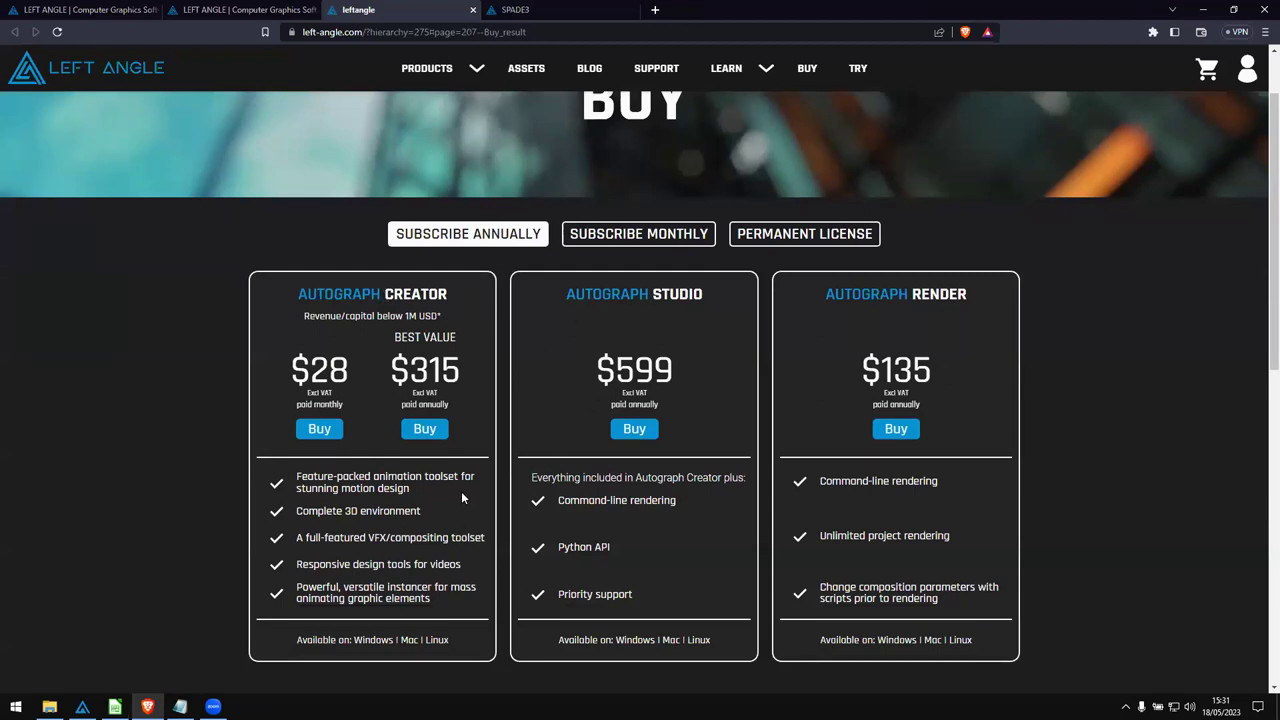
{"action": "left_click_drag", "start_coordinate": [556, 500], "coordinate": [677, 500]}
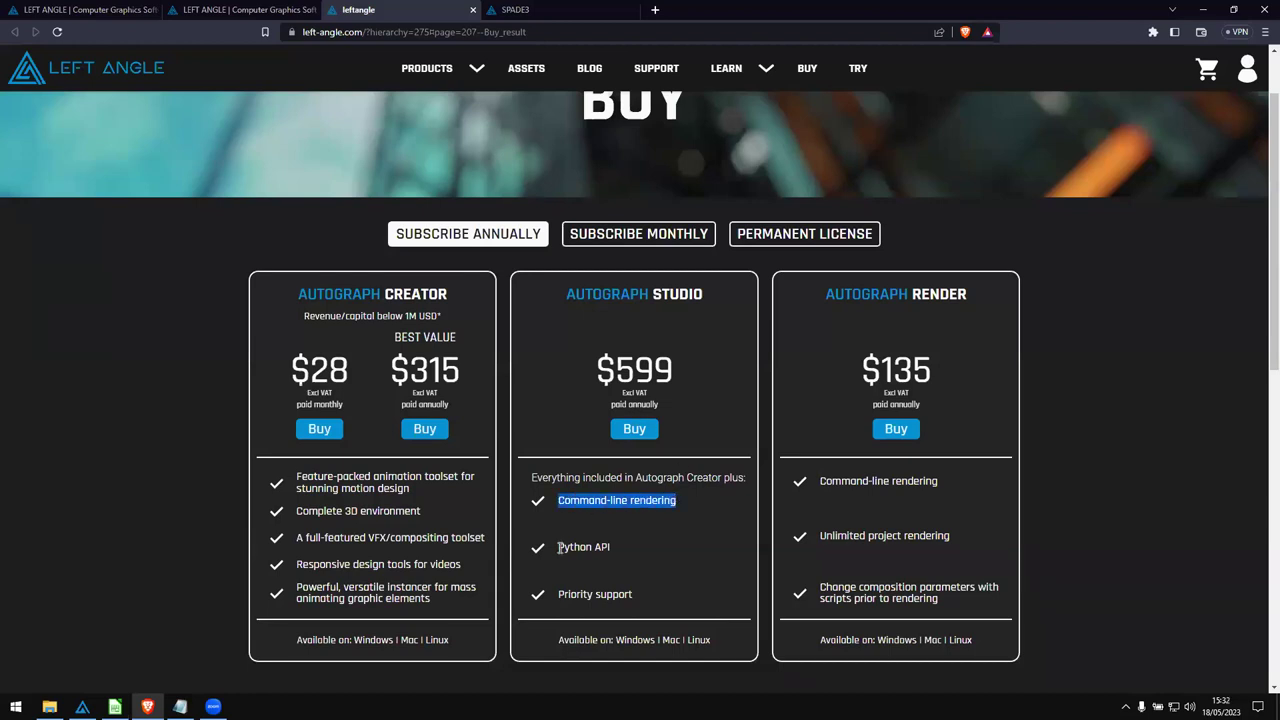
{"action": "left_click_drag", "start_coordinate": [560, 547], "coordinate": [621, 557]}
{"action": "scroll", "coordinate": [621, 557], "scroll_direction": "up", "scroll_amount": 1}
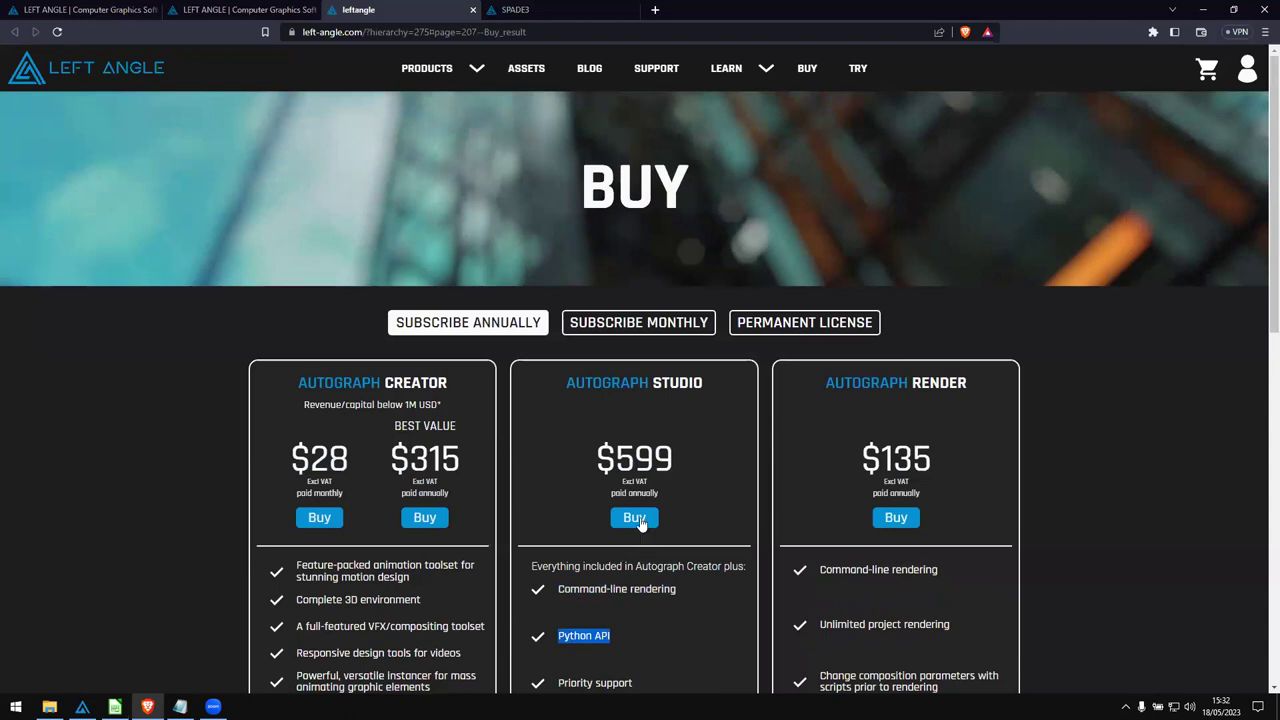
View the free trial page, then bring up Autograph's recent-projects browser.
{"action": "left_click", "coordinate": [562, 8]}
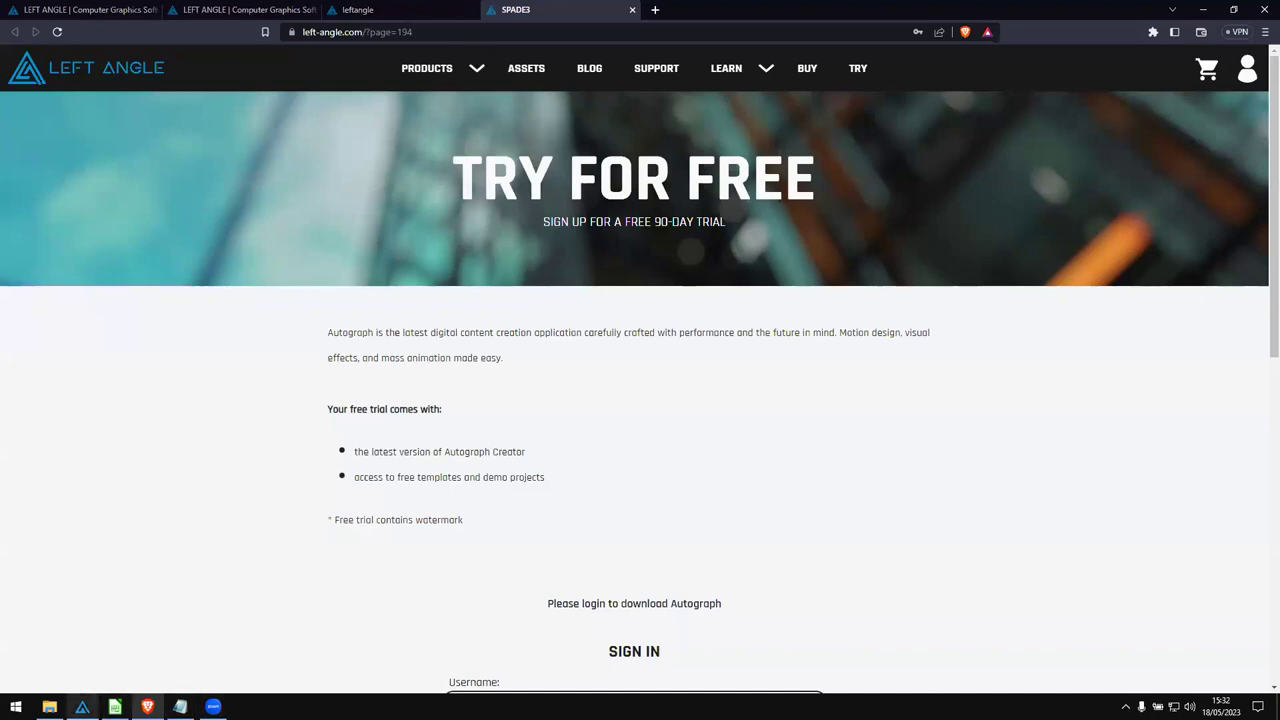
{"action": "left_click", "coordinate": [82, 707]}
{"action": "left_click", "coordinate": [45, 24]}
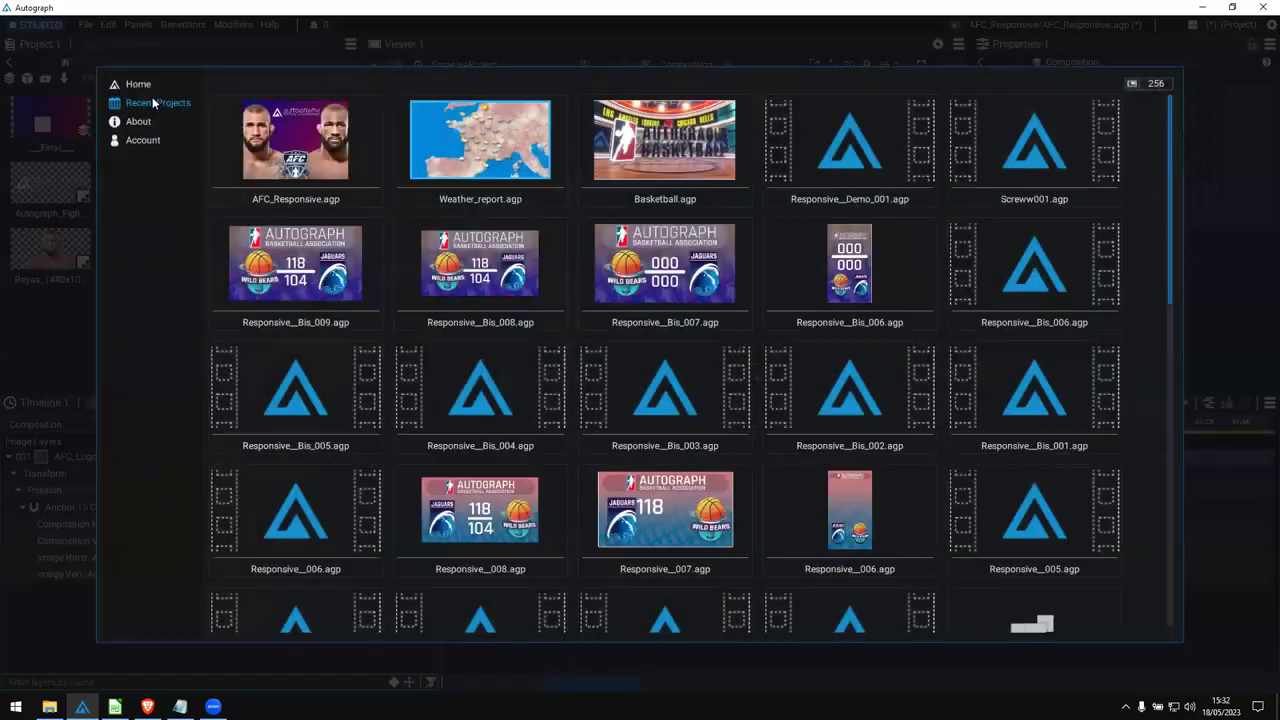
Browse the Home welcome page and scroll the Green Screen Matting project on the Assets page.
{"action": "left_click", "coordinate": [140, 85]}
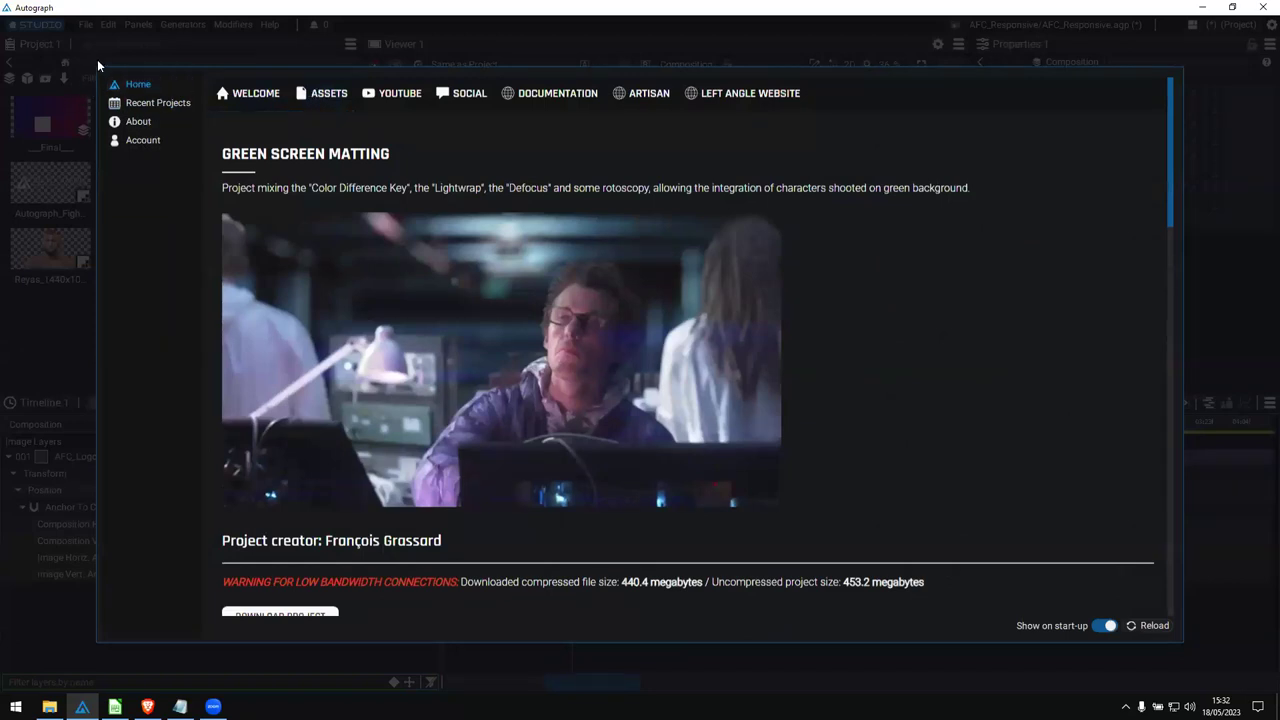
{"action": "left_click", "coordinate": [334, 96]}
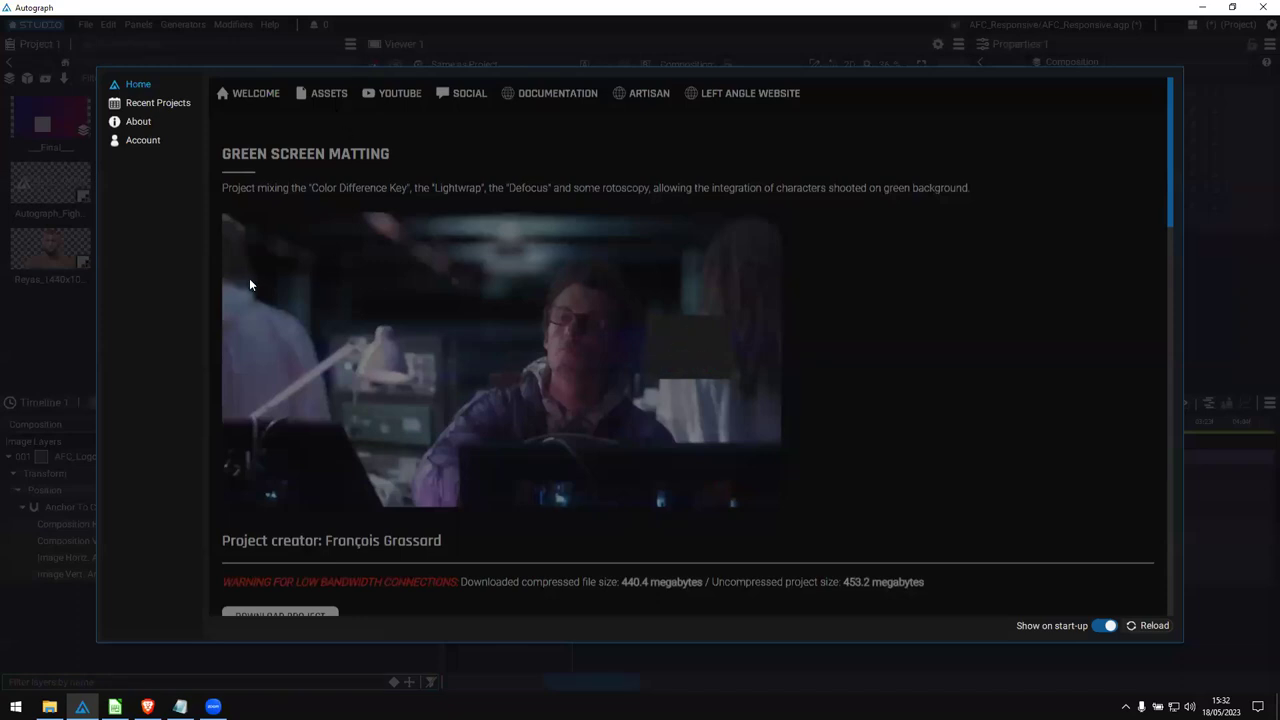
{"action": "scroll", "coordinate": [515, 374], "scroll_direction": "down", "scroll_amount": 5}
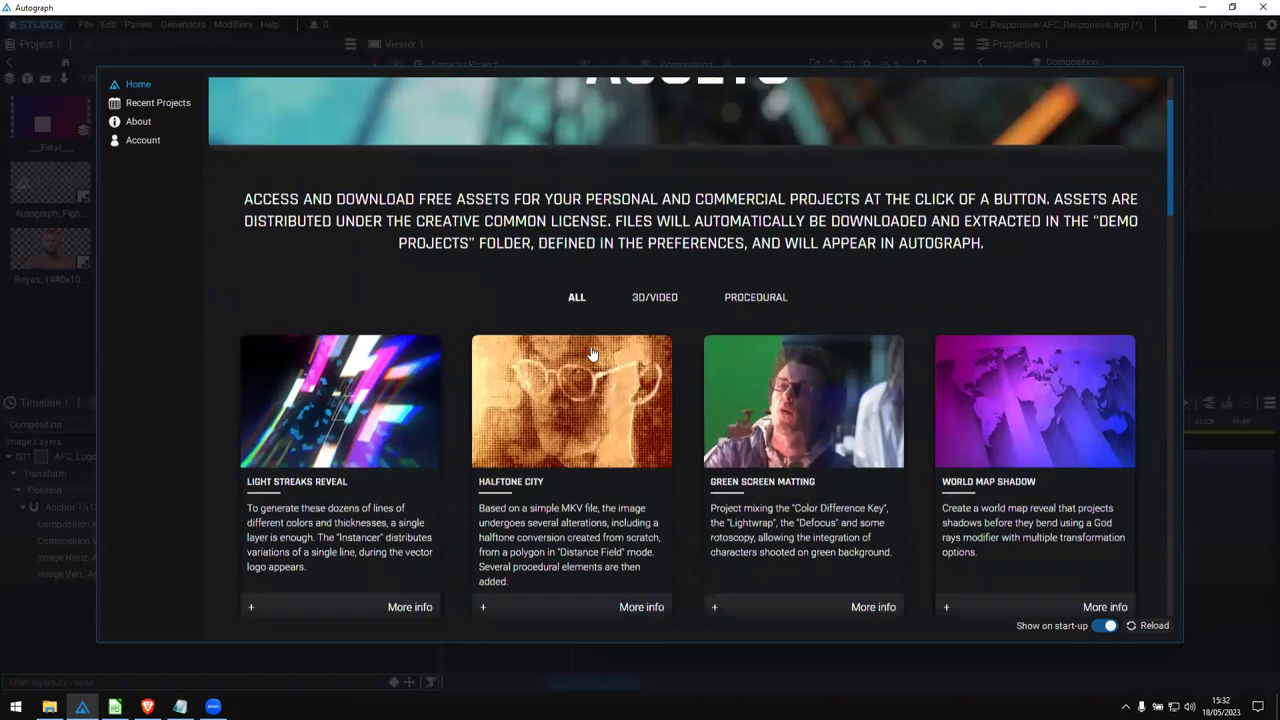
{"action": "scroll", "coordinate": [515, 374], "scroll_direction": "up", "scroll_amount": 5}
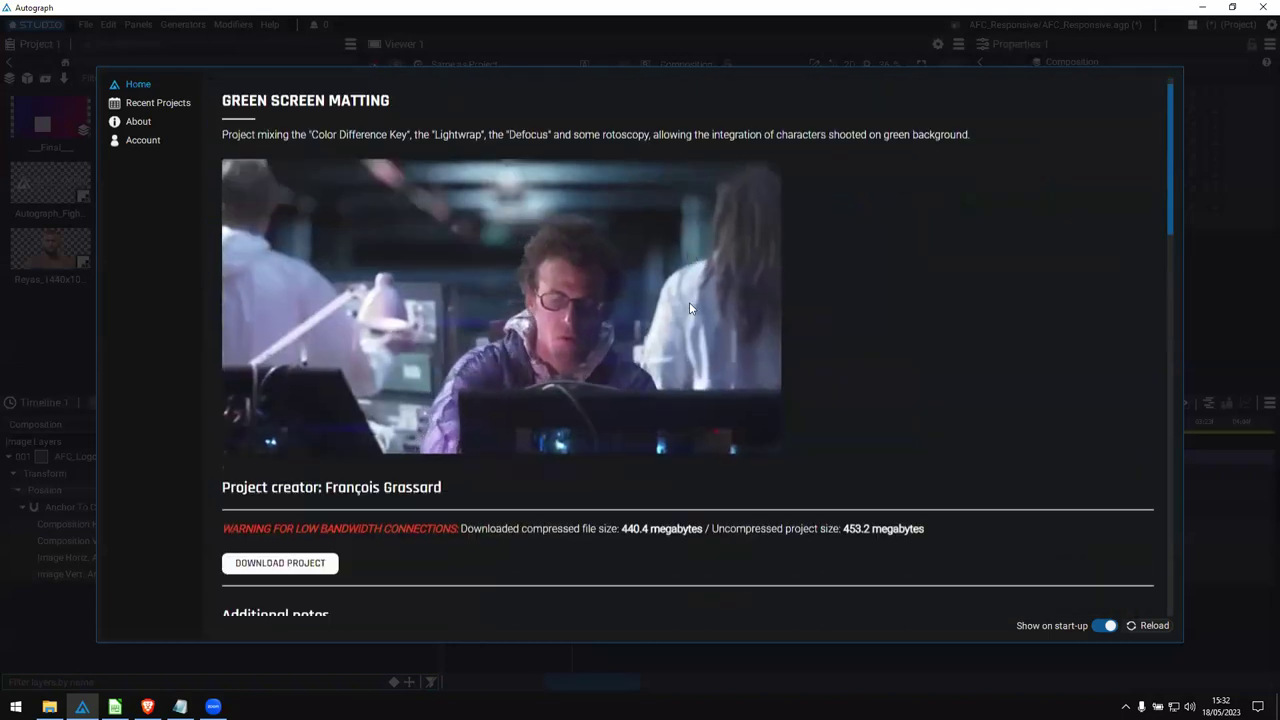
{"action": "scroll", "coordinate": [673, 280], "scroll_direction": "up", "scroll_amount": 1}
{"action": "scroll", "coordinate": [405, 250], "scroll_direction": "down", "scroll_amount": 1}
{"action": "scroll", "coordinate": [348, 289], "scroll_direction": "down", "scroll_amount": 1}
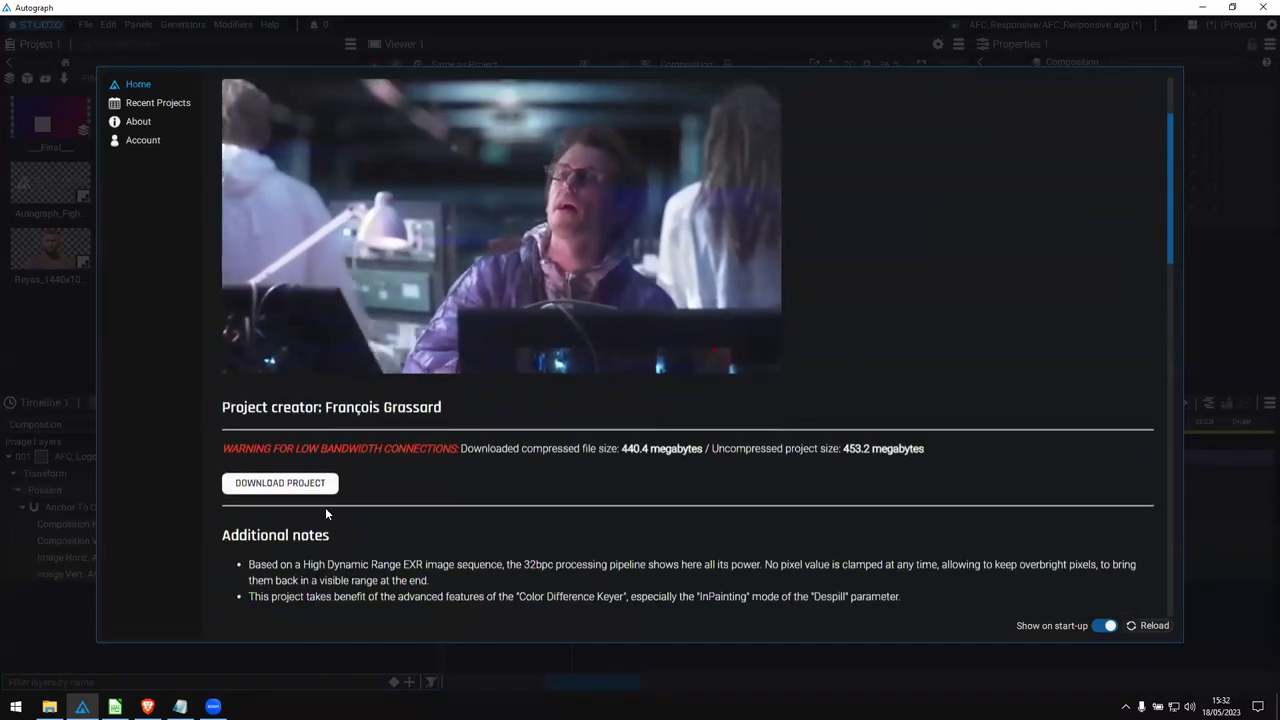
{"action": "scroll", "coordinate": [445, 455], "scroll_direction": "down", "scroll_amount": 1}
{"action": "scroll", "coordinate": [446, 455], "scroll_direction": "down", "scroll_amount": 4}
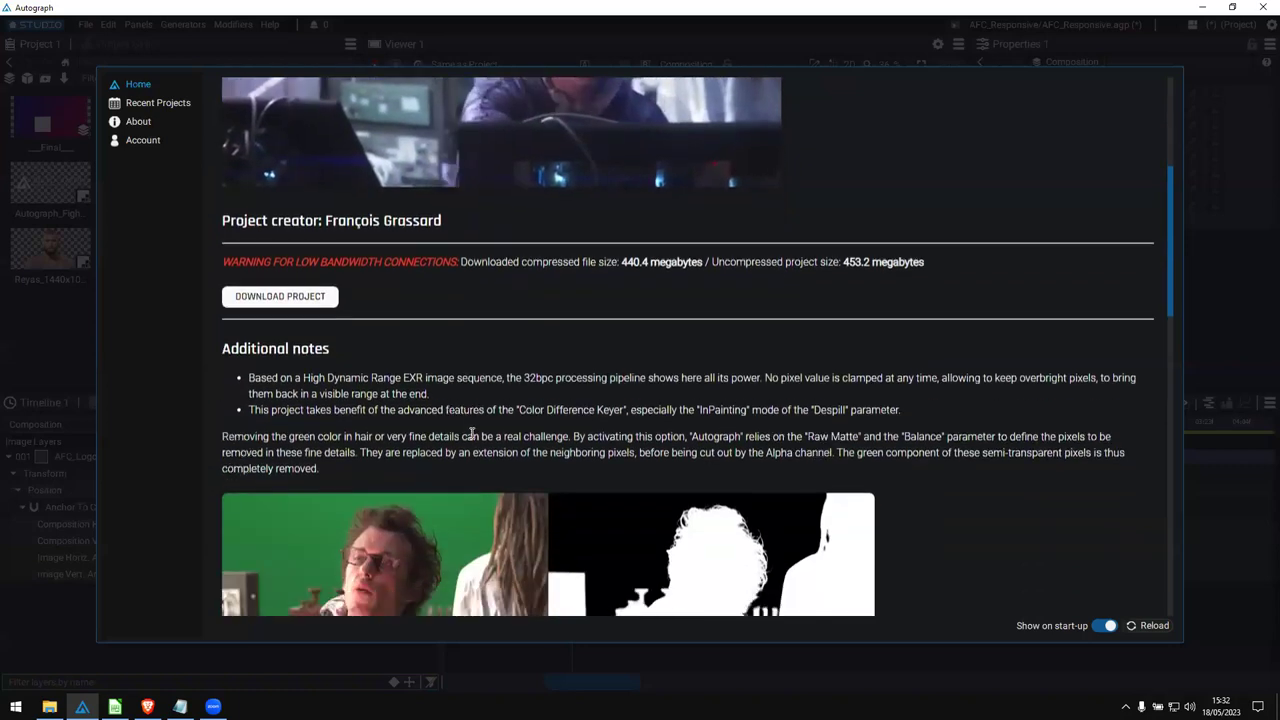
{"action": "scroll", "coordinate": [627, 295], "scroll_direction": "down", "scroll_amount": 5}
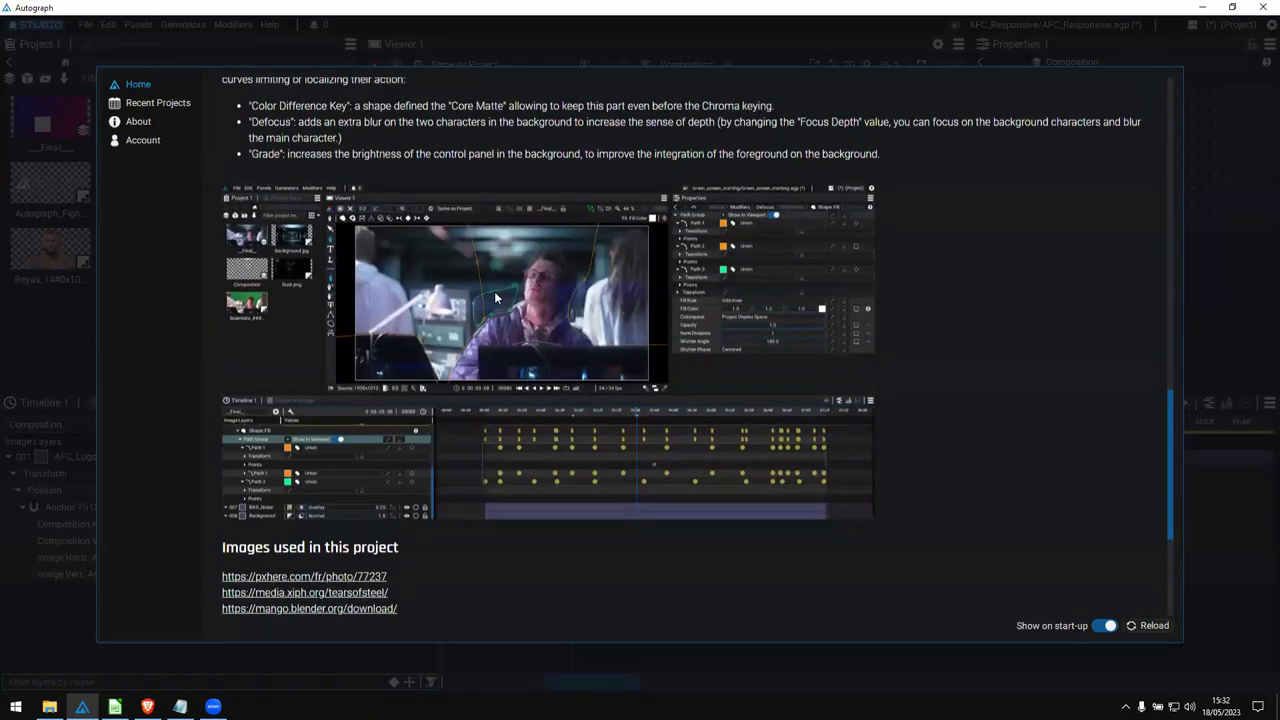
{"action": "scroll", "coordinate": [717, 300], "scroll_direction": "up", "scroll_amount": 15}
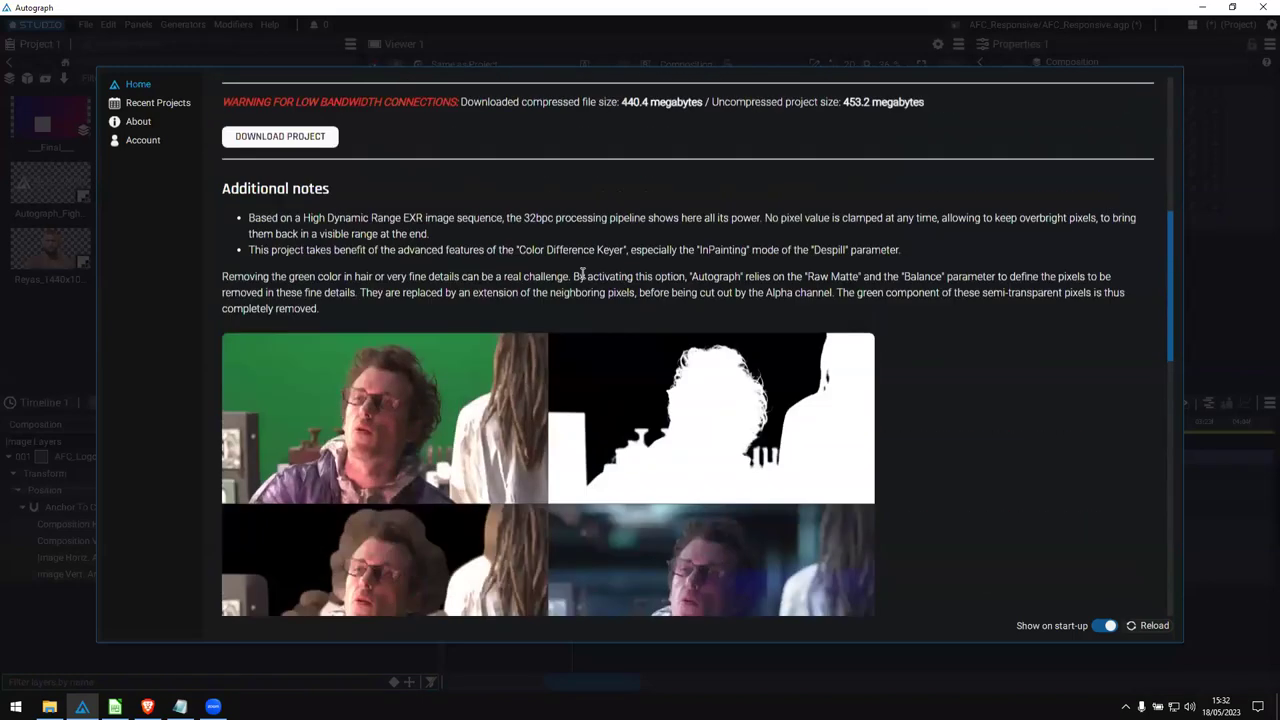
{"action": "scroll", "coordinate": [316, 141], "scroll_direction": "up", "scroll_amount": 3}
Return to the Assets listing and close the welcome browser.
{"action": "left_click", "coordinate": [328, 171]}
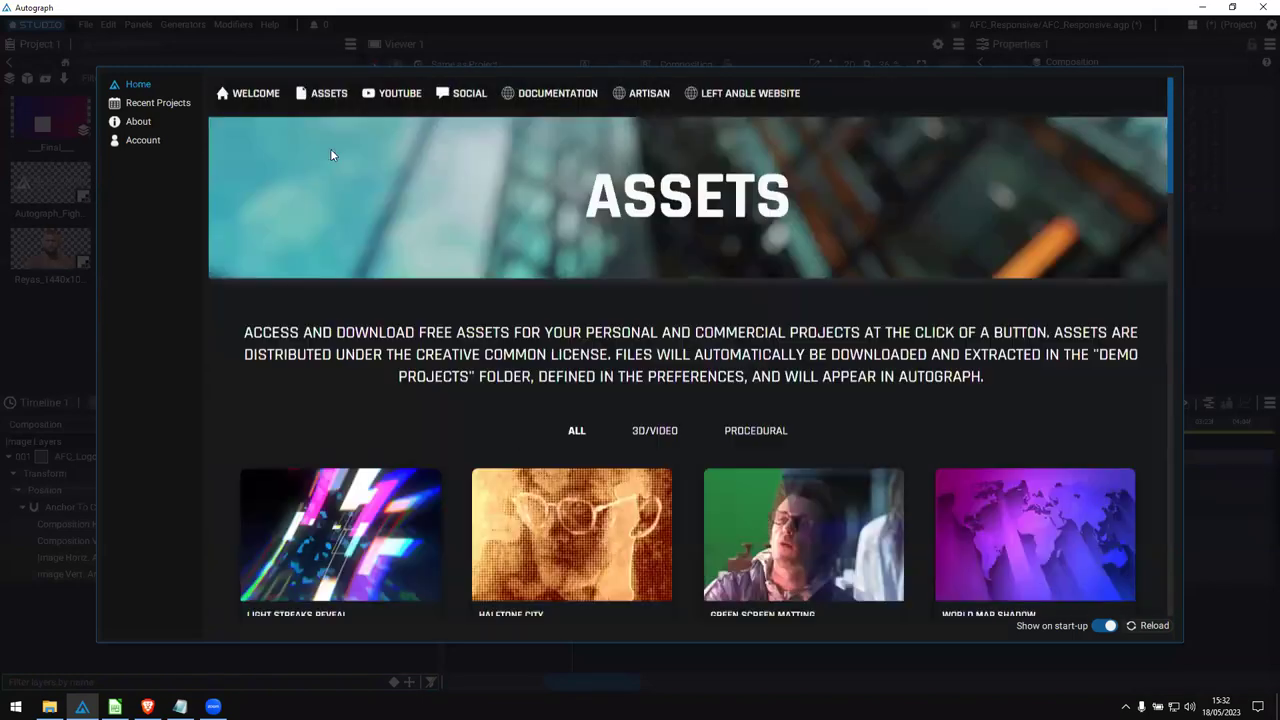
{"action": "scroll", "coordinate": [330, 160], "scroll_direction": "down", "scroll_amount": 3}
{"action": "left_click", "coordinate": [49, 342]}
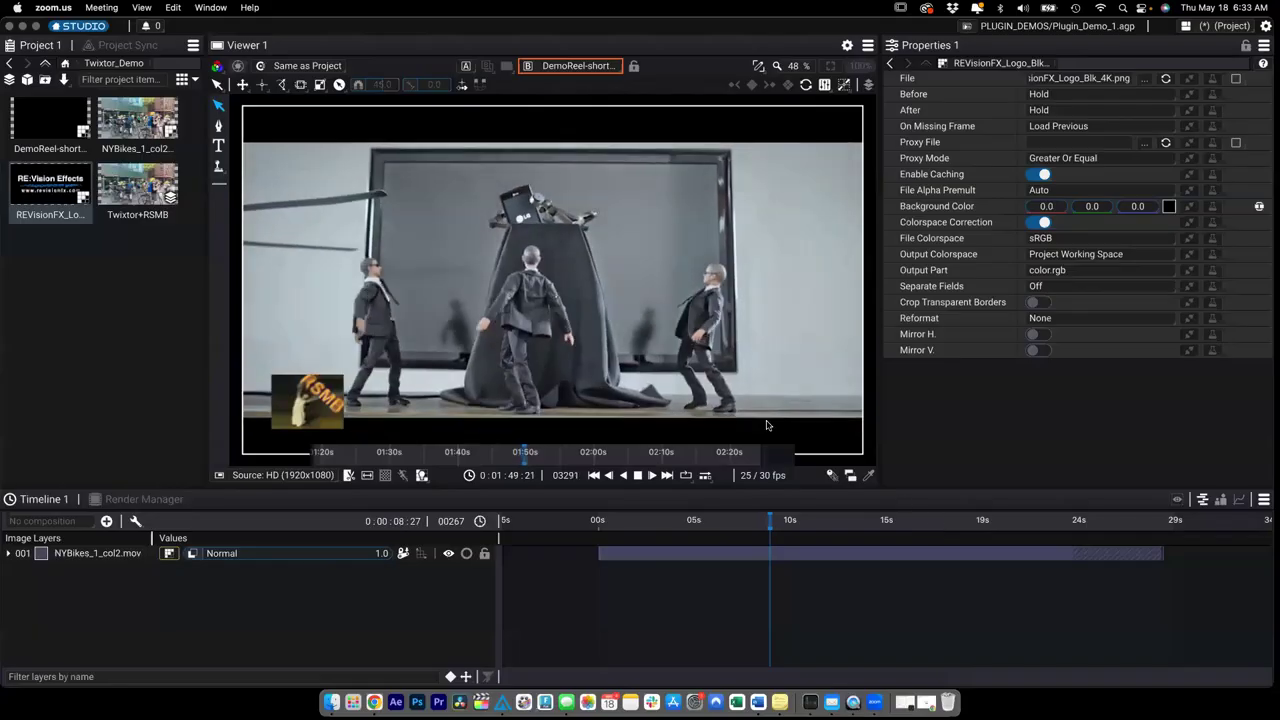
Stop the demo reel playback and add a new Composition 3 to the project.
{"action": "left_click", "coordinate": [636, 476]}
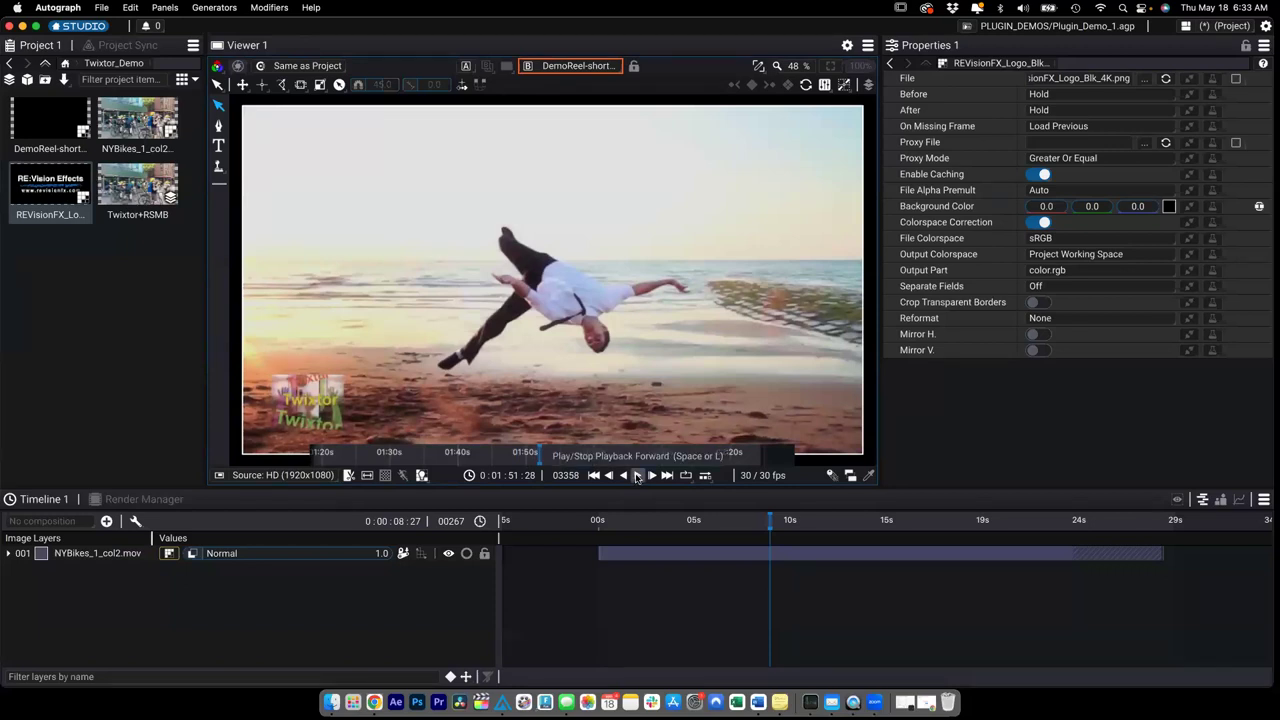
{"action": "left_click", "coordinate": [637, 476]}
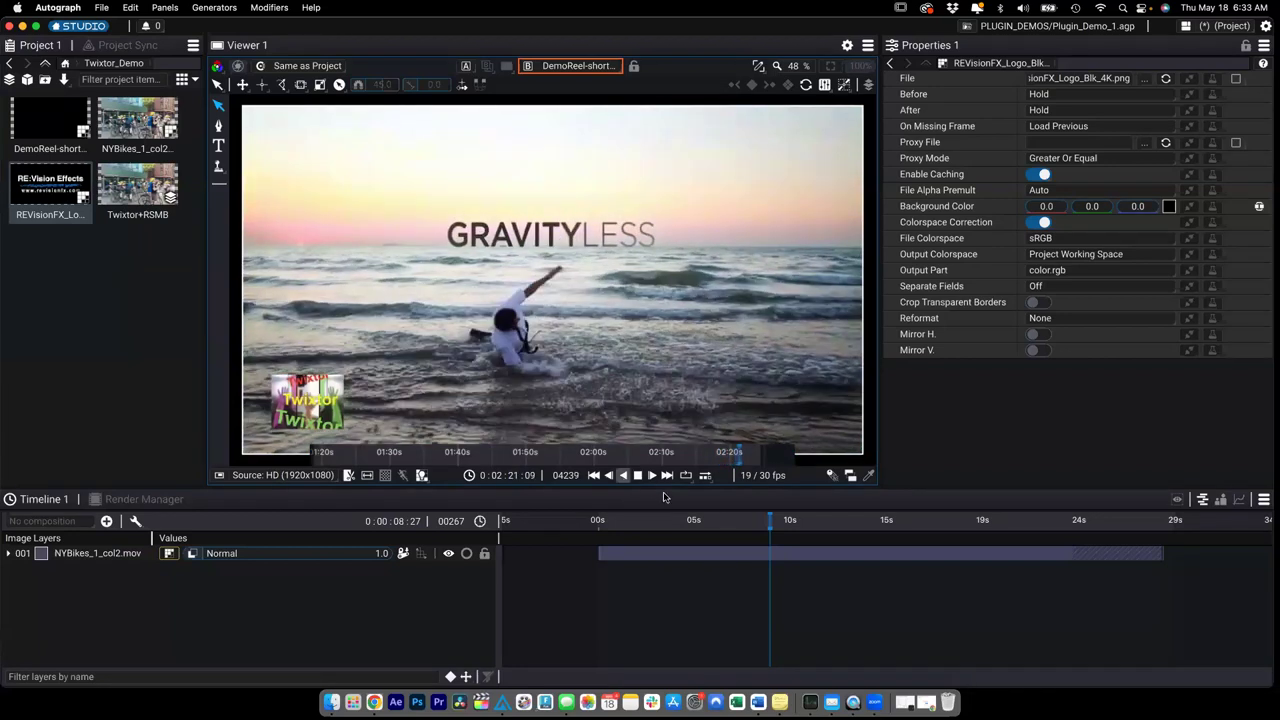
{"action": "left_click", "coordinate": [637, 475]}
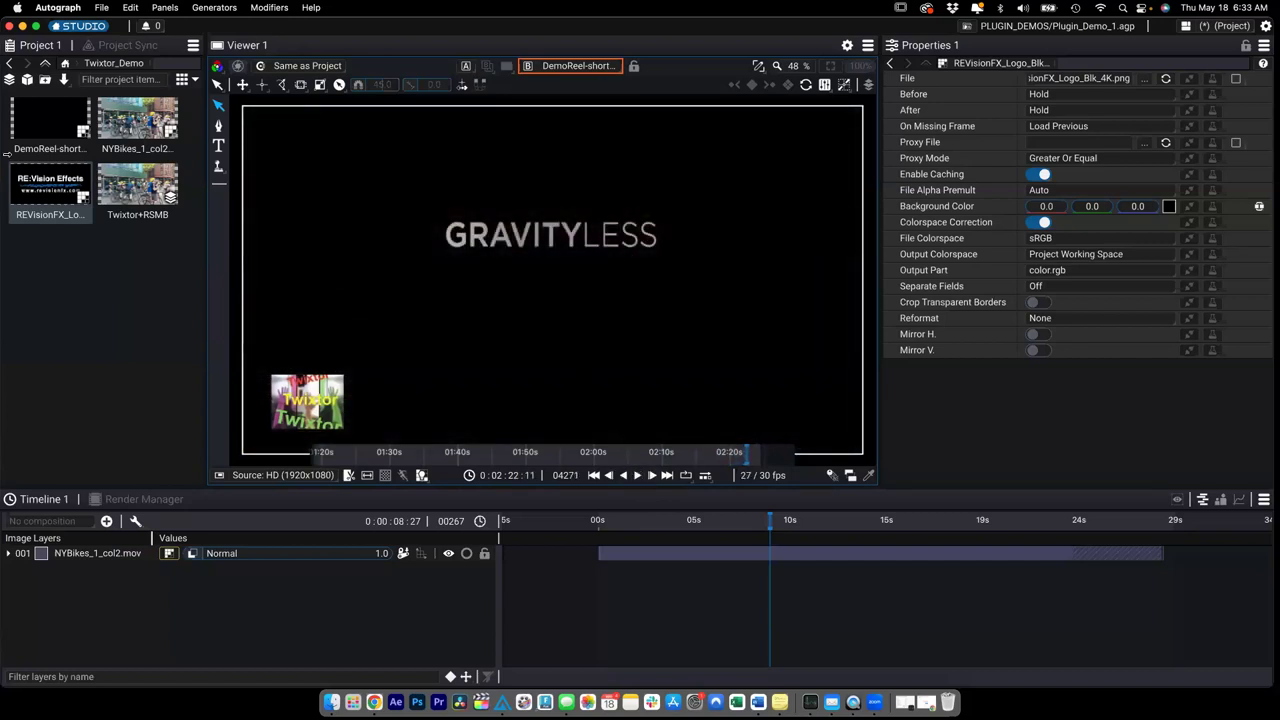
{"action": "left_click", "coordinate": [8, 80]}
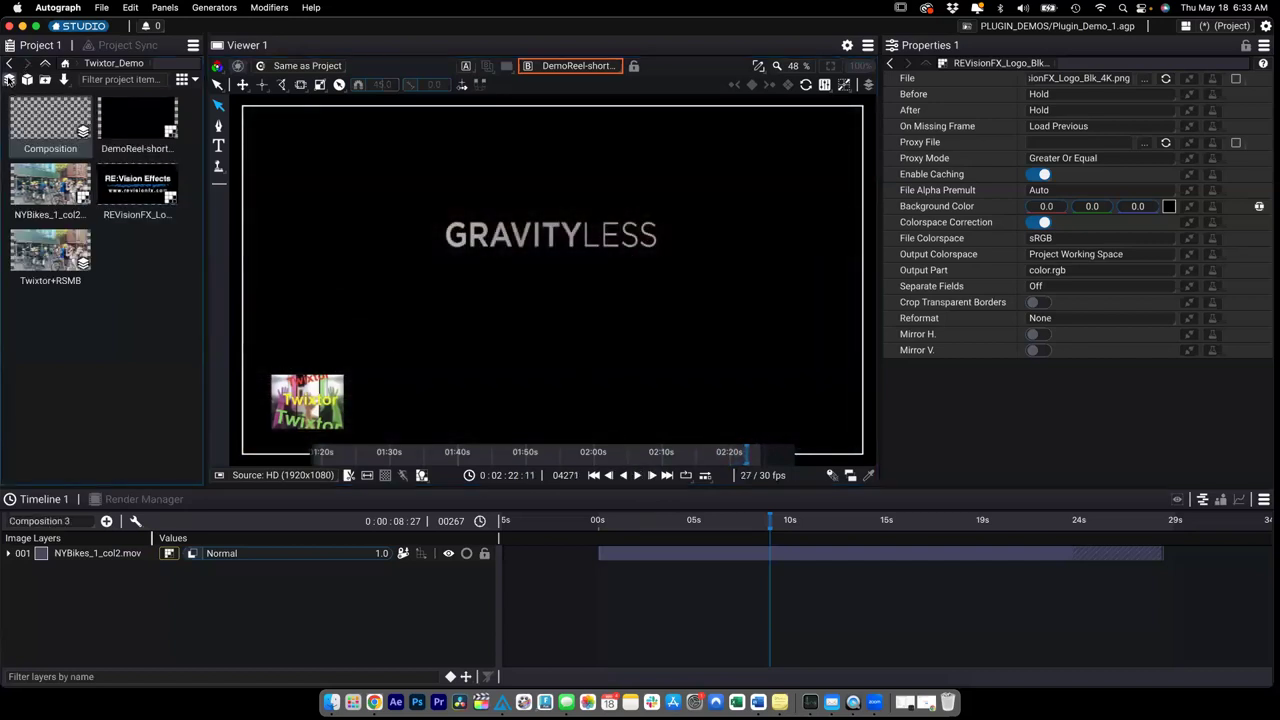
Add NYBikes_1_col2 to the new composition at 29.97 fps and expand layer 001.
{"action": "double_click", "coordinate": [45, 150]}
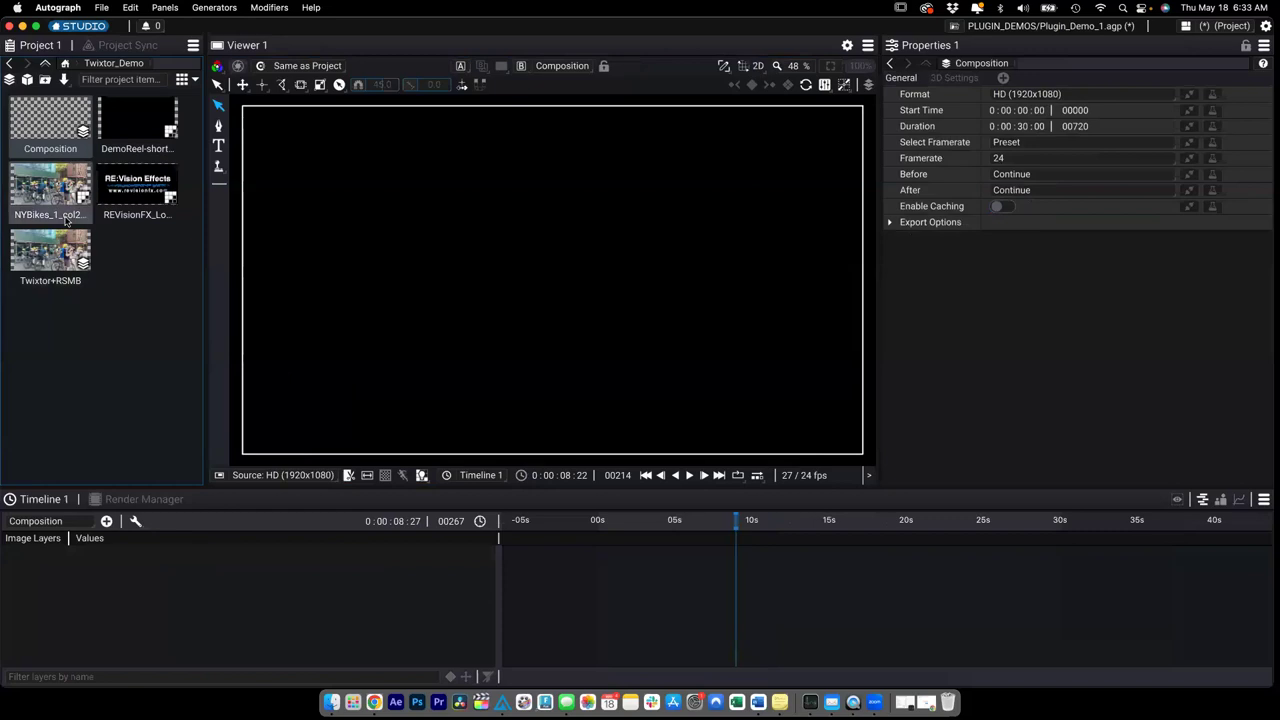
{"action": "left_click_drag", "start_coordinate": [66, 214], "coordinate": [86, 552]}
{"action": "left_click", "coordinate": [795, 364]}
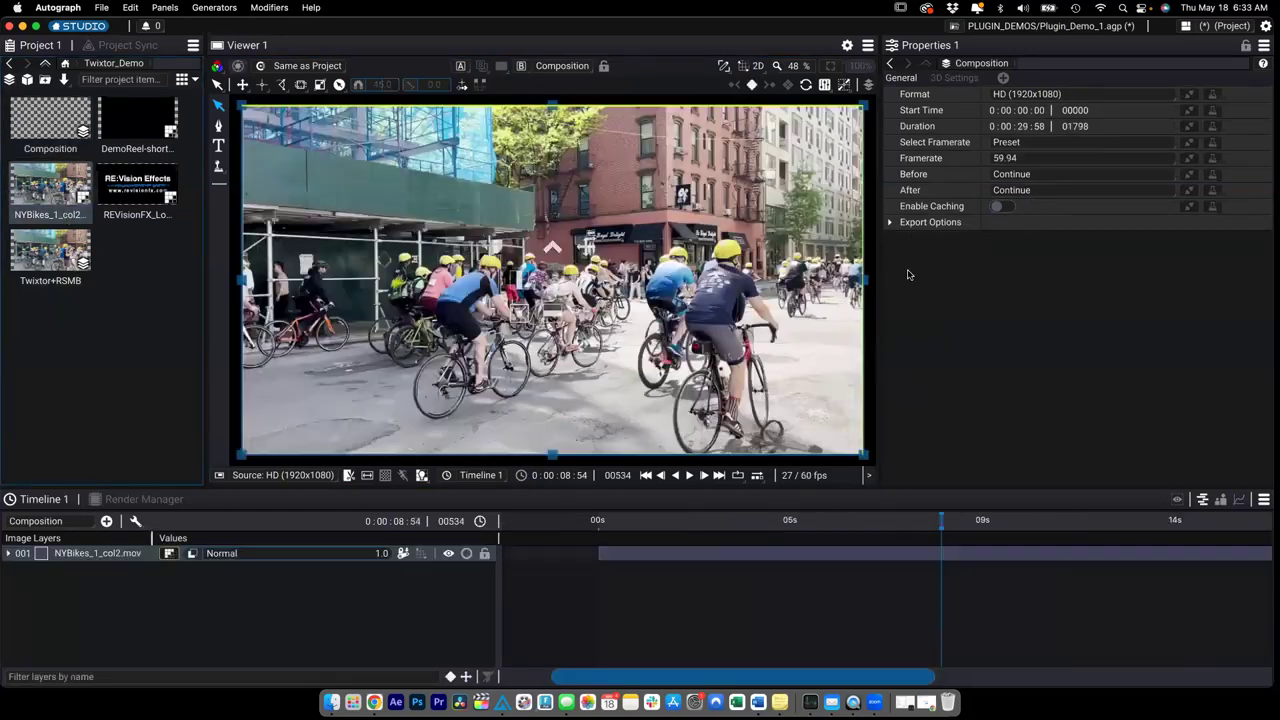
{"action": "left_click", "coordinate": [1042, 160]}
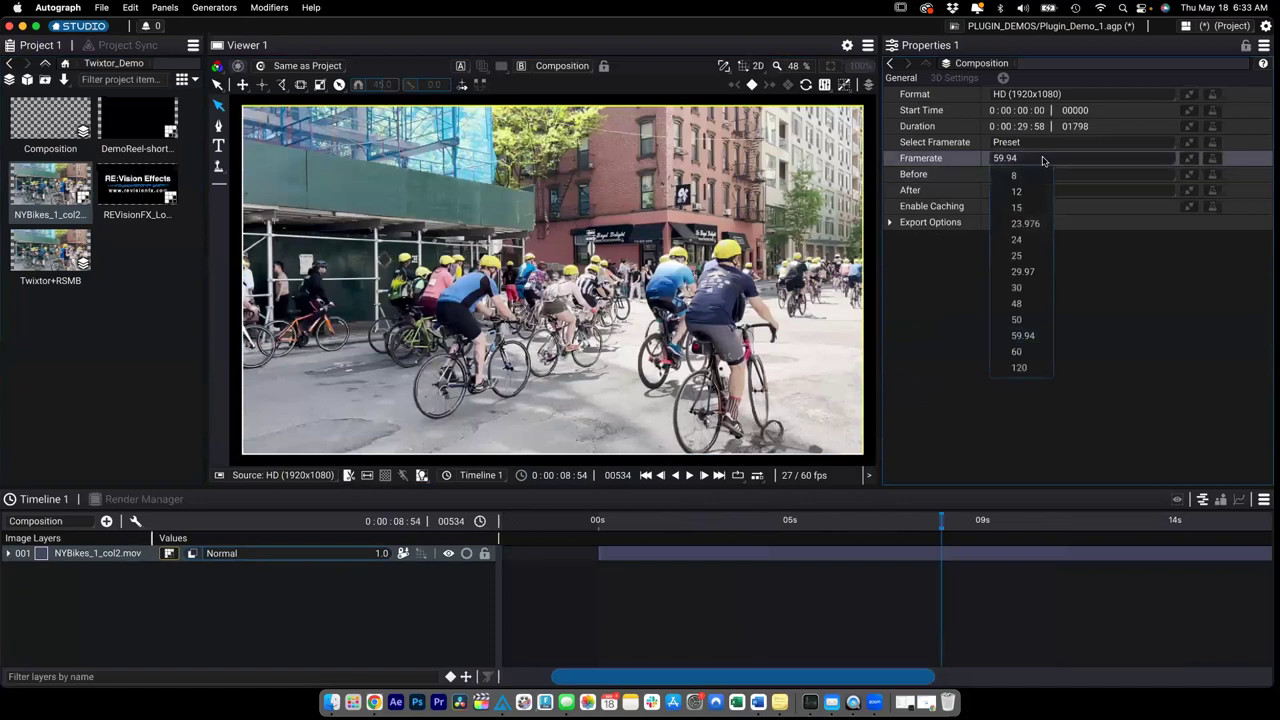
{"action": "left_click", "coordinate": [1008, 273]}
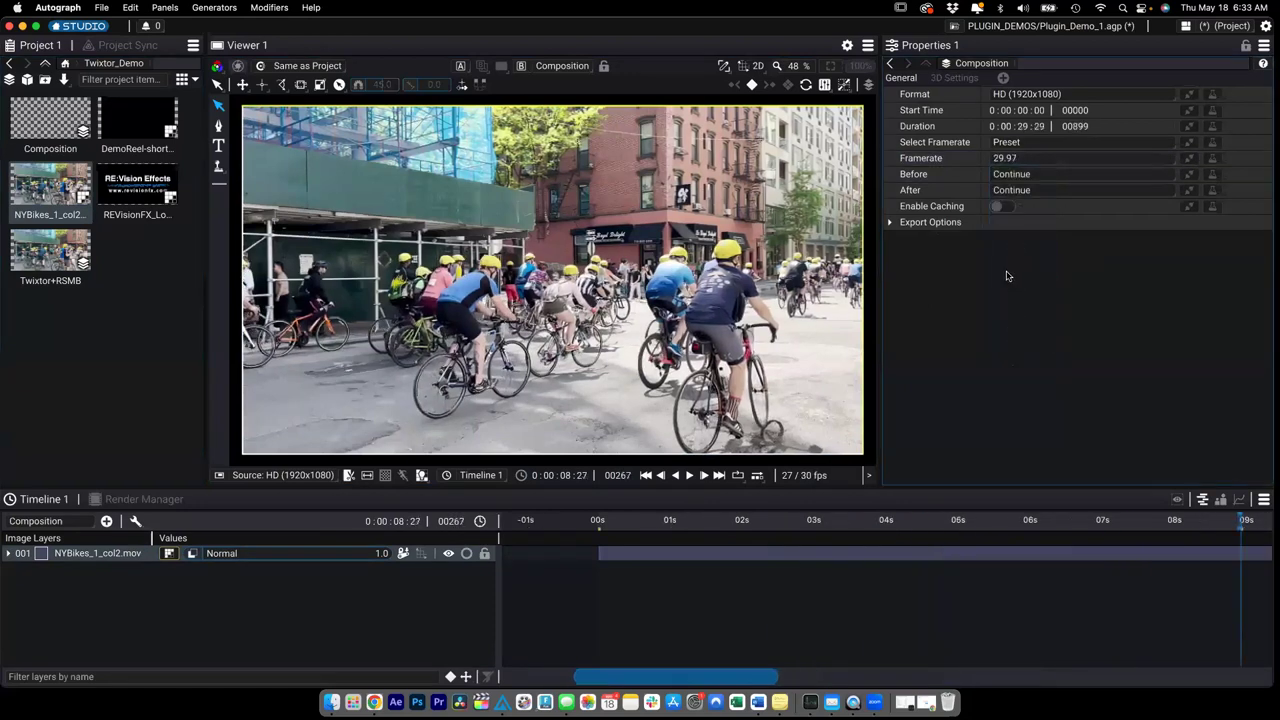
{"action": "left_click", "coordinate": [9, 554]}
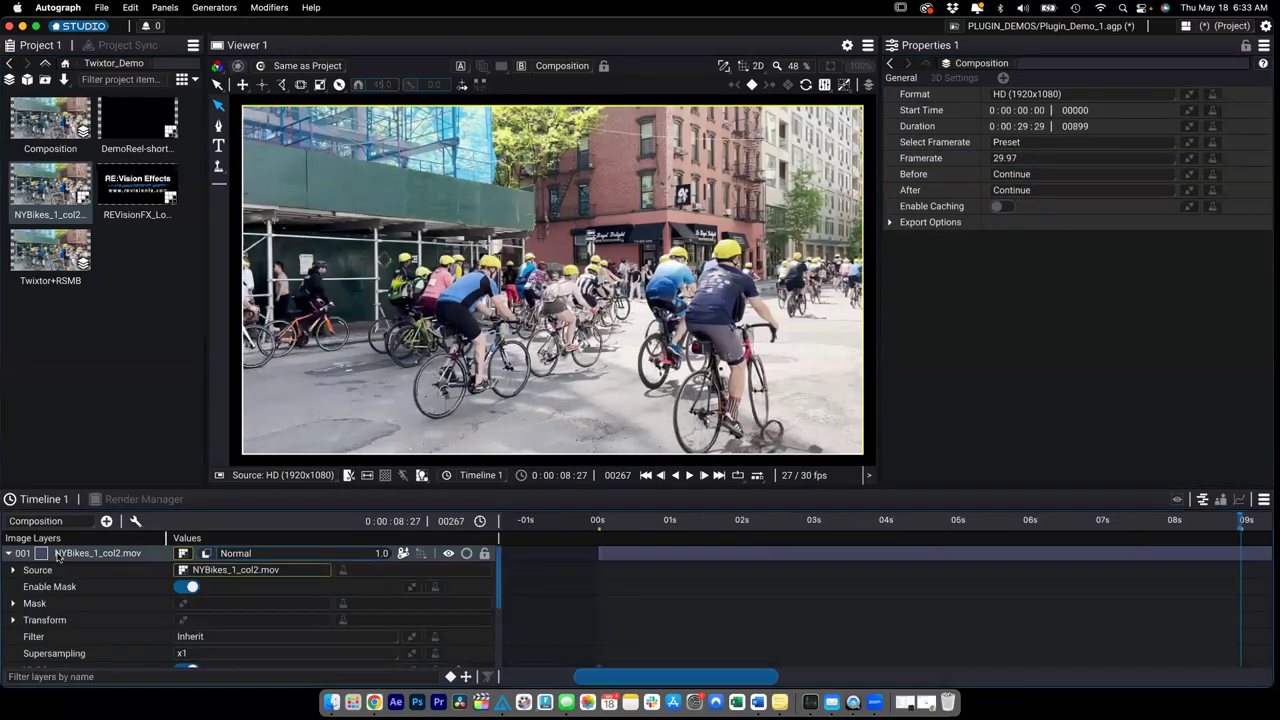
Apply Twixtor to the NYBikes_1_col2 layer's source by searching 'tw' in the effects list.
{"action": "left_click", "coordinate": [405, 572]}
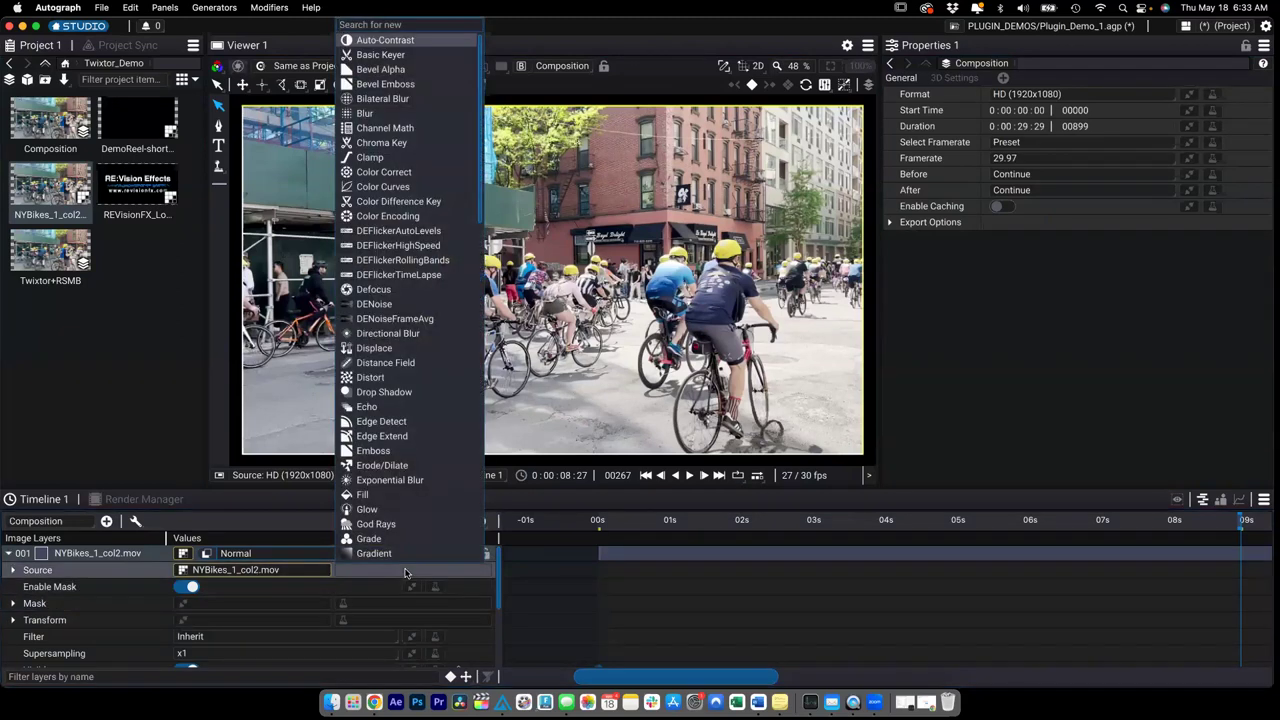
{"action": "type", "text": "tw"}
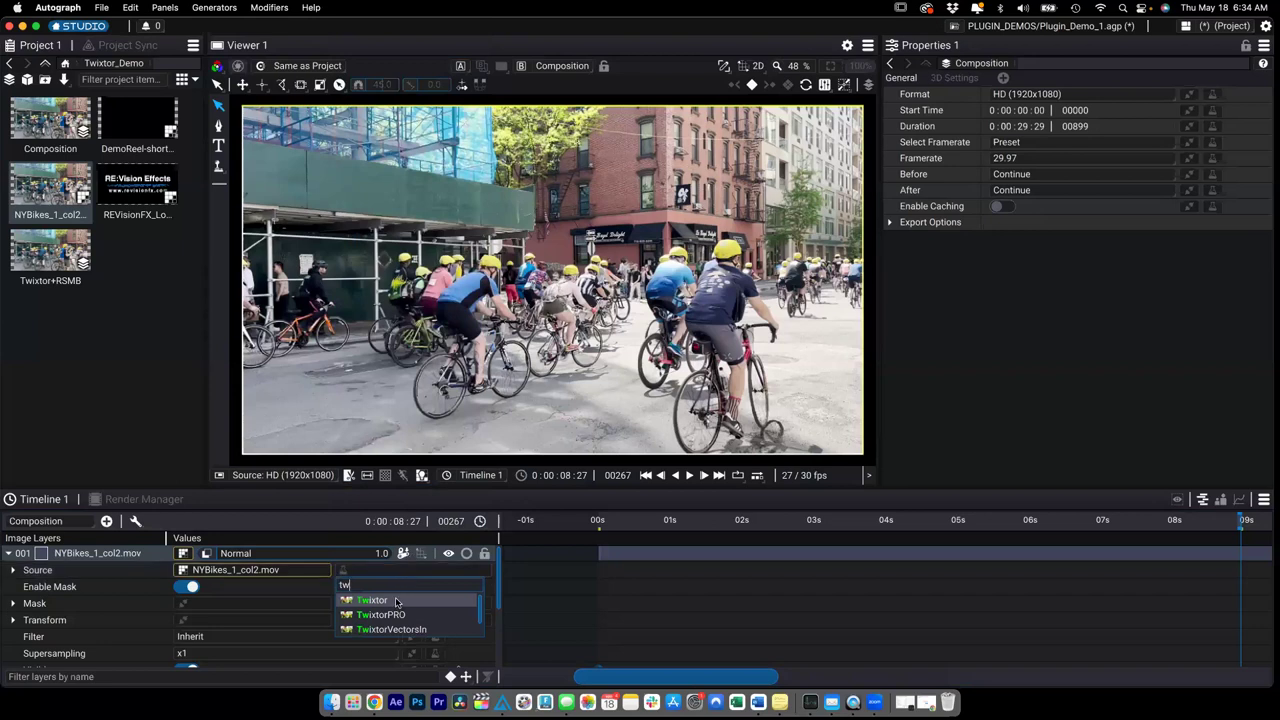
{"action": "left_click", "coordinate": [396, 601]}
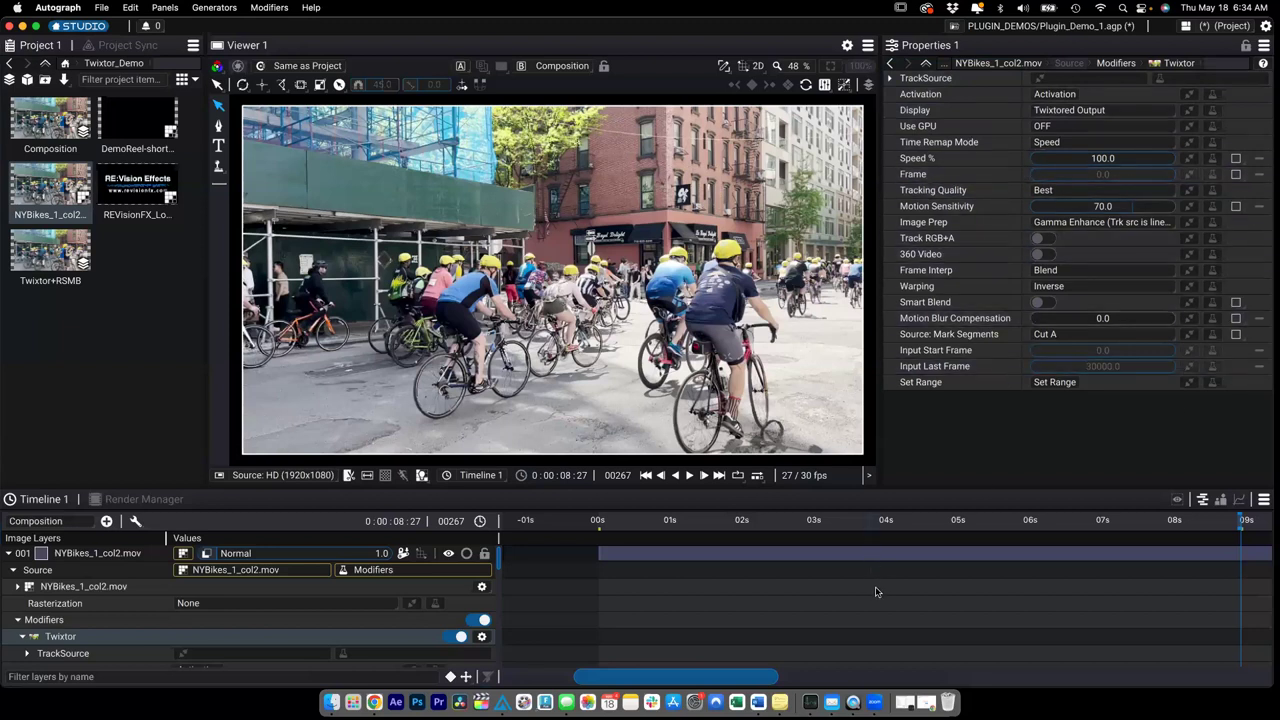
{"action": "scroll", "coordinate": [875, 588], "scroll_direction": "down", "scroll_amount": 3}
{"action": "scroll", "coordinate": [875, 588], "scroll_direction": "down", "scroll_amount": 2}
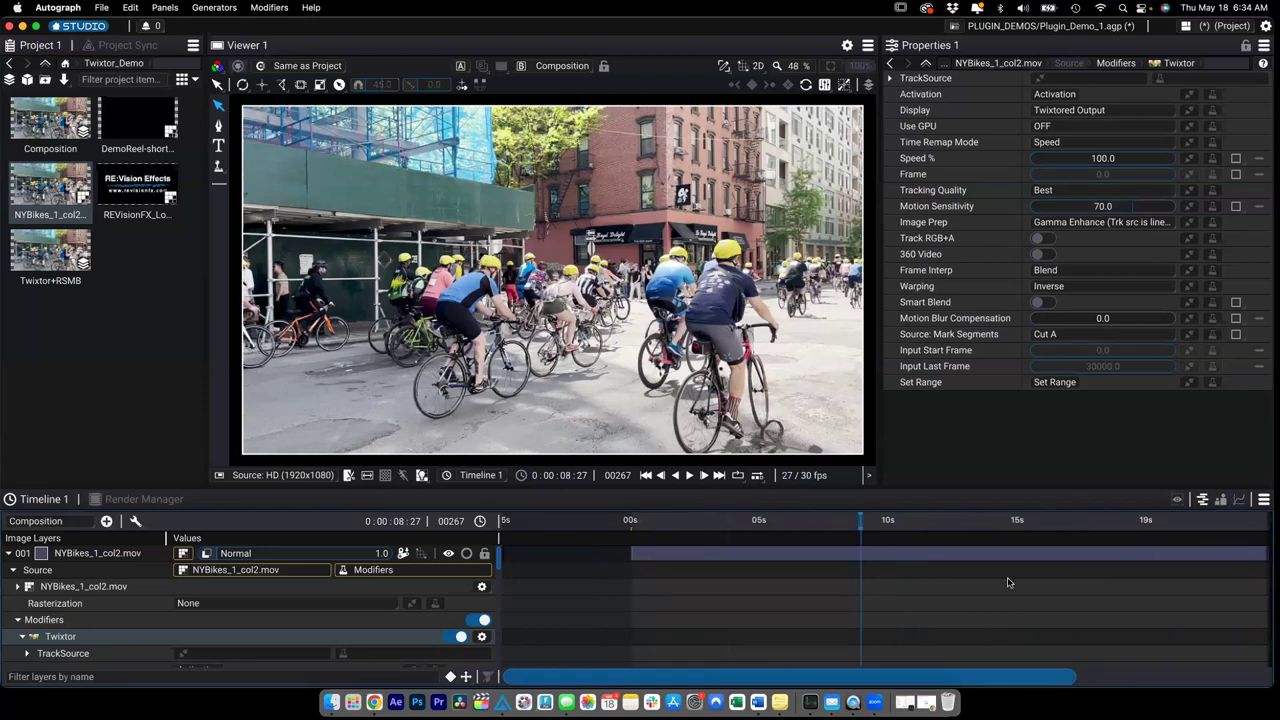
{"action": "scroll", "coordinate": [1008, 583], "scroll_direction": "down", "scroll_amount": 2}
{"action": "scroll", "coordinate": [1008, 583], "scroll_direction": "down", "scroll_amount": 1}
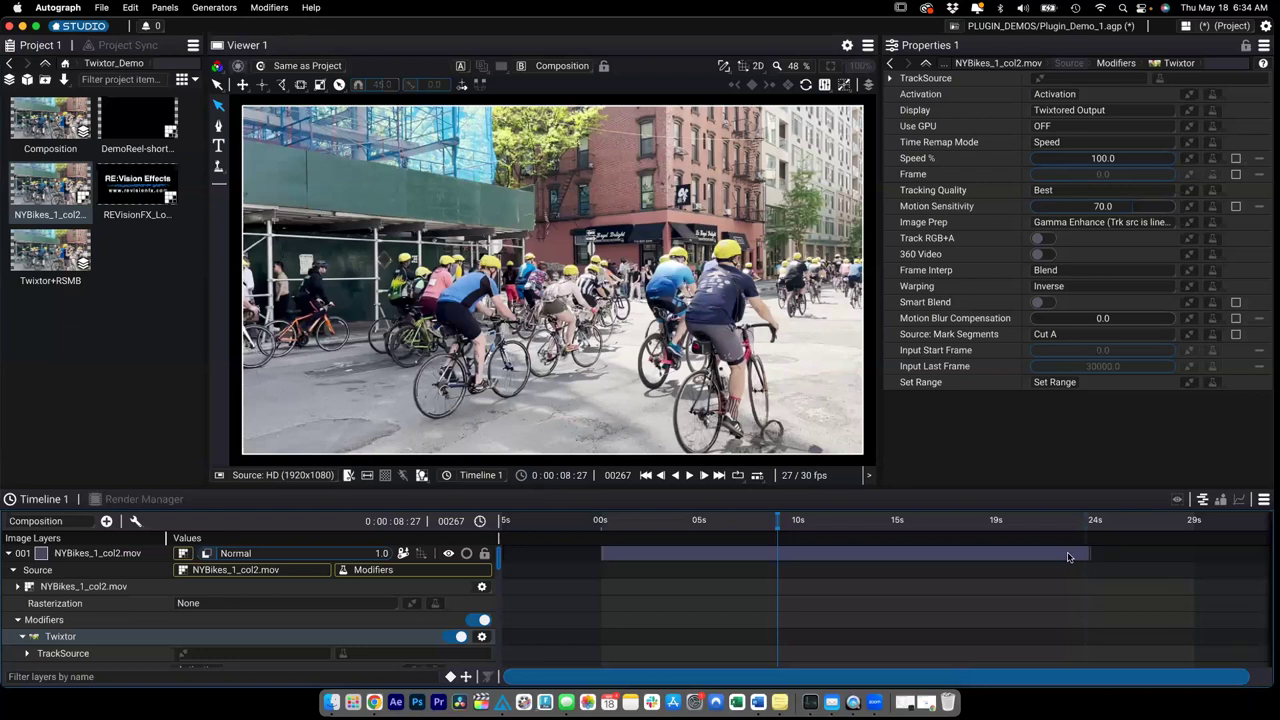
Keep Twixtor's Time Remap Mode on Speed and cue the clip to frame 11.
{"action": "left_click", "coordinate": [1090, 556]}
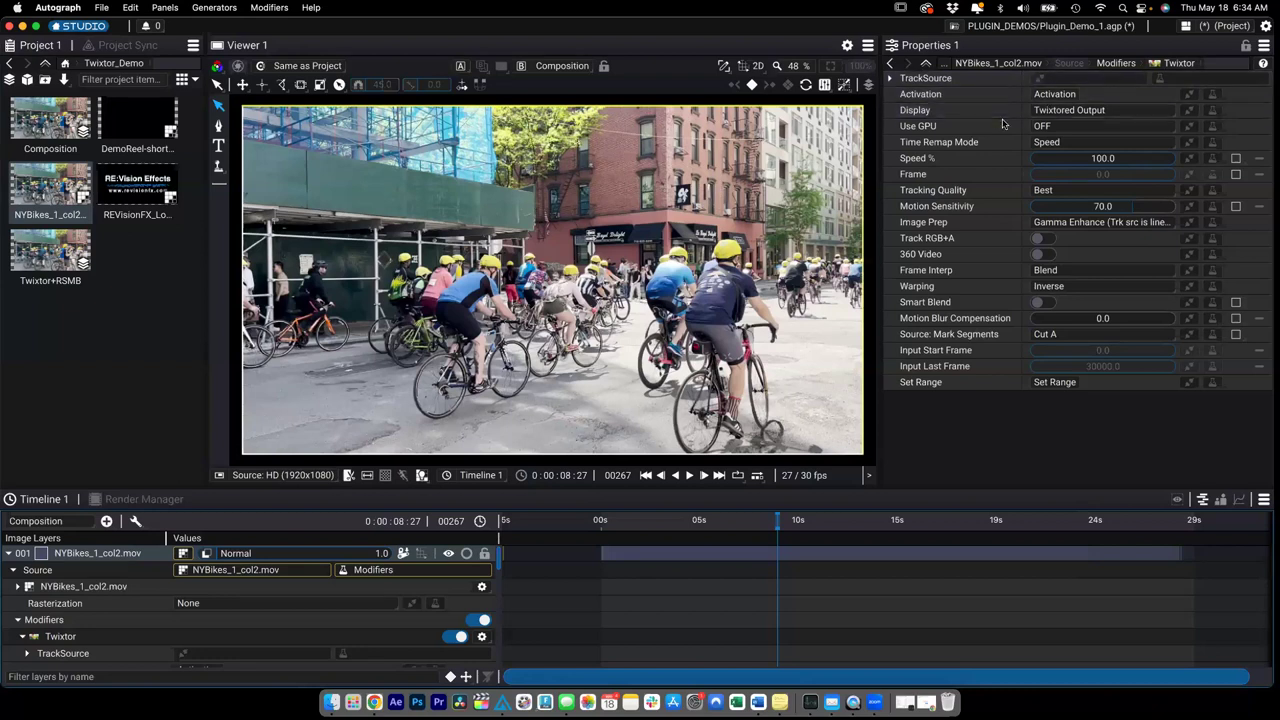
{"action": "left_click", "coordinate": [1068, 141]}
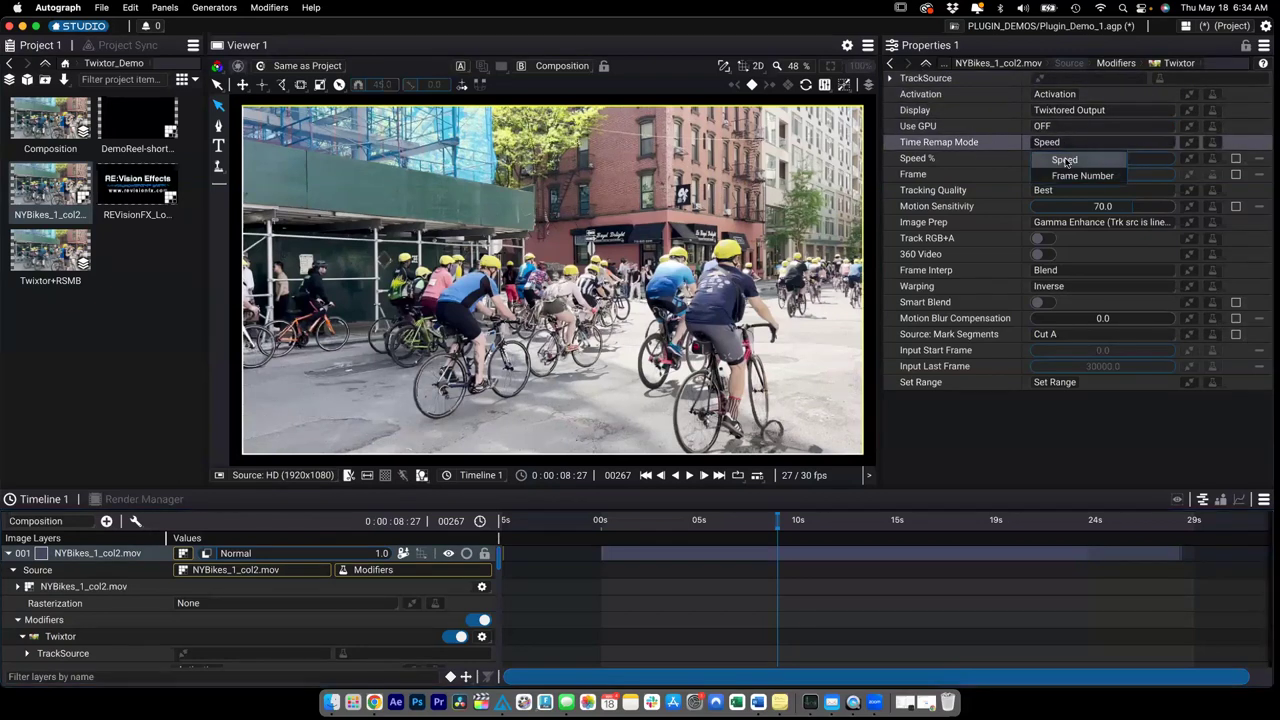
{"action": "left_click", "coordinate": [1064, 159]}
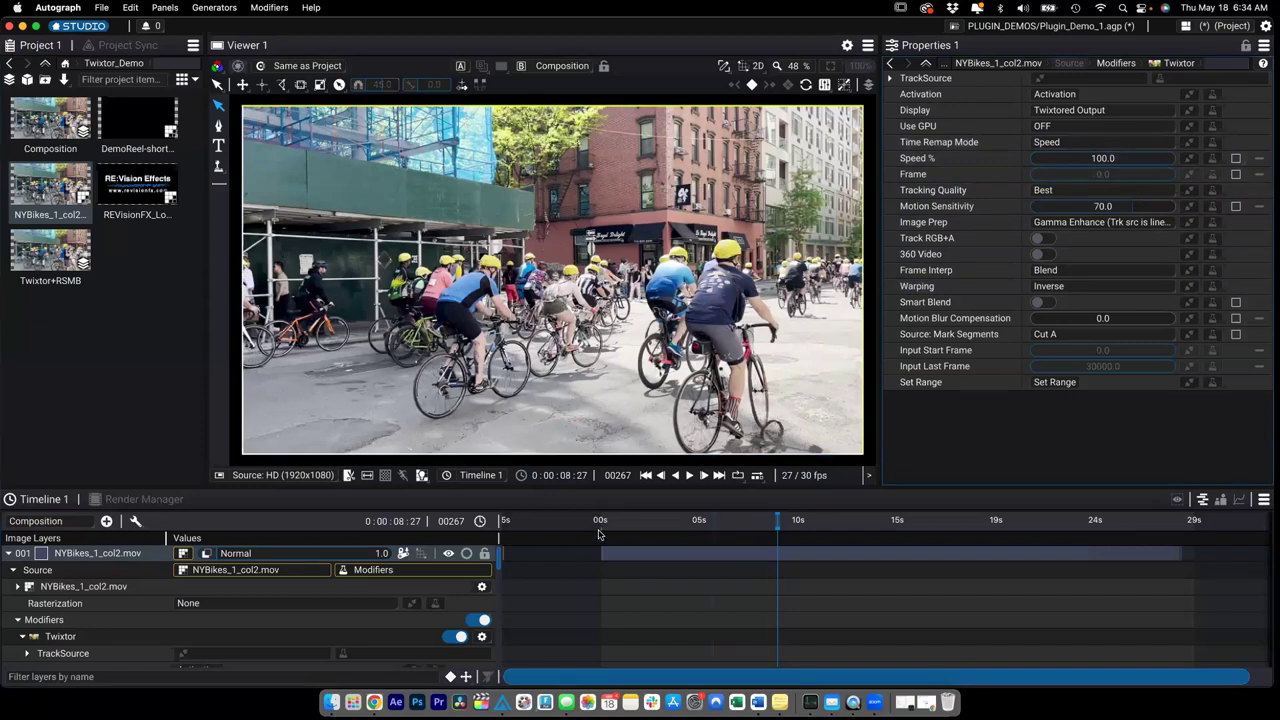
{"action": "mouse_move", "coordinate": [857, 270]}
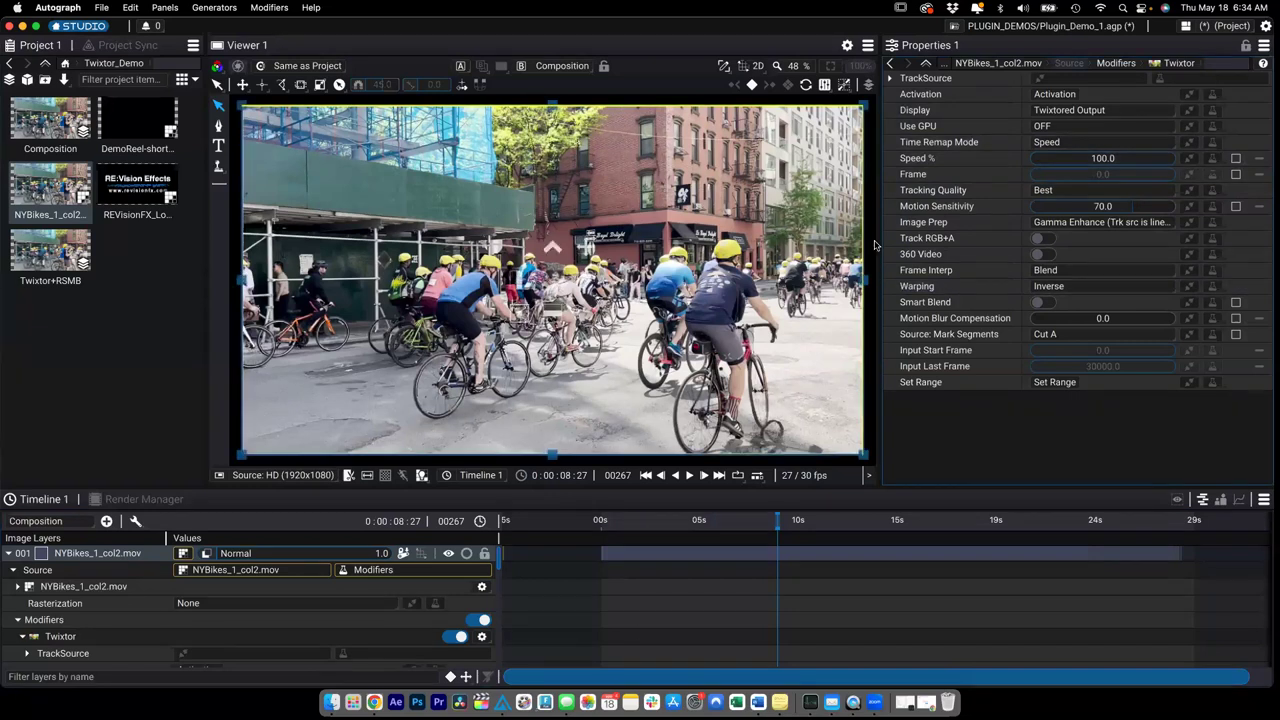
{"action": "left_click", "coordinate": [605, 522]}
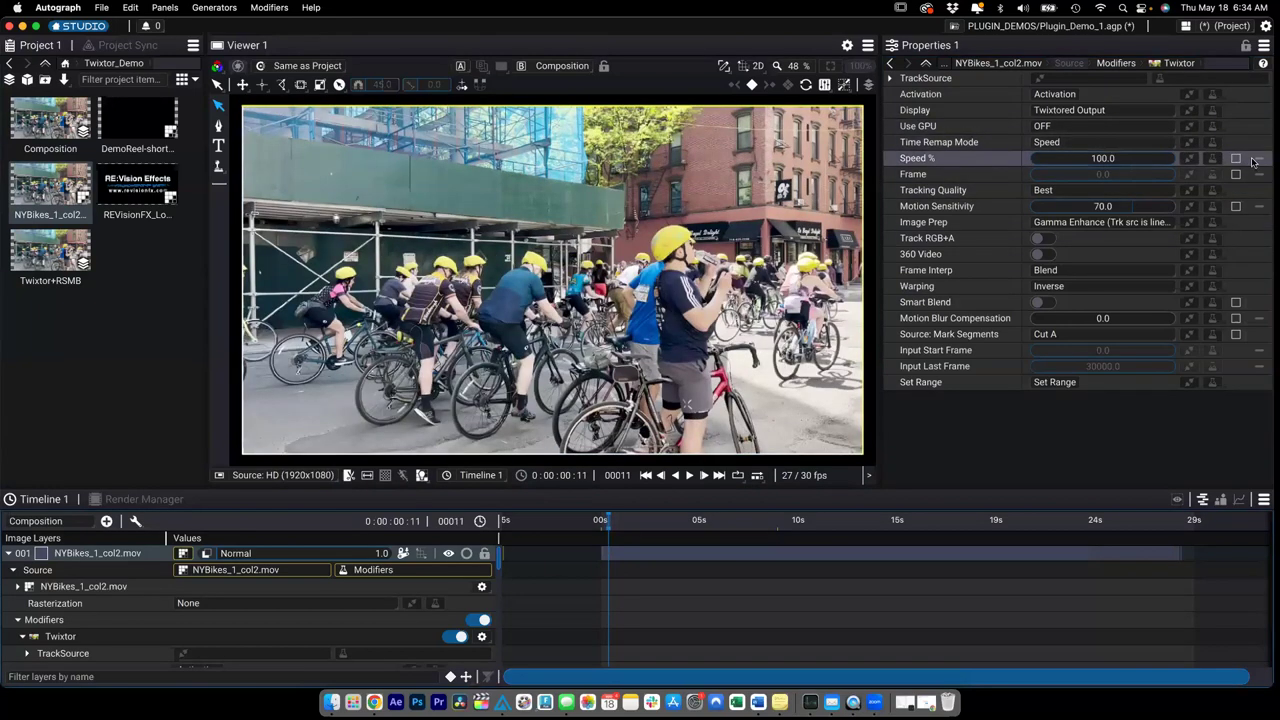
Keyframe Speed % at 100 on frame 11, dropping to 50 at frame 25, held to about frame 170.
{"action": "left_click", "coordinate": [1201, 157]}
{"action": "left_click", "coordinate": [1201, 136]}
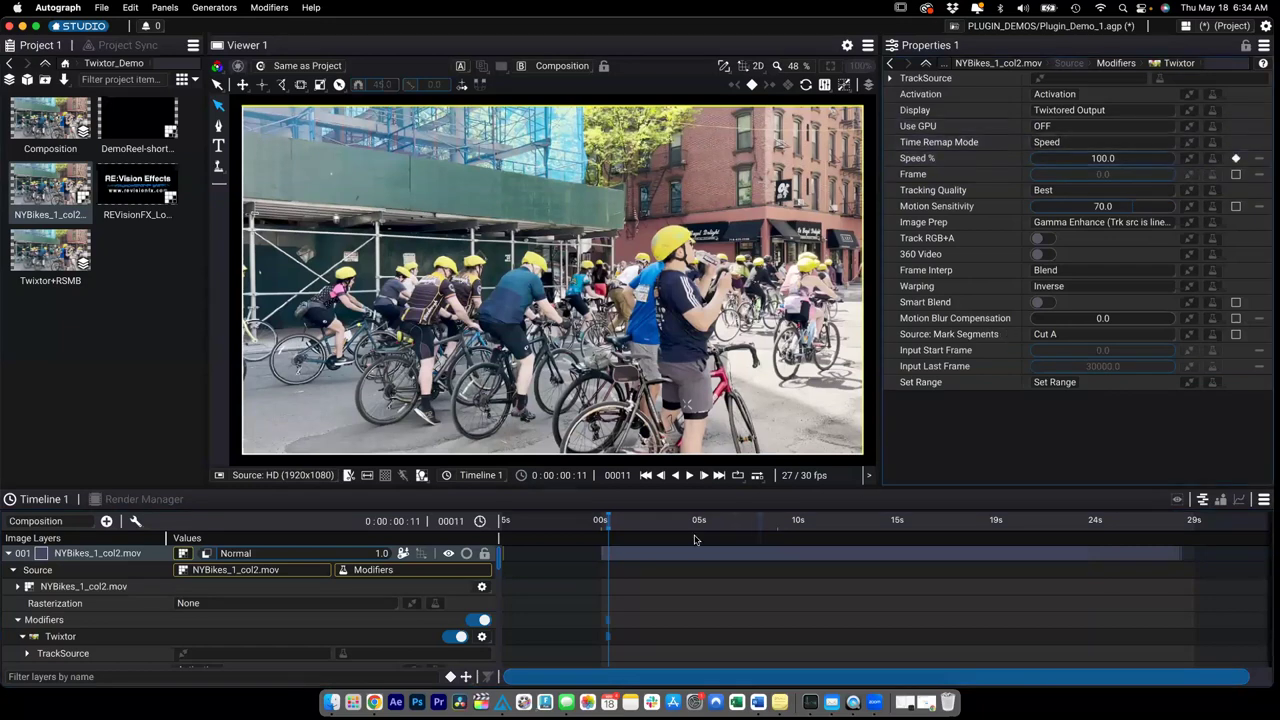
{"action": "left_click_drag", "start_coordinate": [606, 519], "coordinate": [616, 520]}
{"action": "left_click", "coordinate": [1137, 160]}
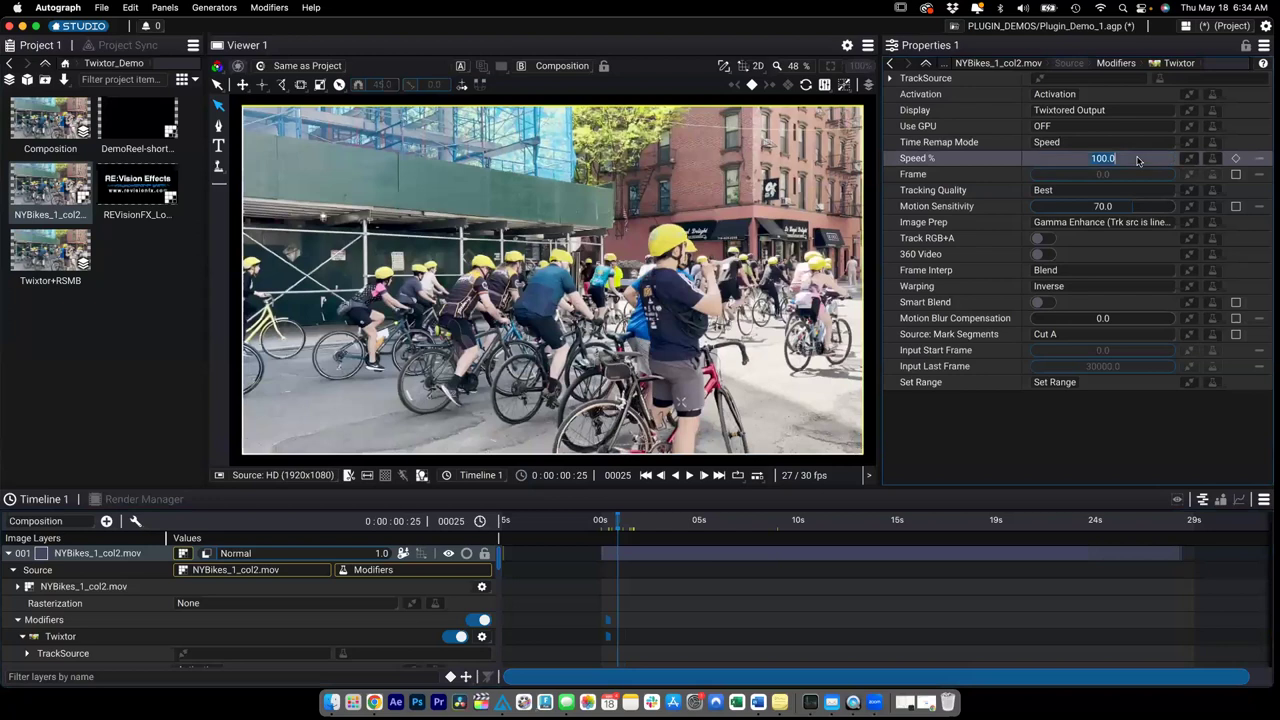
{"action": "type", "text": "50"}
{"action": "key", "text": "Return"}
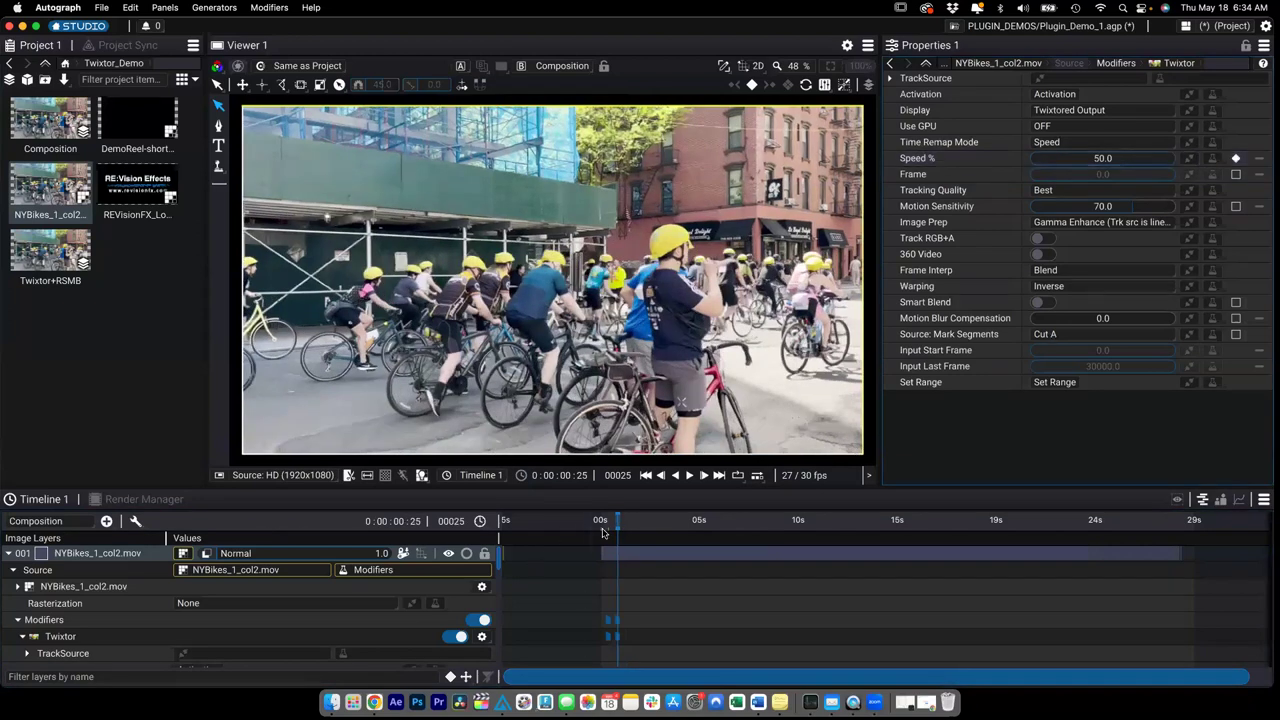
{"action": "left_click_drag", "start_coordinate": [616, 519], "coordinate": [713, 519]}
{"action": "mouse_move", "coordinate": [1237, 157]}
{"action": "left_click", "coordinate": [1201, 136]}
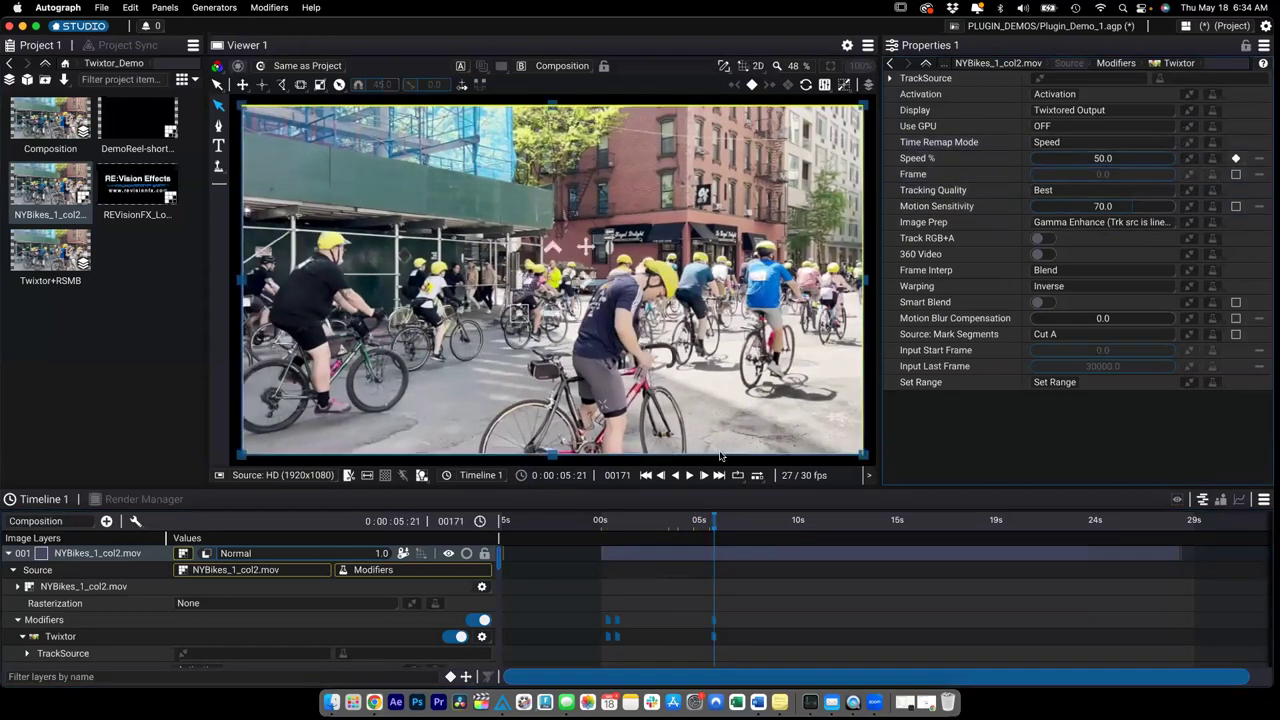
Ramp Speed % to 200 at frame 186, hold it to 334, then return to 100 at 424.
{"action": "left_click_drag", "start_coordinate": [713, 519], "coordinate": [724, 519]}
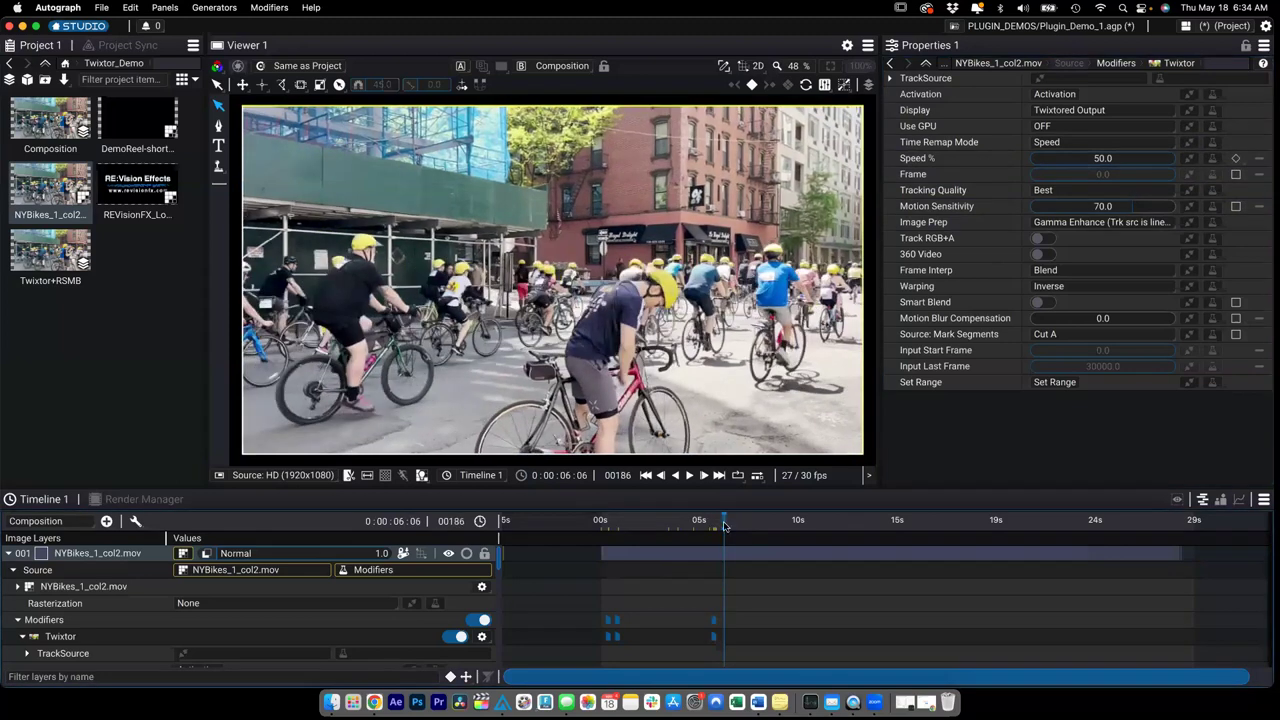
{"action": "left_click", "coordinate": [1108, 159]}
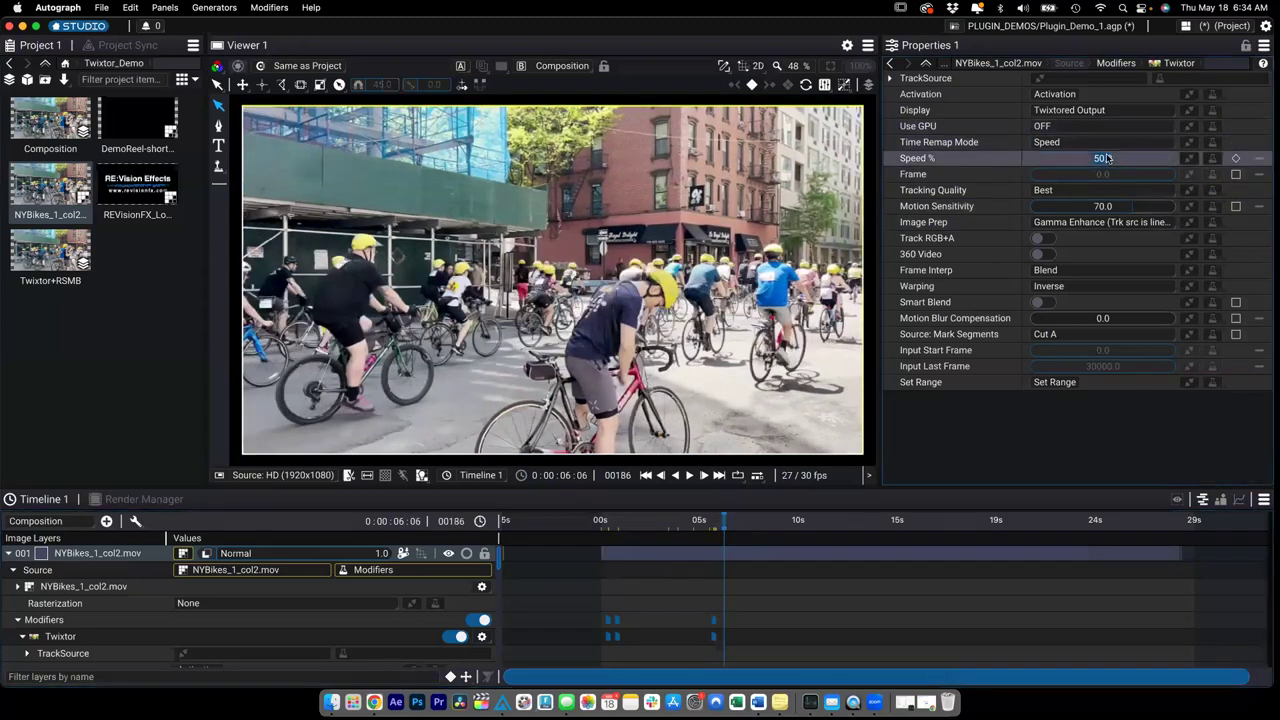
{"action": "type", "text": "200"}
{"action": "key", "text": "Return"}
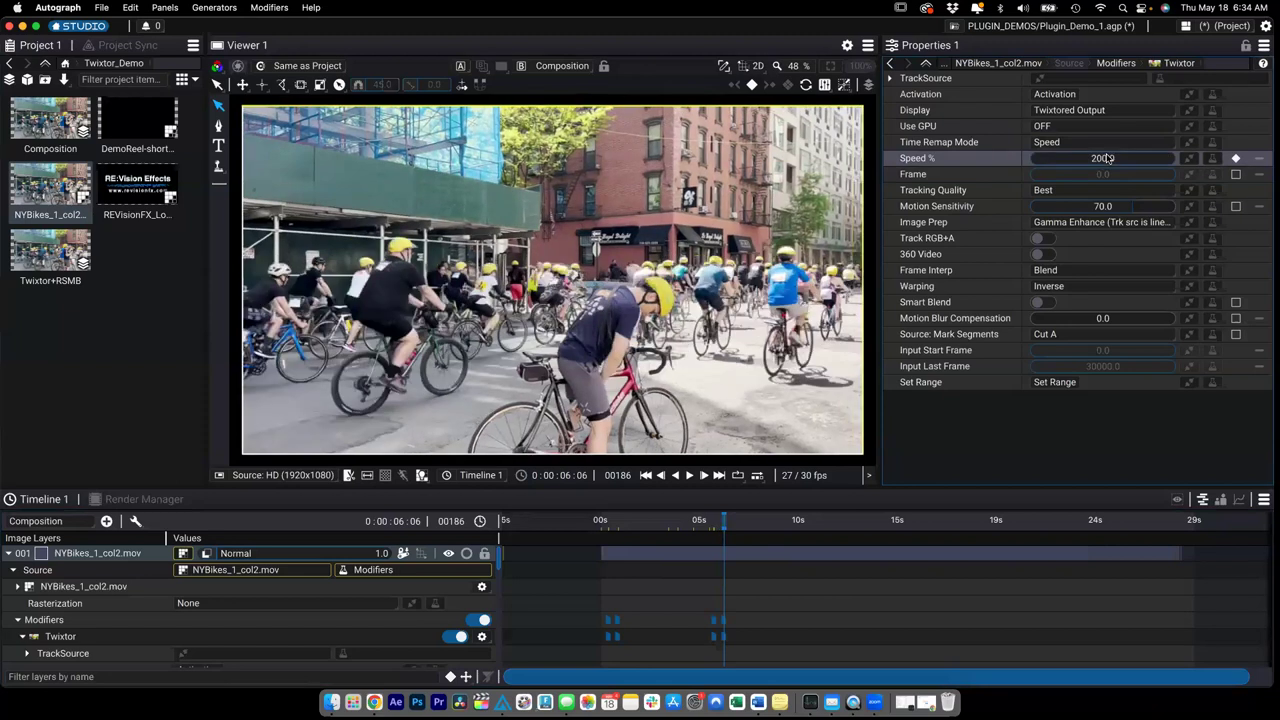
{"action": "left_click_drag", "start_coordinate": [724, 519], "coordinate": [820, 524]}
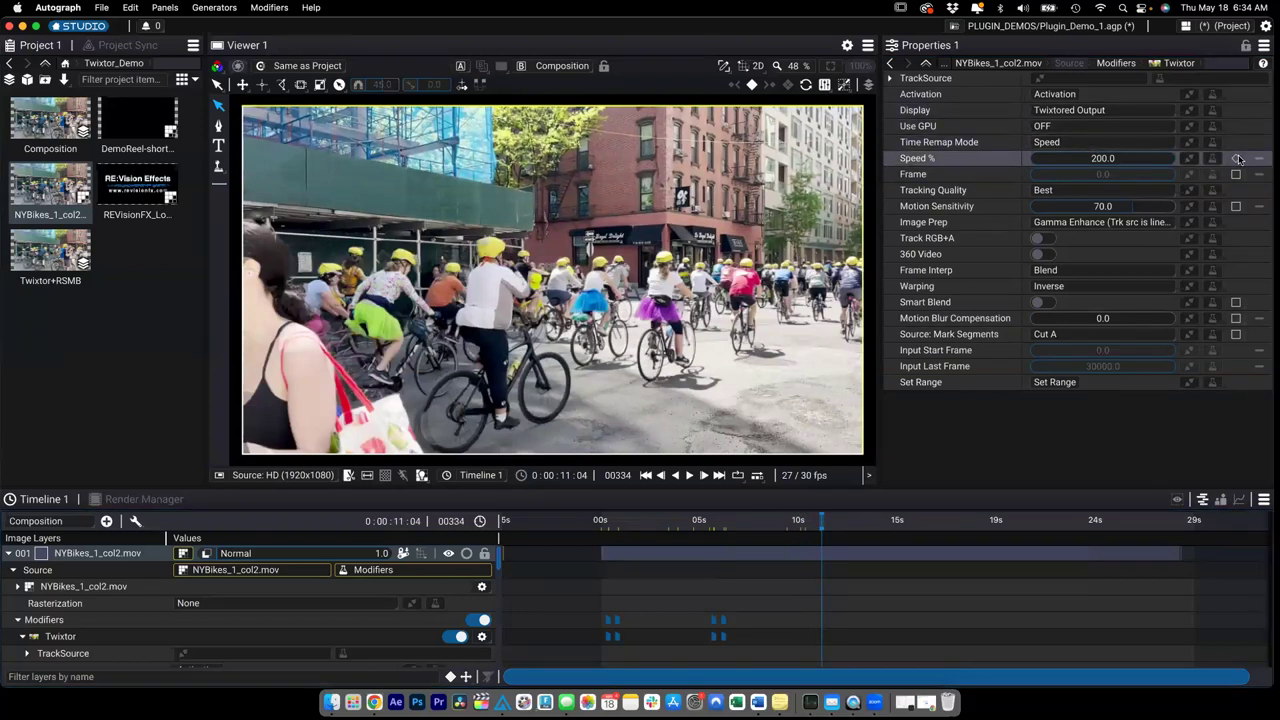
{"action": "left_click", "coordinate": [1238, 158]}
{"action": "left_click", "coordinate": [1203, 136]}
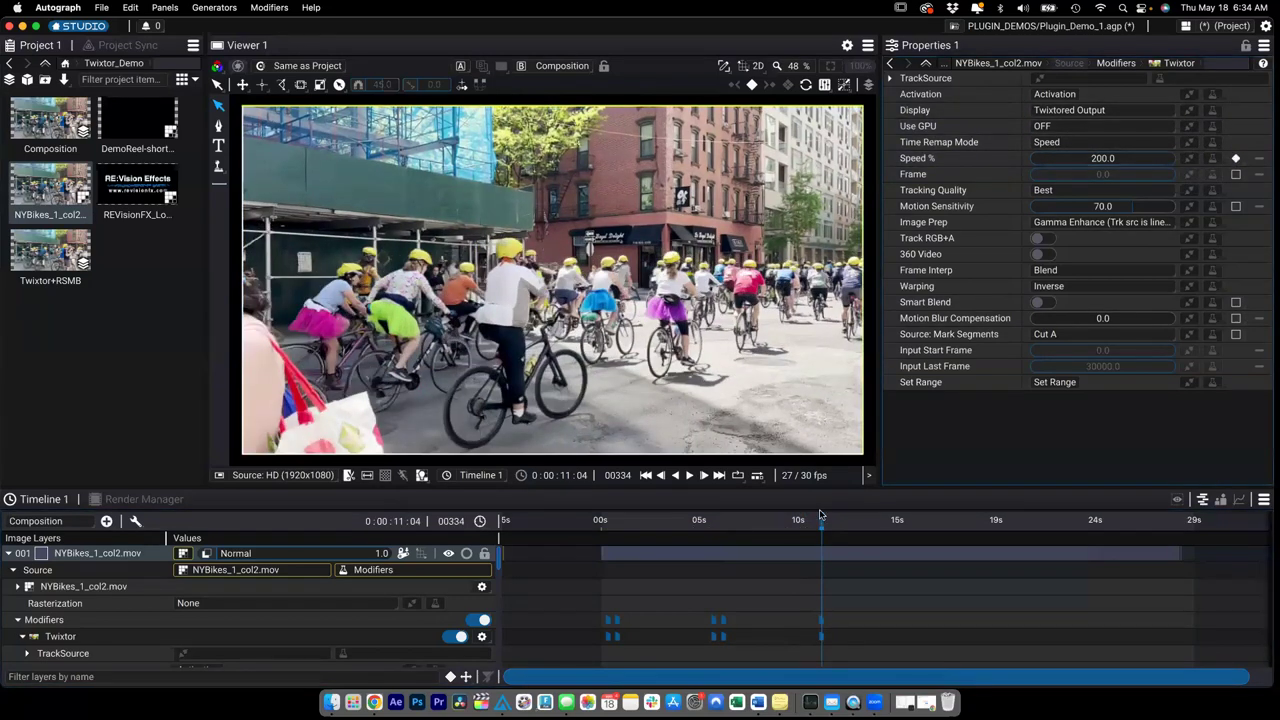
{"action": "left_click_drag", "start_coordinate": [821, 527], "coordinate": [881, 521]}
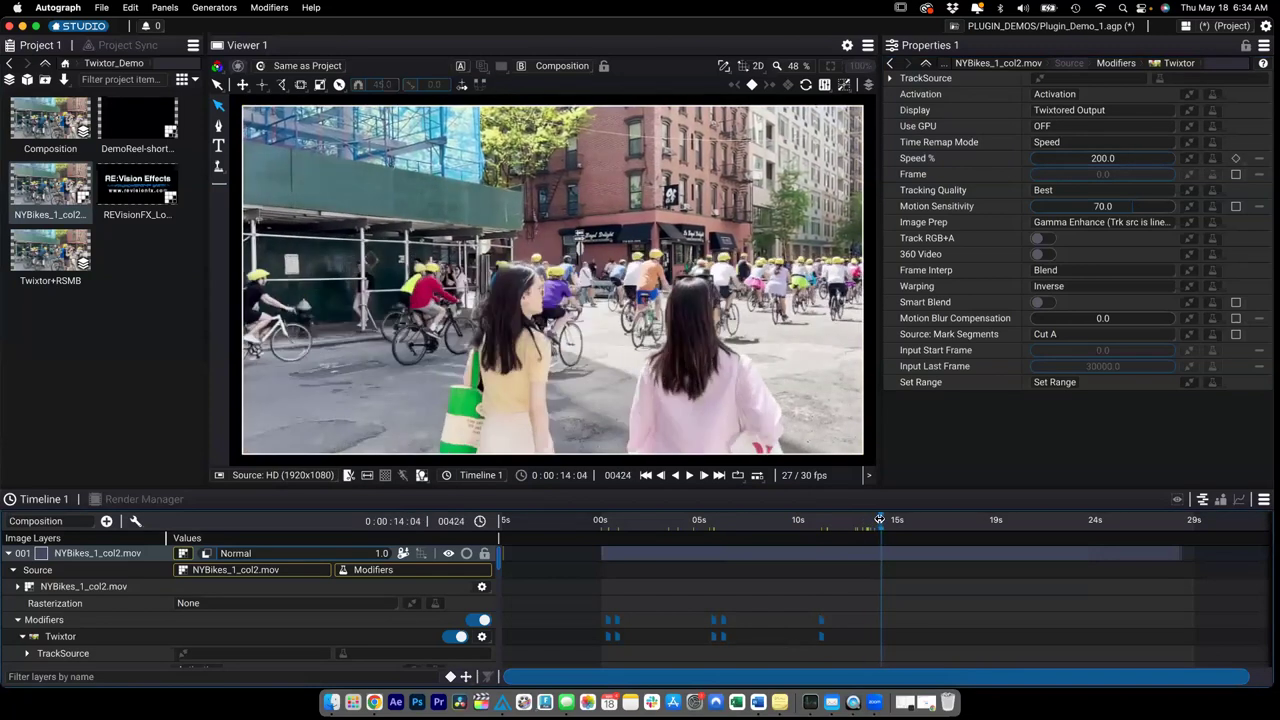
{"action": "double_click", "coordinate": [1120, 158]}
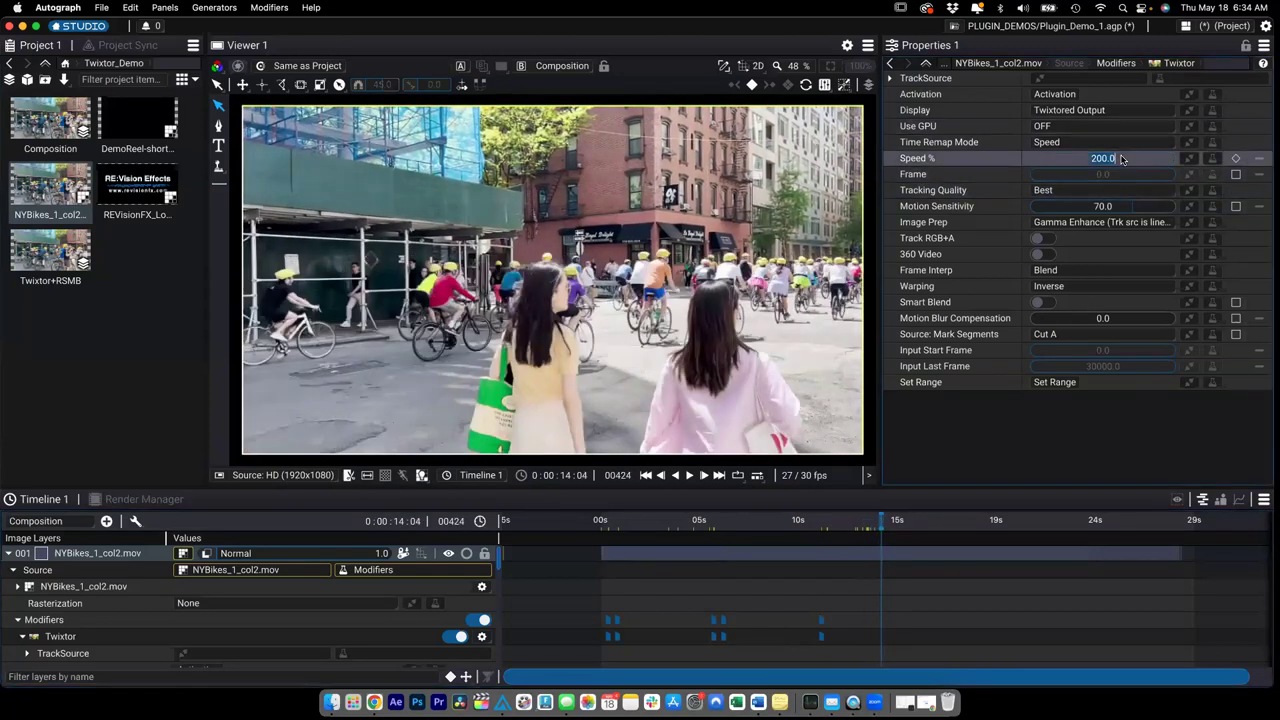
{"action": "type", "text": "100"}
{"action": "key", "text": "Return"}
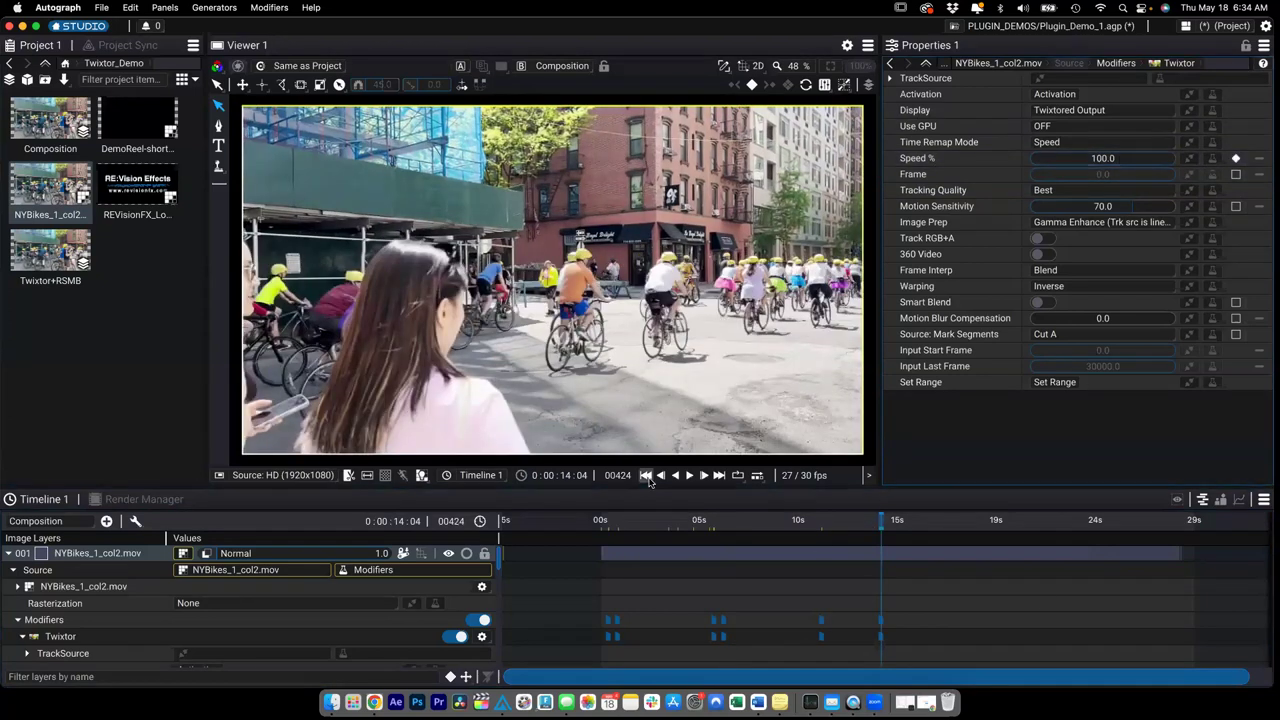
{"action": "left_click", "coordinate": [646, 477]}
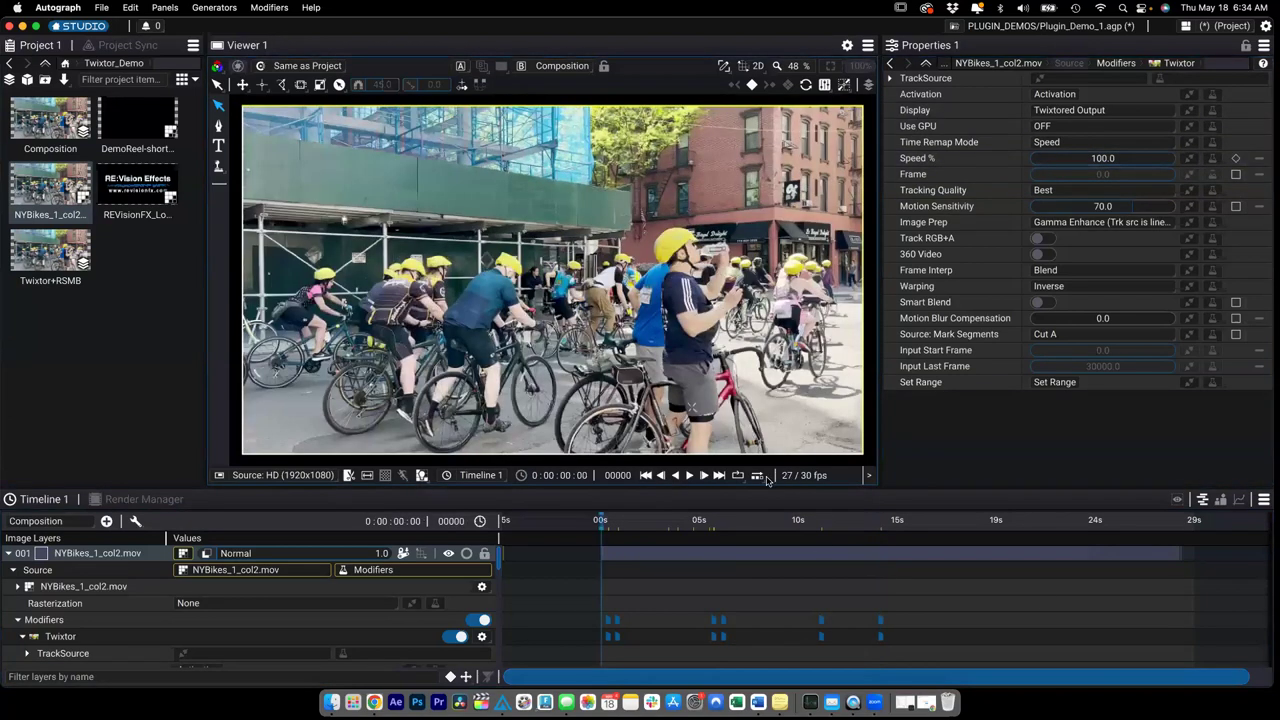
{"action": "key", "text": "space"}
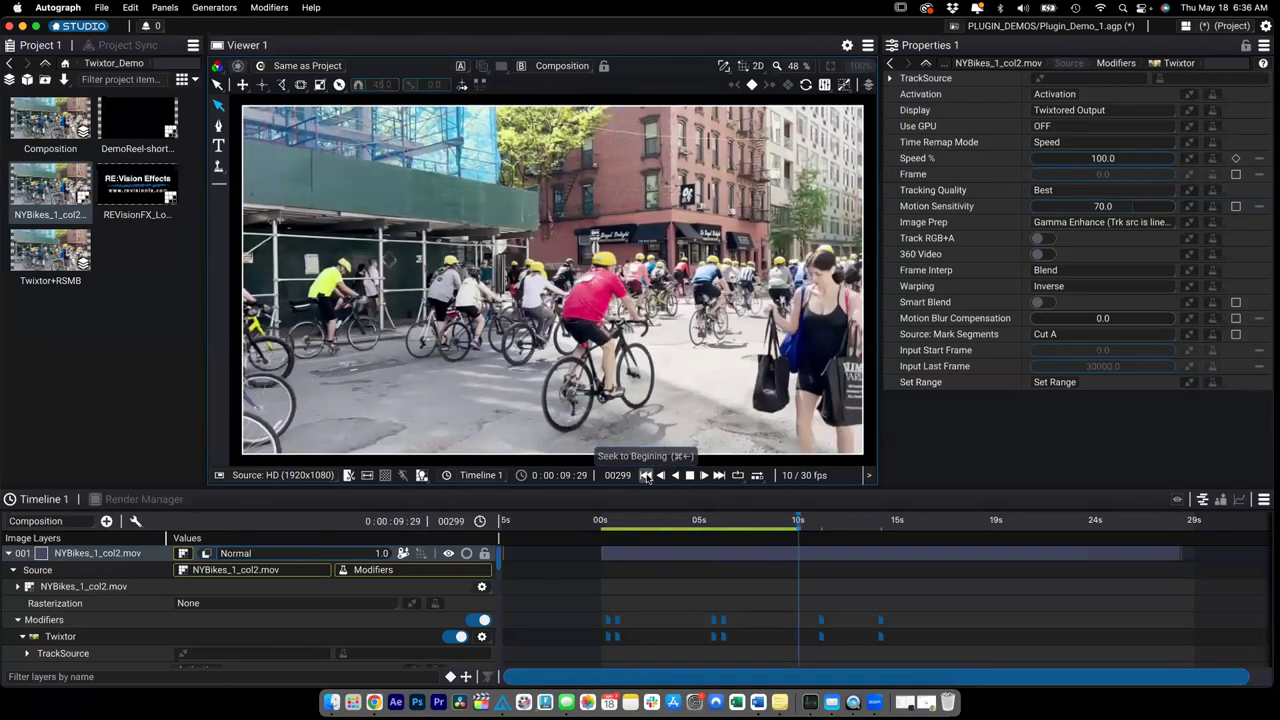
{"action": "left_click", "coordinate": [646, 476]}
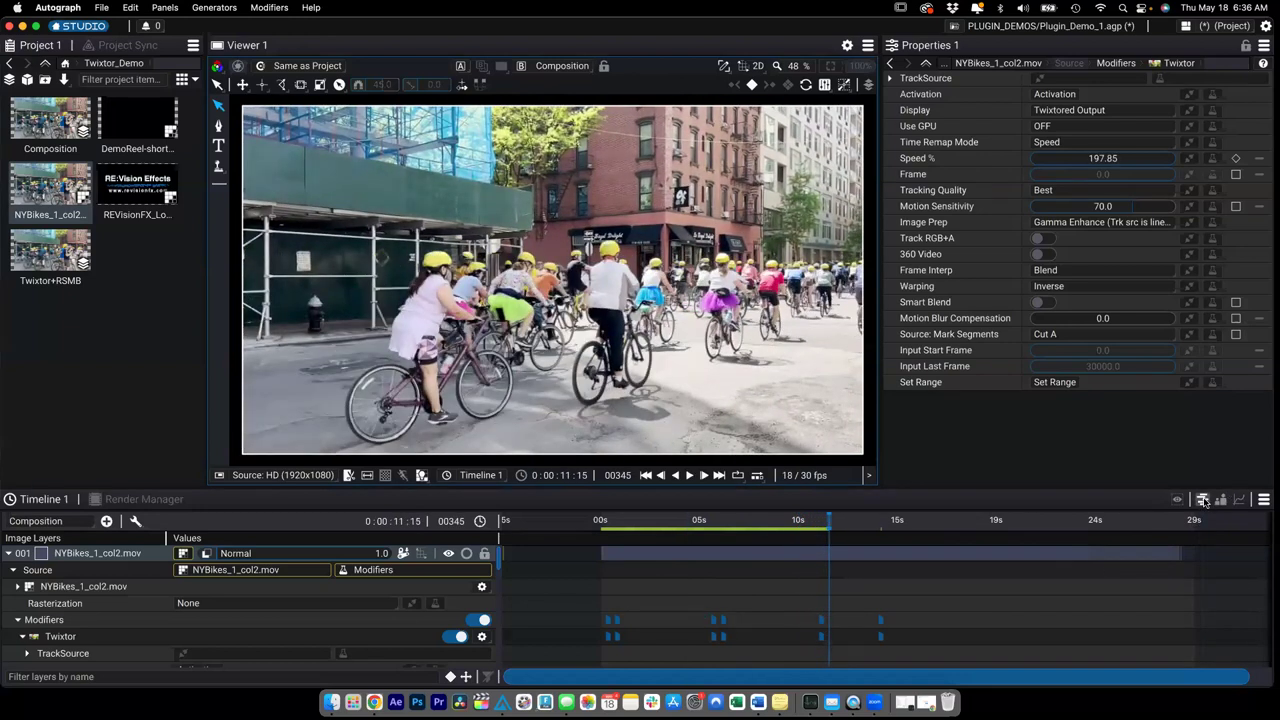
Show the Twixtor Speed % curves in the curve editor and preview the speed ramp.
{"action": "left_click", "coordinate": [1240, 500]}
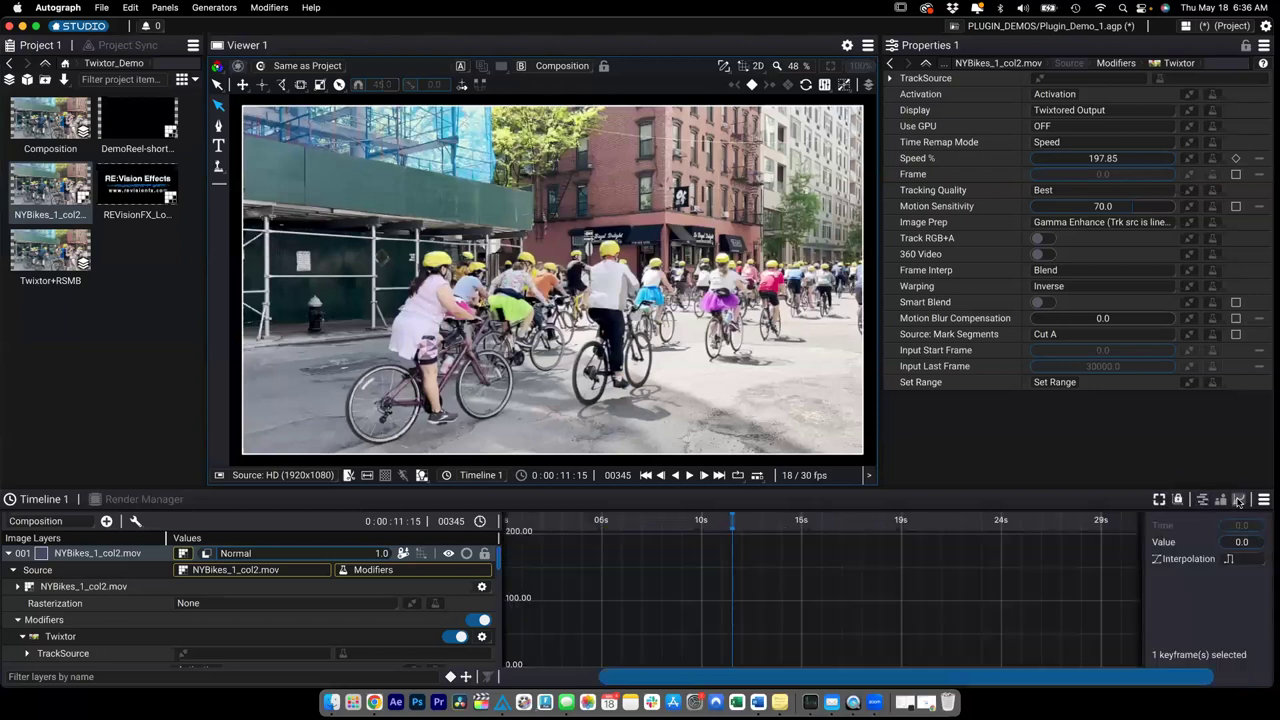
{"action": "scroll", "coordinate": [155, 639], "scroll_direction": "down", "scroll_amount": 3}
{"action": "left_click", "coordinate": [129, 637]}
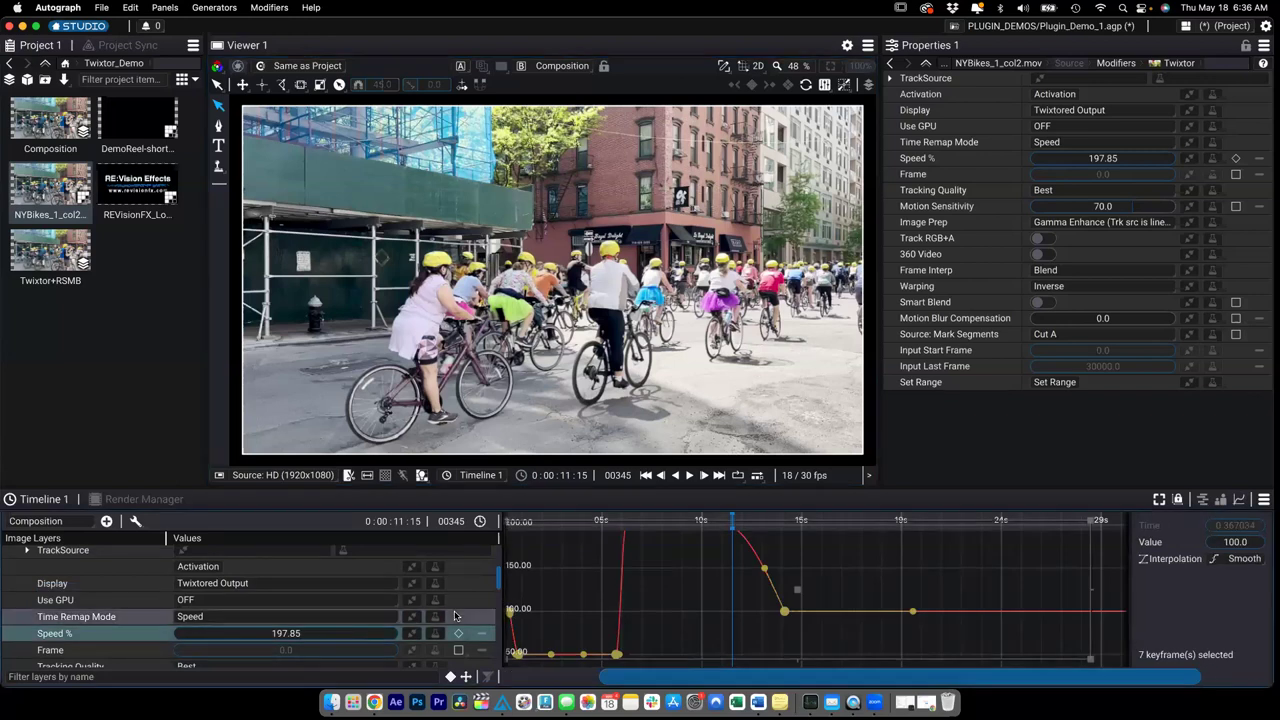
{"action": "left_click_drag", "start_coordinate": [581, 560], "coordinate": [616, 568]}
{"action": "key", "text": "space"}
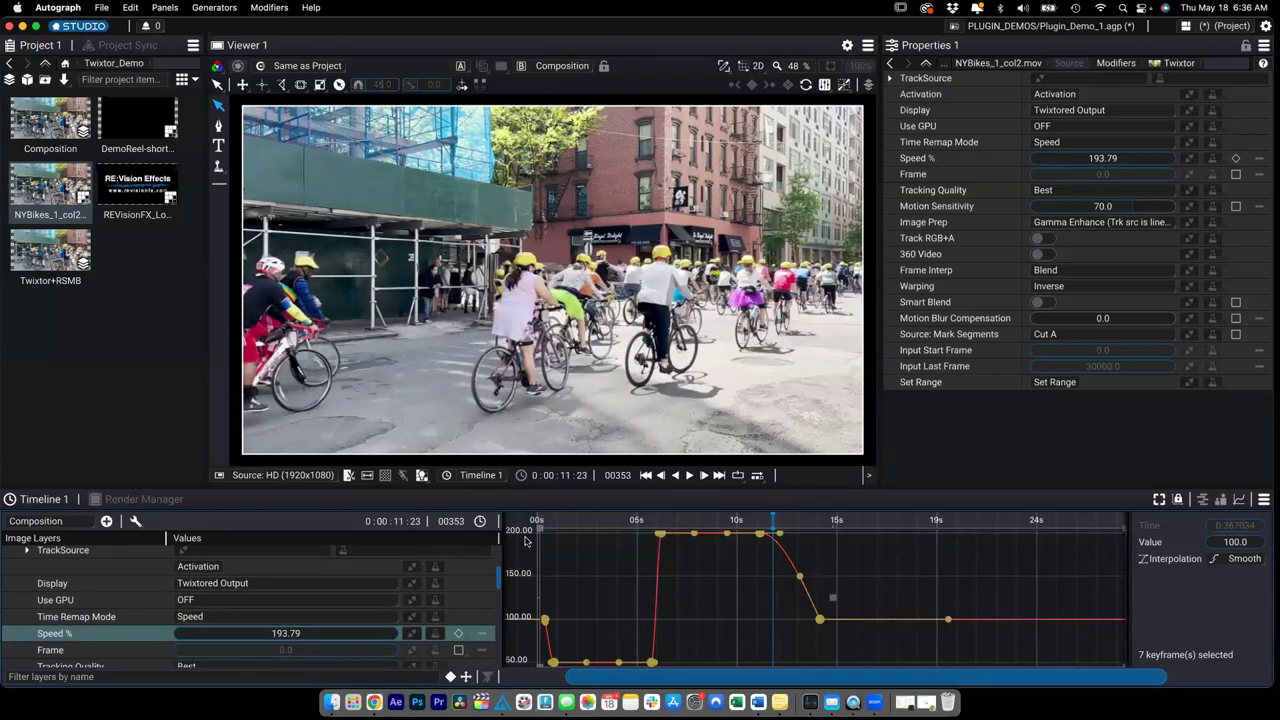
Switch the Speed % keyframes from Smooth to Linear interpolation, then return to the dopesheet at frame 215.
{"action": "left_click_drag", "start_coordinate": [528, 667], "coordinate": [995, 527]}
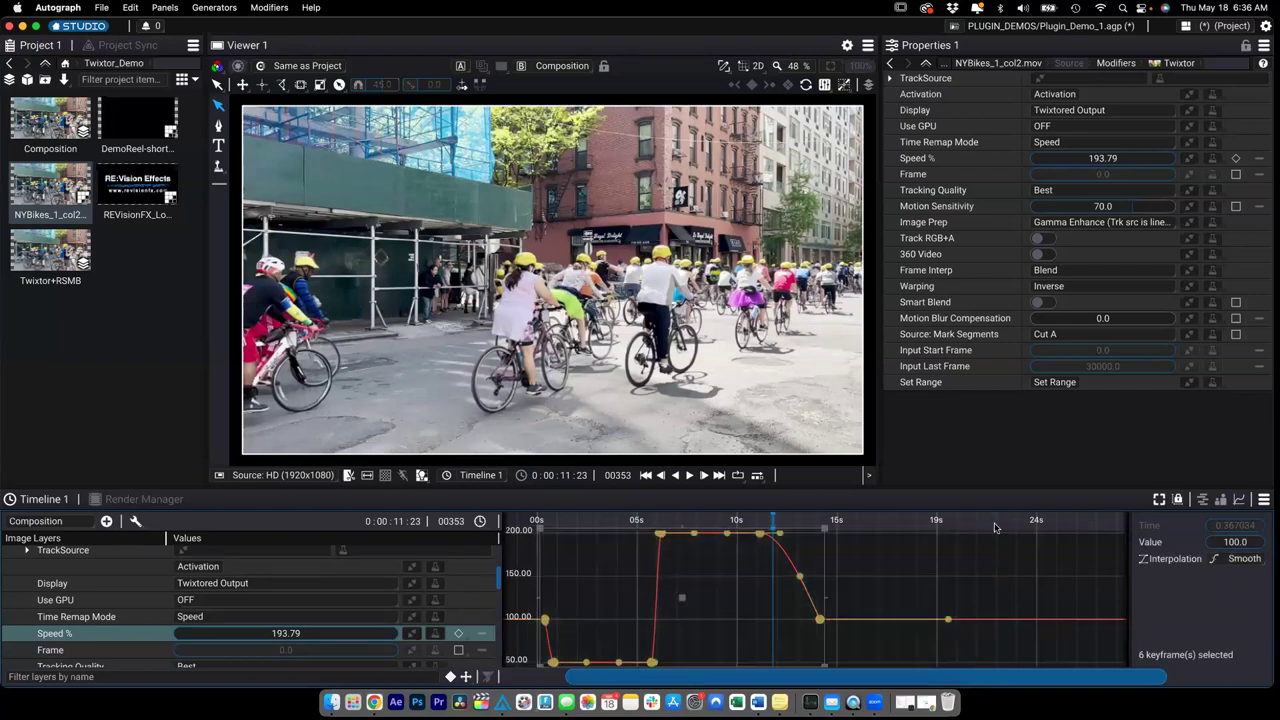
{"action": "left_click", "coordinate": [1244, 558]}
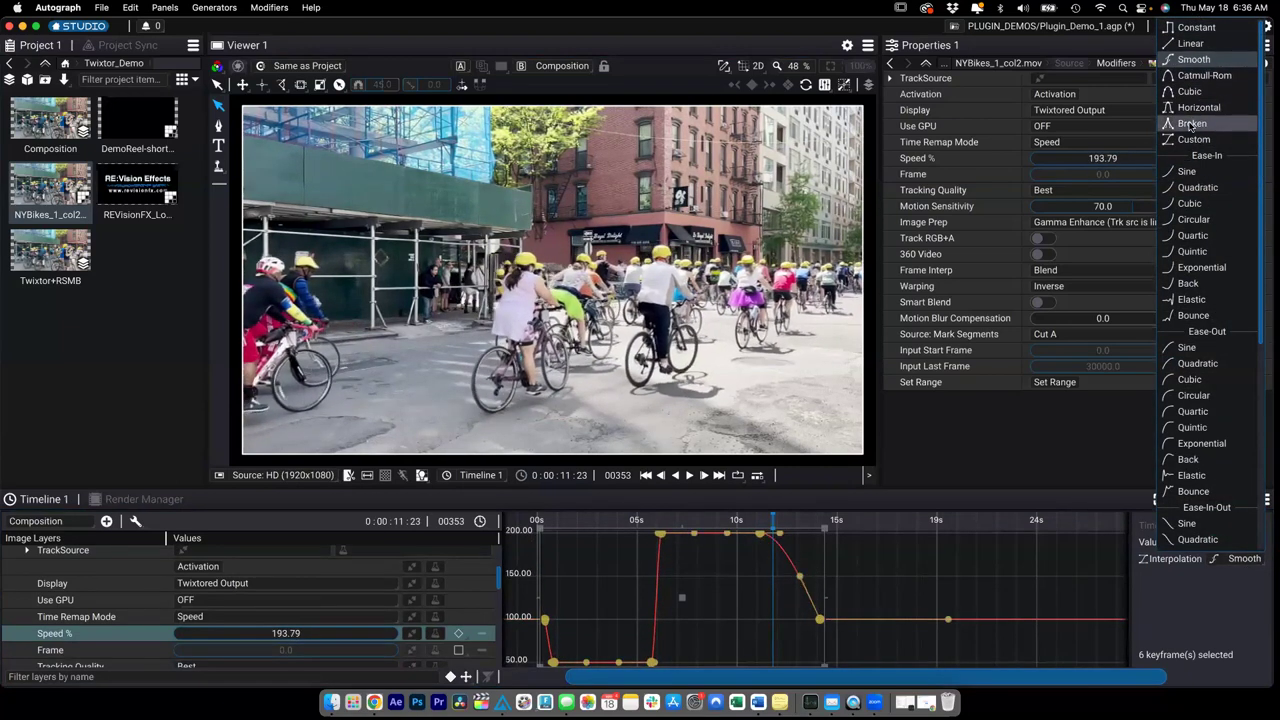
{"action": "left_click", "coordinate": [1188, 44]}
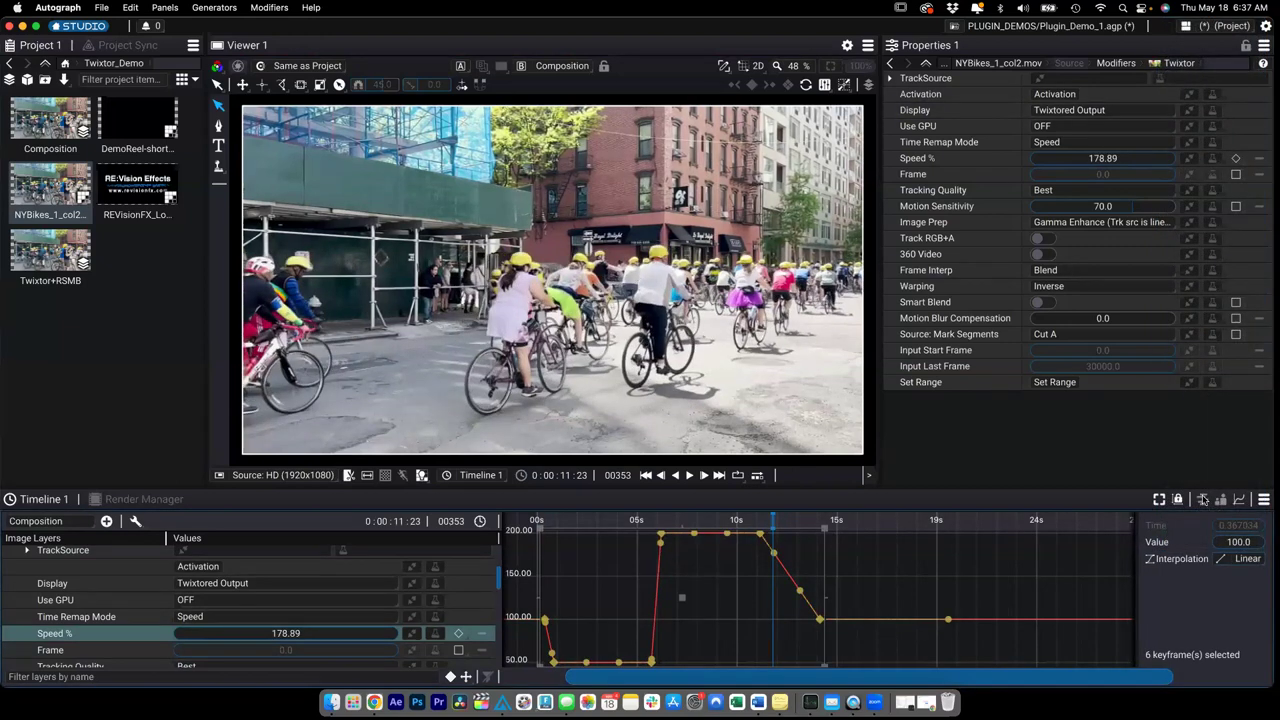
{"action": "left_click", "coordinate": [1203, 499]}
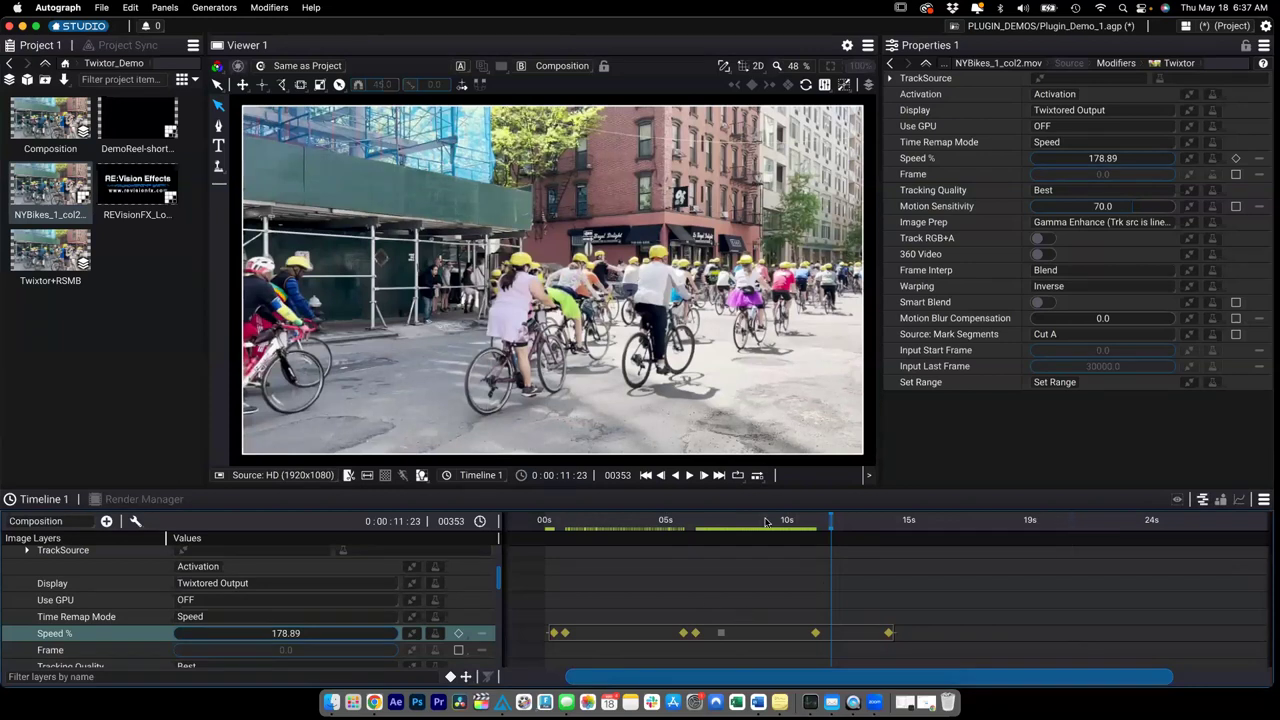
{"action": "left_click", "coordinate": [719, 522]}
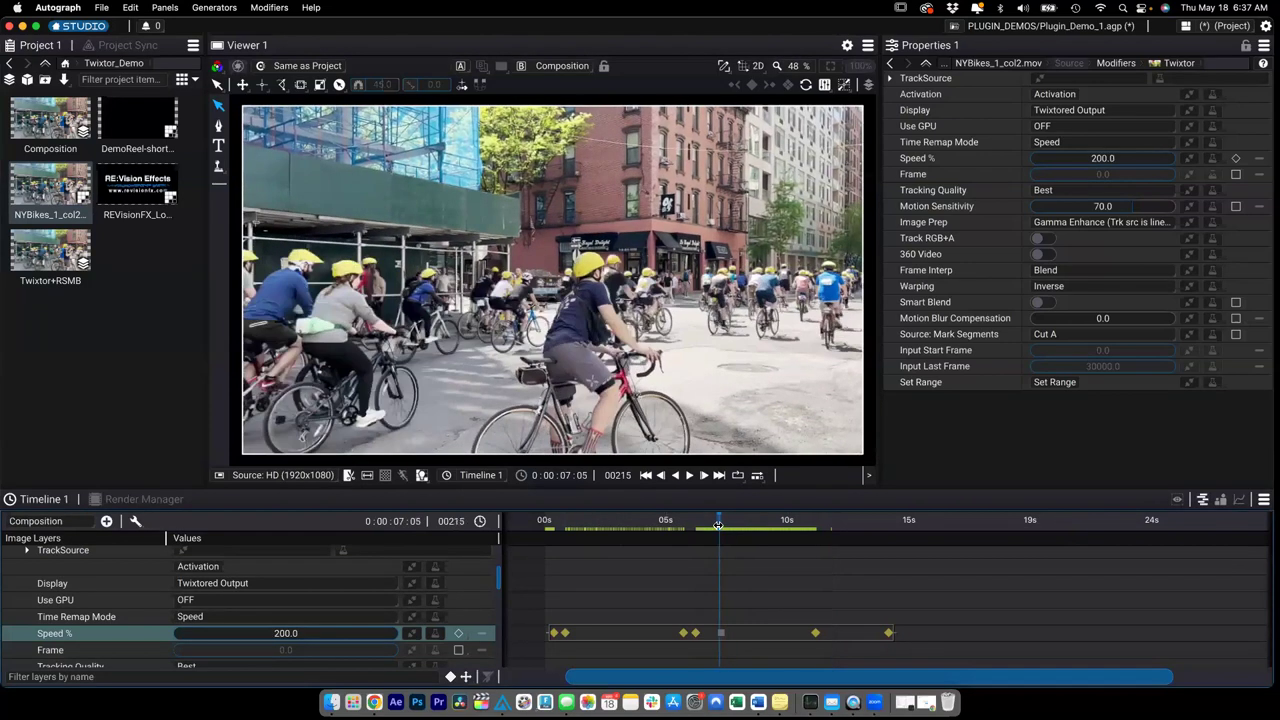
{"action": "scroll", "coordinate": [268, 622], "scroll_direction": "up", "scroll_amount": 3}
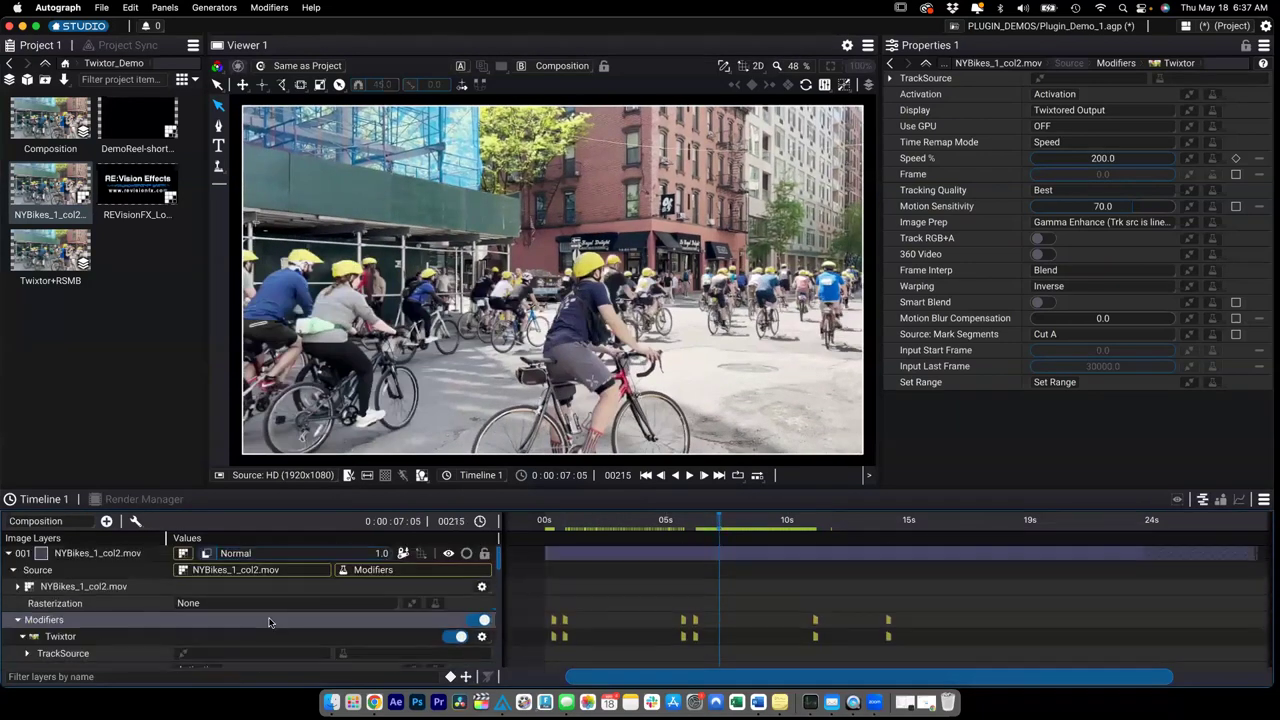
Add the RSMB modifier to the bike layer by filtering the effects list with 'rs'.
{"action": "left_click", "coordinate": [373, 570]}
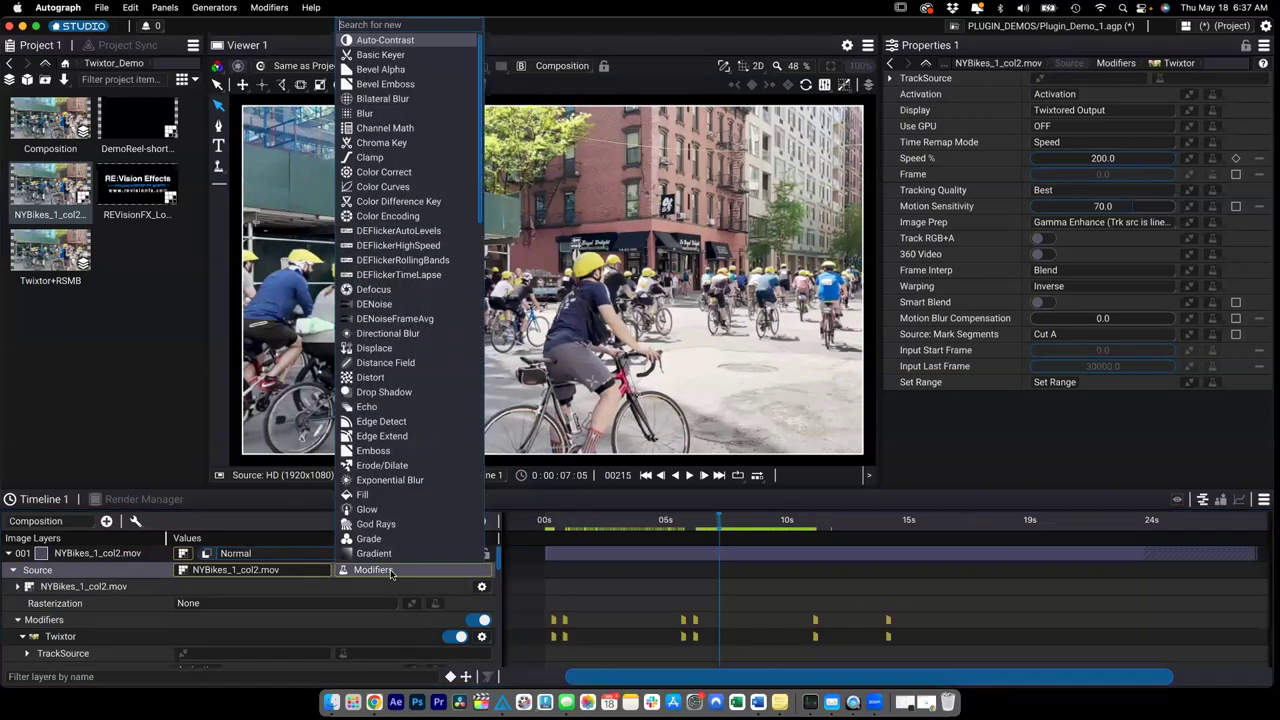
{"action": "type", "text": "rs"}
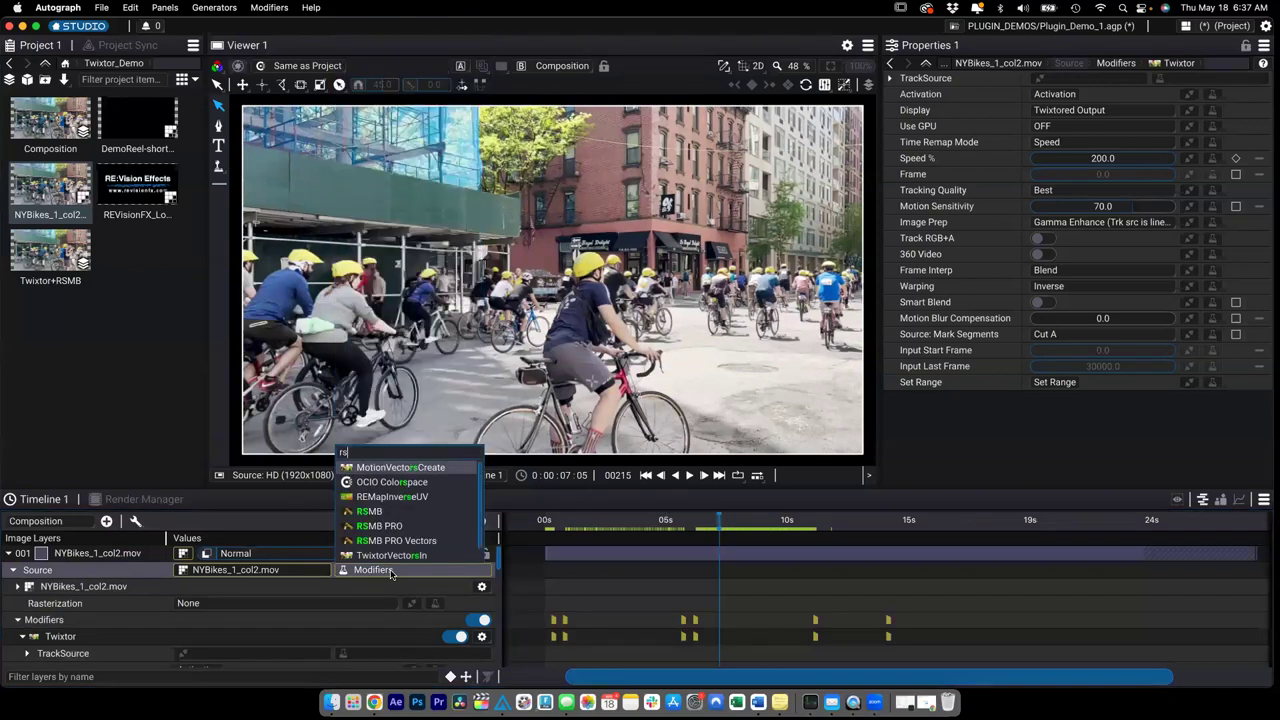
{"action": "left_click", "coordinate": [370, 511]}
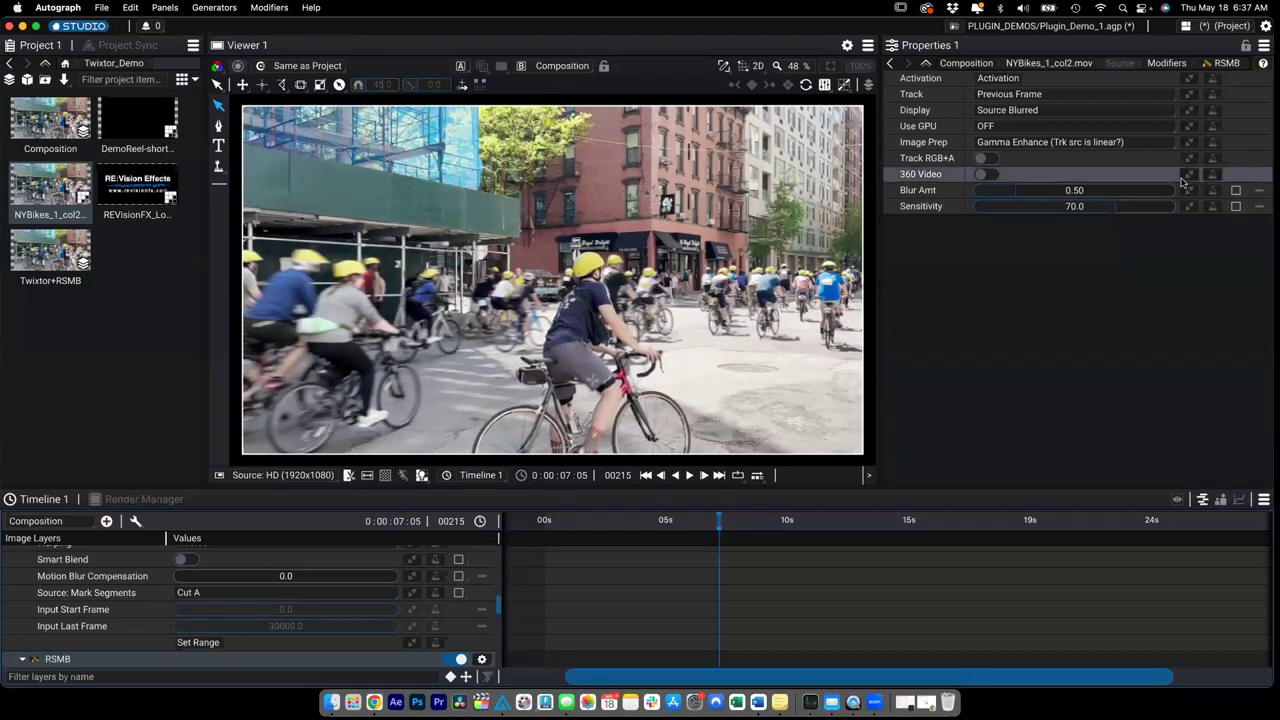
Try stronger and weaker RSMB Blur Amt values, settling on 0.14.
{"action": "left_click_drag", "start_coordinate": [1096, 194], "coordinate": [1150, 194]}
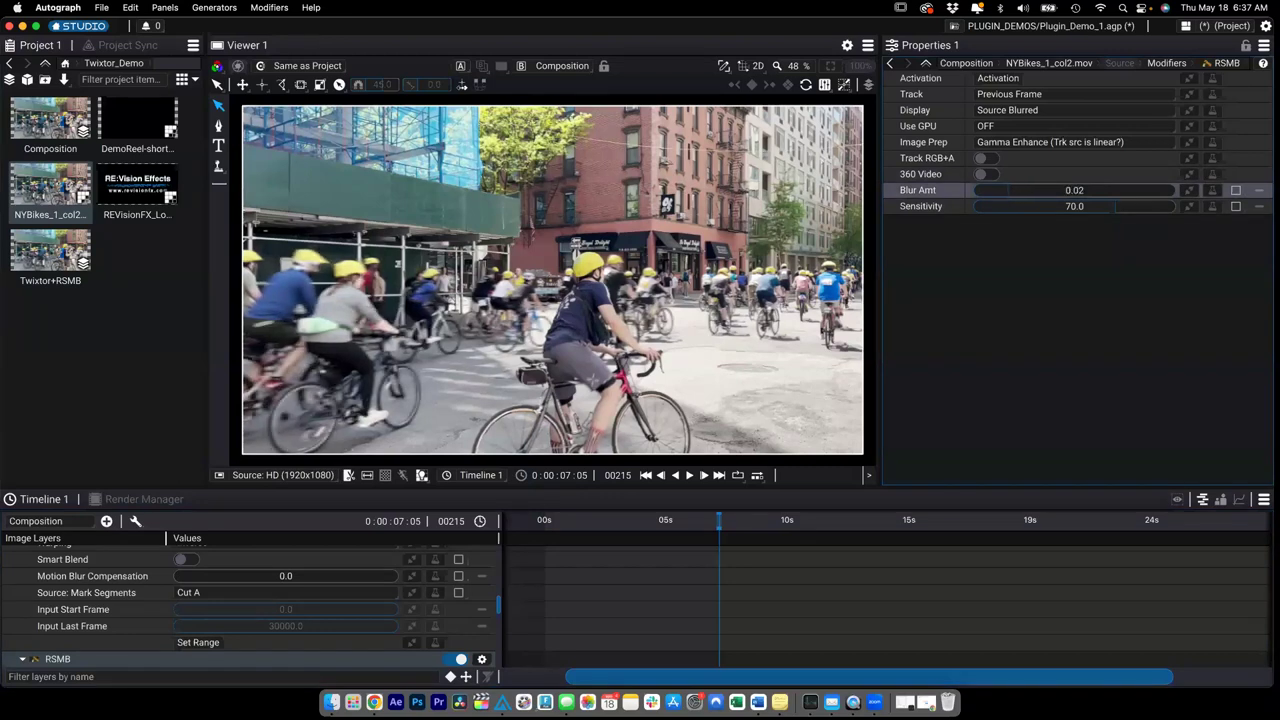
{"action": "left_click_drag", "start_coordinate": [1096, 194], "coordinate": [1042, 194]}
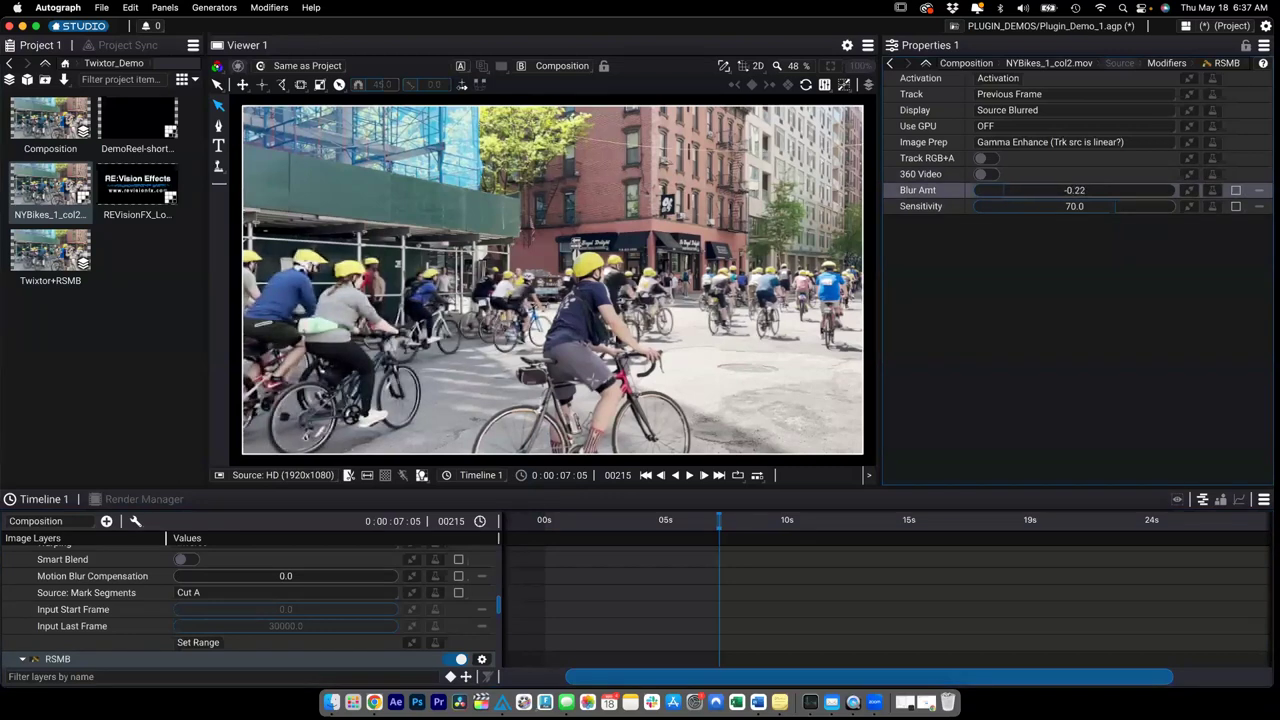
{"action": "left_click_drag", "start_coordinate": [1096, 194], "coordinate": [1204, 194]}
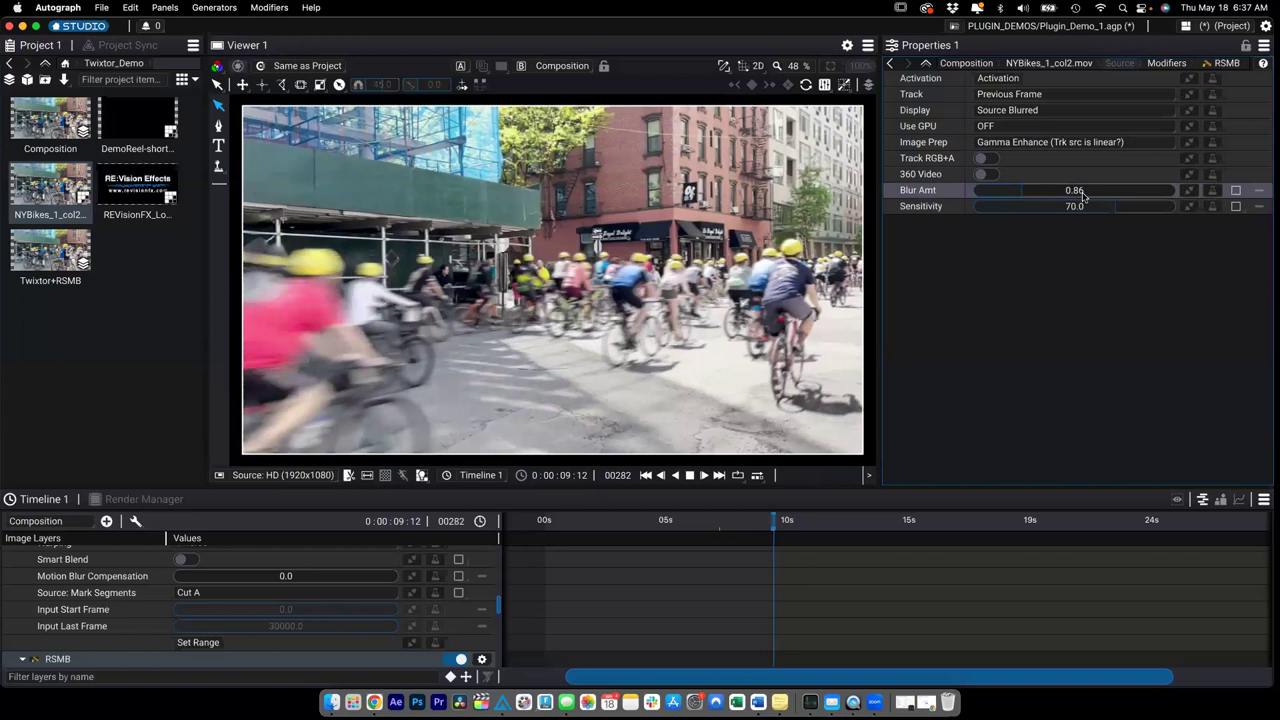
{"action": "left_click_drag", "start_coordinate": [1074, 190], "coordinate": [1050, 190]}
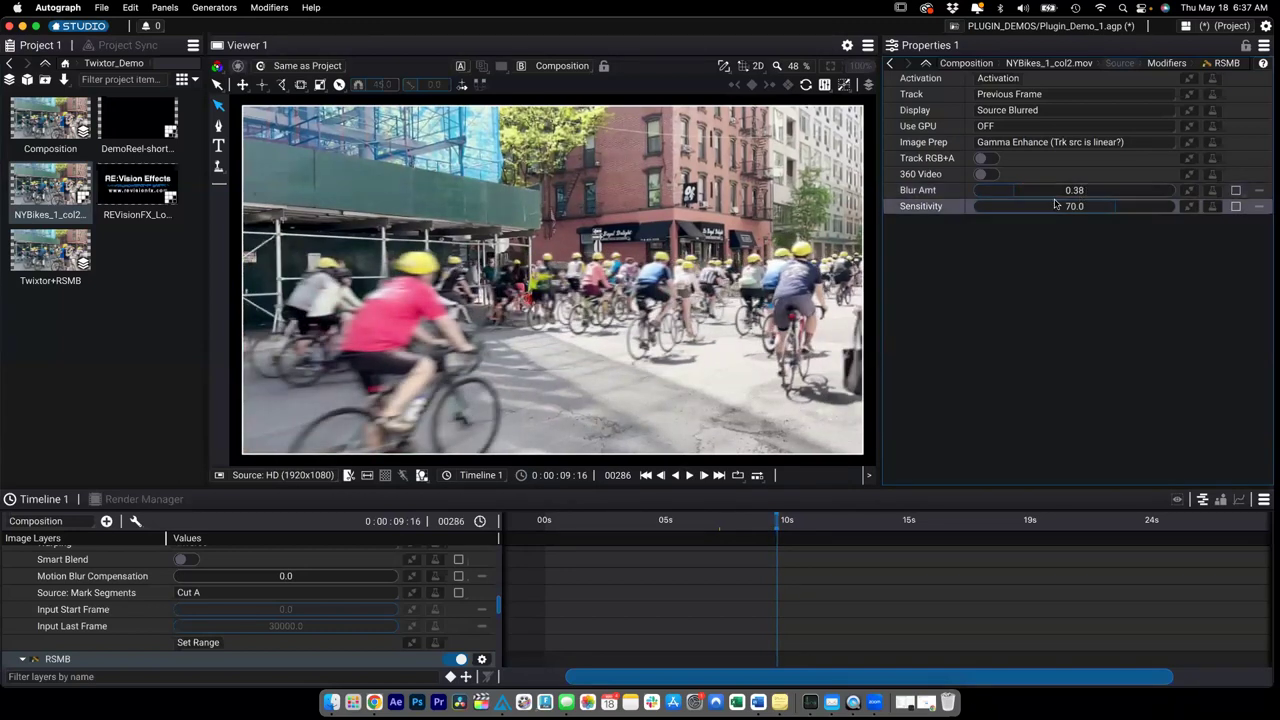
{"action": "scroll", "coordinate": [1078, 193], "scroll_direction": "down", "scroll_amount": 5}
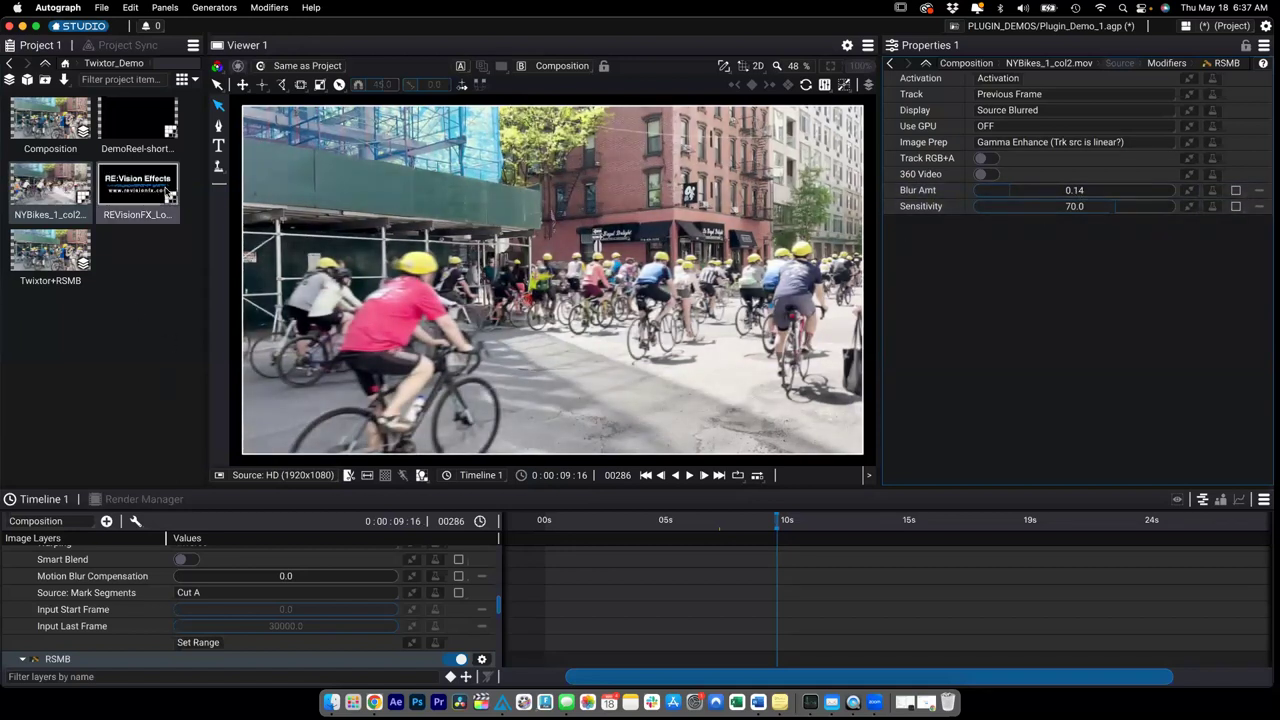
Open the DEFlicker_Demo folder and view the side-by-side Original/DEFlicker clip.
{"action": "left_click", "coordinate": [8, 63]}
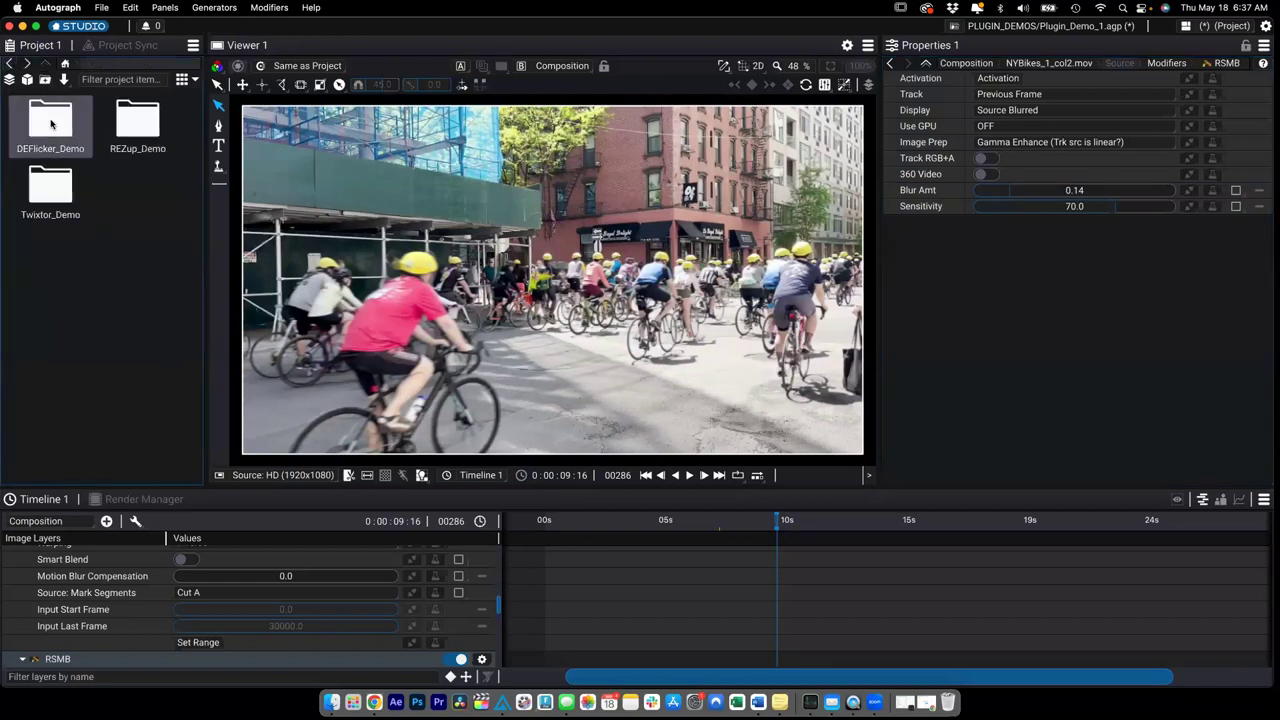
{"action": "double_click", "coordinate": [51, 123]}
{"action": "left_click", "coordinate": [55, 135]}
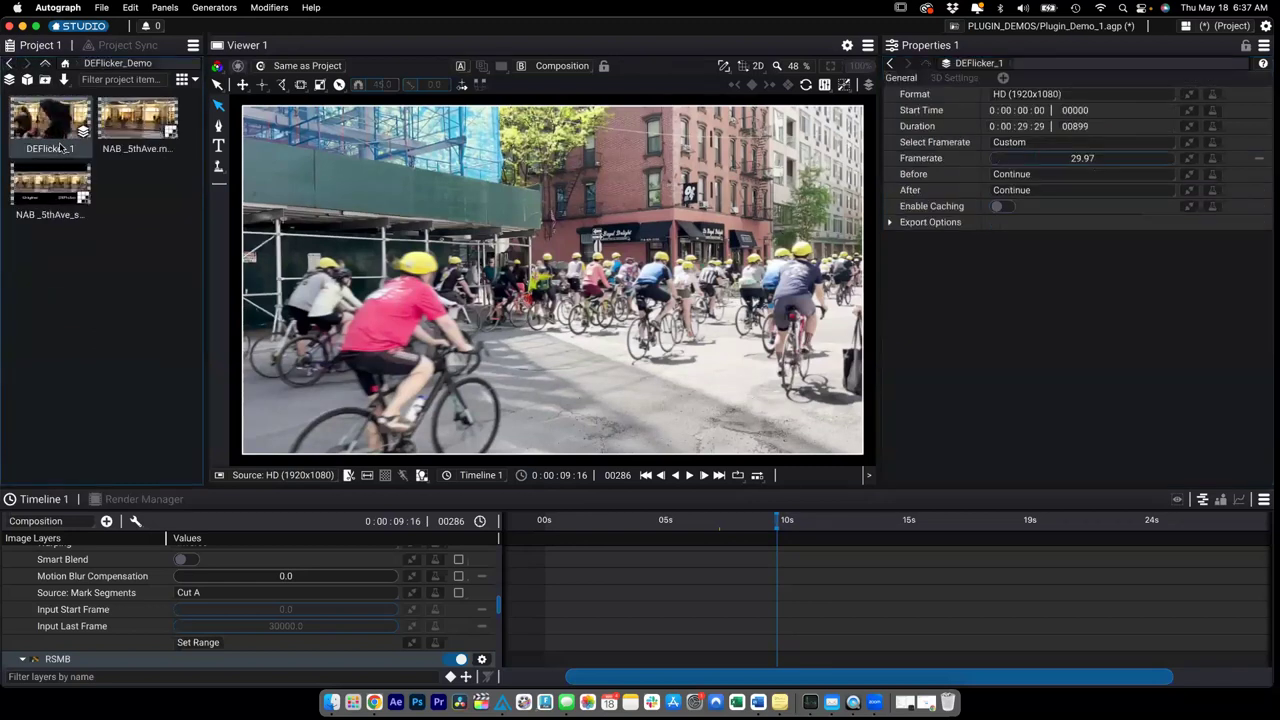
{"action": "double_click", "coordinate": [48, 216]}
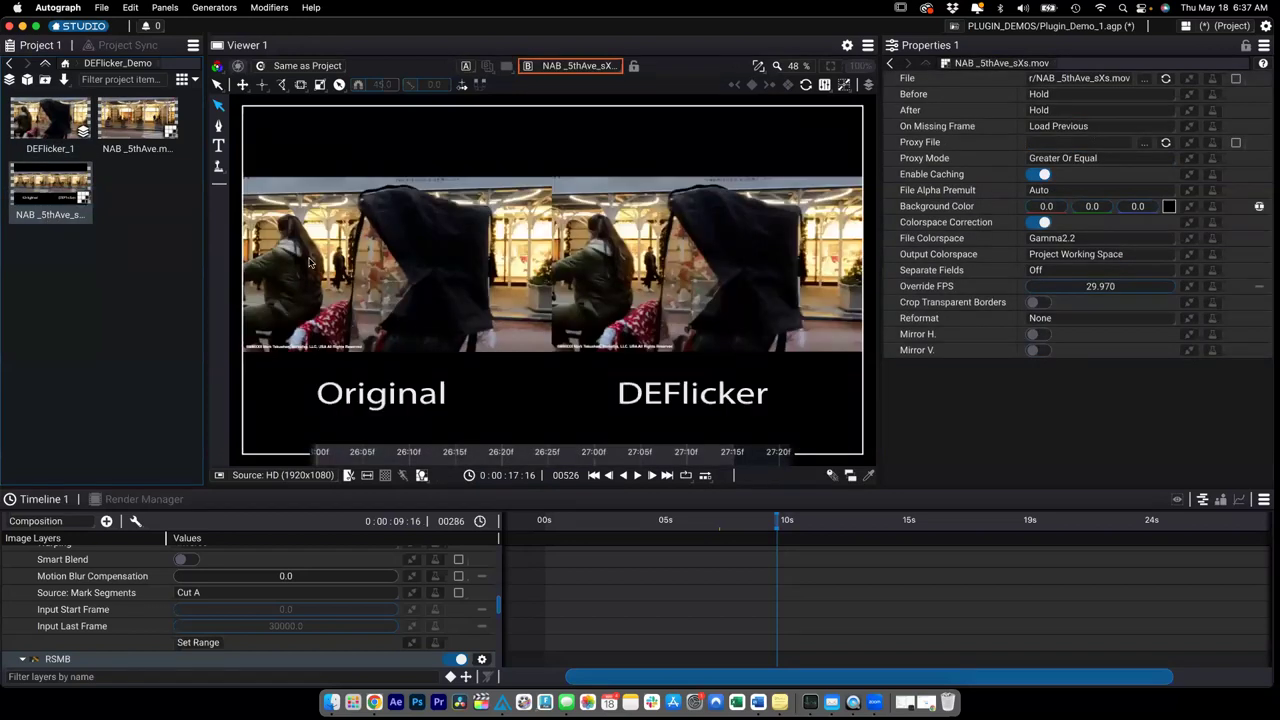
Play through NAB_5thAve.mov, then create and open a new empty Composition 3.
{"action": "double_click", "coordinate": [137, 125]}
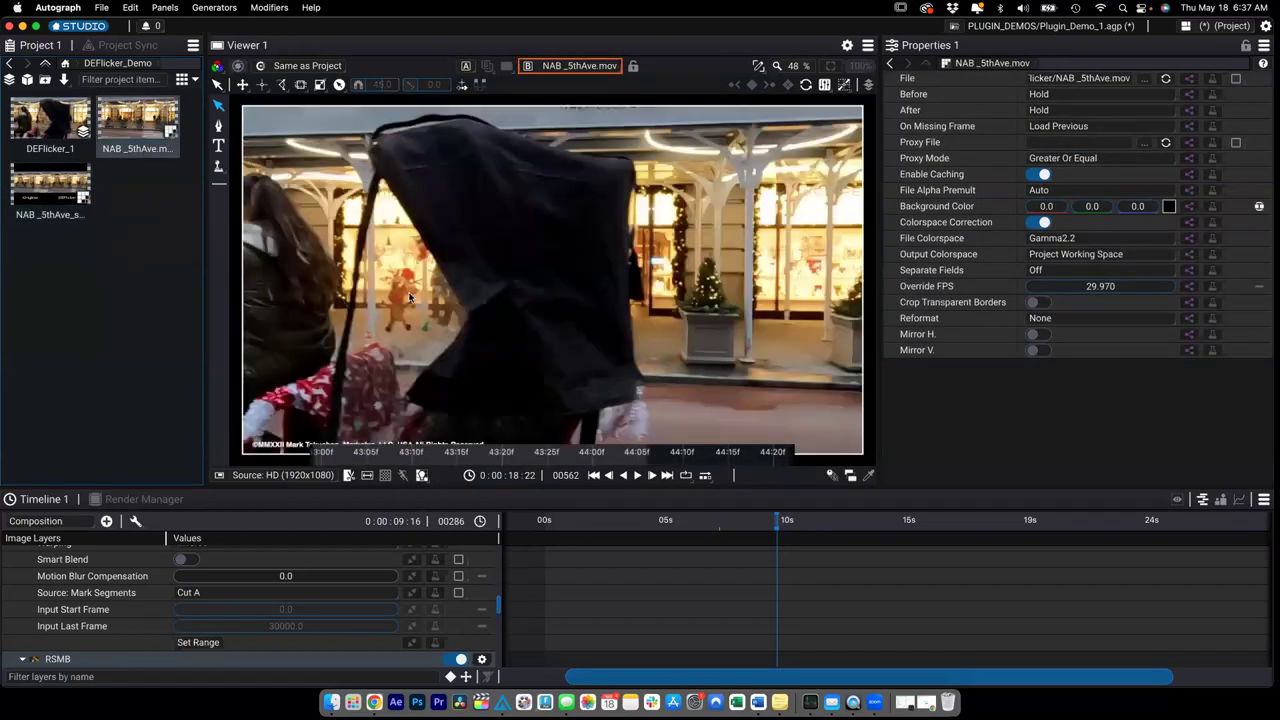
{"action": "key", "text": "space"}
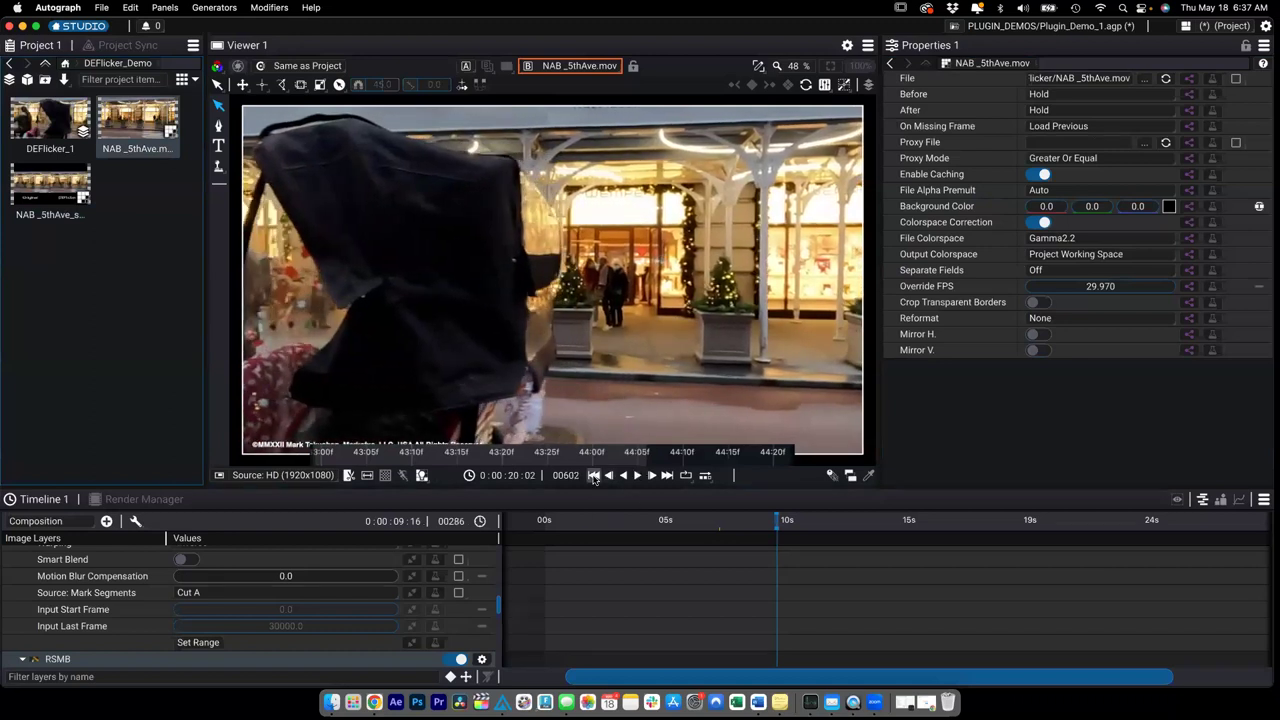
{"action": "left_click", "coordinate": [593, 476]}
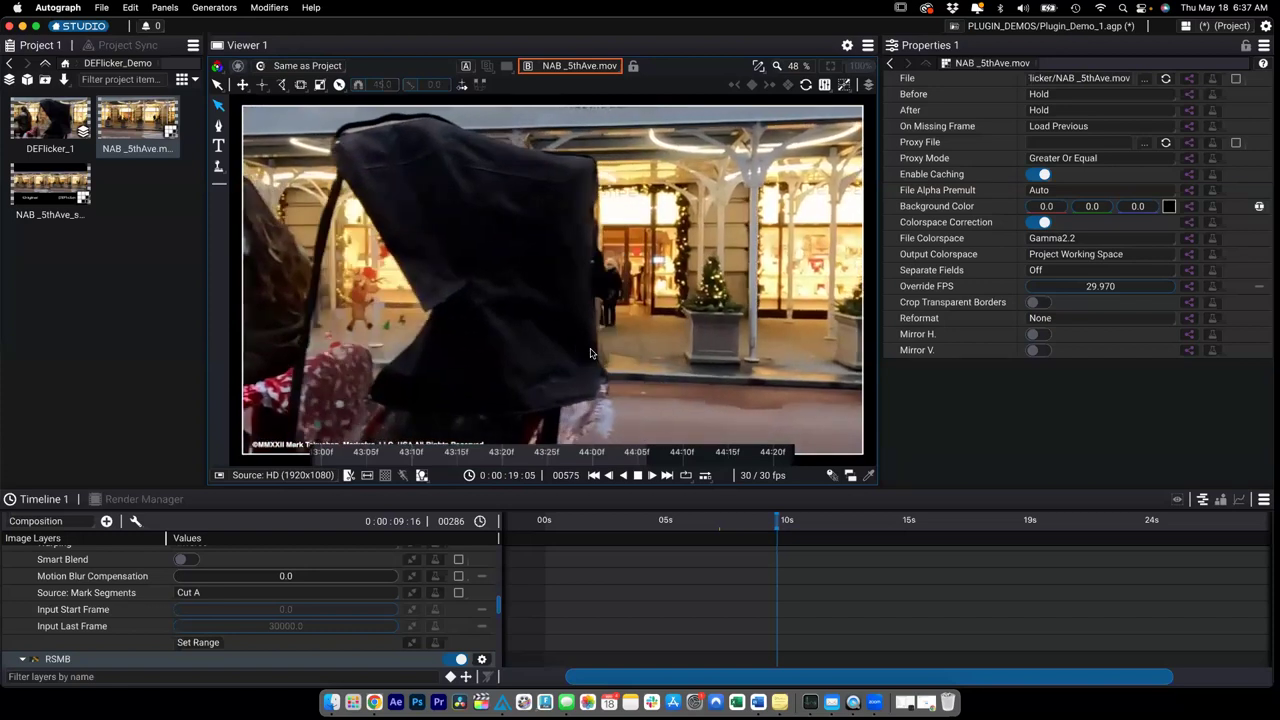
{"action": "left_click", "coordinate": [637, 475]}
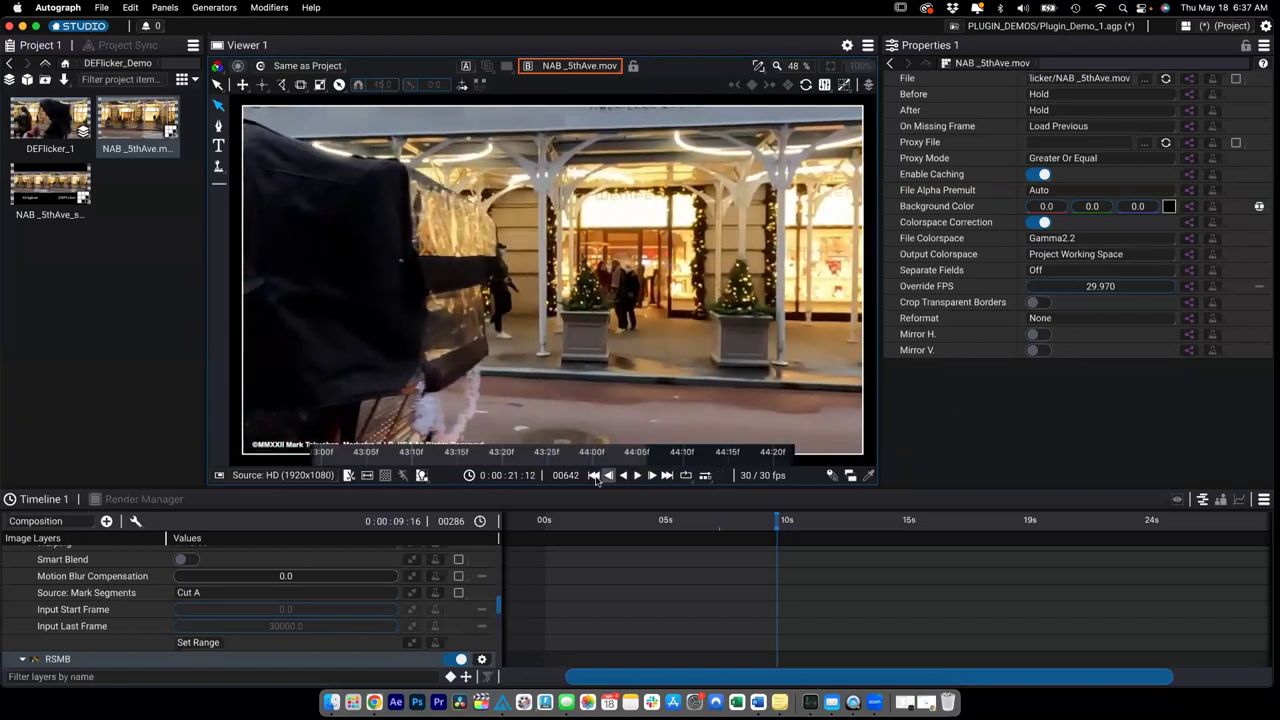
{"action": "left_click", "coordinate": [594, 476]}
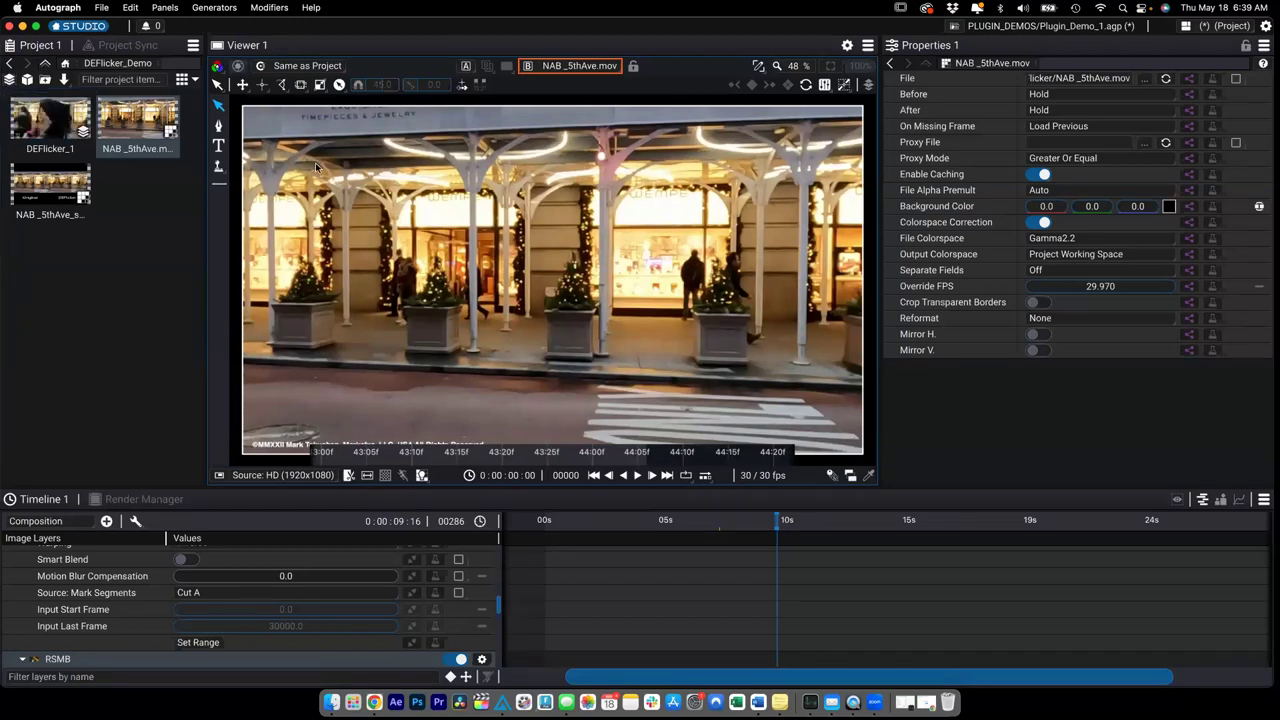
{"action": "left_click", "coordinate": [9, 79]}
{"action": "double_click", "coordinate": [42, 133]}
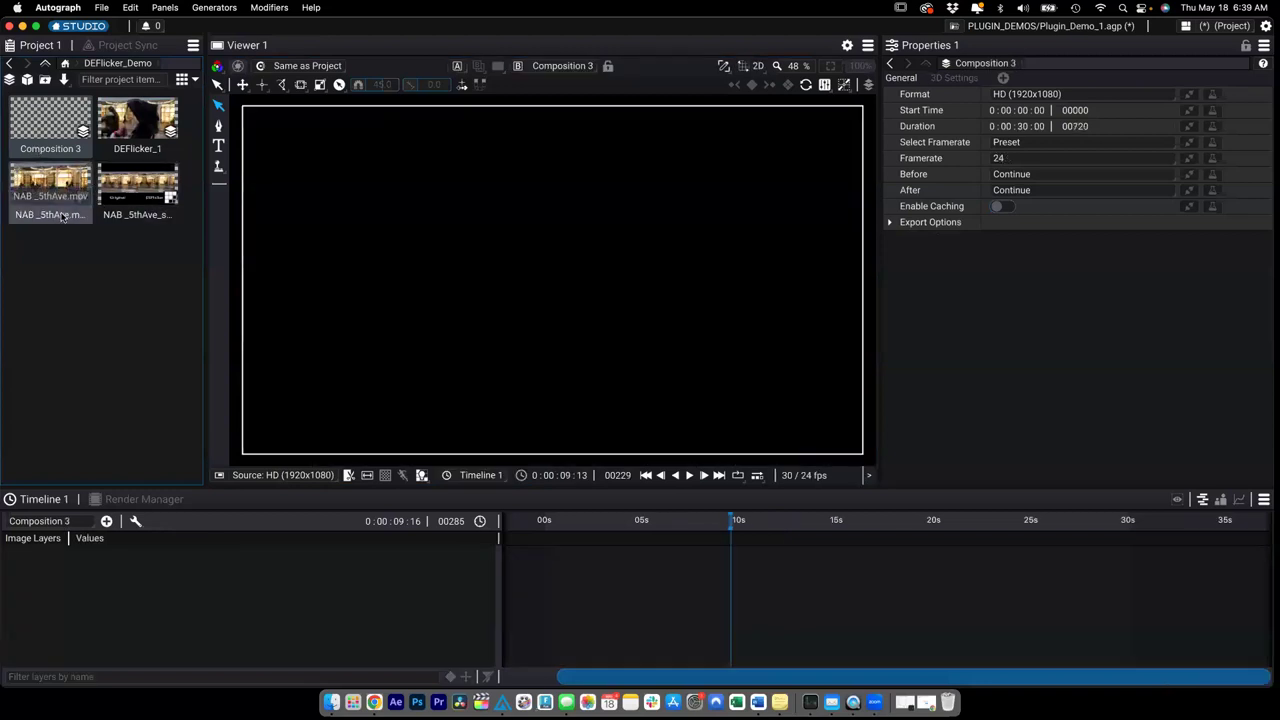
Add NAB_5thAve.mov to Composition 3 at 29.97 fps and filter its effects list by 'de'.
{"action": "left_click_drag", "start_coordinate": [50, 185], "coordinate": [197, 557]}
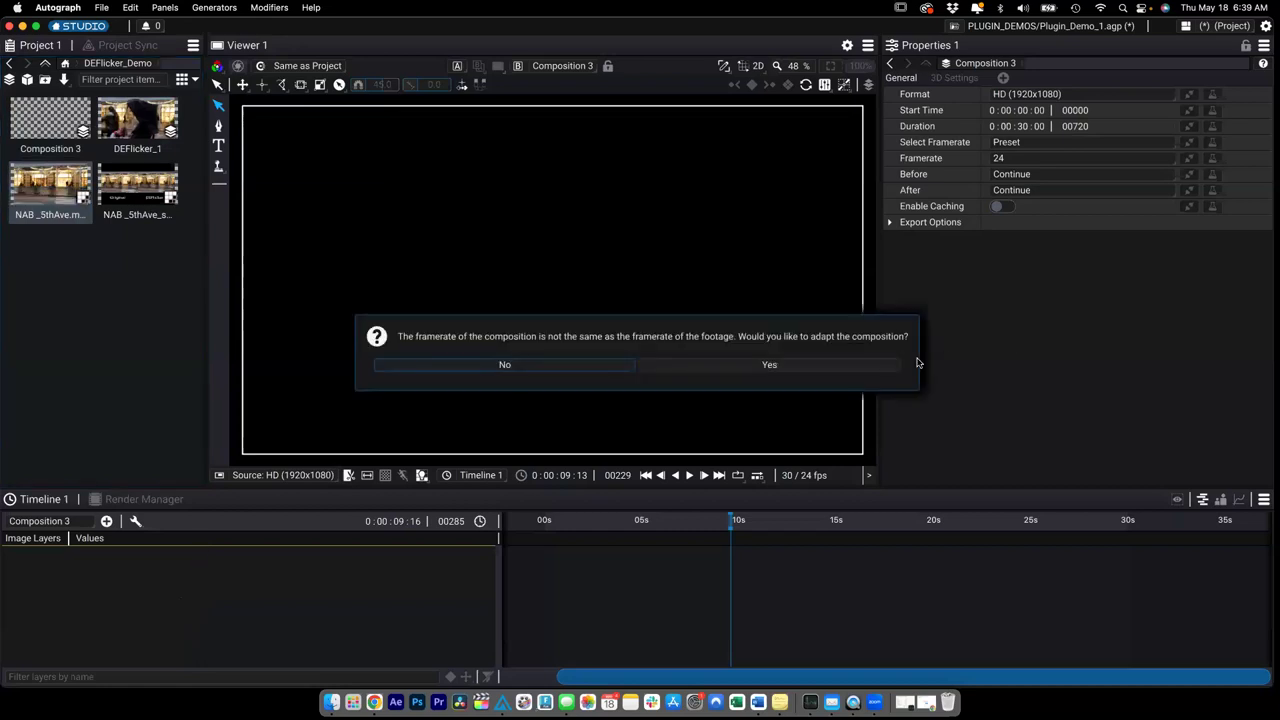
{"action": "left_click", "coordinate": [797, 376]}
{"action": "left_click", "coordinate": [8, 553]}
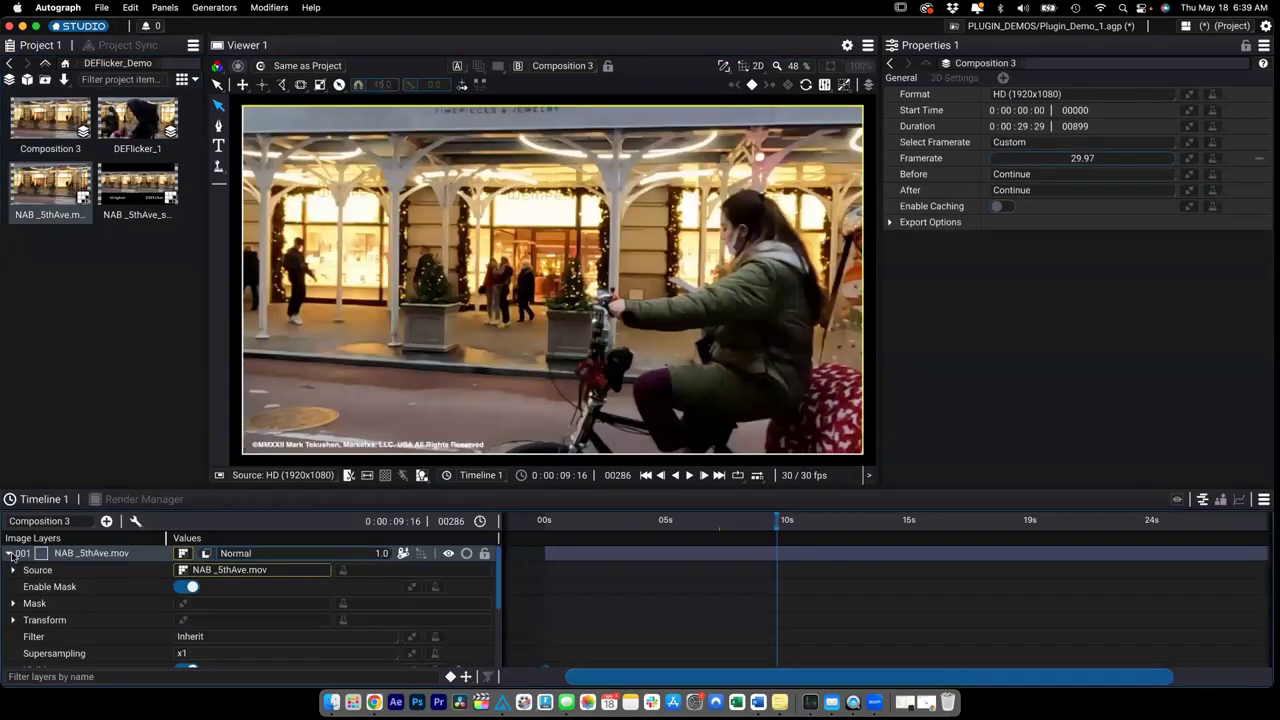
{"action": "left_click", "coordinate": [378, 569]}
{"action": "type", "text": "de"}
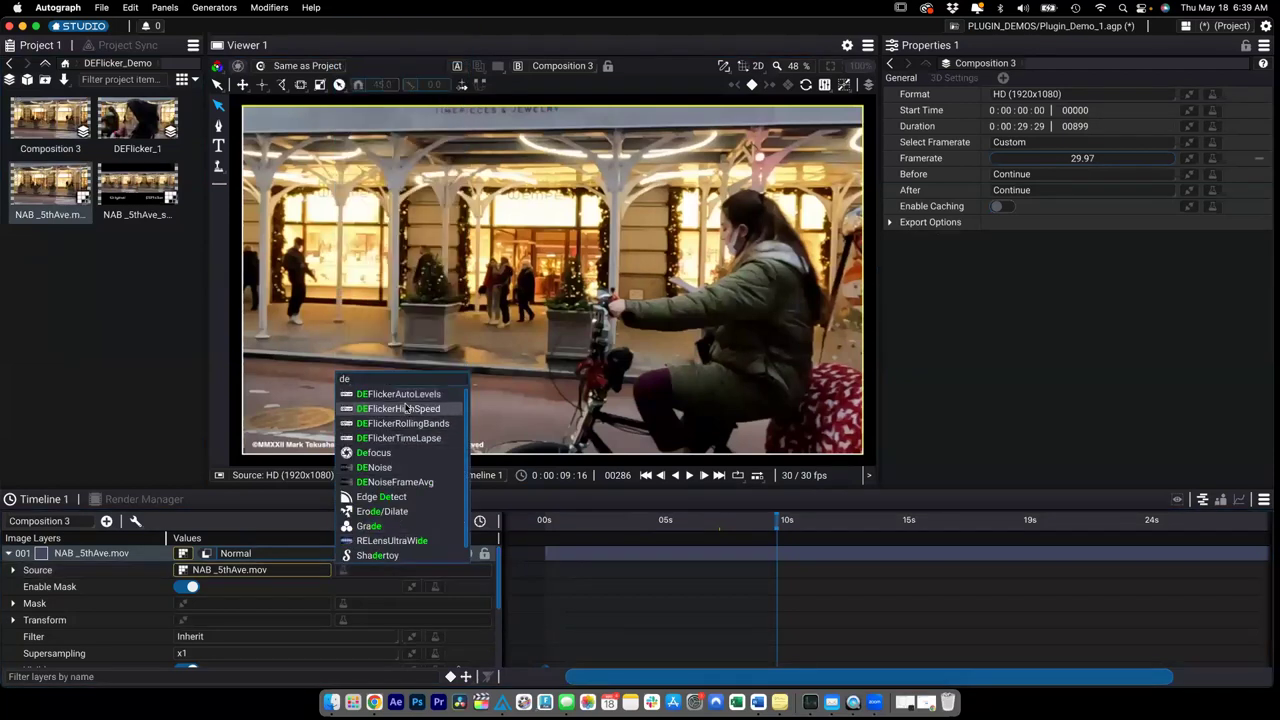
Apply DEFlickerHighSpeed to NAB _5thAve.mov with a 2-frame Time Window, stepping through frames to check.
{"action": "left_click", "coordinate": [406, 409]}
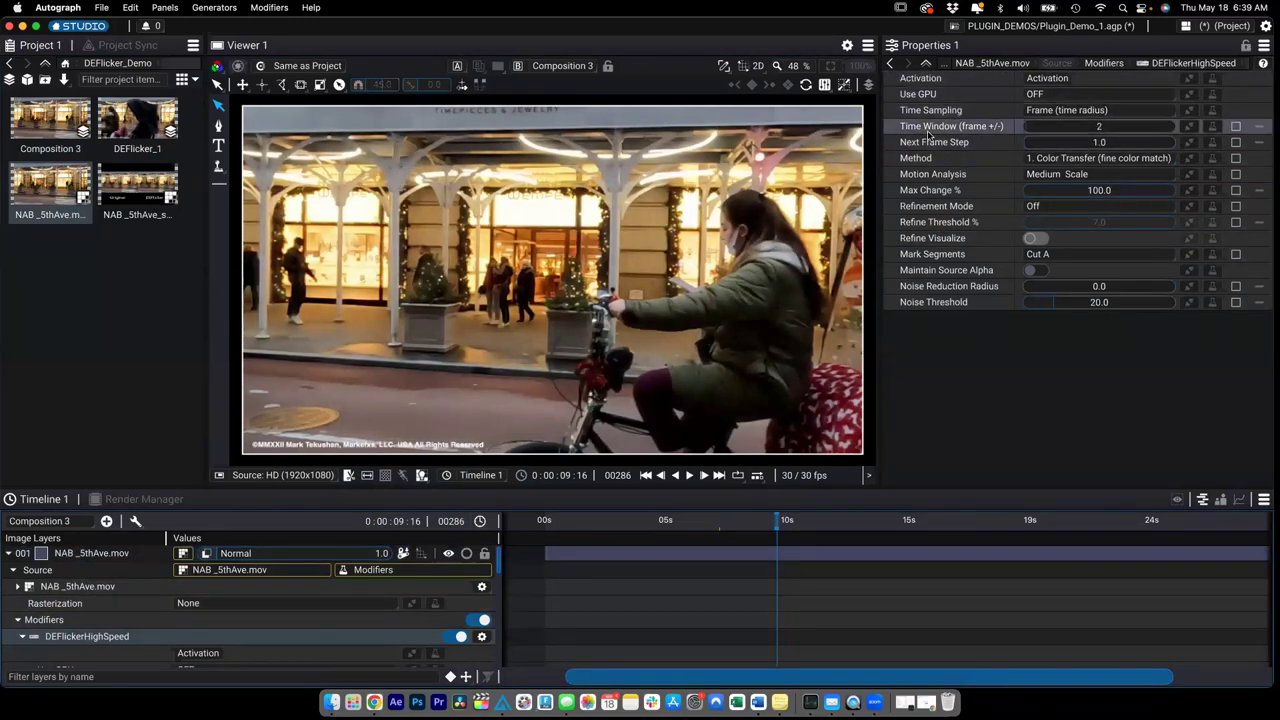
{"action": "left_click_drag", "start_coordinate": [1096, 126], "coordinate": [1121, 126]}
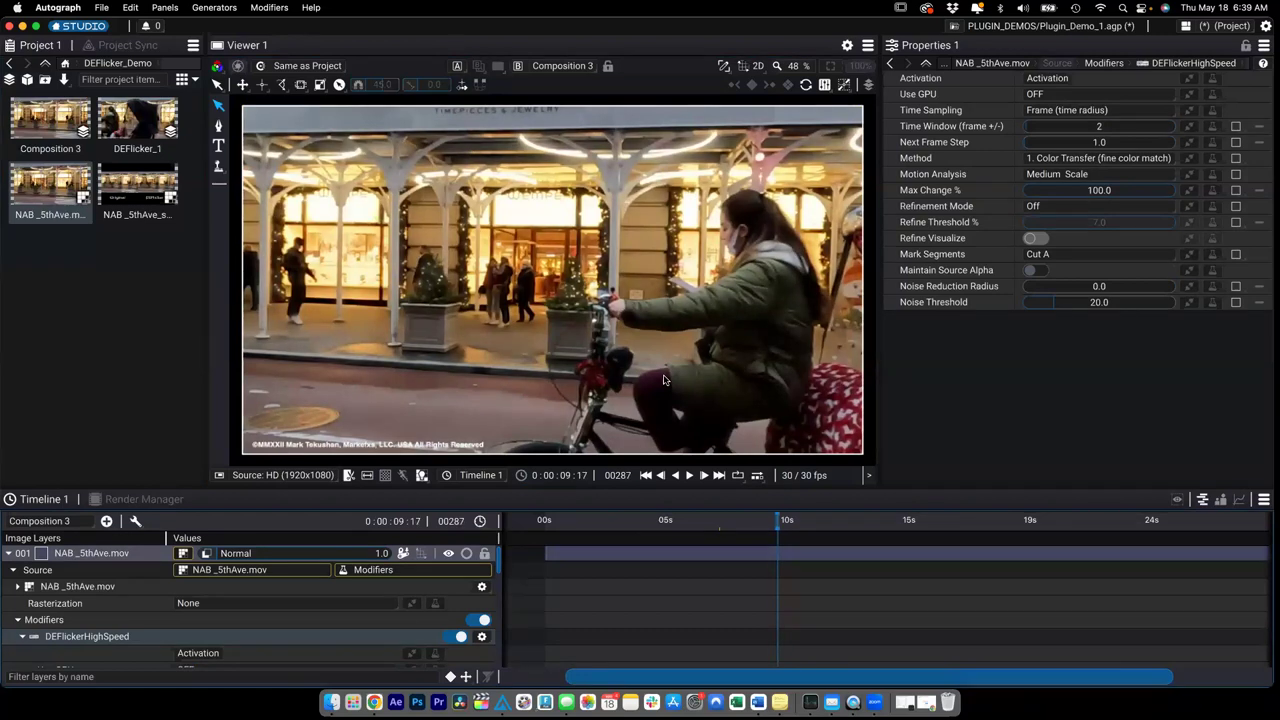
{"action": "key", "text": "Right"}
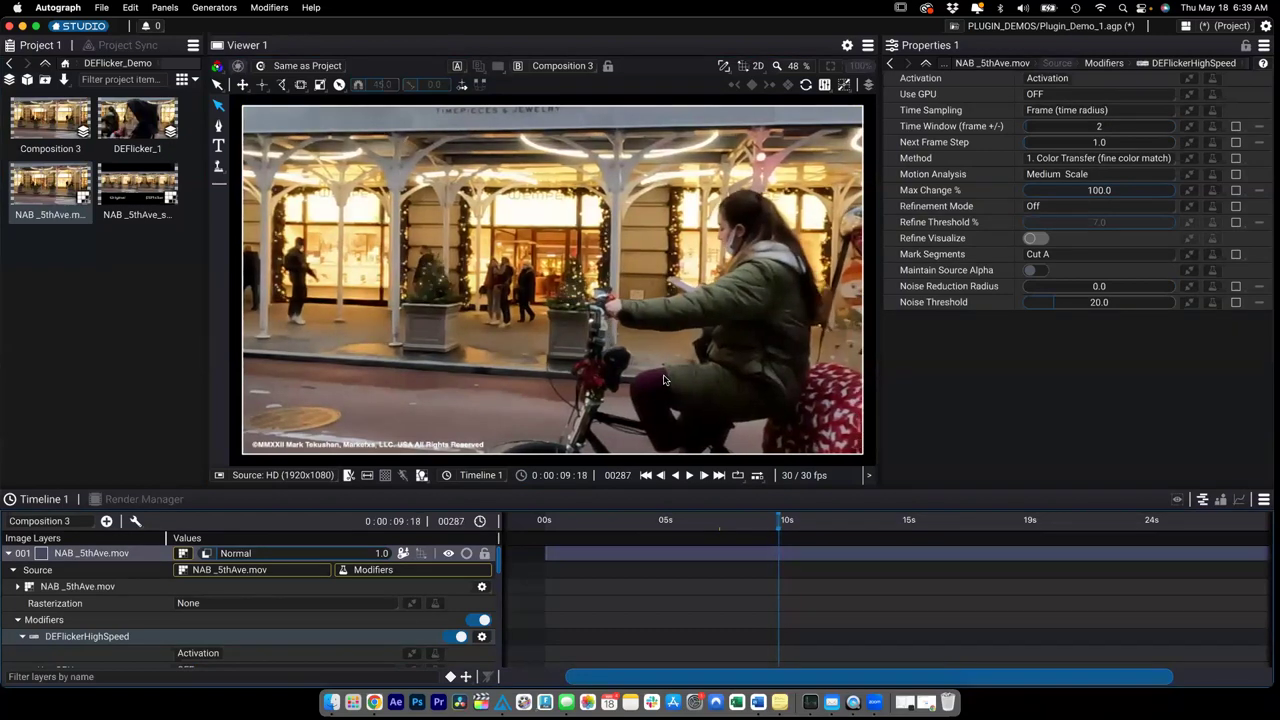
{"action": "key", "text": "Right"}
{"action": "key", "text": "Right"}
{"action": "key", "text": "Right"}
{"action": "key", "text": "Right"}
{"action": "key", "text": "Right"}
{"action": "key", "text": "Right"}
{"action": "key", "text": "Right"}
{"action": "key", "text": "Right"}
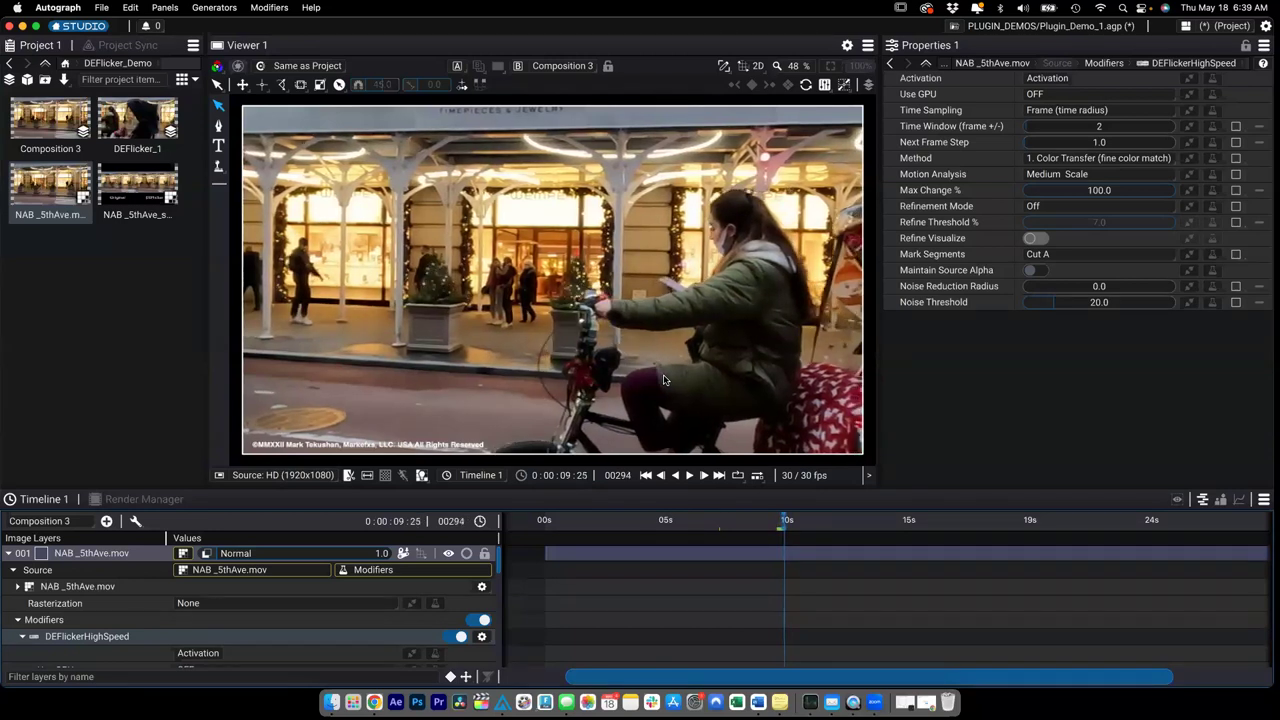
{"action": "key", "text": "Right"}
{"action": "key", "text": "Right"}
{"action": "key", "text": "Right"}
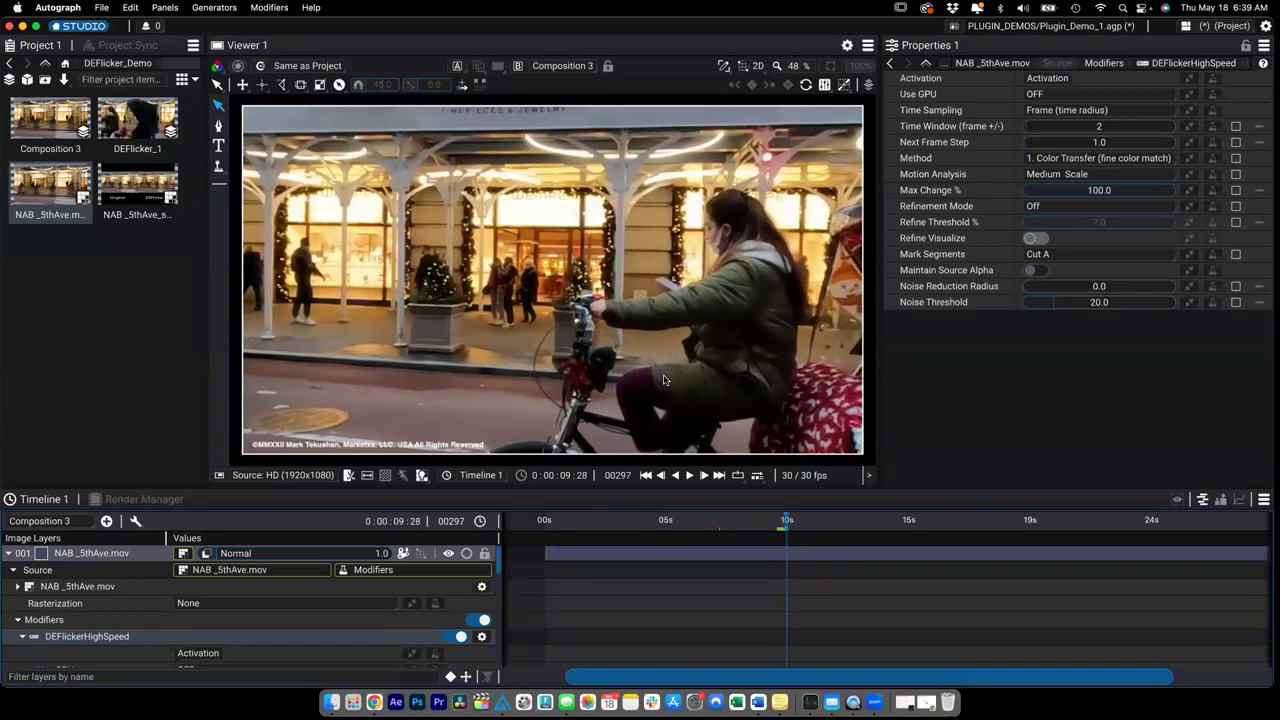
{"action": "key", "text": "Right"}
{"action": "key", "text": "Right"}
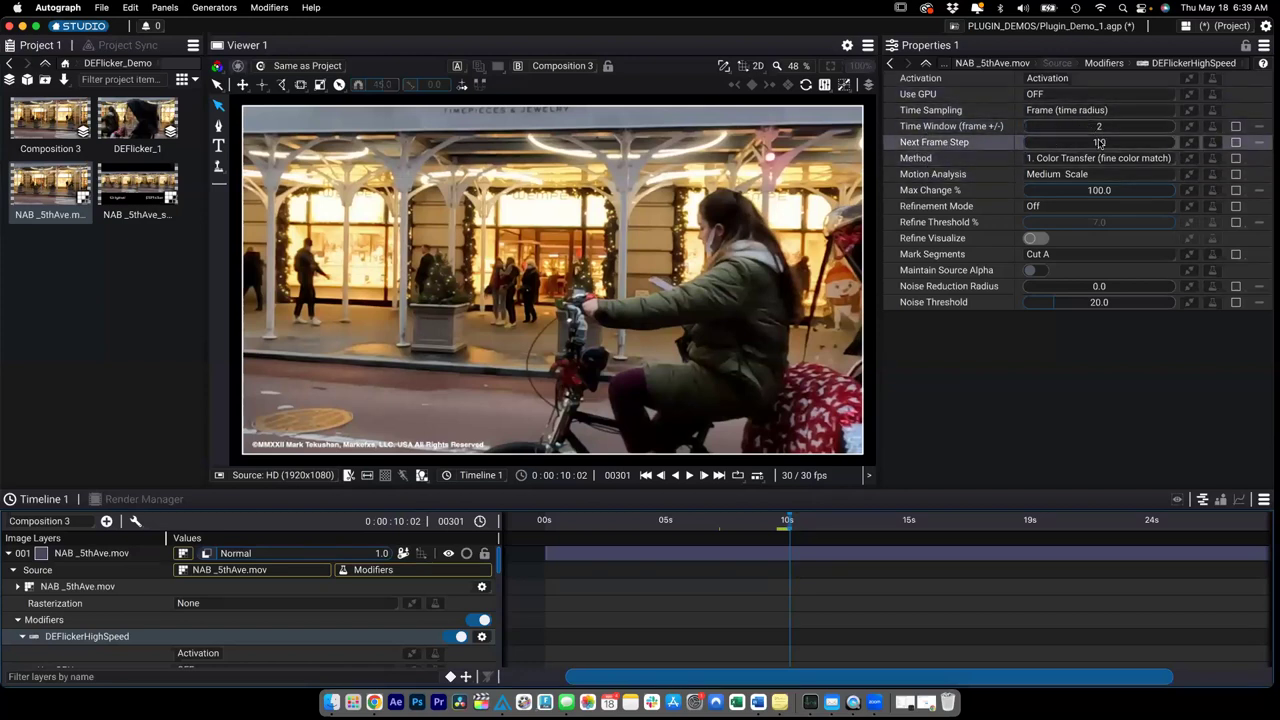
{"action": "left_click", "coordinate": [1079, 160]}
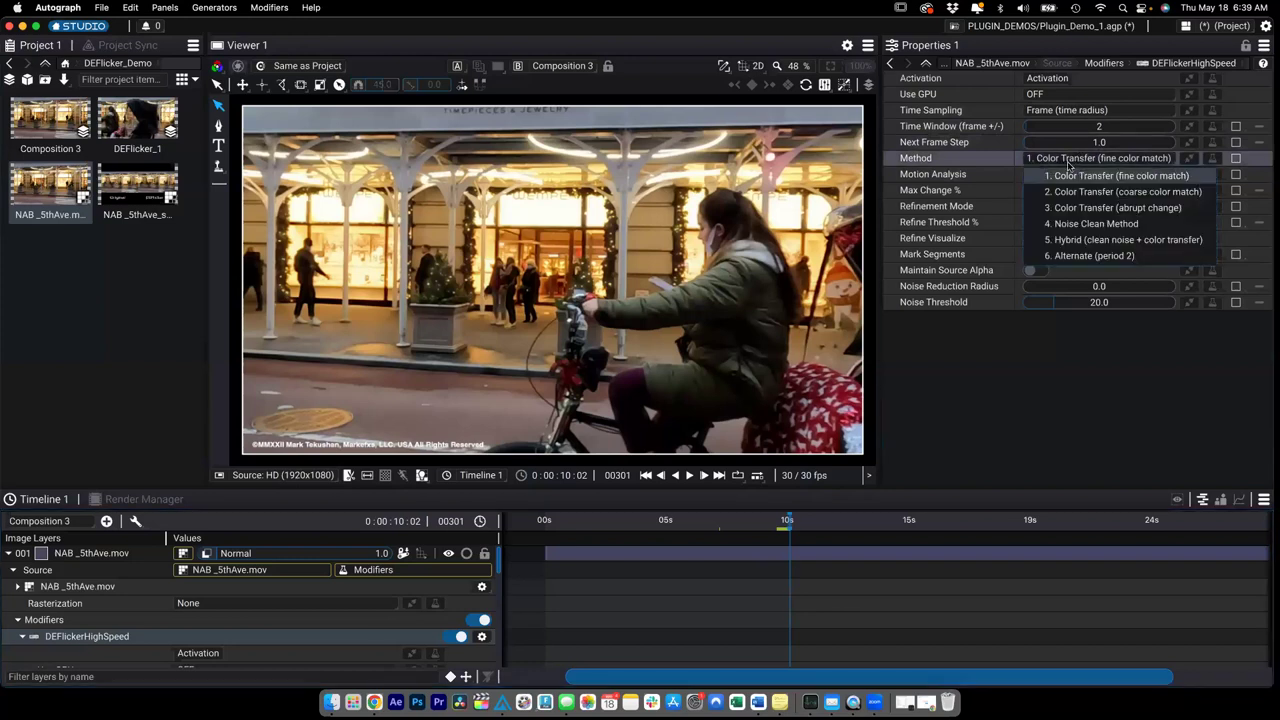
Set Method to 6. Alternate (period 2), play from the start, then play the NAB _5thAve_sXs comparison clip.
{"action": "left_click", "coordinate": [1068, 257]}
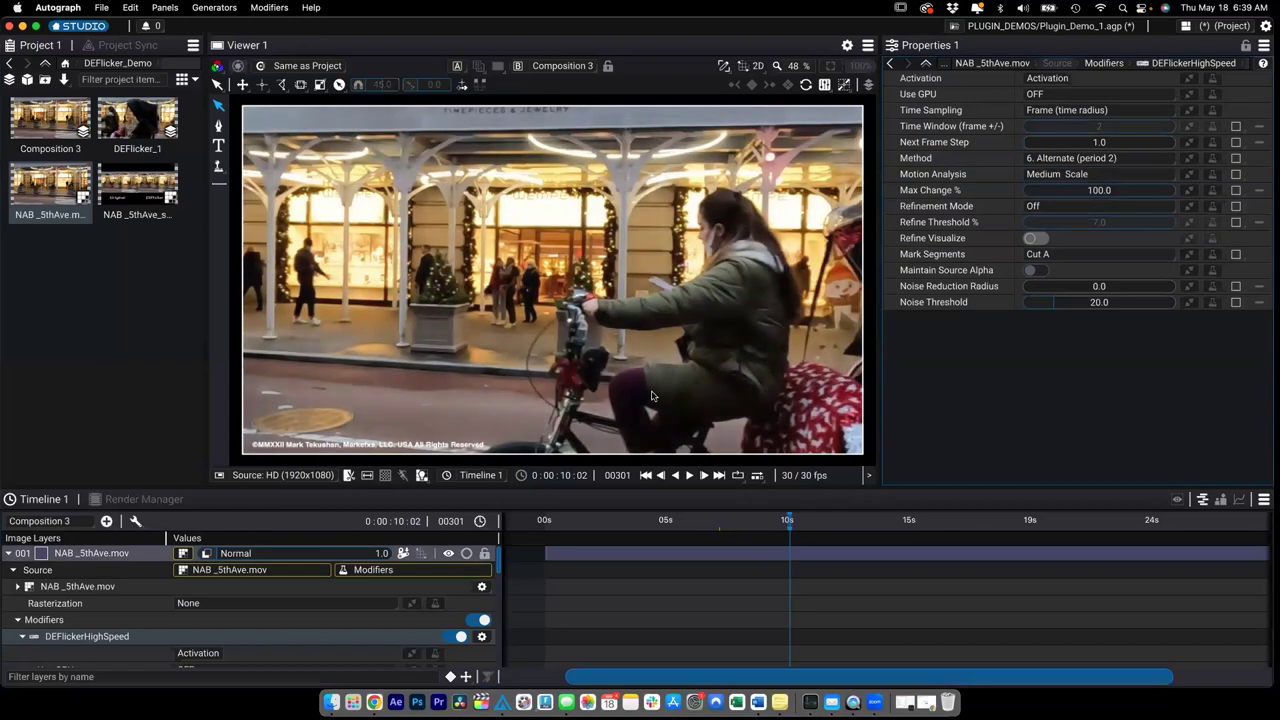
{"action": "left_click", "coordinate": [646, 475]}
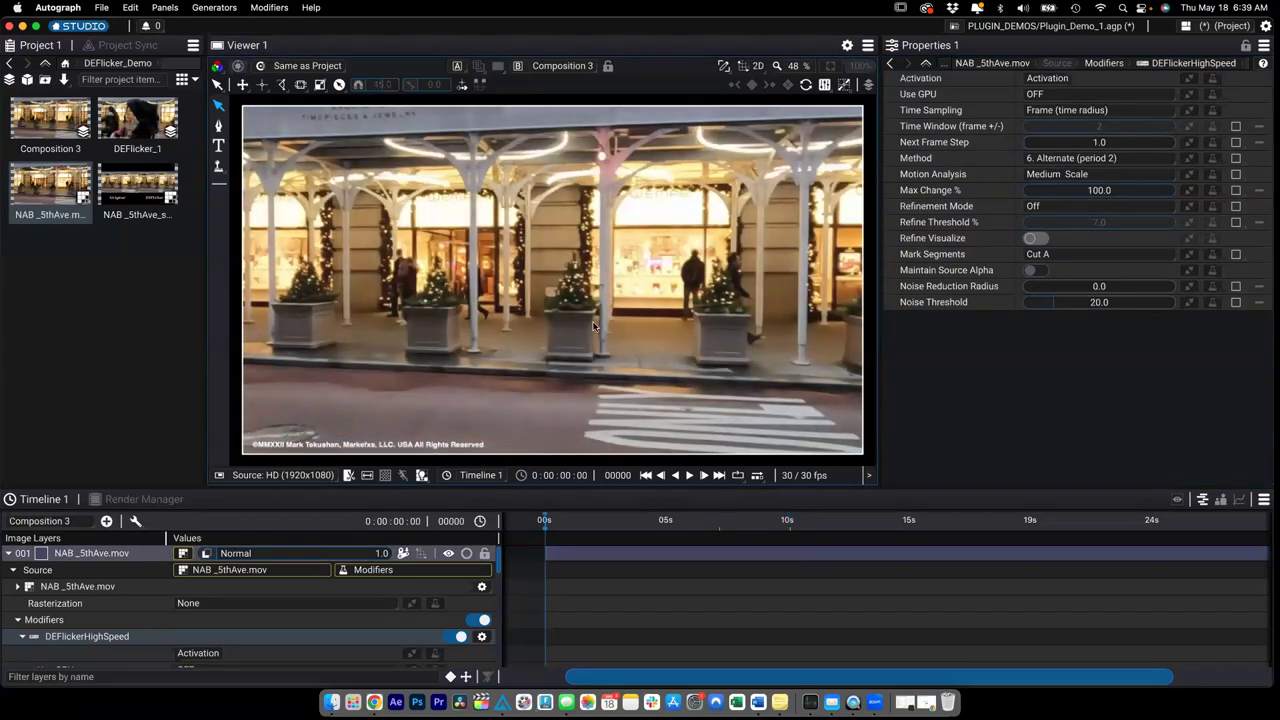
{"action": "key", "text": "space"}
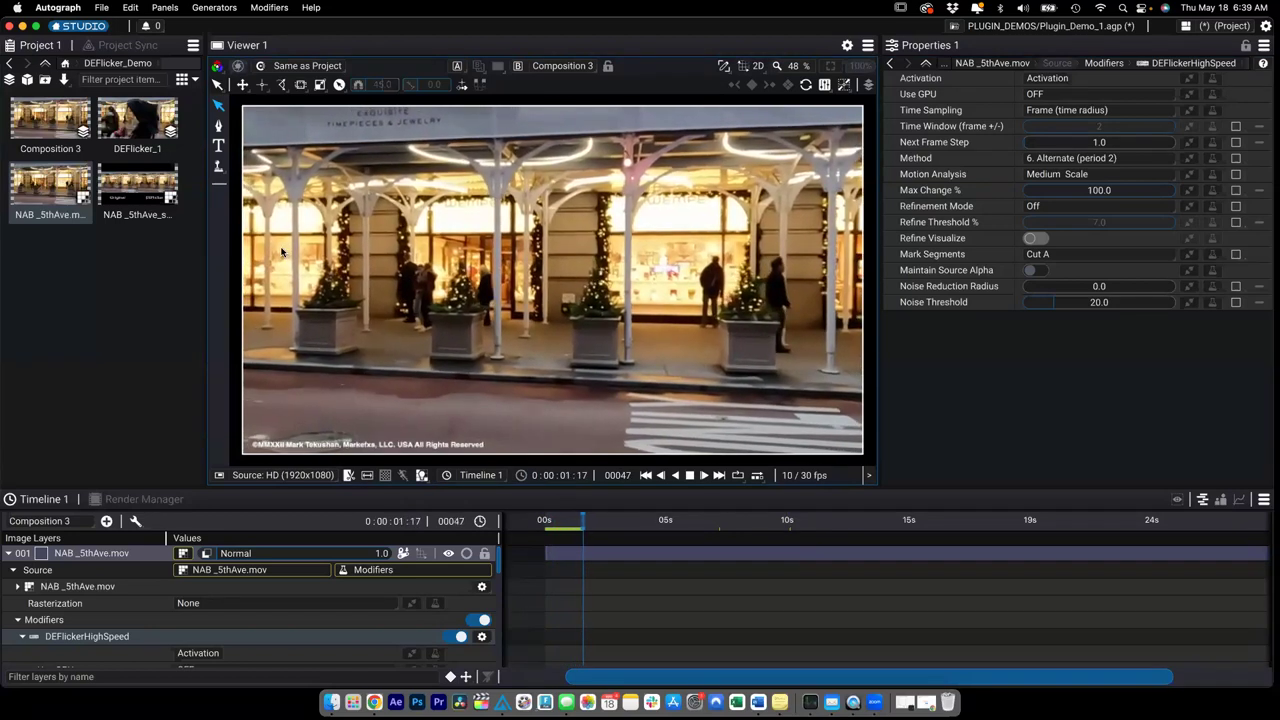
{"action": "double_click", "coordinate": [131, 218]}
{"action": "key", "text": "space"}
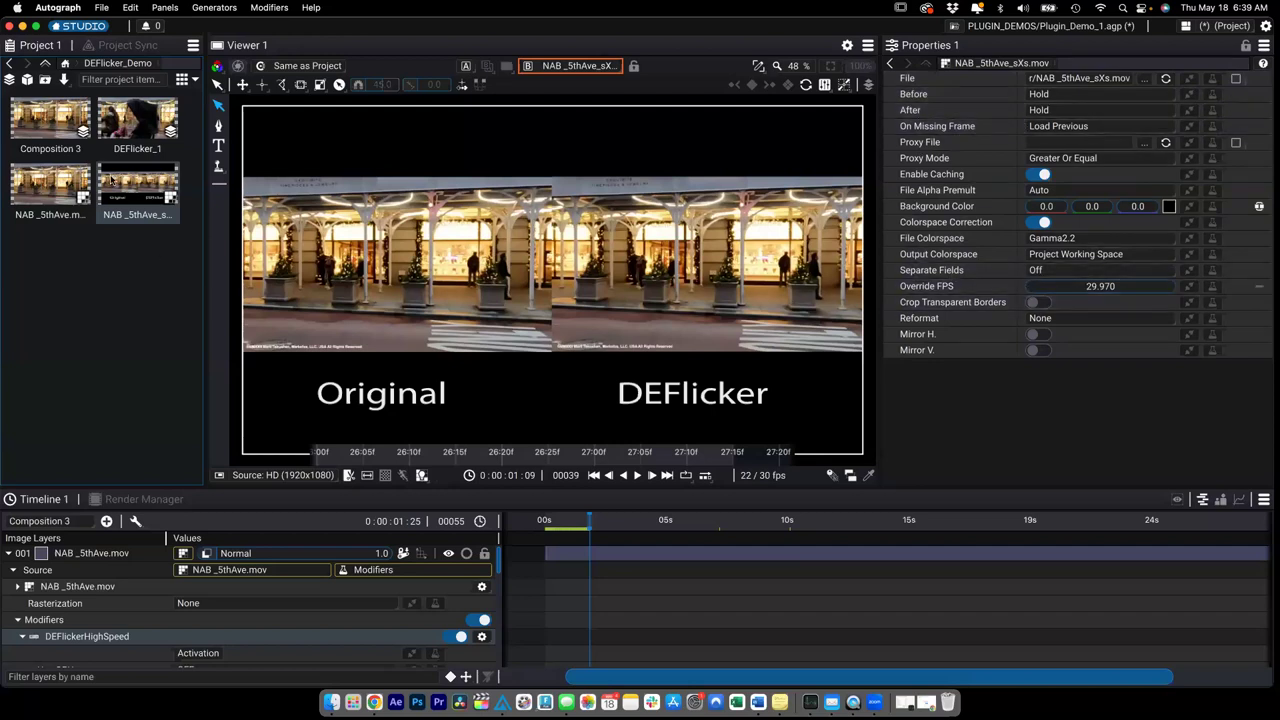
Preview ChelseaMarket.MOV in the REZup_Demo folder, then create Composition 4 (HD 1920x1080, 24 fps).
{"action": "left_click", "coordinate": [9, 64]}
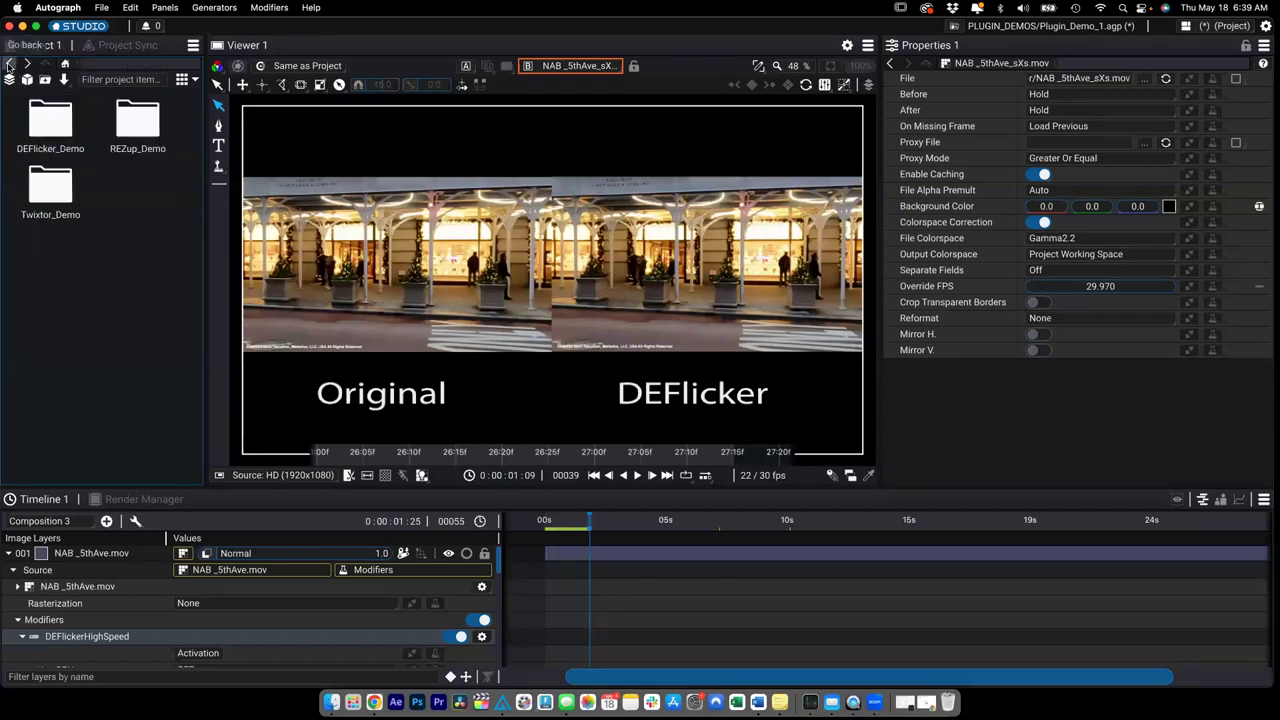
{"action": "double_click", "coordinate": [147, 118]}
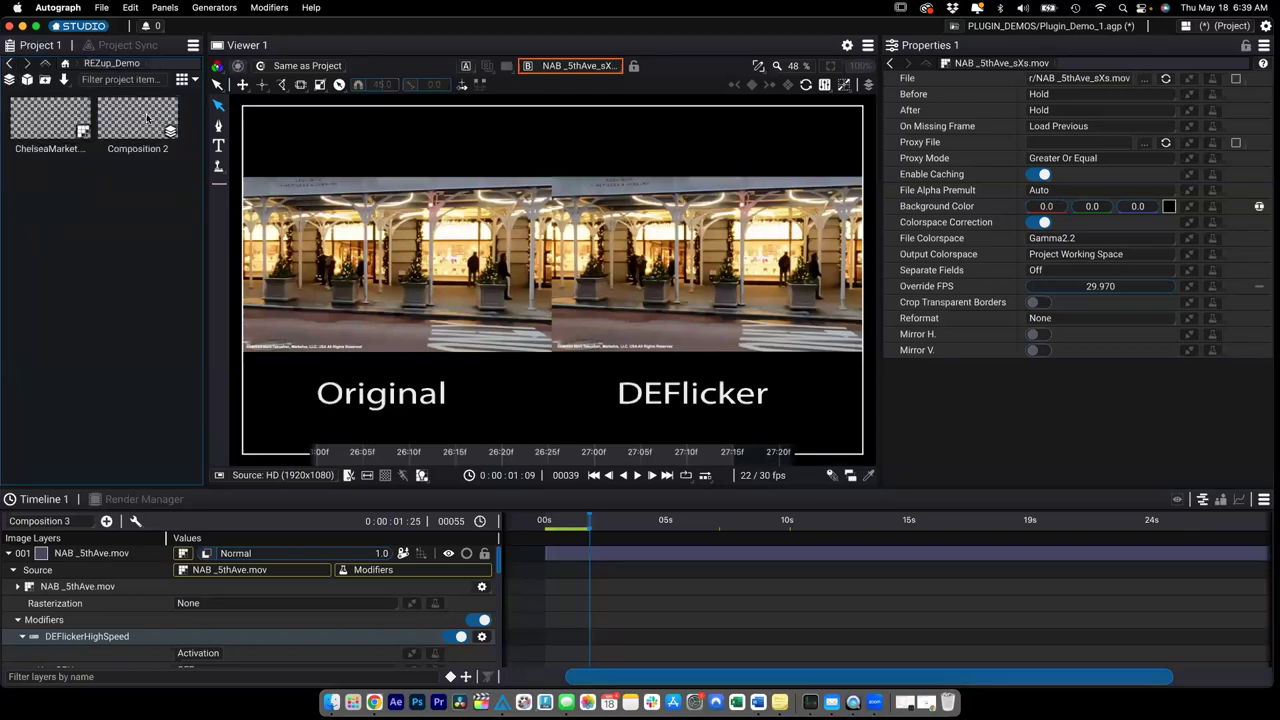
{"action": "left_click", "coordinate": [147, 118]}
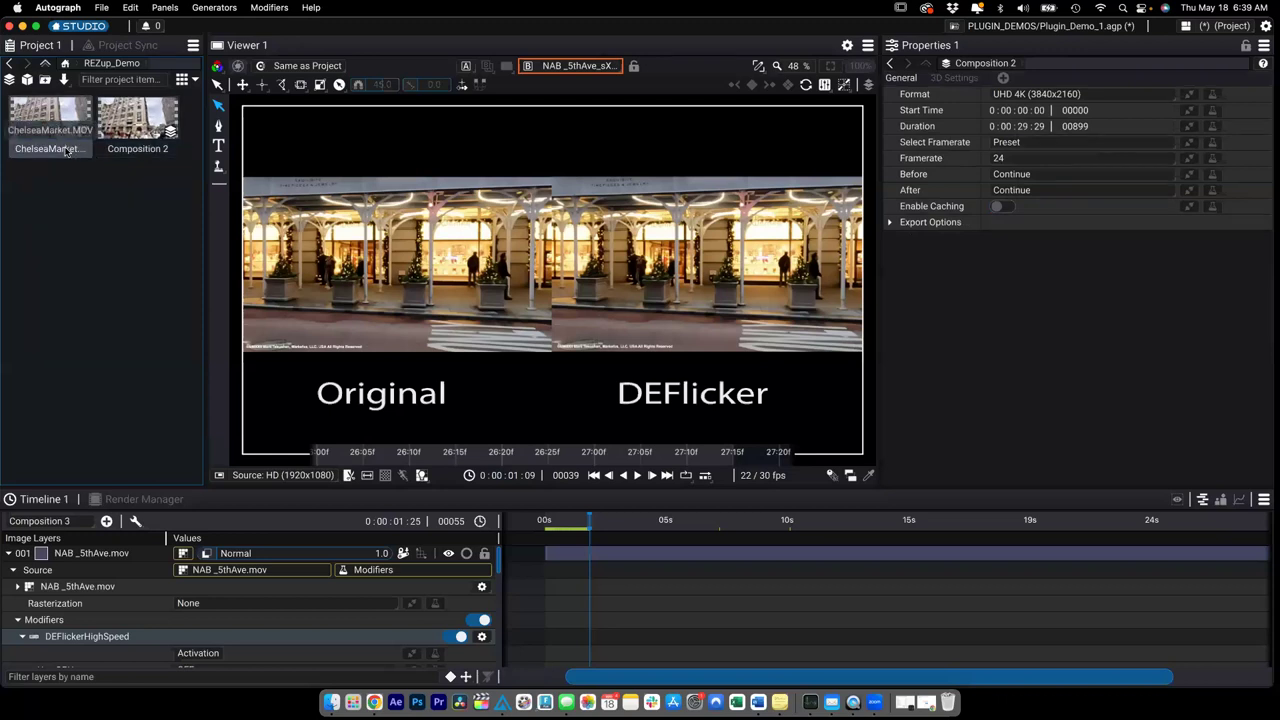
{"action": "double_click", "coordinate": [65, 150]}
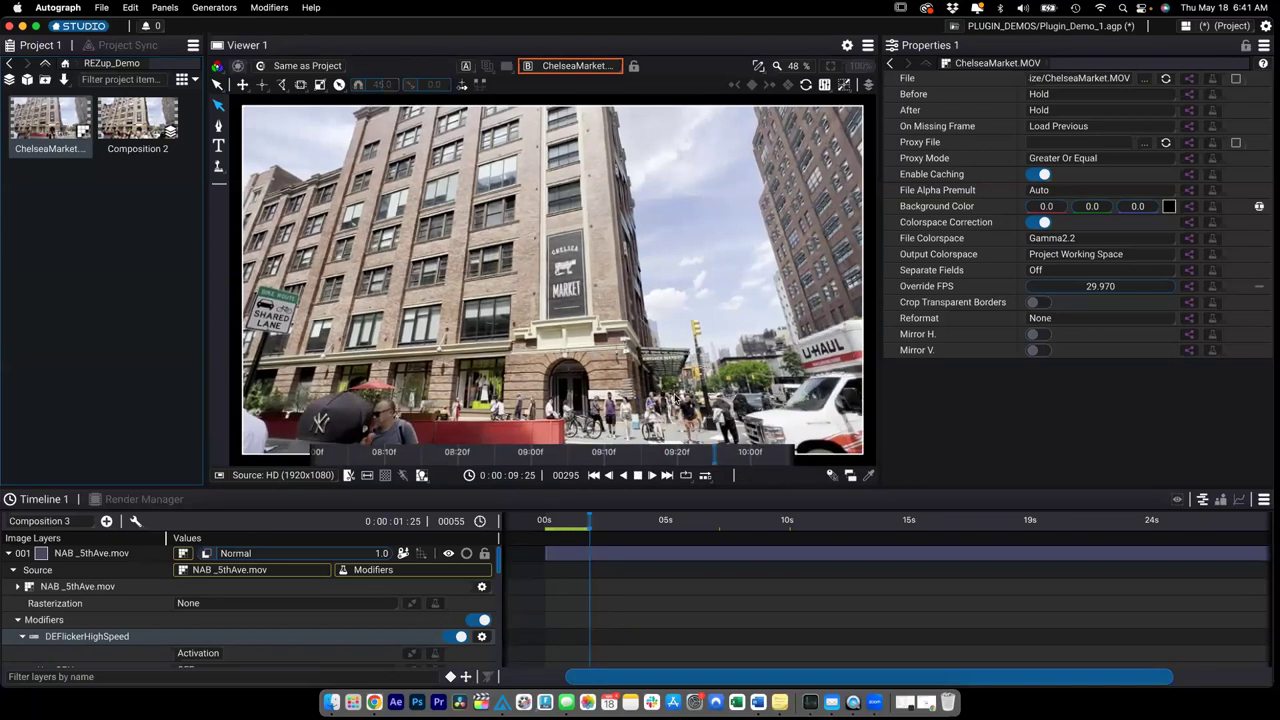
{"action": "key", "text": "space"}
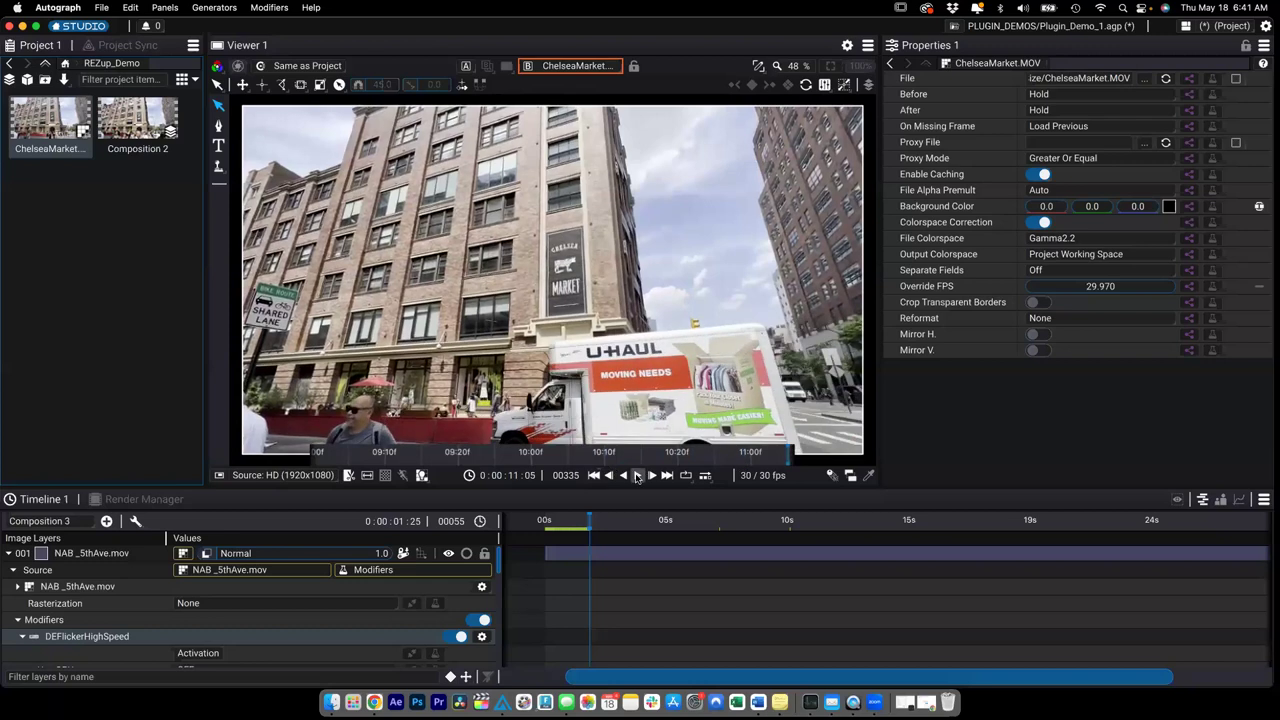
{"action": "left_click", "coordinate": [8, 80]}
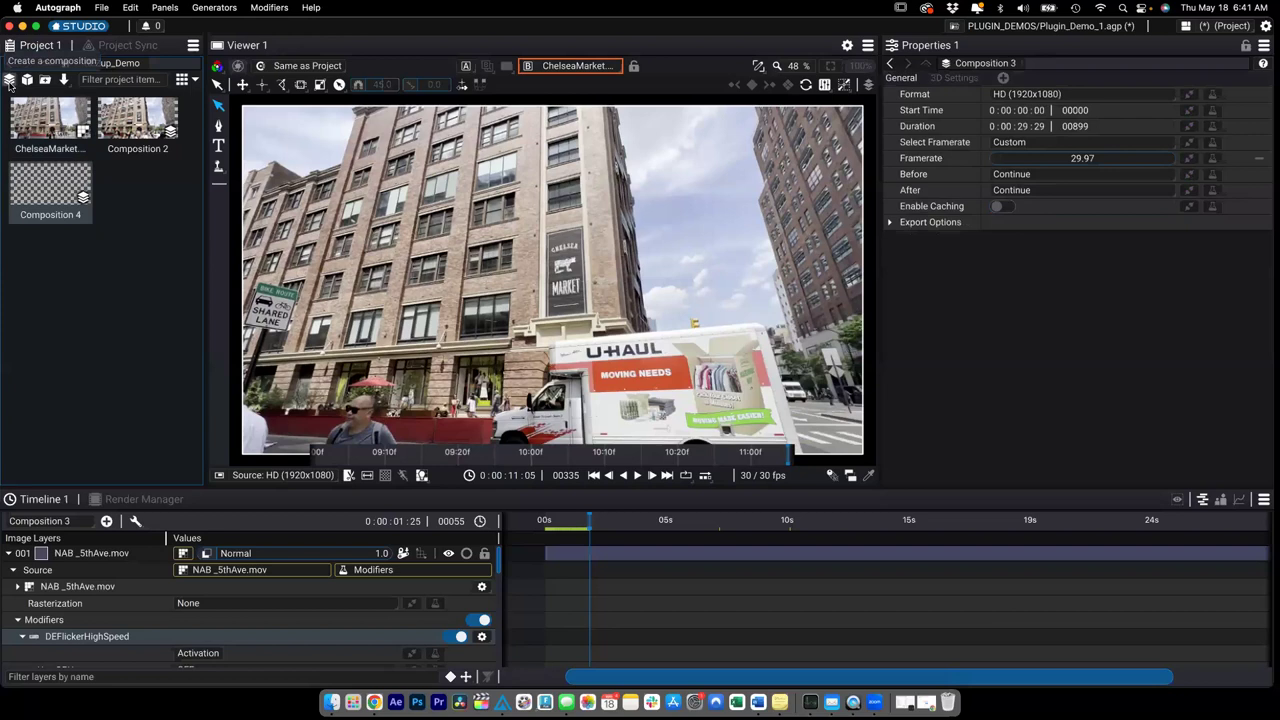
{"action": "left_click", "coordinate": [70, 217]}
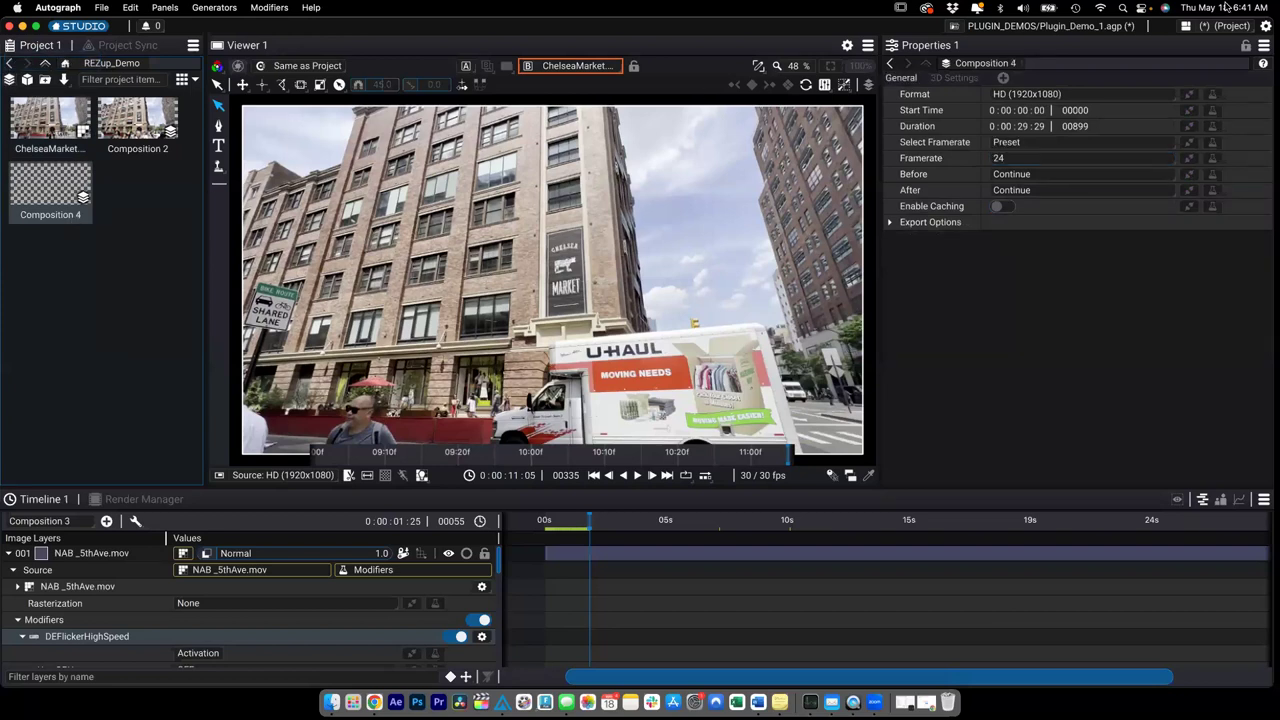
Set Composition 4's Format to UHD 4K (3840x2160) and choose 29.97 as its framerate.
{"action": "left_click", "coordinate": [1091, 94]}
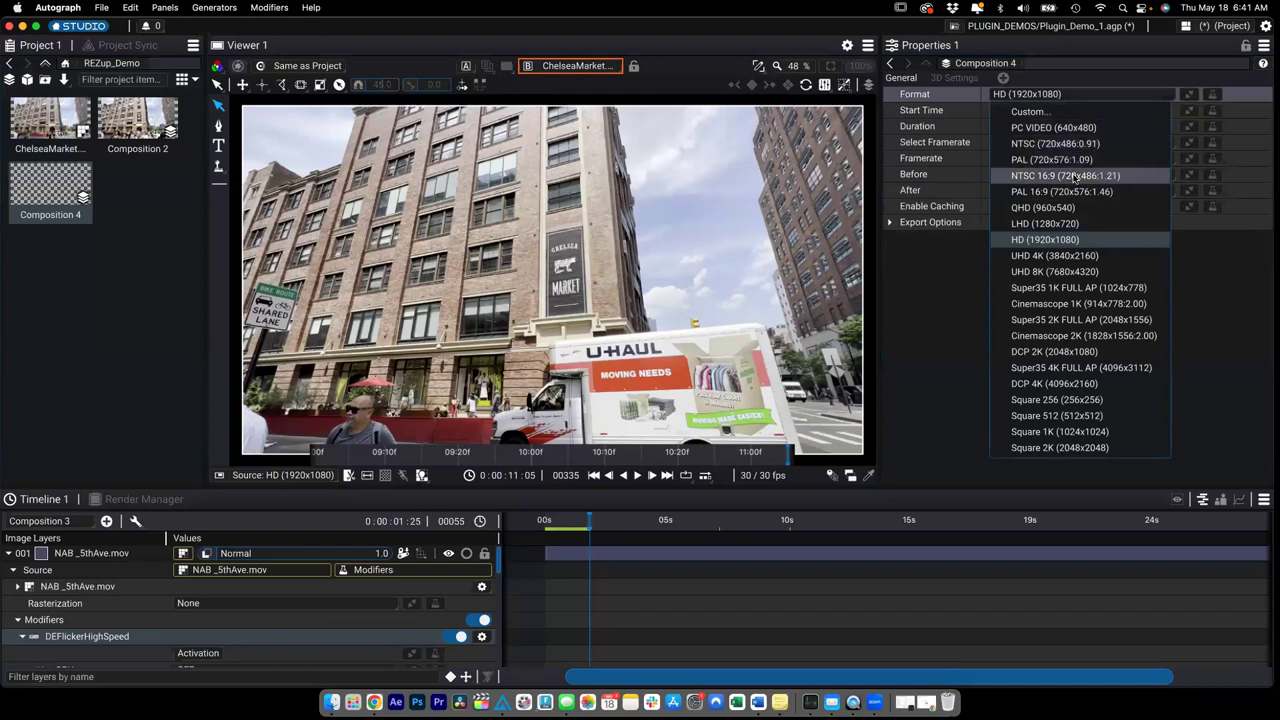
{"action": "left_click", "coordinate": [1041, 256]}
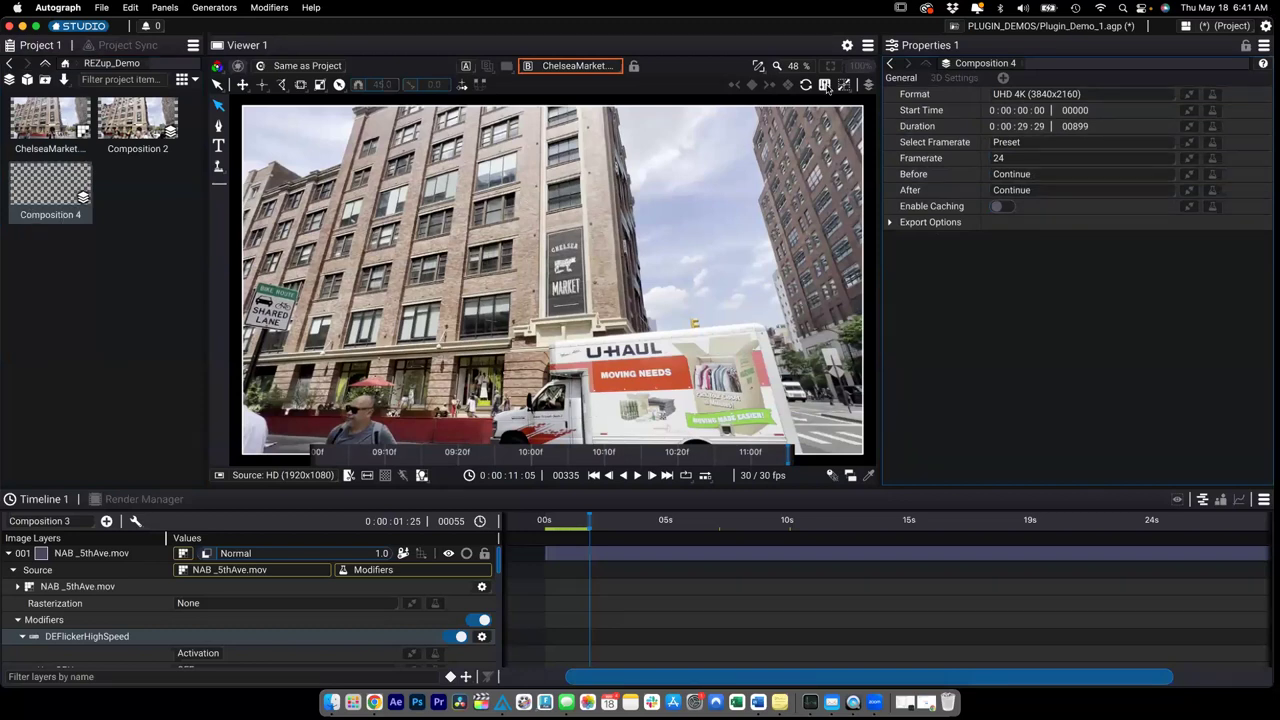
{"action": "left_click", "coordinate": [1027, 158]}
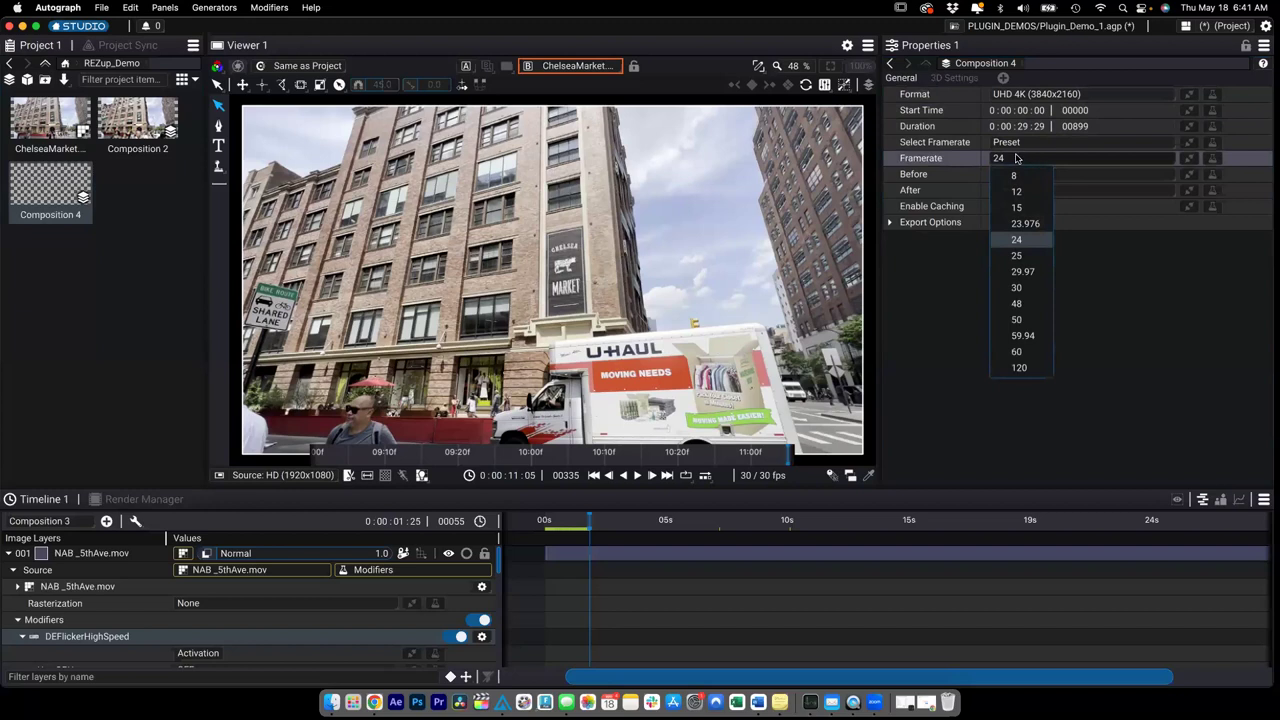
{"action": "left_click", "coordinate": [1022, 271]}
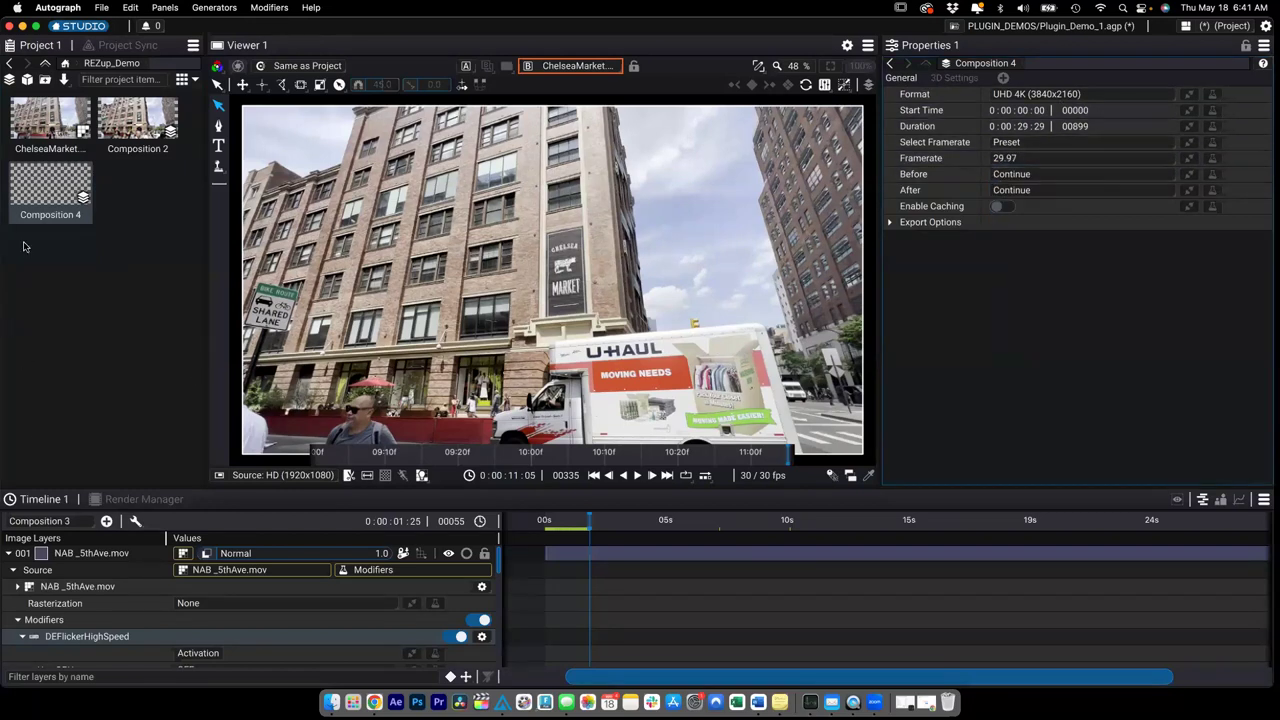
Open Composition 4 and add a white Constant layer to it.
{"action": "double_click", "coordinate": [56, 200]}
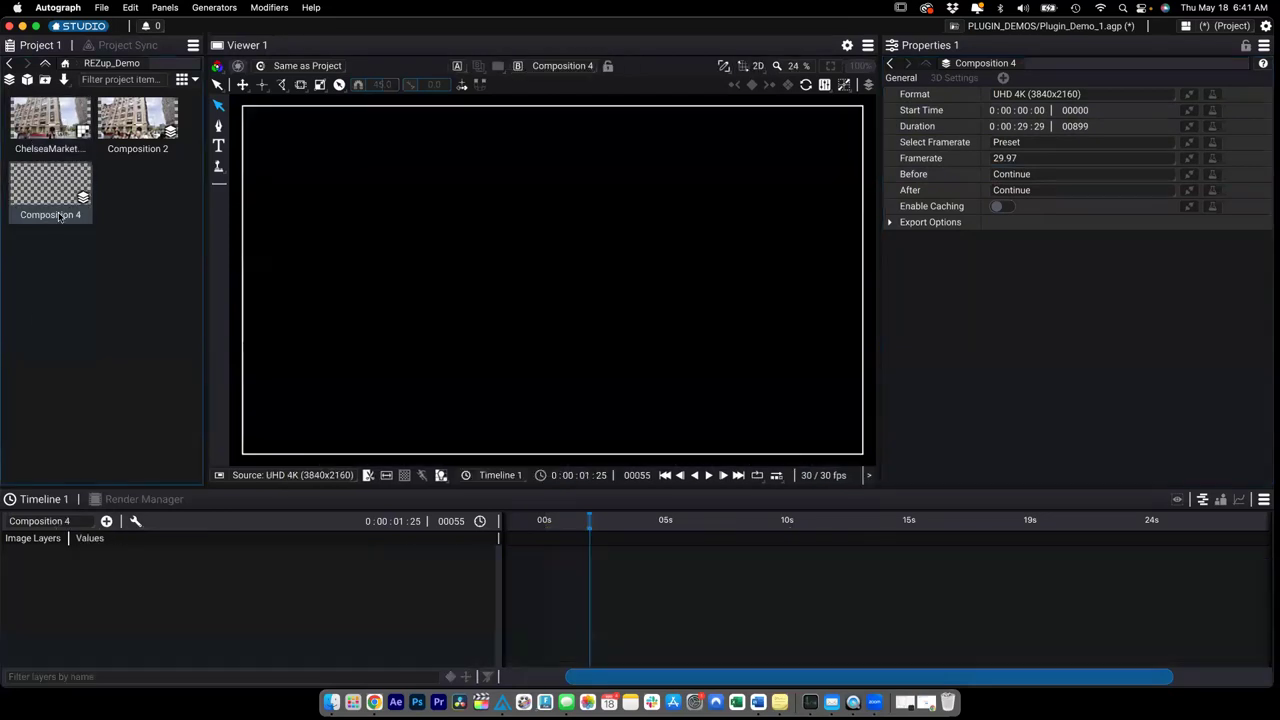
{"action": "left_click", "coordinate": [106, 521]}
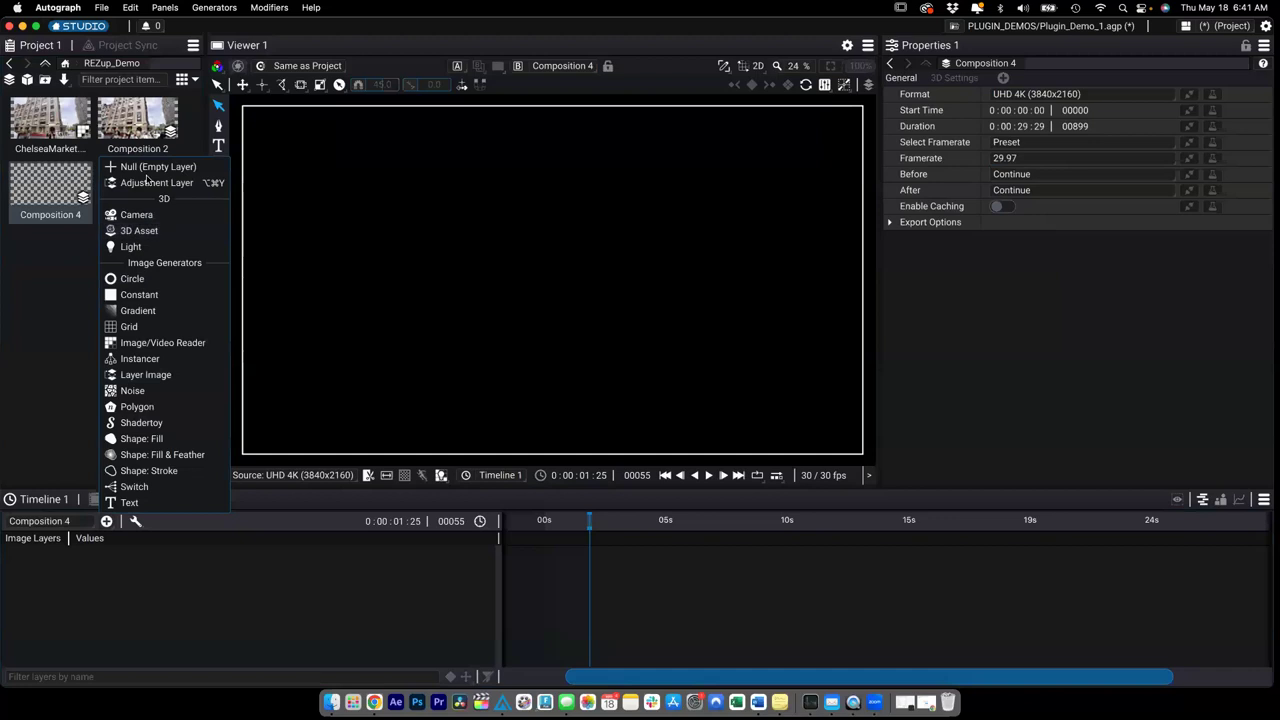
{"action": "left_click", "coordinate": [137, 295]}
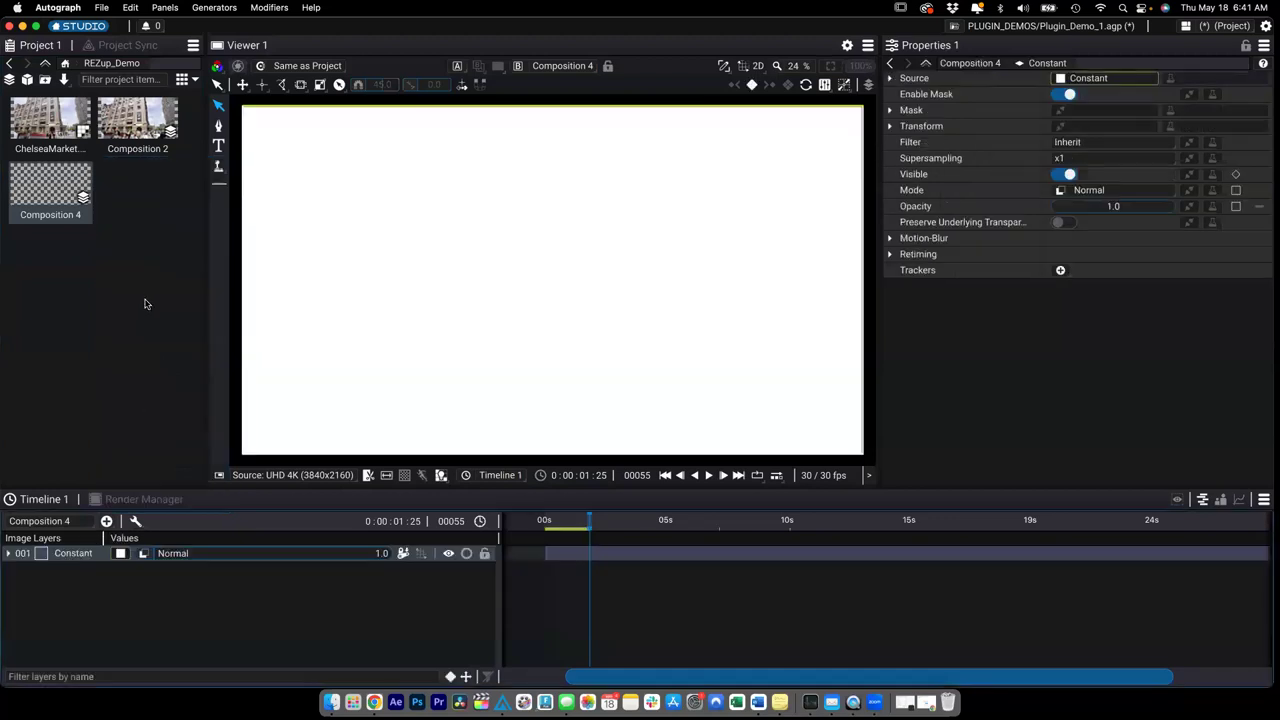
Search 'rez' in the Constant layer's modifier list and add REZupResize.
{"action": "left_click", "coordinate": [9, 554]}
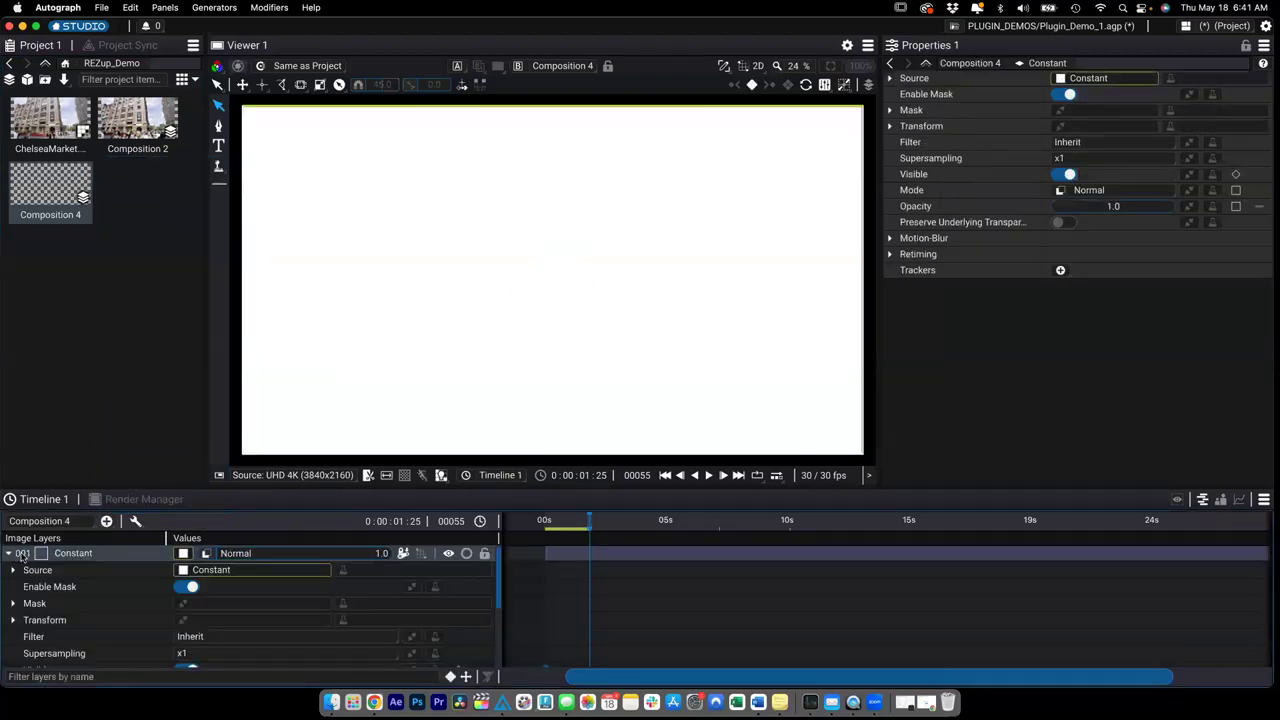
{"action": "right_click", "coordinate": [394, 574]}
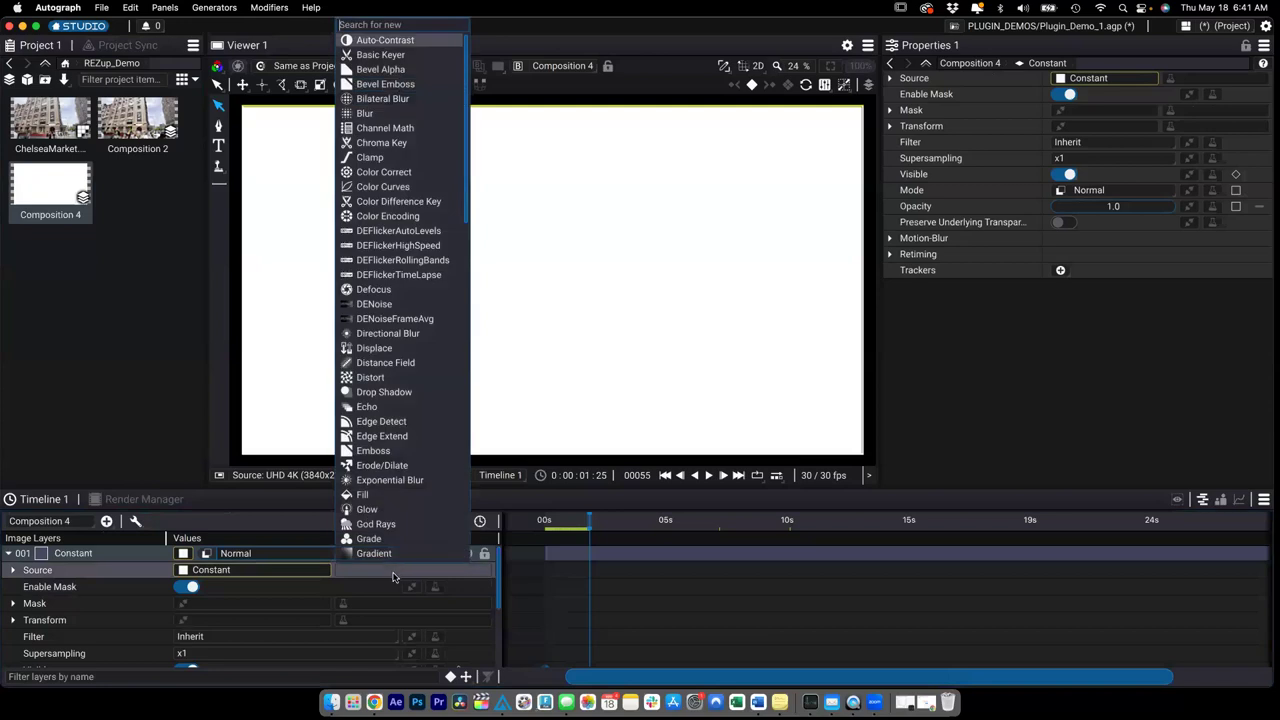
{"action": "type", "text": "rez"}
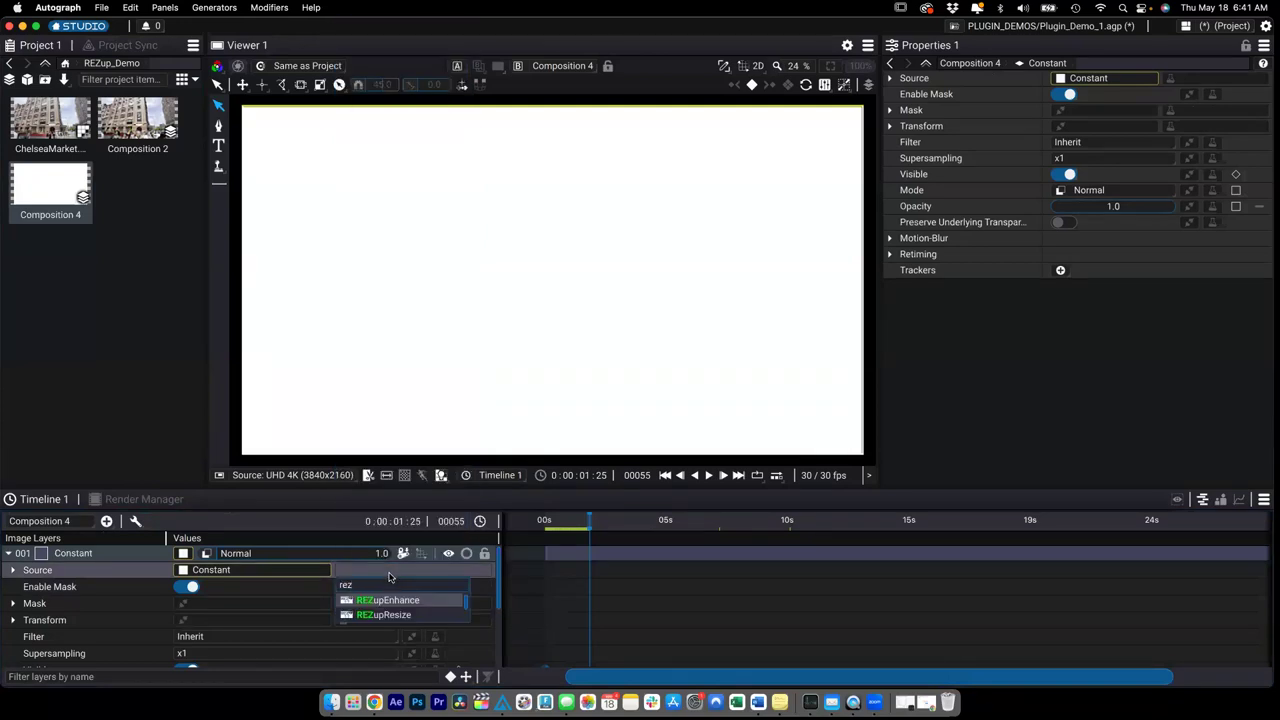
{"action": "left_click", "coordinate": [390, 614]}
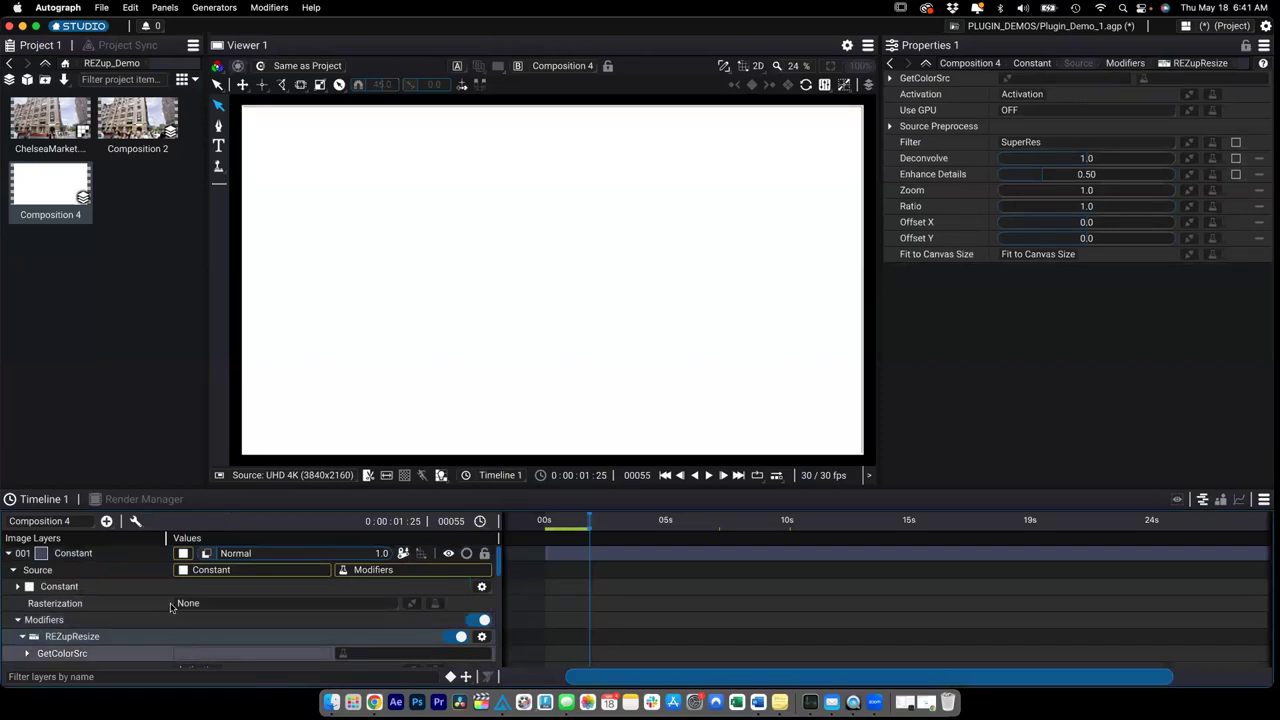
Use ChelseaMarket.MOV as GetColorSrc and set the Constant's Output Format to Composition Format.
{"action": "left_click", "coordinate": [50, 122]}
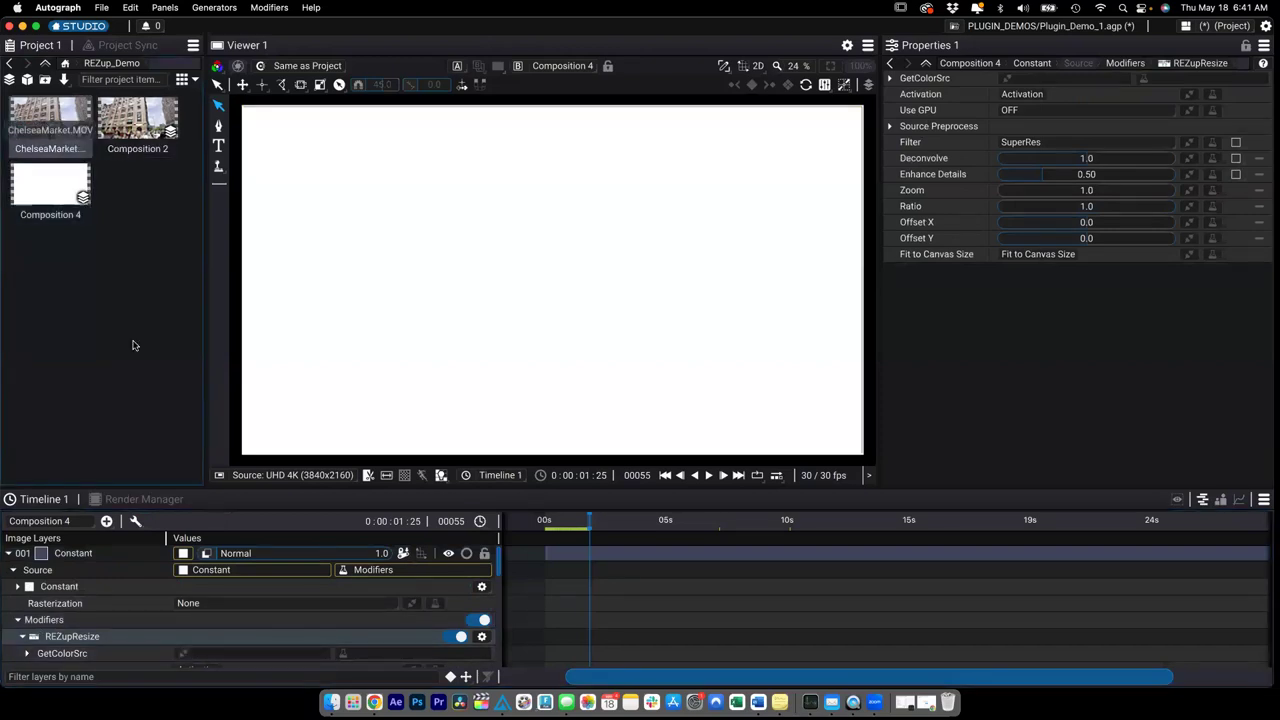
{"action": "left_click", "coordinate": [200, 653]}
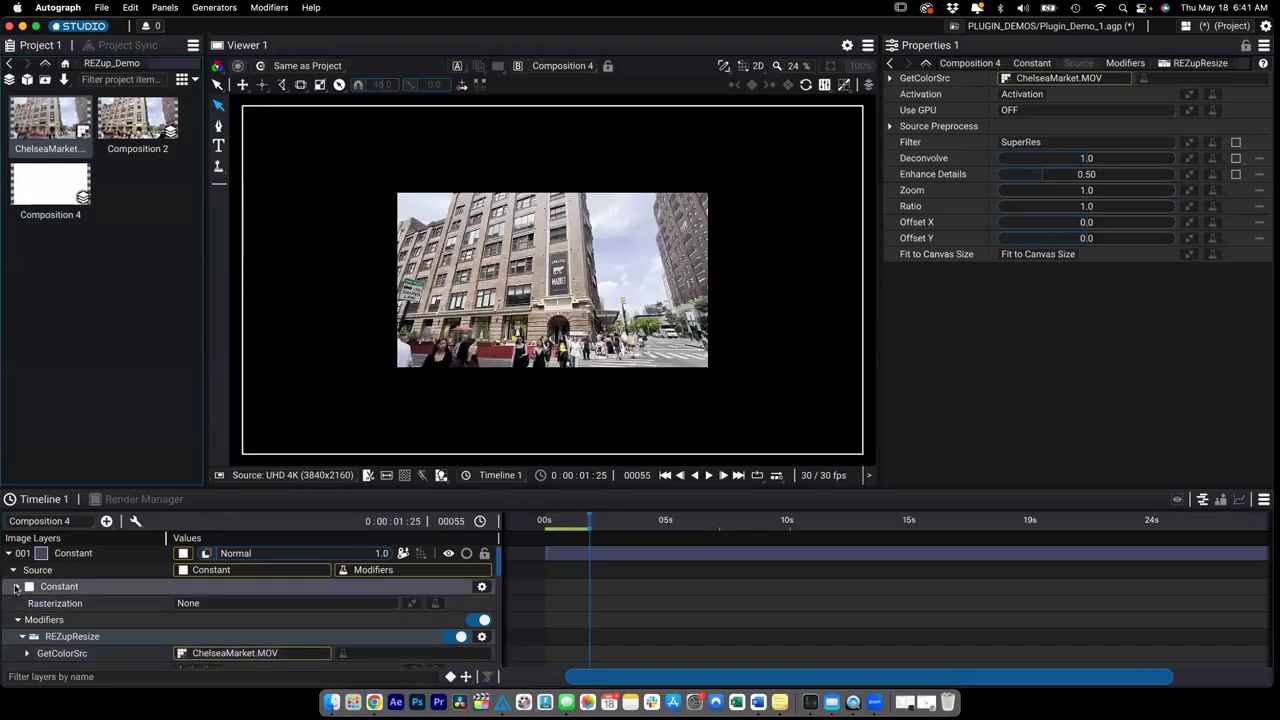
{"action": "left_click", "coordinate": [16, 587]}
{"action": "left_click", "coordinate": [217, 606]}
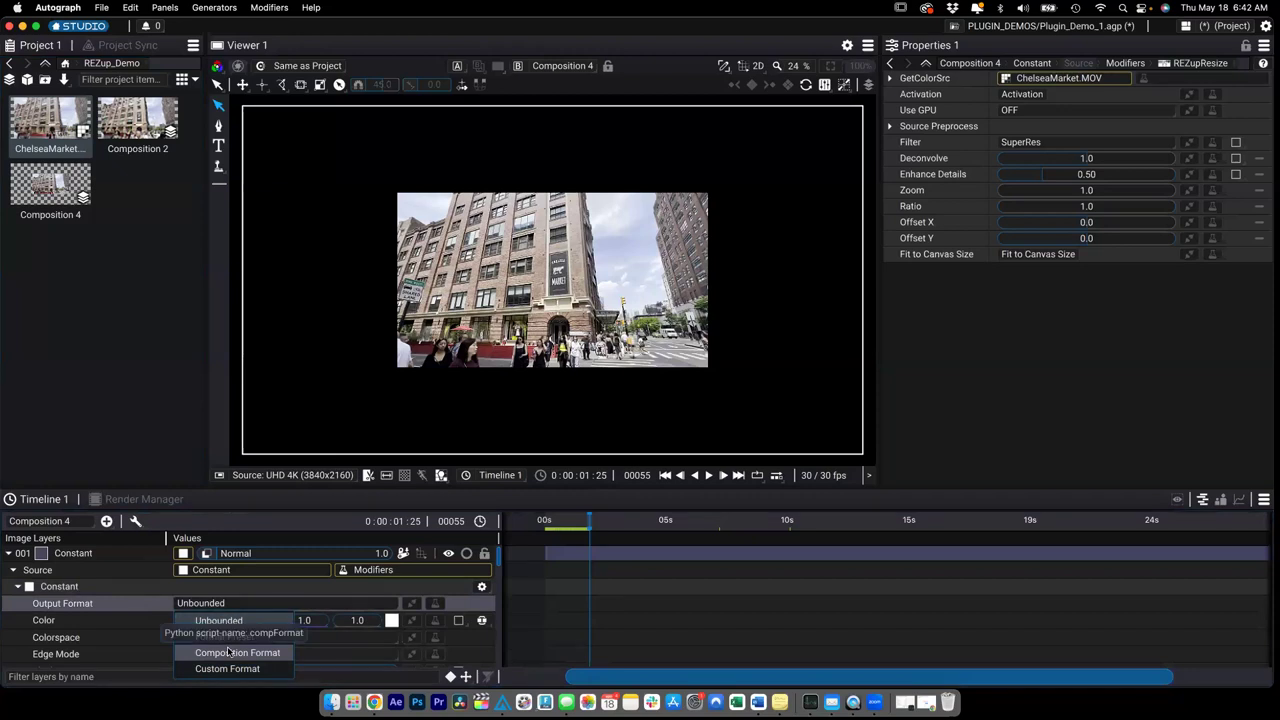
{"action": "left_click", "coordinate": [228, 652]}
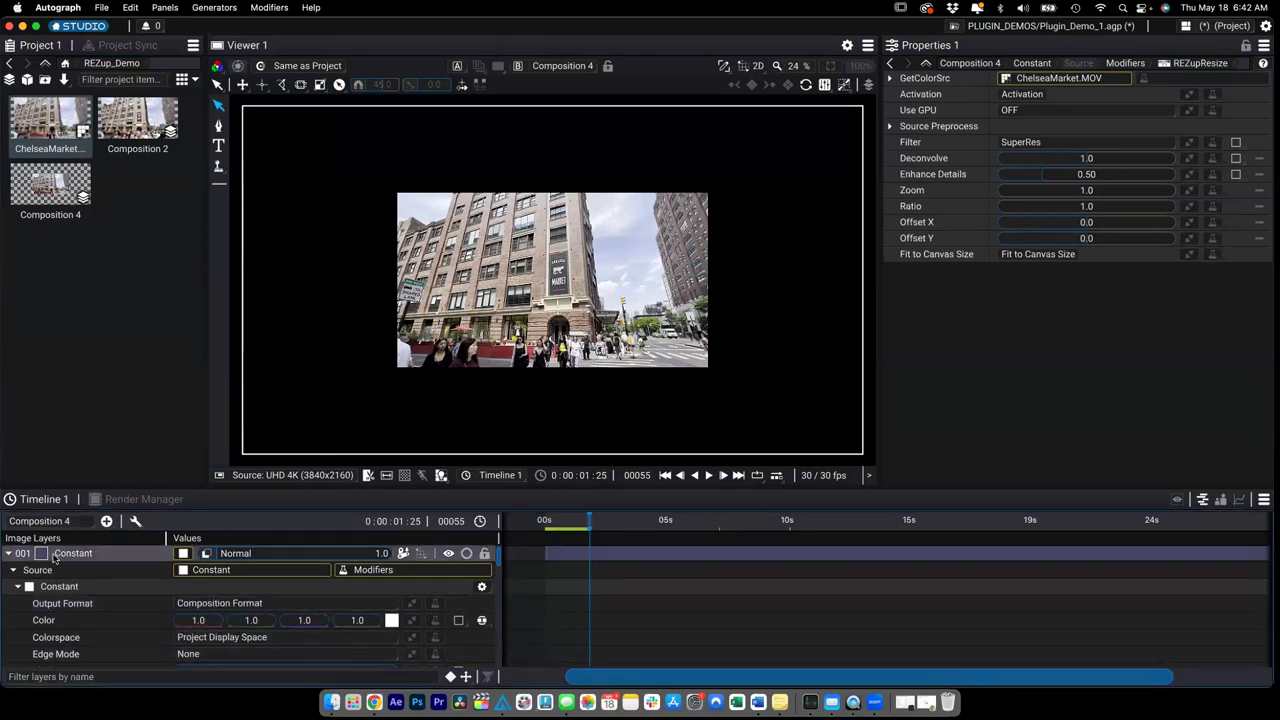
Fit the footage to the 4K canvas size and switch the resize Filter to Linear.
{"action": "left_click", "coordinate": [1042, 255]}
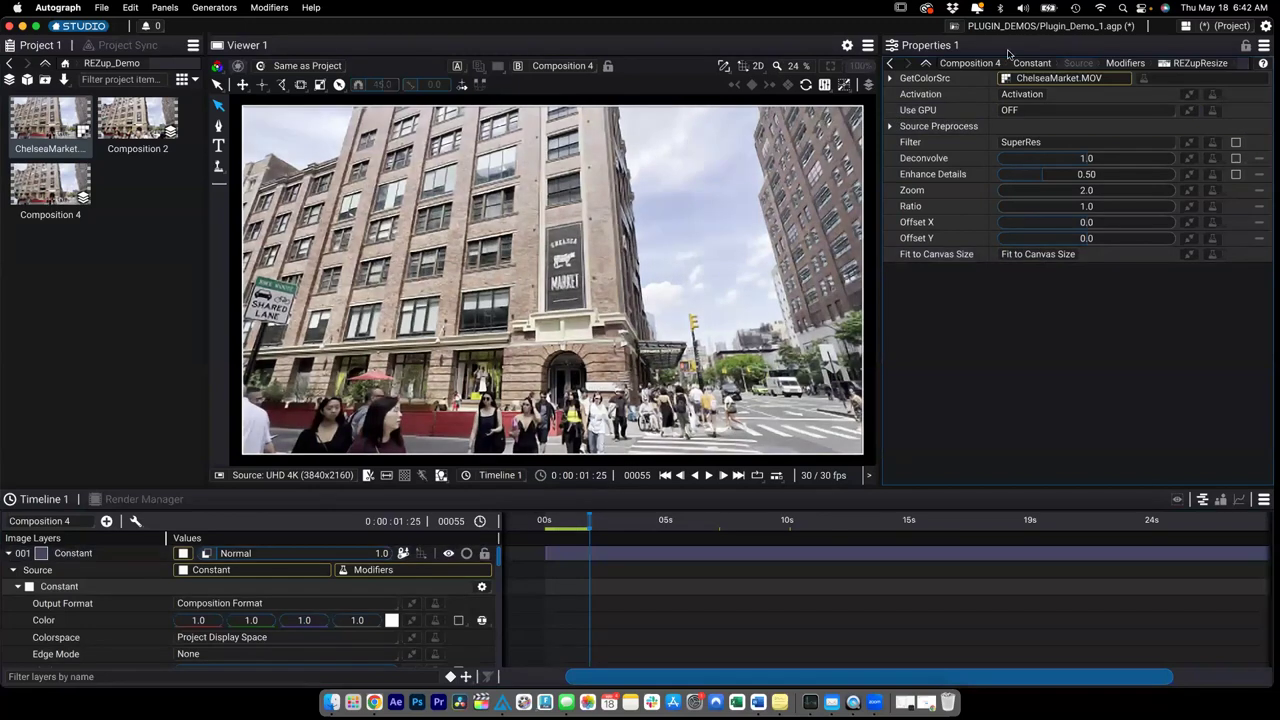
{"action": "left_click", "coordinate": [1047, 143]}
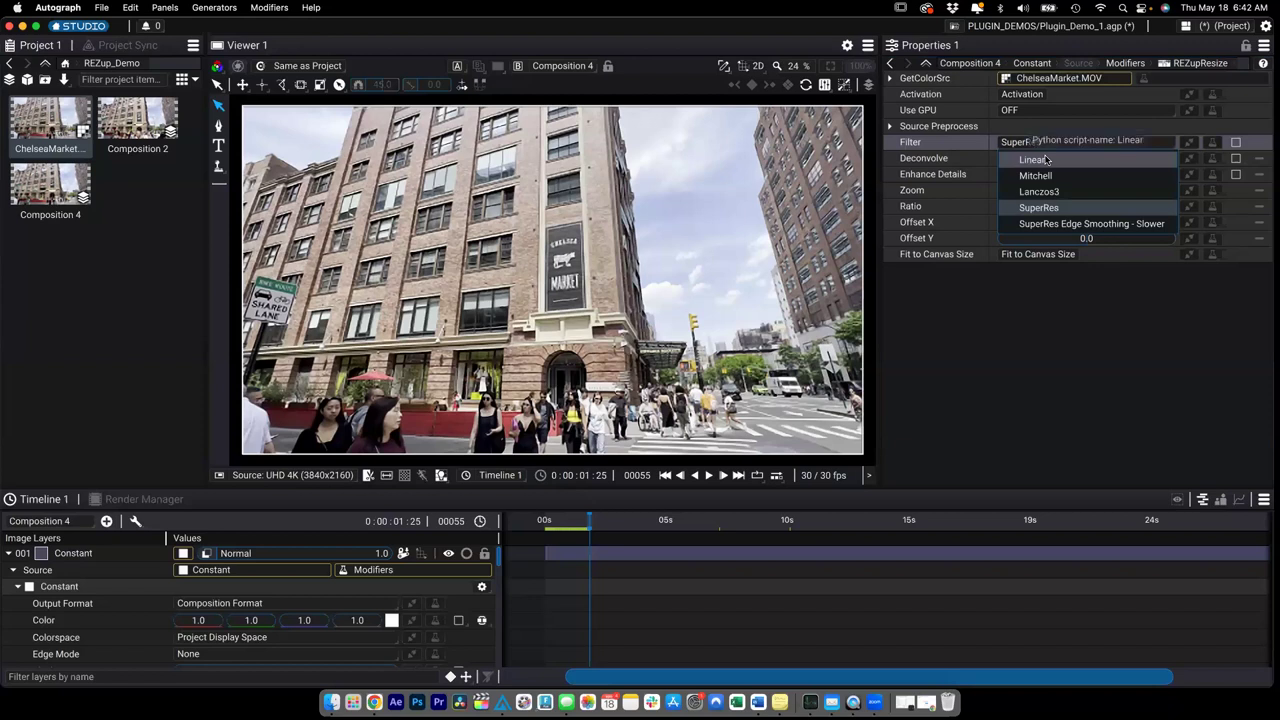
{"action": "left_click", "coordinate": [1034, 160]}
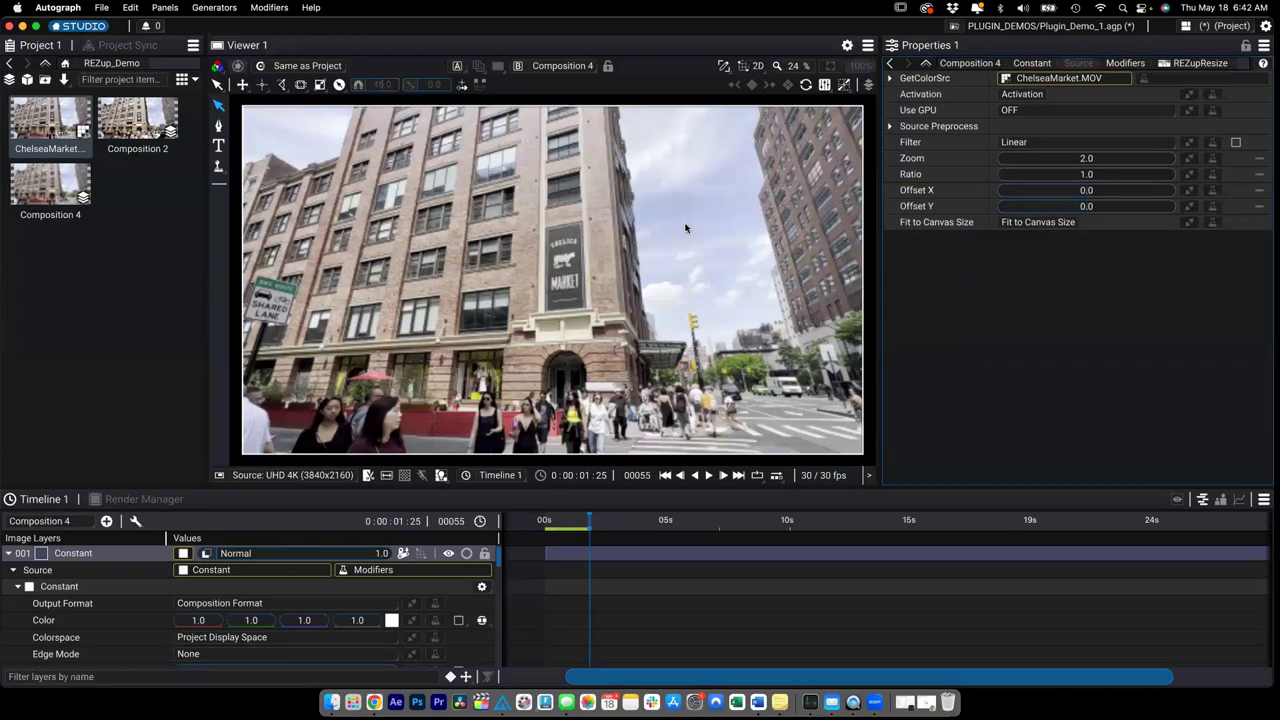
Compare the REZupResize Filter between SuperRes and Linear, leaving it on SuperRes.
{"action": "left_click", "coordinate": [1039, 143]}
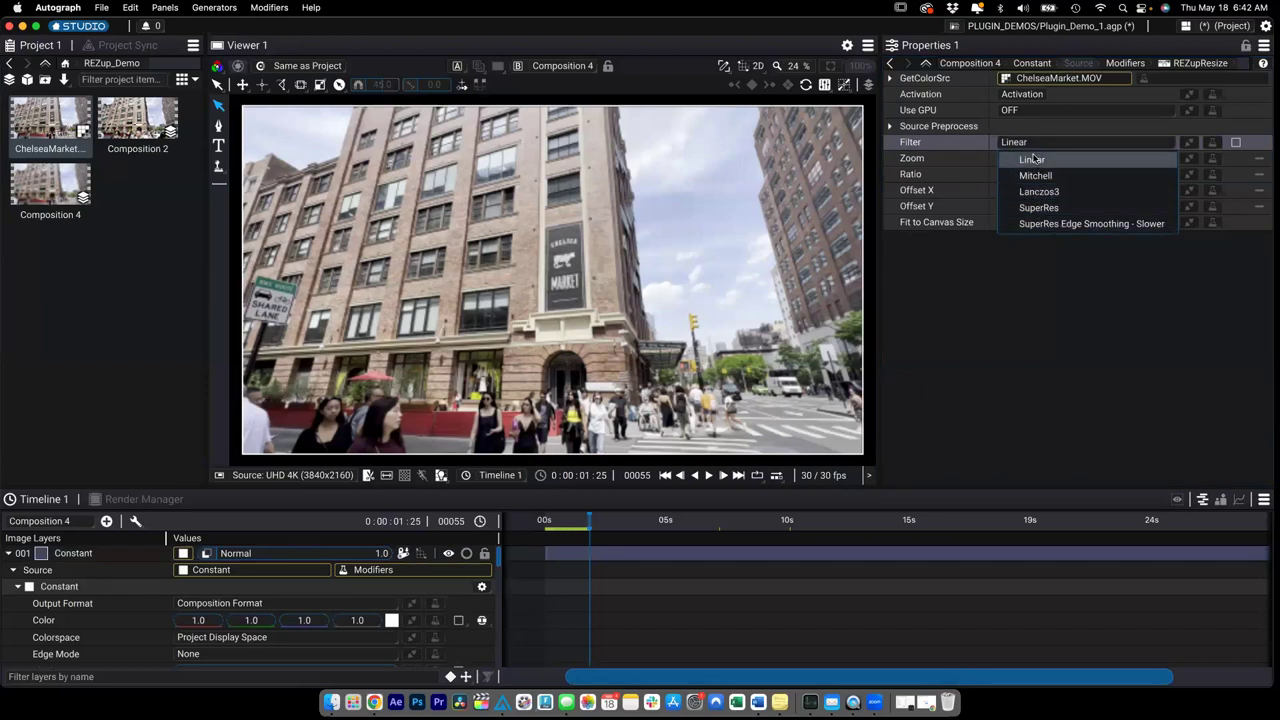
{"action": "left_click", "coordinate": [1039, 207]}
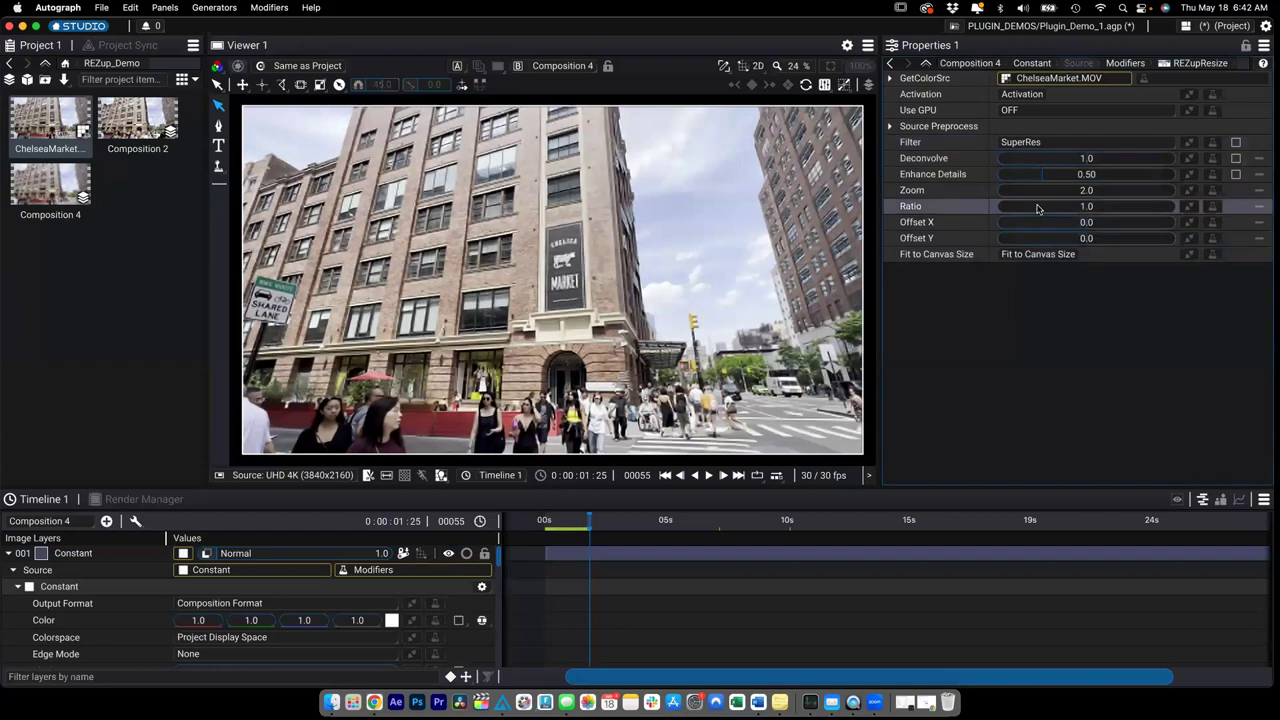
{"action": "left_click", "coordinate": [1045, 146]}
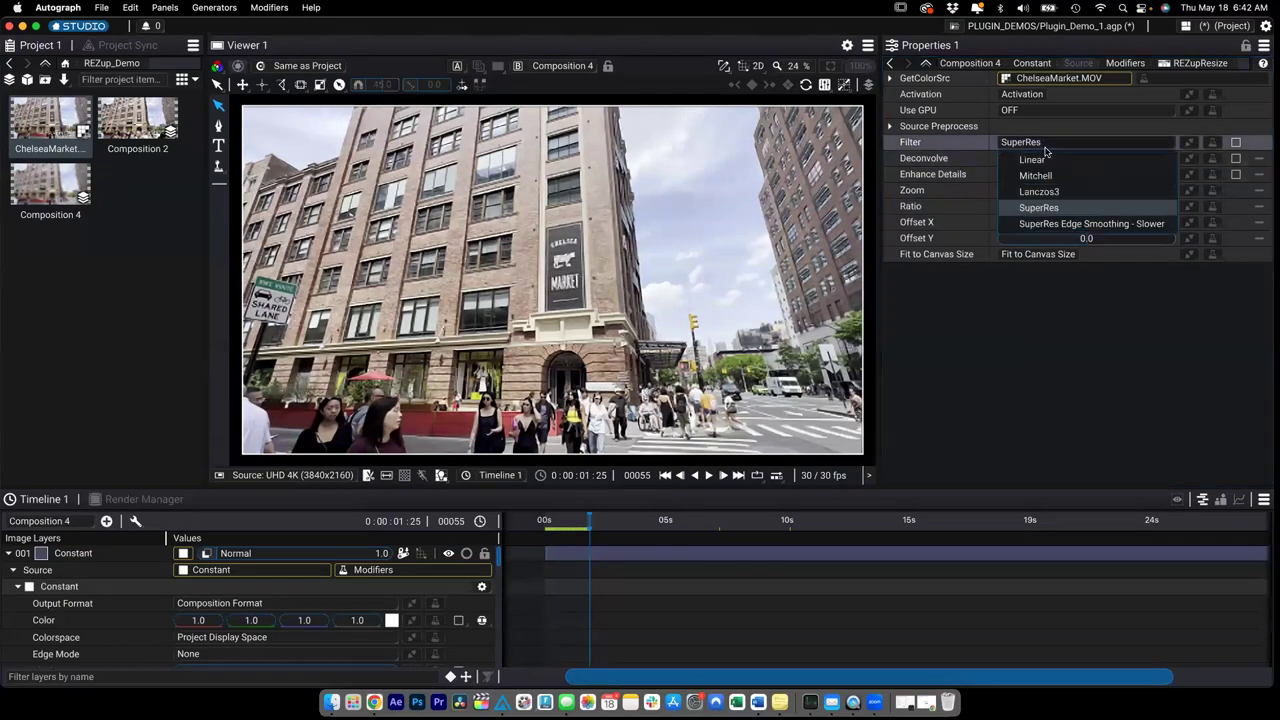
{"action": "left_click", "coordinate": [1033, 159]}
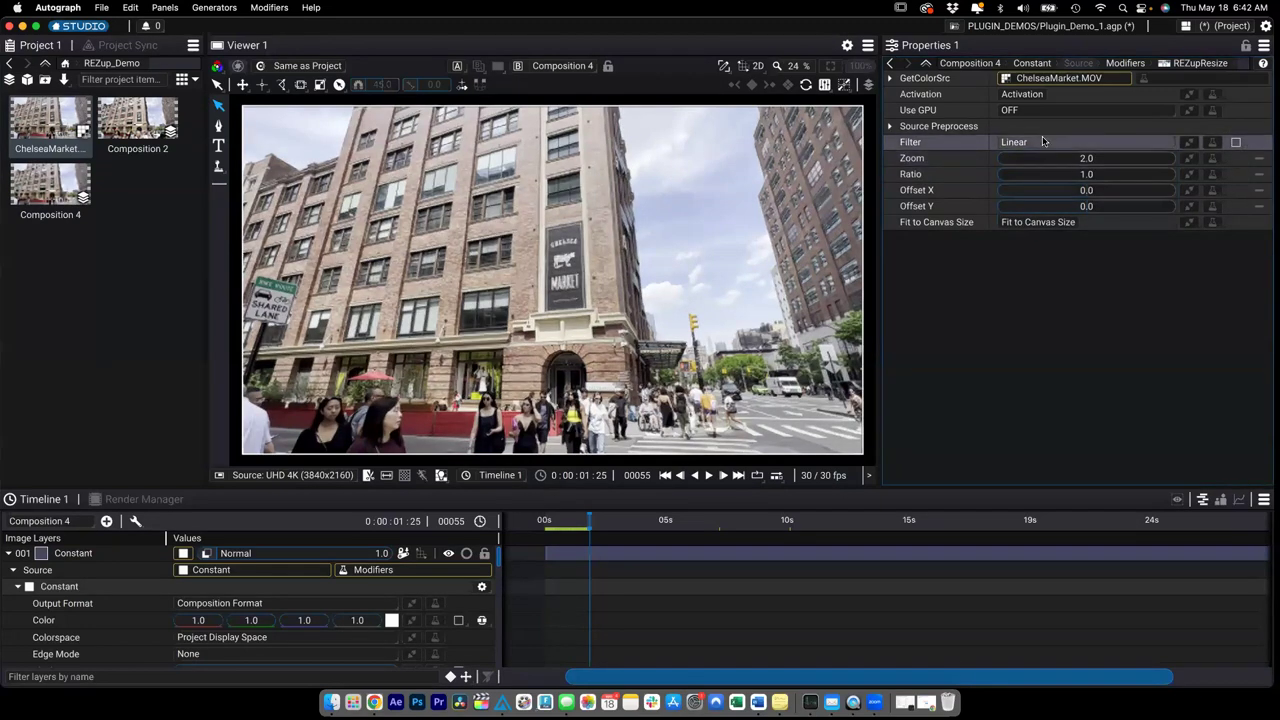
{"action": "left_click", "coordinate": [1043, 141]}
{"action": "left_click", "coordinate": [1039, 206]}
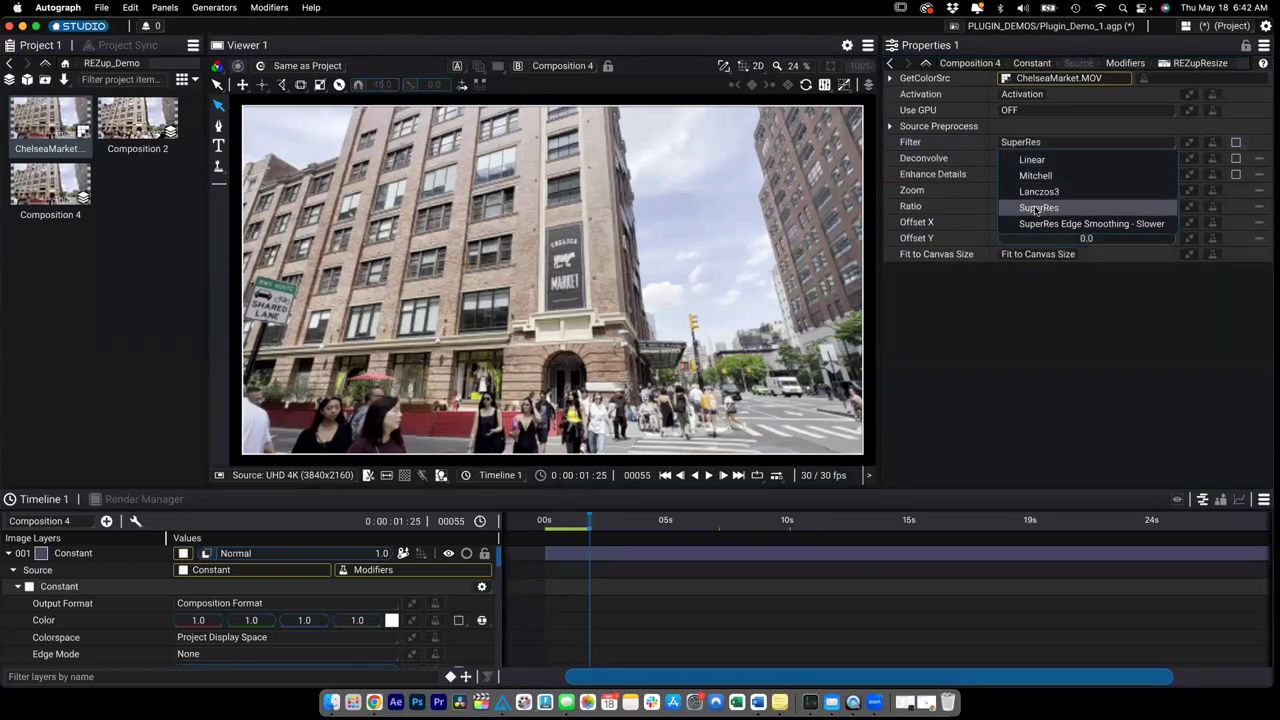
Raise Enhance Details to 0.92 and keep Source Preprocess Prefilter Mode at None.
{"action": "left_click_drag", "start_coordinate": [1088, 174], "coordinate": [1102, 175]}
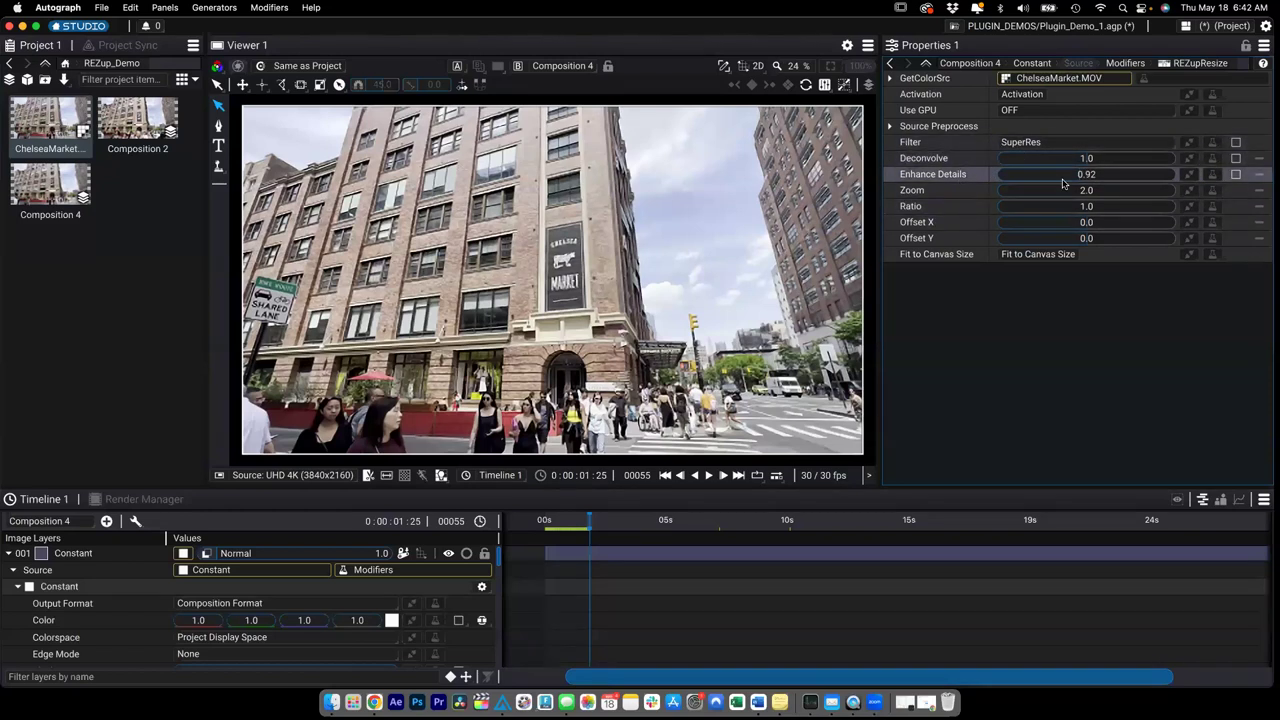
{"action": "left_click", "coordinate": [889, 126]}
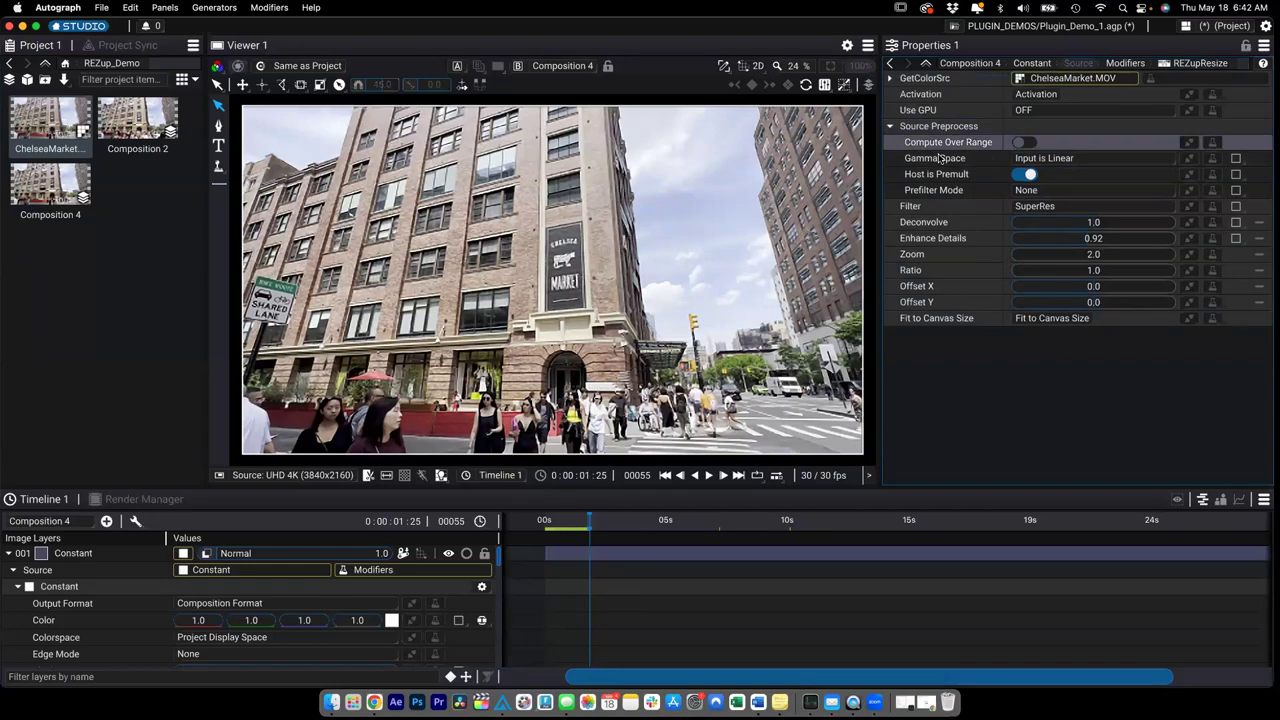
{"action": "left_click", "coordinate": [1078, 190]}
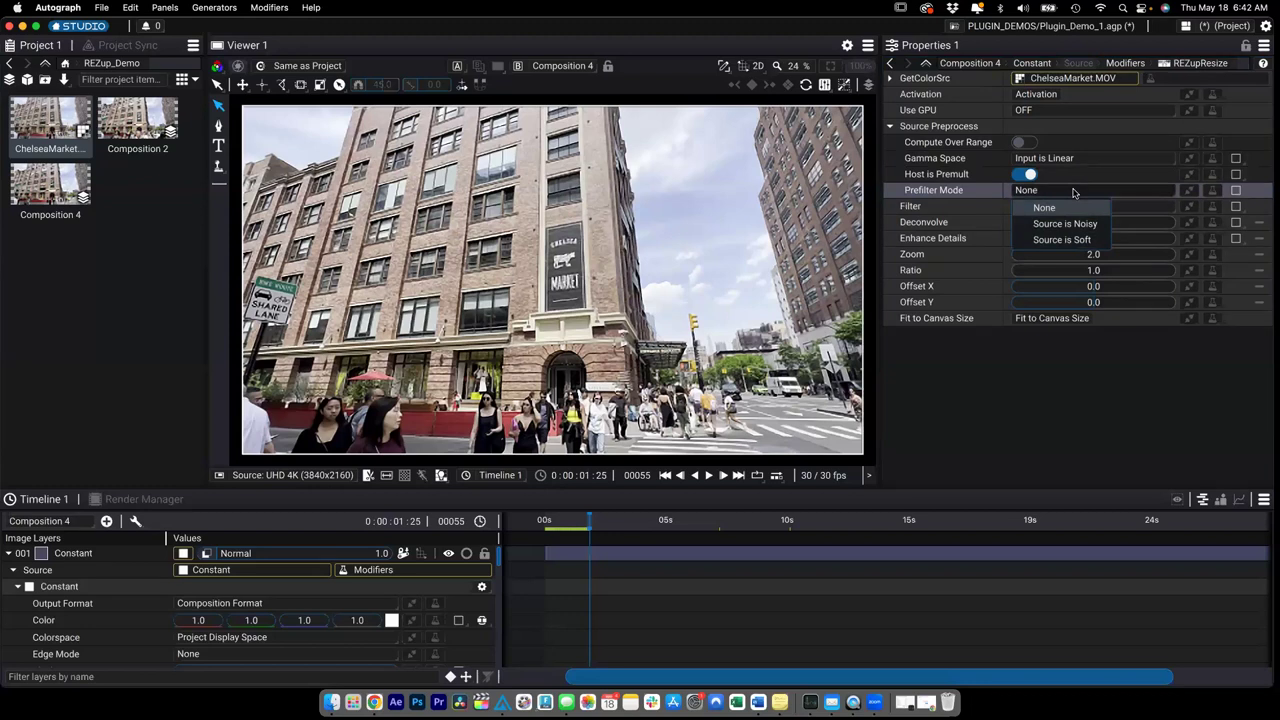
{"action": "left_click", "coordinate": [1074, 191]}
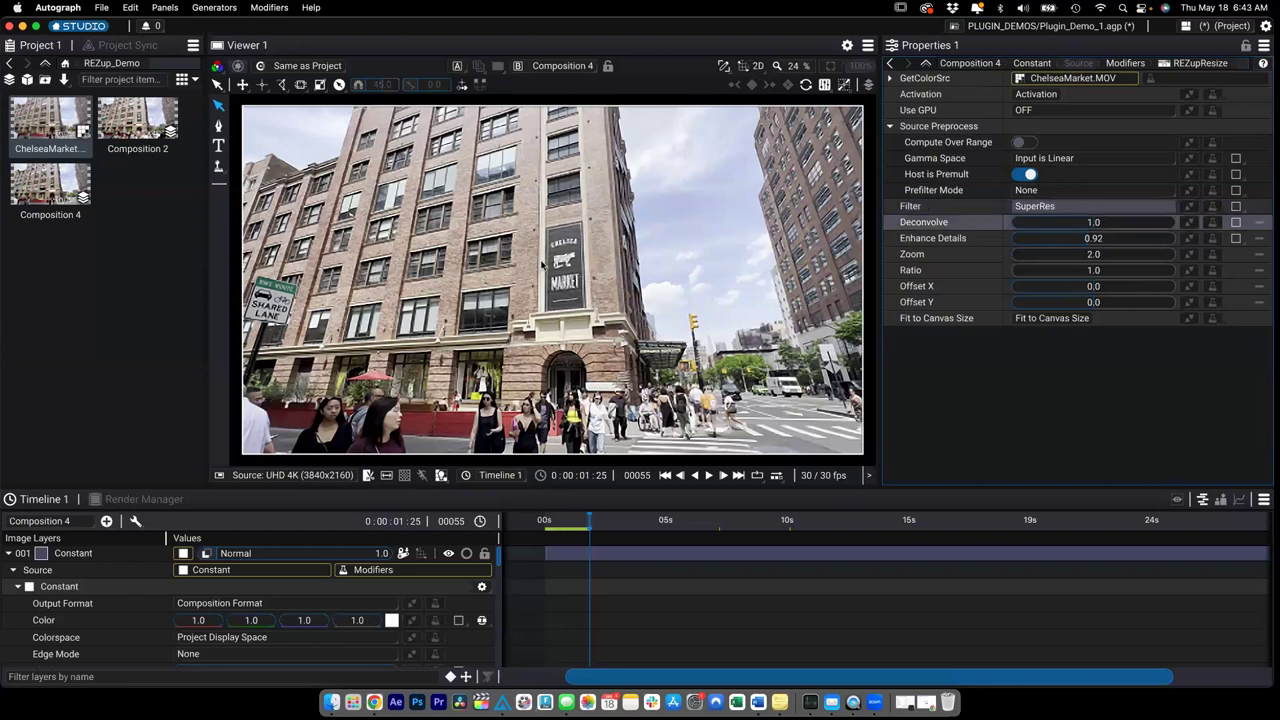
{"action": "scroll", "coordinate": [600, 245], "scroll_direction": "up", "scroll_amount": 2}
{"action": "scroll", "coordinate": [600, 245], "scroll_direction": "up", "scroll_amount": 5}
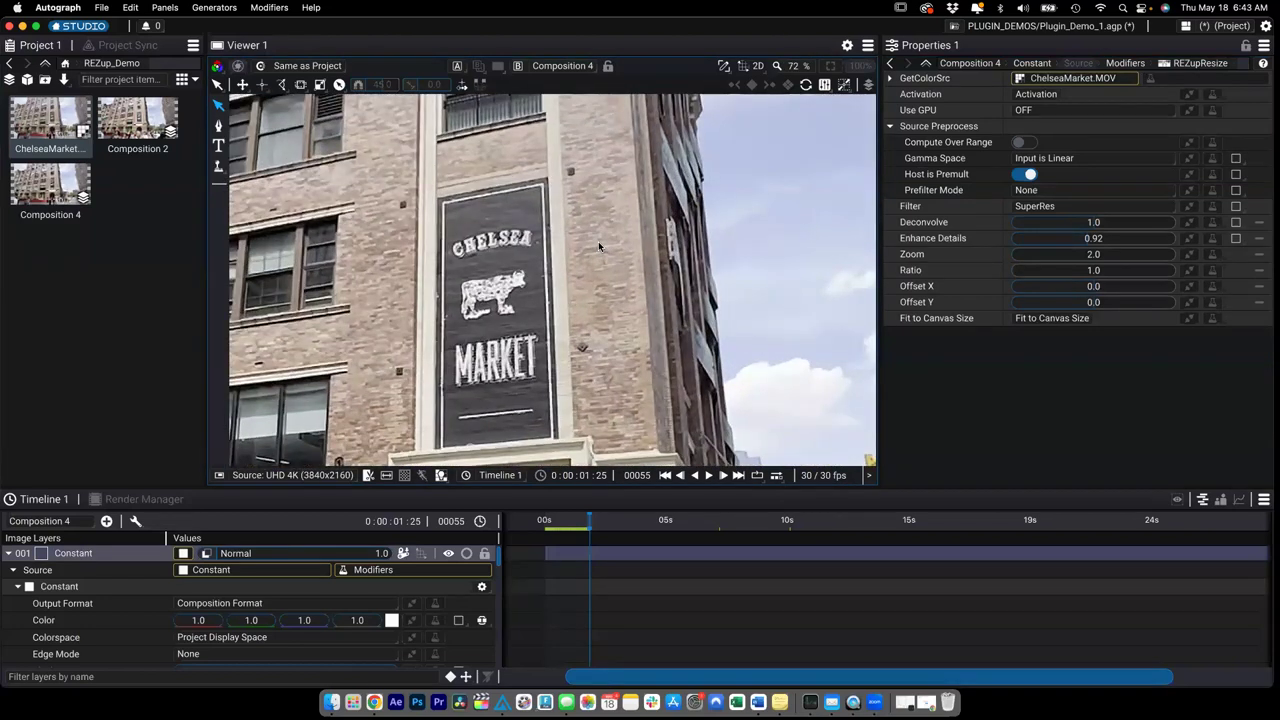
{"action": "scroll", "coordinate": [598, 241], "scroll_direction": "up", "scroll_amount": 2}
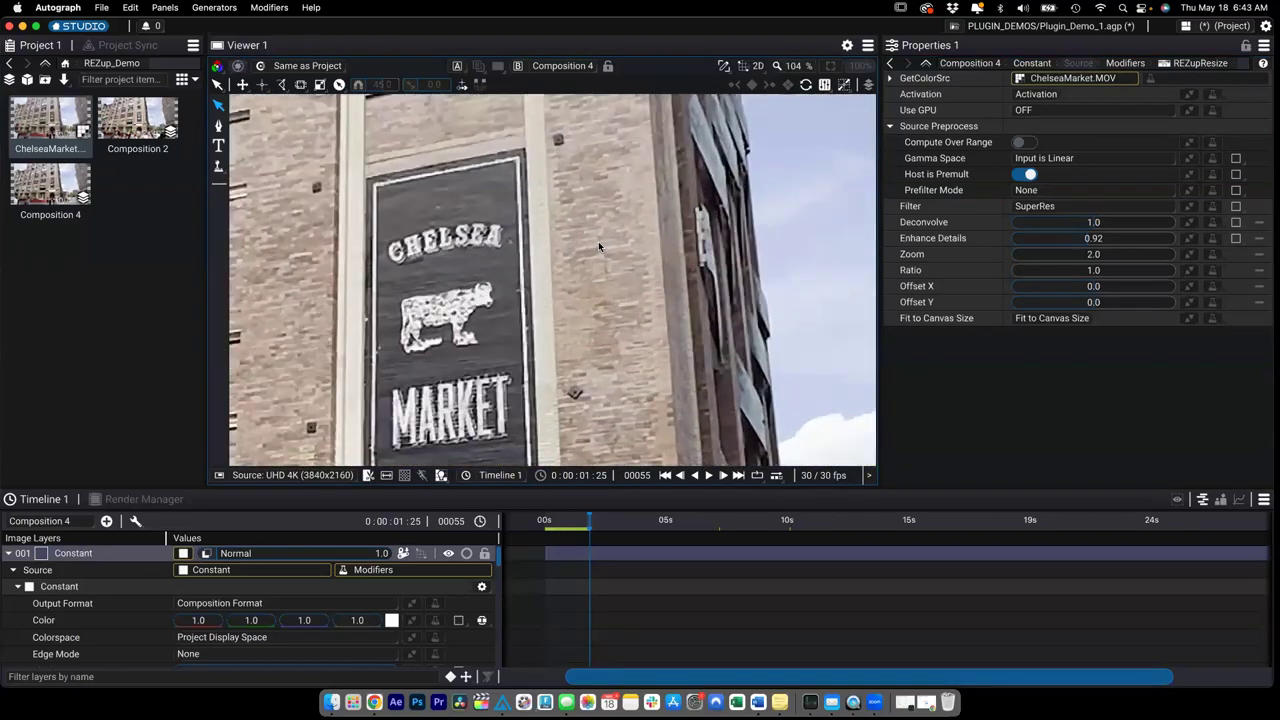
{"action": "scroll", "coordinate": [599, 245], "scroll_direction": "up", "scroll_amount": 1}
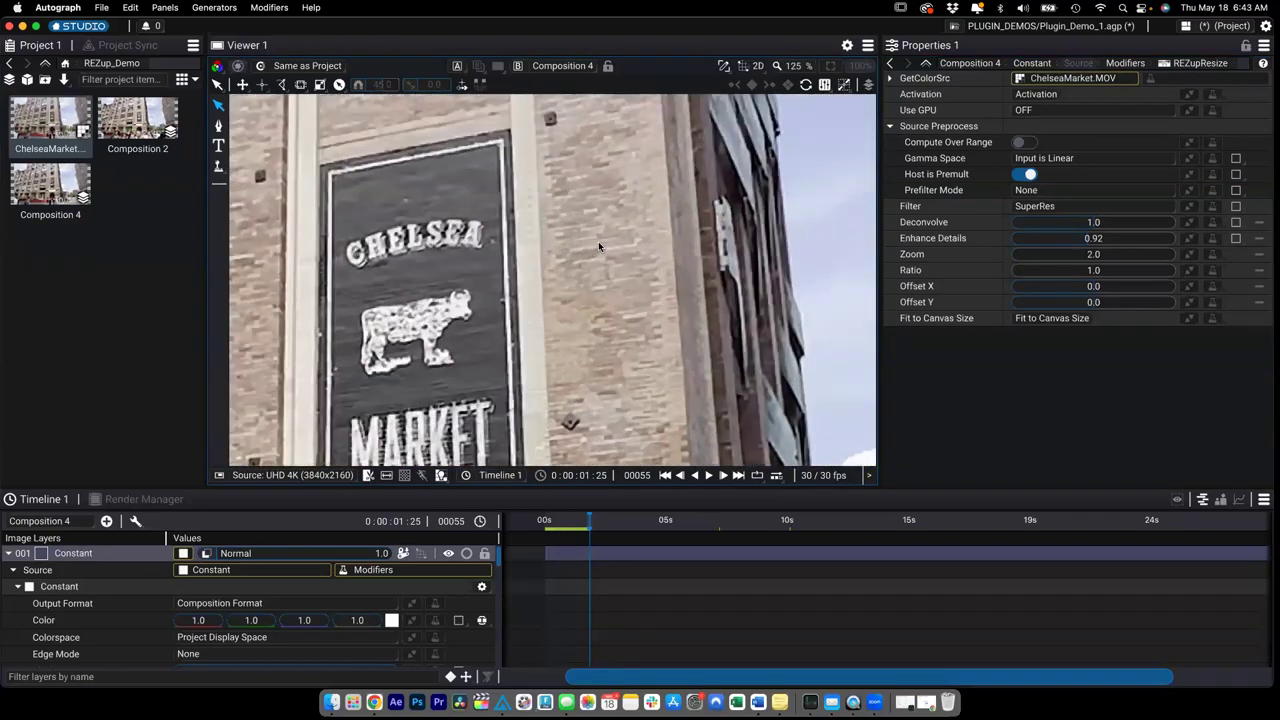
{"action": "left_click", "coordinate": [1045, 207]}
{"action": "left_click", "coordinate": [1046, 226]}
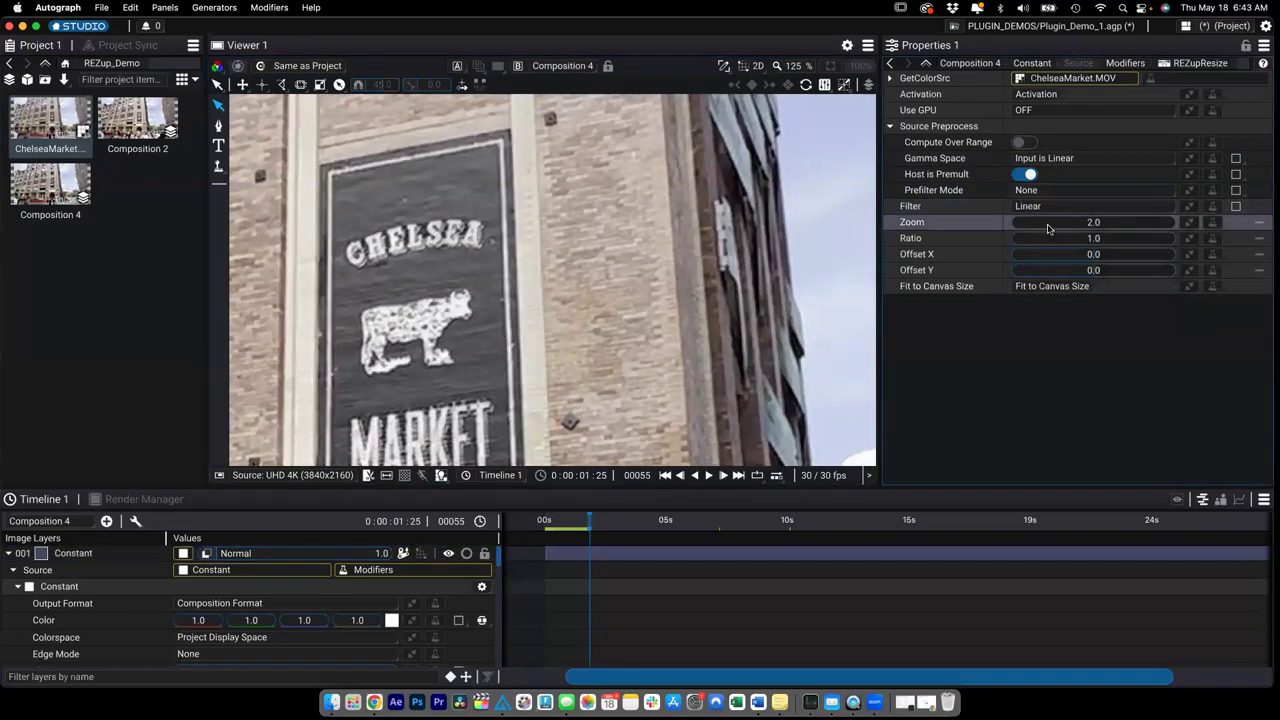
{"action": "left_click", "coordinate": [1046, 207]}
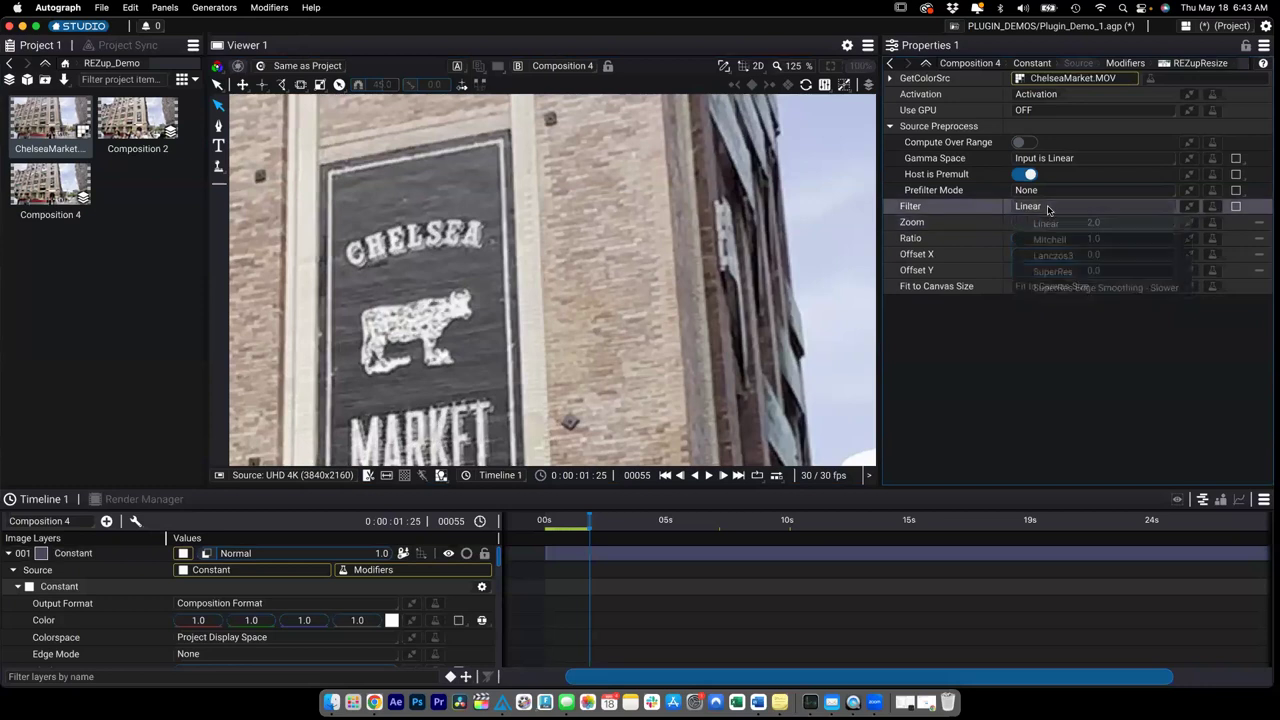
{"action": "left_click", "coordinate": [1051, 272]}
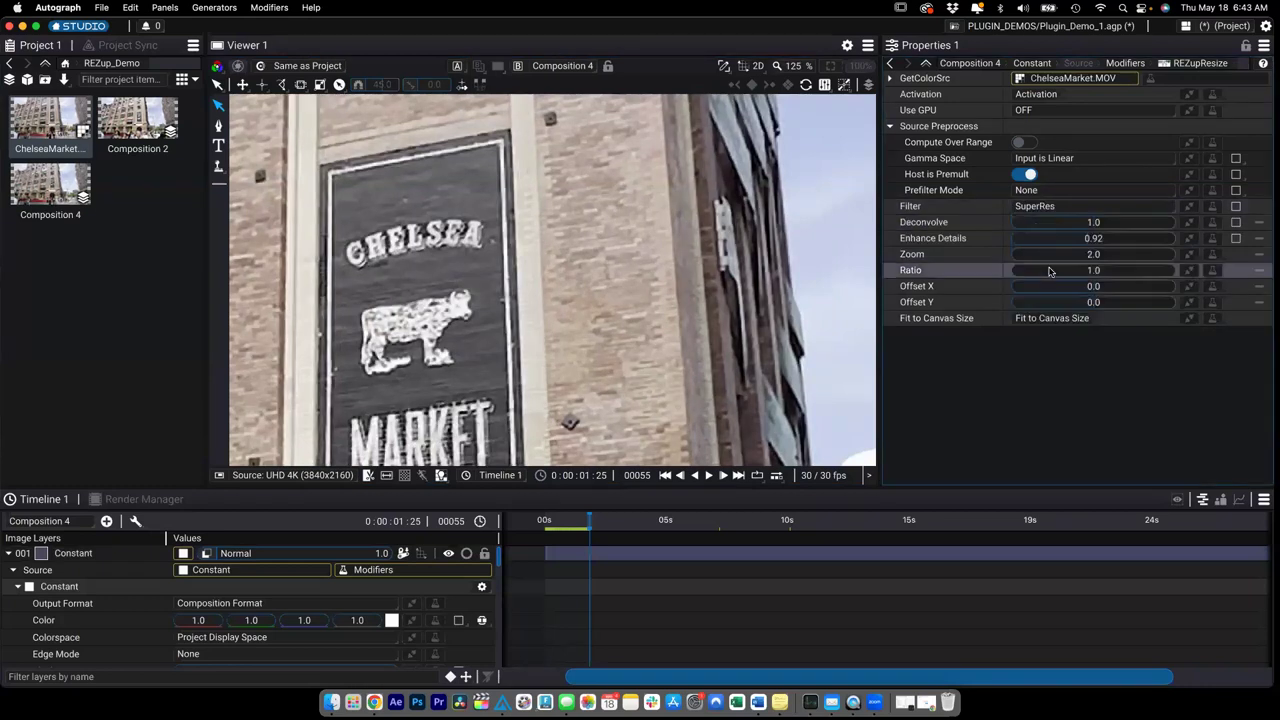
{"action": "left_click", "coordinate": [1062, 206]}
{"action": "left_click", "coordinate": [1068, 272]}
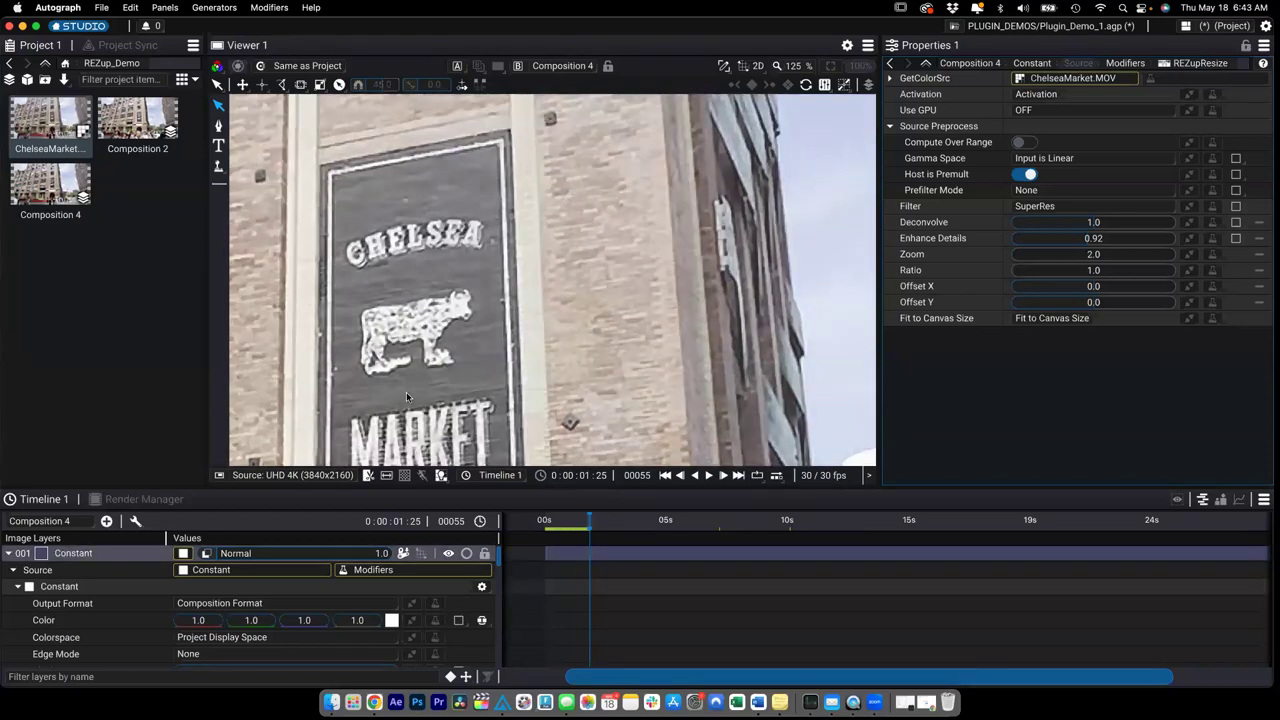
{"action": "left_click", "coordinate": [374, 702]}
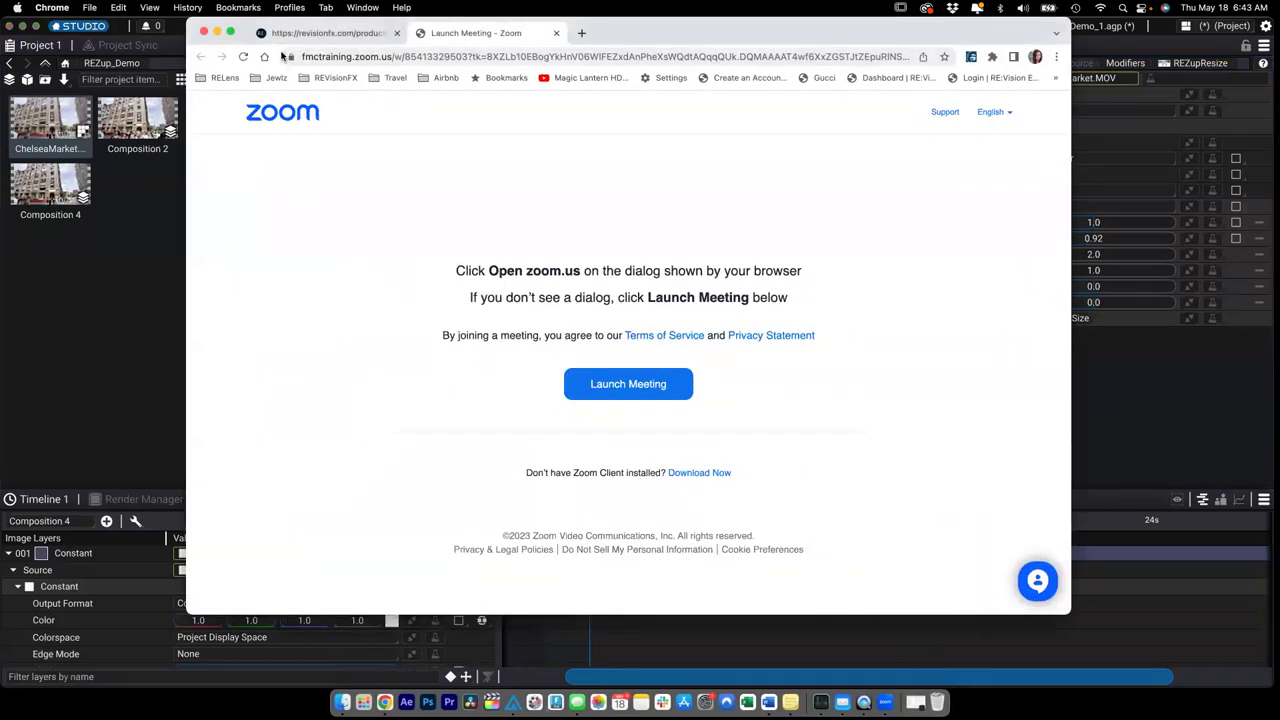
Bring up the revisionfx.com tab in Chrome showing the RE:Vision Autograph product page.
{"action": "left_click", "coordinate": [286, 56]}
{"action": "left_click", "coordinate": [305, 36]}
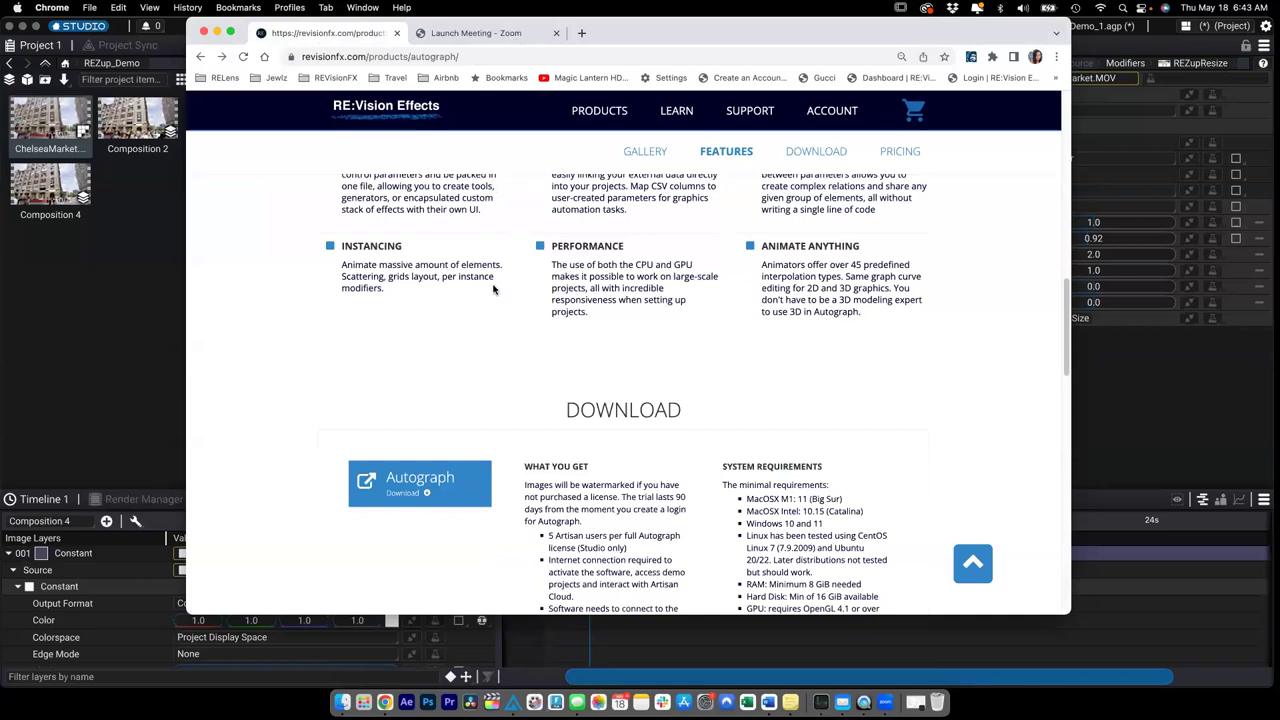
{"action": "scroll", "coordinate": [493, 290], "scroll_direction": "up", "scroll_amount": 1}
{"action": "mouse_move", "coordinate": [610, 112]}
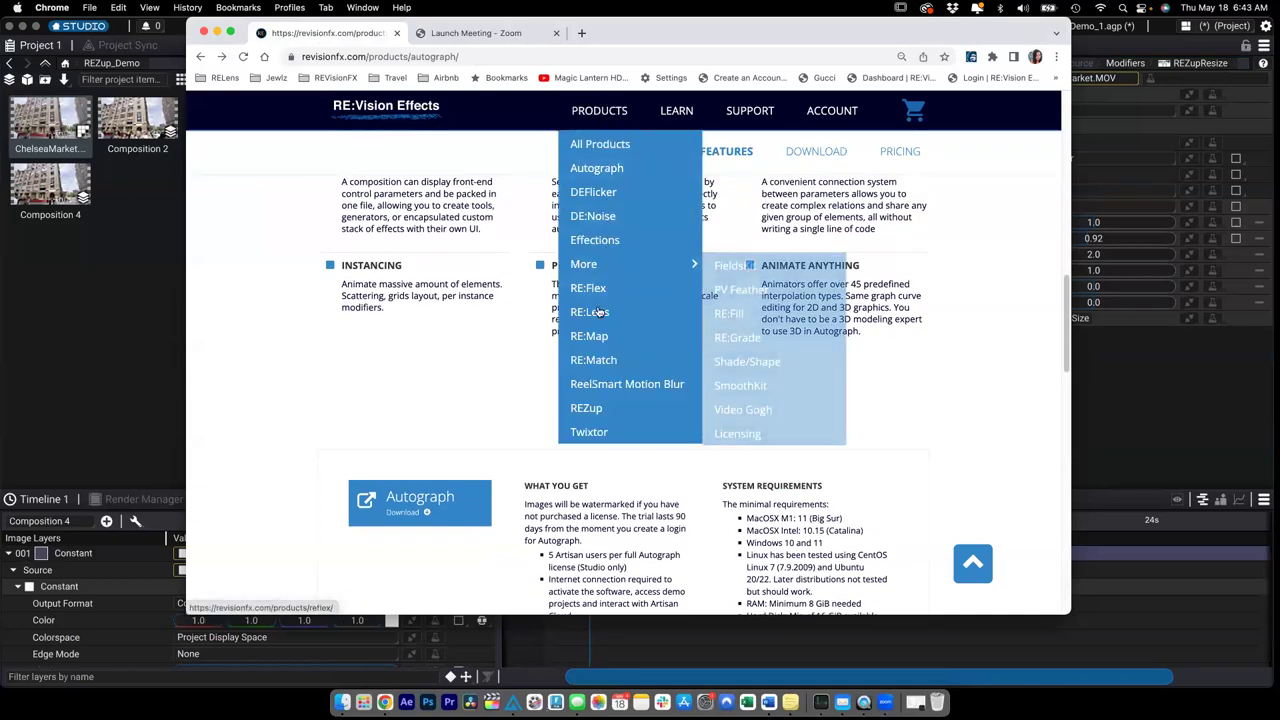